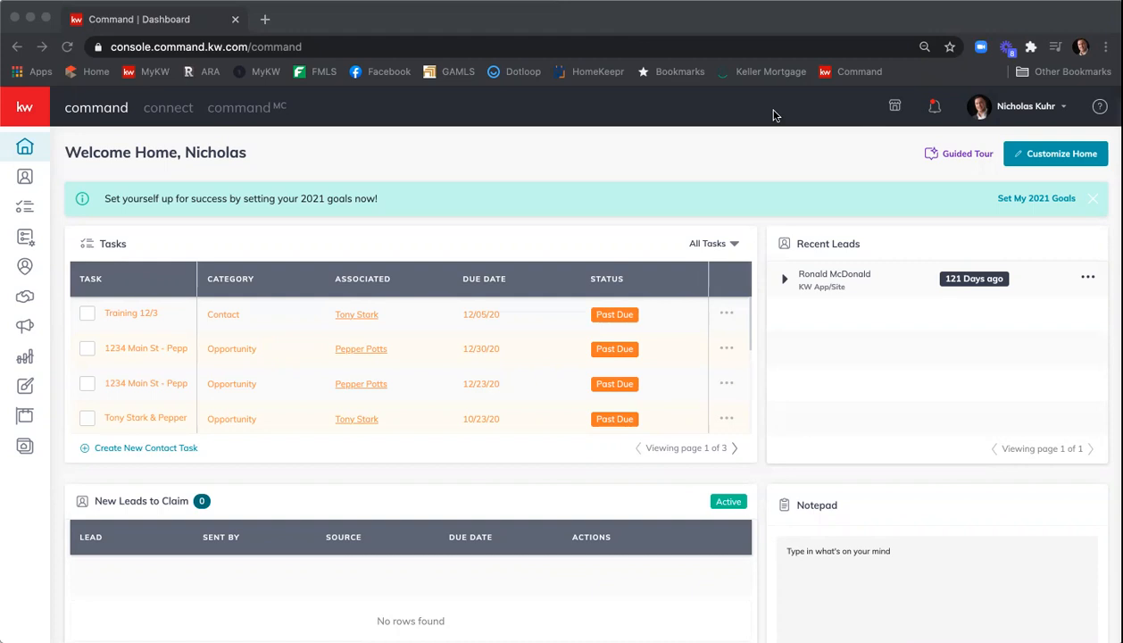
- Open the Opportunities section and show the list of all opportunities
{"action": "left_click", "coordinate": [29, 298]}
{"action": "left_click", "coordinate": [28, 298]}
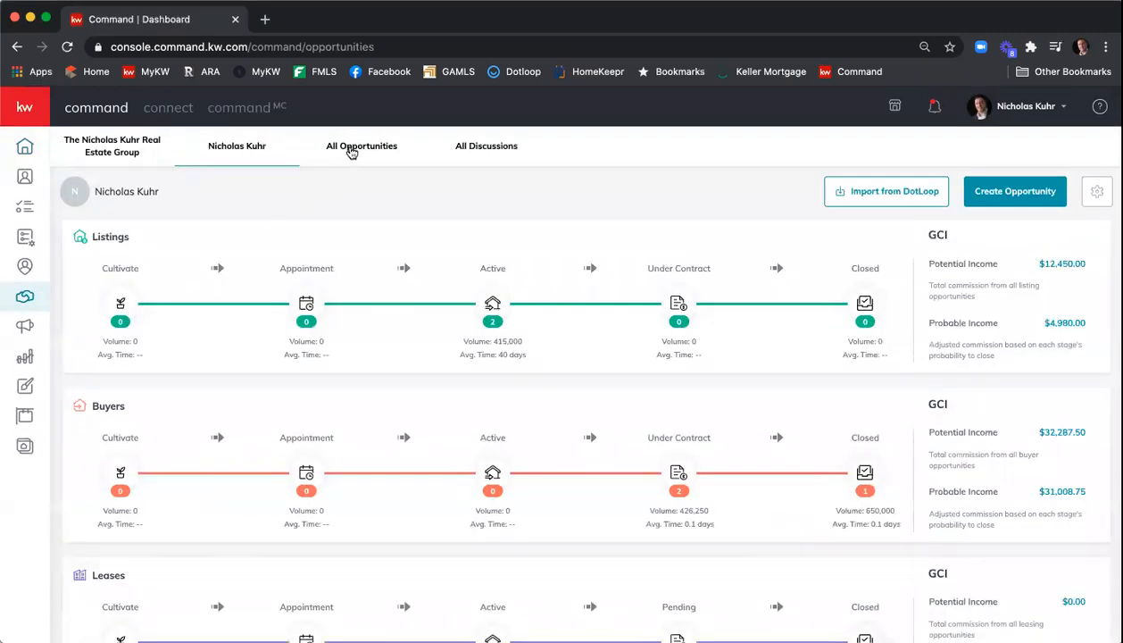
{"action": "left_click", "coordinate": [359, 152]}
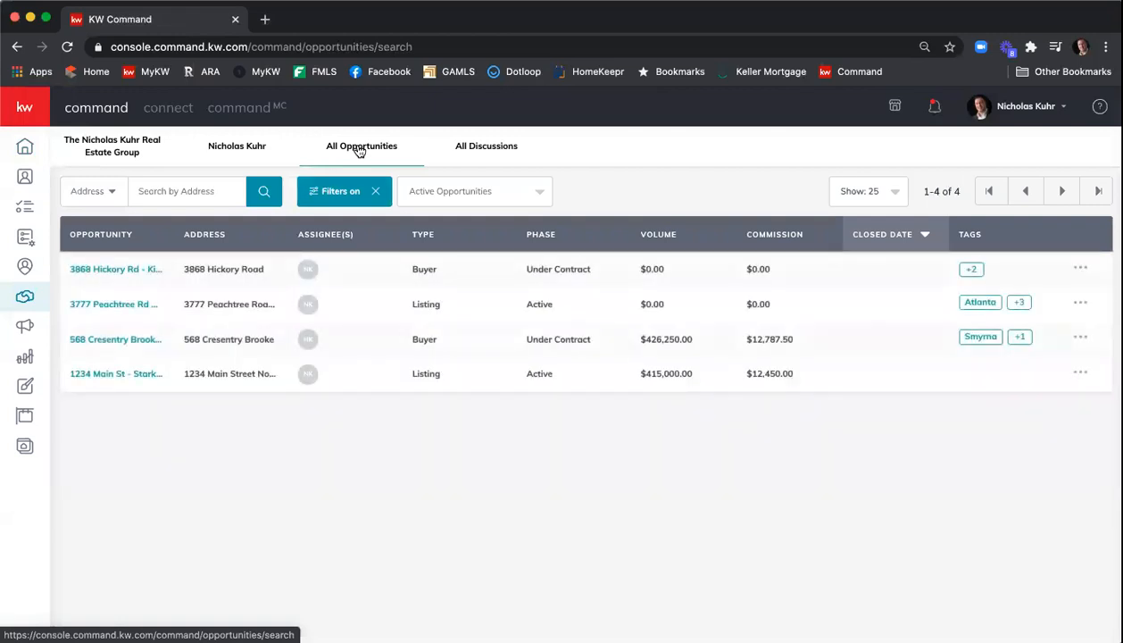
- Open the 1234 Main St - Stark/Potts - Listing opportunity and go to its Documents
{"action": "left_click", "coordinate": [107, 377]}
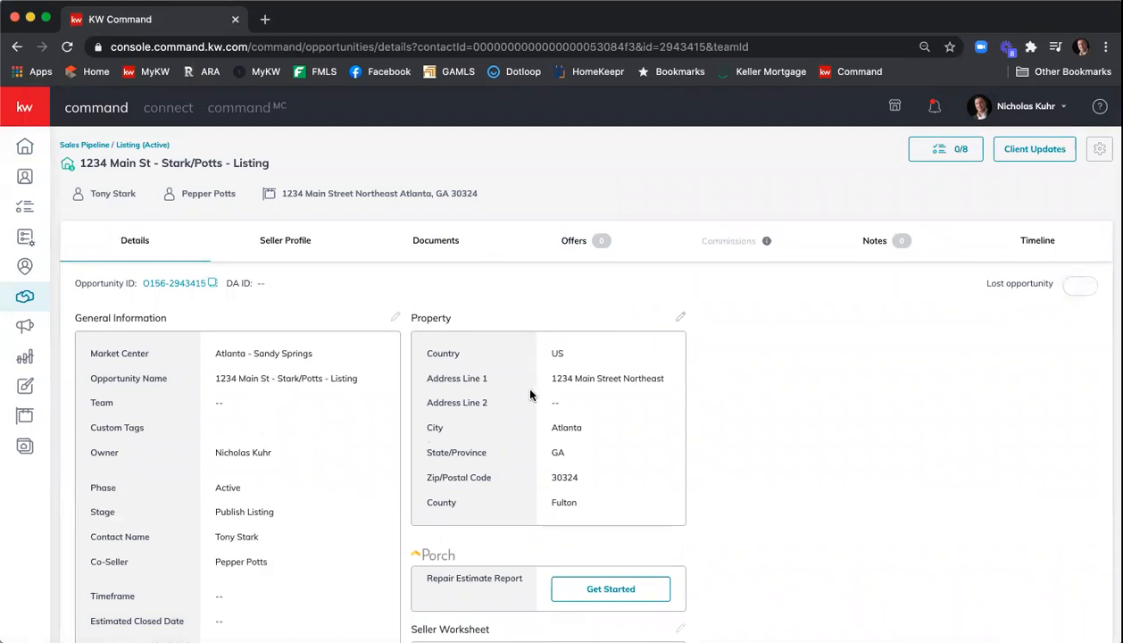
{"action": "scroll", "coordinate": [294, 375], "scroll_direction": "down", "scroll_amount": 4}
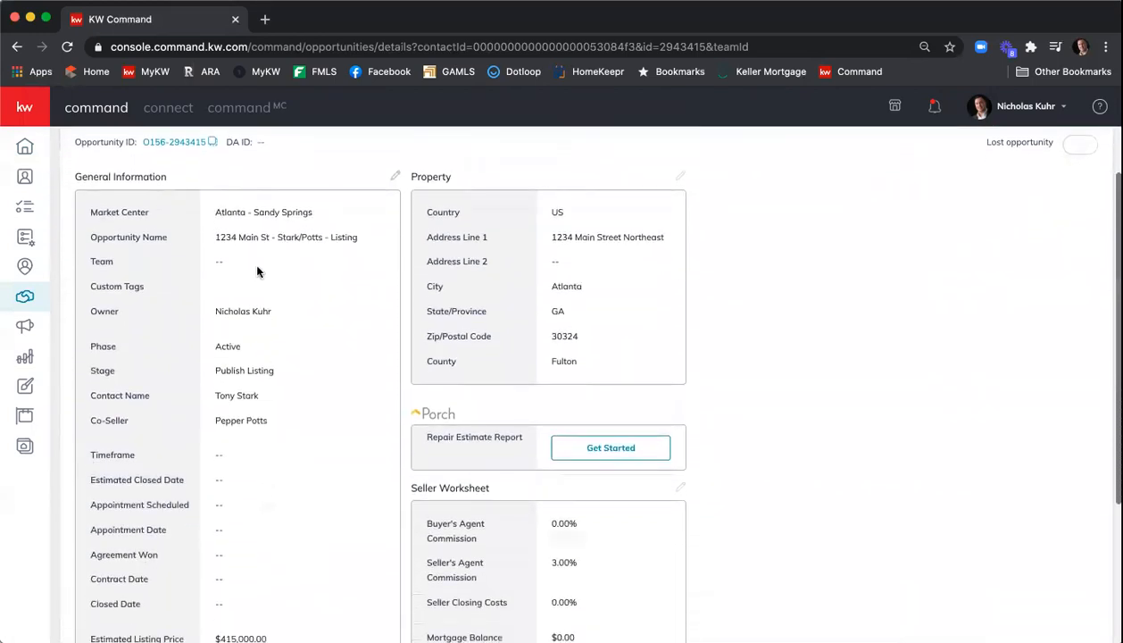
{"action": "scroll", "coordinate": [251, 334], "scroll_direction": "down", "scroll_amount": 6}
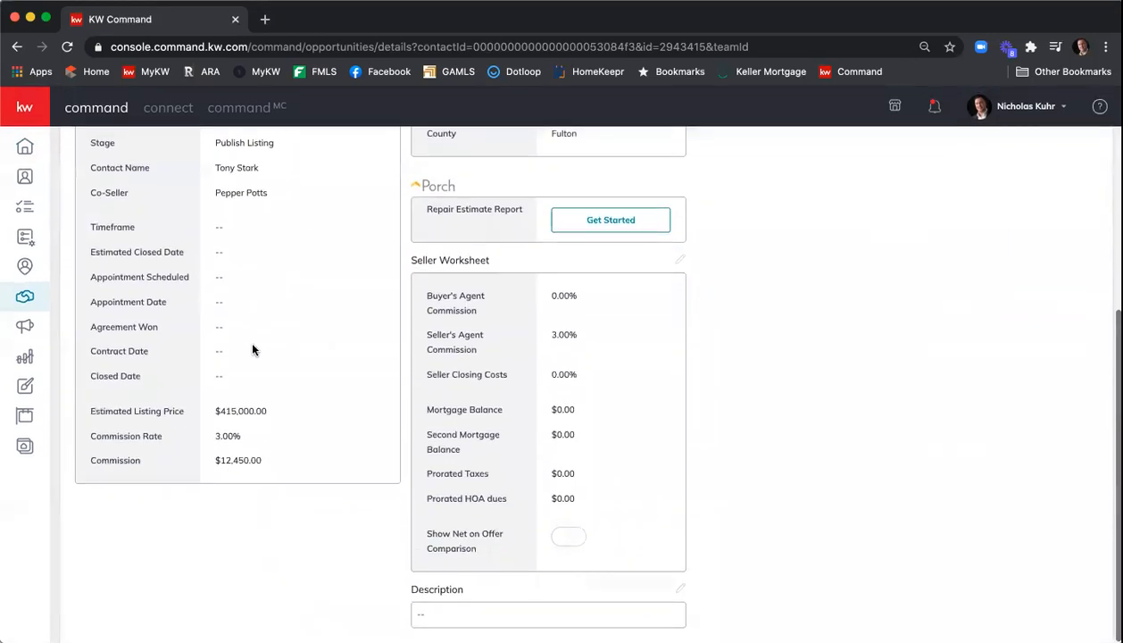
{"action": "scroll", "coordinate": [253, 343], "scroll_direction": "up", "scroll_amount": 6}
{"action": "scroll", "coordinate": [253, 346], "scroll_direction": "up", "scroll_amount": 3}
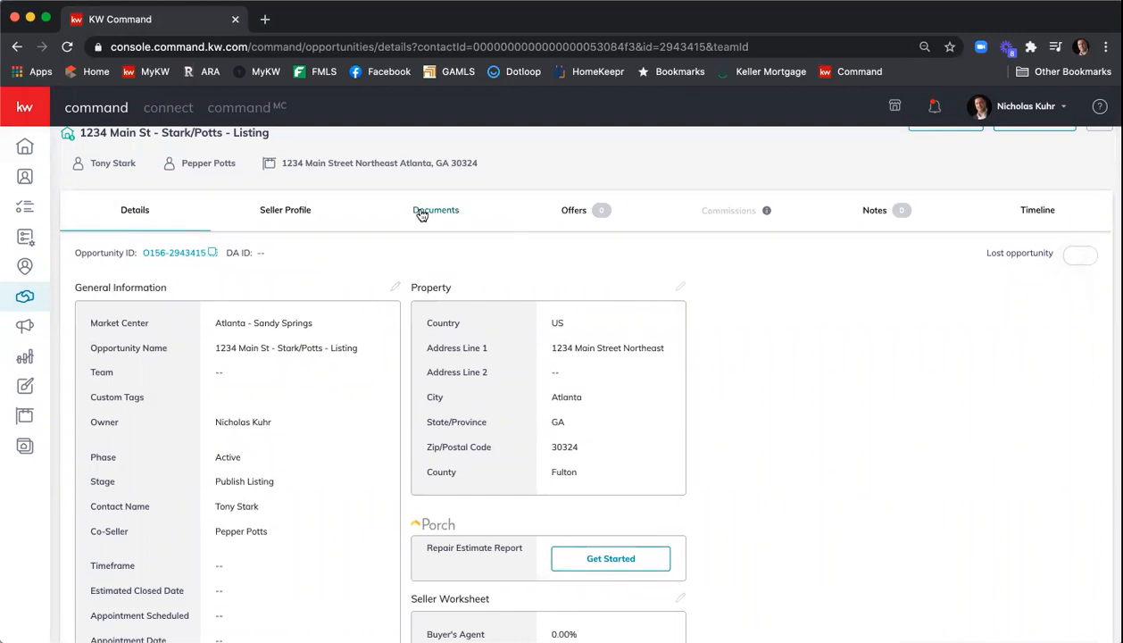
{"action": "scroll", "coordinate": [419, 215], "scroll_direction": "up", "scroll_amount": 1}
{"action": "left_click", "coordinate": [426, 240]}
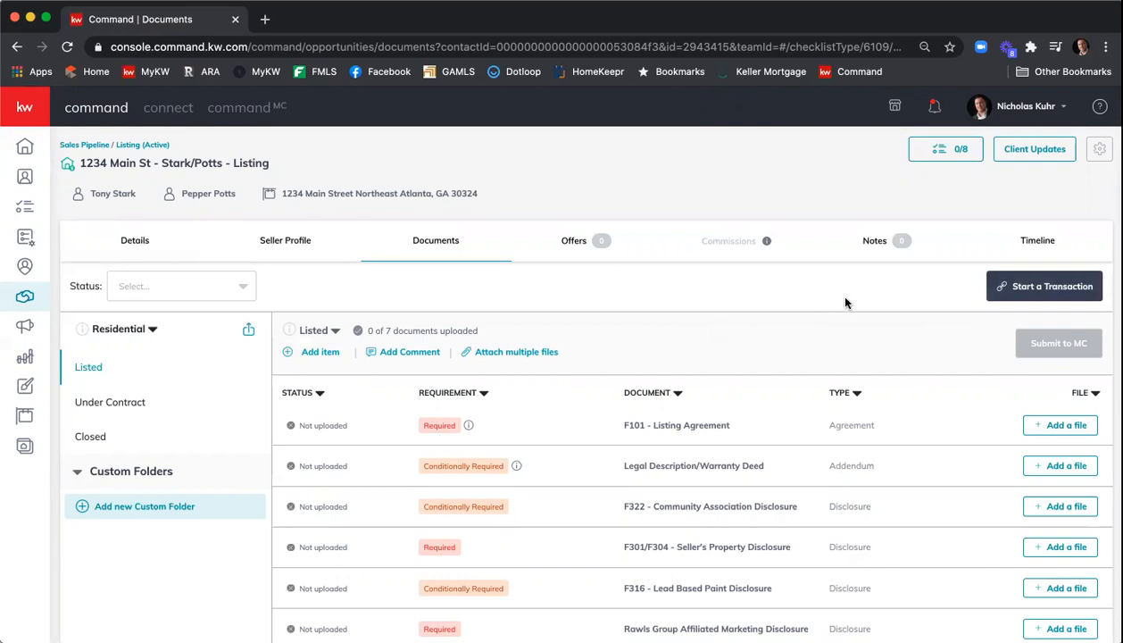
- Start a transaction for the listing and sign in to DocuSign Rooms with the prefilled account
{"action": "left_click", "coordinate": [1028, 294]}
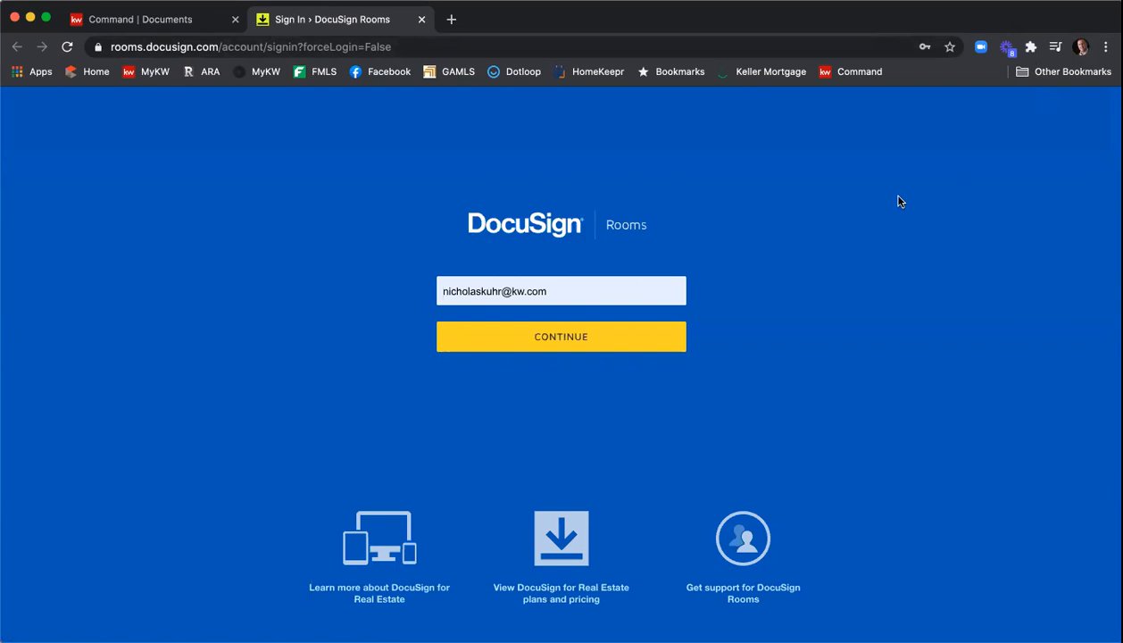
{"action": "left_click", "coordinate": [642, 339]}
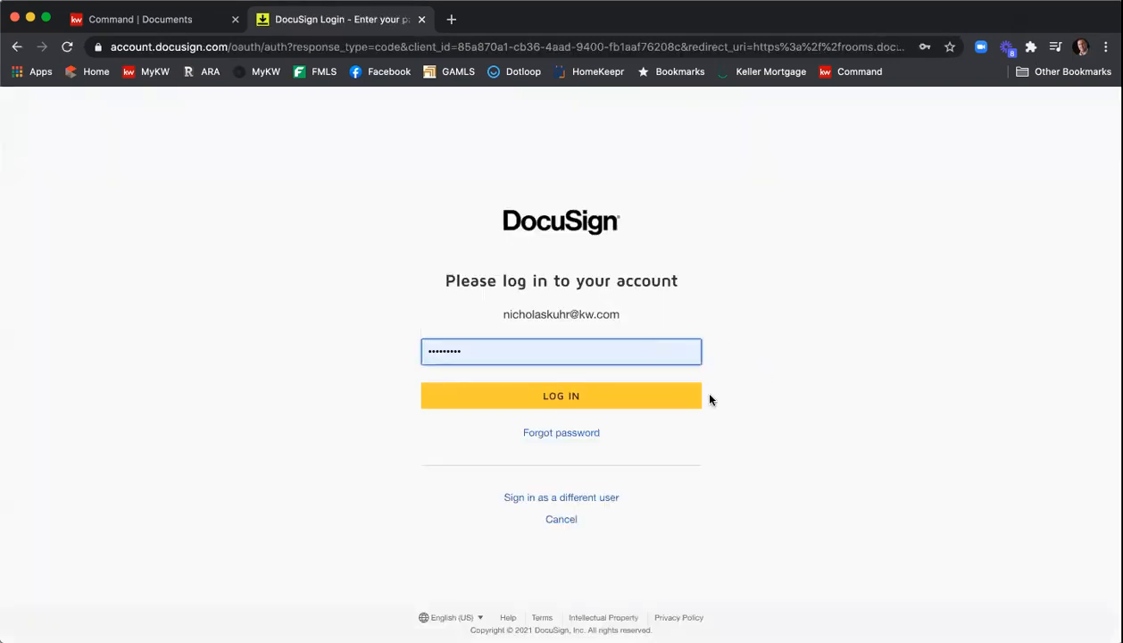
{"action": "left_click", "coordinate": [608, 396]}
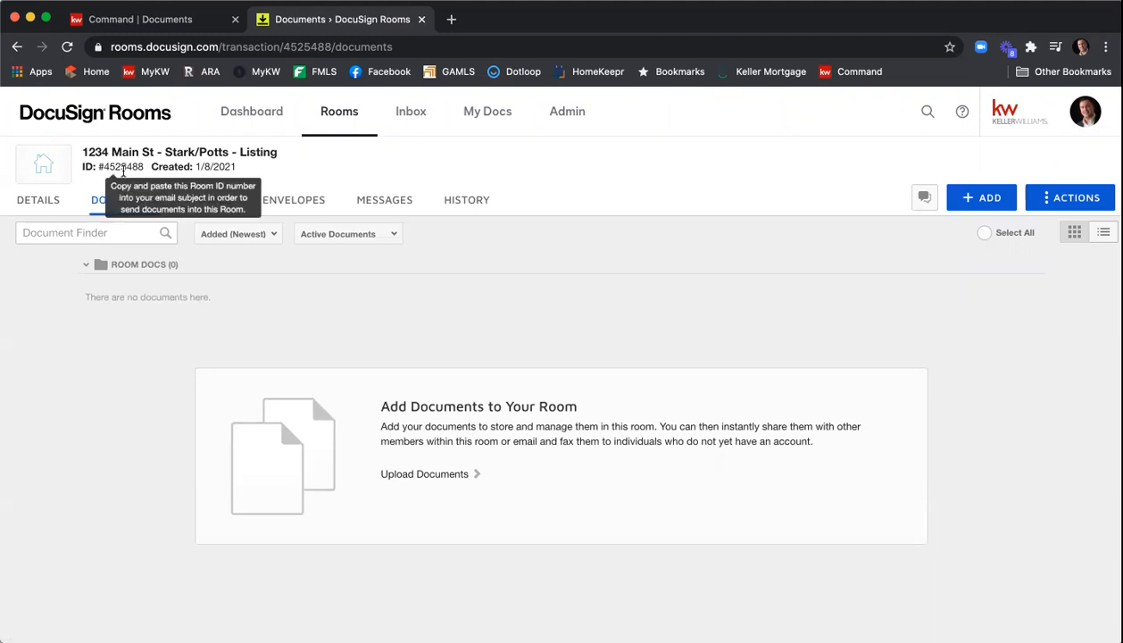
- Add DocuSign Forms to the room and choose the National Association of Realtors forms provider
{"action": "mouse_move", "coordinate": [101, 171]}
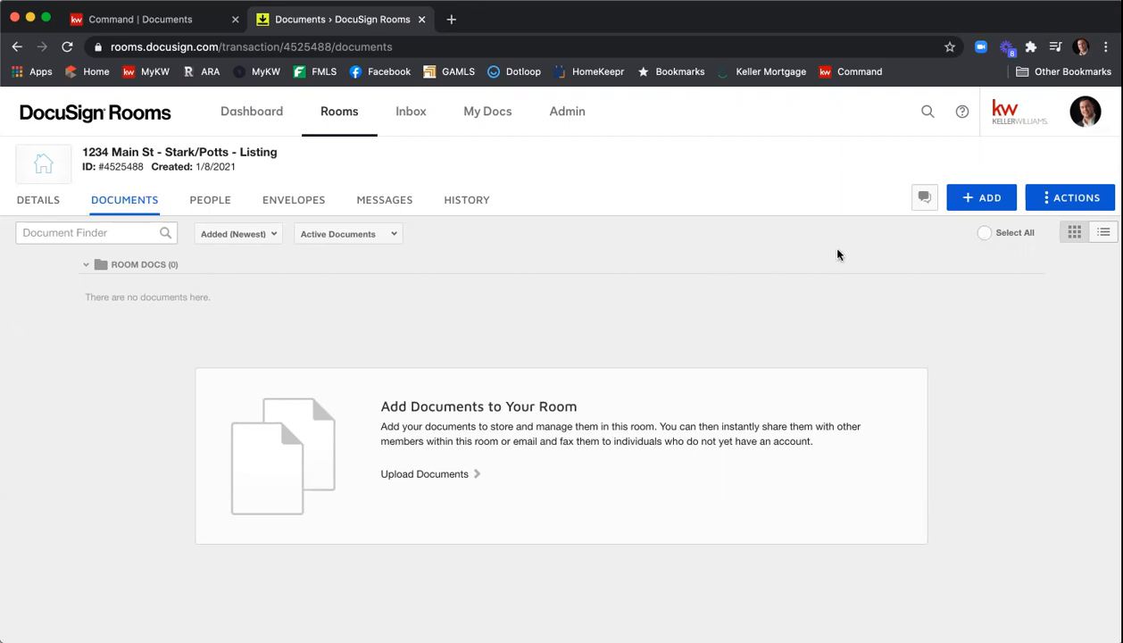
{"action": "left_click", "coordinate": [984, 205]}
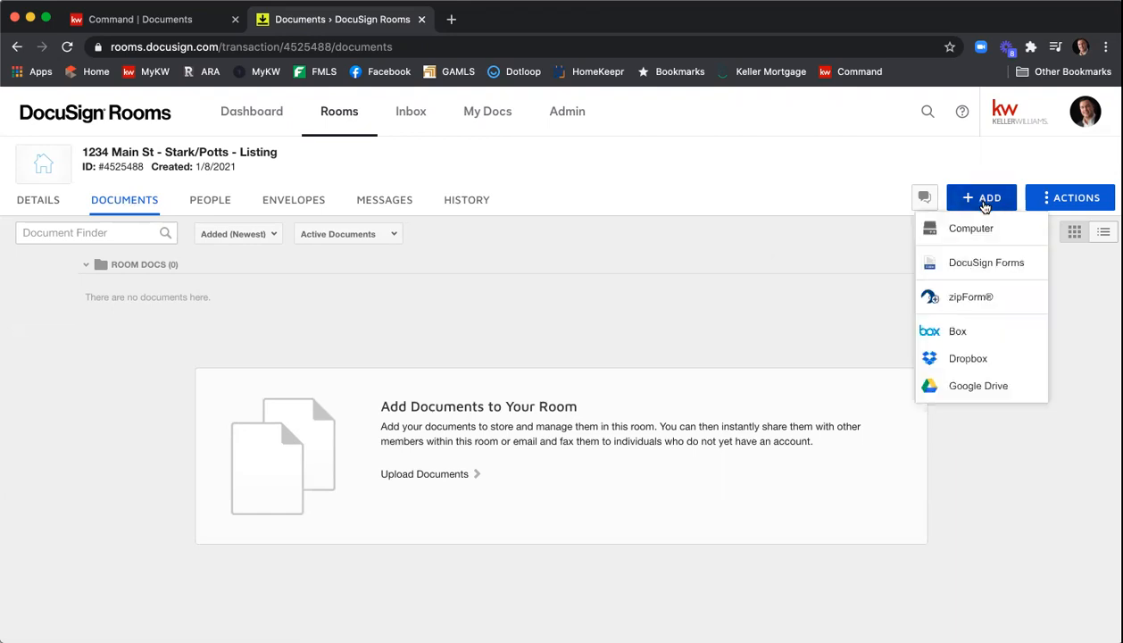
{"action": "left_click", "coordinate": [976, 263]}
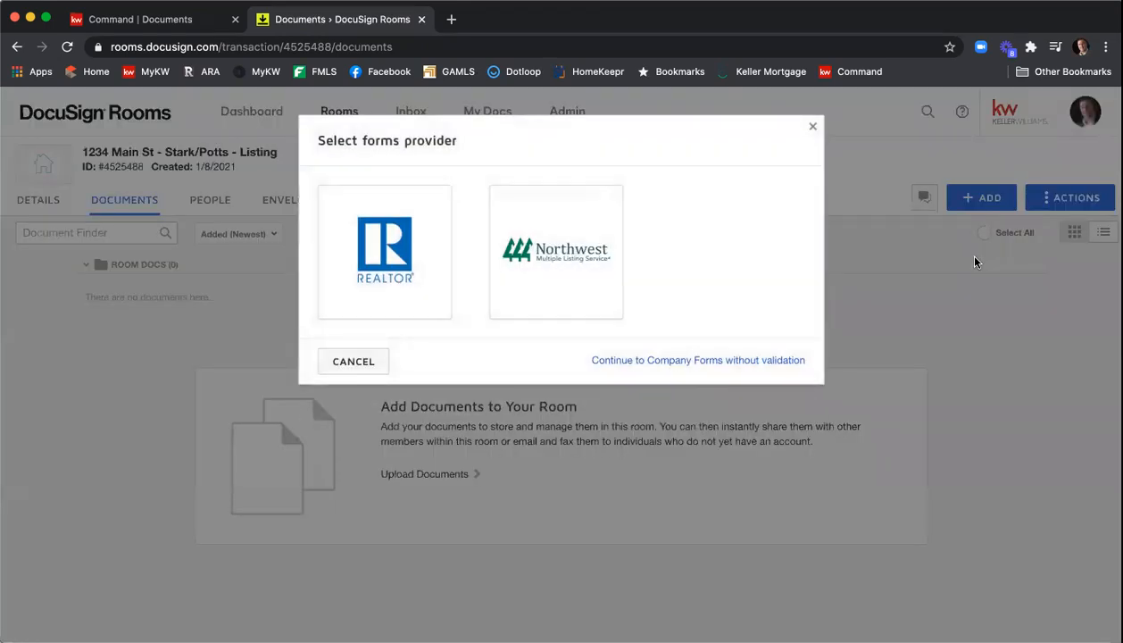
{"action": "left_click", "coordinate": [382, 266]}
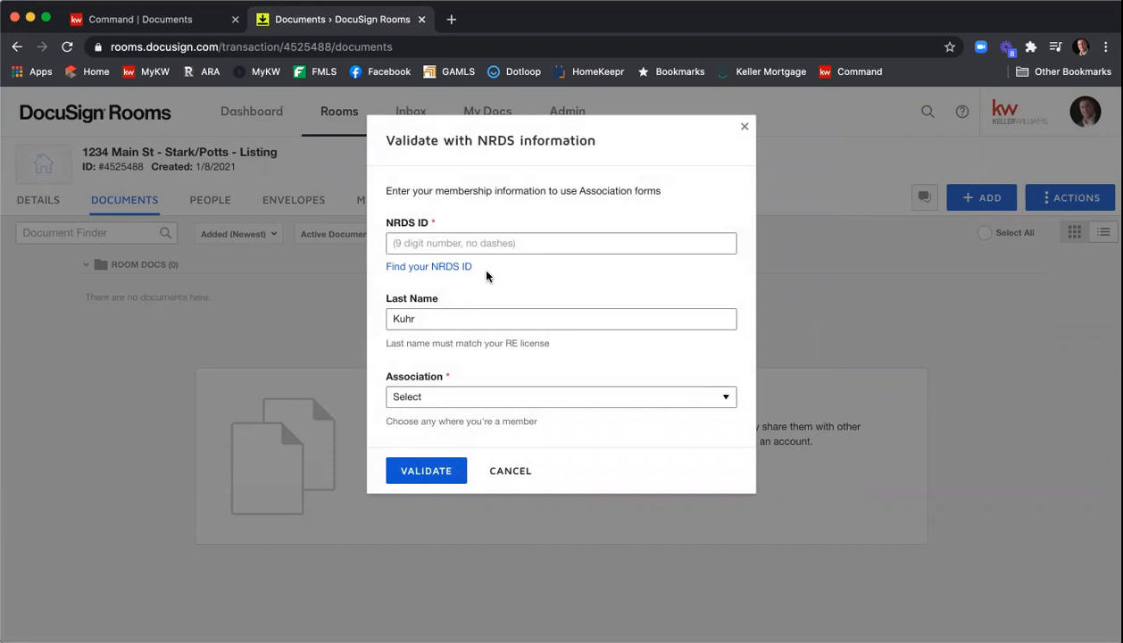
- Look up the NRDS ID by entering the agent's last name and real estate license number
{"action": "left_click", "coordinate": [429, 269]}
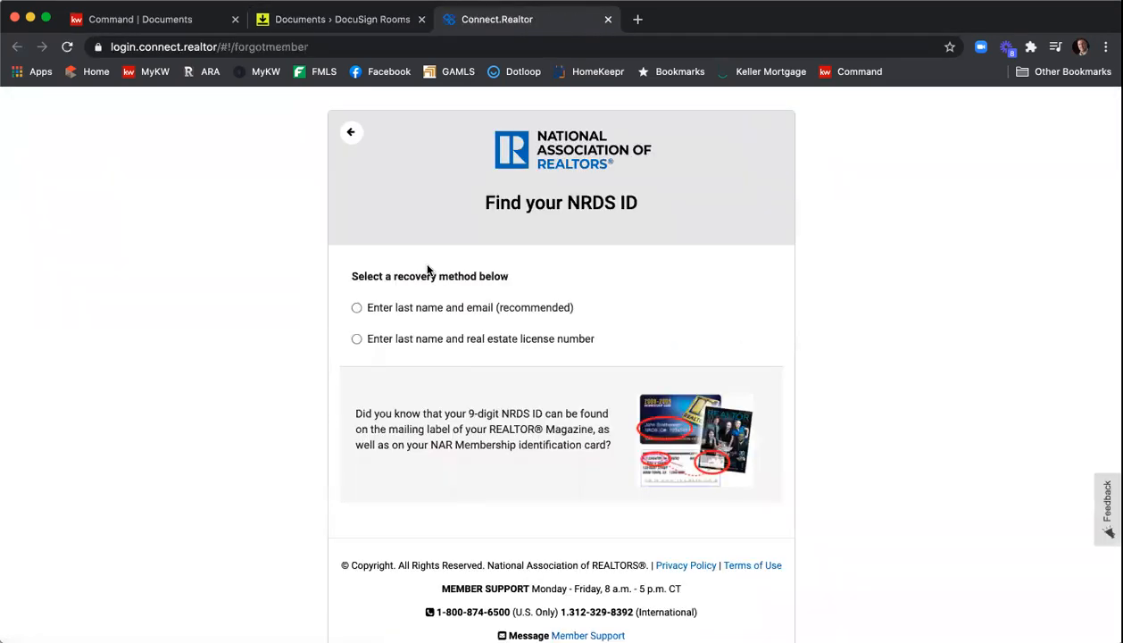
{"action": "left_click", "coordinate": [357, 339]}
{"action": "left_click", "coordinate": [391, 360]}
{"action": "type", "text": "Kuhr"}
{"action": "key", "text": "Tab"}
{"action": "type", "text": "379844"}
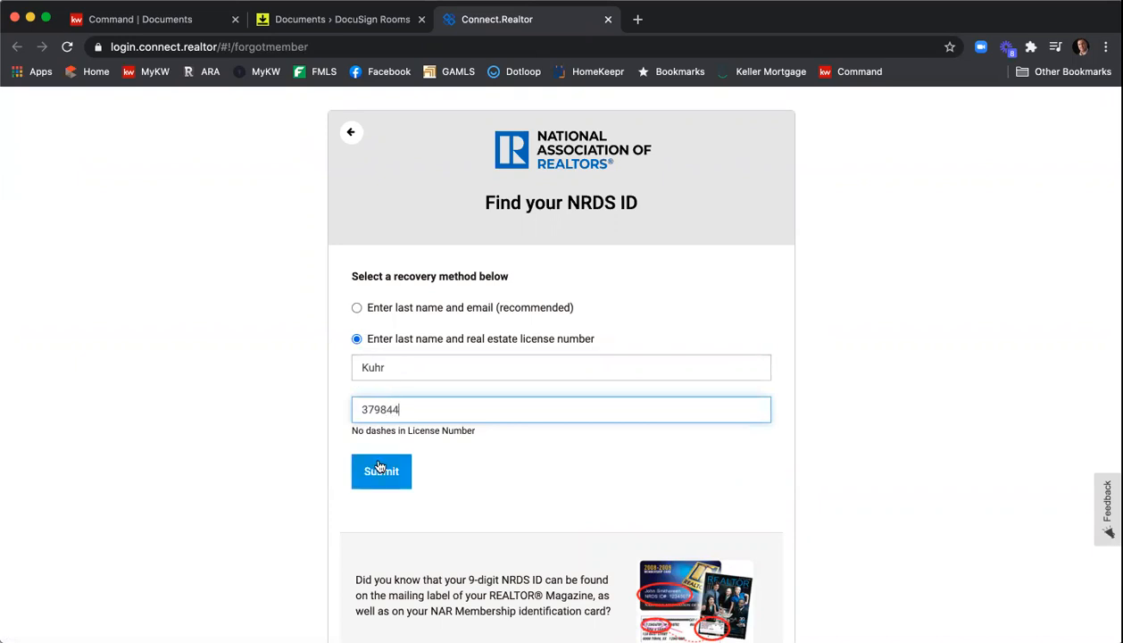
{"action": "left_click", "coordinate": [379, 466]}
- Copy the found NRDS ID, close the lookup tab, and paste it into the NRDS ID field
{"action": "left_click_drag", "start_coordinate": [478, 261], "coordinate": [412, 262]}
{"action": "key", "text": "super+c"}
{"action": "right_click", "coordinate": [426, 260]}
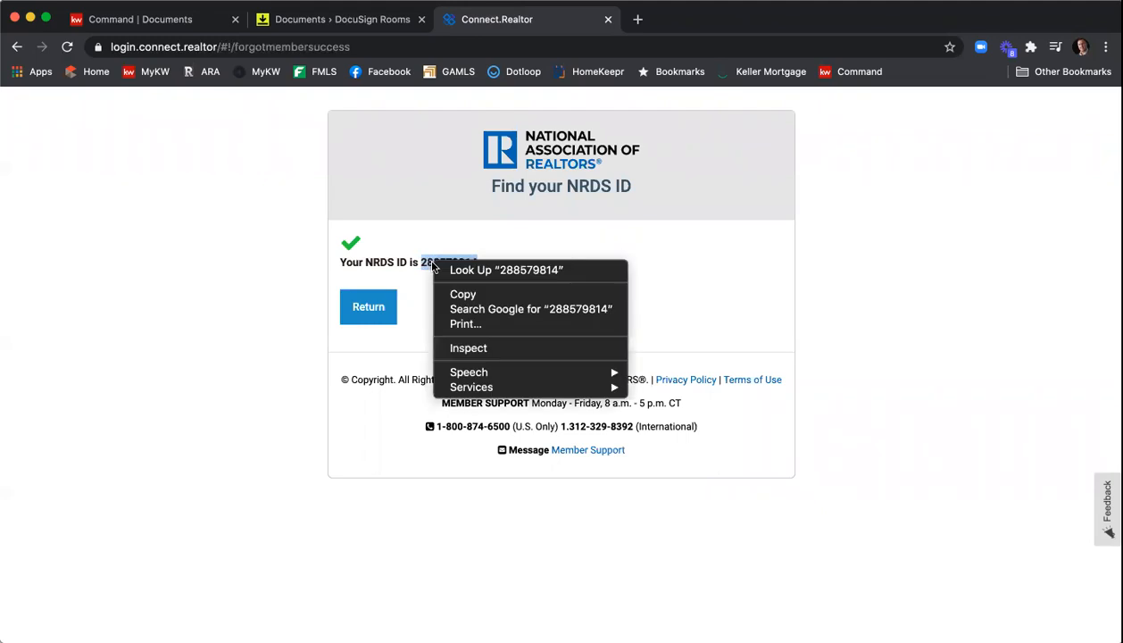
{"action": "left_click", "coordinate": [466, 294]}
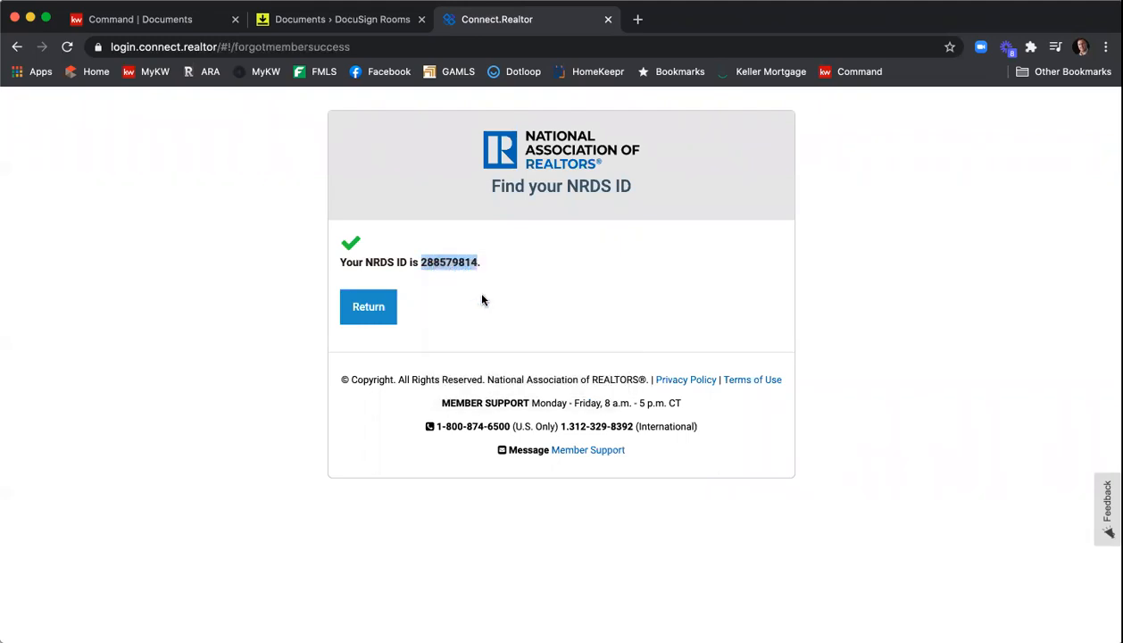
{"action": "left_click", "coordinate": [607, 19]}
{"action": "left_click", "coordinate": [413, 244]}
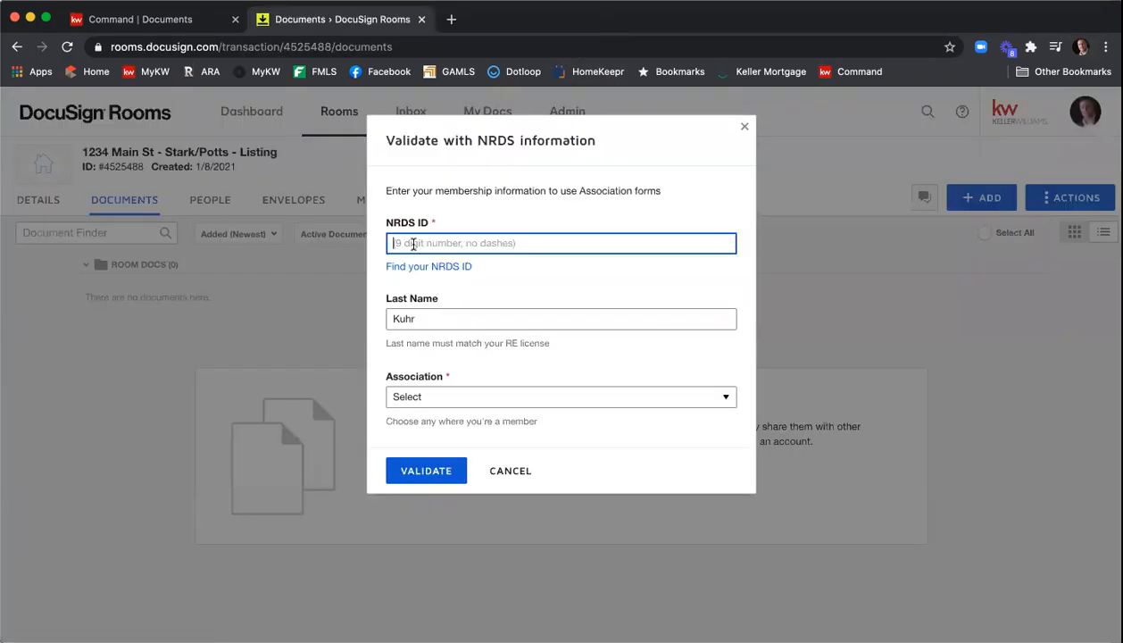
{"action": "right_click", "coordinate": [413, 241]}
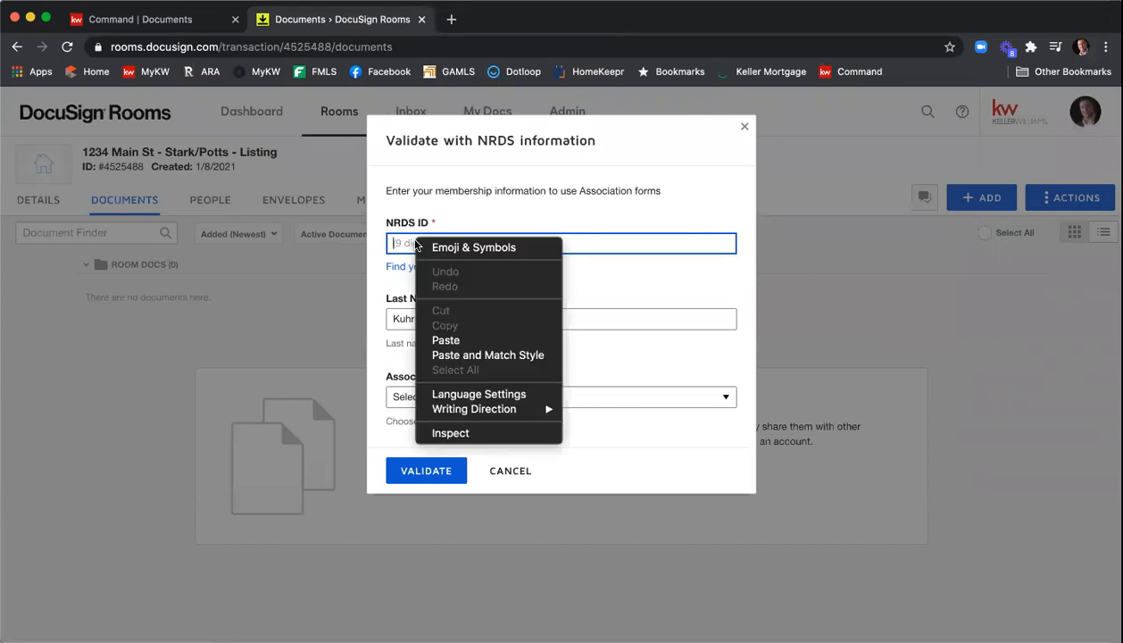
{"action": "left_click", "coordinate": [474, 343]}
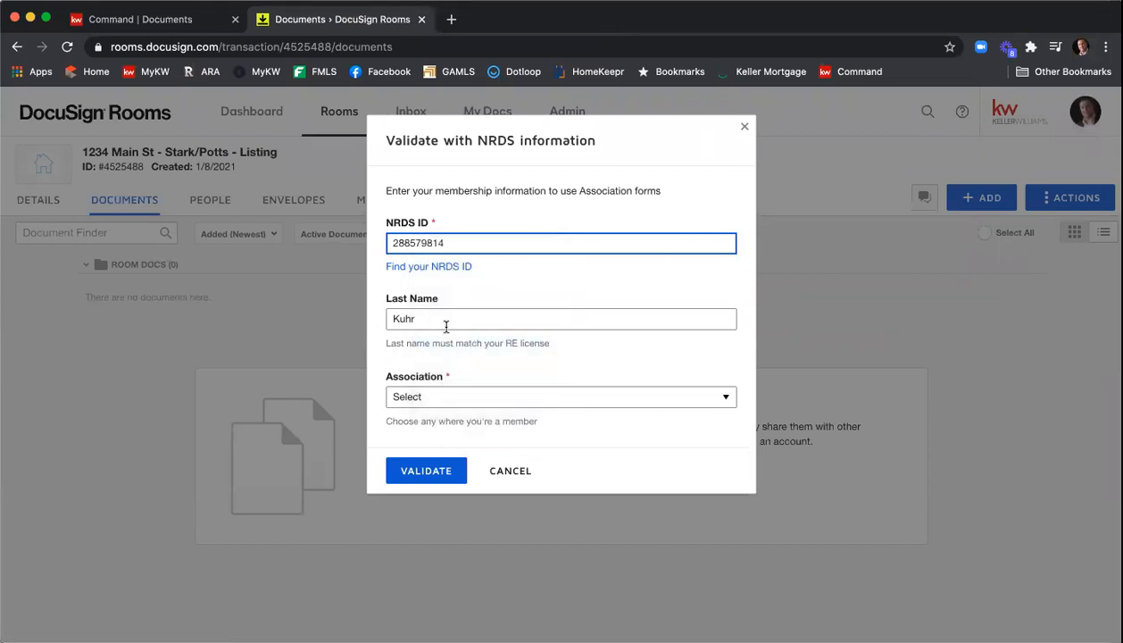
- Select GEORGIA ASSOCIATION OF REALTORS® as the association, validate, and close the forms picker
{"action": "left_click", "coordinate": [473, 396]}
{"action": "scroll", "coordinate": [571, 401], "scroll_direction": "down", "scroll_amount": 10}
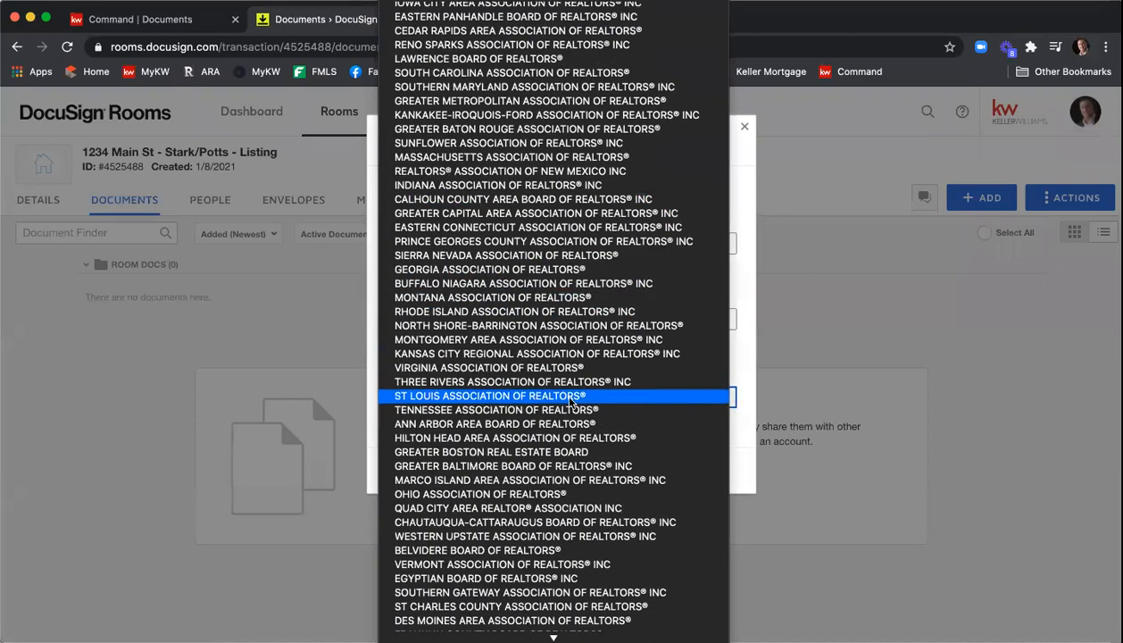
{"action": "scroll", "coordinate": [571, 402], "scroll_direction": "down", "scroll_amount": 3}
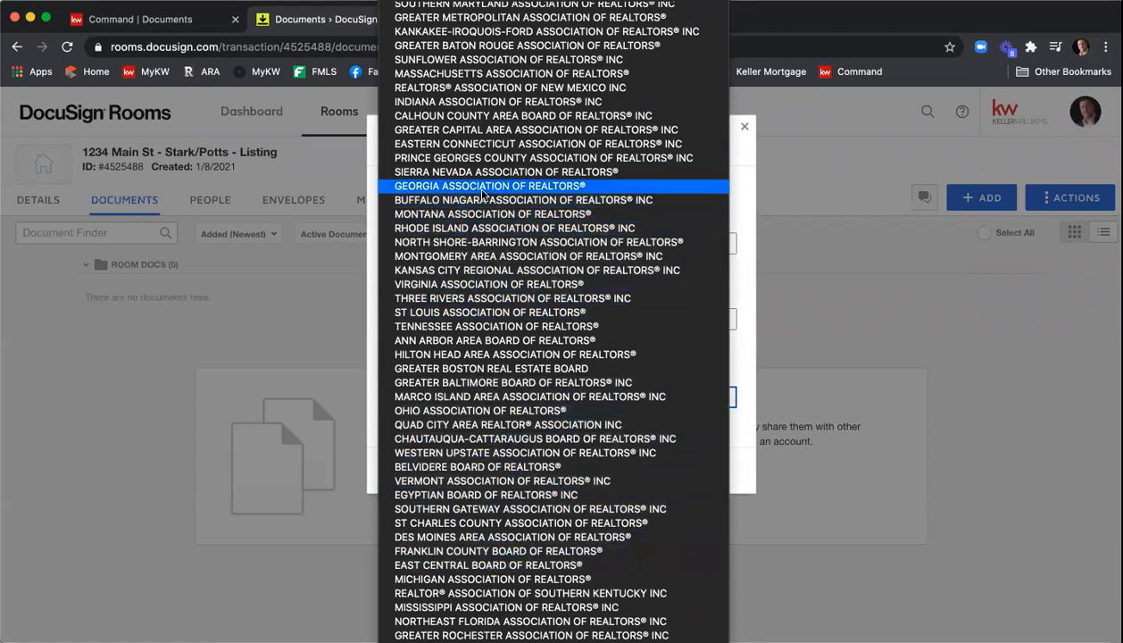
{"action": "left_click", "coordinate": [510, 187]}
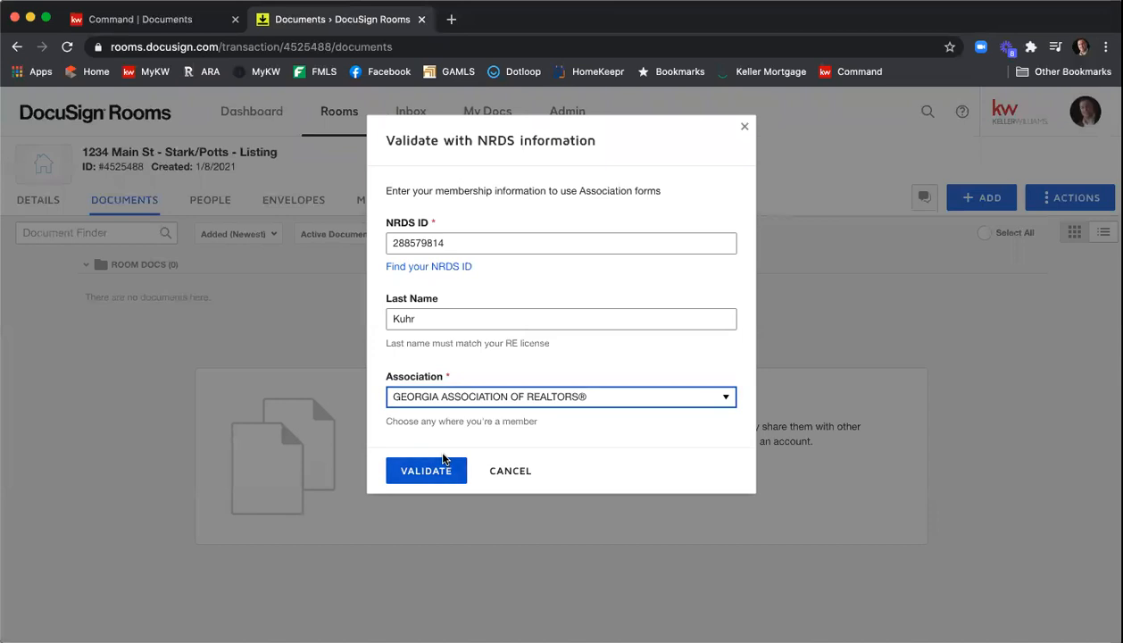
{"action": "left_click", "coordinate": [435, 475]}
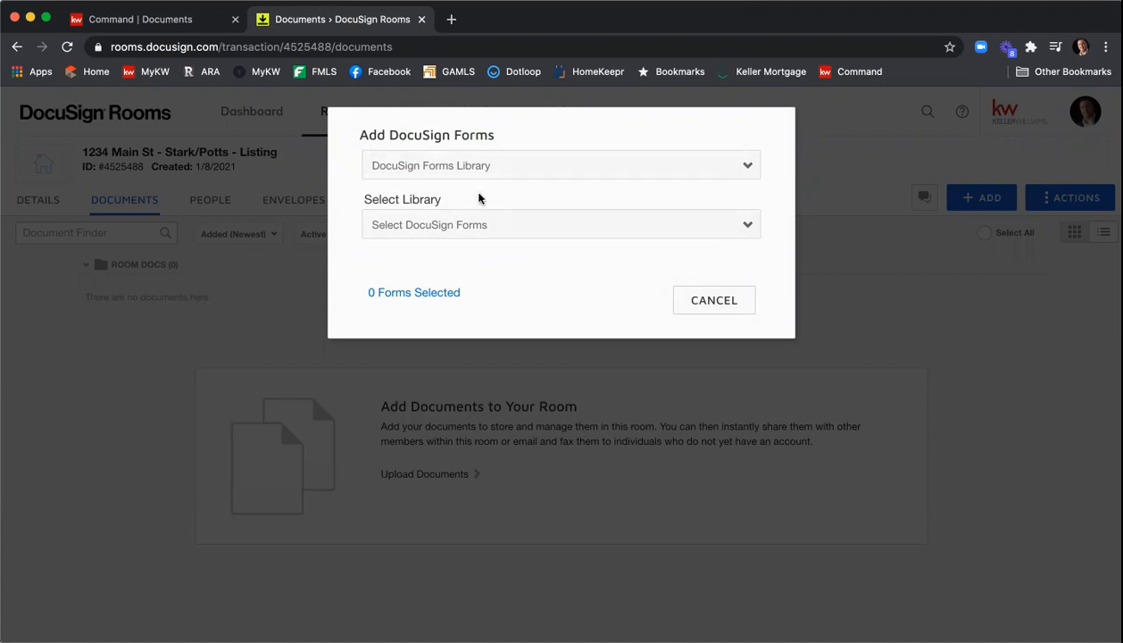
{"action": "left_click", "coordinate": [714, 301]}
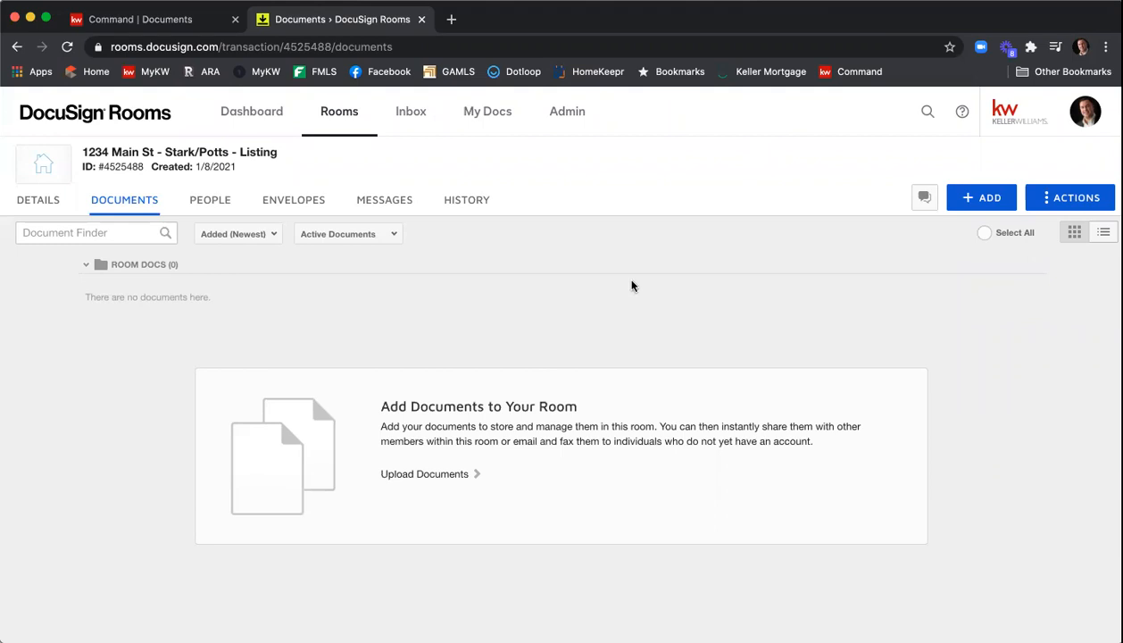
- Open the account's Integrations preferences and review the saved NRDS ID information
{"action": "left_click", "coordinate": [1086, 117]}
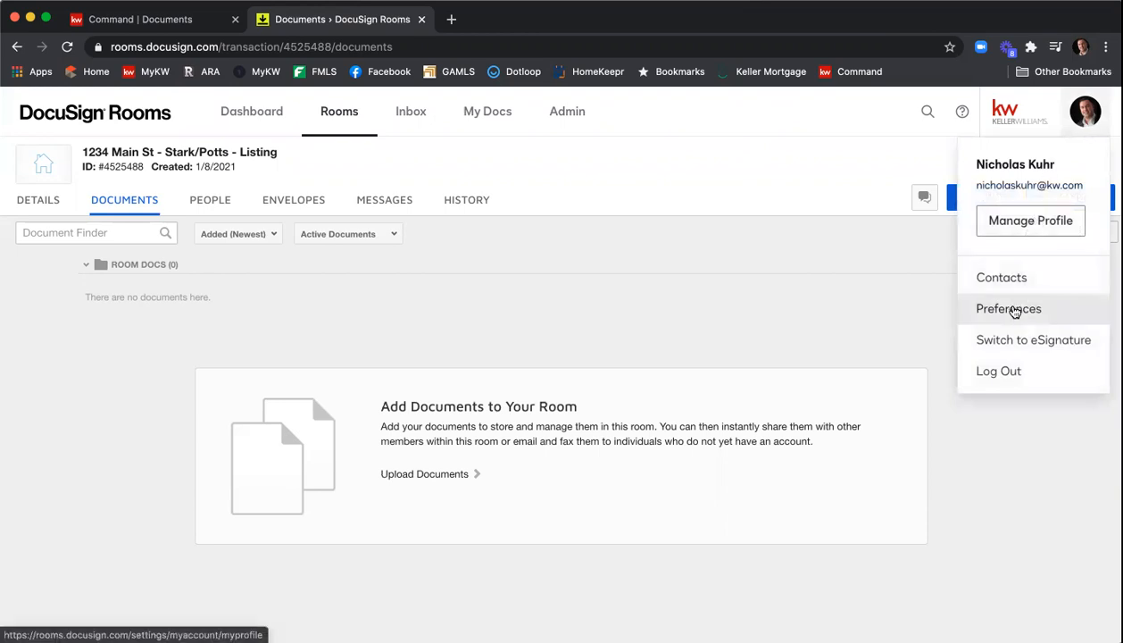
{"action": "left_click", "coordinate": [1012, 309]}
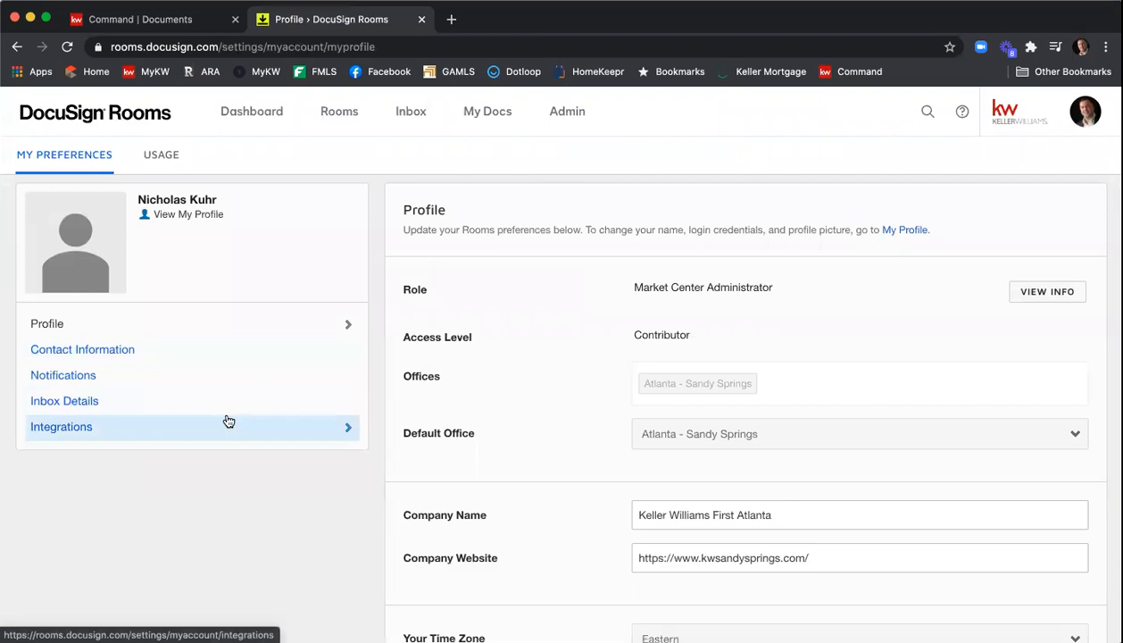
{"action": "left_click", "coordinate": [103, 430]}
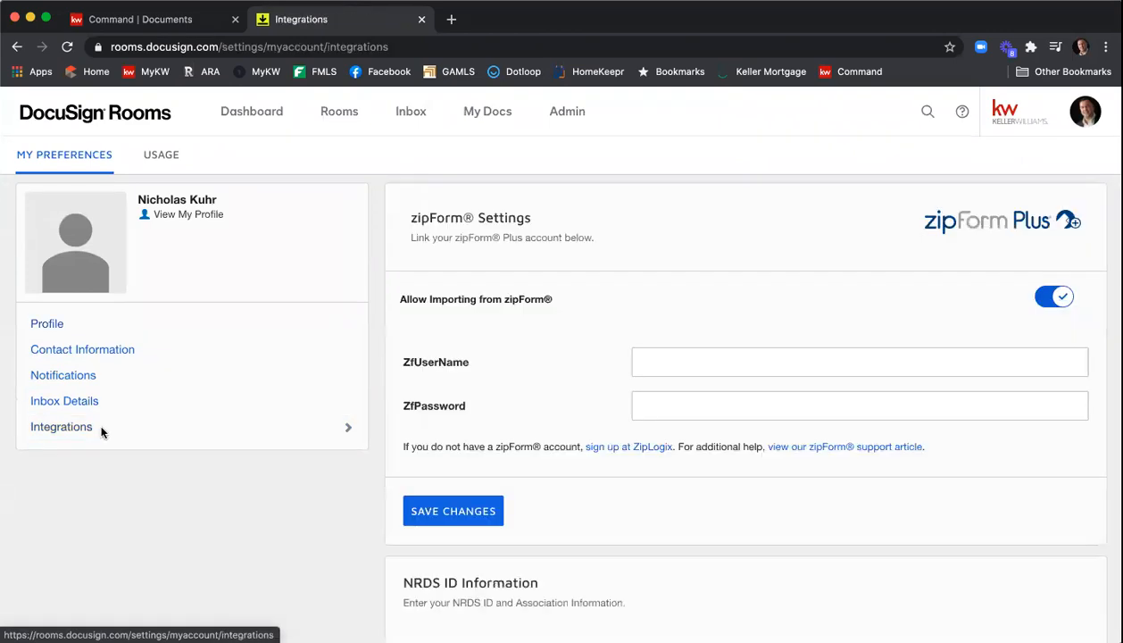
{"action": "scroll", "coordinate": [531, 308], "scroll_direction": "down", "scroll_amount": 5}
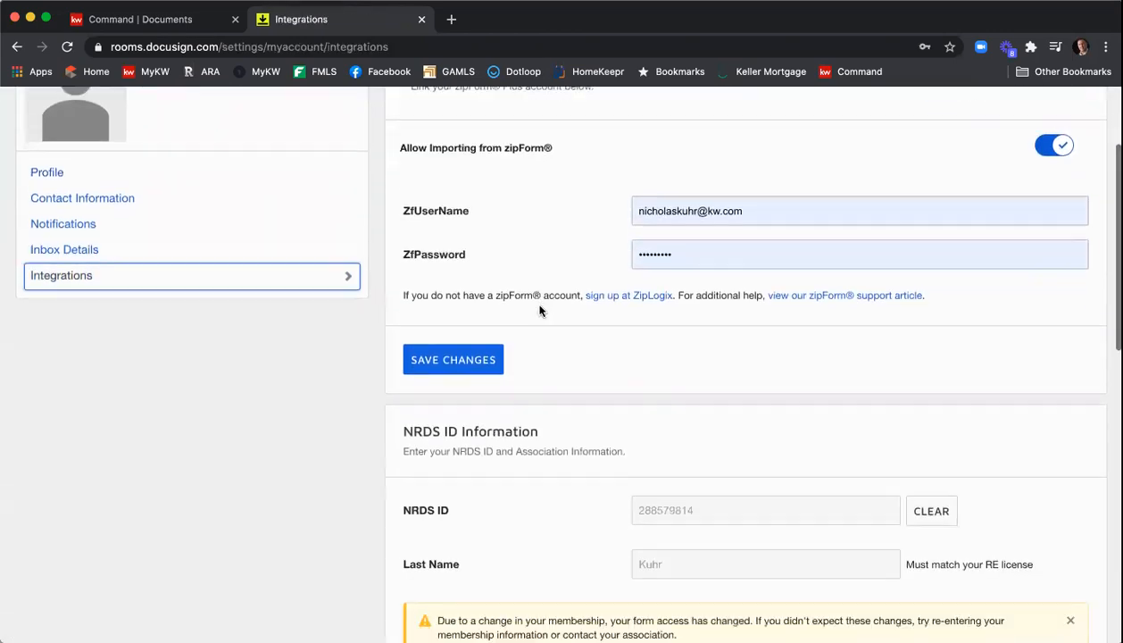
{"action": "scroll", "coordinate": [546, 350], "scroll_direction": "down", "scroll_amount": 2}
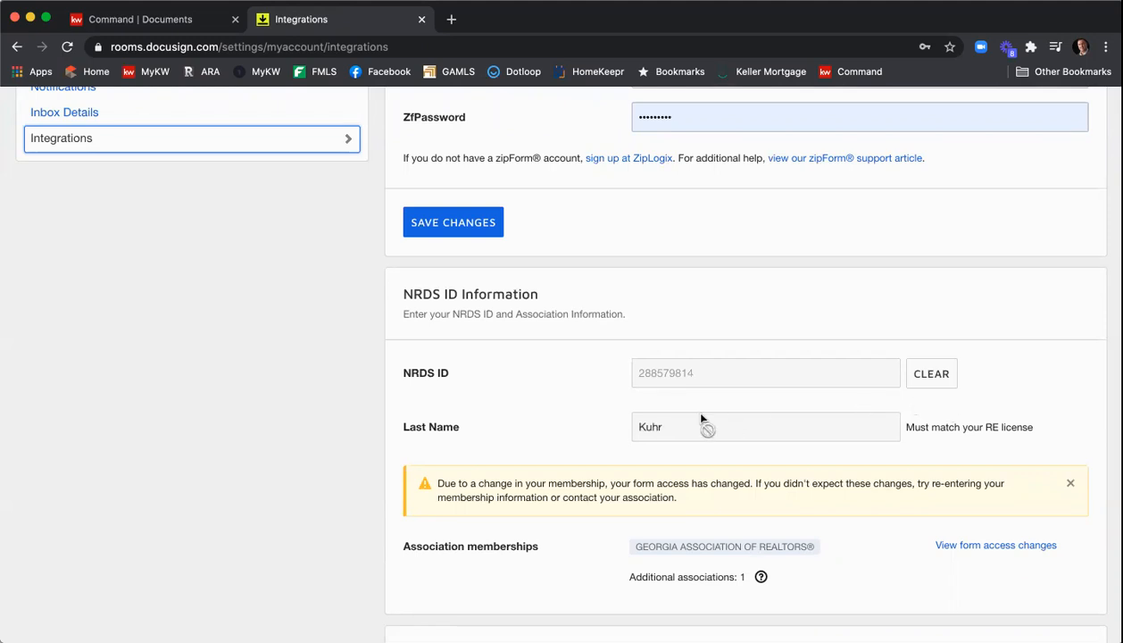
{"action": "scroll", "coordinate": [677, 413], "scroll_direction": "up", "scroll_amount": 1}
{"action": "scroll", "coordinate": [676, 414], "scroll_direction": "down", "scroll_amount": 2}
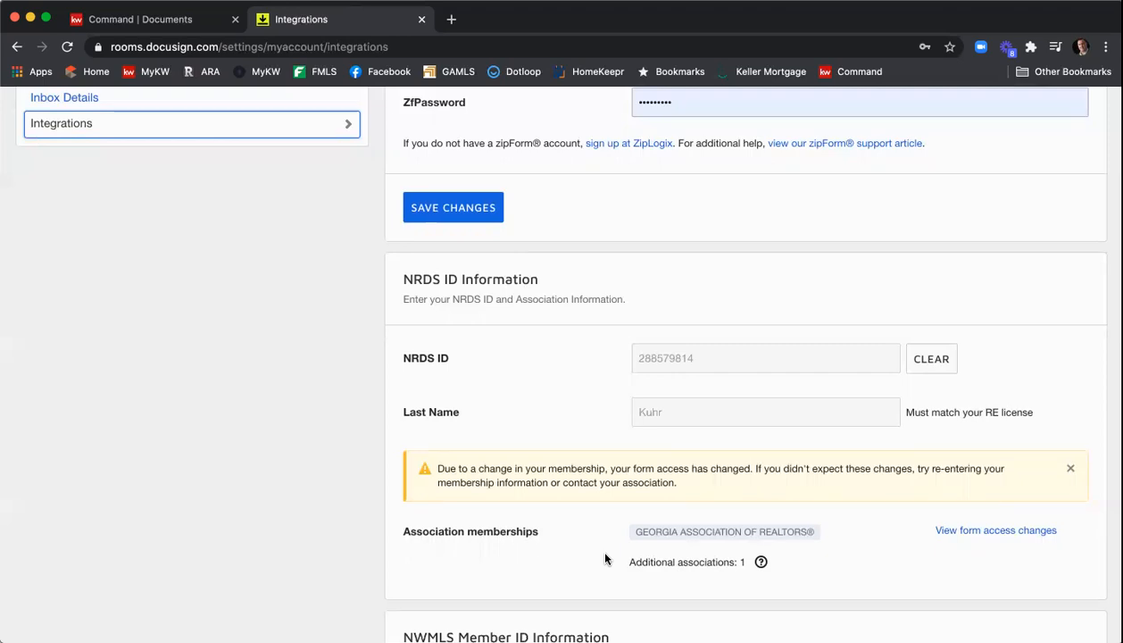
{"action": "scroll", "coordinate": [629, 554], "scroll_direction": "up", "scroll_amount": 3}
{"action": "scroll", "coordinate": [649, 509], "scroll_direction": "up", "scroll_amount": 2}
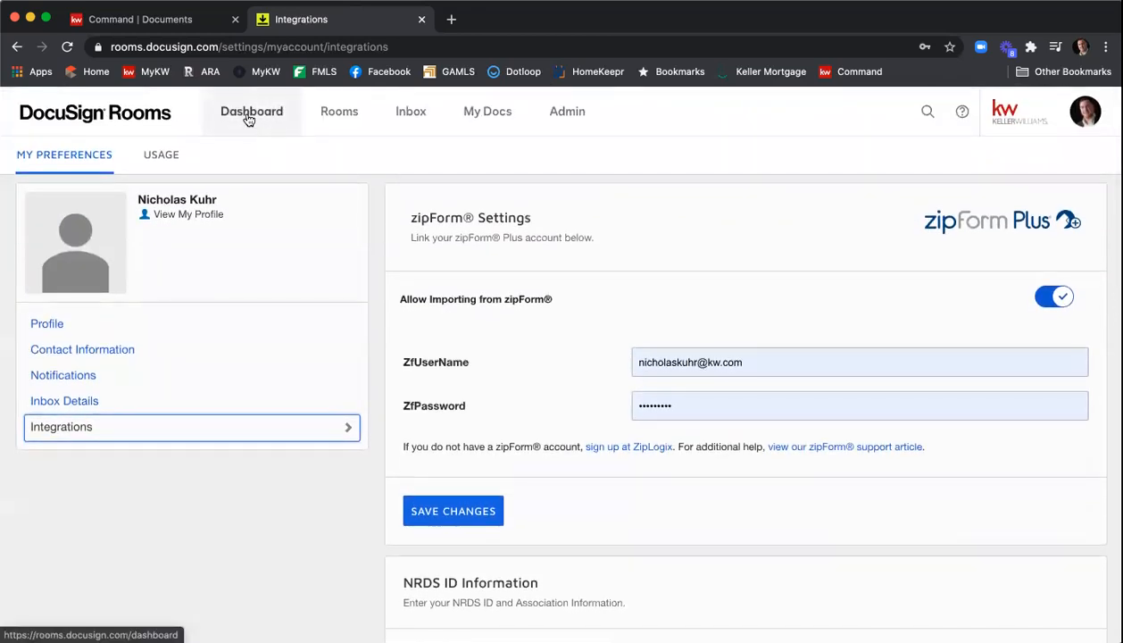
- Return to the dashboard and reopen the 1234 Main St room
{"action": "left_click", "coordinate": [250, 116]}
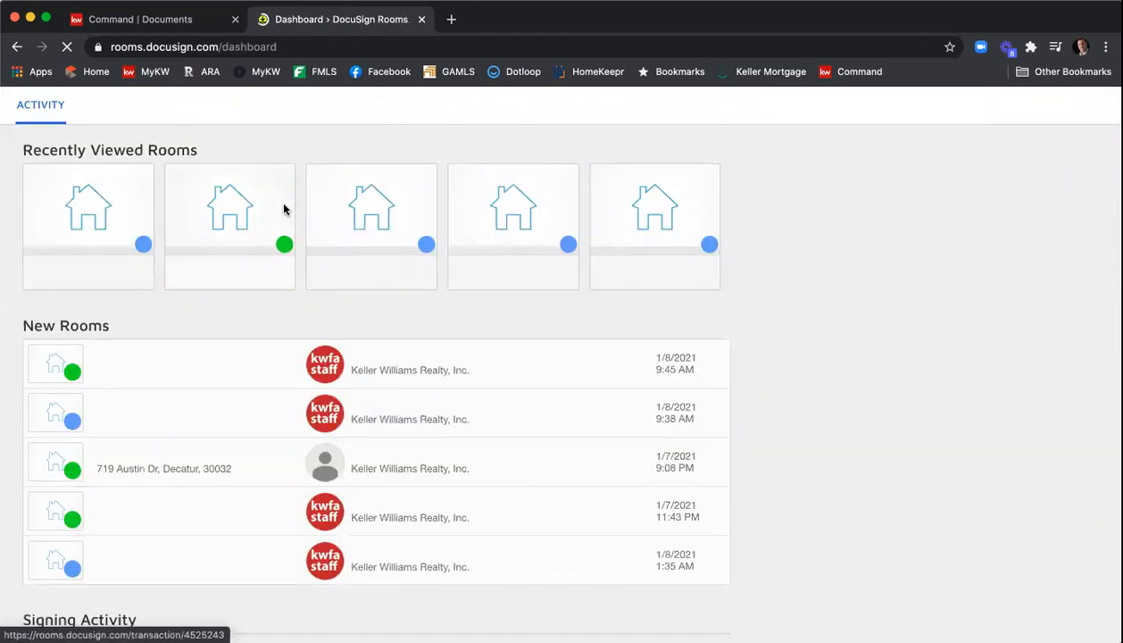
{"action": "left_click", "coordinate": [98, 301]}
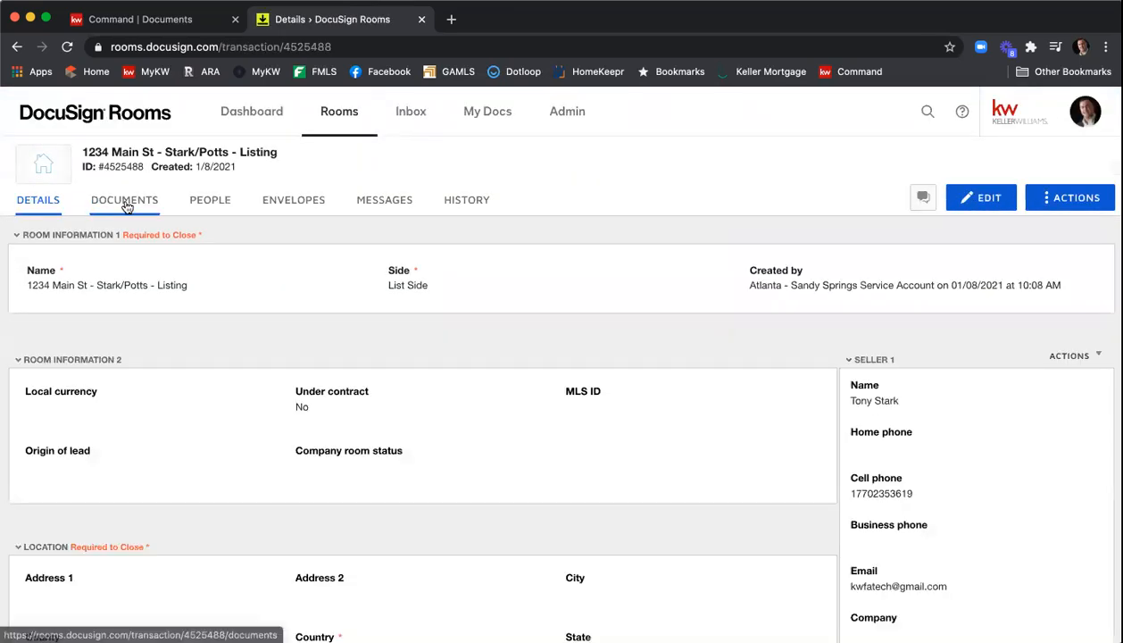
- Open the 1234 Main St listing room's details for editing
{"action": "left_click", "coordinate": [122, 202]}
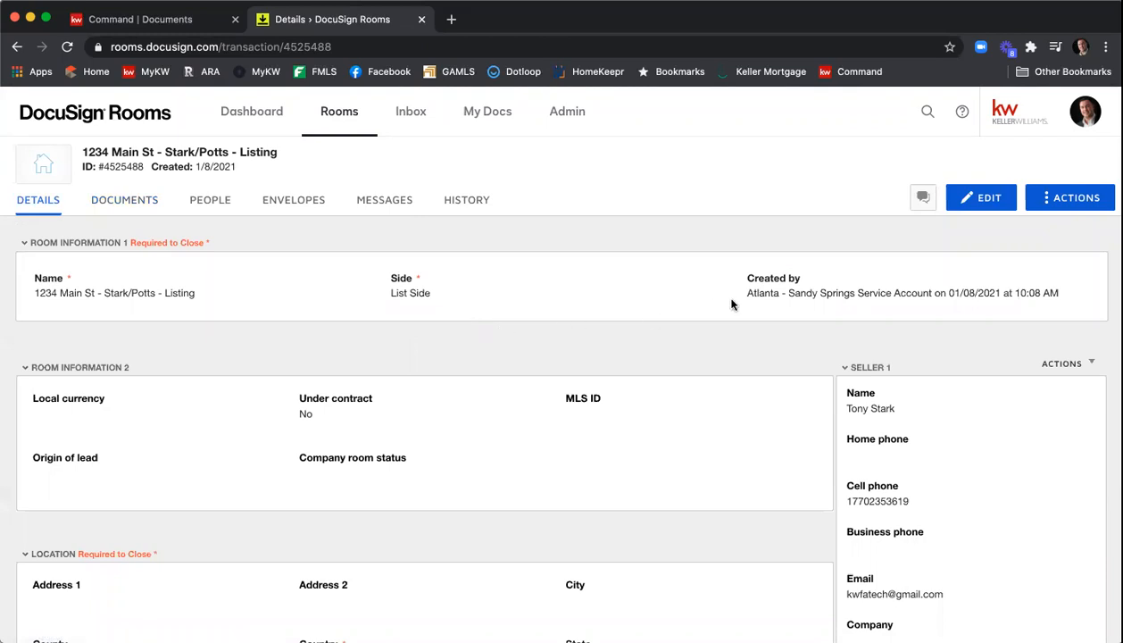
{"action": "left_click", "coordinate": [978, 207]}
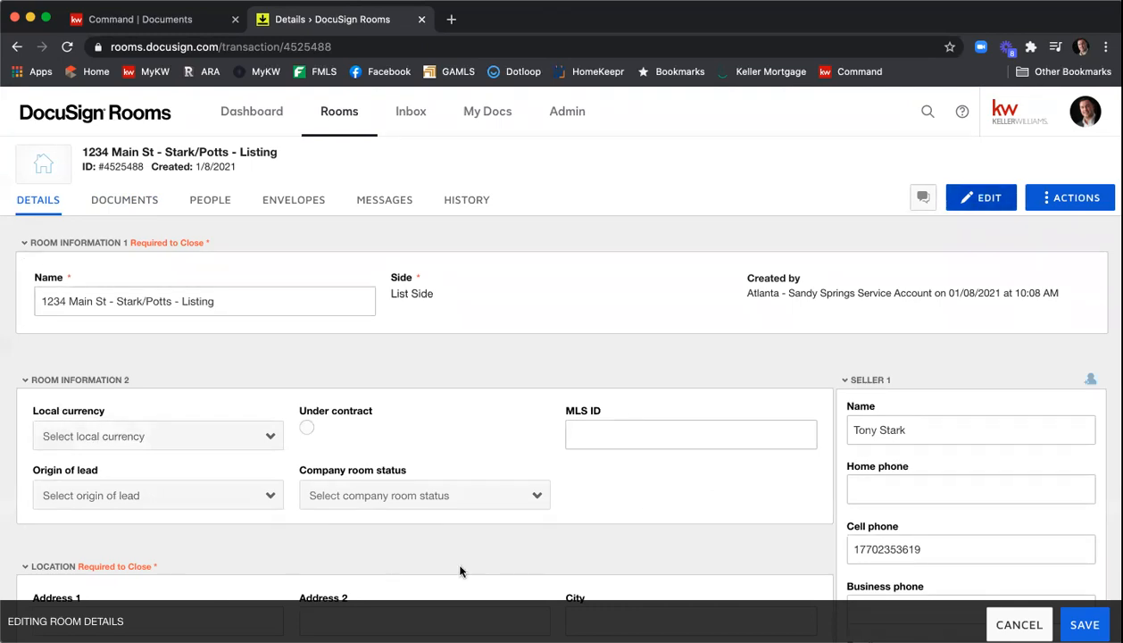
{"action": "scroll", "coordinate": [546, 348], "scroll_direction": "down", "scroll_amount": 1}
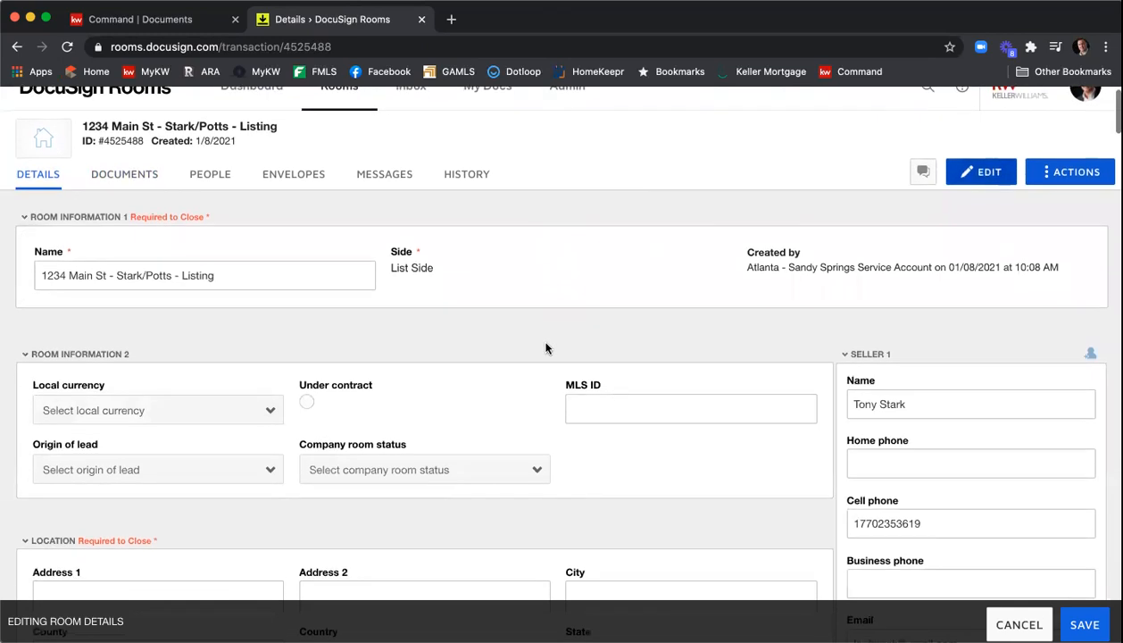
{"action": "scroll", "coordinate": [544, 350], "scroll_direction": "down", "scroll_amount": 3}
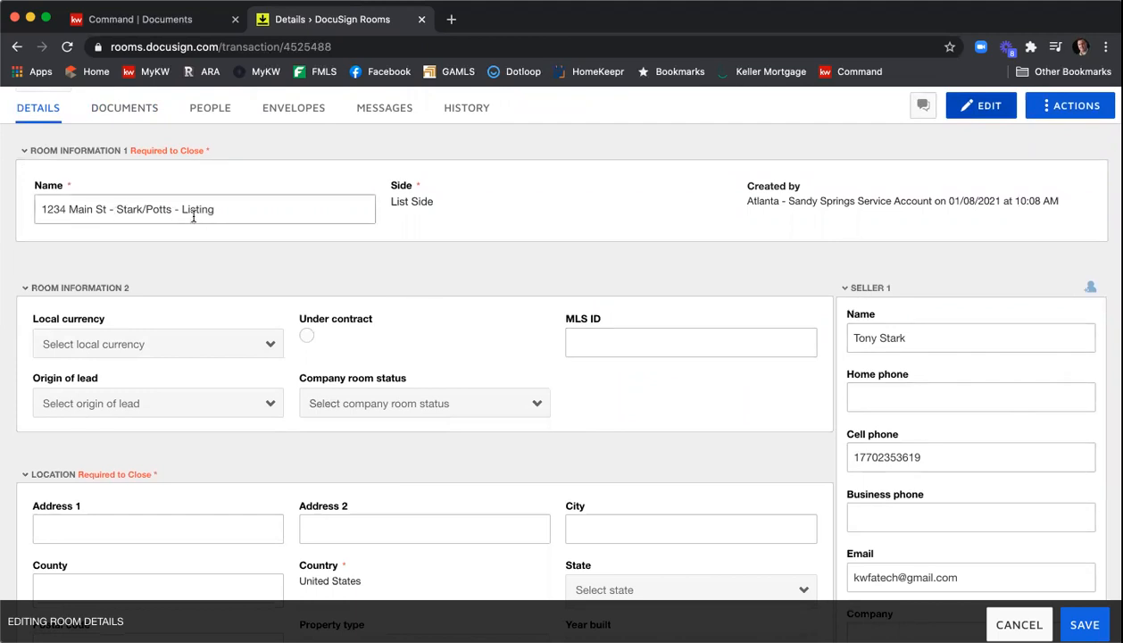
{"action": "scroll", "coordinate": [368, 222], "scroll_direction": "down", "scroll_amount": 2}
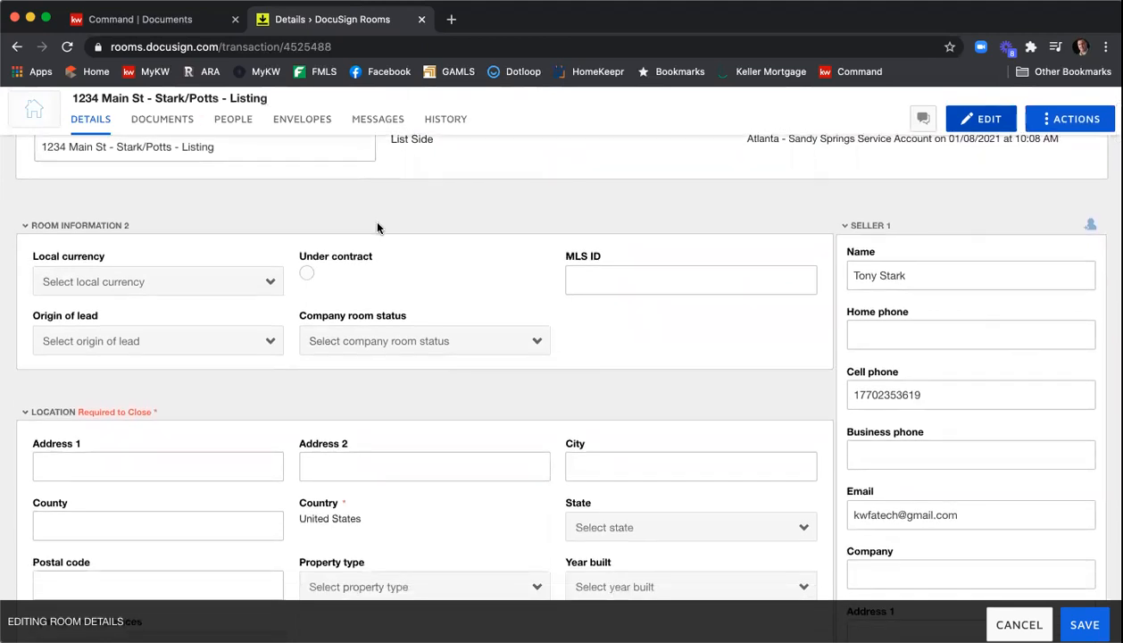
- Set the local currency to USD - United States Dollar and the MLS ID to 123456789
{"action": "left_click", "coordinate": [254, 281]}
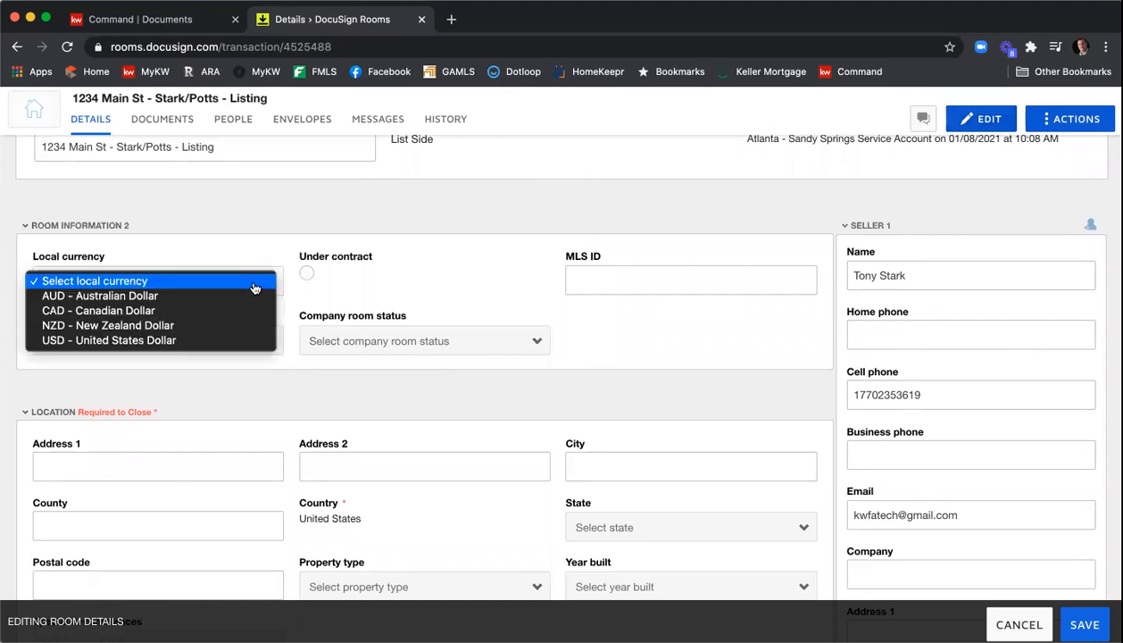
{"action": "left_click", "coordinate": [226, 340]}
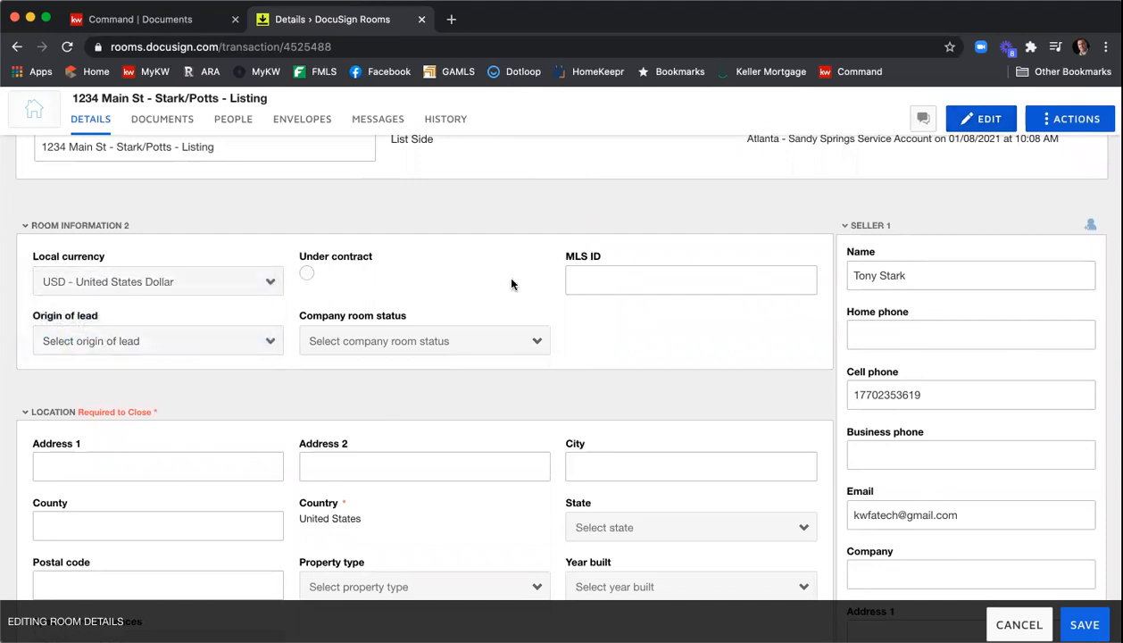
{"action": "left_click", "coordinate": [601, 270]}
{"action": "type", "text": "123456789"}
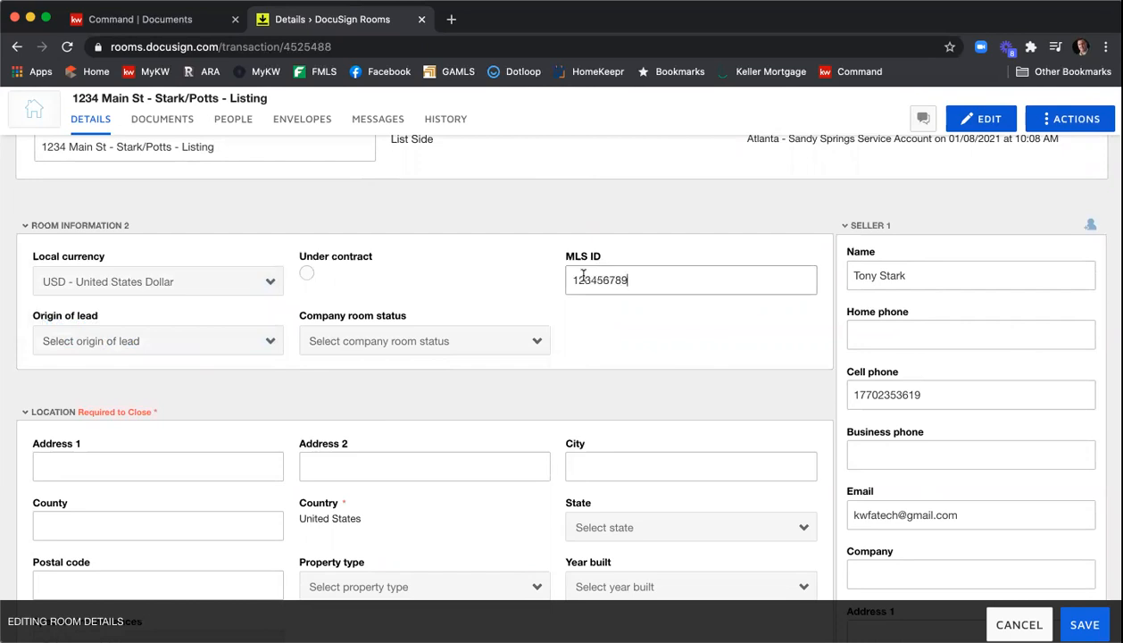
- Enter the location address 1234 Main St NE, city Atlanta, and county Fulton
{"action": "scroll", "coordinate": [264, 294], "scroll_direction": "down", "scroll_amount": 1}
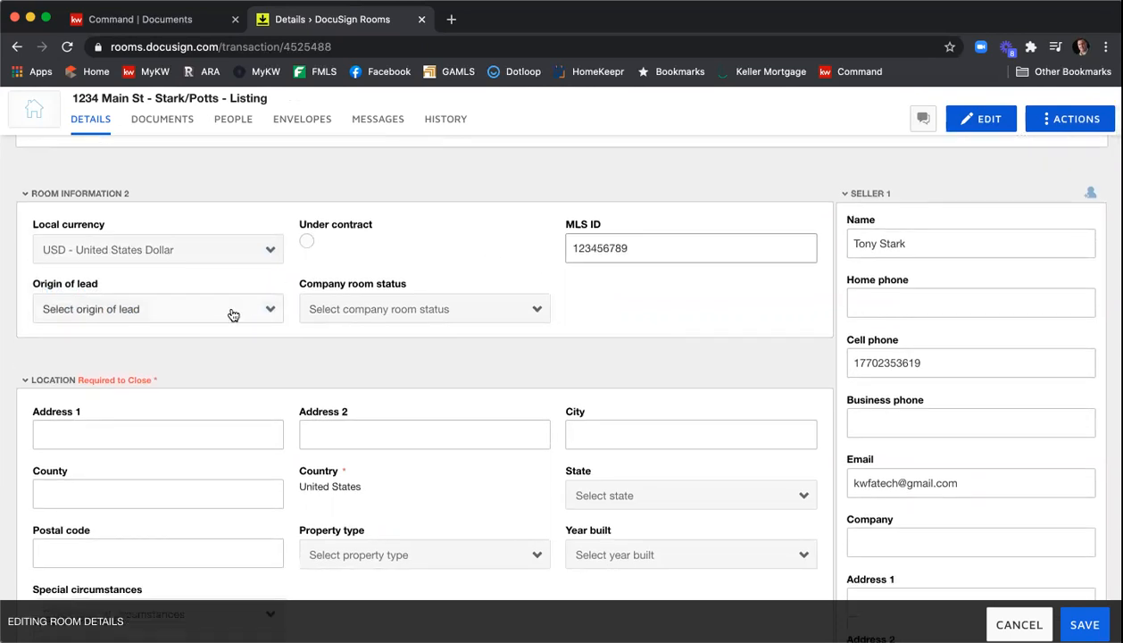
{"action": "scroll", "coordinate": [501, 256], "scroll_direction": "down", "scroll_amount": 3}
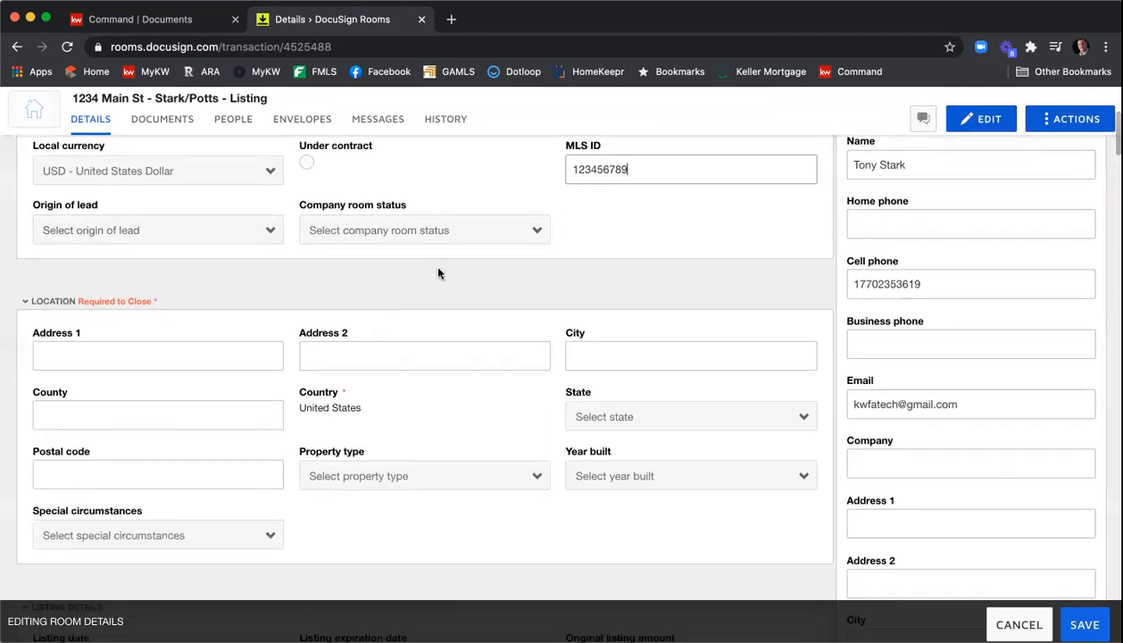
{"action": "left_click", "coordinate": [244, 350]}
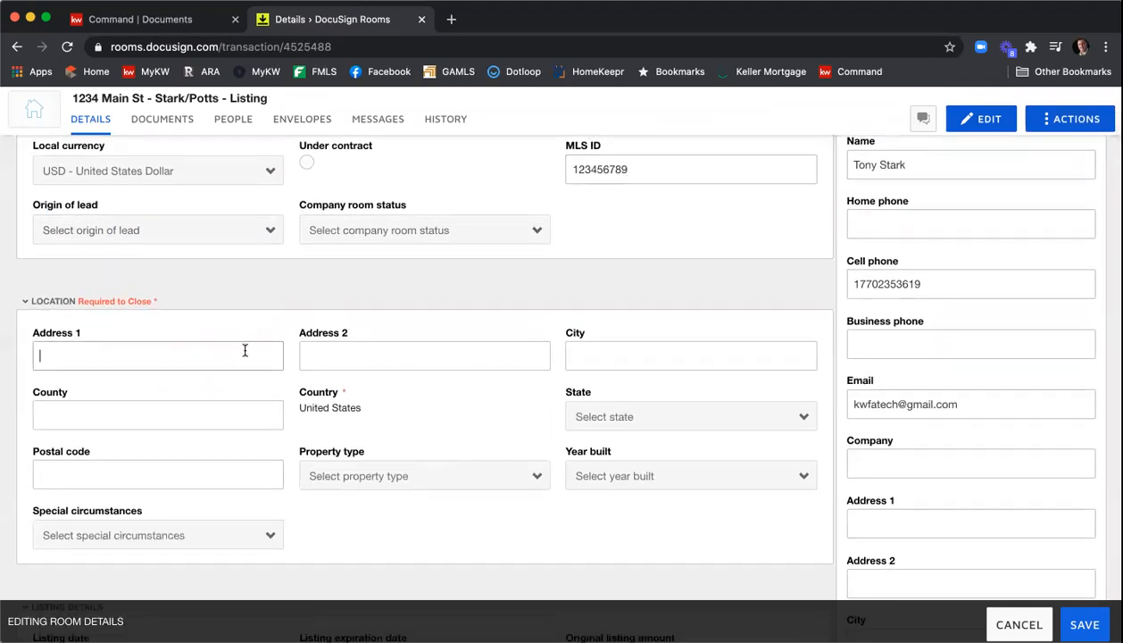
{"action": "type", "text": "1234 Main St NE"}
{"action": "key", "text": "Tab"}
{"action": "key", "text": "Tab"}
{"action": "type", "text": "Atlanta"}
{"action": "key", "text": "Tab"}
{"action": "type", "text": "Fulton"}
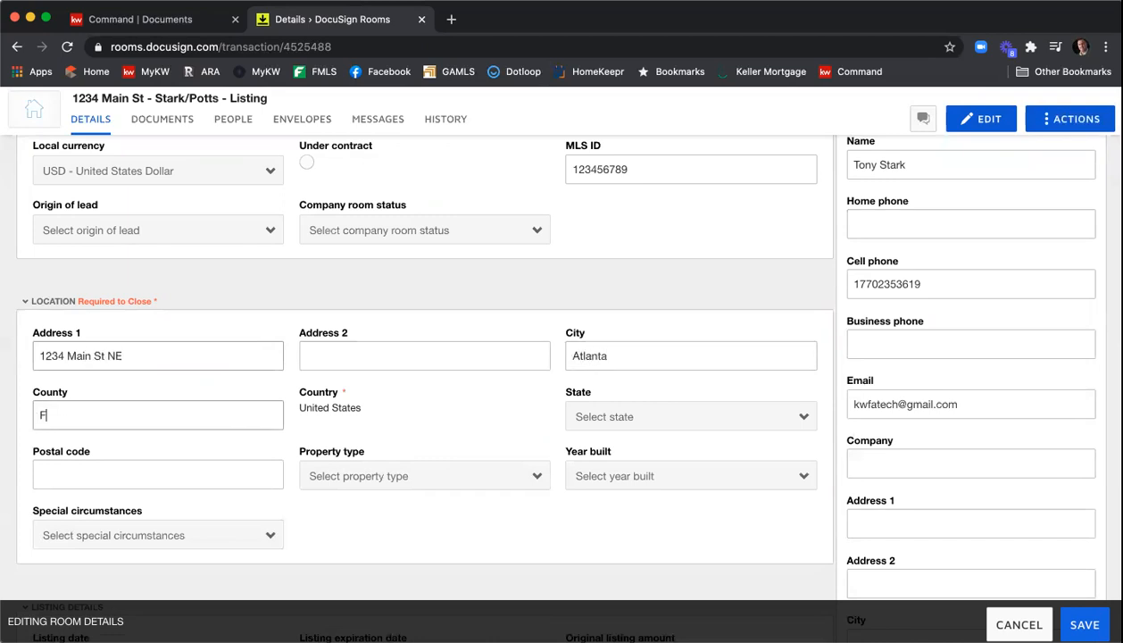
- Set the location state to Georgia and the postal code to 30324
{"action": "left_click", "coordinate": [622, 416]}
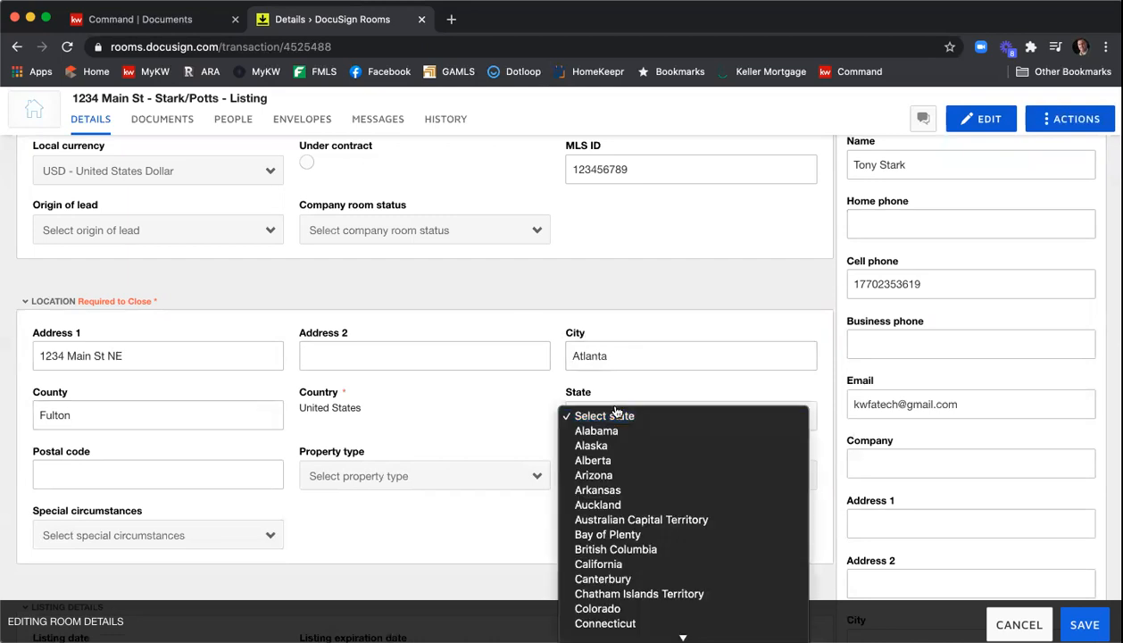
{"action": "scroll", "coordinate": [635, 464], "scroll_direction": "down", "scroll_amount": 3}
{"action": "left_click", "coordinate": [628, 555]}
{"action": "left_click", "coordinate": [250, 473]}
{"action": "type", "text": "30324"}
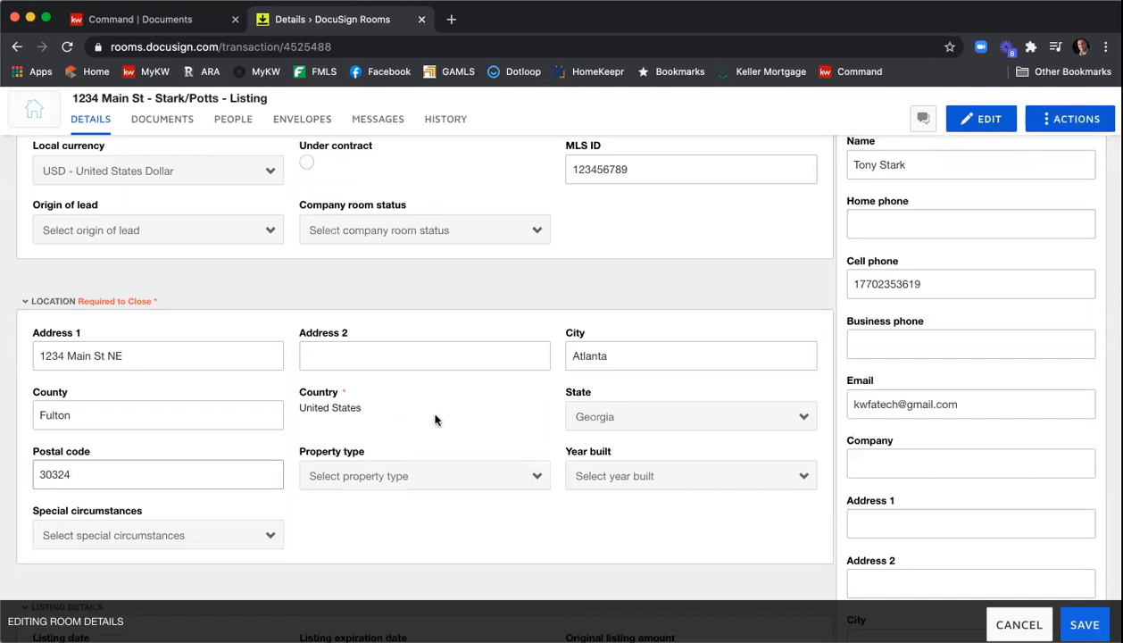
- Set the property type to Residential Detached and the year built to 2011, leaving special circumstances unselected
{"action": "scroll", "coordinate": [432, 413], "scroll_direction": "down", "scroll_amount": 2}
{"action": "left_click", "coordinate": [432, 413]}
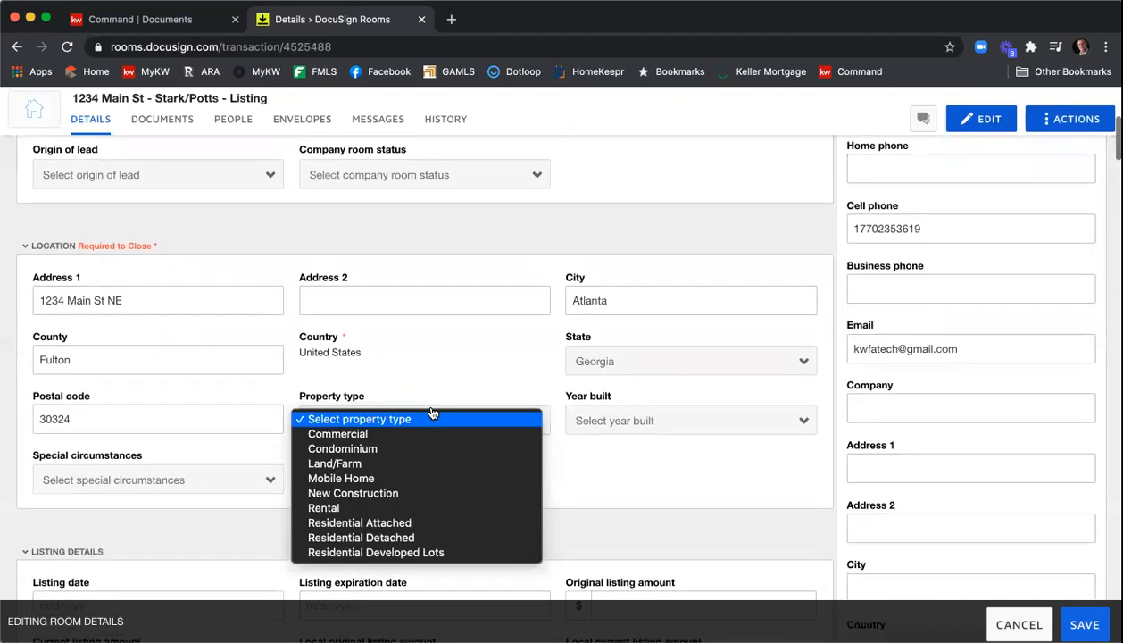
{"action": "left_click", "coordinate": [422, 539]}
{"action": "left_click", "coordinate": [599, 426]}
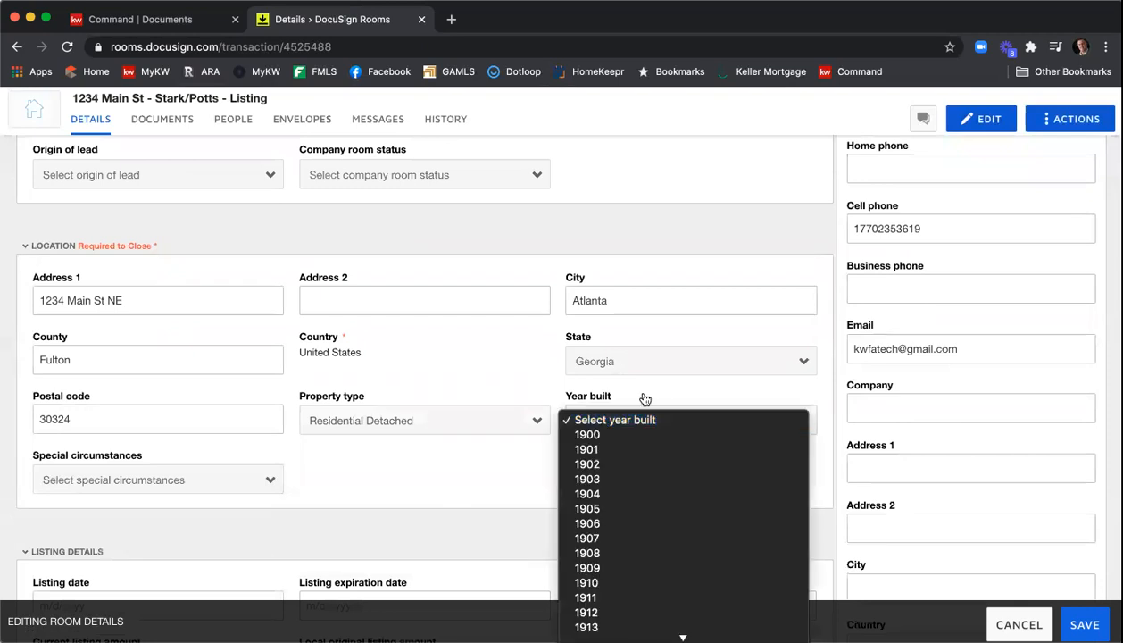
{"action": "scroll", "coordinate": [649, 501], "scroll_direction": "down", "scroll_amount": 5}
{"action": "scroll", "coordinate": [649, 504], "scroll_direction": "down", "scroll_amount": 5}
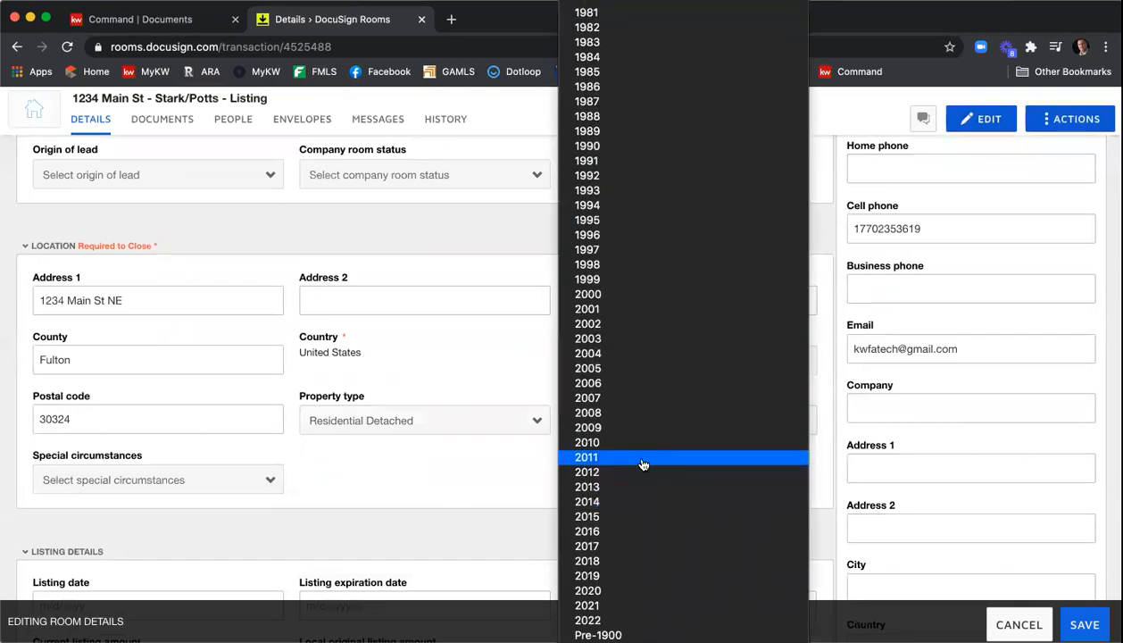
{"action": "key", "text": "Escape"}
{"action": "left_click", "coordinate": [233, 477]}
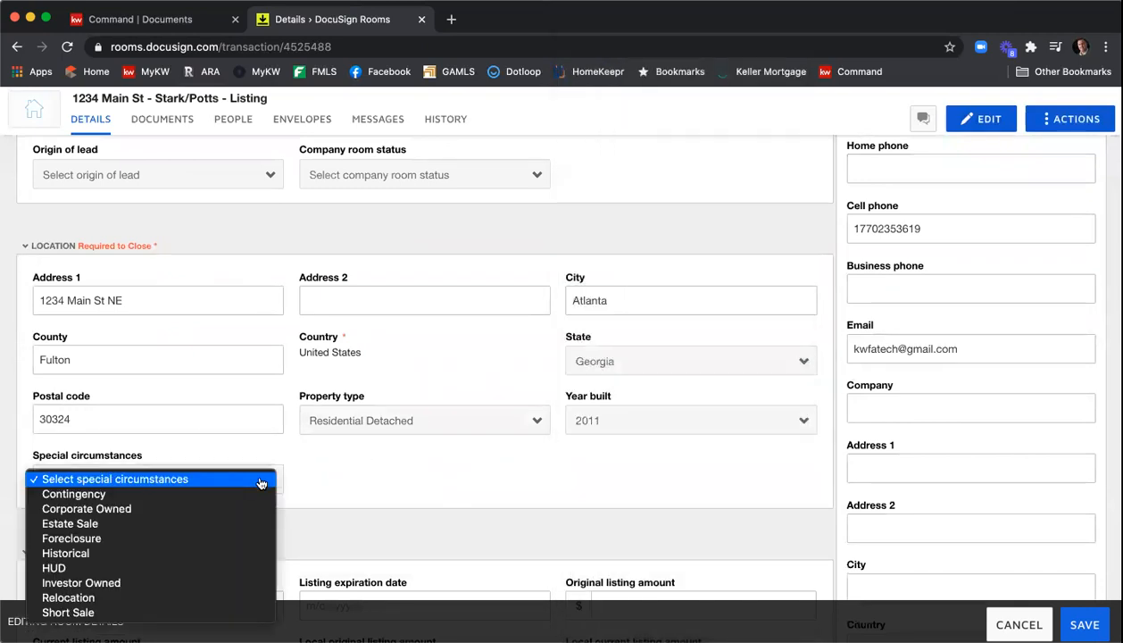
{"action": "left_click", "coordinate": [367, 500]}
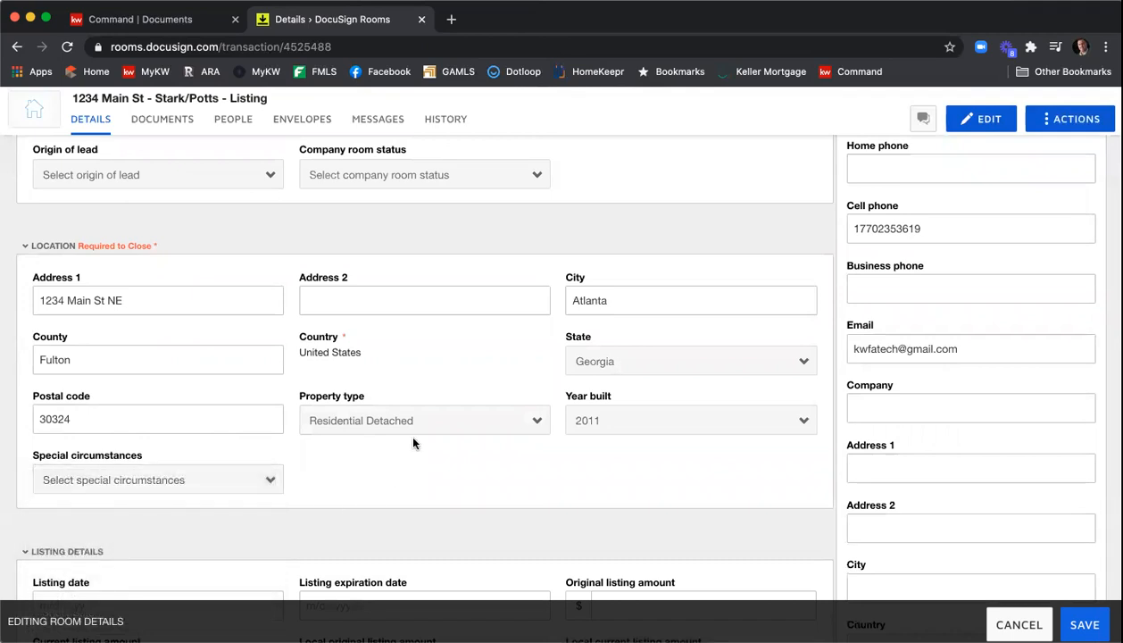
- Set the listing date to 1/8/2021 and the listing expiration date to 2/8/2021
{"action": "scroll", "coordinate": [414, 440], "scroll_direction": "down", "scroll_amount": 4}
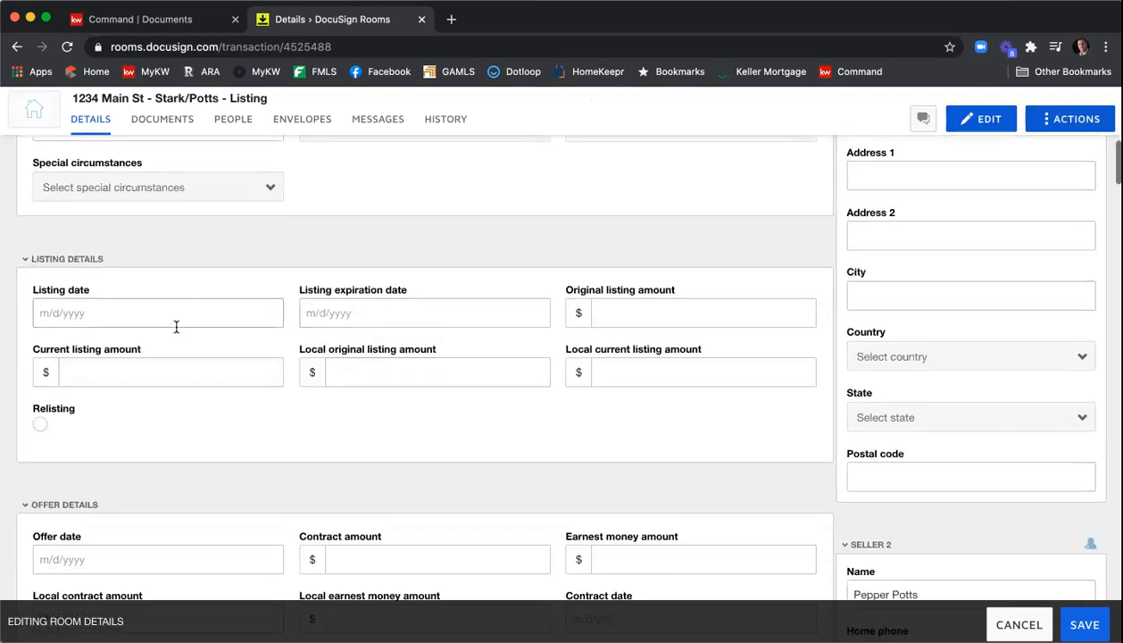
{"action": "scroll", "coordinate": [134, 304], "scroll_direction": "down", "scroll_amount": 1}
{"action": "left_click", "coordinate": [75, 221]}
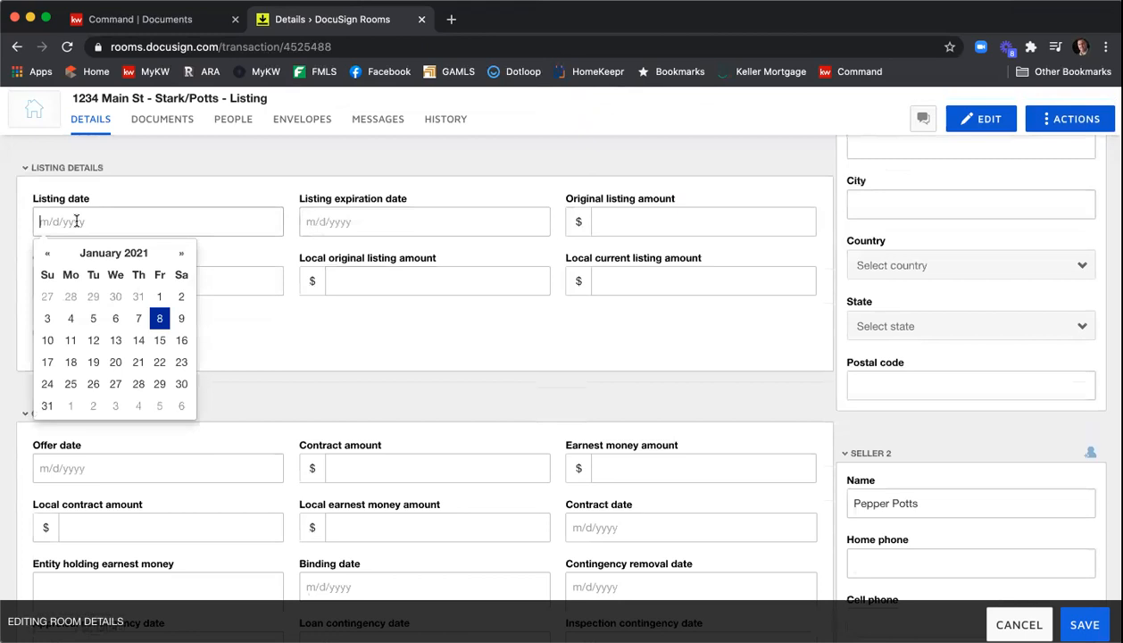
{"action": "left_click", "coordinate": [158, 318]}
{"action": "left_click", "coordinate": [326, 221]}
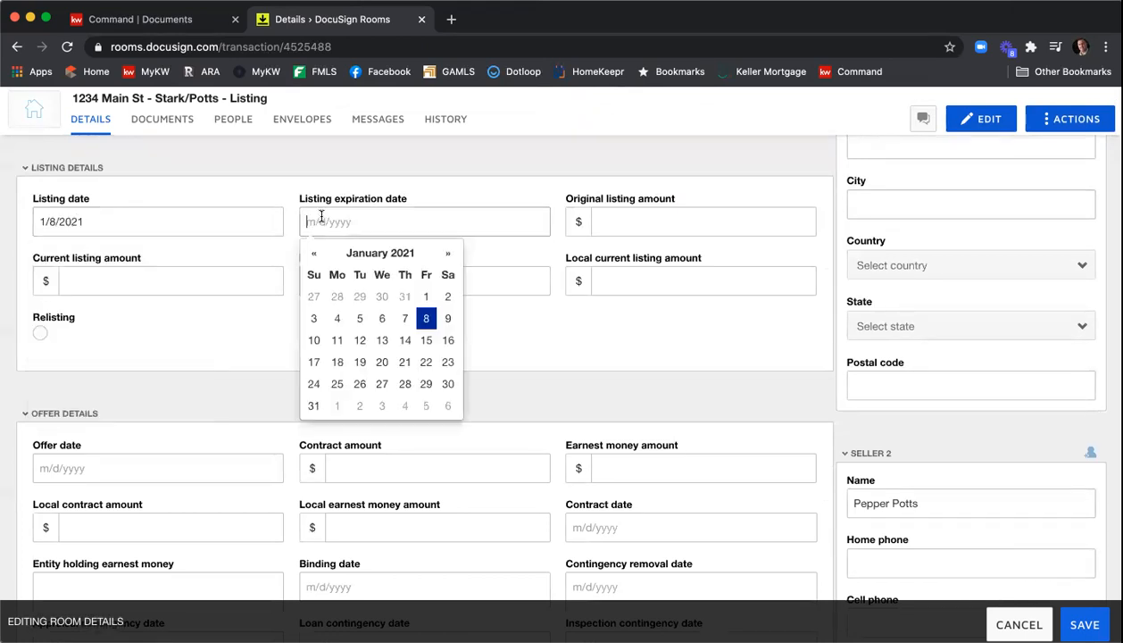
{"action": "left_click", "coordinate": [447, 254]}
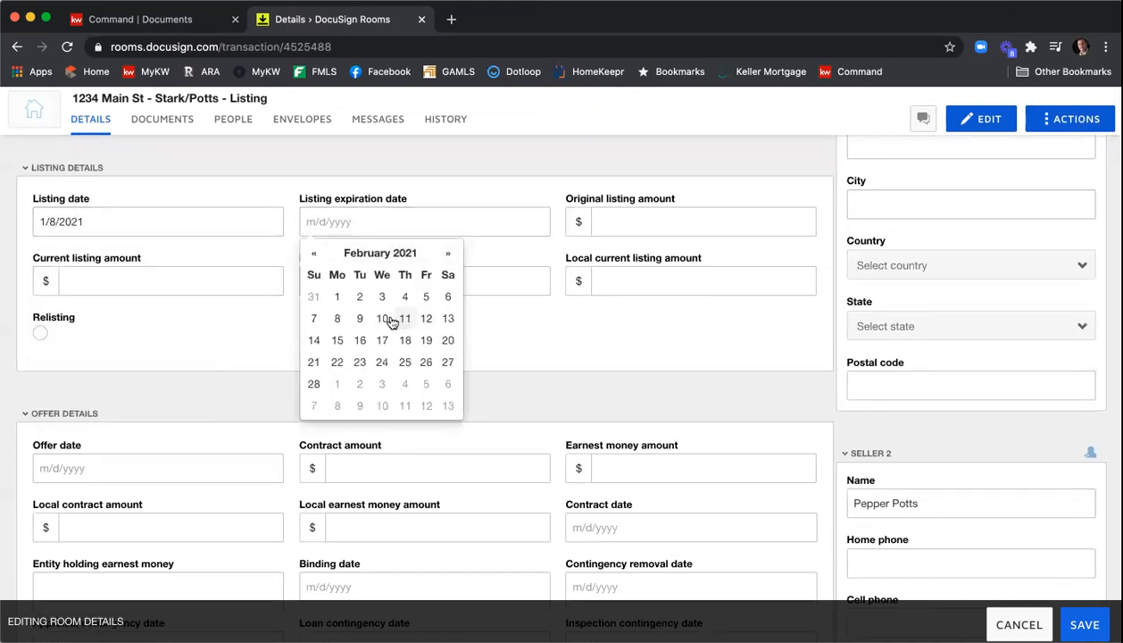
{"action": "left_click", "coordinate": [338, 319]}
- Enter 415000 as the original, current, local original, and local current listing amounts
{"action": "left_click", "coordinate": [621, 222]}
{"action": "type", "text": "415000"}
{"action": "key", "text": "Tab"}
{"action": "type", "text": "415000"}
{"action": "key", "text": "Tab"}
{"action": "type", "text": "4150"}
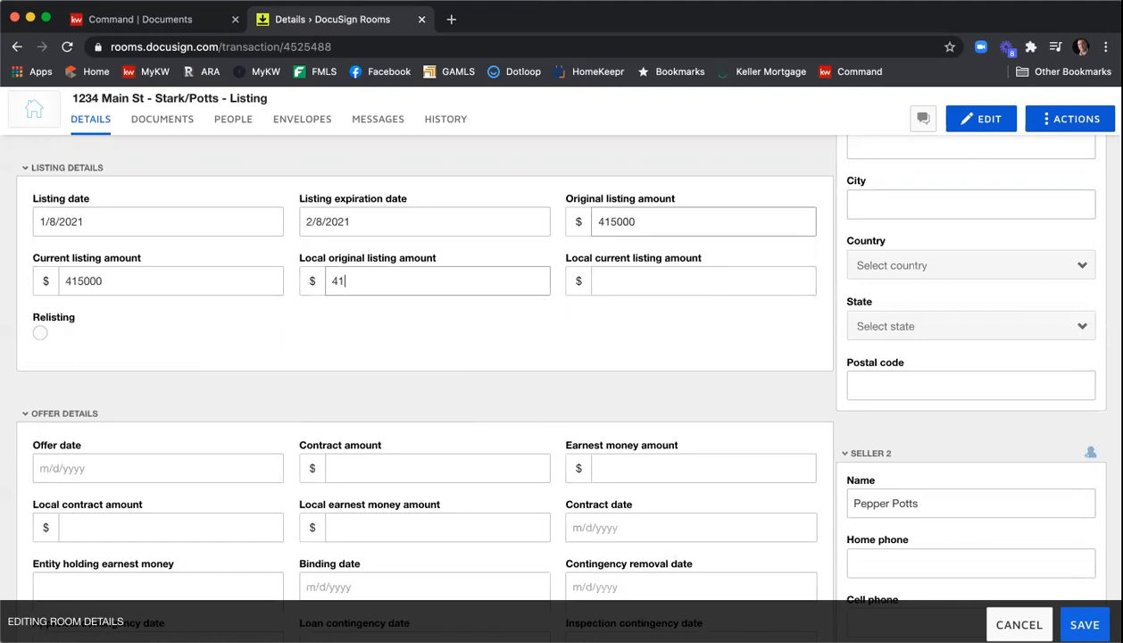
{"action": "type", "text": "00"}
{"action": "key", "text": "Tab"}
{"action": "type", "text": "415000"}
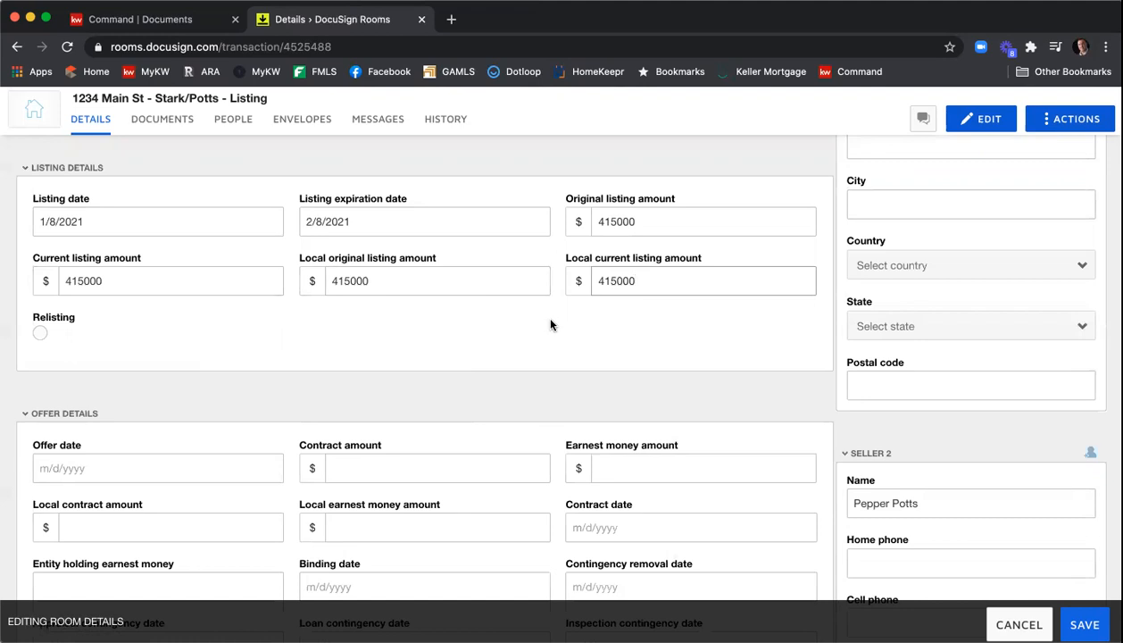
- Scroll through the remaining room detail sections to review the offer, closing, and property fields
{"action": "scroll", "coordinate": [550, 323], "scroll_direction": "up", "scroll_amount": 1}
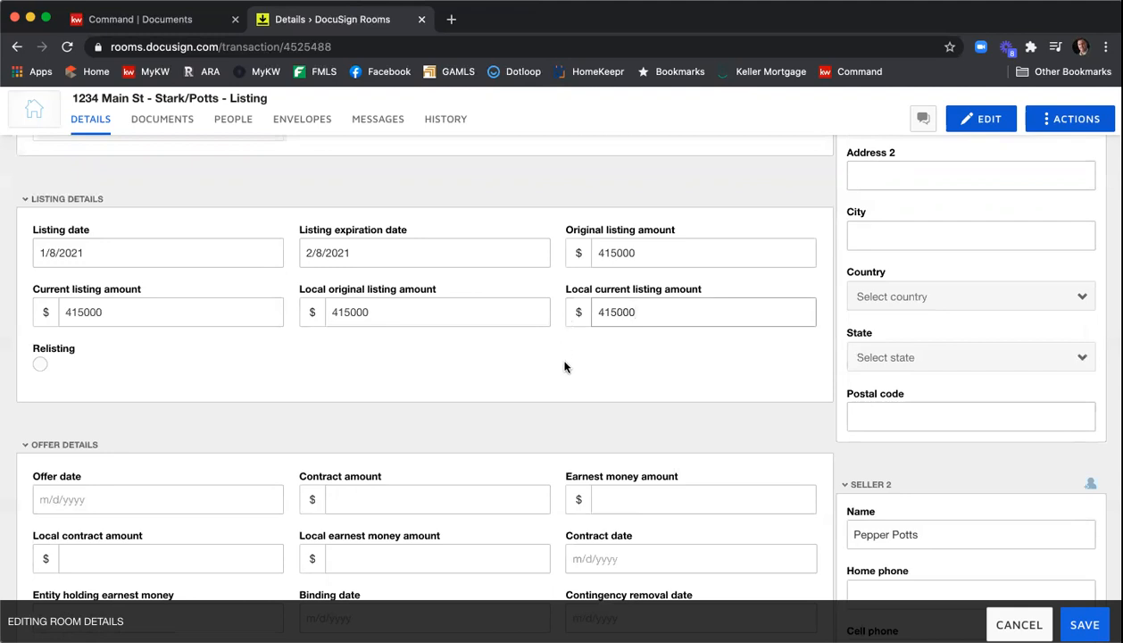
{"action": "scroll", "coordinate": [564, 349], "scroll_direction": "down", "scroll_amount": 1}
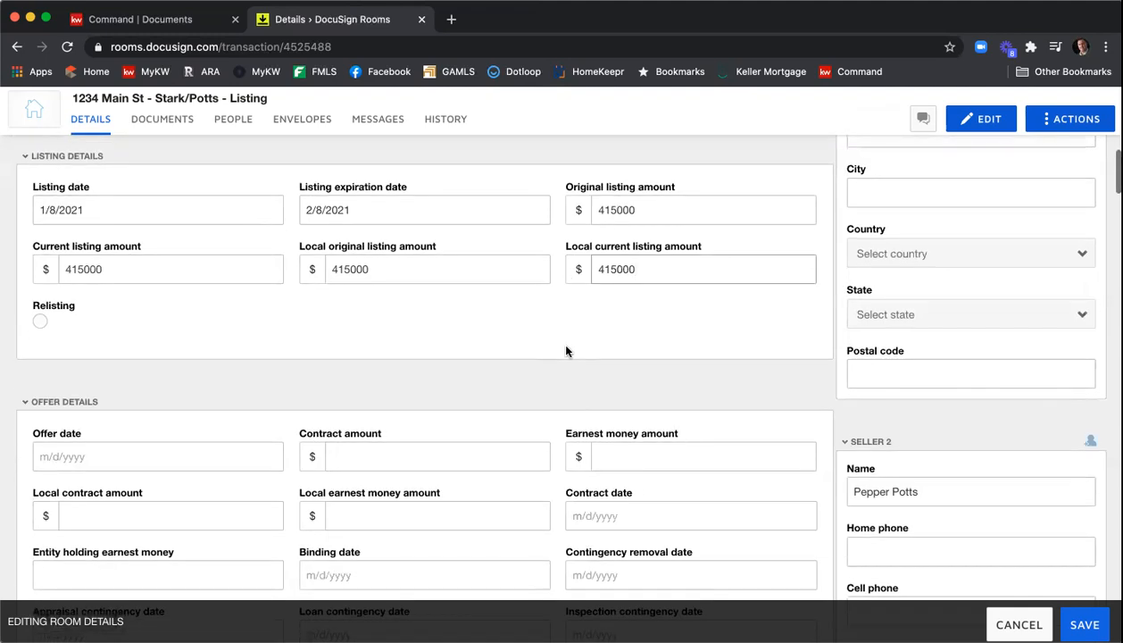
{"action": "scroll", "coordinate": [565, 348], "scroll_direction": "down", "scroll_amount": 2}
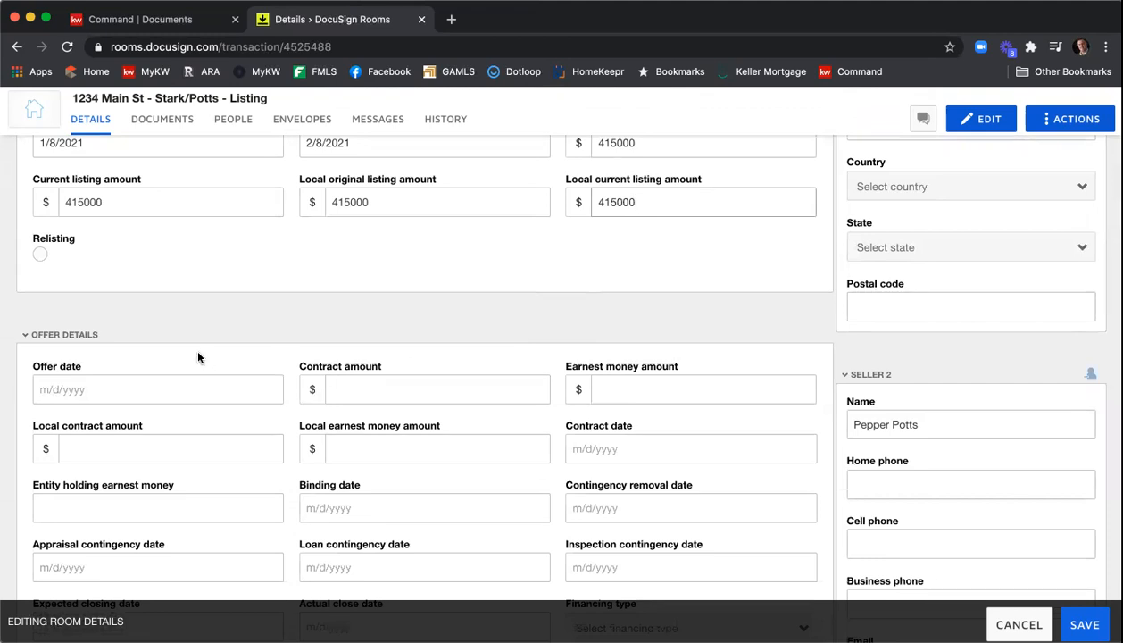
{"action": "scroll", "coordinate": [568, 368], "scroll_direction": "down", "scroll_amount": 4}
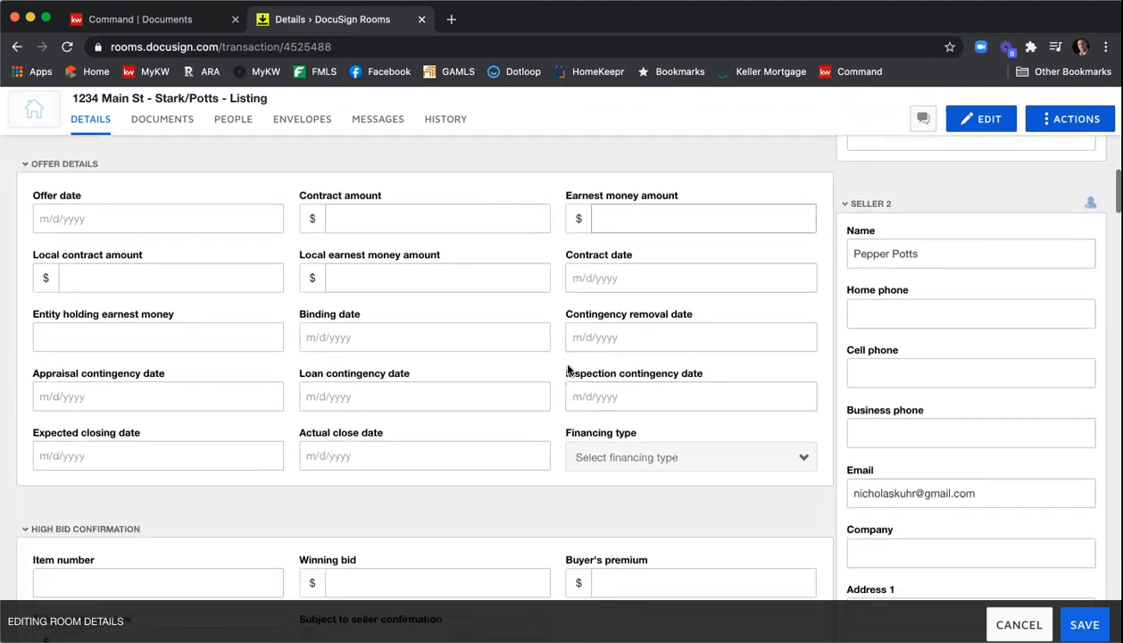
{"action": "scroll", "coordinate": [567, 367], "scroll_direction": "down", "scroll_amount": 5}
{"action": "scroll", "coordinate": [382, 383], "scroll_direction": "down", "scroll_amount": 3}
{"action": "scroll", "coordinate": [474, 417], "scroll_direction": "down", "scroll_amount": 5}
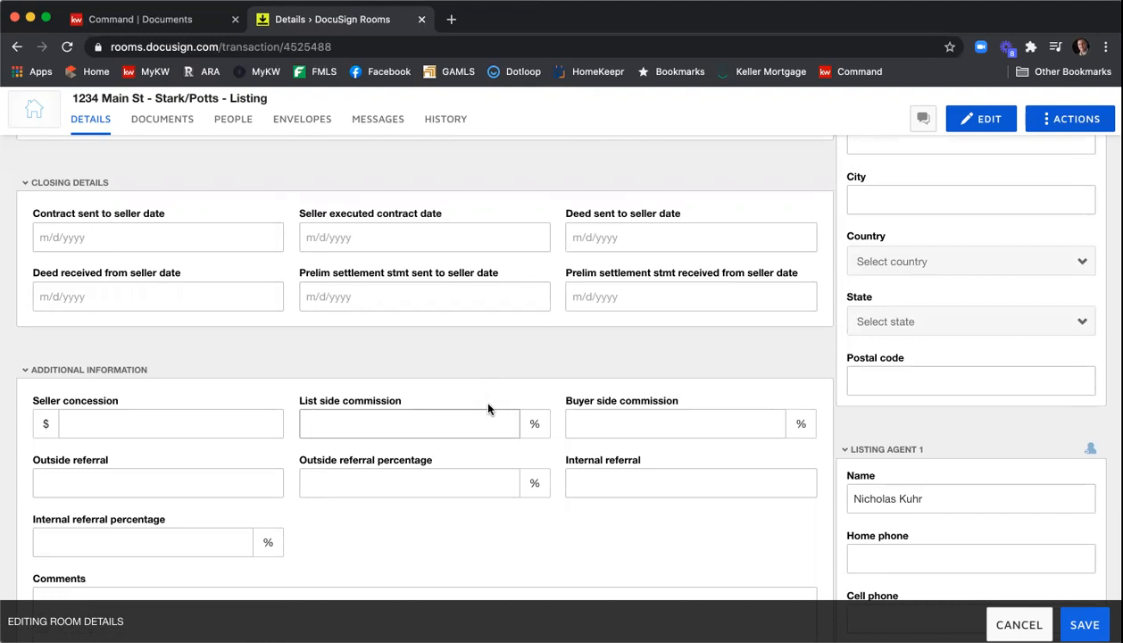
{"action": "scroll", "coordinate": [546, 401], "scroll_direction": "down", "scroll_amount": 7}
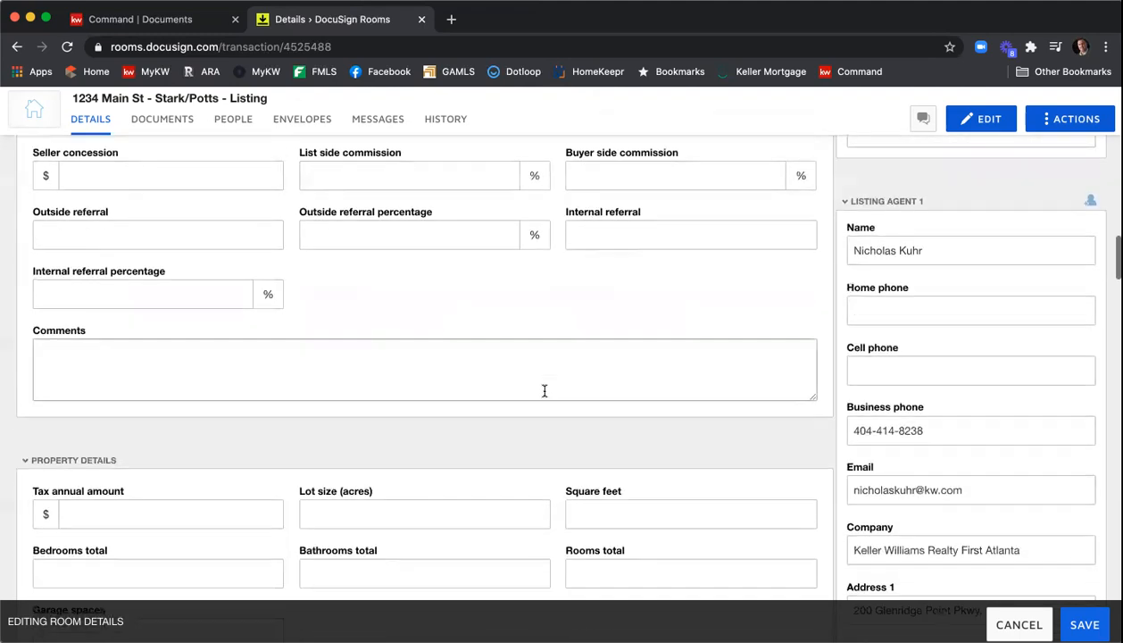
{"action": "scroll", "coordinate": [546, 397], "scroll_direction": "down", "scroll_amount": 3}
{"action": "scroll", "coordinate": [517, 375], "scroll_direction": "down", "scroll_amount": 5}
{"action": "scroll", "coordinate": [526, 384], "scroll_direction": "up", "scroll_amount": 1}
{"action": "scroll", "coordinate": [89, 280], "scroll_direction": "up", "scroll_amount": 1}
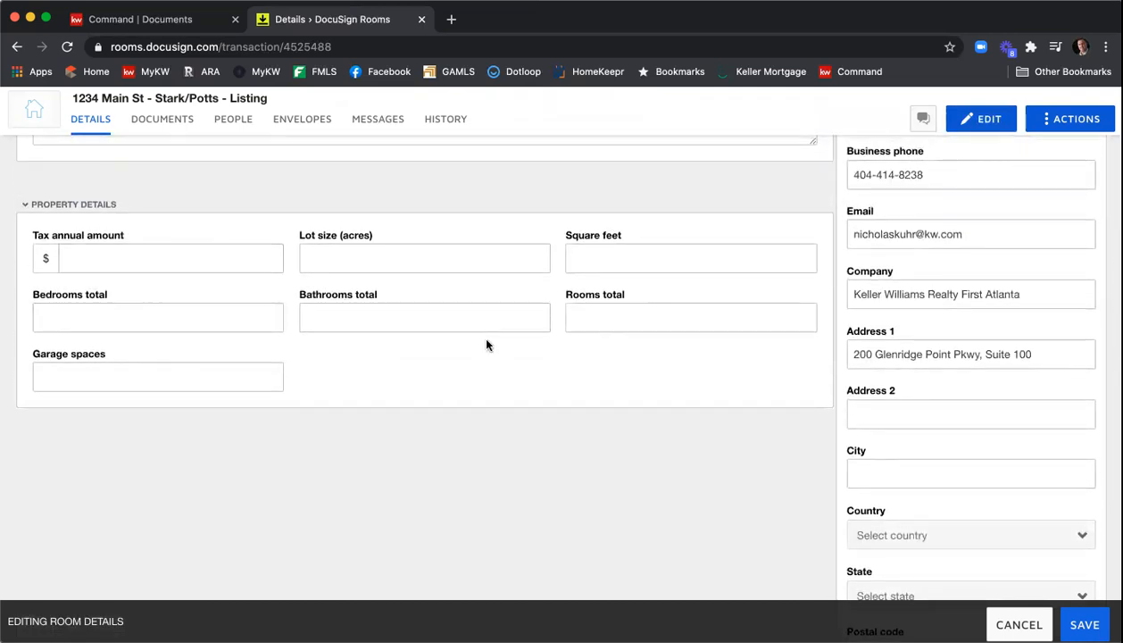
{"action": "scroll", "coordinate": [632, 436], "scroll_direction": "up", "scroll_amount": 20}
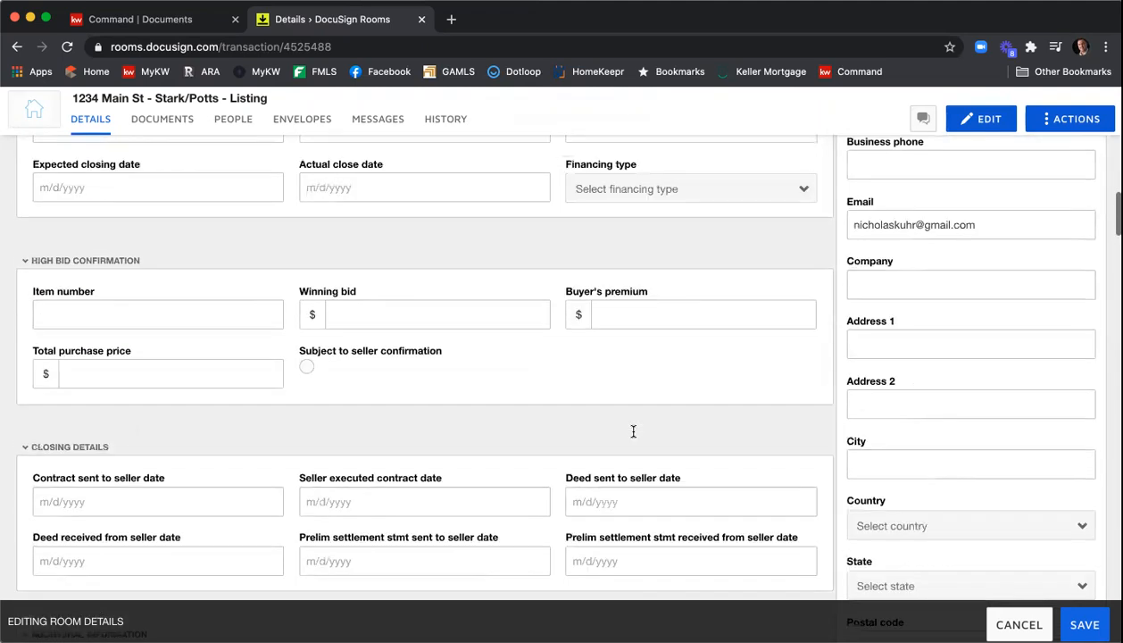
{"action": "scroll", "coordinate": [632, 431], "scroll_direction": "up", "scroll_amount": 10}
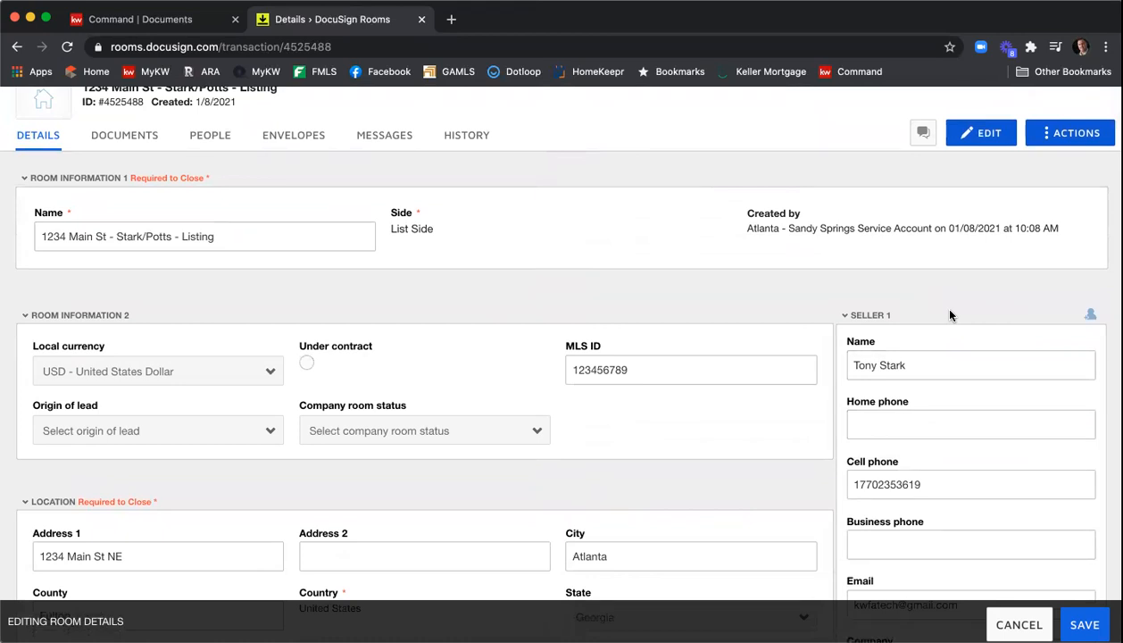
{"action": "scroll", "coordinate": [968, 295], "scroll_direction": "down", "scroll_amount": 2}
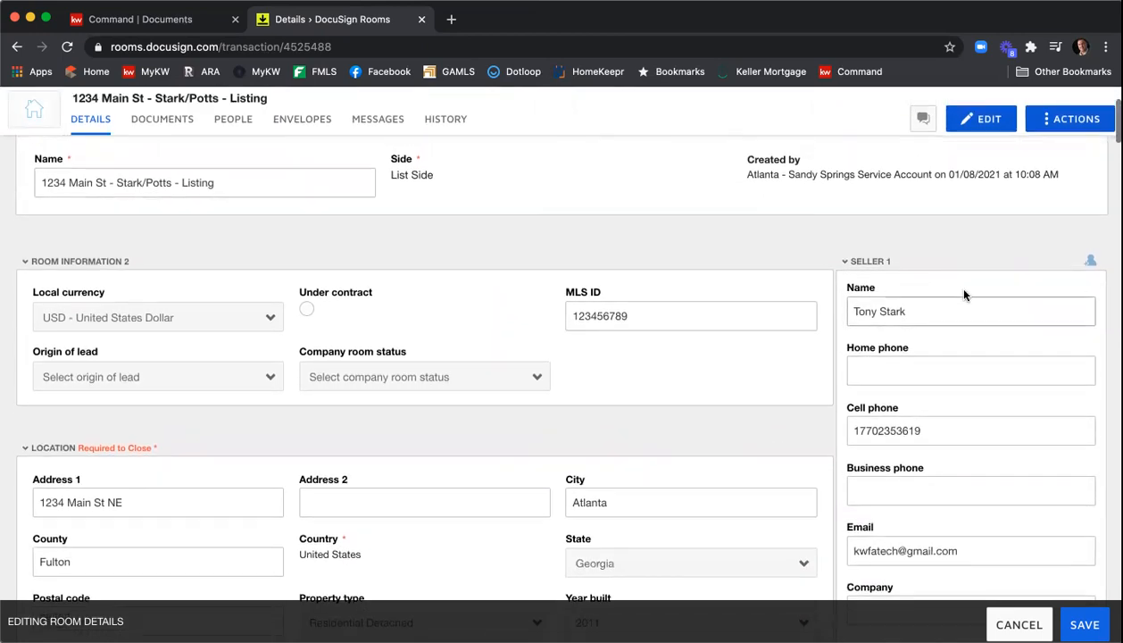
- Scroll through the seller and listing agent sections to review their contact details
{"action": "scroll", "coordinate": [969, 290], "scroll_direction": "down", "scroll_amount": 1}
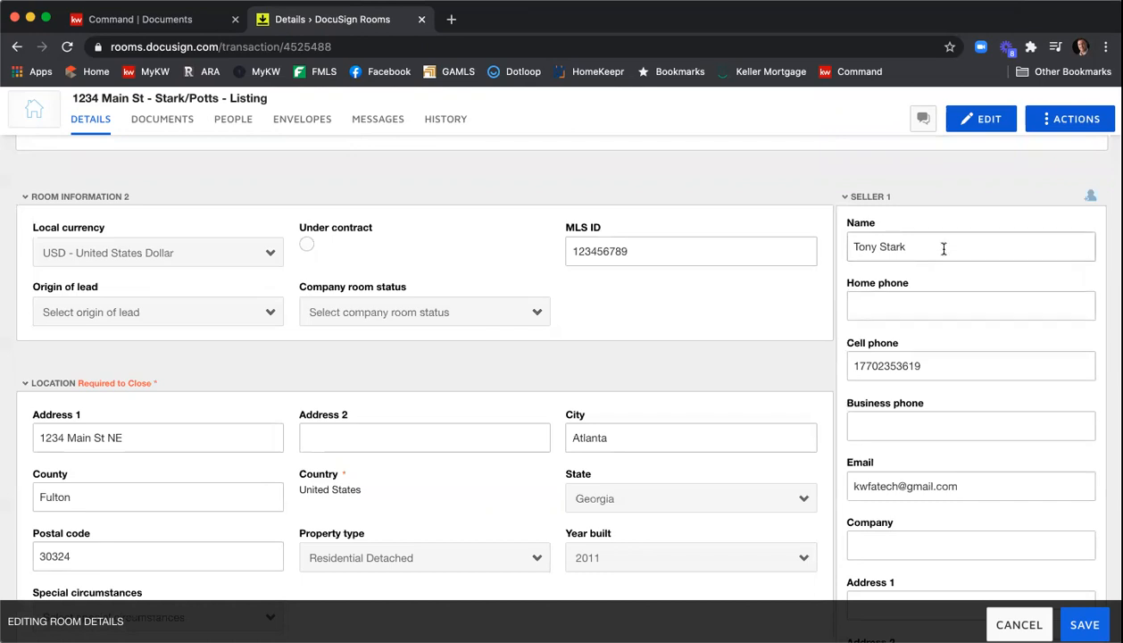
{"action": "scroll", "coordinate": [937, 294], "scroll_direction": "down", "scroll_amount": 1}
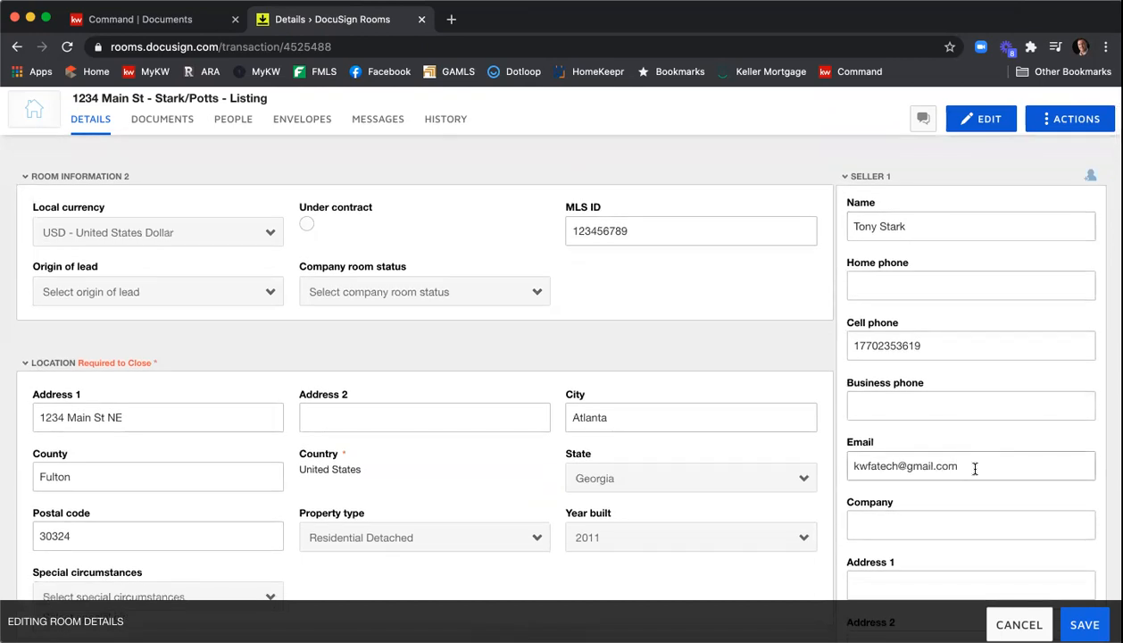
{"action": "scroll", "coordinate": [948, 228], "scroll_direction": "down", "scroll_amount": 1}
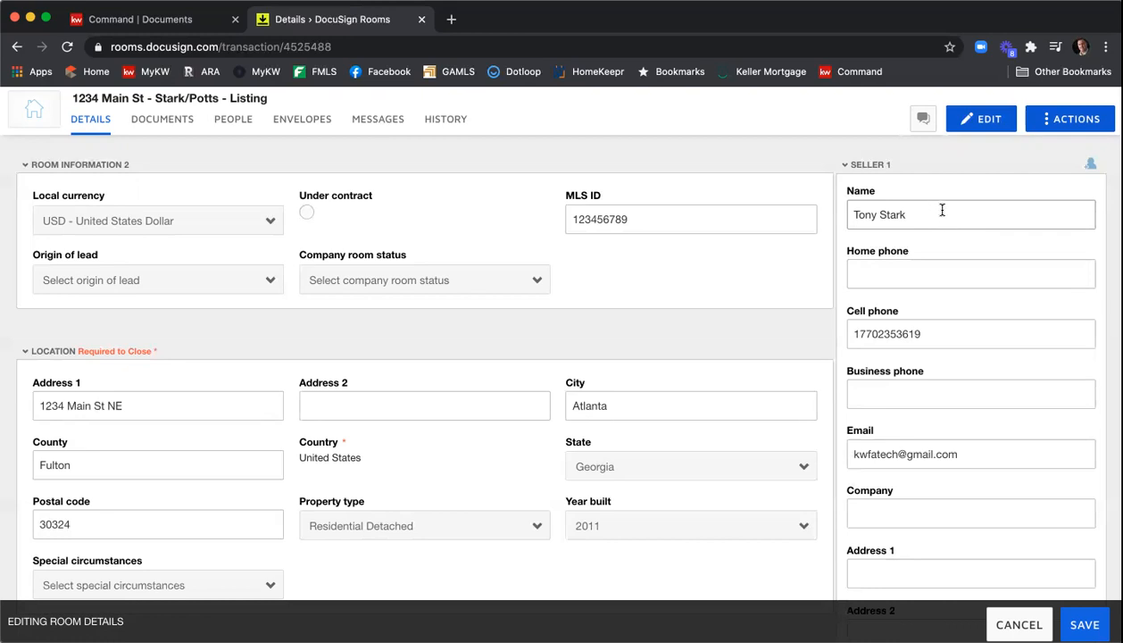
{"action": "scroll", "coordinate": [940, 207], "scroll_direction": "down", "scroll_amount": 1}
{"action": "scroll", "coordinate": [942, 208], "scroll_direction": "down", "scroll_amount": 12}
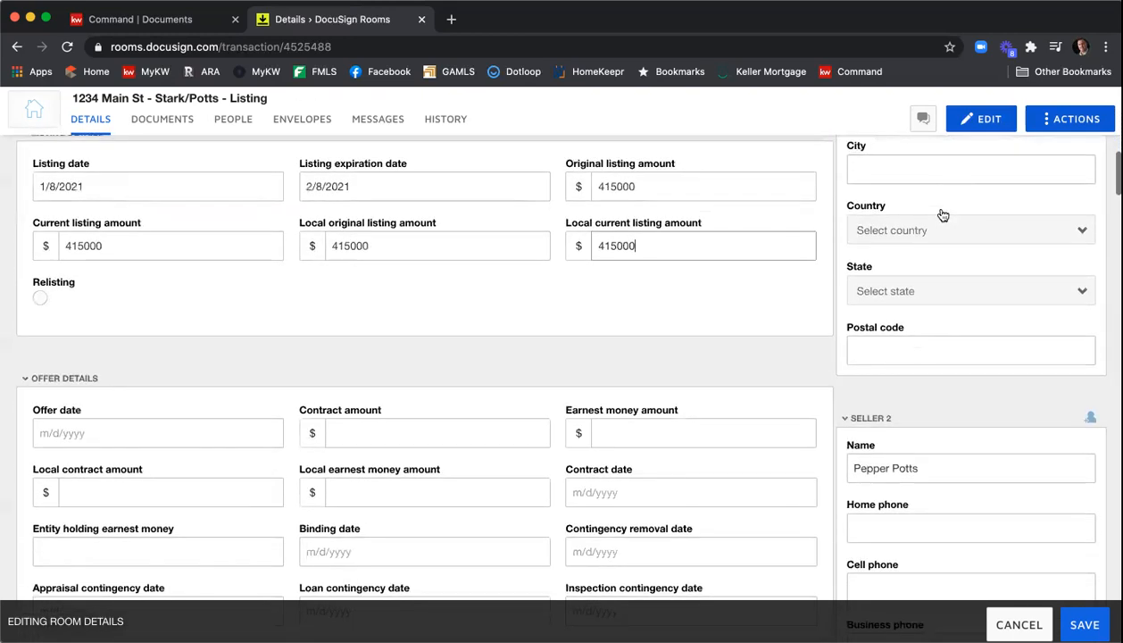
{"action": "scroll", "coordinate": [942, 212], "scroll_direction": "down", "scroll_amount": 1}
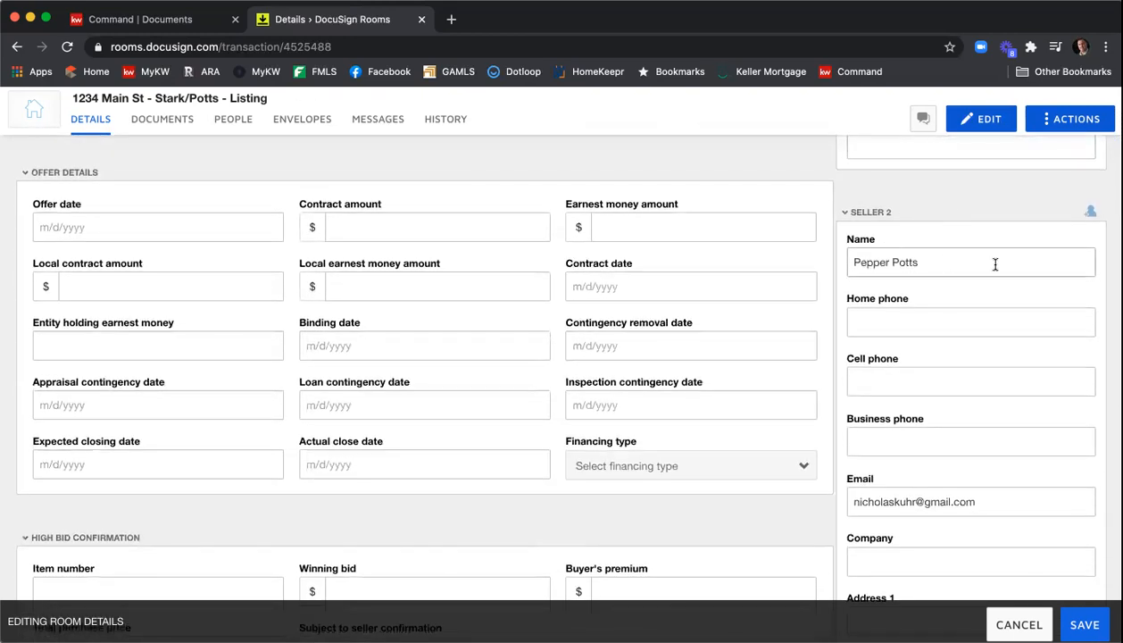
{"action": "scroll", "coordinate": [995, 264], "scroll_direction": "down", "scroll_amount": 1}
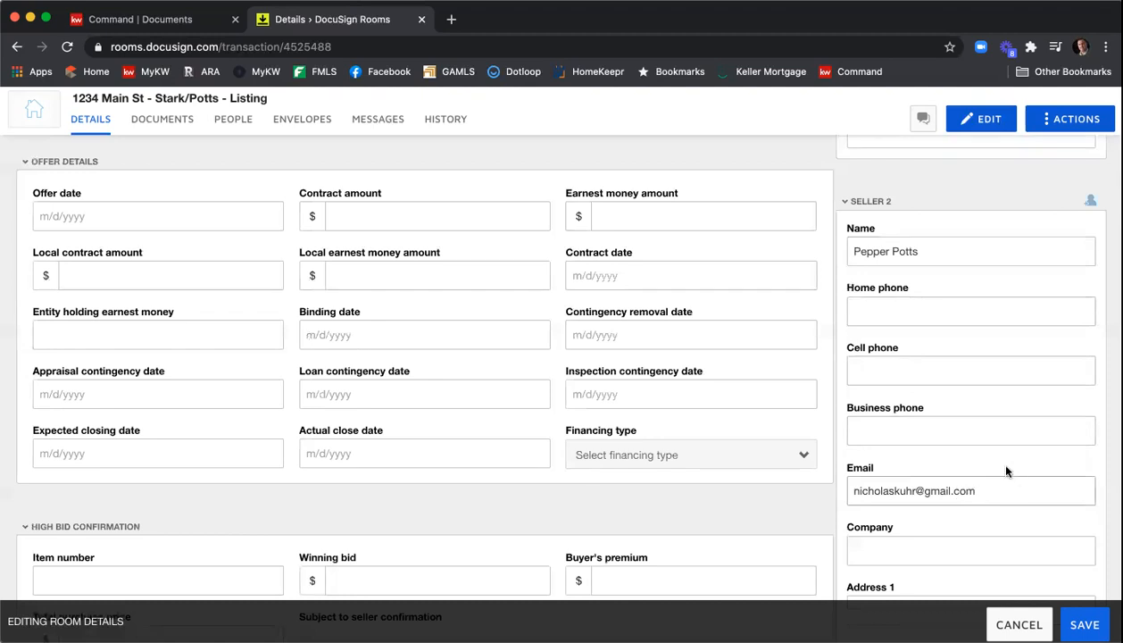
{"action": "scroll", "coordinate": [999, 344], "scroll_direction": "down", "scroll_amount": 3}
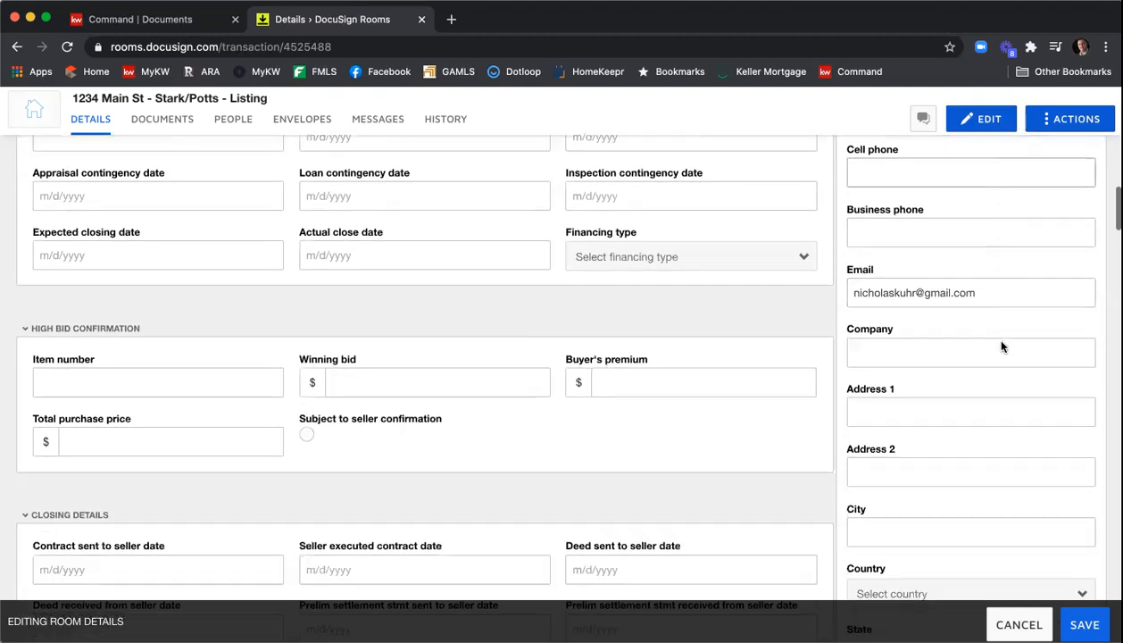
{"action": "scroll", "coordinate": [1002, 344], "scroll_direction": "down", "scroll_amount": 8}
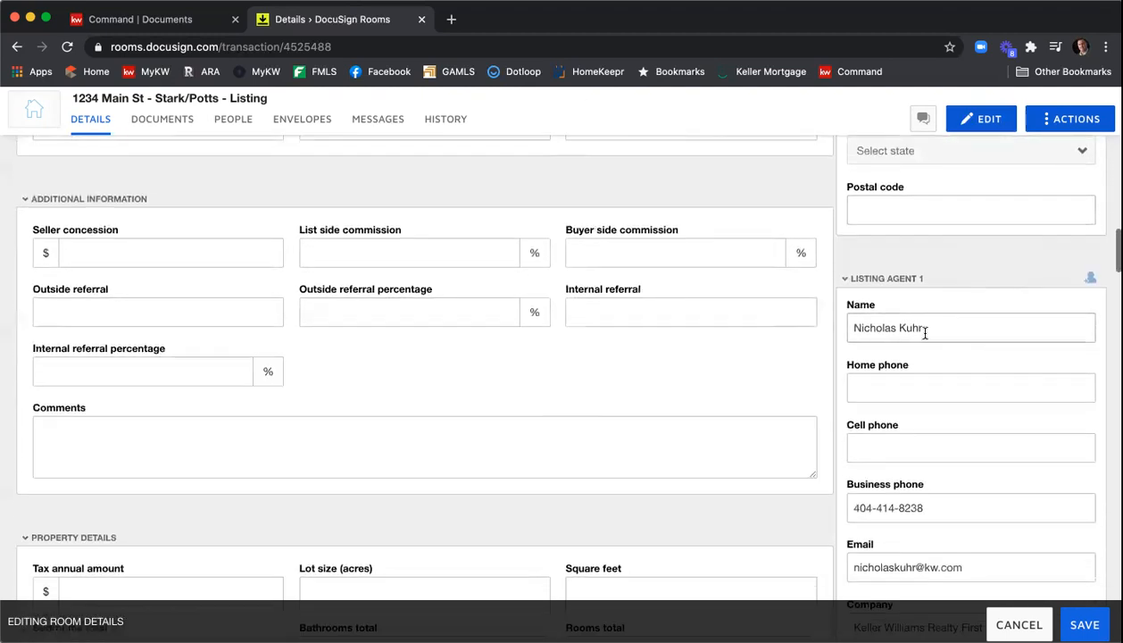
- Delete the word Realty from the listing agent's company name, making it Keller Williams First Atlanta
{"action": "scroll", "coordinate": [961, 329], "scroll_direction": "down", "scroll_amount": 1}
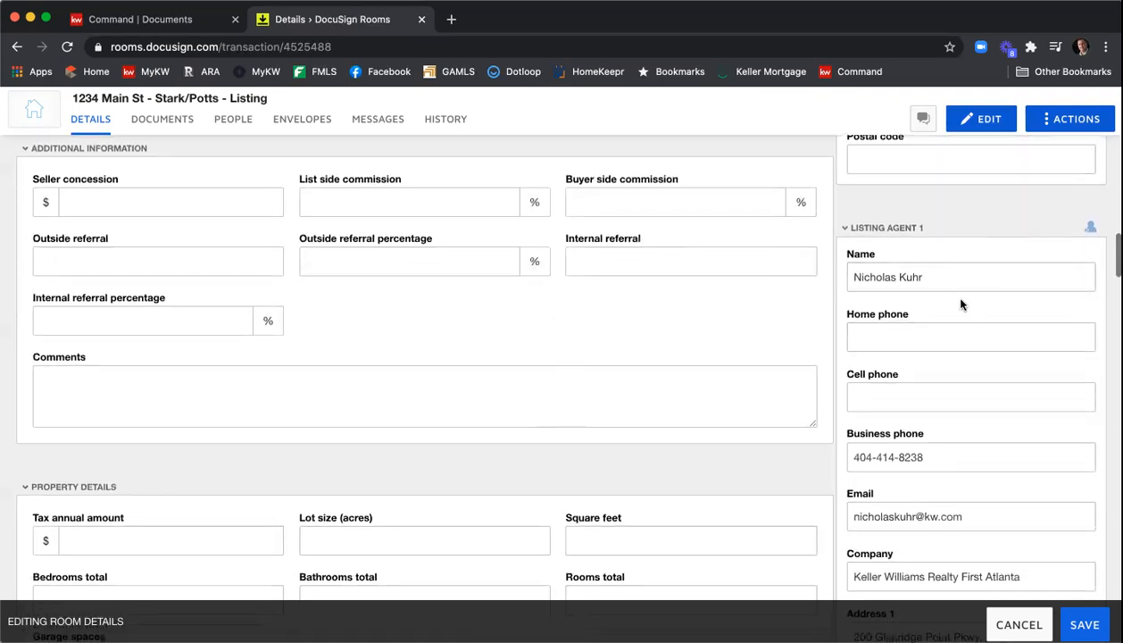
{"action": "scroll", "coordinate": [955, 303], "scroll_direction": "down", "scroll_amount": 1}
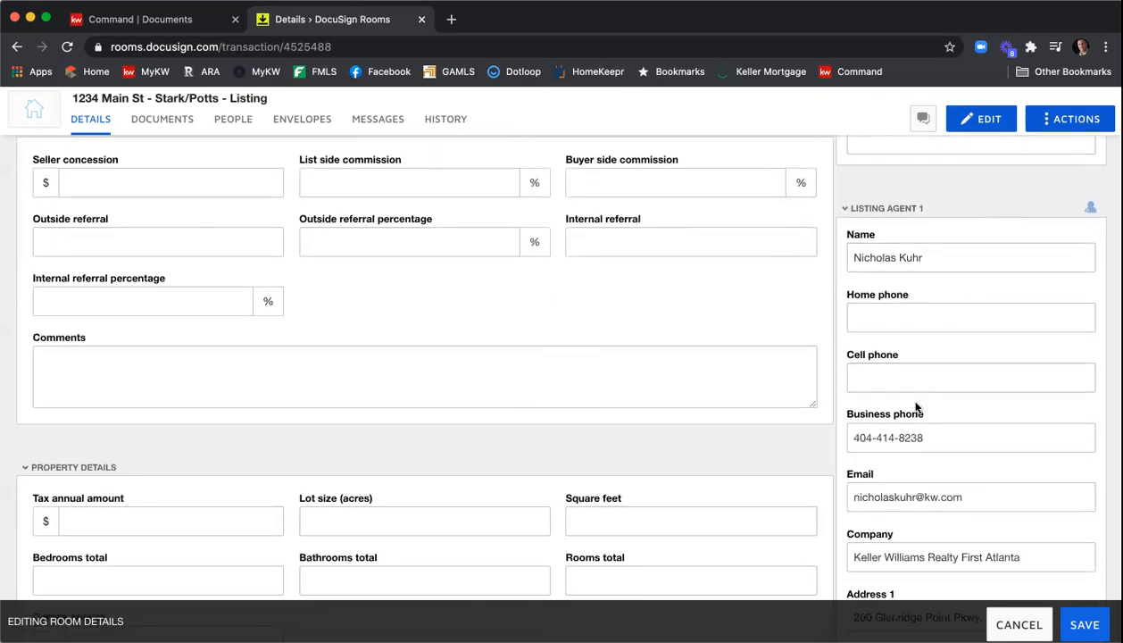
{"action": "scroll", "coordinate": [919, 420], "scroll_direction": "down", "scroll_amount": 3}
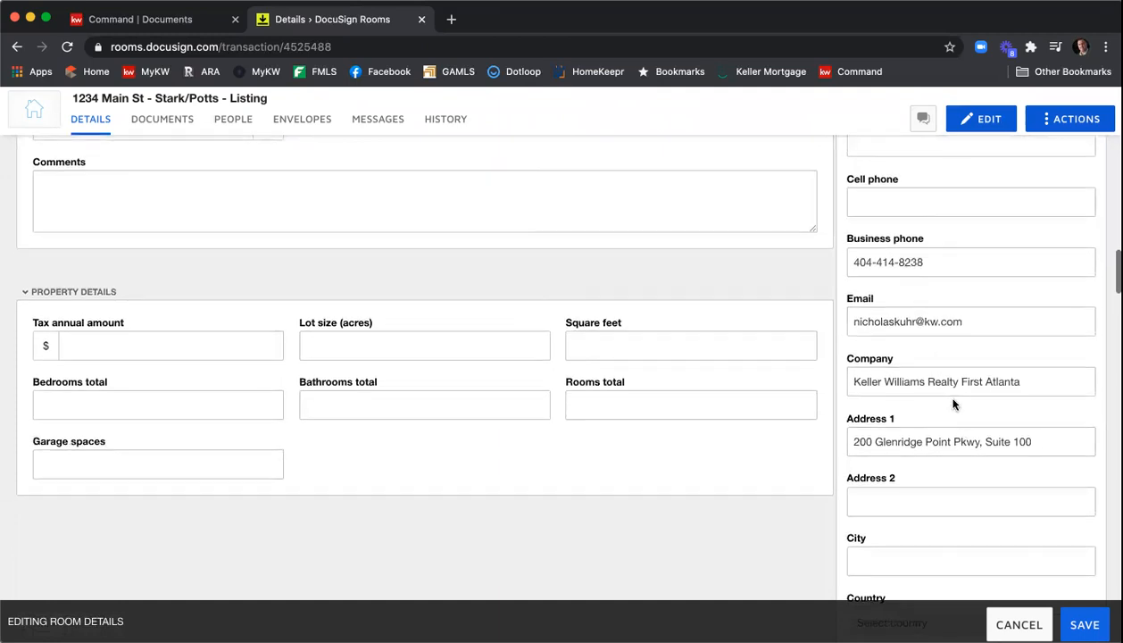
{"action": "double_click", "coordinate": [943, 382]}
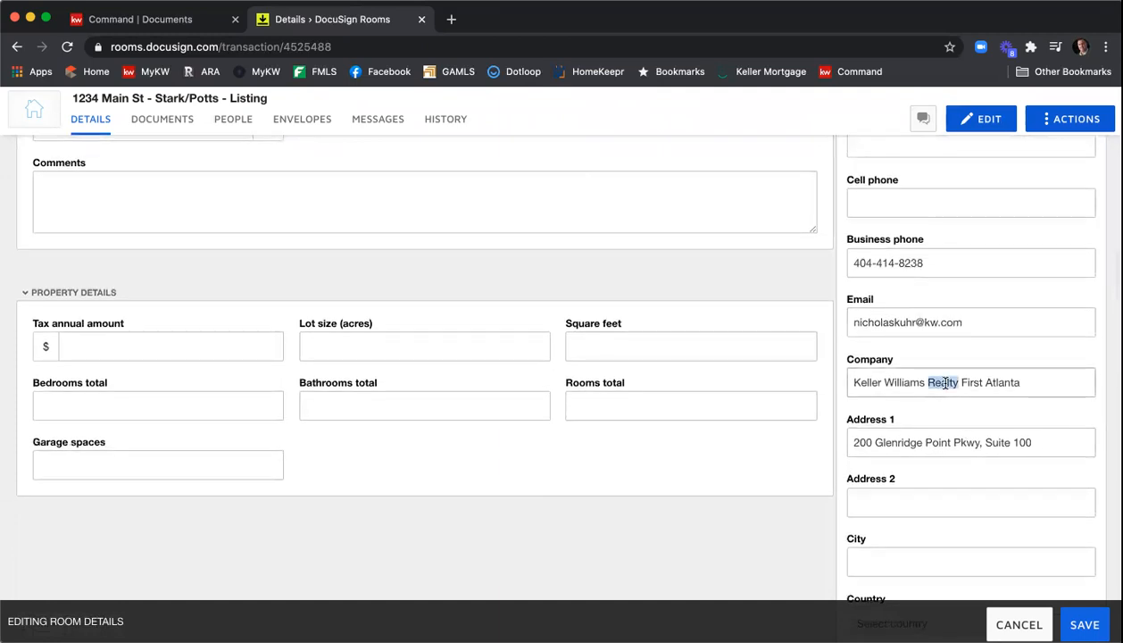
{"action": "key", "text": "BackSpace"}
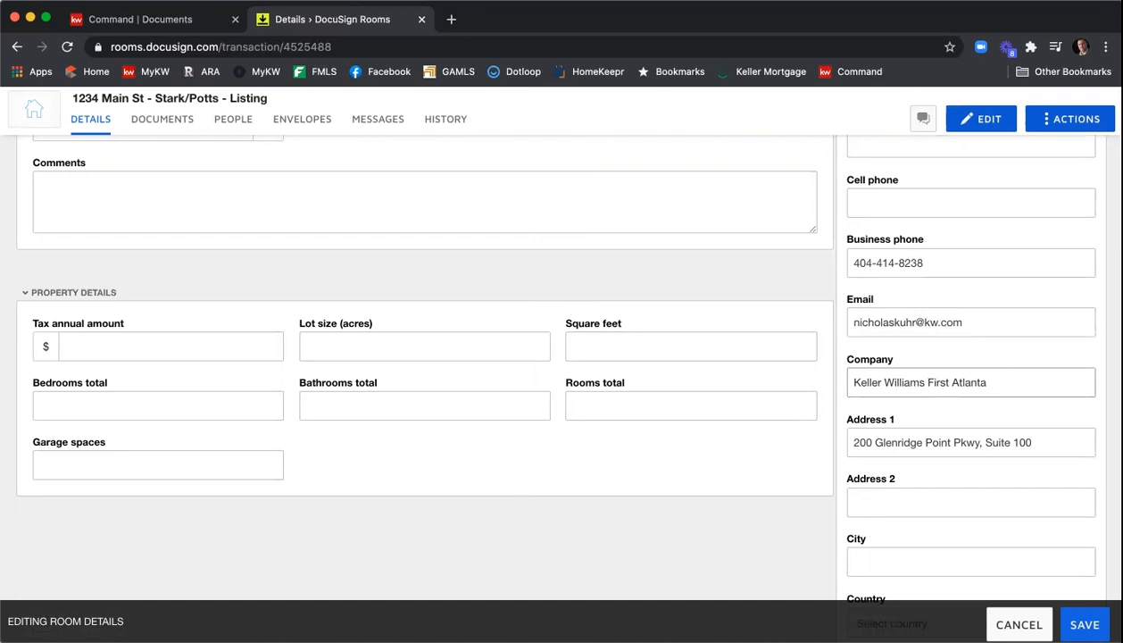
- Fill in the listing agent's address with city Atlanta, country United States, state Georgia, and postal code 30342
{"action": "scroll", "coordinate": [967, 369], "scroll_direction": "down", "scroll_amount": 2}
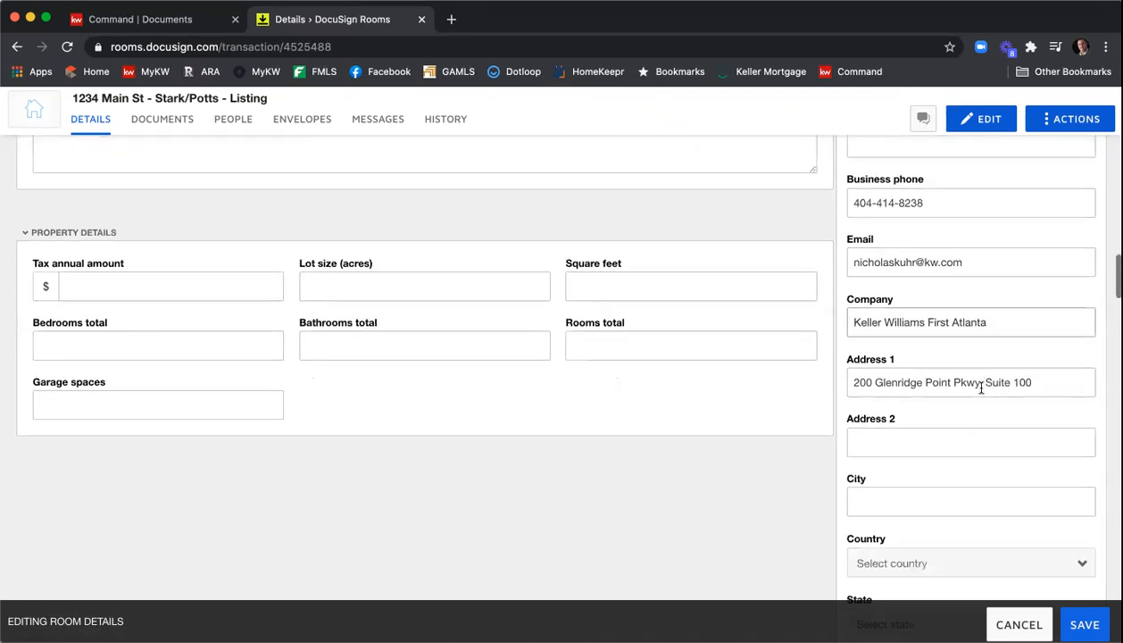
{"action": "left_click", "coordinate": [937, 434]}
{"action": "left_click", "coordinate": [924, 496]}
{"action": "type", "text": "Atlanta"}
{"action": "scroll", "coordinate": [998, 384], "scroll_direction": "down", "scroll_amount": 5}
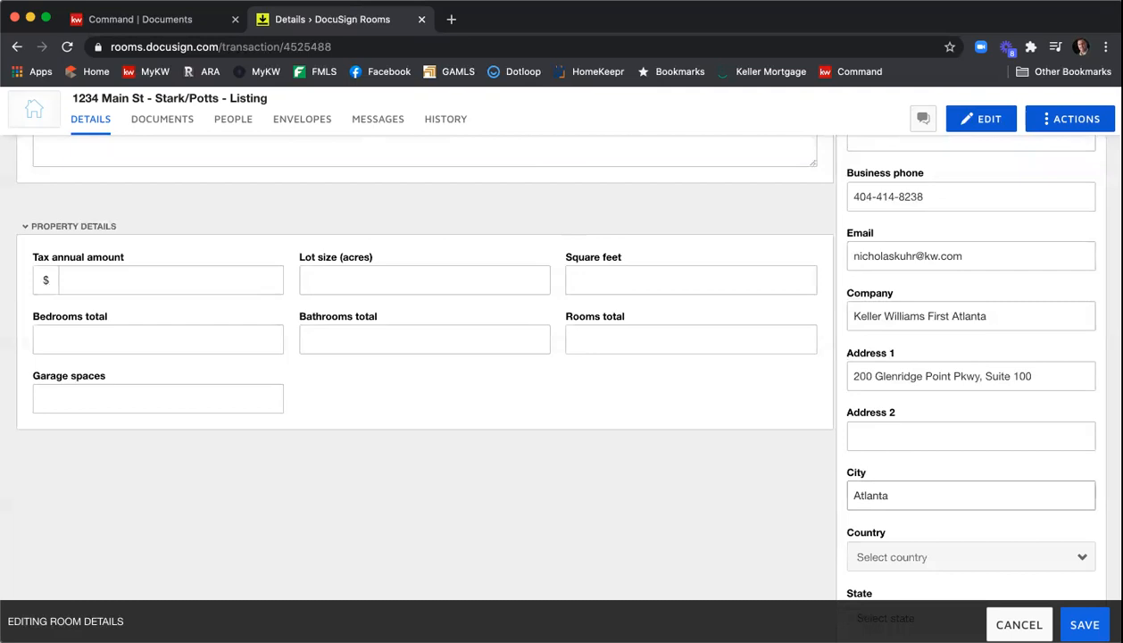
{"action": "left_click", "coordinate": [914, 271]}
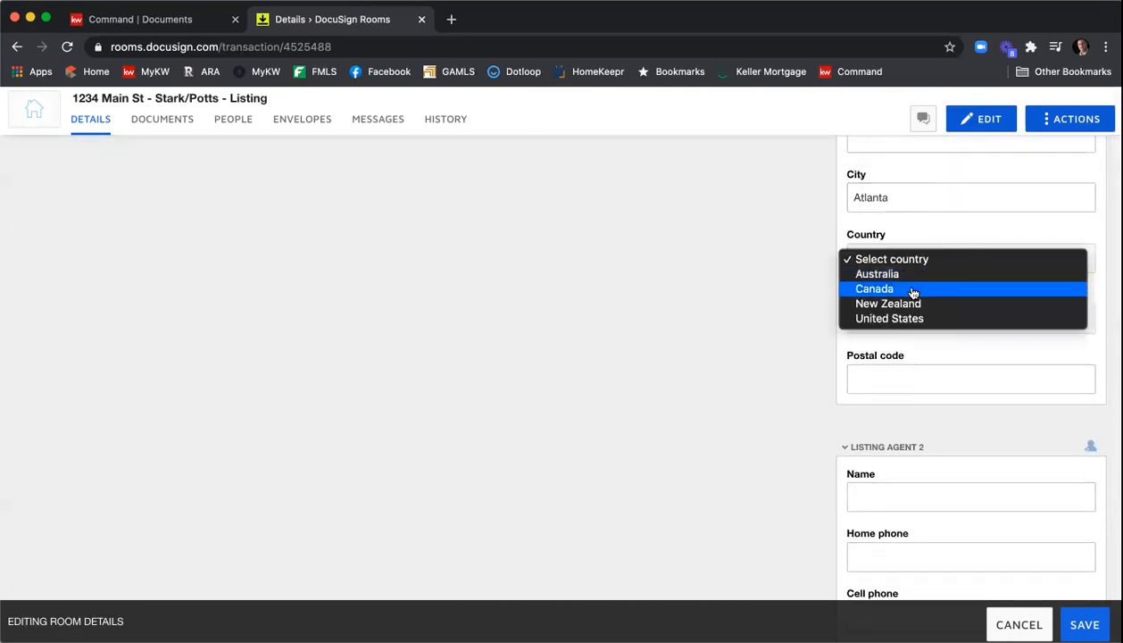
{"action": "left_click", "coordinate": [910, 317]}
{"action": "left_click", "coordinate": [912, 318]}
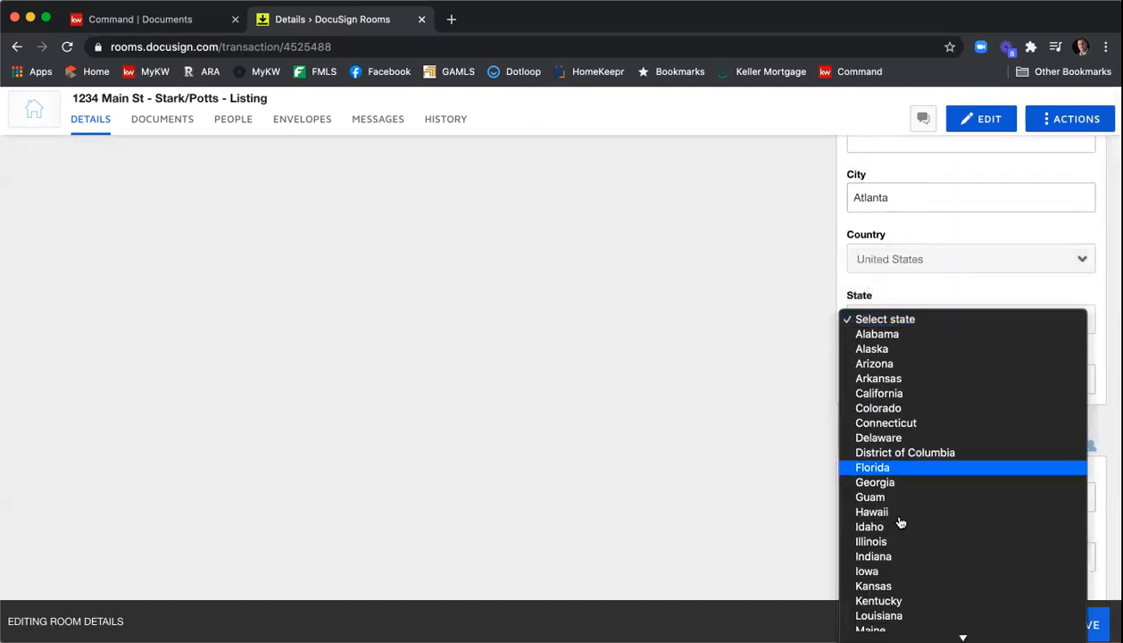
{"action": "left_click", "coordinate": [914, 482]}
{"action": "left_click", "coordinate": [937, 375]}
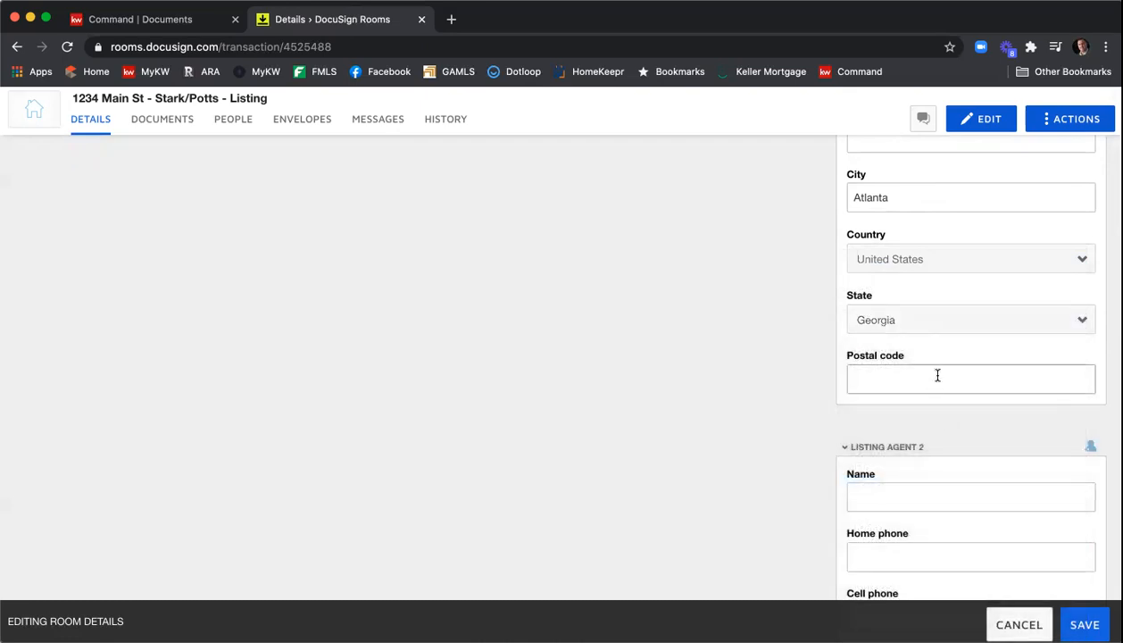
{"action": "type", "text": "30342"}
- Scroll through the remaining listing agent, buyer, and buyer agent sections to check the fields
{"action": "scroll", "coordinate": [792, 357], "scroll_direction": "down", "scroll_amount": 3}
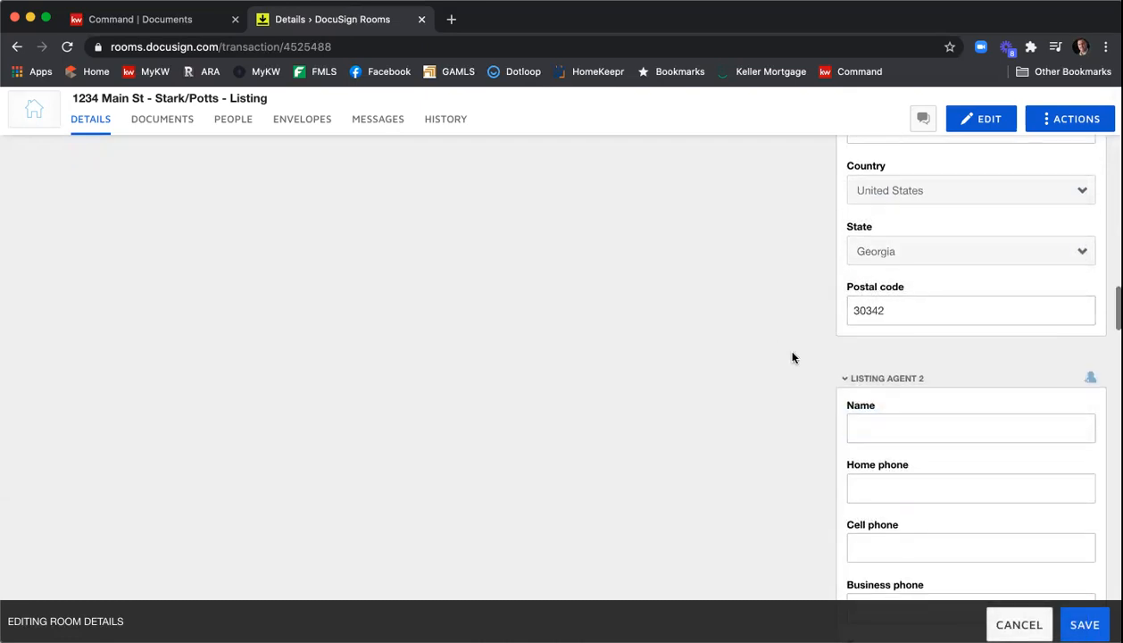
{"action": "scroll", "coordinate": [792, 357], "scroll_direction": "down", "scroll_amount": 1}
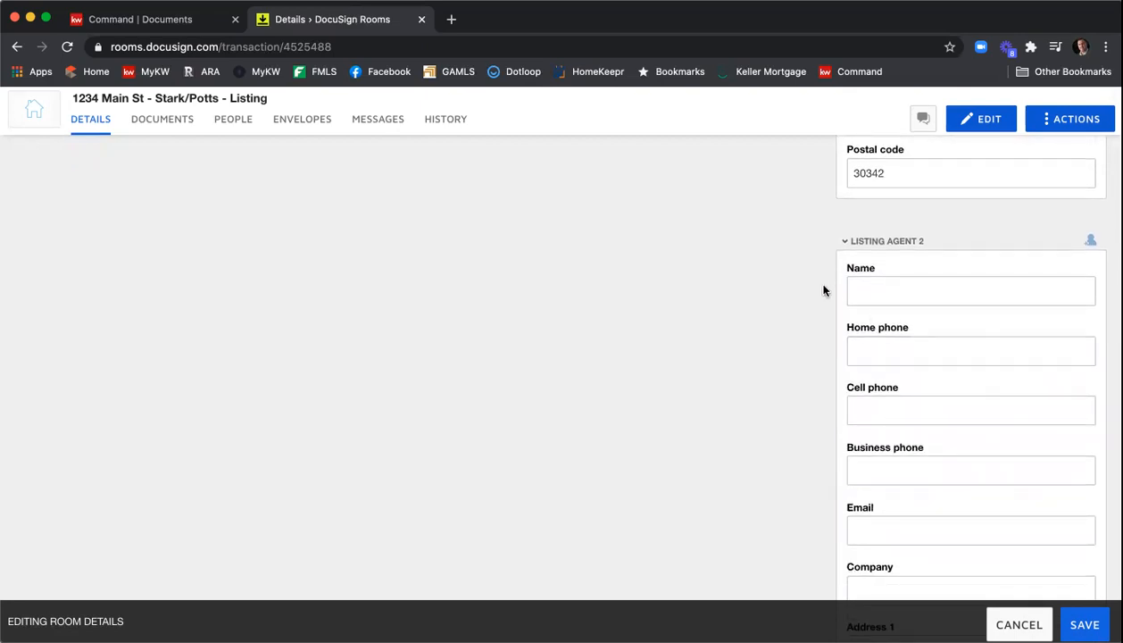
{"action": "scroll", "coordinate": [819, 282], "scroll_direction": "down", "scroll_amount": 5}
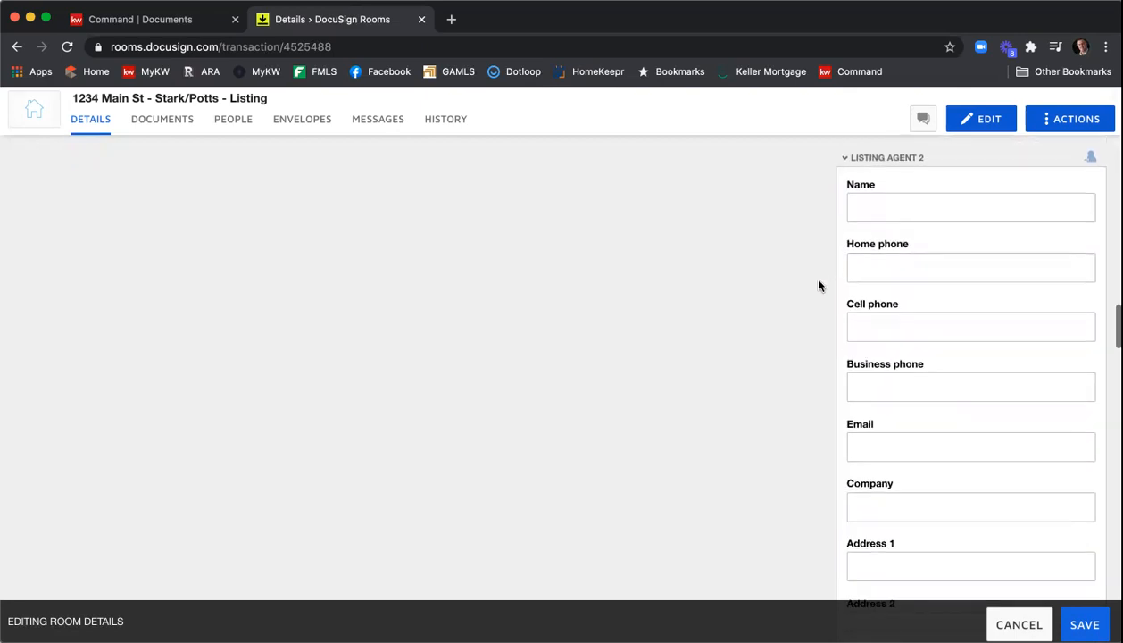
{"action": "scroll", "coordinate": [819, 285], "scroll_direction": "down", "scroll_amount": 8}
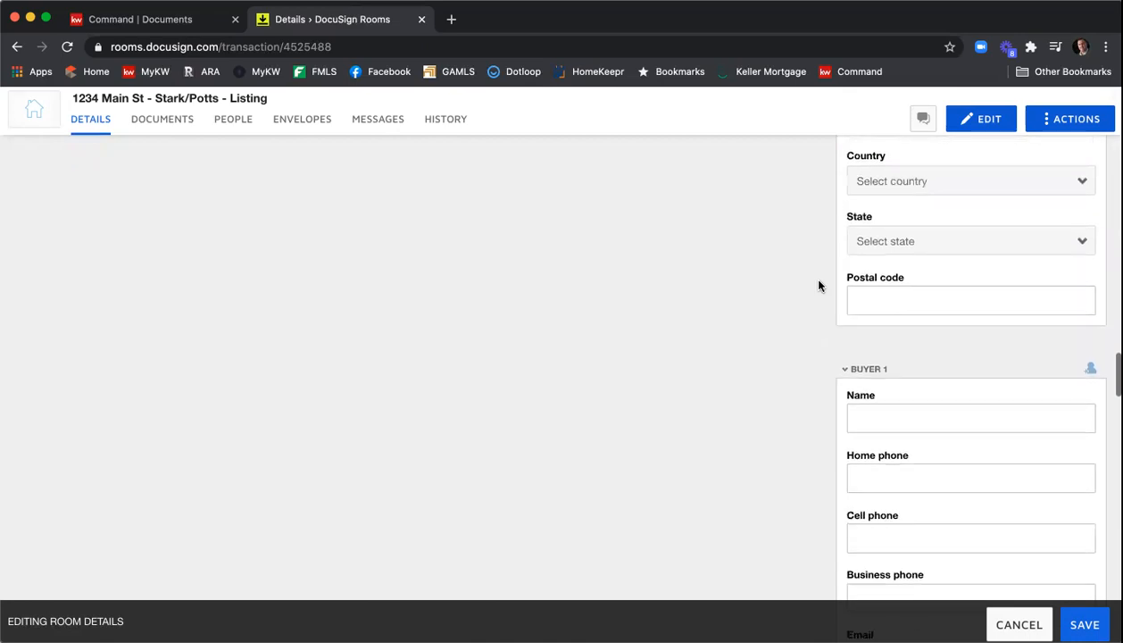
{"action": "scroll", "coordinate": [818, 285], "scroll_direction": "down", "scroll_amount": 1}
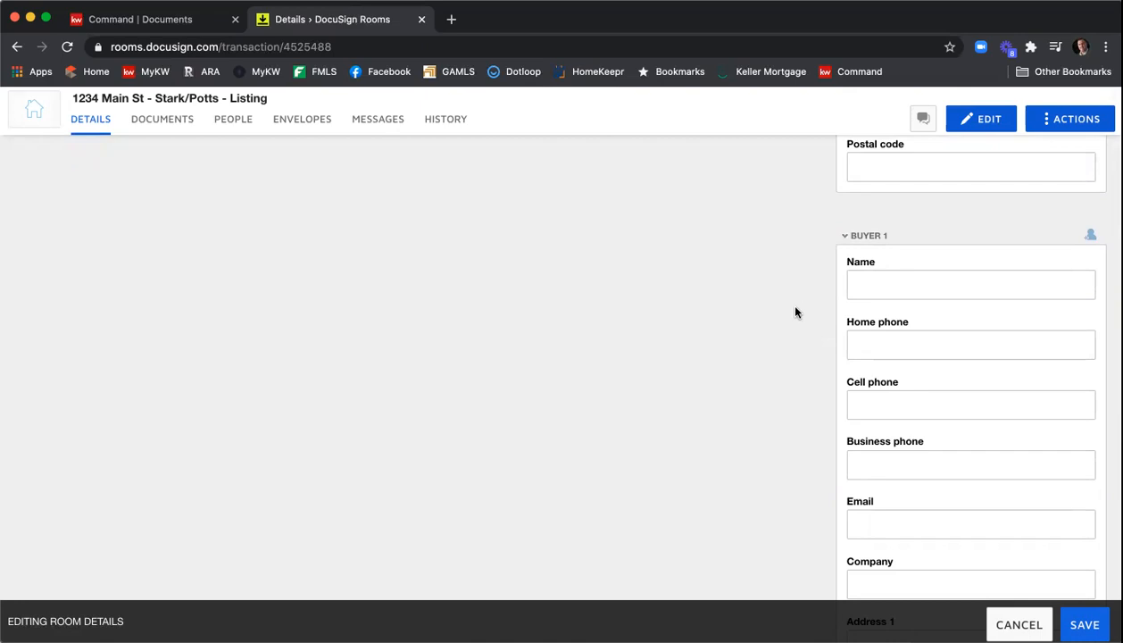
{"action": "scroll", "coordinate": [795, 312], "scroll_direction": "down", "scroll_amount": 6}
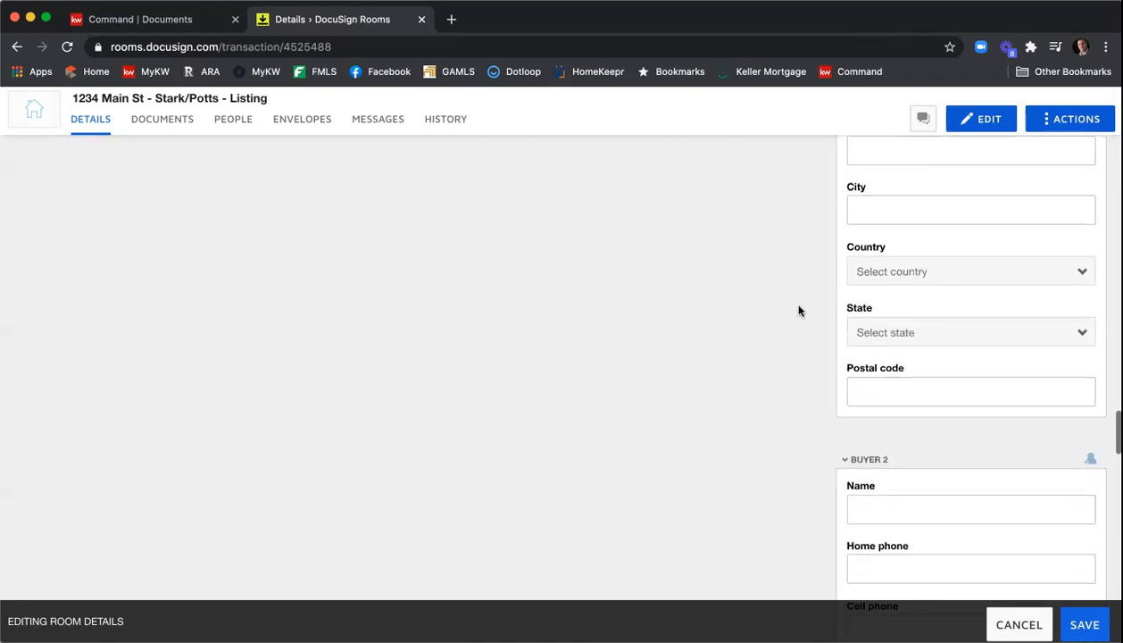
{"action": "scroll", "coordinate": [799, 310], "scroll_direction": "down", "scroll_amount": 7}
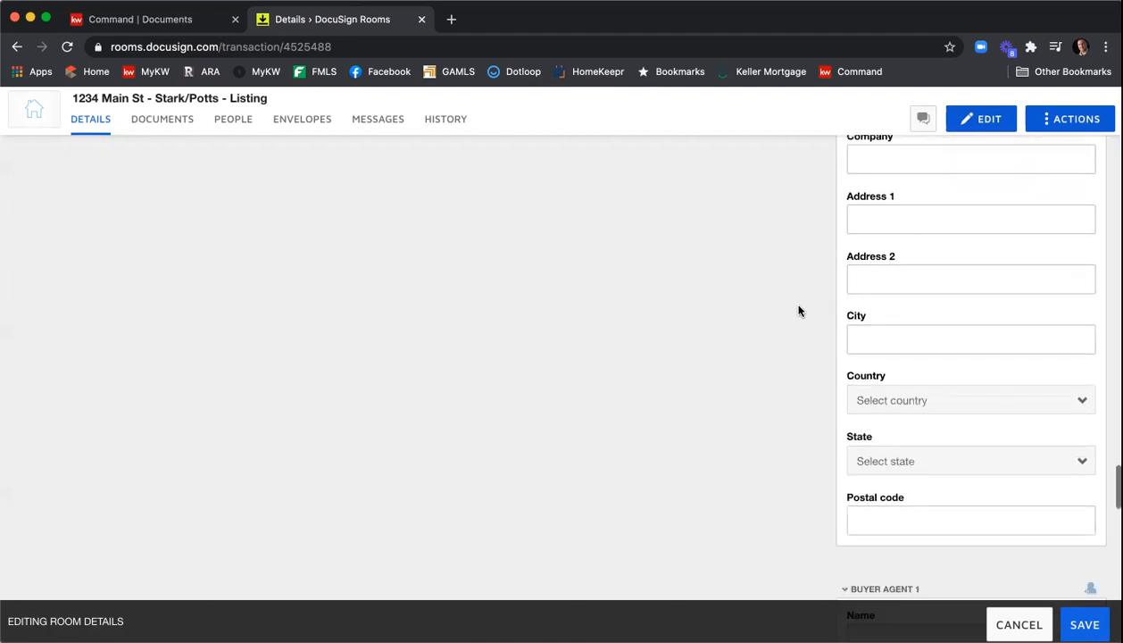
{"action": "scroll", "coordinate": [799, 311], "scroll_direction": "down", "scroll_amount": 5}
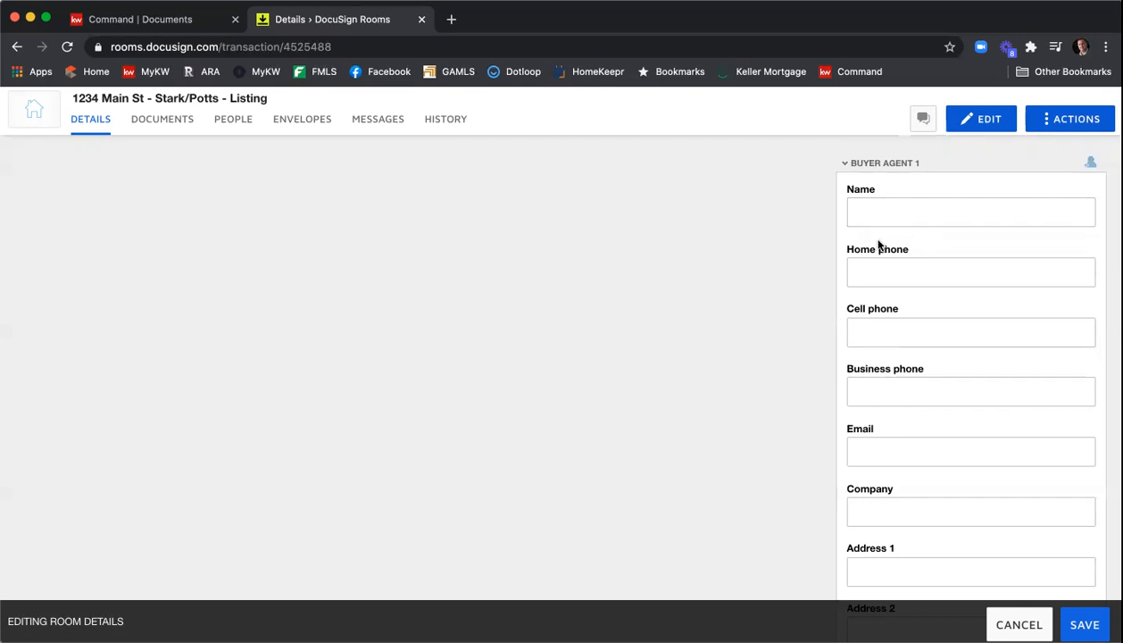
{"action": "scroll", "coordinate": [879, 243], "scroll_direction": "down", "scroll_amount": 5}
{"action": "scroll", "coordinate": [921, 399], "scroll_direction": "down", "scroll_amount": 1}
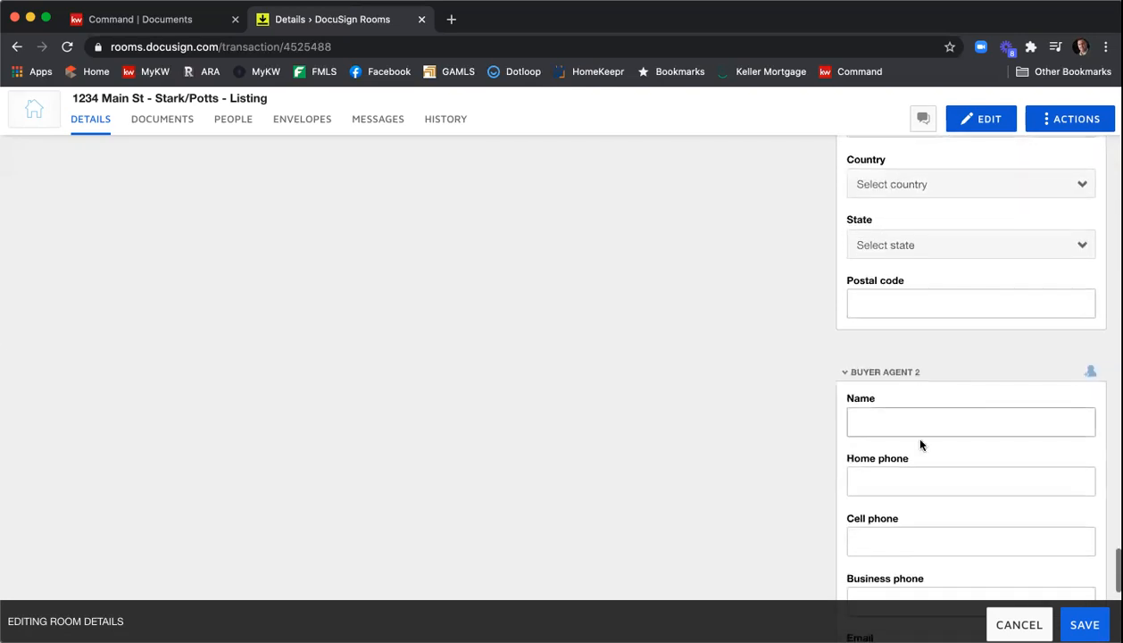
{"action": "scroll", "coordinate": [902, 434], "scroll_direction": "down", "scroll_amount": 3}
{"action": "scroll", "coordinate": [918, 441], "scroll_direction": "down", "scroll_amount": 3}
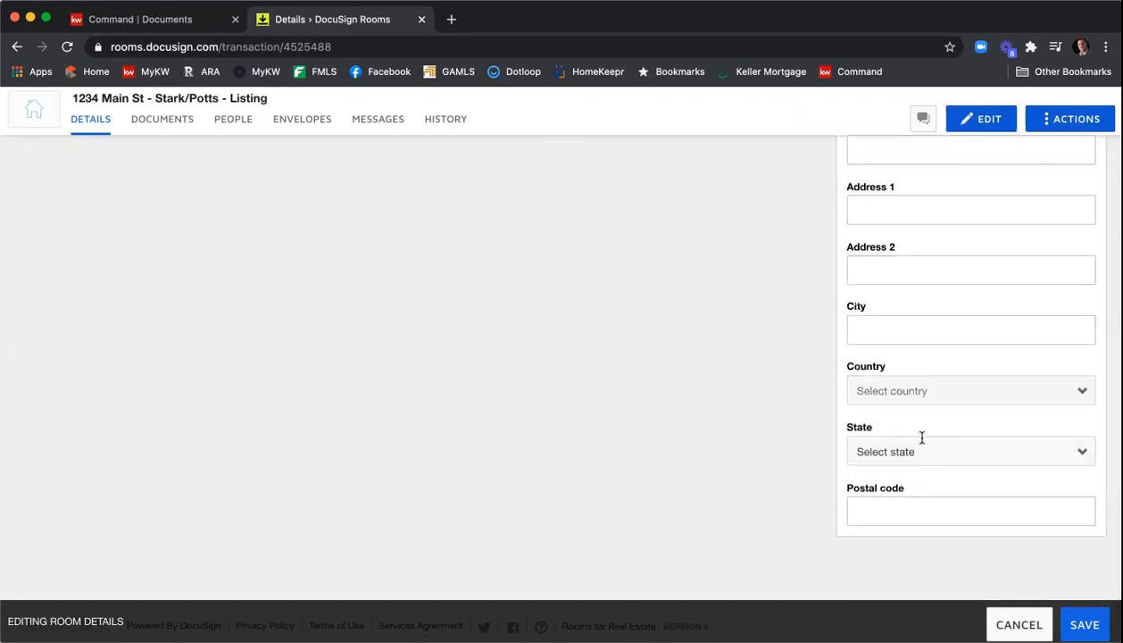
{"action": "scroll", "coordinate": [922, 443], "scroll_direction": "up", "scroll_amount": 3}
{"action": "scroll", "coordinate": [924, 439], "scroll_direction": "down", "scroll_amount": 1}
- Save the edited room details
{"action": "scroll", "coordinate": [925, 435], "scroll_direction": "up", "scroll_amount": 10}
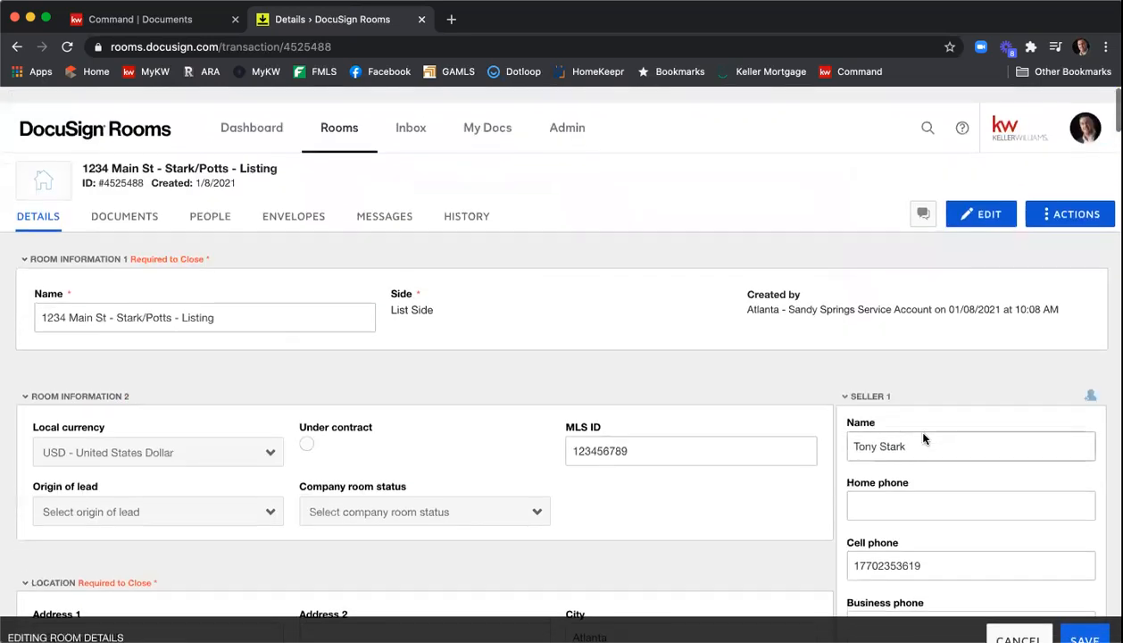
{"action": "scroll", "coordinate": [922, 433], "scroll_direction": "down", "scroll_amount": 1}
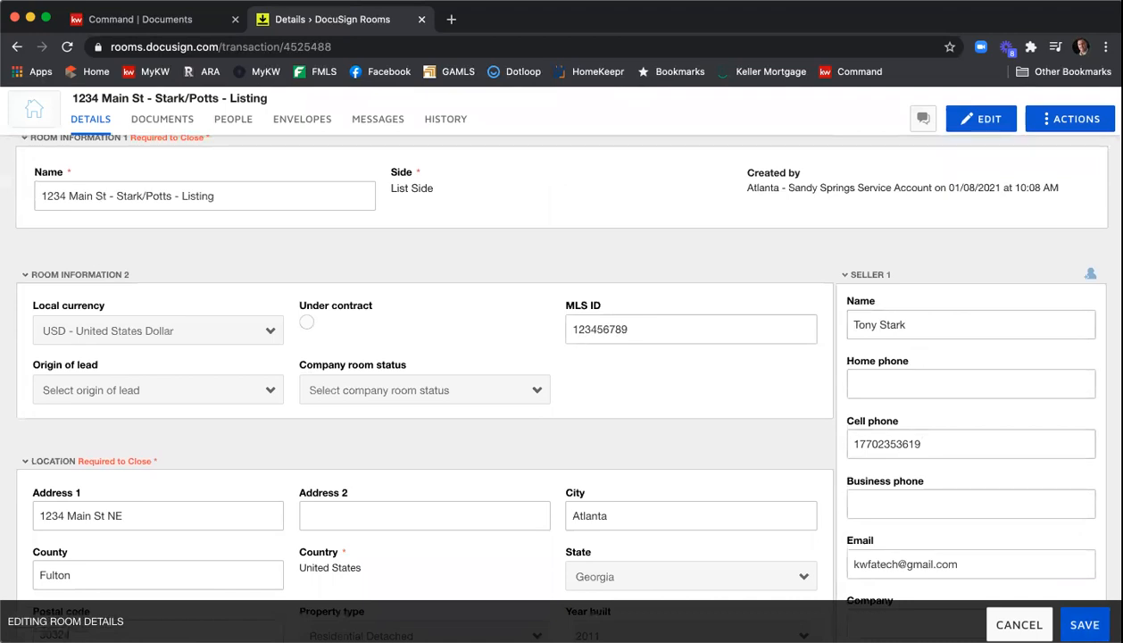
{"action": "left_click", "coordinate": [1084, 624]}
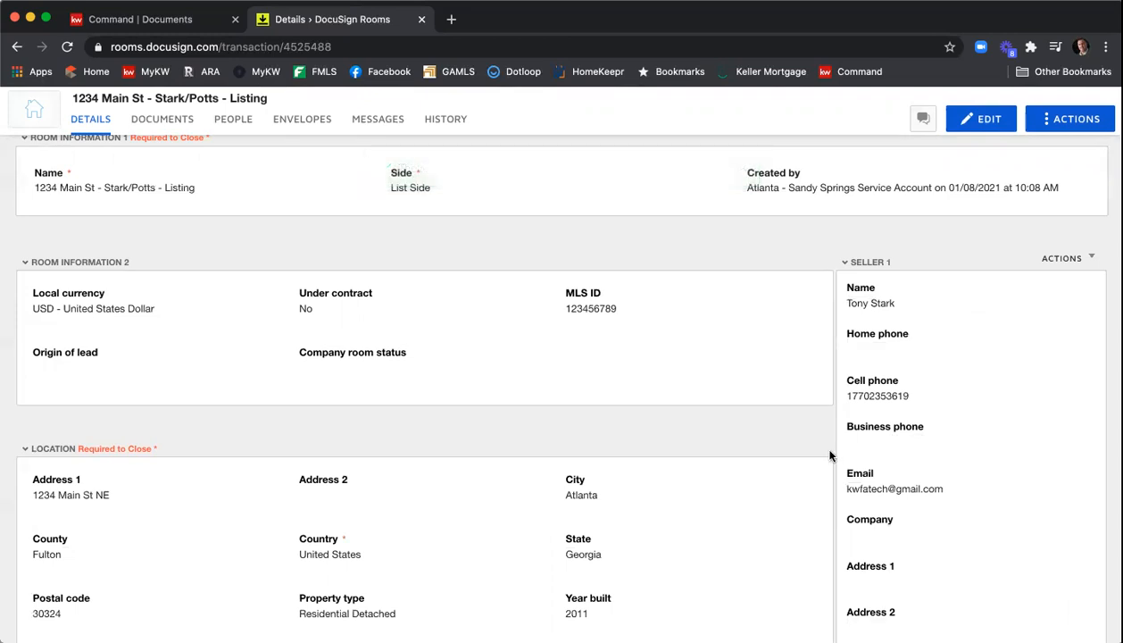
- Create a new folder named Listing Documents in the room's documents
{"action": "scroll", "coordinate": [388, 392], "scroll_direction": "up", "scroll_amount": 1}
{"action": "scroll", "coordinate": [388, 392], "scroll_direction": "up", "scroll_amount": 1}
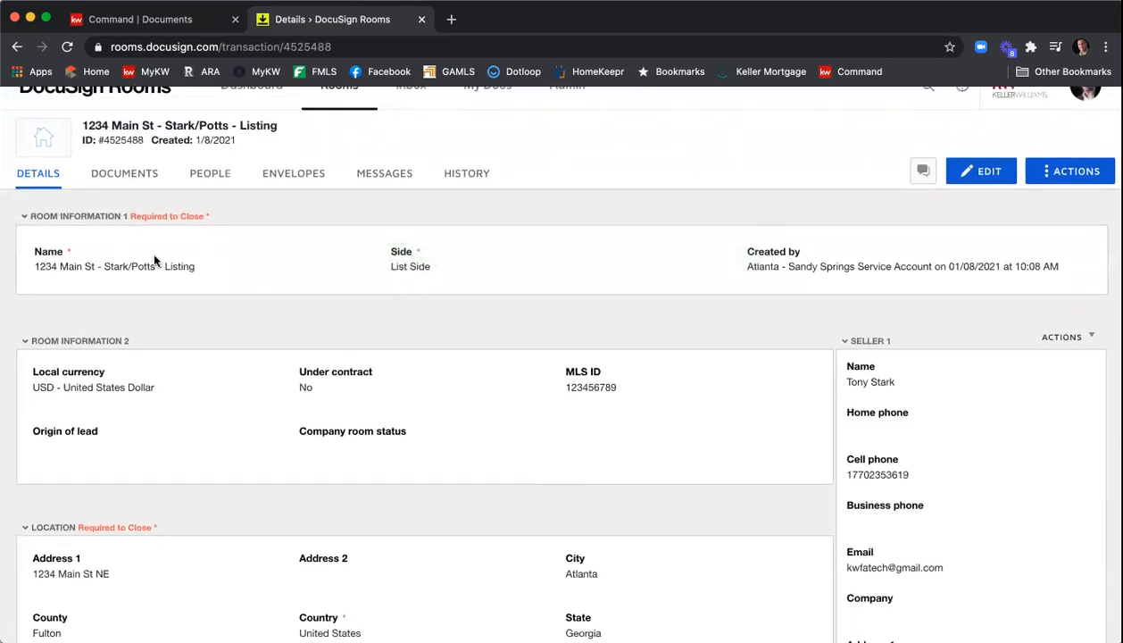
{"action": "left_click", "coordinate": [129, 182]}
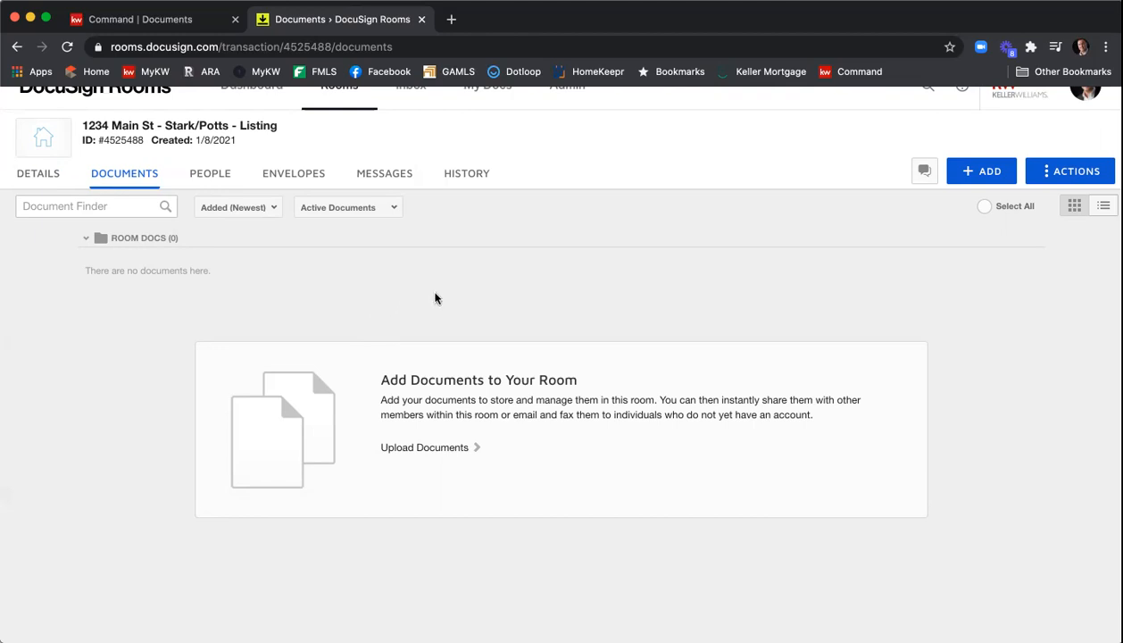
{"action": "left_click", "coordinate": [1064, 175]}
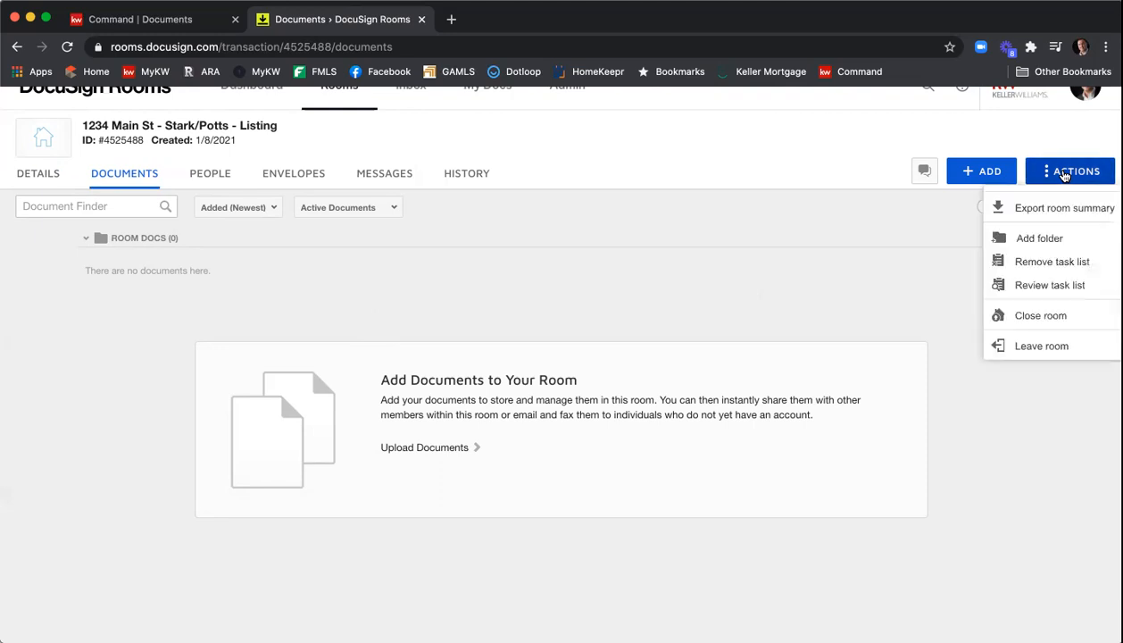
{"action": "left_click", "coordinate": [1038, 239]}
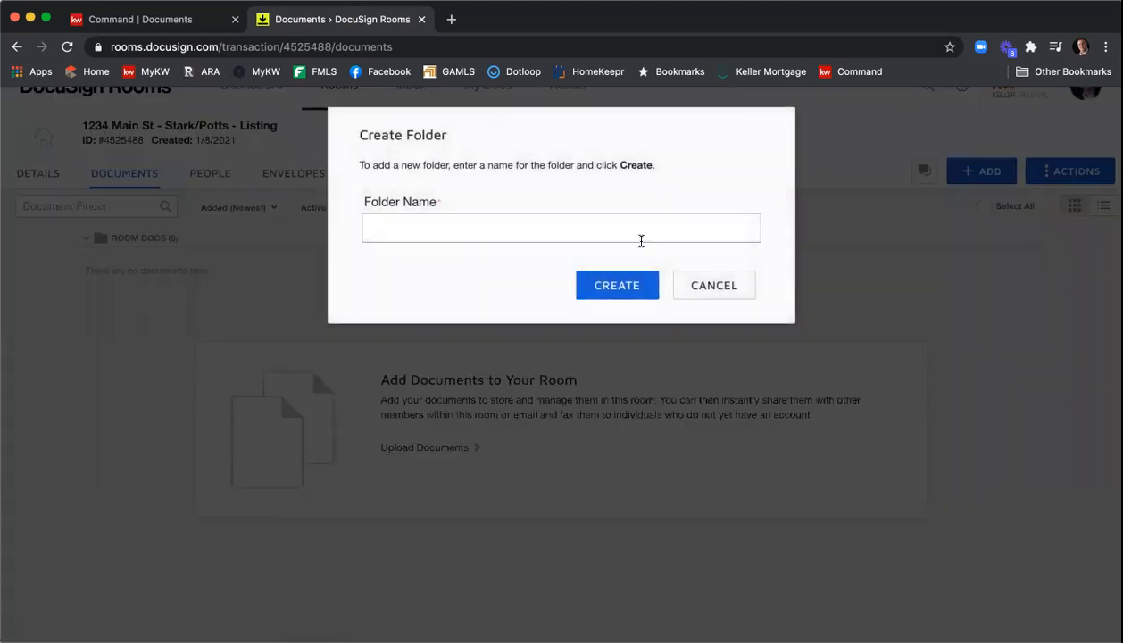
{"action": "type", "text": "Listing Documents"}
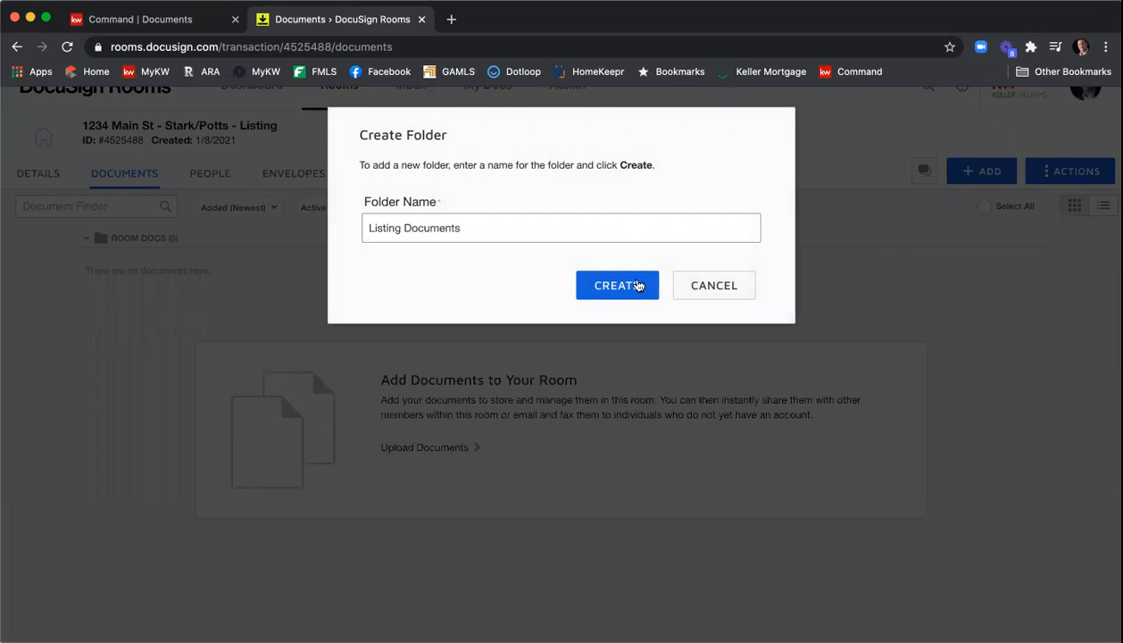
{"action": "left_click", "coordinate": [617, 286]}
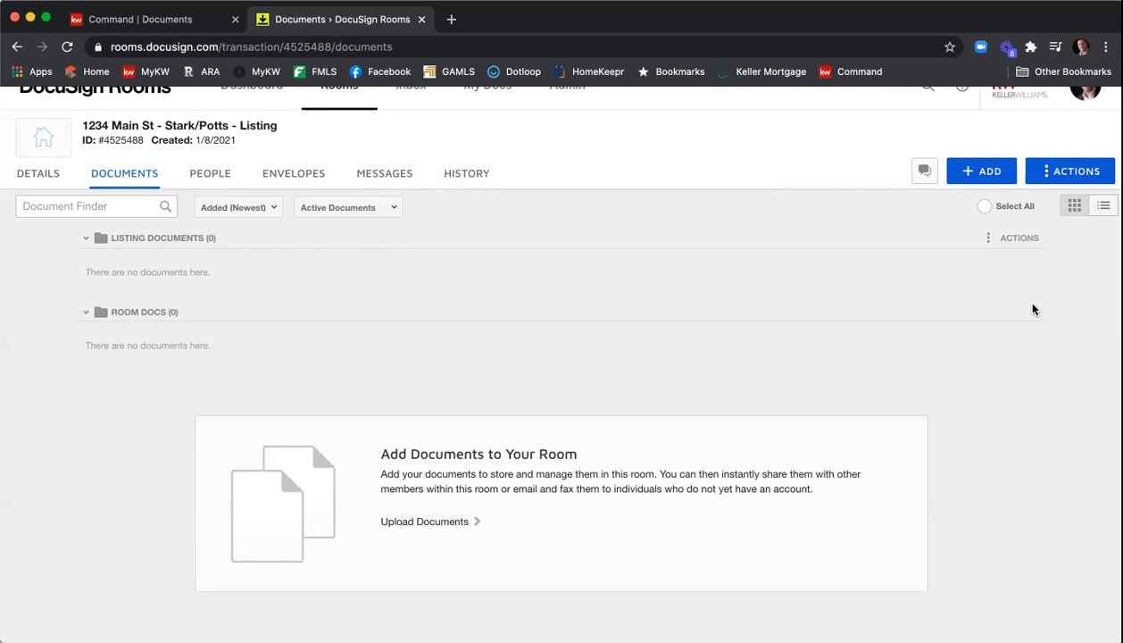
- Start adding DocuSign Forms and choose the GAR - Georgia Association of Realtors library
{"action": "left_click", "coordinate": [980, 177]}
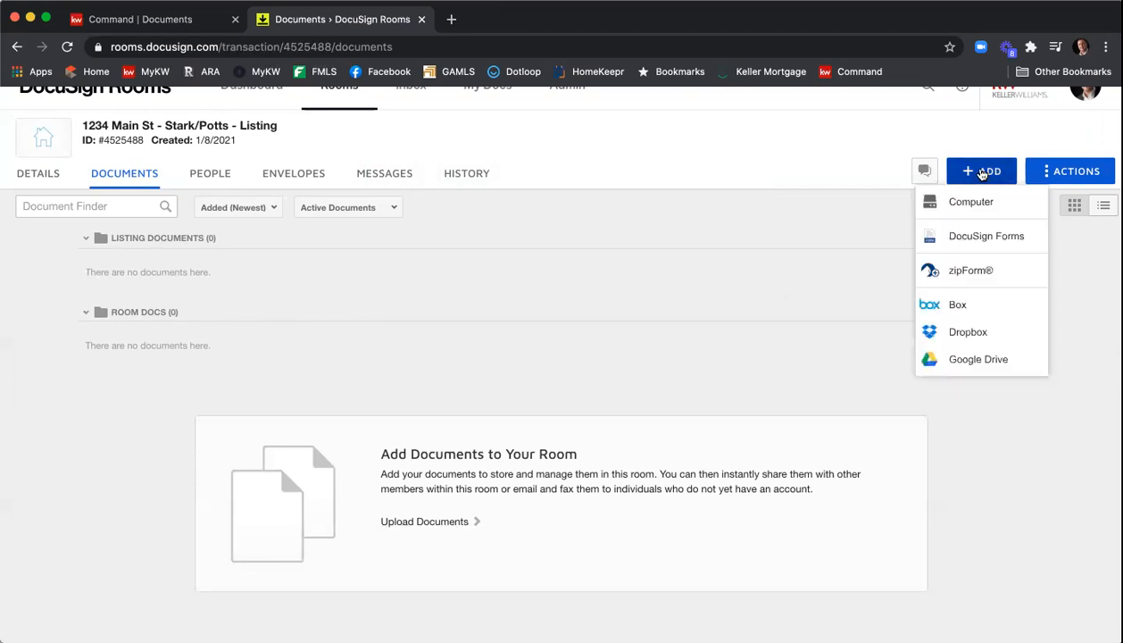
{"action": "left_click", "coordinate": [987, 235]}
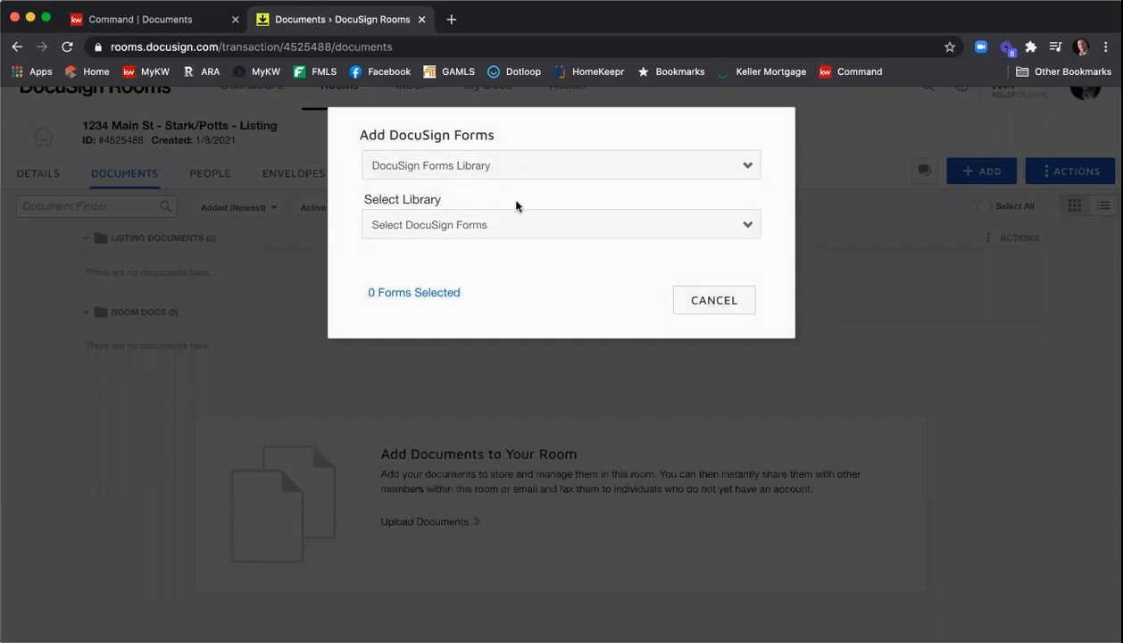
{"action": "left_click", "coordinate": [512, 229]}
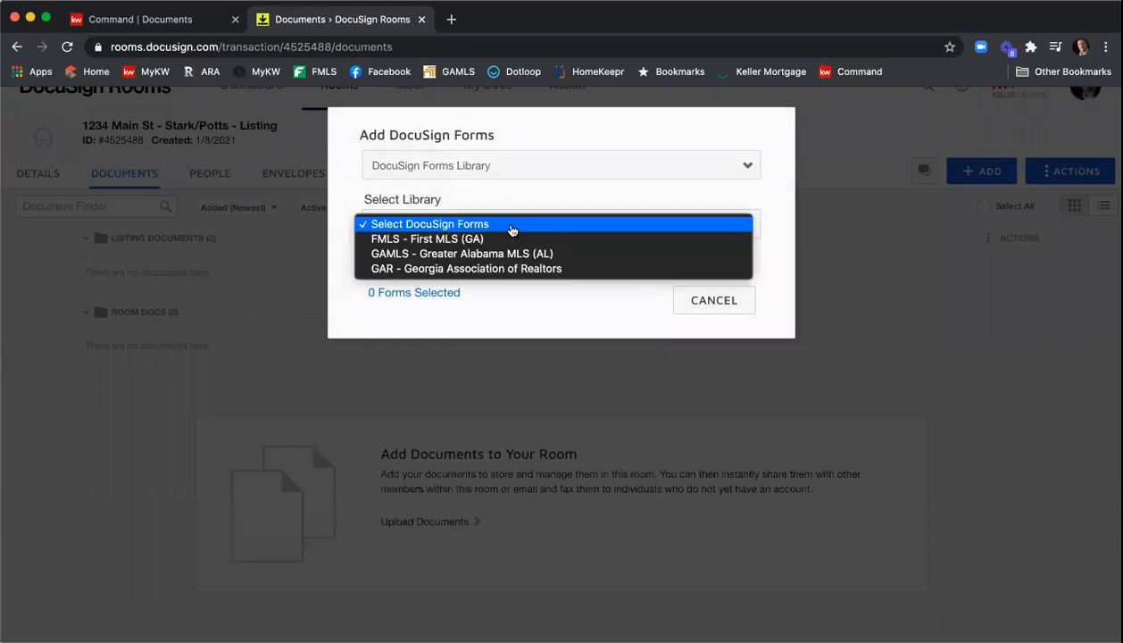
{"action": "left_click", "coordinate": [513, 268]}
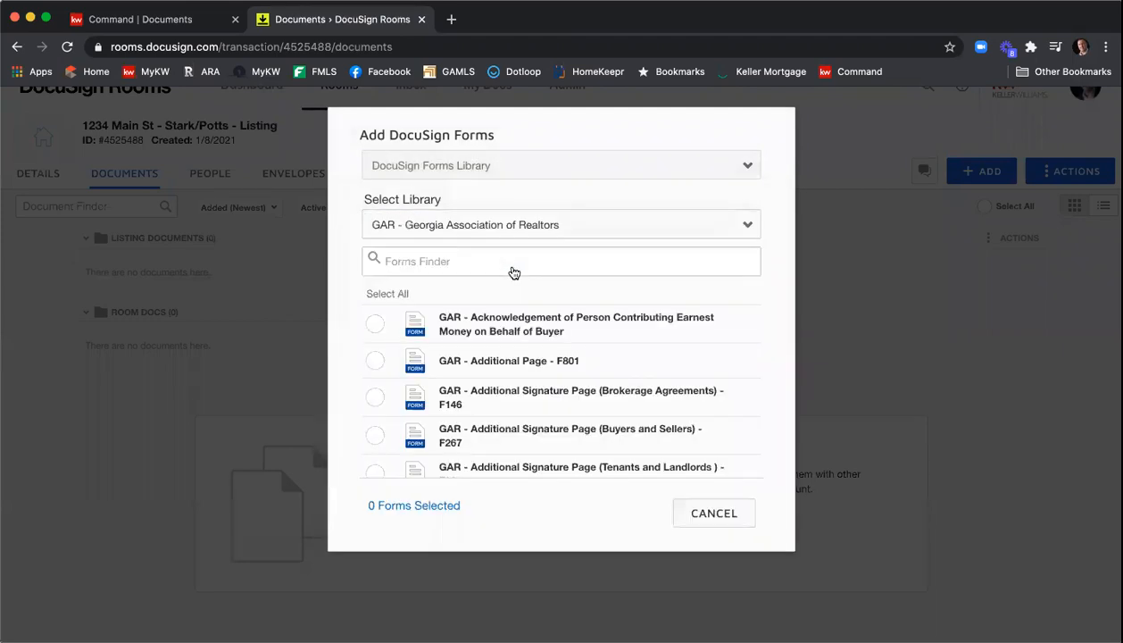
{"action": "left_click", "coordinate": [513, 266]}
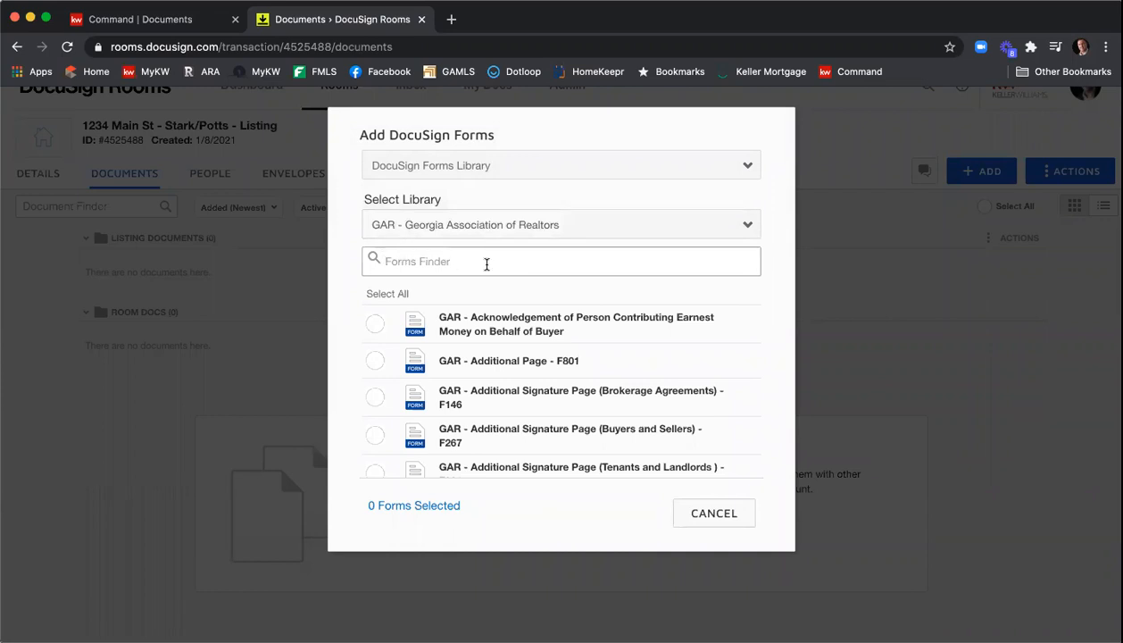
- Search the forms for Exclusive Seller Listing and select the Exclusive Seller Listing Agreement - F101
{"action": "type", "text": "Exlus"}
{"action": "key", "text": "BackSpace"}
{"action": "key", "text": "BackSpace"}
{"action": "key", "text": "BackSpace"}
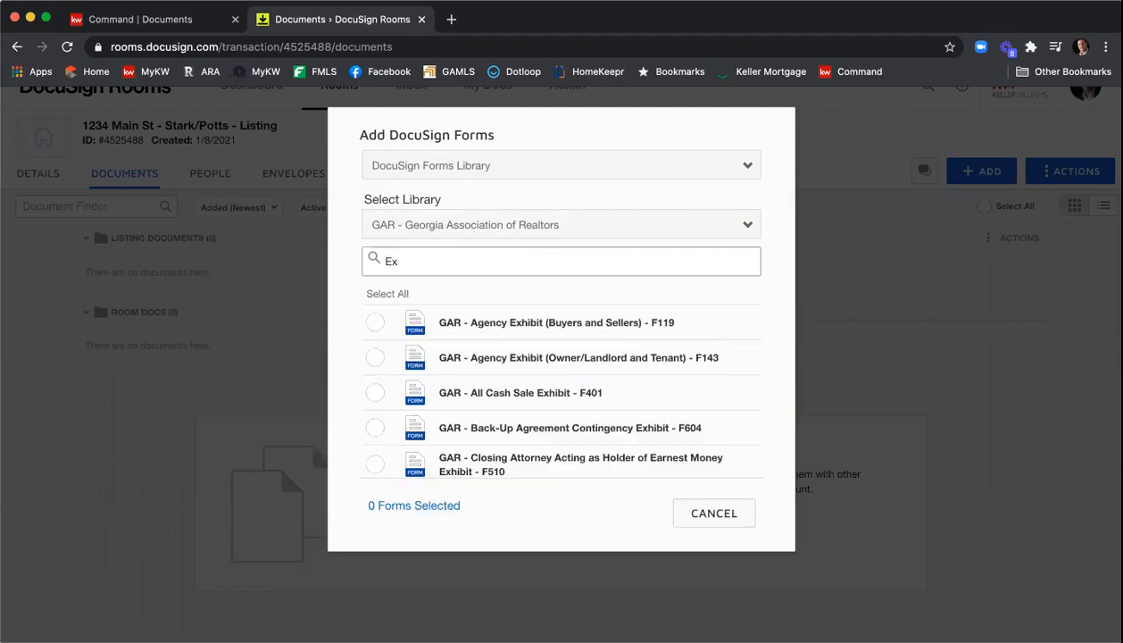
{"action": "type", "text": "clusive Seller Listing"}
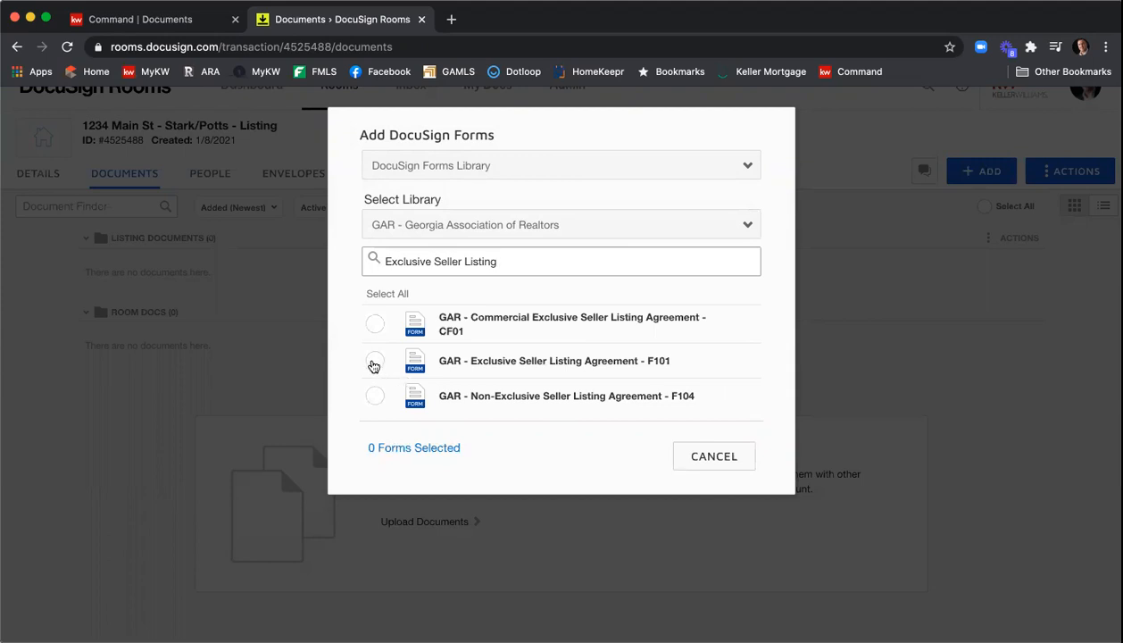
{"action": "left_click", "coordinate": [373, 362]}
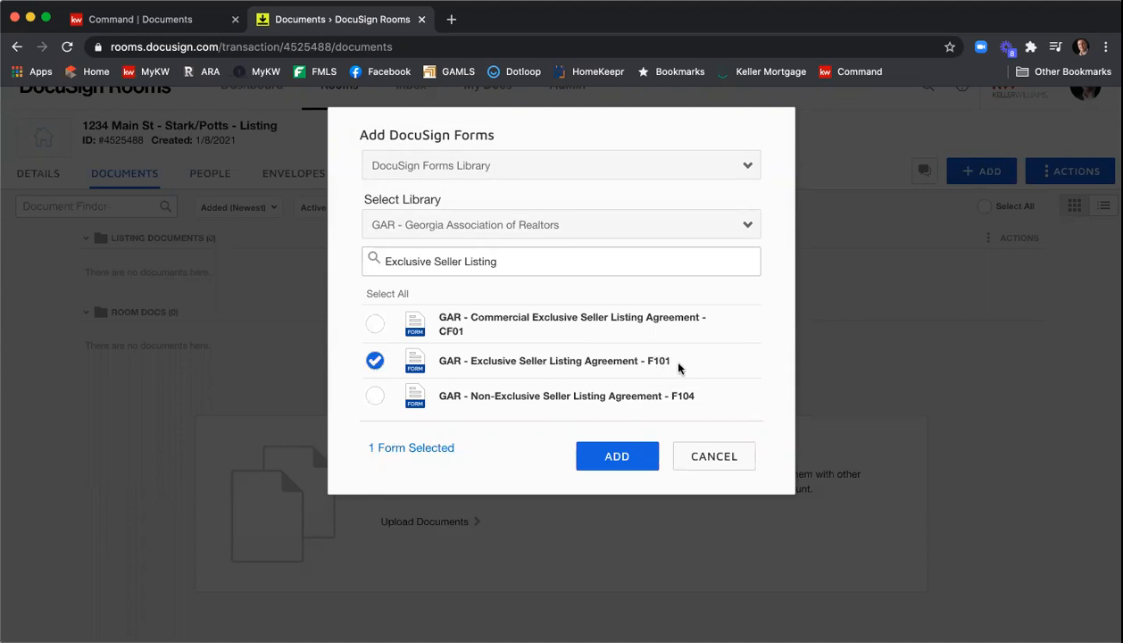
- Search for f301 and select the Seller's Property Disclosure Statement Exhibit - F301 form
{"action": "left_click_drag", "start_coordinate": [507, 260], "coordinate": [379, 251]}
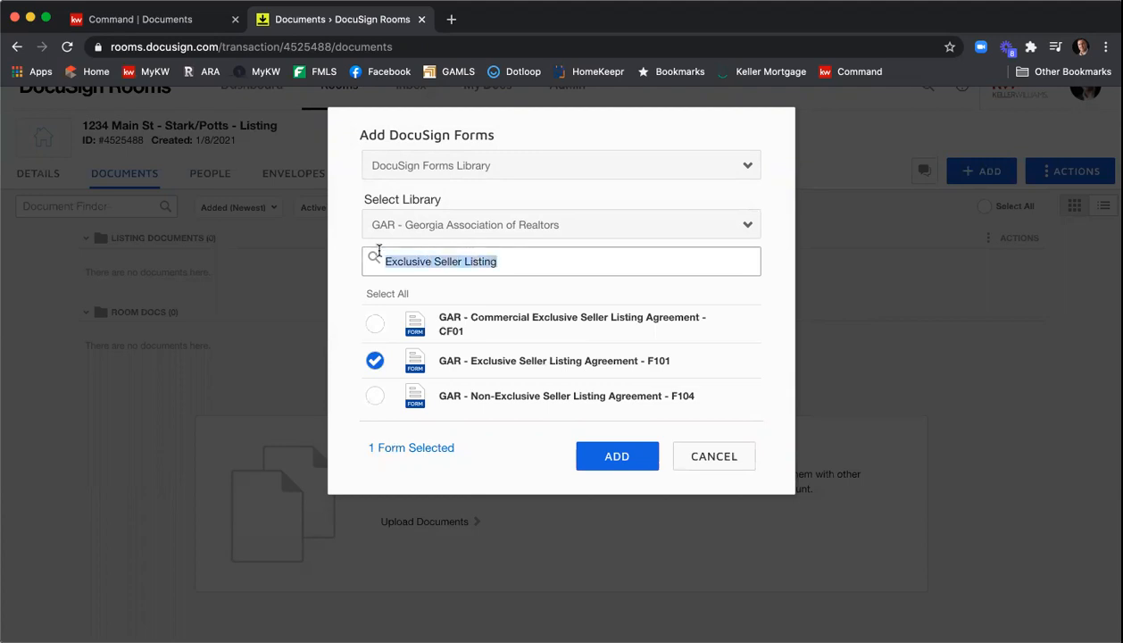
{"action": "type", "text": "f301"}
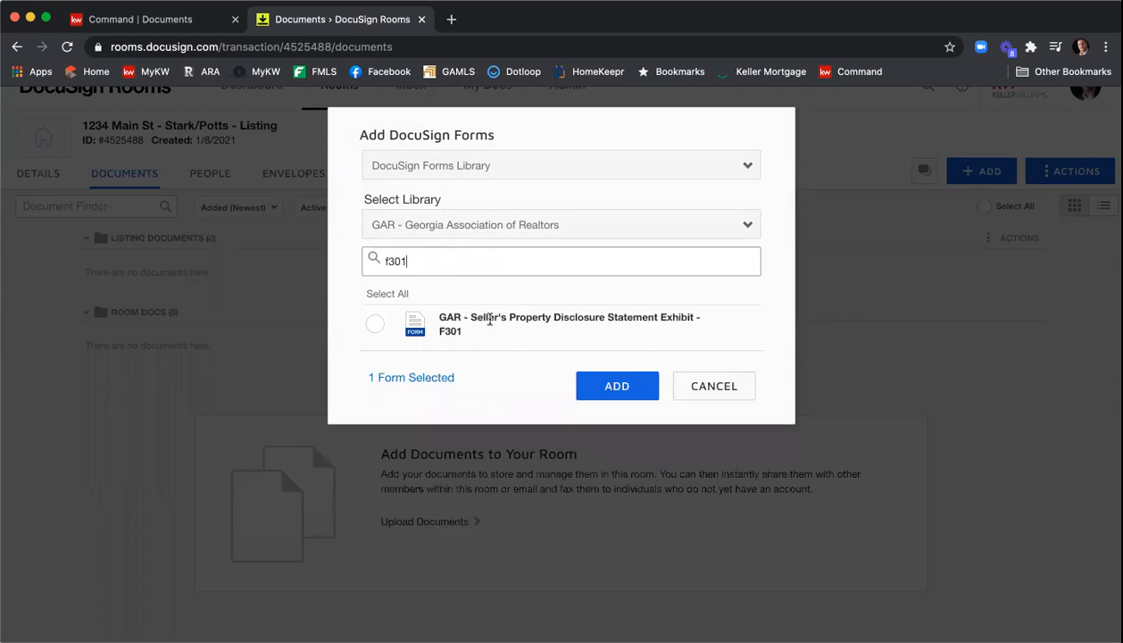
{"action": "left_click", "coordinate": [375, 323]}
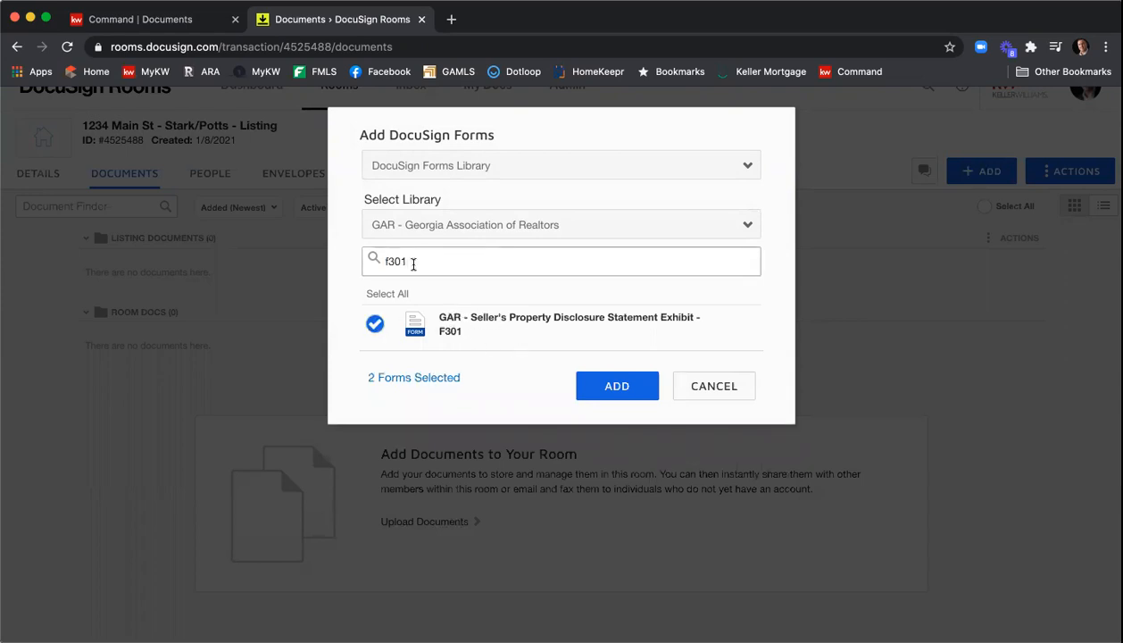
- Search for f322 and select the Community Association Fees, Disclosures and Related Issues - F322 form
{"action": "left_click", "coordinate": [411, 262]}
{"action": "key", "text": "BackSpace"}
{"action": "key", "text": "BackSpace"}
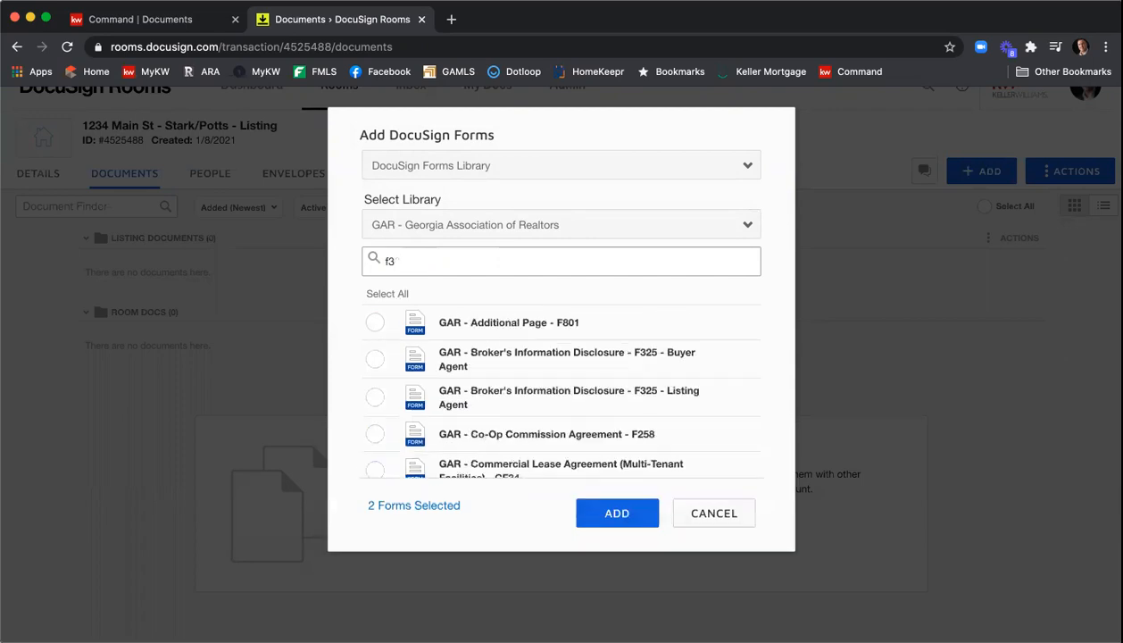
{"action": "type", "text": "22"}
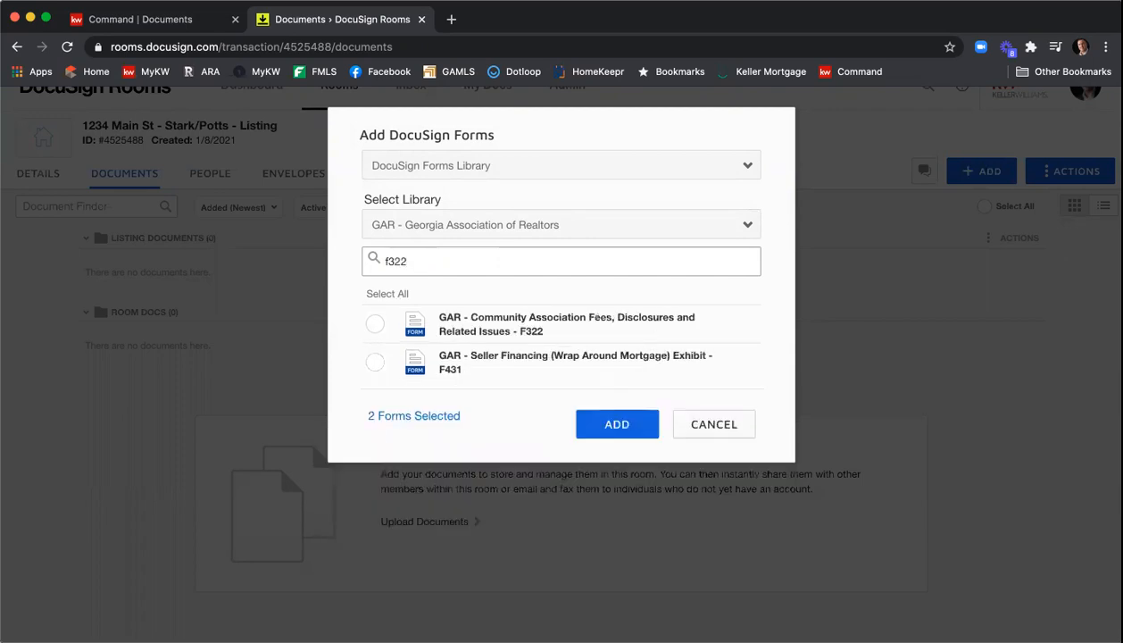
{"action": "left_click", "coordinate": [375, 323]}
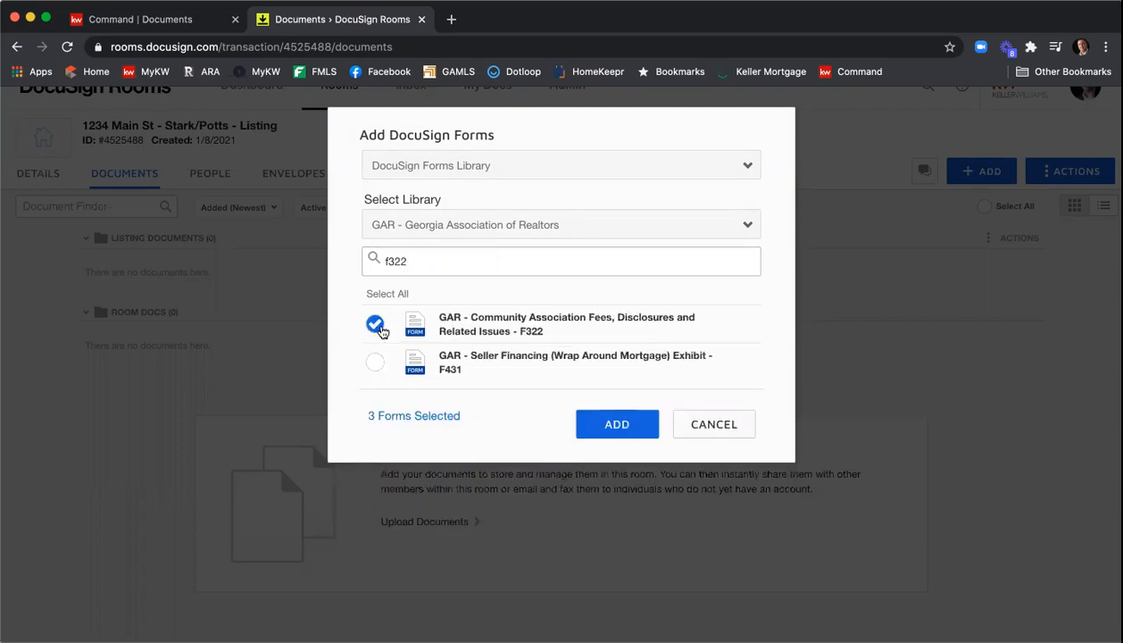
- Search for f201, select the Purchase and Sale Agreement - F201 form, and add the selected forms to the room
{"action": "left_click_drag", "start_coordinate": [440, 261], "coordinate": [365, 259]}
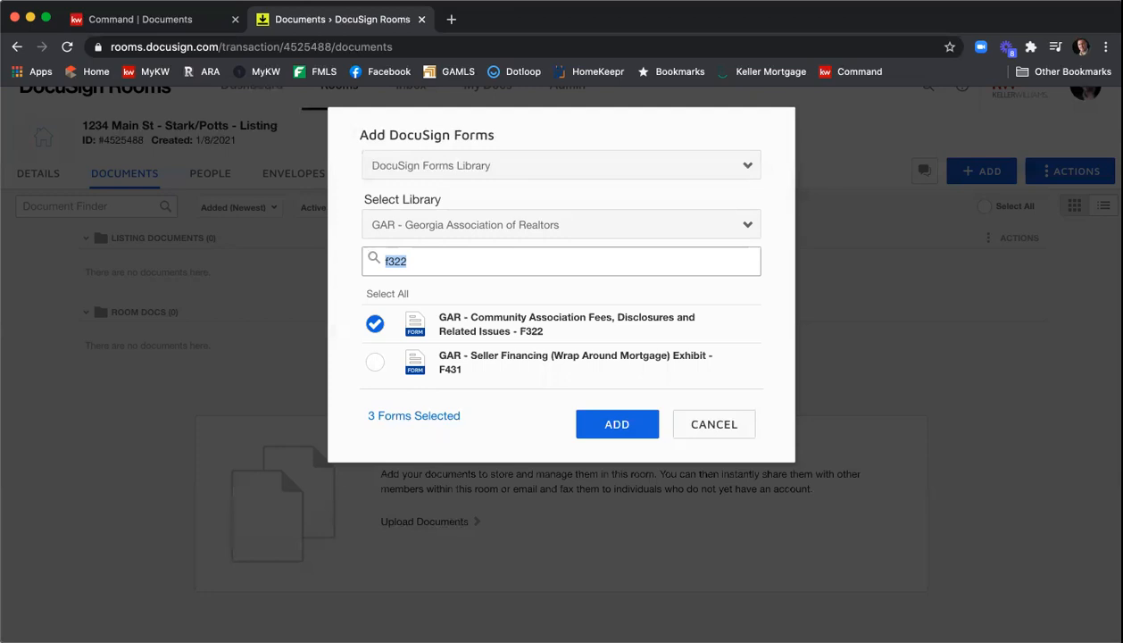
{"action": "type", "text": "f201"}
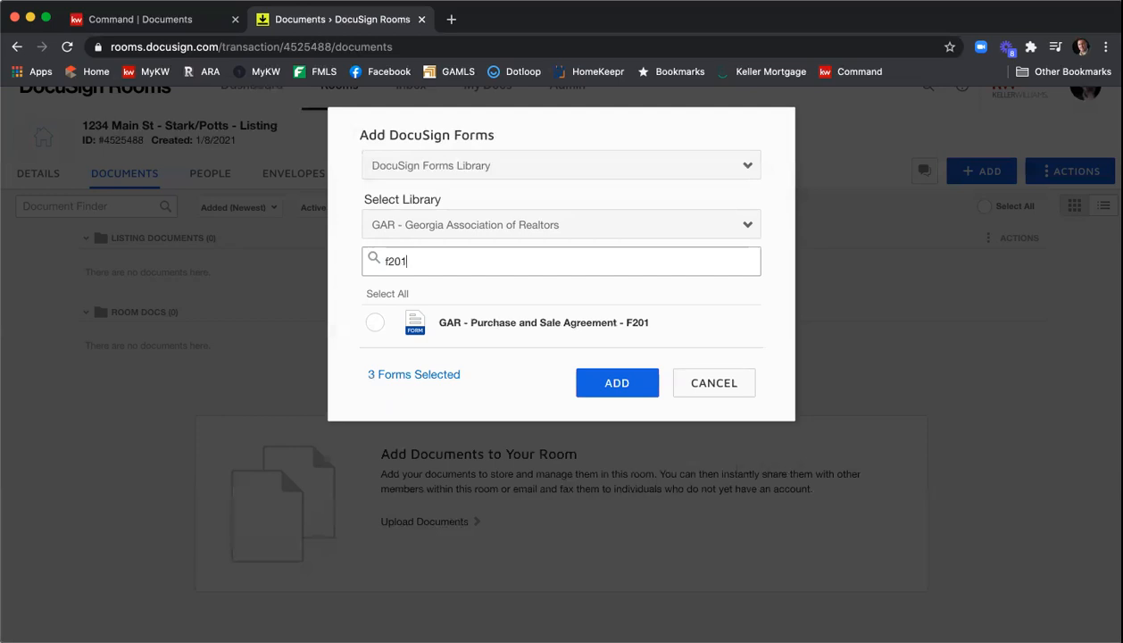
{"action": "left_click", "coordinate": [374, 323]}
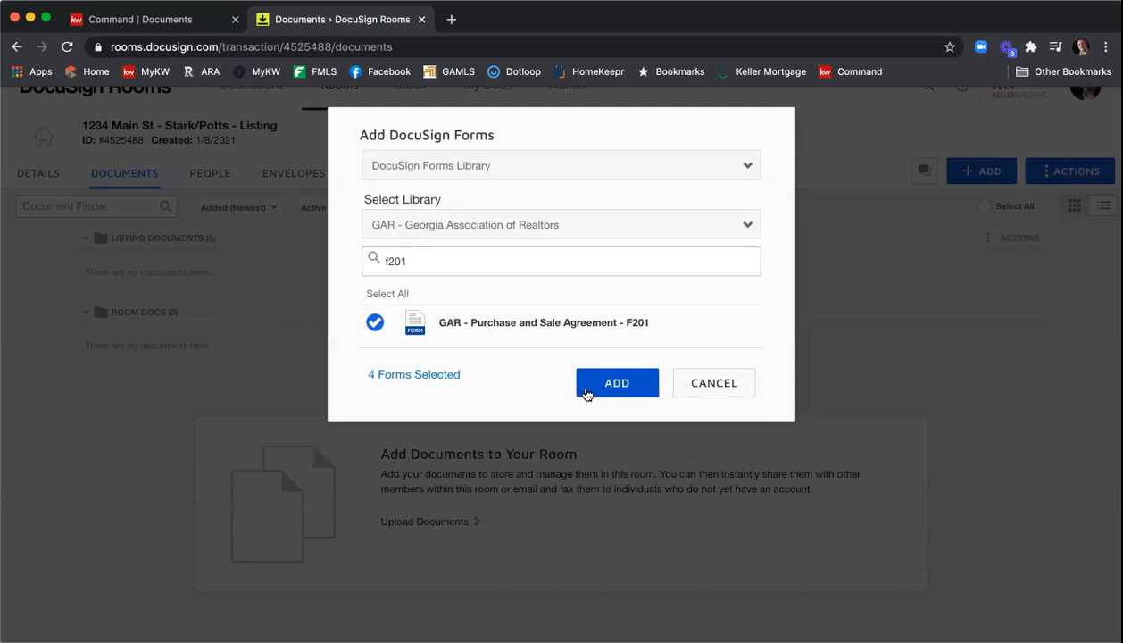
{"action": "left_click", "coordinate": [587, 389]}
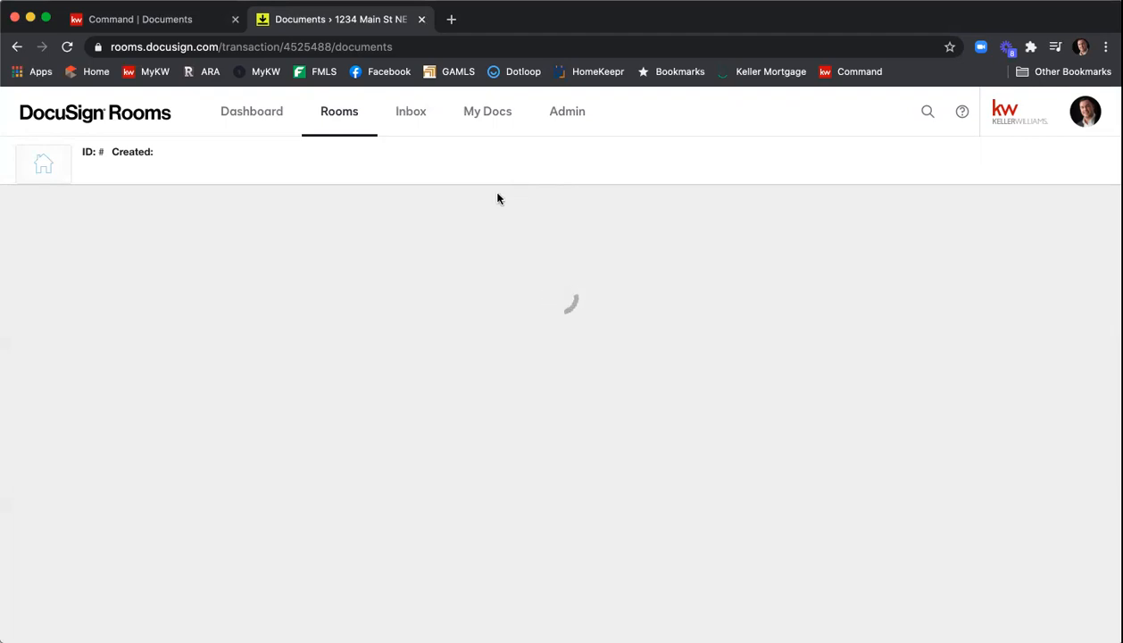
- Move the F322 and F101 forms into the Listing Documents folder of the current room
{"action": "left_click", "coordinate": [67, 47]}
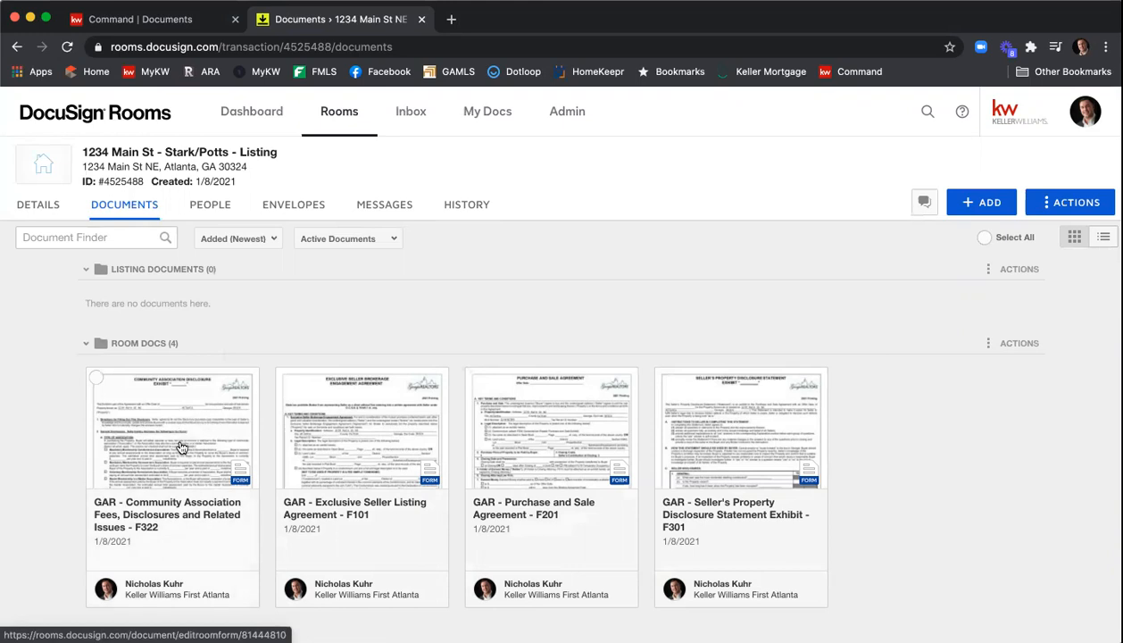
{"action": "left_click", "coordinate": [96, 380]}
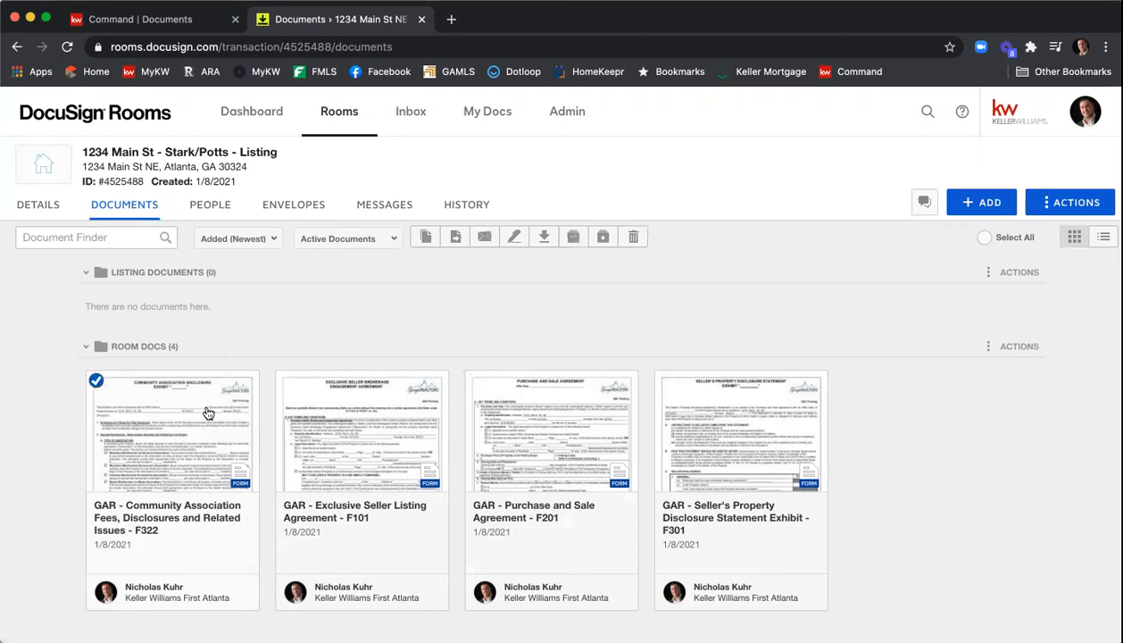
{"action": "left_click", "coordinate": [285, 380]}
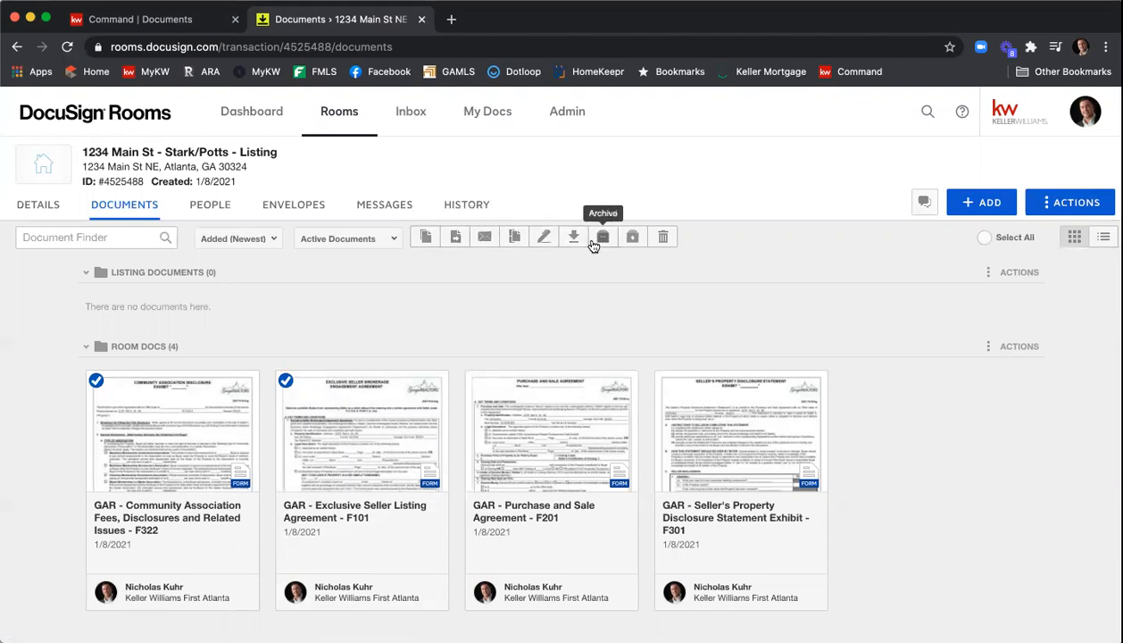
{"action": "left_click", "coordinate": [455, 239]}
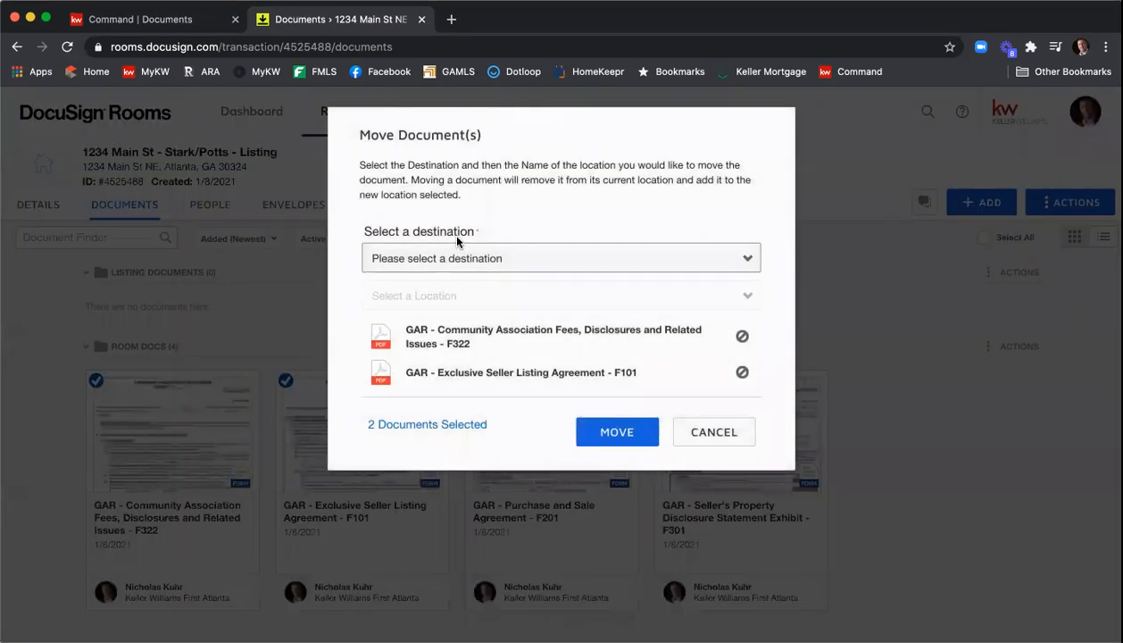
{"action": "left_click", "coordinate": [467, 255]}
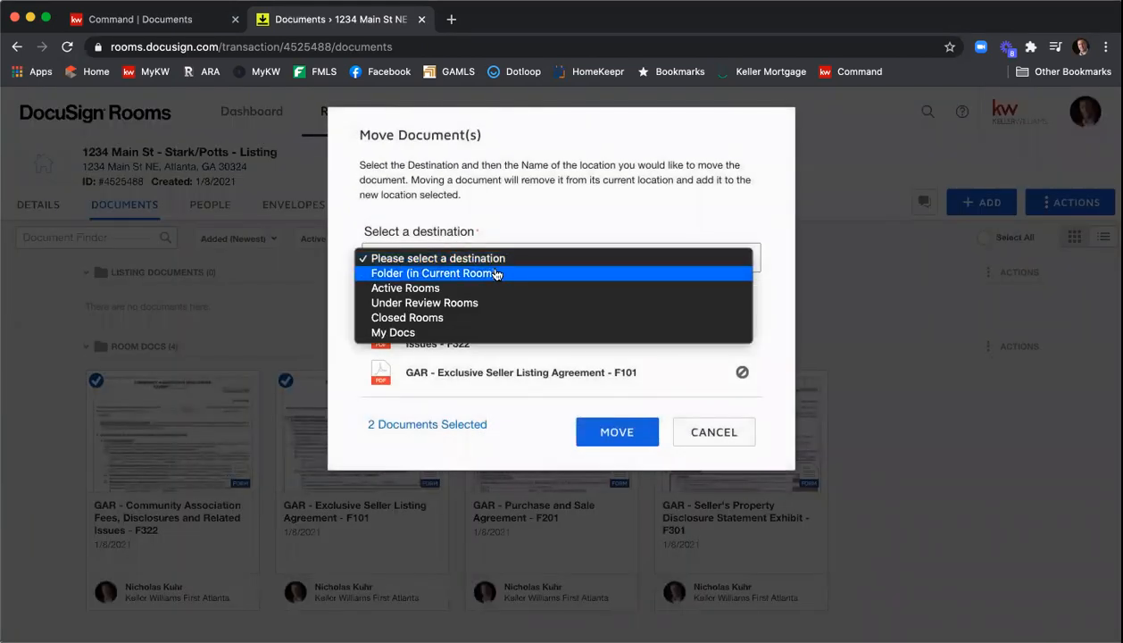
{"action": "left_click", "coordinate": [495, 273]}
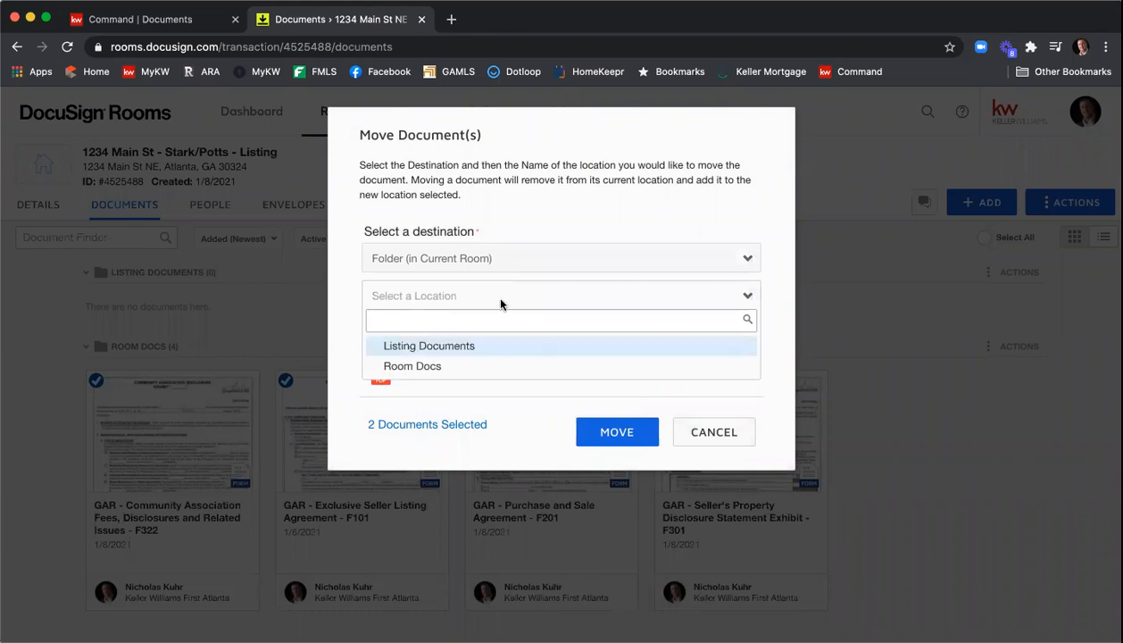
{"action": "left_click", "coordinate": [466, 348]}
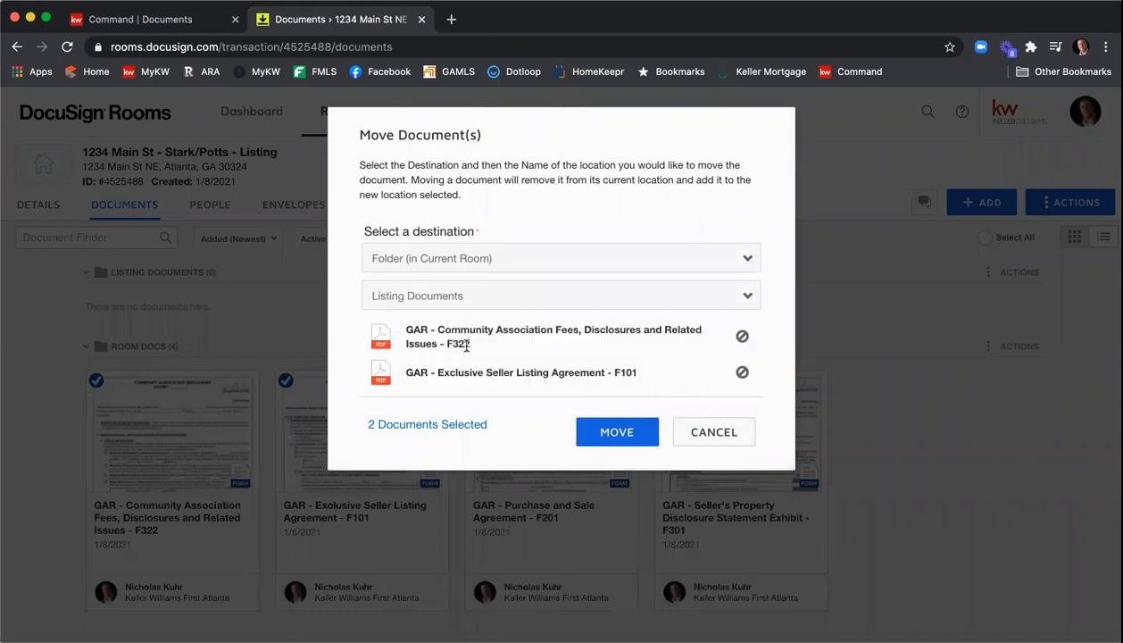
{"action": "left_click", "coordinate": [590, 432]}
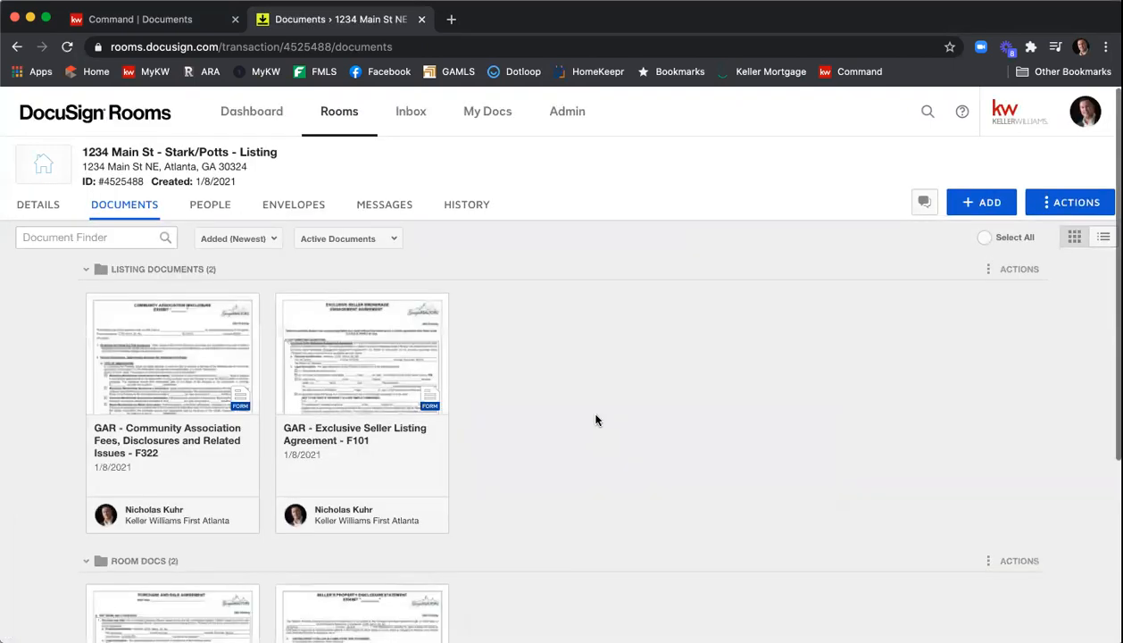
- Move the Seller's Property Disclosure Statement Exhibit - F301 into the Listing Documents folder
{"action": "scroll", "coordinate": [340, 338], "scroll_direction": "down", "scroll_amount": 2}
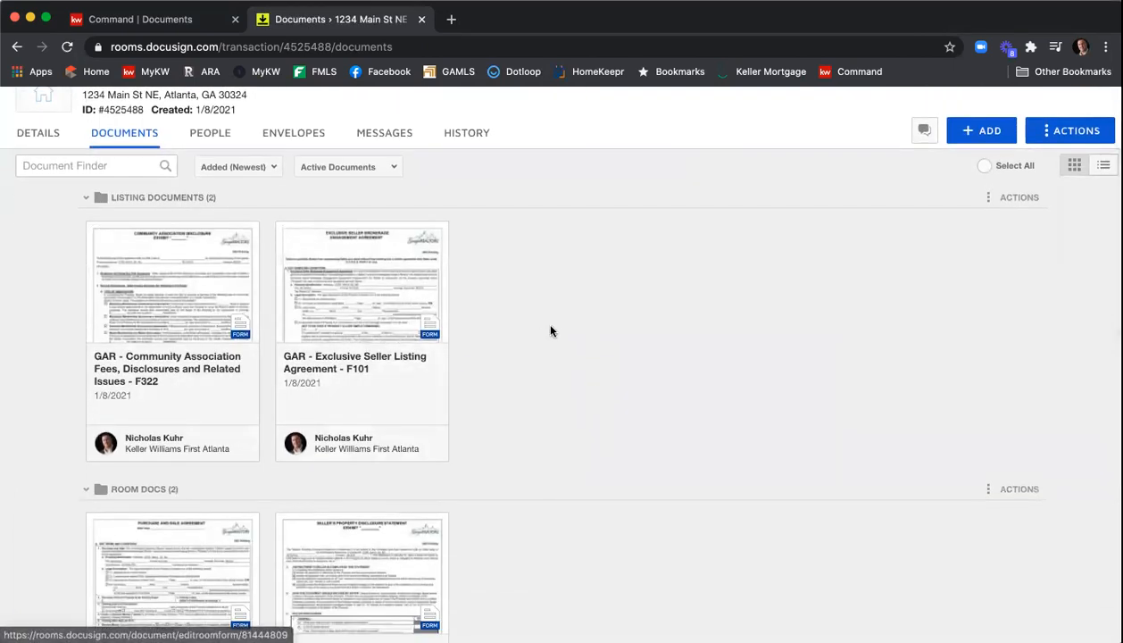
{"action": "scroll", "coordinate": [558, 329], "scroll_direction": "down", "scroll_amount": 2}
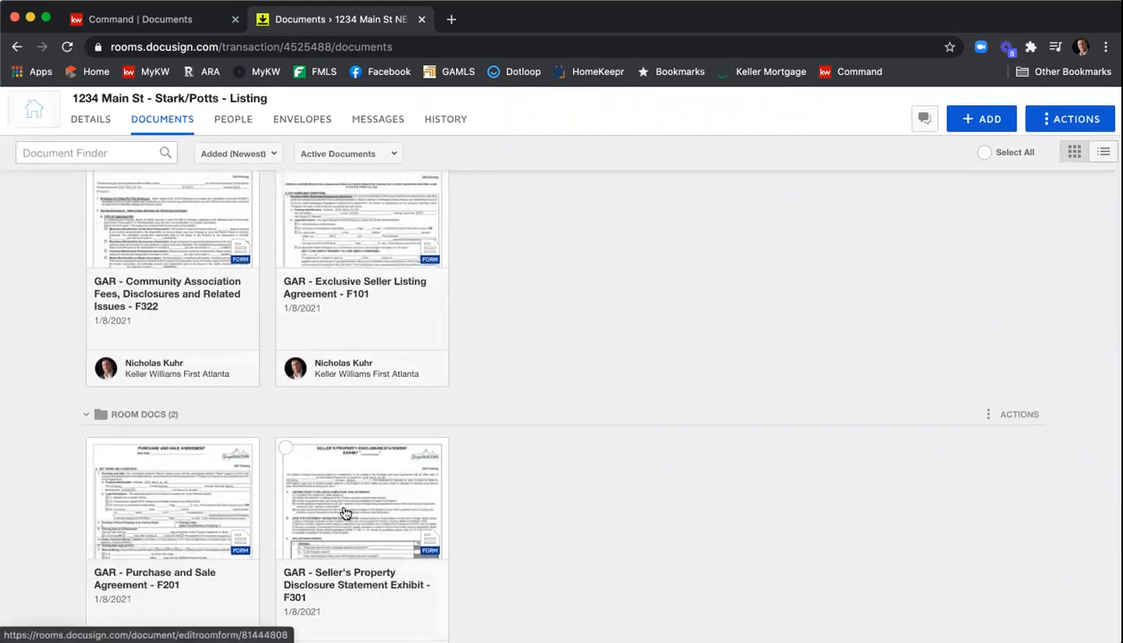
{"action": "left_click_drag", "start_coordinate": [344, 513], "coordinate": [500, 202]}
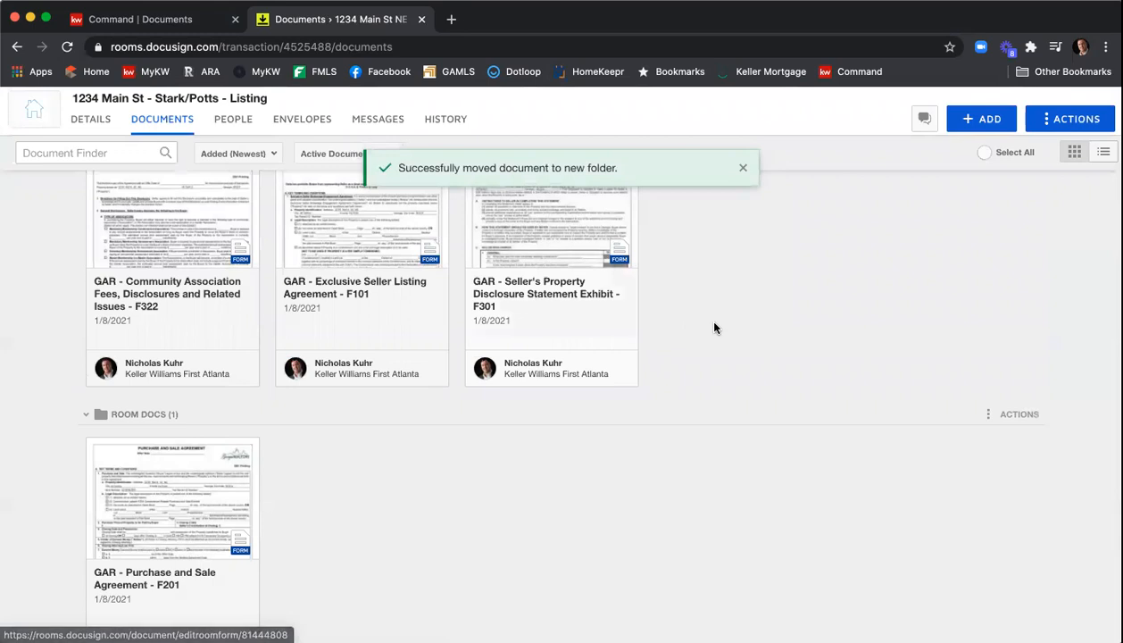
{"action": "scroll", "coordinate": [701, 317], "scroll_direction": "up", "scroll_amount": 3}
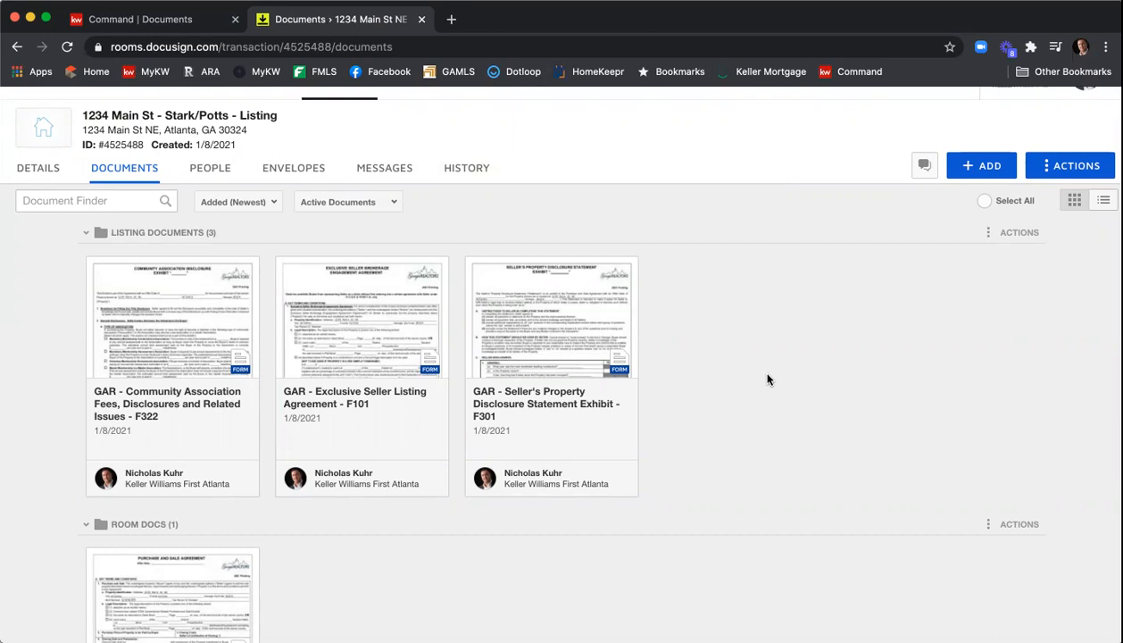
{"action": "left_click", "coordinate": [325, 332]}
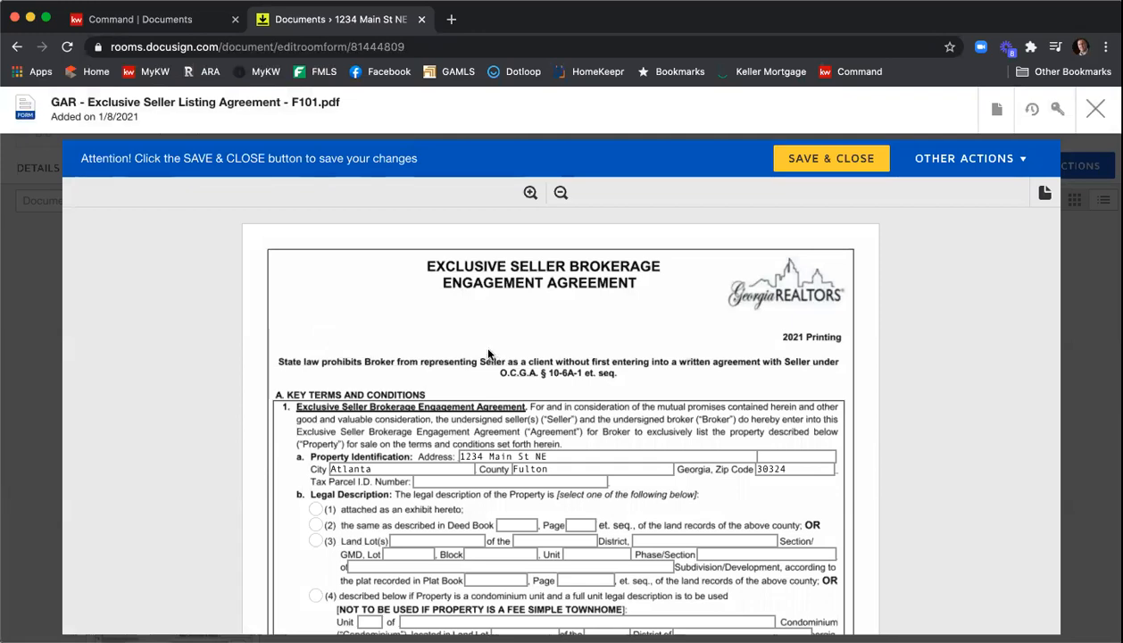
{"action": "left_click", "coordinate": [1095, 110]}
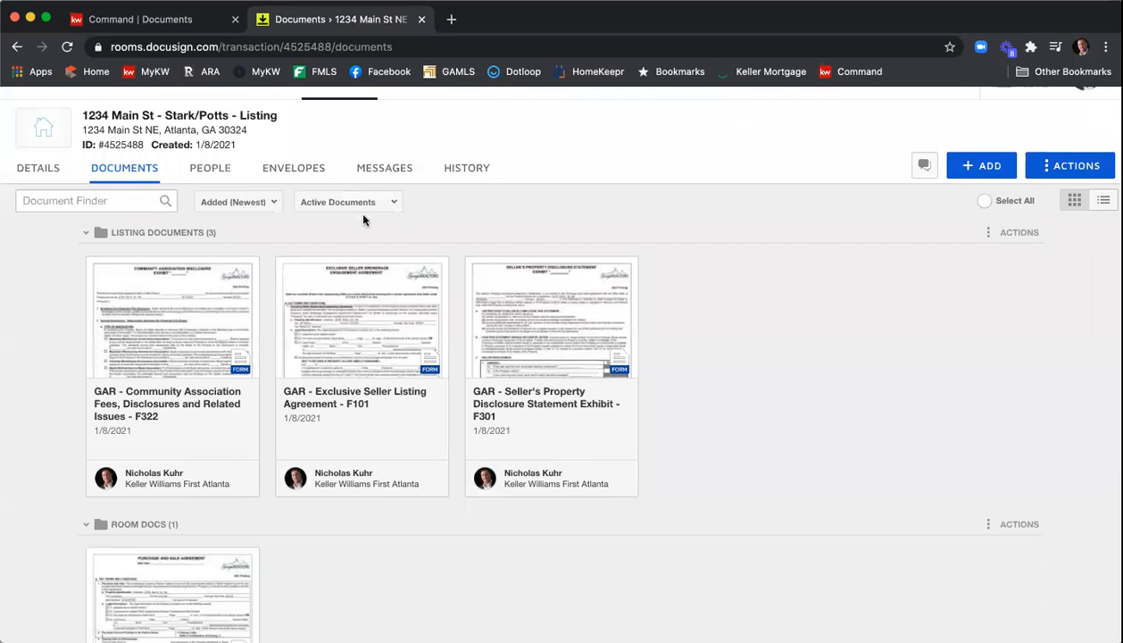
{"action": "left_click", "coordinate": [273, 202]}
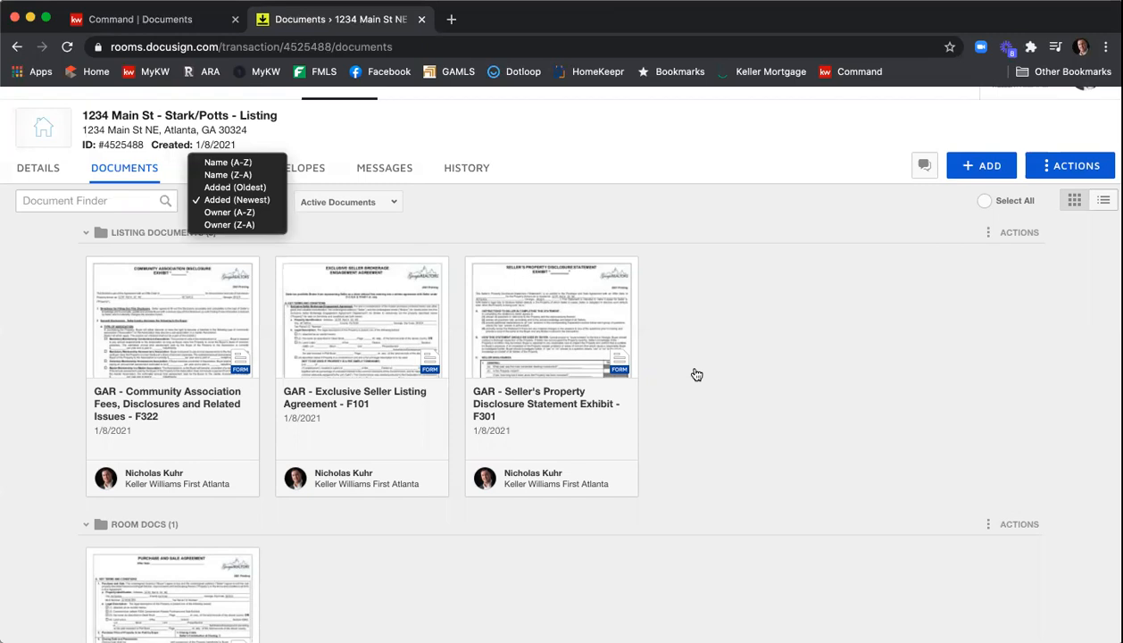
{"action": "left_click", "coordinate": [743, 374]}
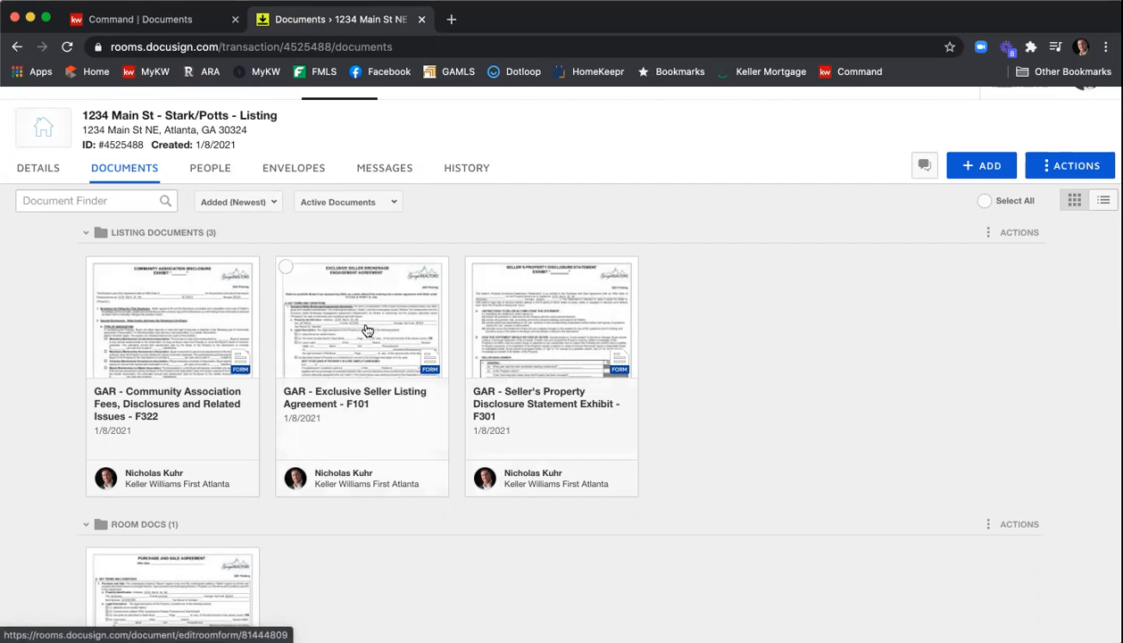
{"action": "left_click", "coordinate": [258, 207]}
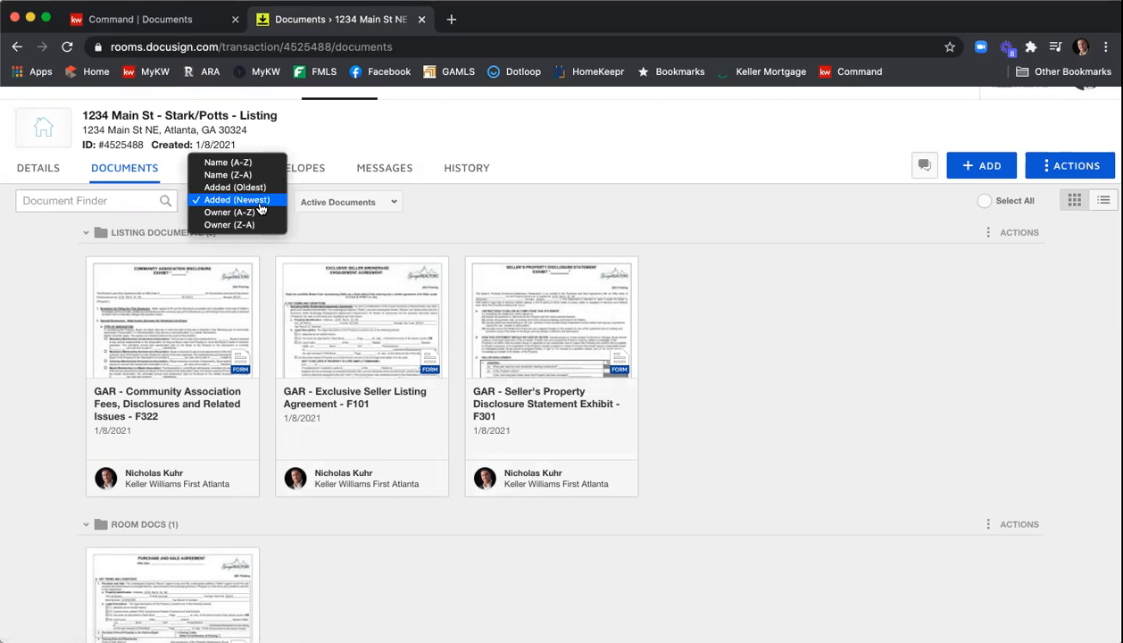
{"action": "left_click", "coordinate": [464, 223]}
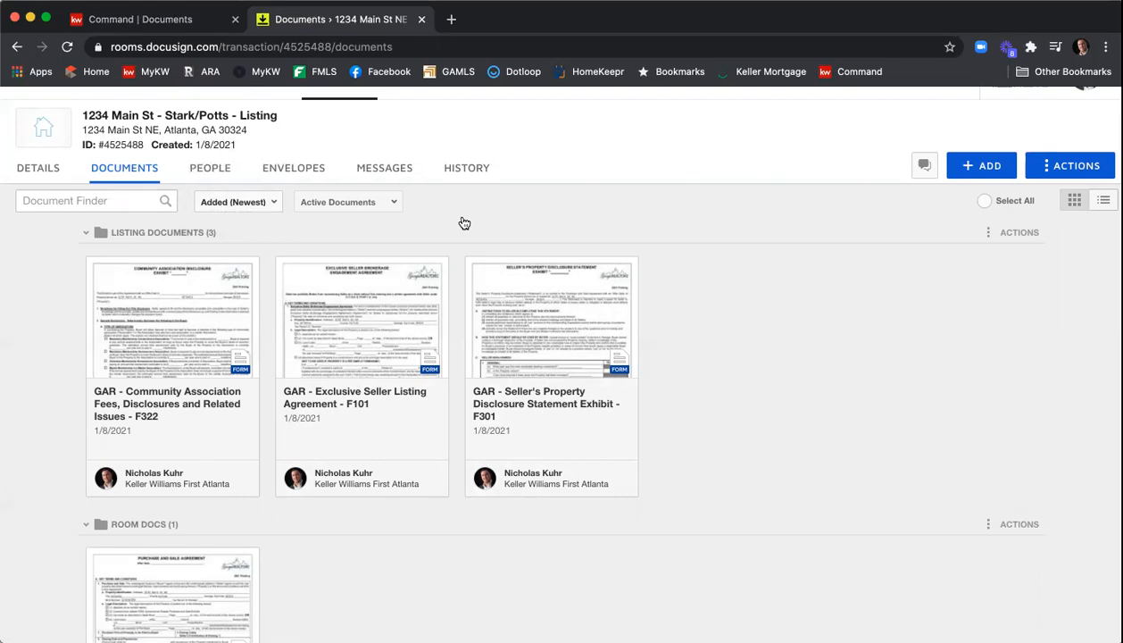
- Open the Exclusive Seller Listing Agreement - F101, enter the tax parcel ID number, and mark the legal description as attached exhibit
{"action": "left_click", "coordinate": [356, 310]}
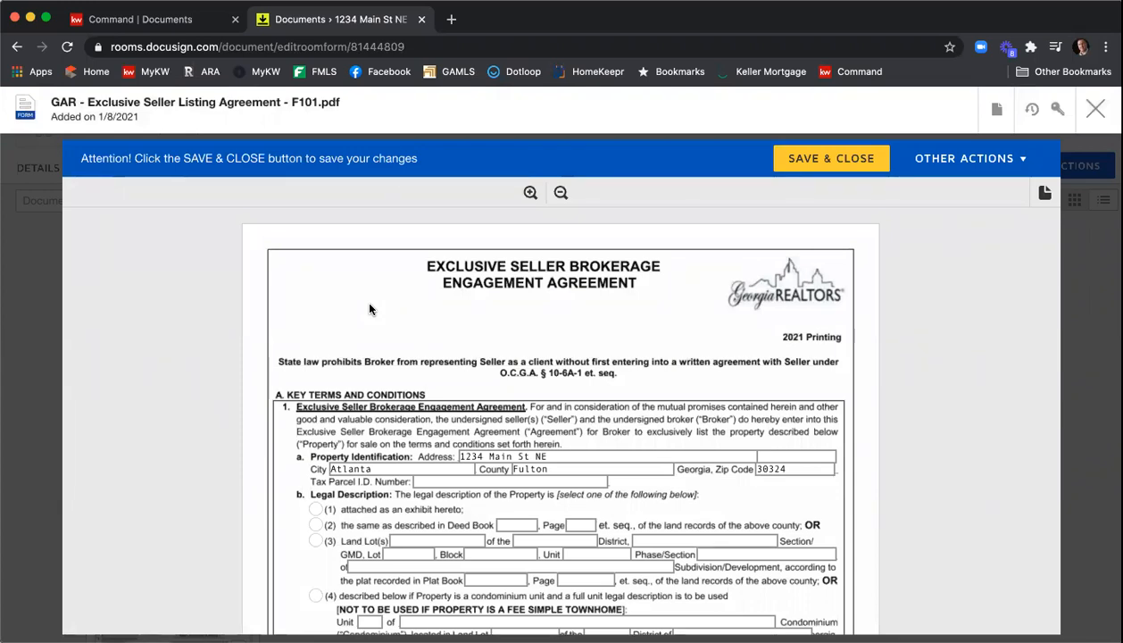
{"action": "scroll", "coordinate": [444, 312], "scroll_direction": "down", "scroll_amount": 3}
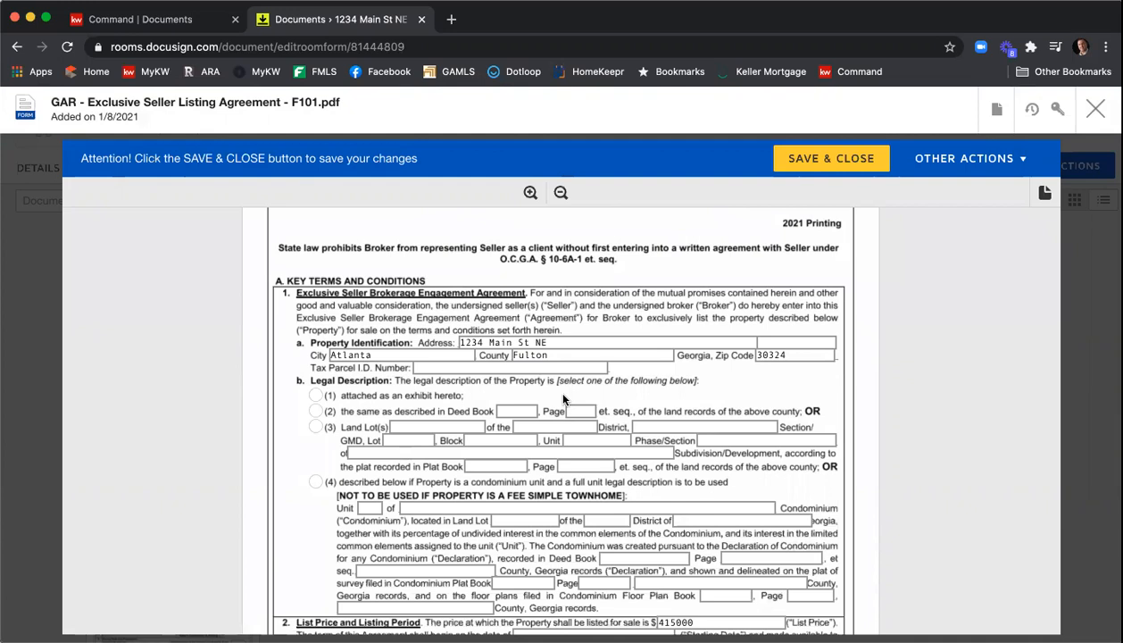
{"action": "left_click", "coordinate": [436, 367]}
{"action": "type", "text": "1"}
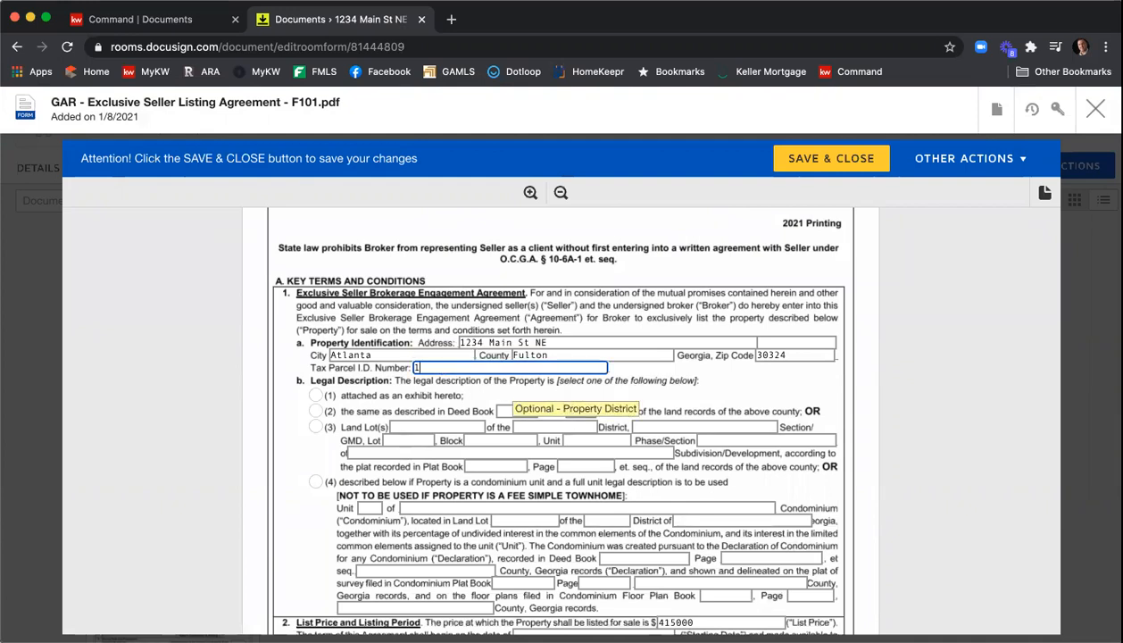
{"action": "type", "text": "23456789987"}
{"action": "scroll", "coordinate": [328, 362], "scroll_direction": "down", "scroll_amount": 1}
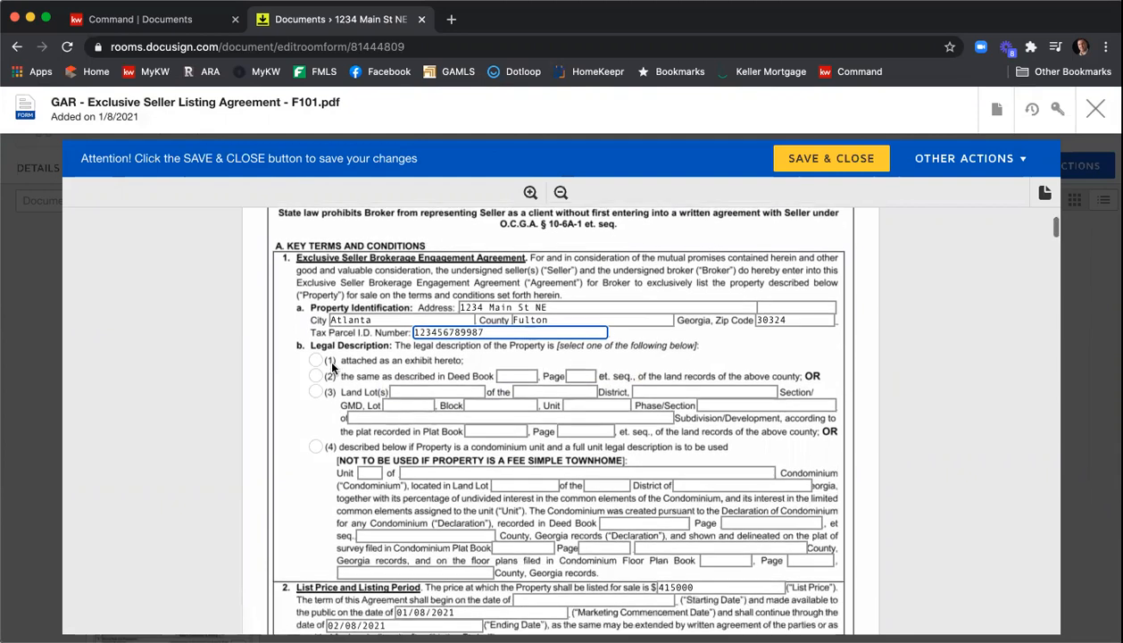
{"action": "left_click", "coordinate": [315, 357]}
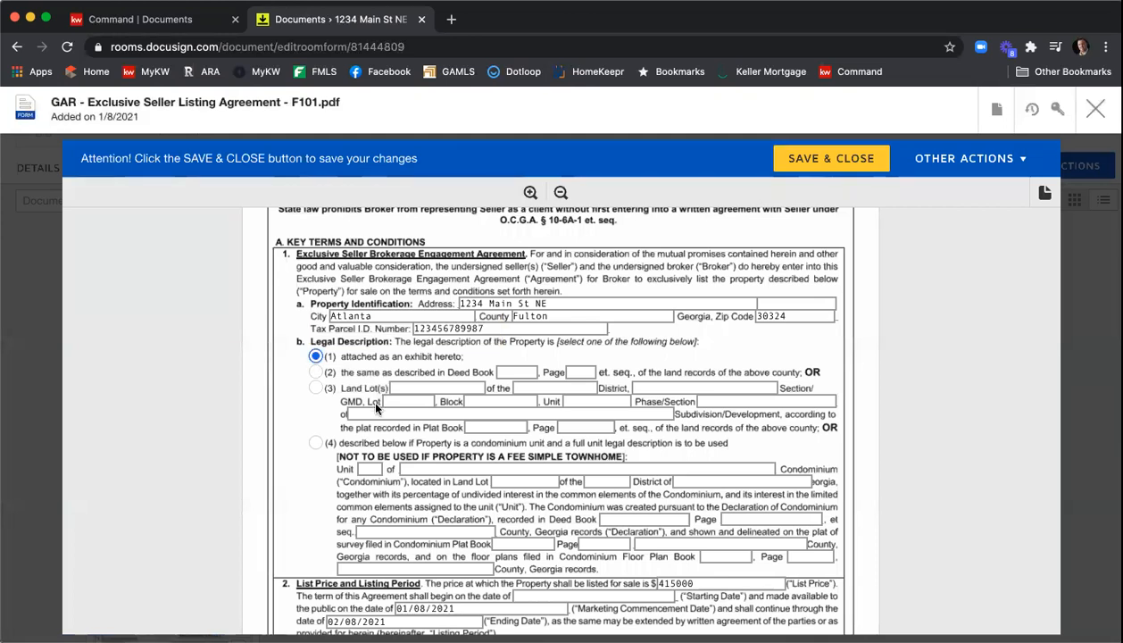
- Set the agreement's starting date to 01/08/2021
{"action": "scroll", "coordinate": [656, 343], "scroll_direction": "down", "scroll_amount": 5}
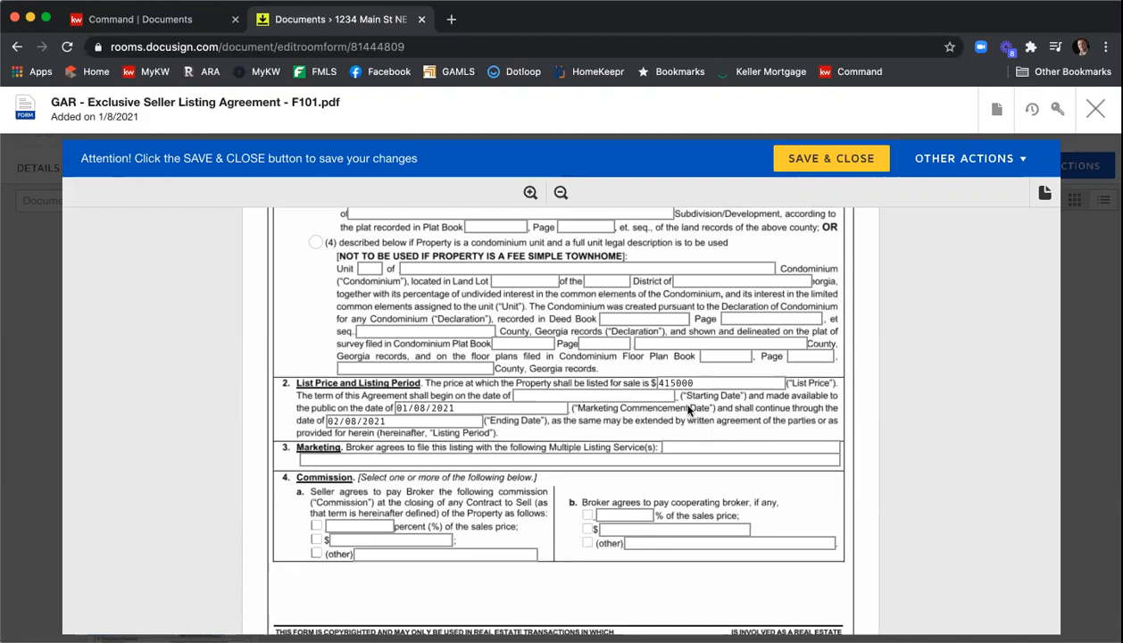
{"action": "left_click", "coordinate": [551, 399]}
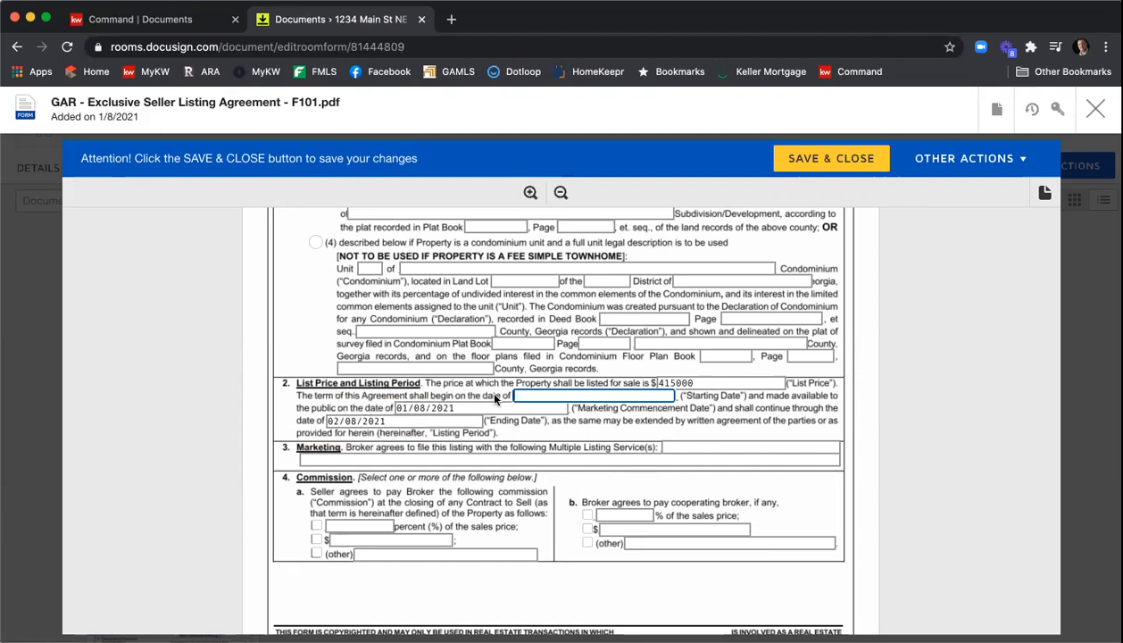
{"action": "type", "text": "1/08/2021"}
{"action": "left_click", "coordinate": [515, 396]}
{"action": "type", "text": "0"}
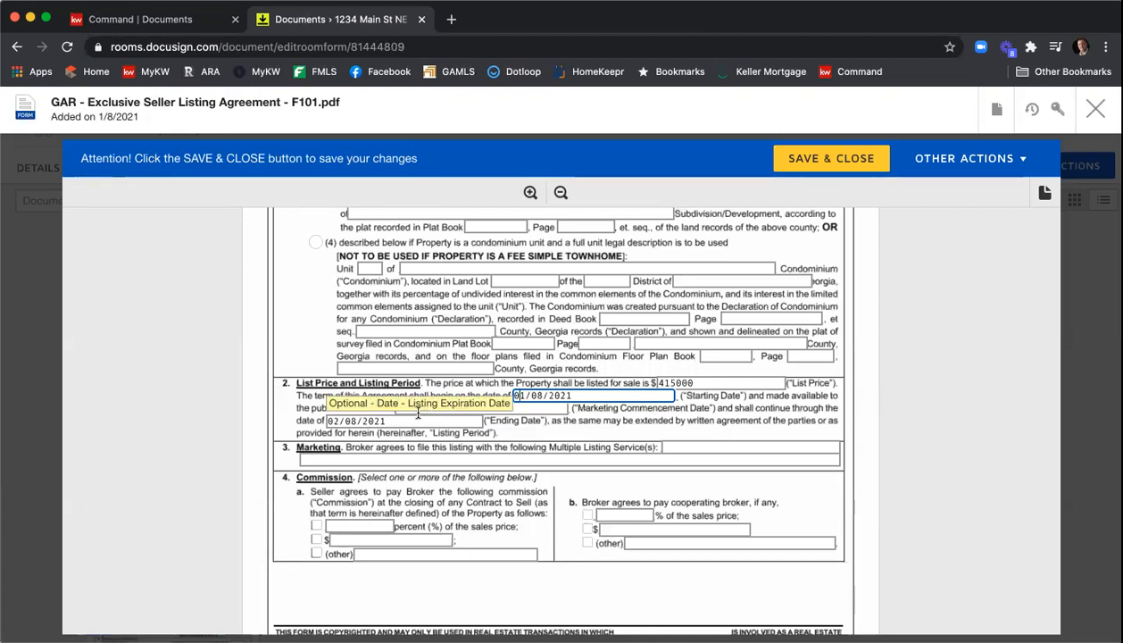
- Enter FMLS, GAMLS, & KWLS as the multiple listing services for marketing
{"action": "left_click", "coordinate": [715, 446]}
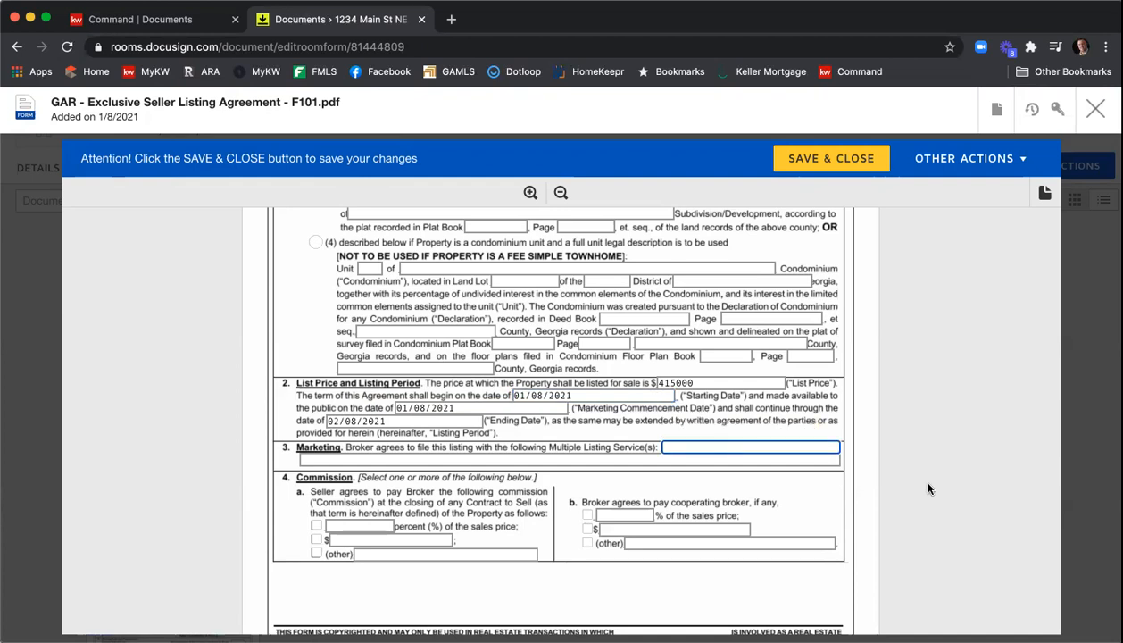
{"action": "type", "text": "K"}
{"action": "key", "text": "BackSpace"}
{"action": "type", "text": "FMLS, GAMLS, & KWLS"}
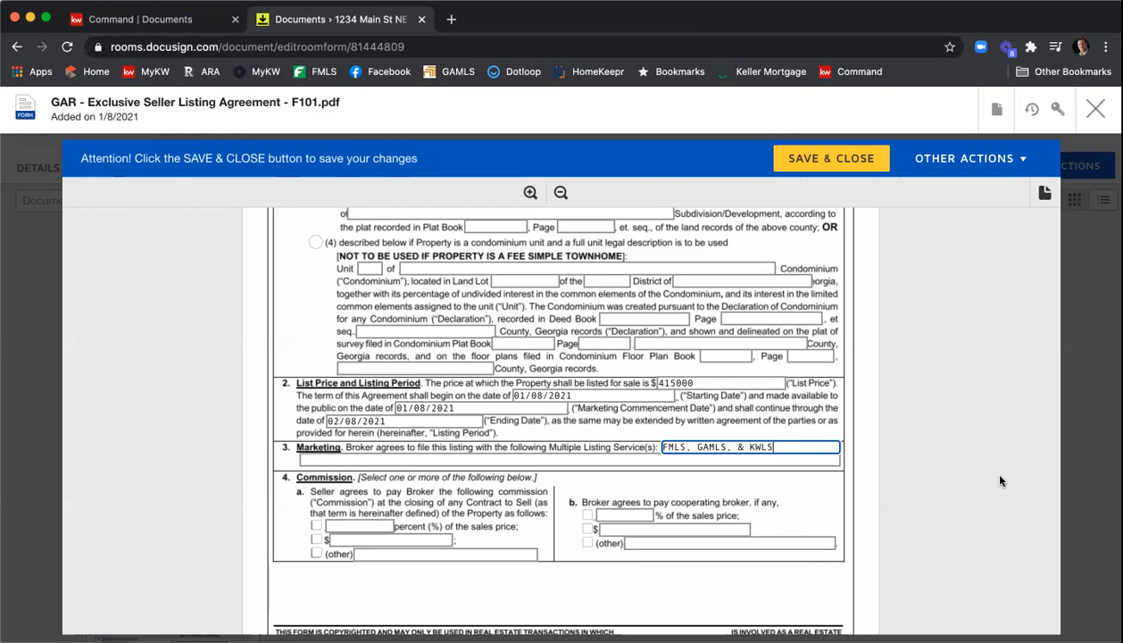
- Set the seller's broker commission to 6 percent and the cooperating broker commission to 3 percent of the sales price
{"action": "scroll", "coordinate": [999, 485], "scroll_direction": "down", "scroll_amount": 3}
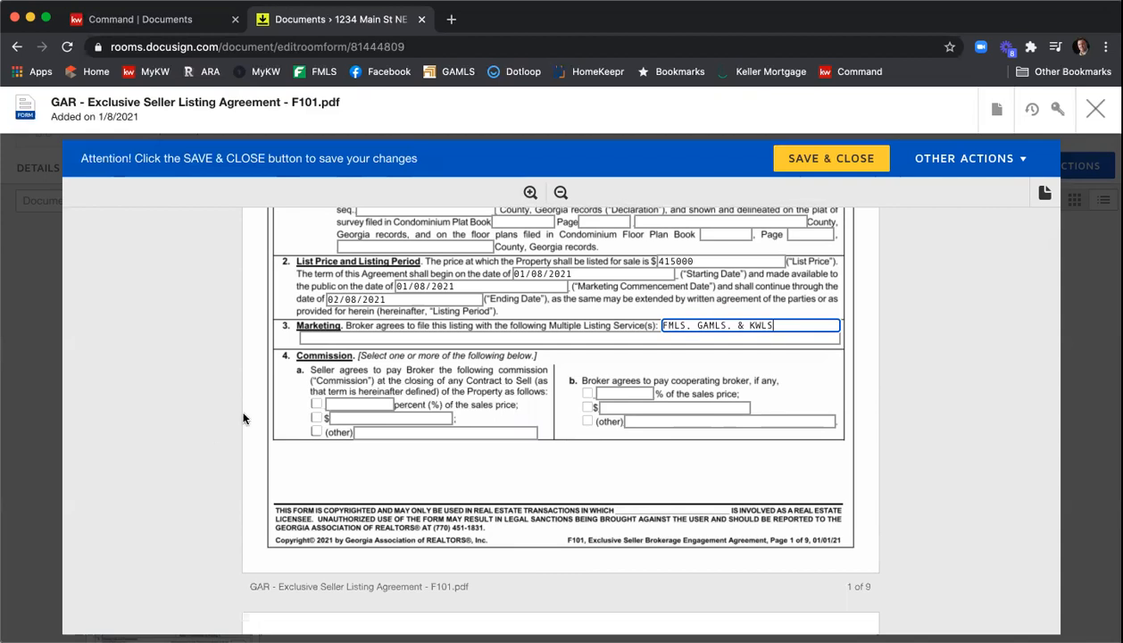
{"action": "left_click", "coordinate": [316, 403]}
{"action": "left_click", "coordinate": [353, 403]}
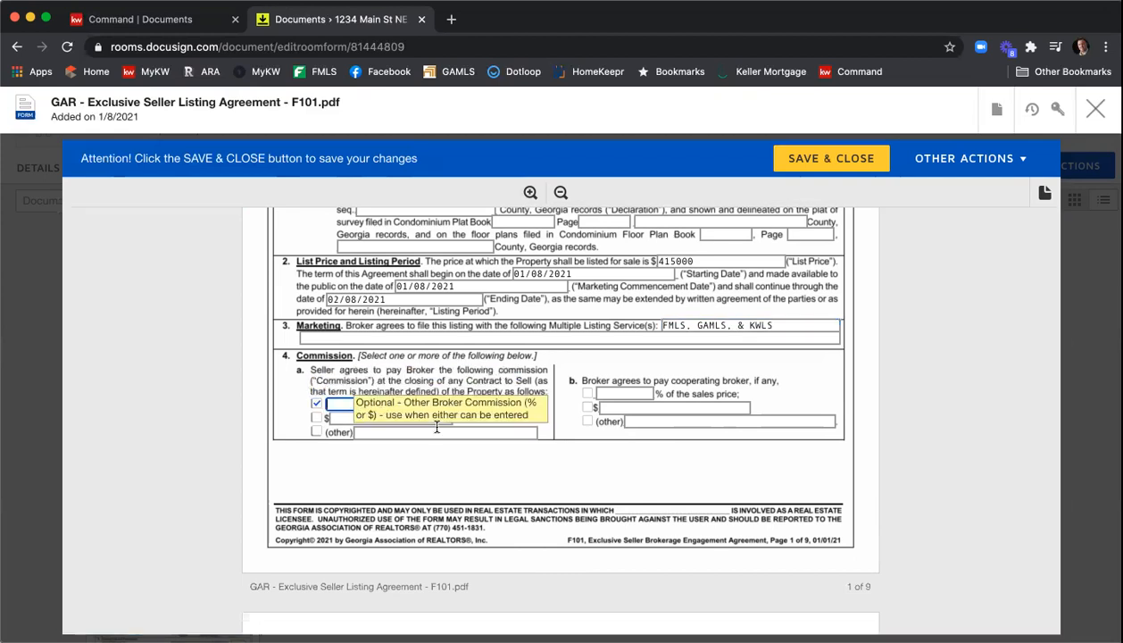
{"action": "type", "text": "6"}
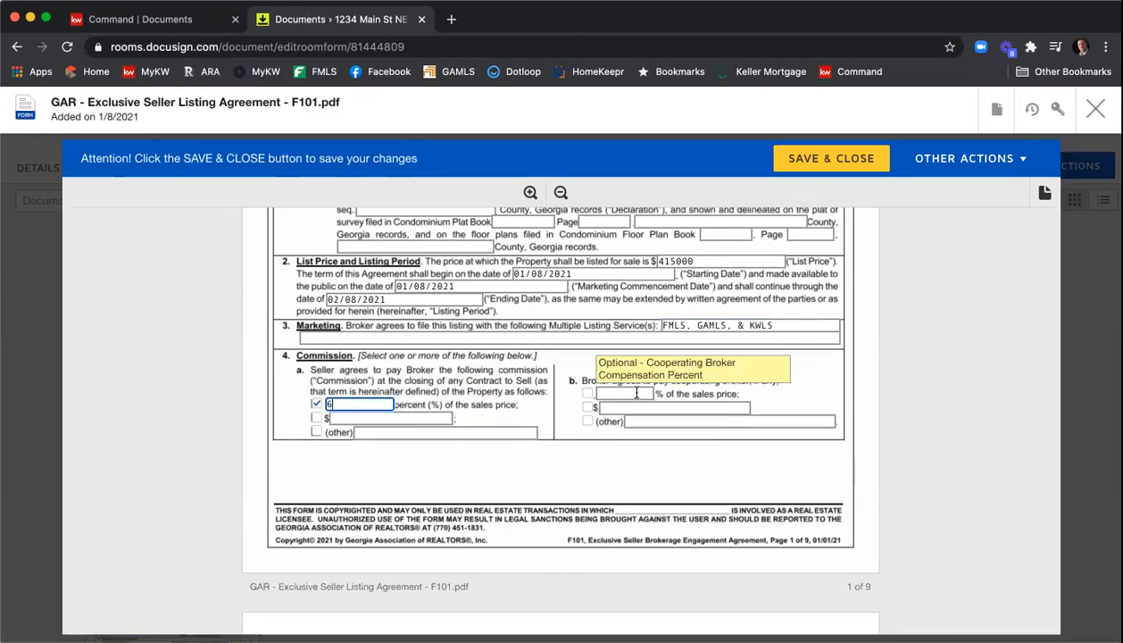
{"action": "left_click", "coordinate": [596, 393]}
{"action": "type", "text": "3"}
{"action": "left_click", "coordinate": [931, 401]}
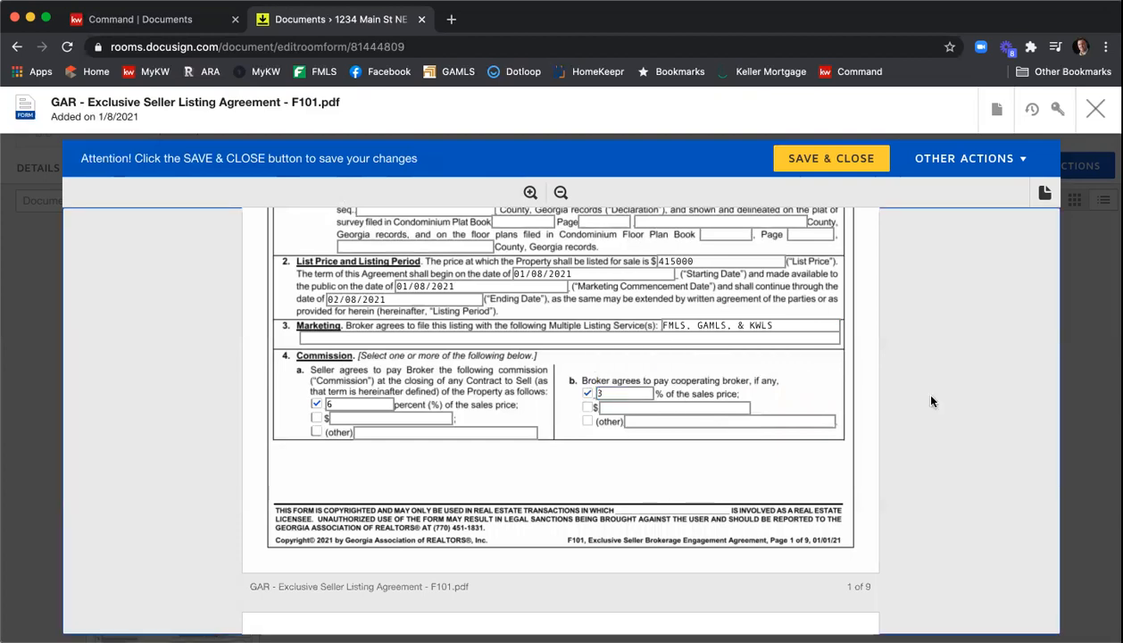
- Set the protected period to 90 days
{"action": "scroll", "coordinate": [950, 411], "scroll_direction": "down", "scroll_amount": 3}
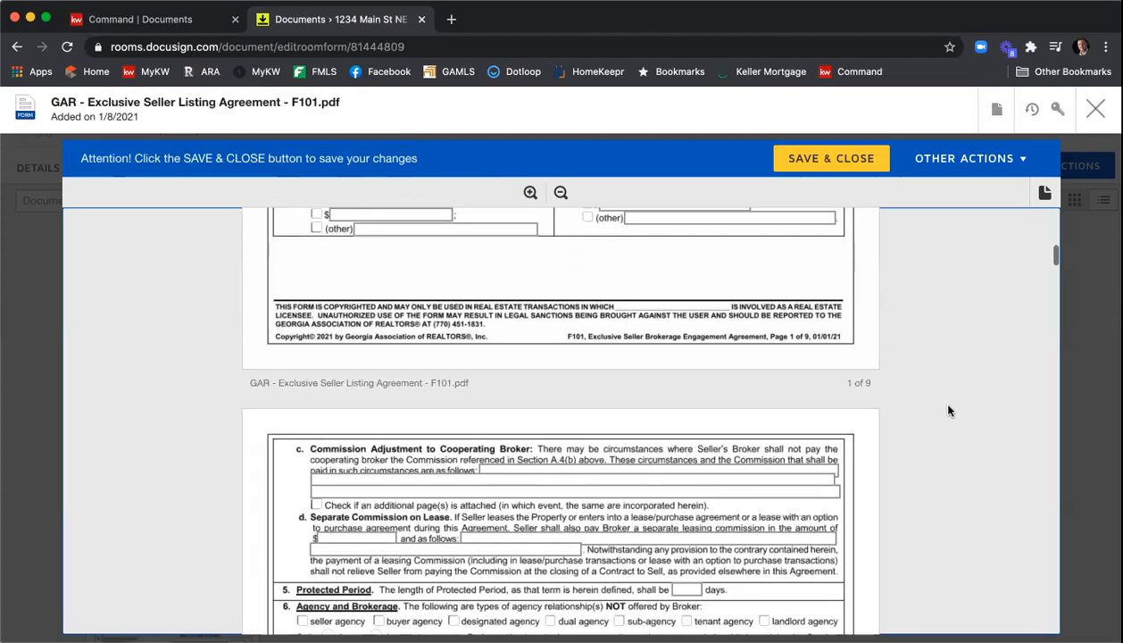
{"action": "scroll", "coordinate": [948, 410], "scroll_direction": "down", "scroll_amount": 2}
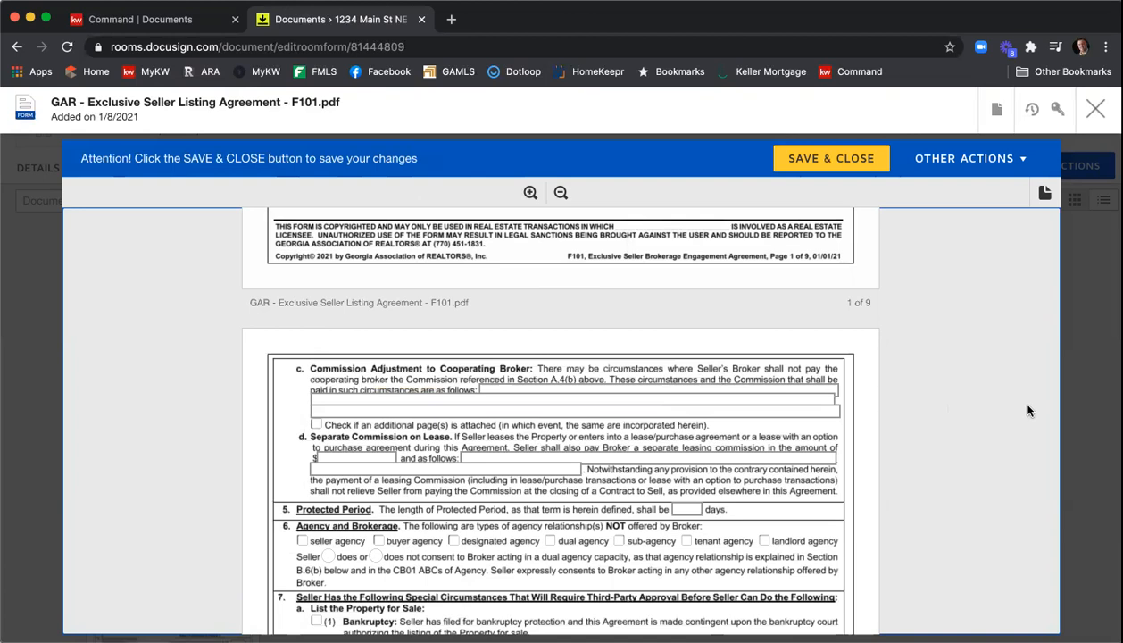
{"action": "scroll", "coordinate": [1009, 397], "scroll_direction": "down", "scroll_amount": 2}
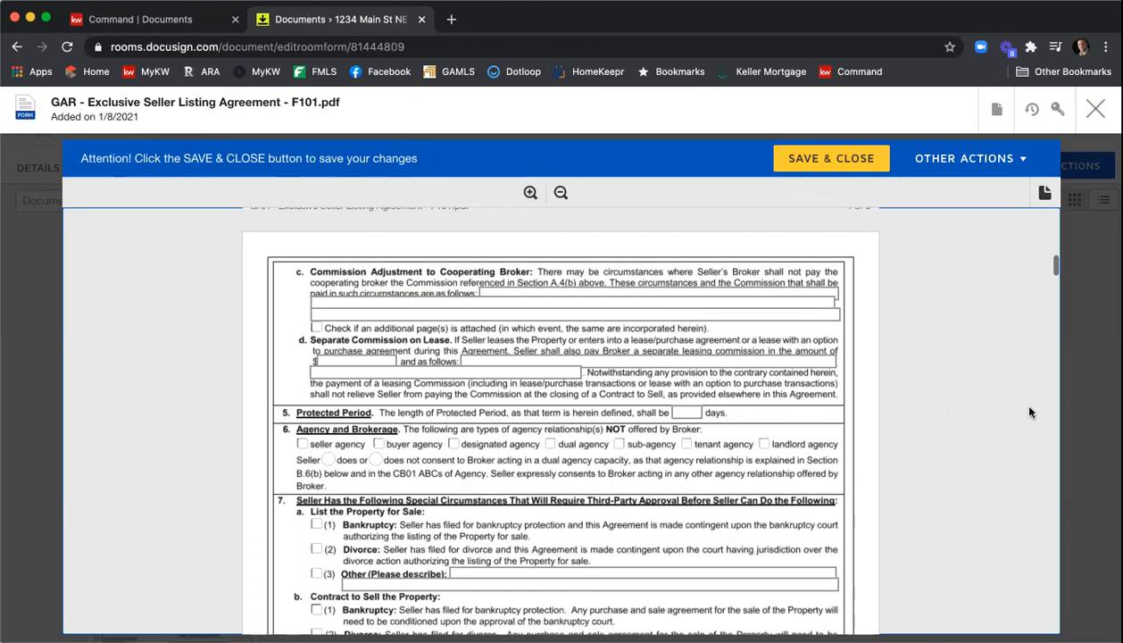
{"action": "left_click", "coordinate": [692, 410]}
{"action": "type", "text": "90"}
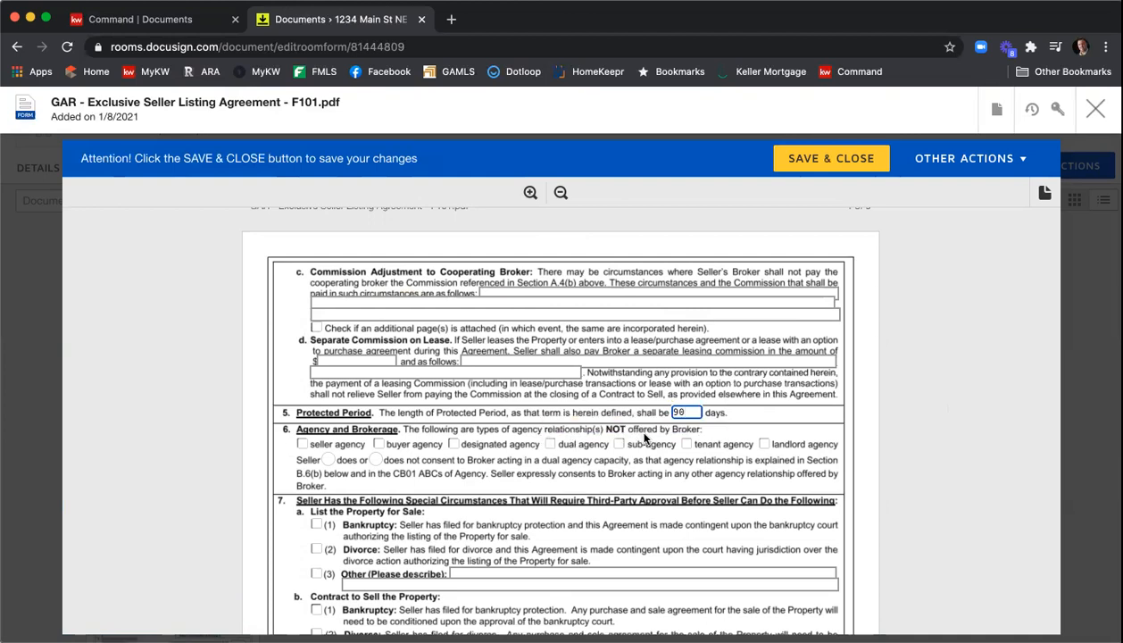
- Mark dual agency and sub-agency as not offered, and choose that the seller does authorize negotiation assistance
{"action": "left_click", "coordinate": [618, 443]}
{"action": "left_click", "coordinate": [550, 444]}
{"action": "scroll", "coordinate": [546, 421], "scroll_direction": "down", "scroll_amount": 3}
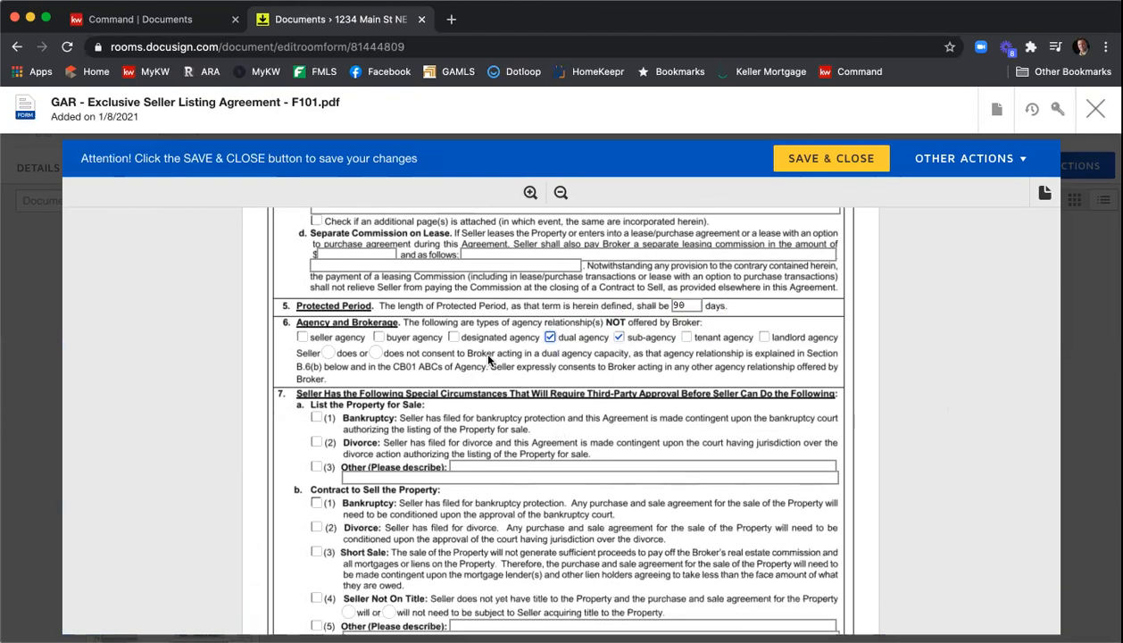
{"action": "scroll", "coordinate": [665, 357], "scroll_direction": "down", "scroll_amount": 2}
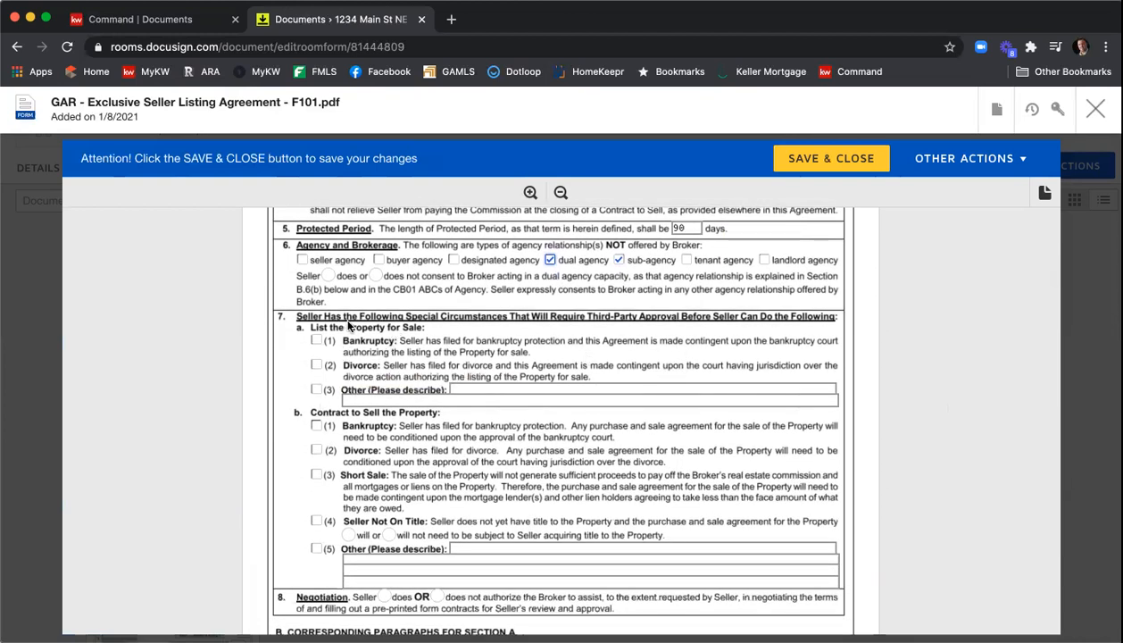
{"action": "scroll", "coordinate": [558, 343], "scroll_direction": "down", "scroll_amount": 4}
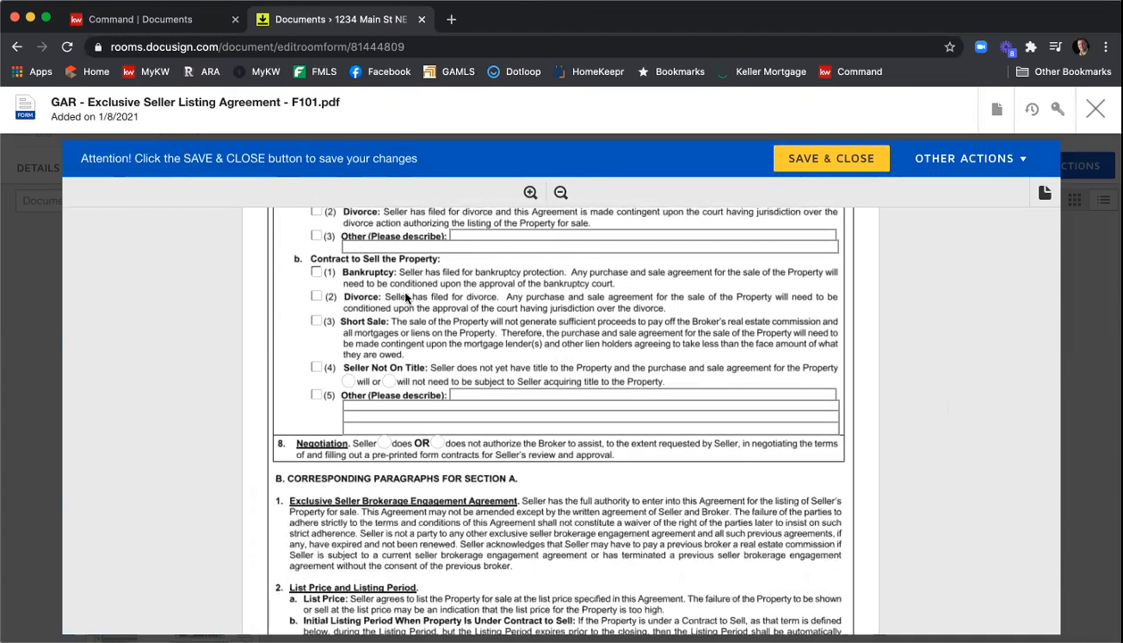
{"action": "scroll", "coordinate": [398, 297], "scroll_direction": "down", "scroll_amount": 2}
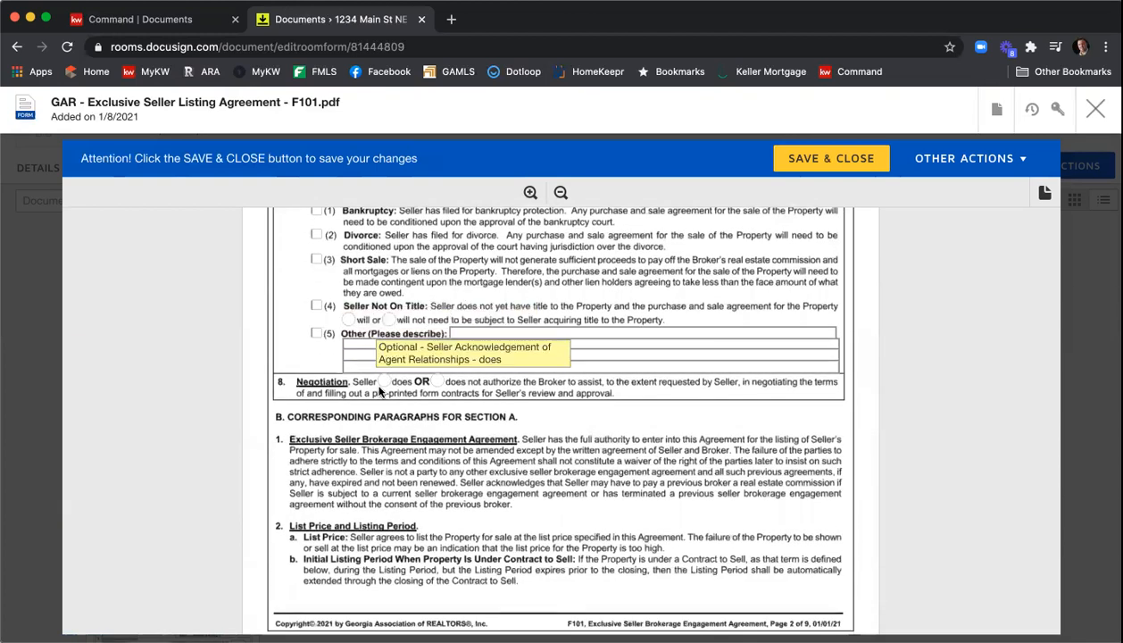
{"action": "left_click", "coordinate": [382, 384]}
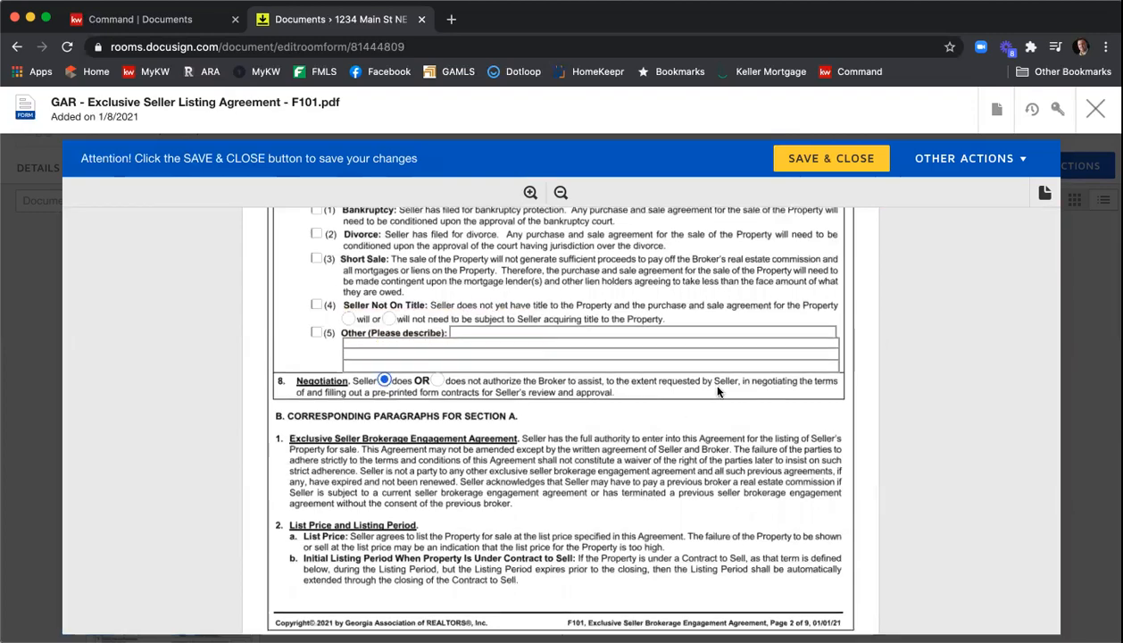
- Mark brochures GAR CB01, CB04 and CB07 as received by the seller in the F101 brochures section
{"action": "scroll", "coordinate": [717, 390], "scroll_direction": "down", "scroll_amount": 6}
{"action": "scroll", "coordinate": [717, 390], "scroll_direction": "down", "scroll_amount": 15}
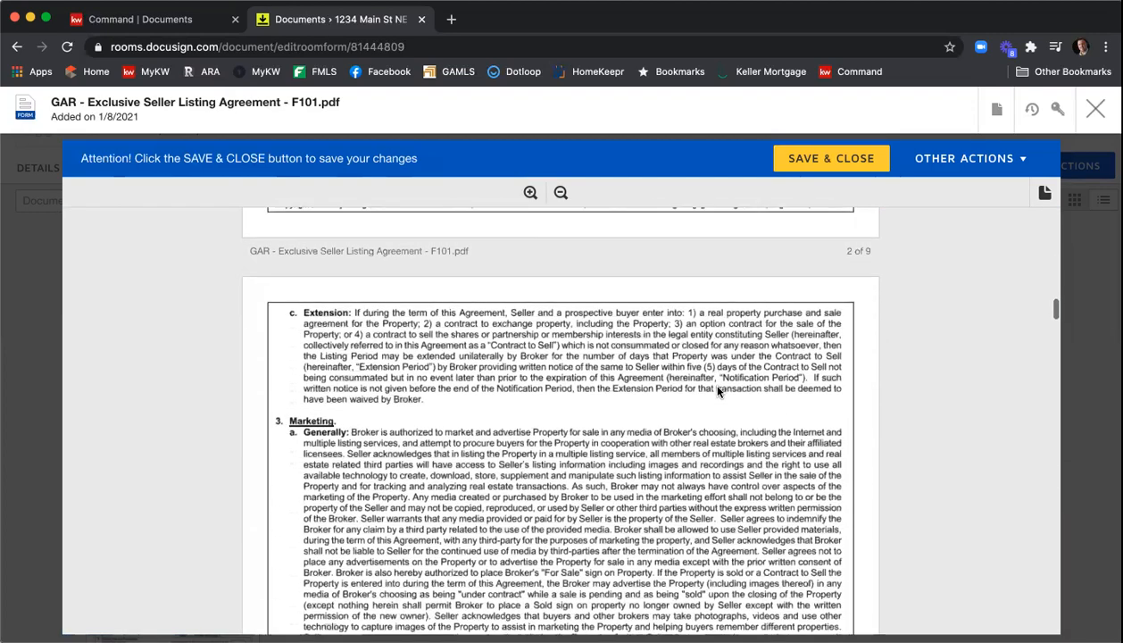
{"action": "scroll", "coordinate": [717, 390], "scroll_direction": "down", "scroll_amount": 15}
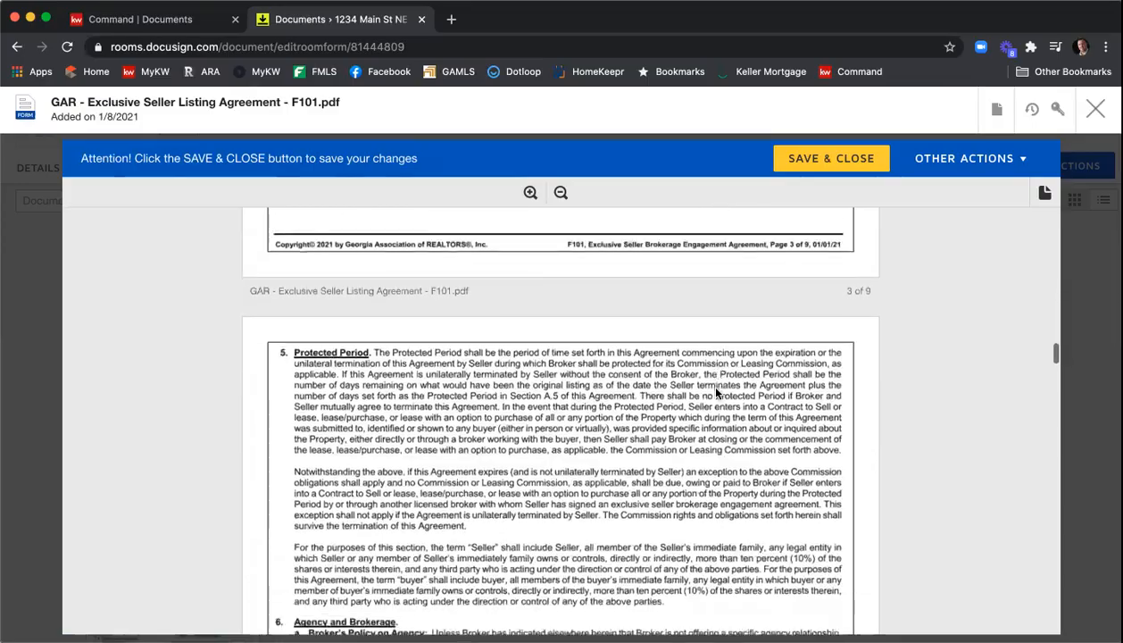
{"action": "scroll", "coordinate": [717, 390], "scroll_direction": "down", "scroll_amount": 15}
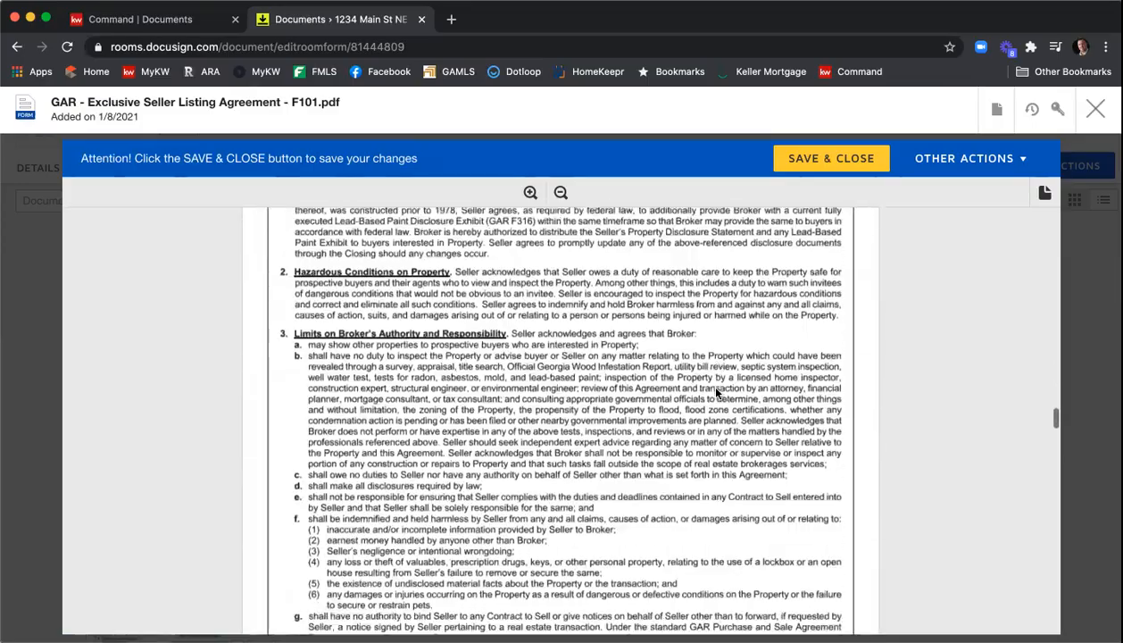
{"action": "scroll", "coordinate": [715, 391], "scroll_direction": "down", "scroll_amount": 15}
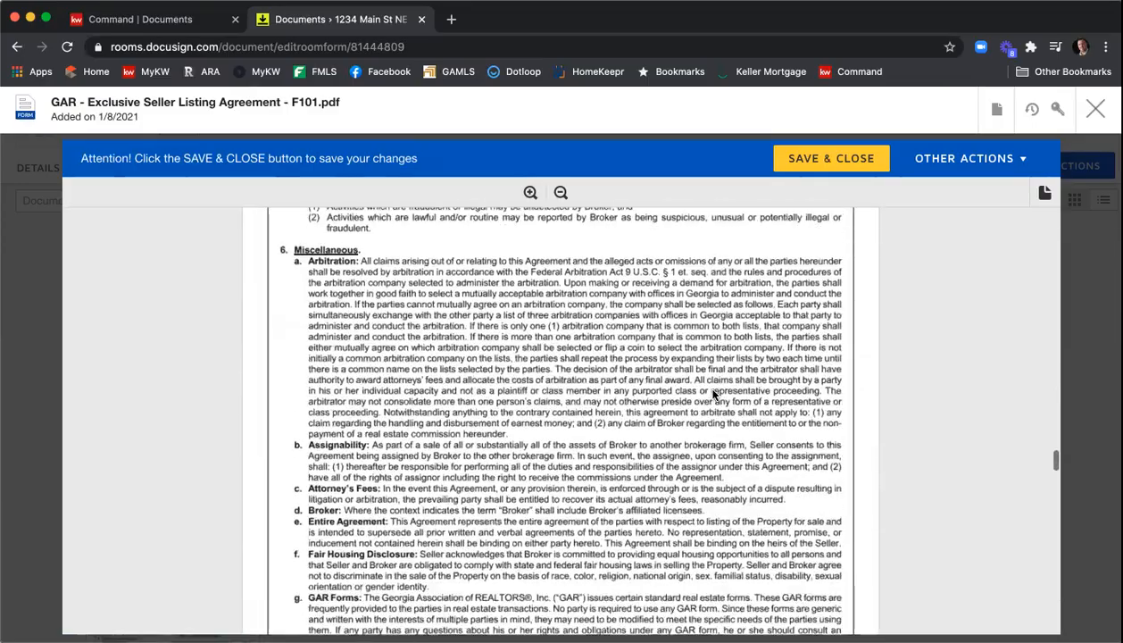
{"action": "scroll", "coordinate": [713, 393], "scroll_direction": "down", "scroll_amount": 15}
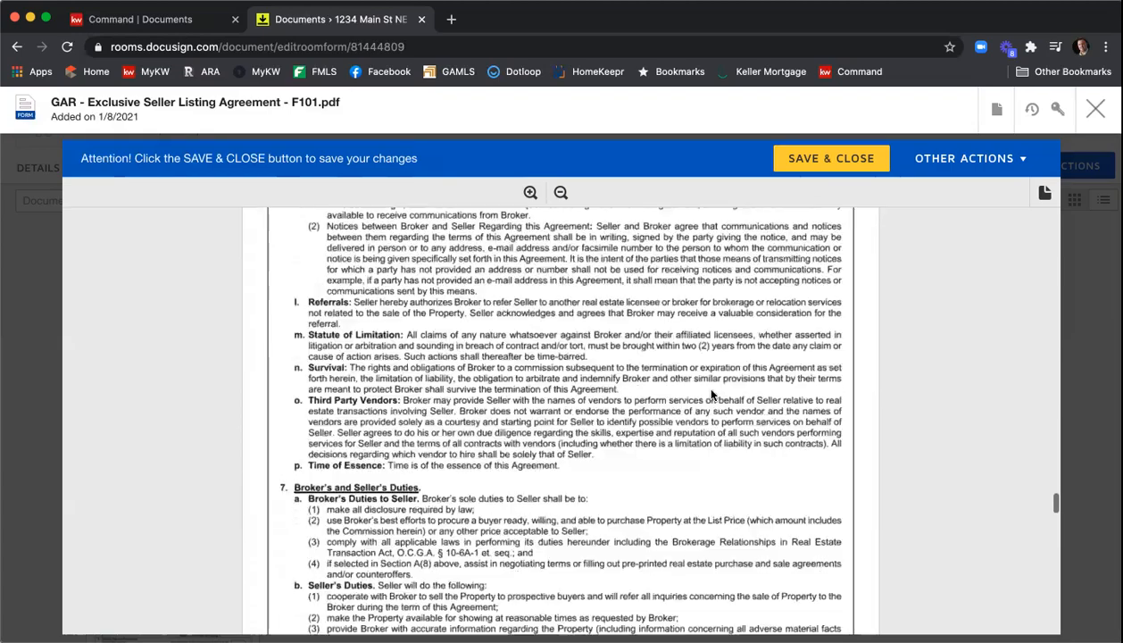
{"action": "scroll", "coordinate": [711, 394], "scroll_direction": "down", "scroll_amount": 15}
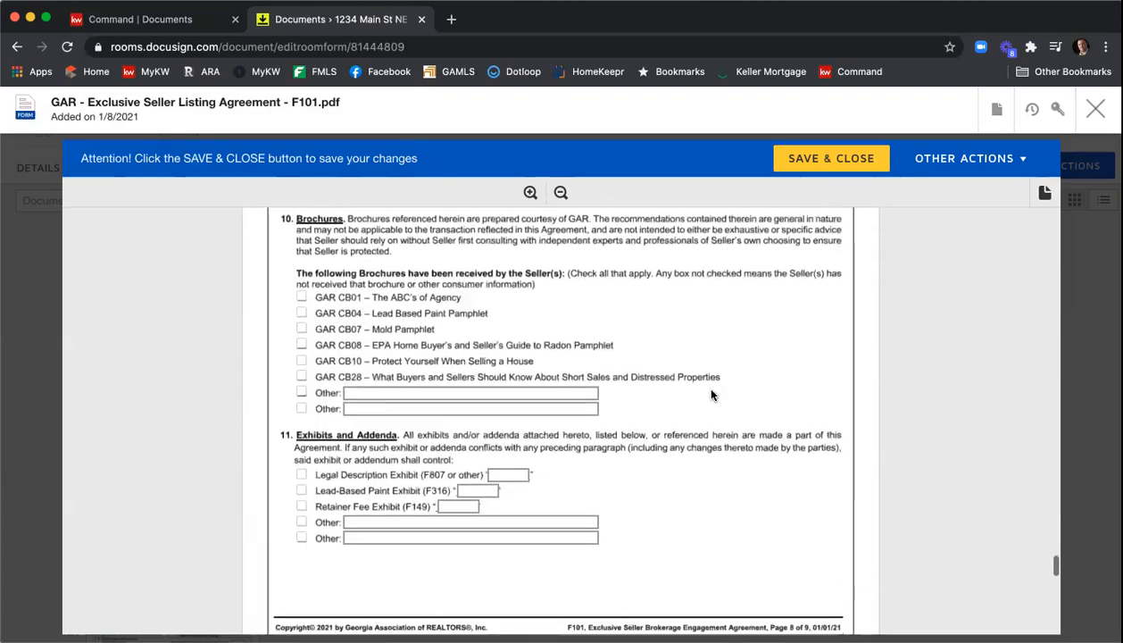
{"action": "scroll", "coordinate": [711, 393], "scroll_direction": "up", "scroll_amount": 1}
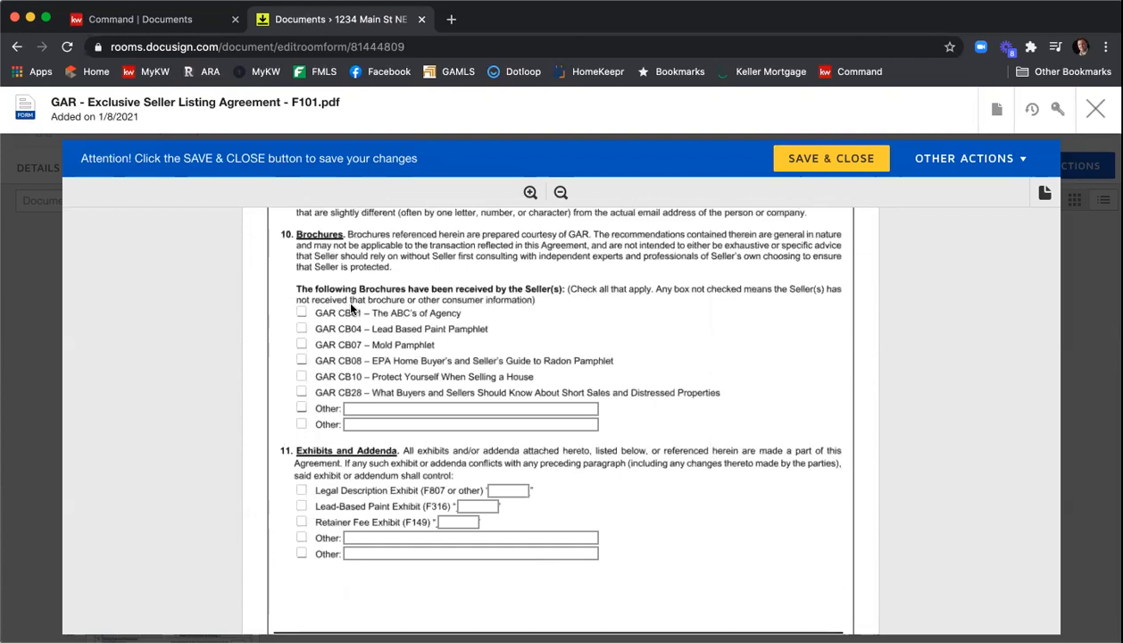
{"action": "left_click", "coordinate": [300, 313]}
{"action": "left_click", "coordinate": [300, 330]}
{"action": "left_click", "coordinate": [301, 344]}
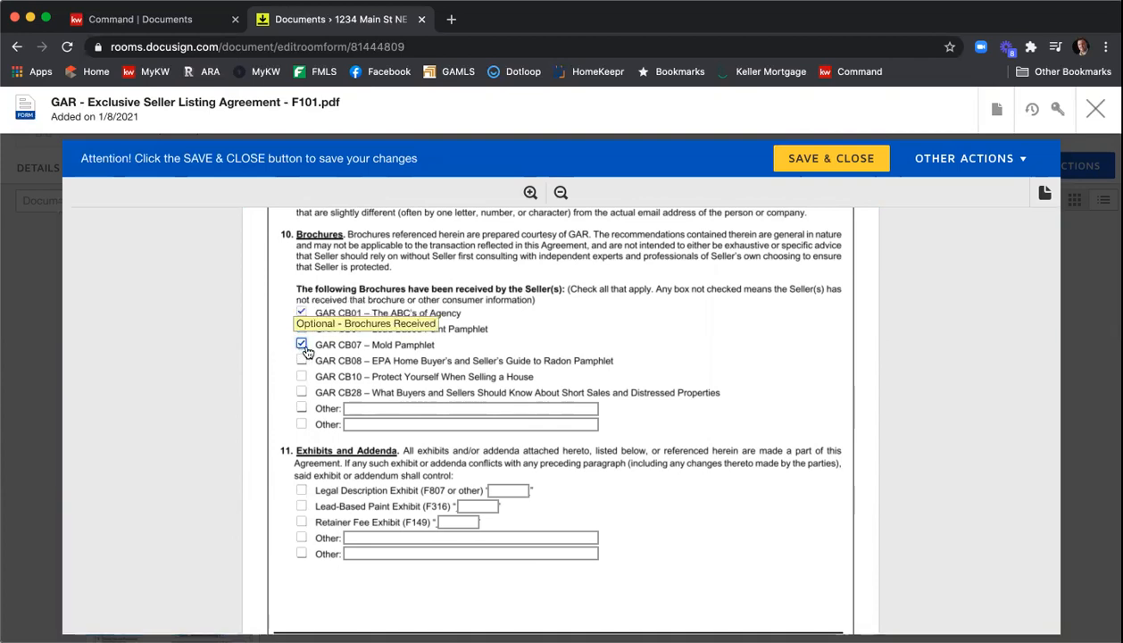
- Check the Legal Description Exhibit (F807) under exhibits and addenda and label it exhibit A
{"action": "scroll", "coordinate": [595, 354], "scroll_direction": "down", "scroll_amount": 2}
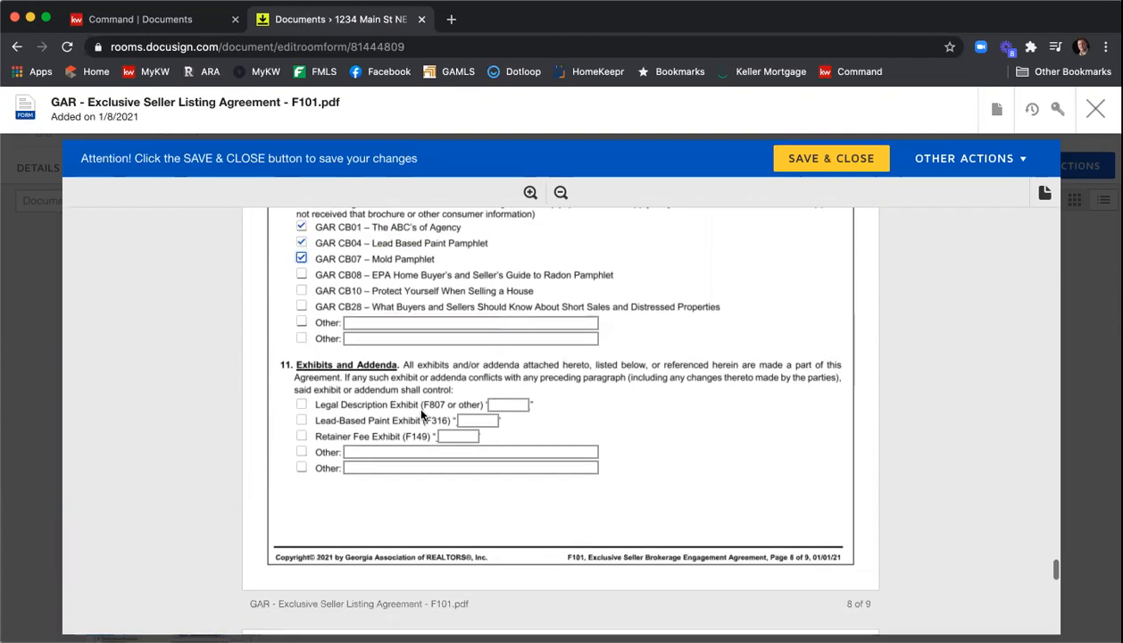
{"action": "left_click", "coordinate": [301, 404]}
{"action": "left_click", "coordinate": [492, 404]}
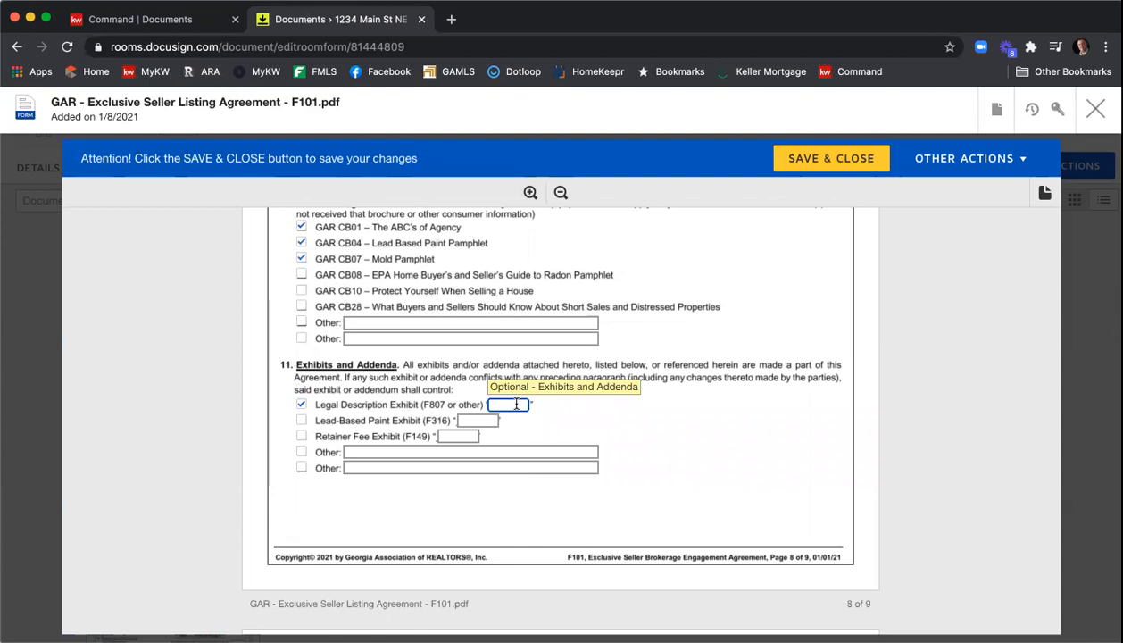
{"action": "type", "text": "A"}
- Enter sample special stipulations text: "Type it in here.", "You can some more", and "More" lines
{"action": "scroll", "coordinate": [765, 355], "scroll_direction": "down", "scroll_amount": 5}
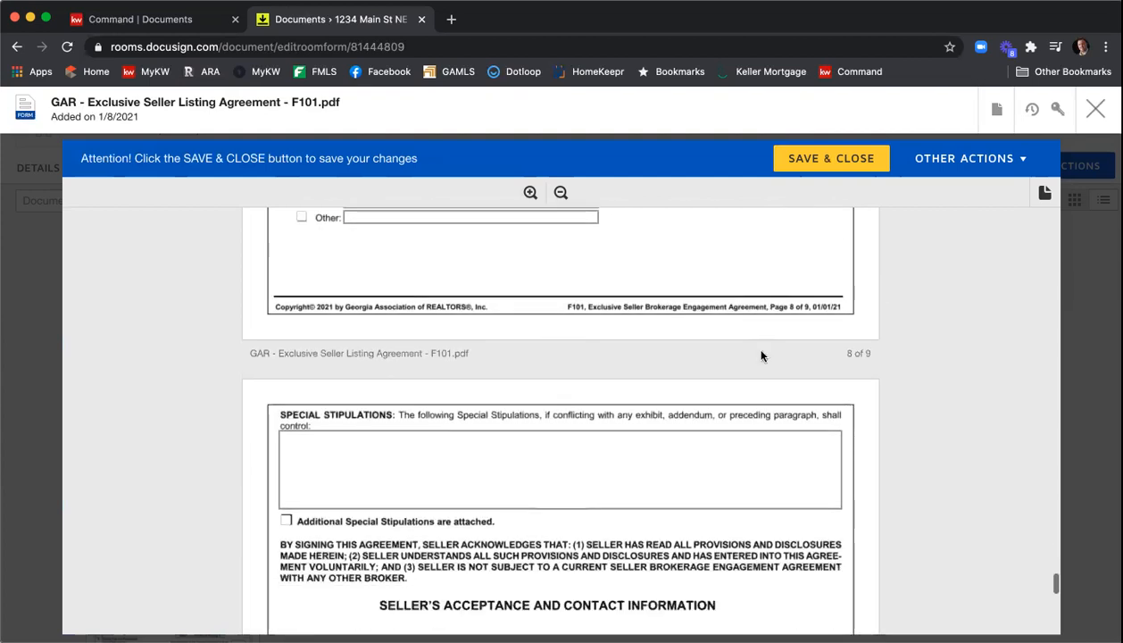
{"action": "left_click", "coordinate": [445, 324]}
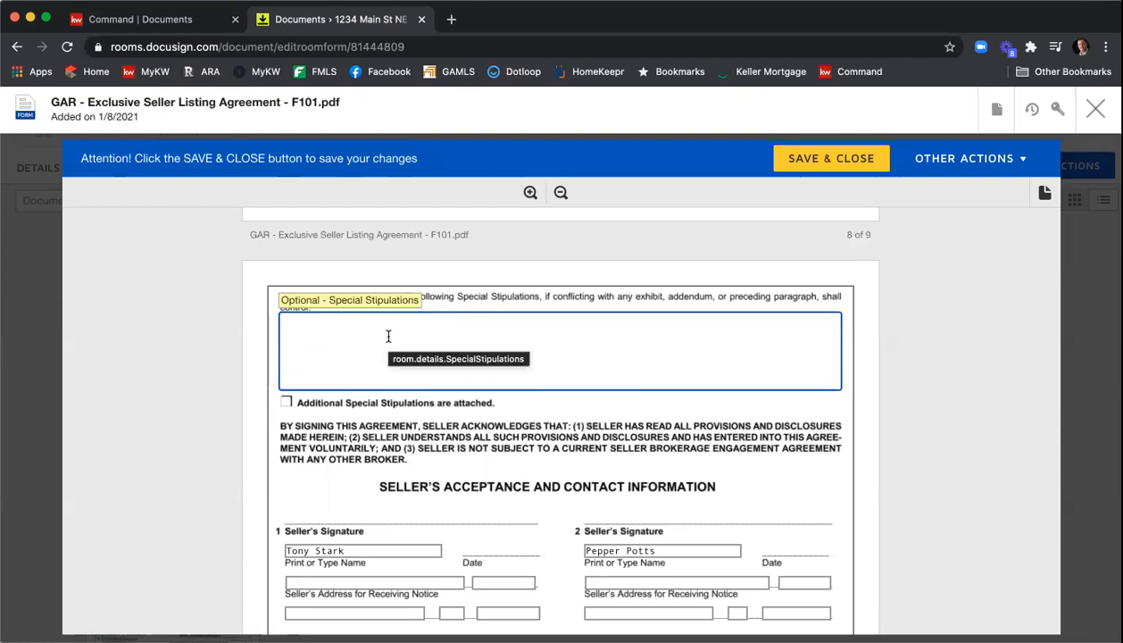
{"action": "type", "text": "Type i"}
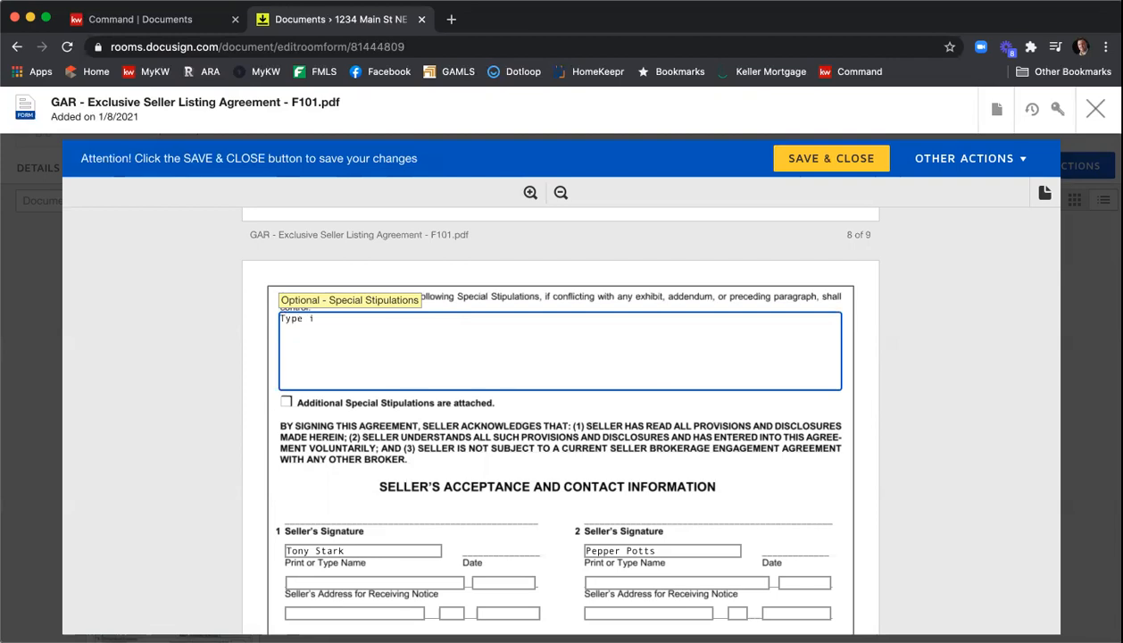
{"action": "type", "text": "t in here."}
{"action": "key", "text": "Return"}
{"action": "type", "text": "You can some more"}
{"action": "key", "text": "Return"}
{"action": "type", "text": "More"}
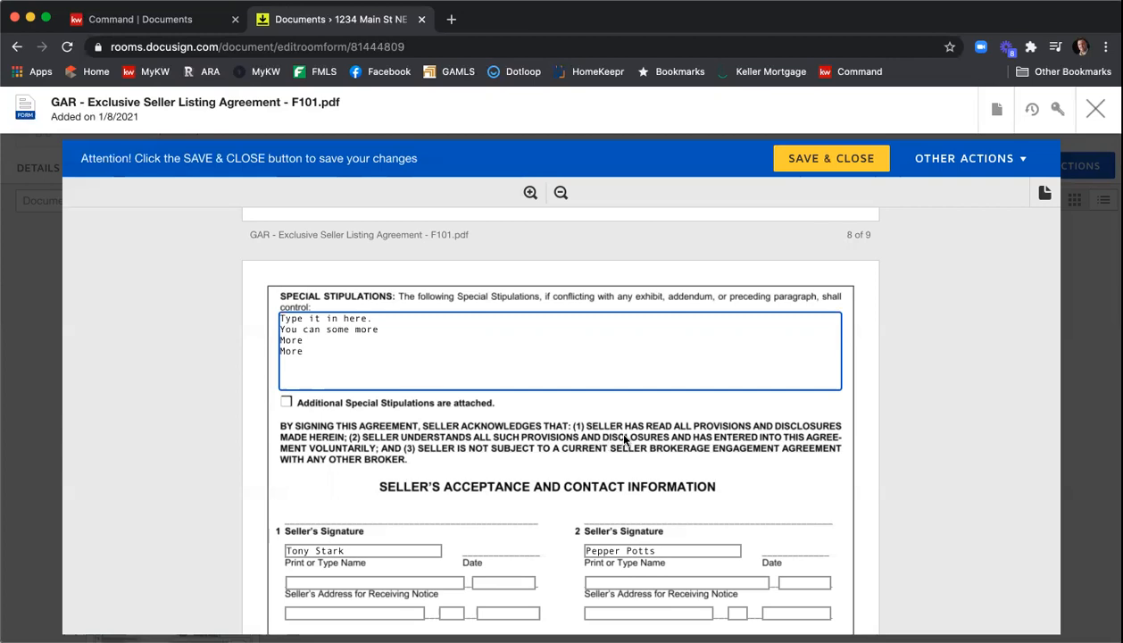
- Enter KWFA01 as the MLS office code and H-33313 as the brokerage firm license number
{"action": "scroll", "coordinate": [715, 403], "scroll_direction": "down", "scroll_amount": 3}
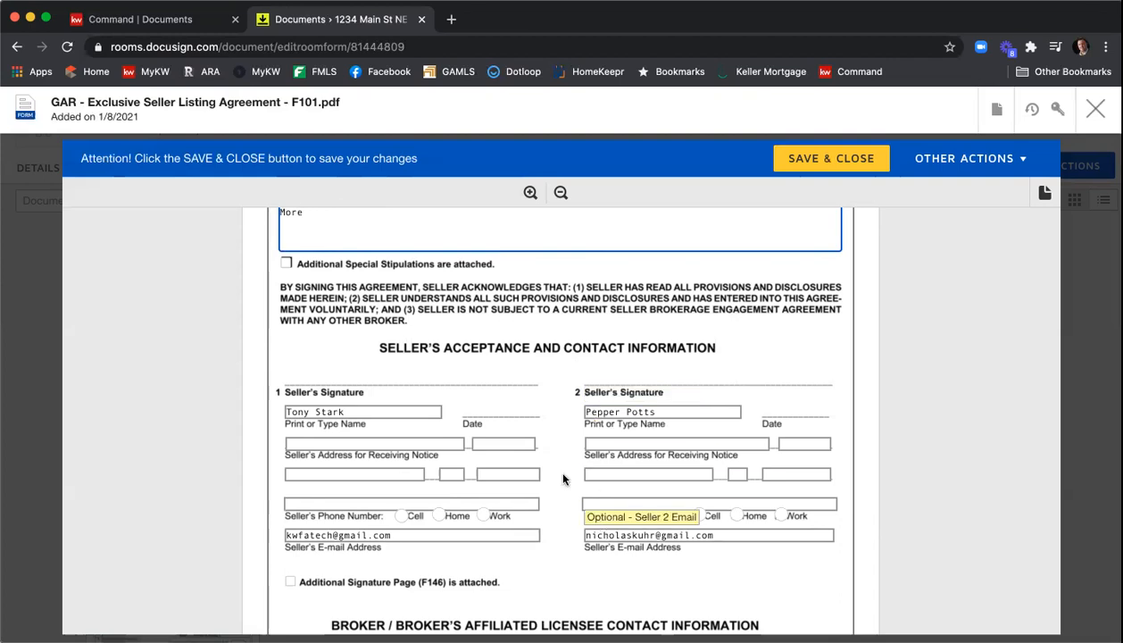
{"action": "scroll", "coordinate": [549, 415], "scroll_direction": "down", "scroll_amount": 8}
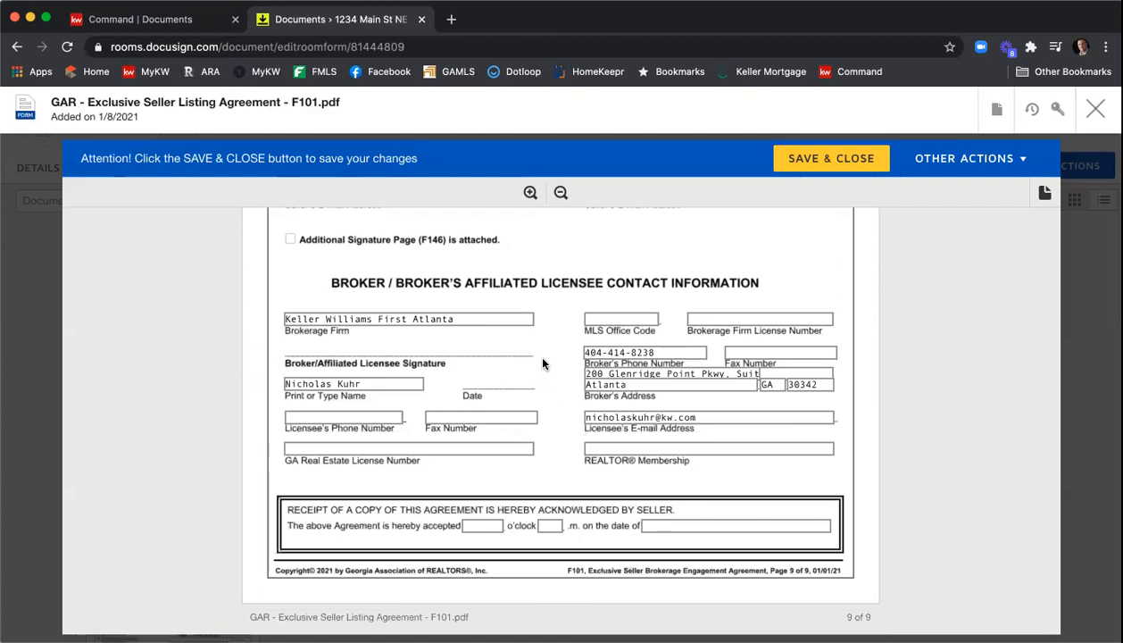
{"action": "left_click", "coordinate": [624, 319]}
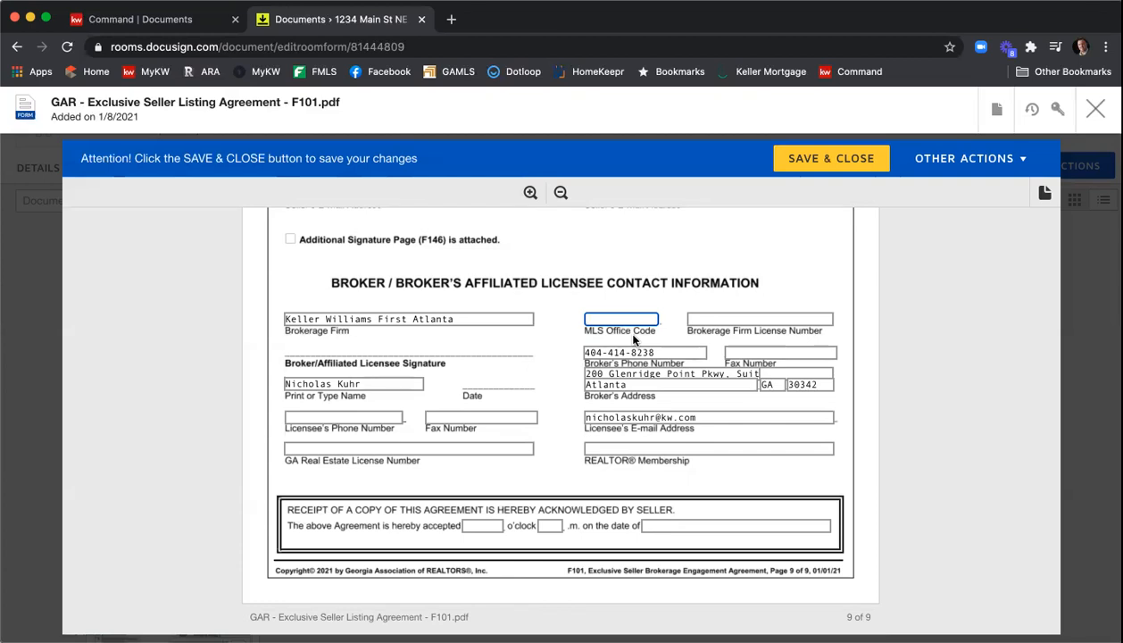
{"action": "type", "text": "KWFA01"}
{"action": "key", "text": "Tab"}
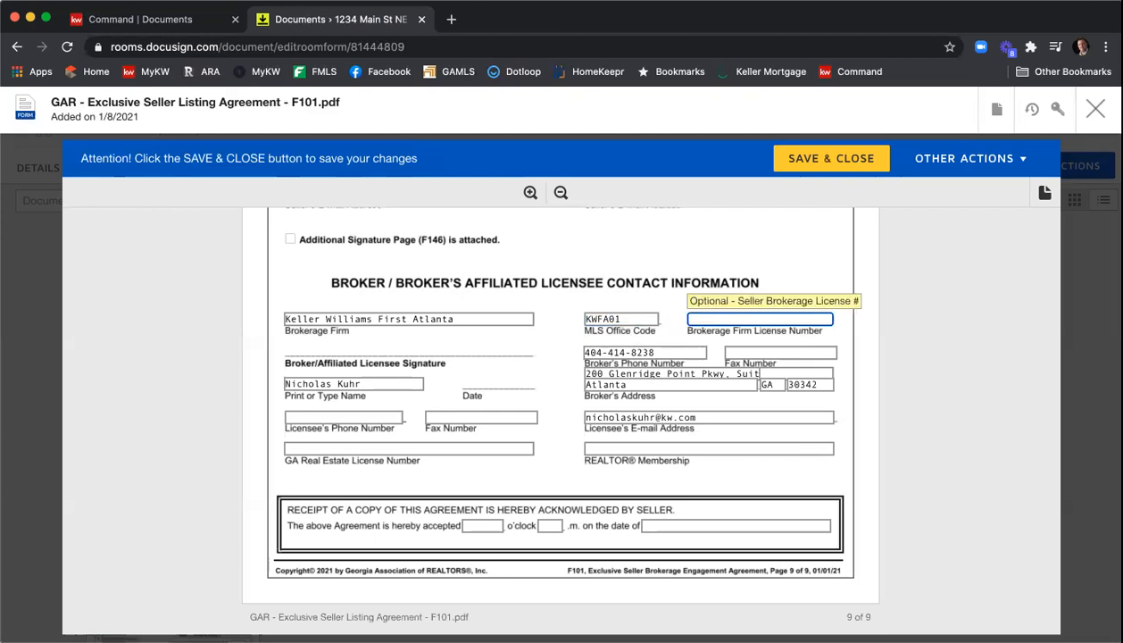
{"action": "type", "text": "H-33313"}
- Fill in the licensee's phone number and fax number in the broker contact section
{"action": "left_click", "coordinate": [364, 415]}
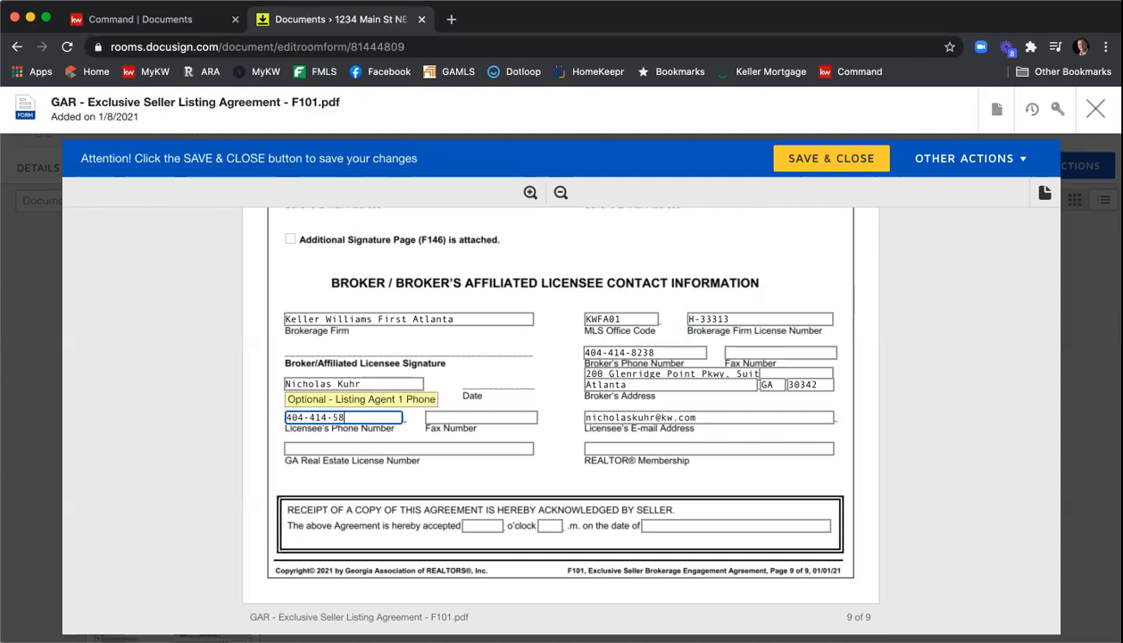
{"action": "key", "text": "Tab"}
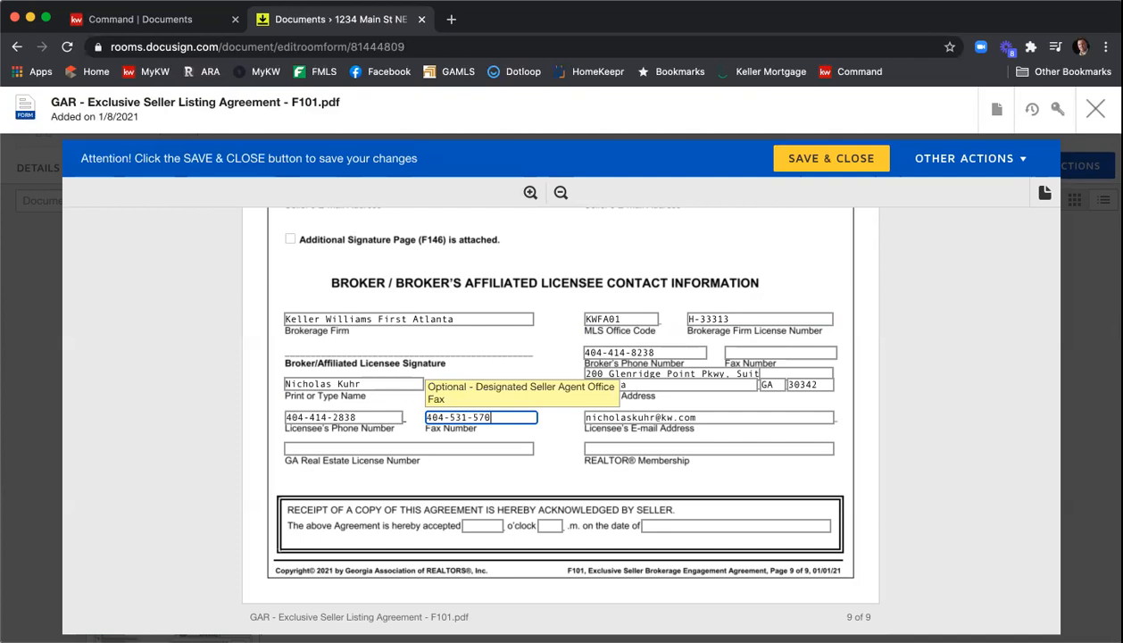
- Enter the licensee's GA real estate license number and Atlanta as the REALTOR membership
{"action": "left_click", "coordinate": [308, 451]}
{"action": "type", "text": "379844"}
{"action": "key", "text": "Tab"}
{"action": "type", "text": "Ar"}
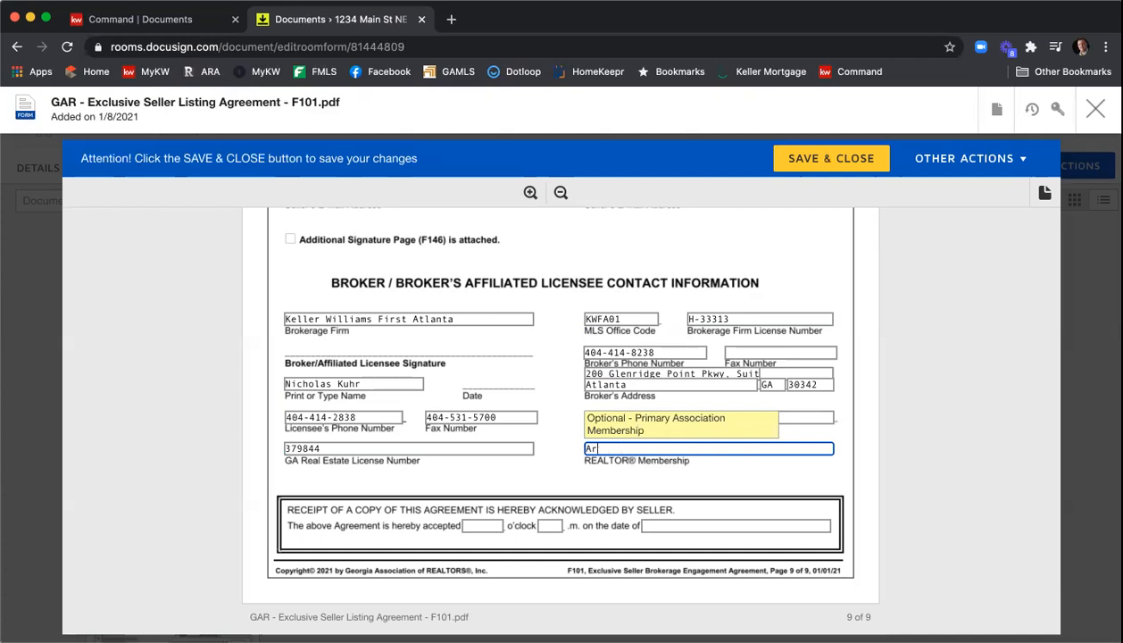
{"action": "type", "text": "tlalanta"}
{"action": "left_click", "coordinate": [489, 493]}
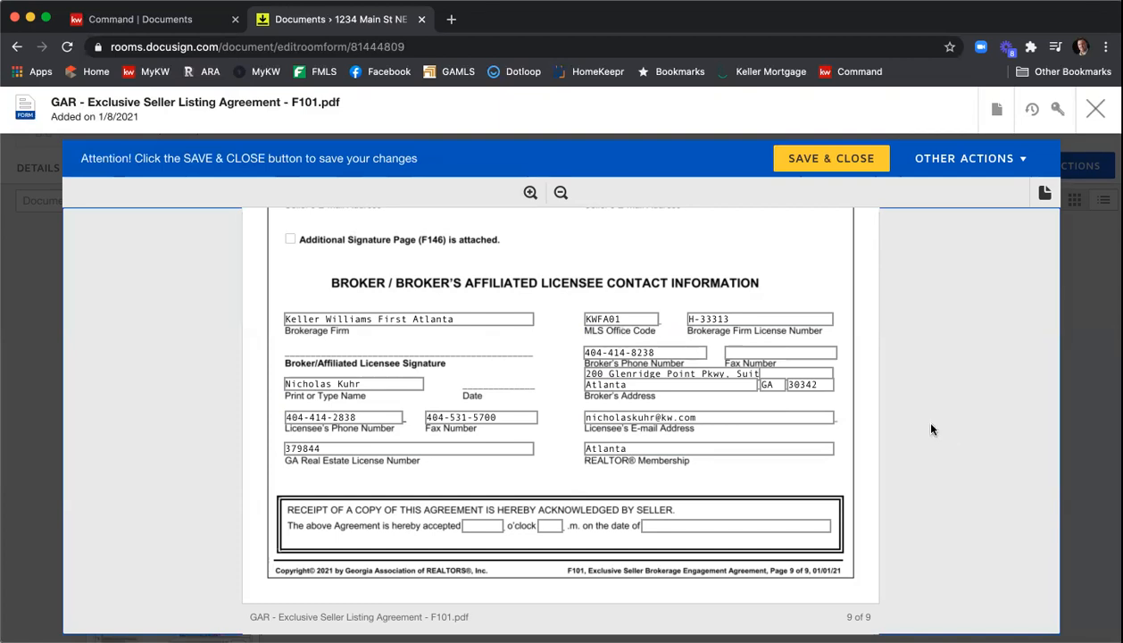
- Save and close the F101 listing agreement
{"action": "scroll", "coordinate": [928, 429], "scroll_direction": "up", "scroll_amount": 3}
{"action": "scroll", "coordinate": [923, 429], "scroll_direction": "up", "scroll_amount": 2}
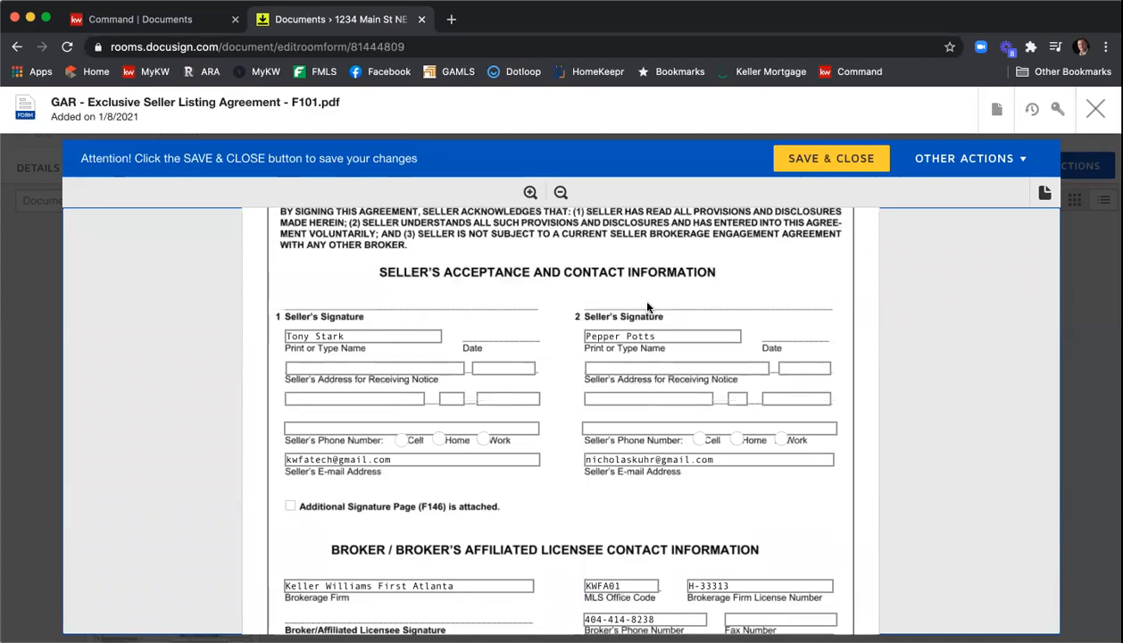
{"action": "scroll", "coordinate": [656, 310], "scroll_direction": "down", "scroll_amount": 1}
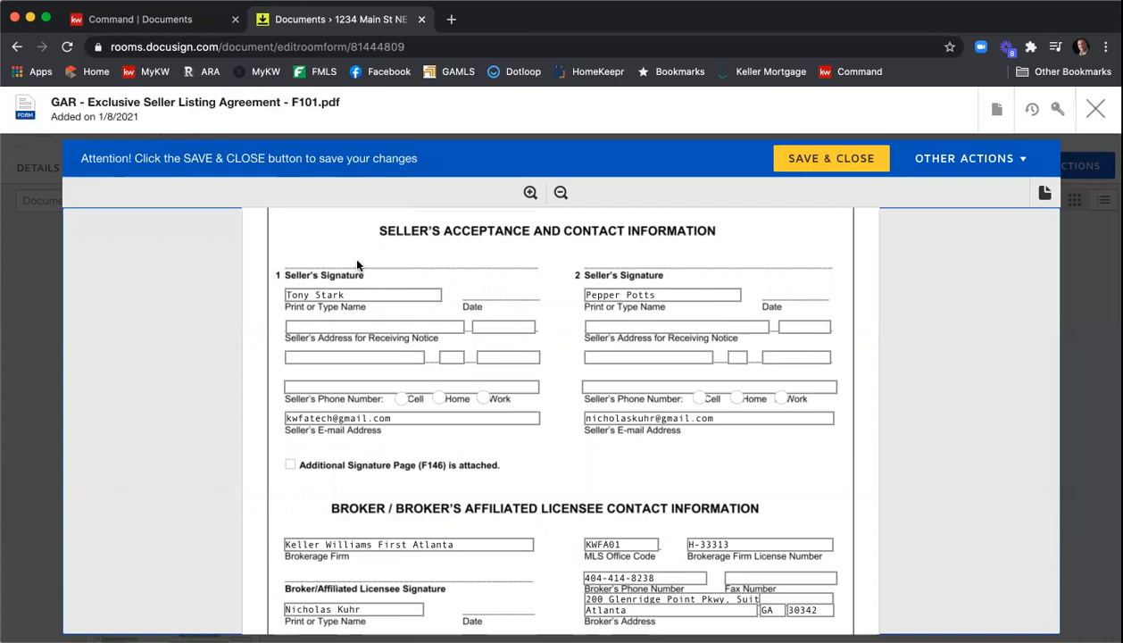
{"action": "scroll", "coordinate": [503, 490], "scroll_direction": "down", "scroll_amount": 1}
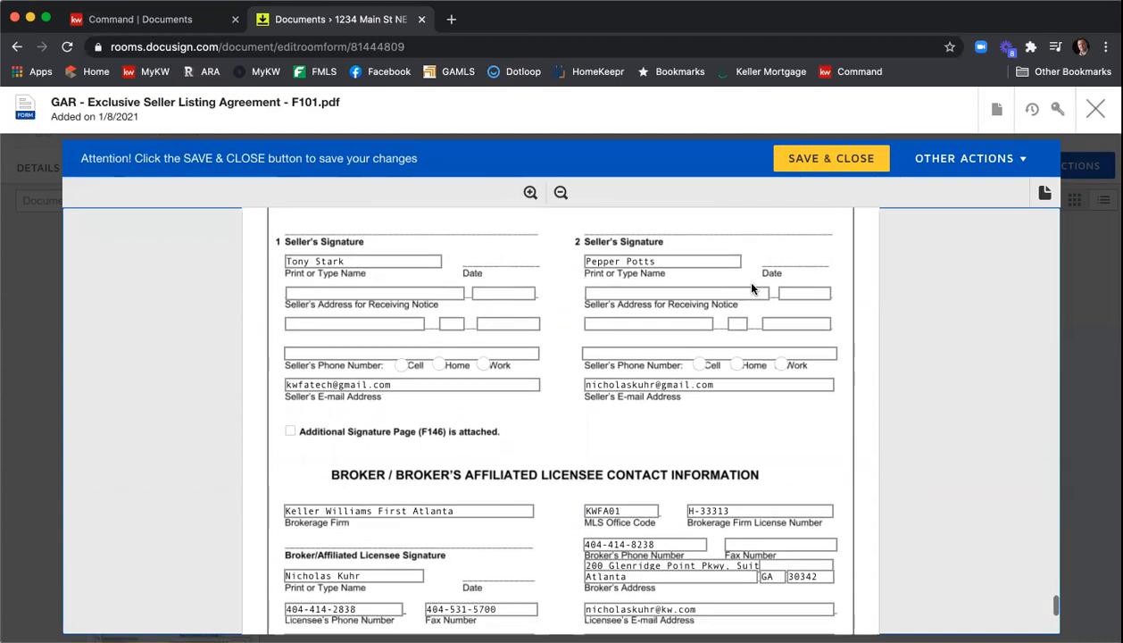
{"action": "left_click", "coordinate": [839, 168]}
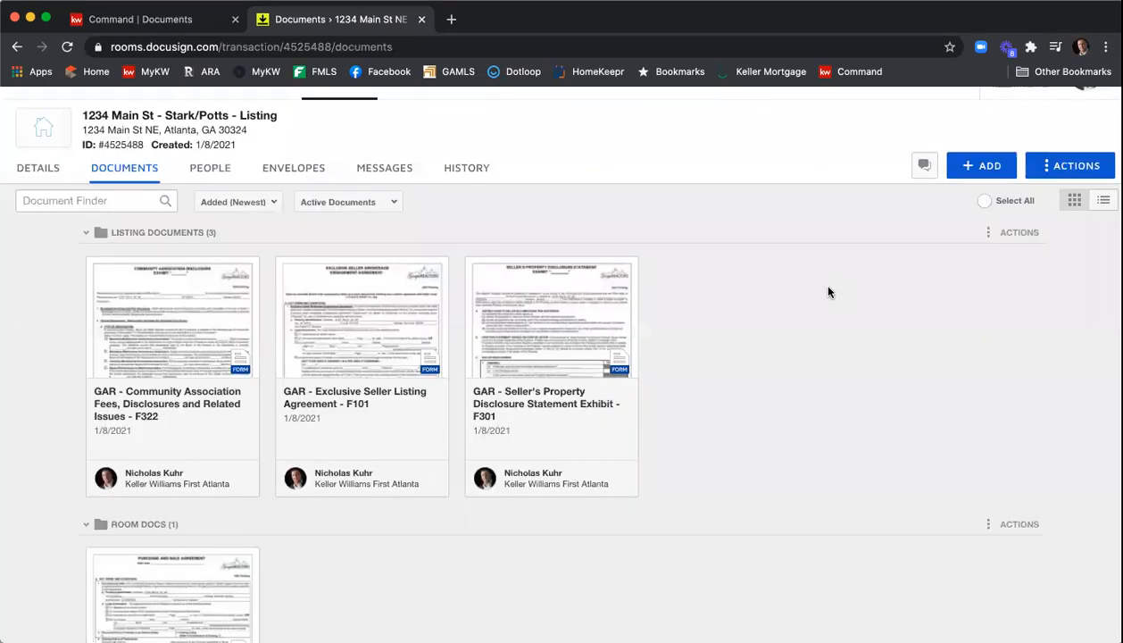
- Open the F301 Seller's Property Disclosure Statement Exhibit, review all seven pages, and save and close it
{"action": "left_click", "coordinate": [580, 346]}
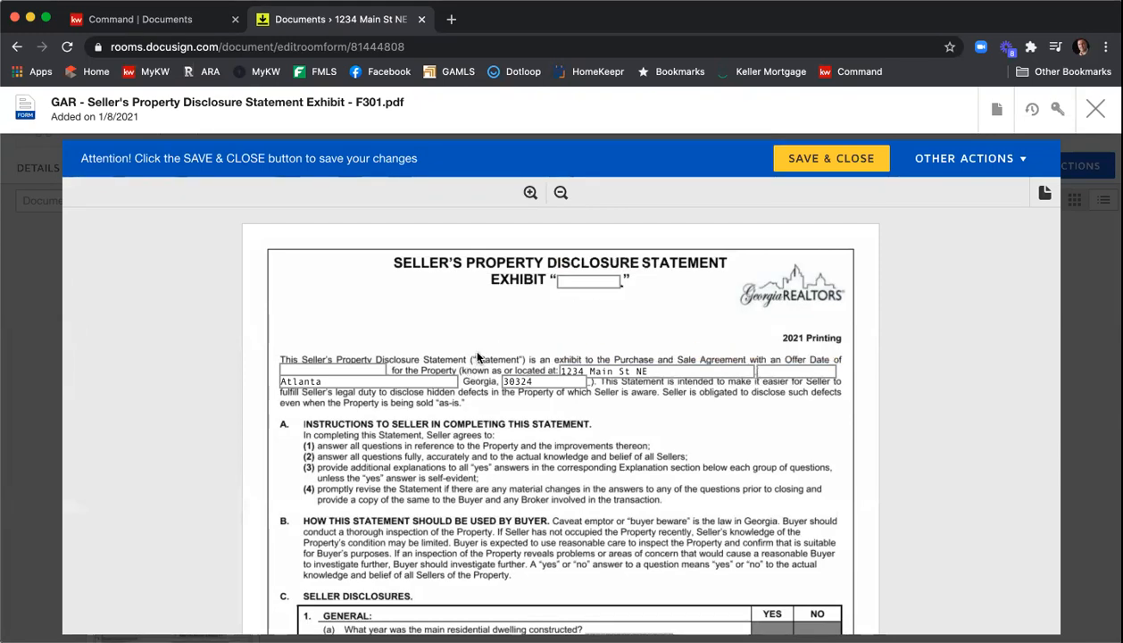
{"action": "scroll", "coordinate": [478, 356], "scroll_direction": "down", "scroll_amount": 2}
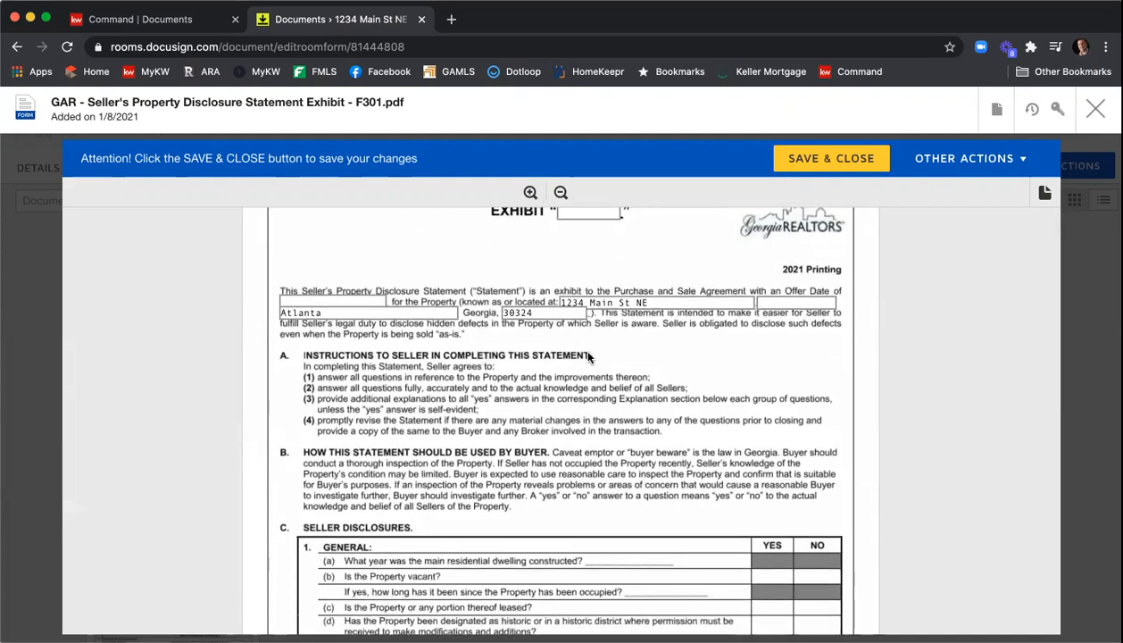
{"action": "scroll", "coordinate": [588, 356], "scroll_direction": "down", "scroll_amount": 5}
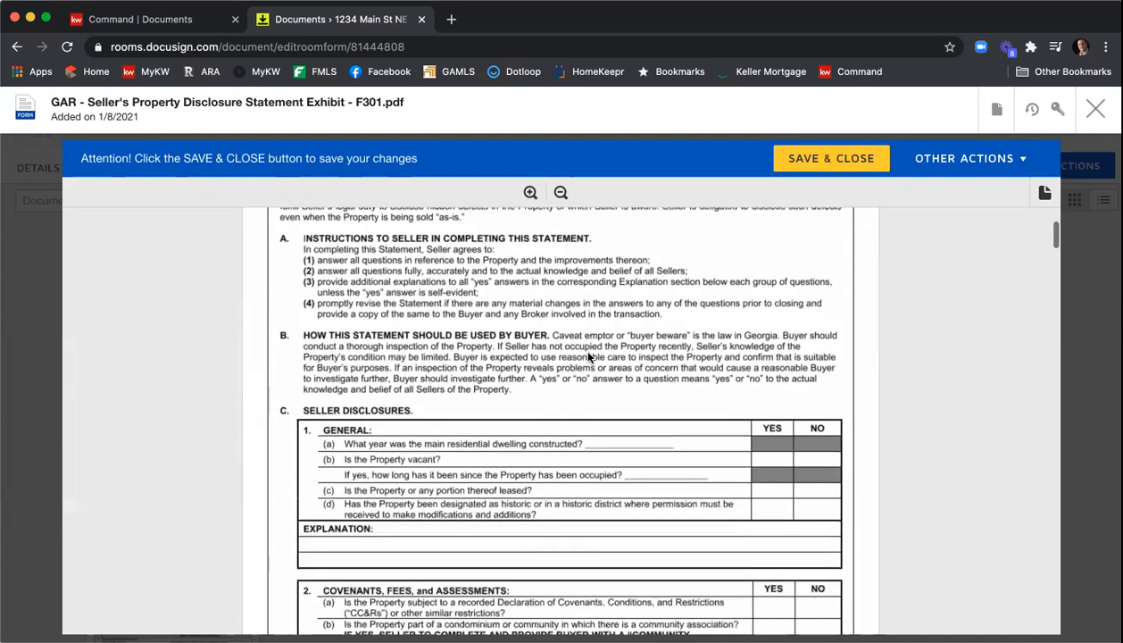
{"action": "scroll", "coordinate": [677, 354], "scroll_direction": "down", "scroll_amount": 2}
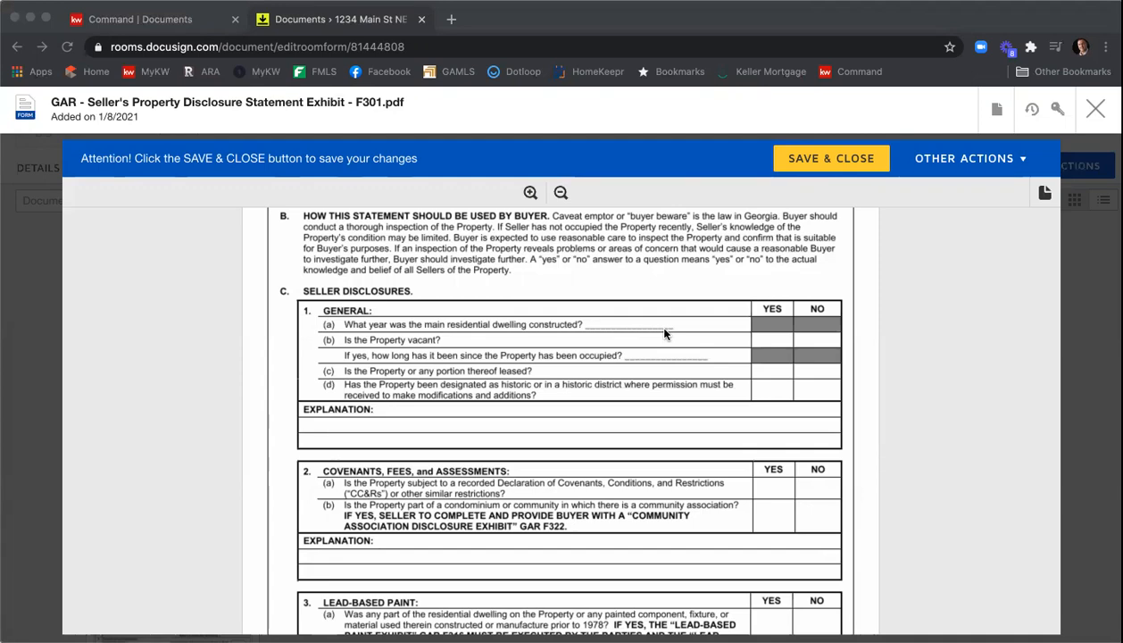
{"action": "scroll", "coordinate": [711, 337], "scroll_direction": "down", "scroll_amount": 15}
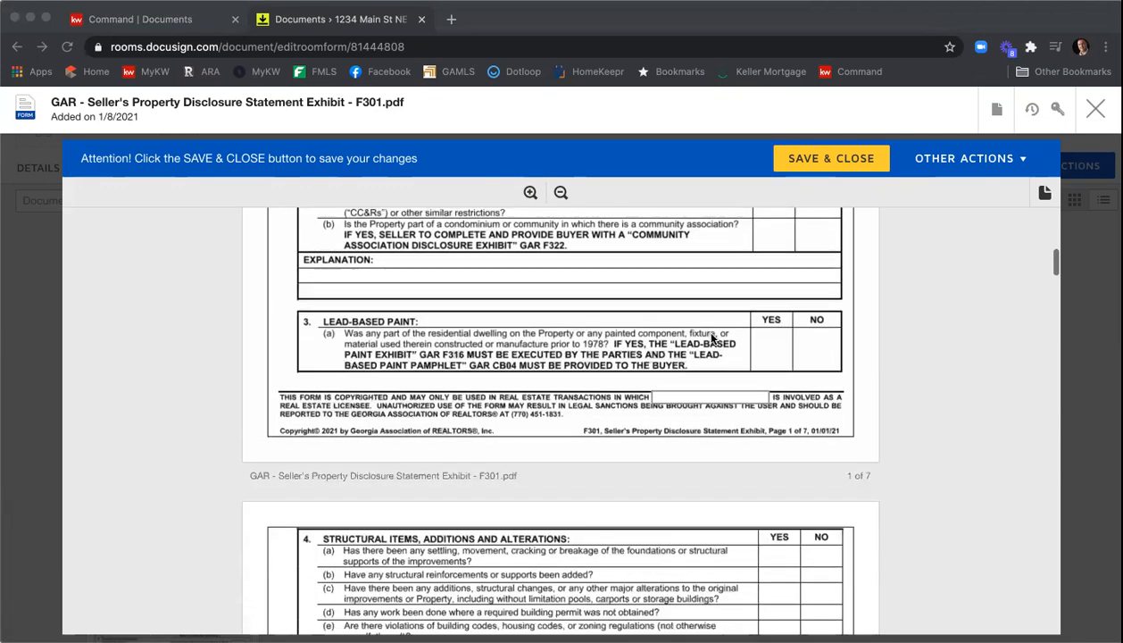
{"action": "scroll", "coordinate": [712, 340], "scroll_direction": "down", "scroll_amount": 15}
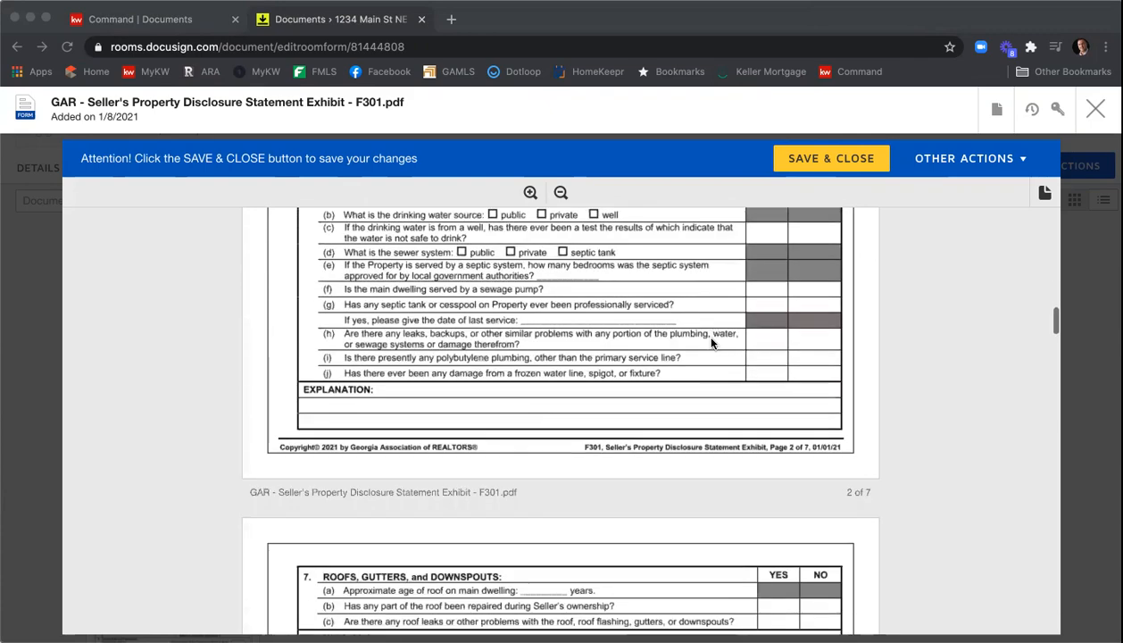
{"action": "scroll", "coordinate": [711, 342], "scroll_direction": "down", "scroll_amount": 15}
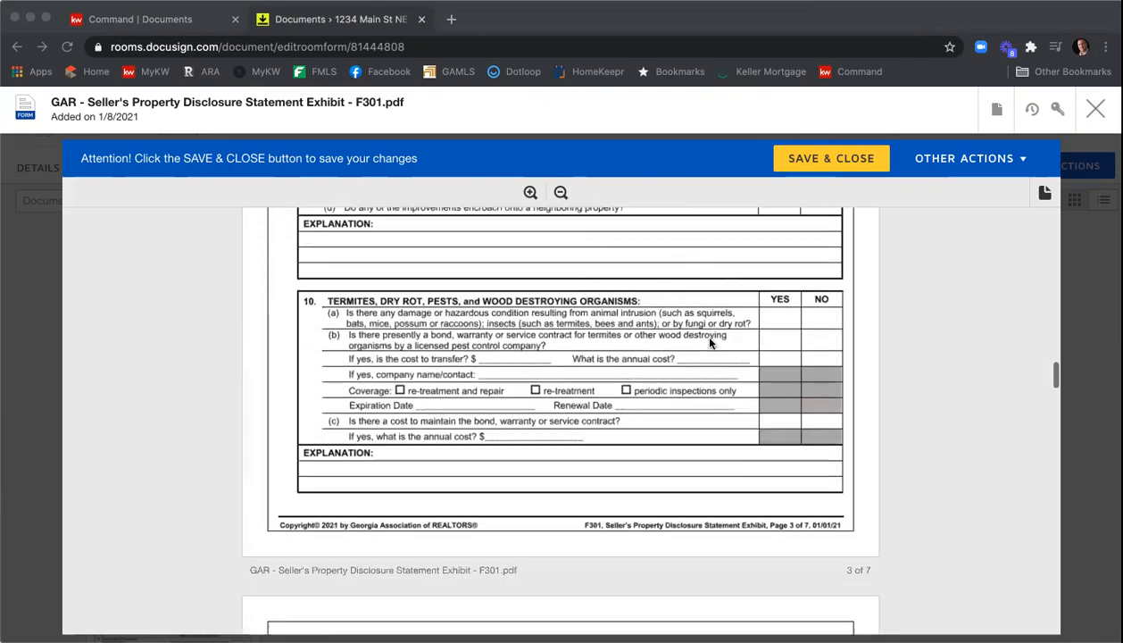
{"action": "scroll", "coordinate": [711, 343], "scroll_direction": "down", "scroll_amount": 15}
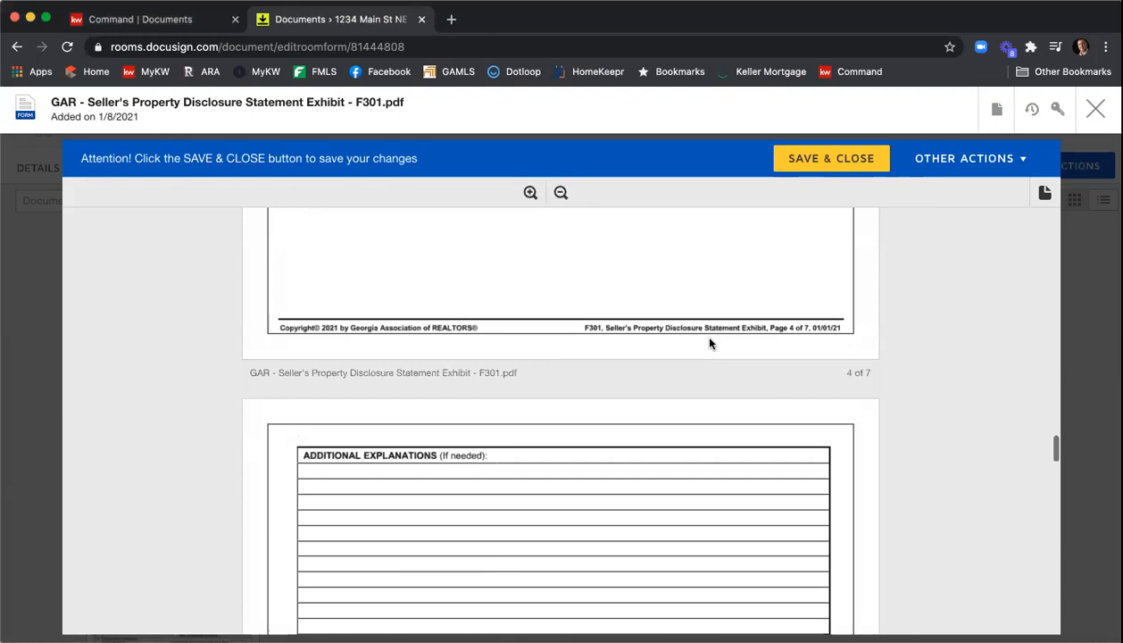
{"action": "scroll", "coordinate": [712, 342], "scroll_direction": "down", "scroll_amount": 15}
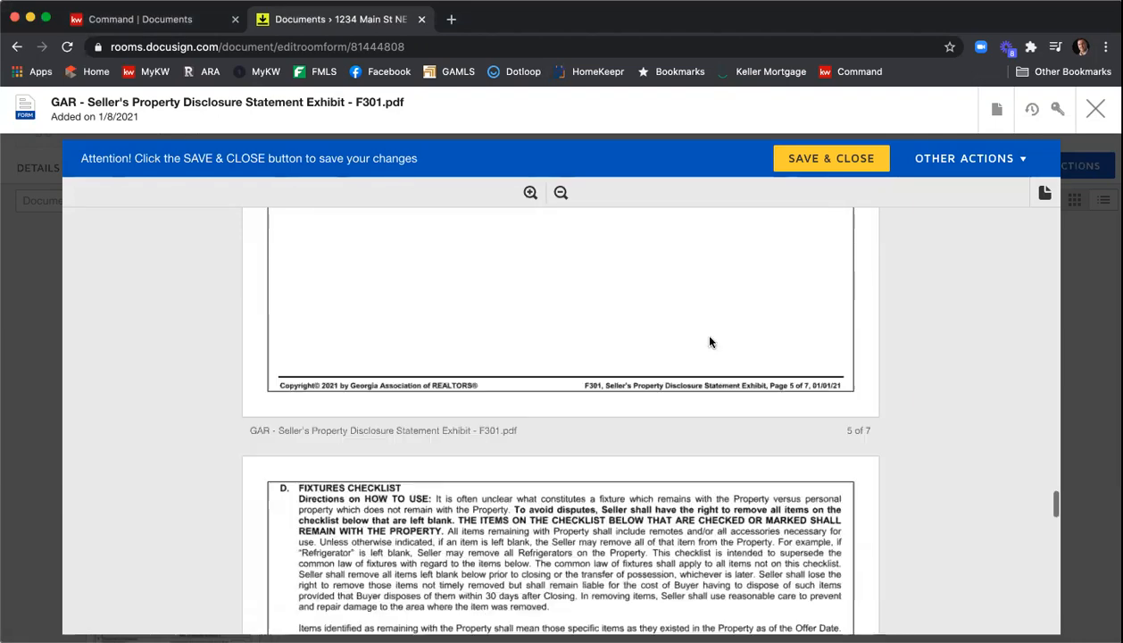
{"action": "scroll", "coordinate": [711, 342], "scroll_direction": "down", "scroll_amount": 15}
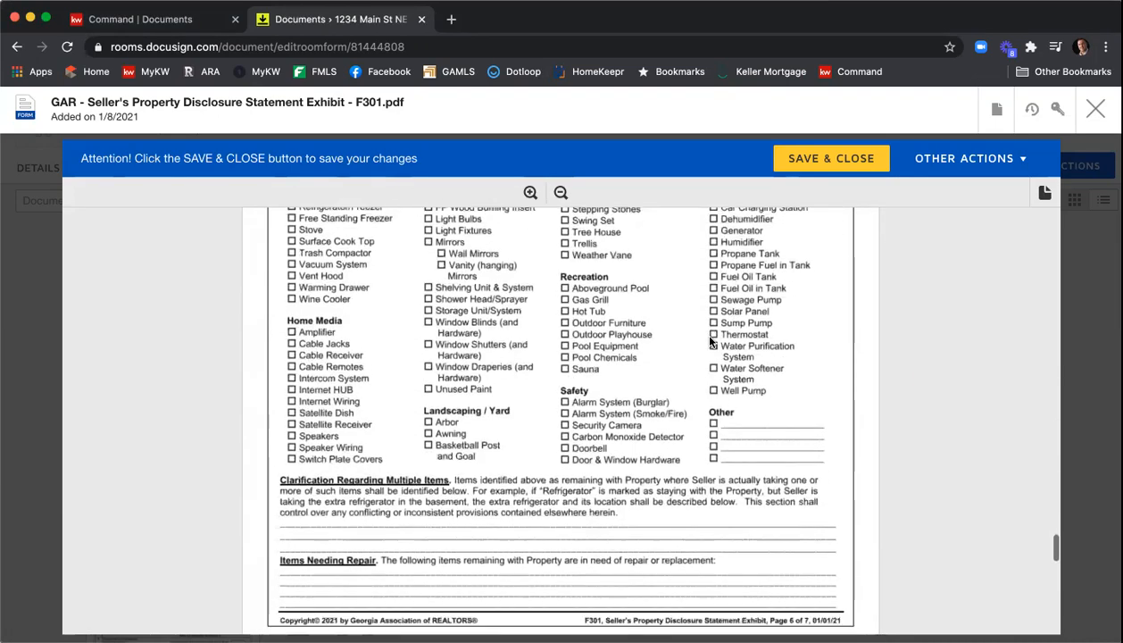
{"action": "scroll", "coordinate": [711, 342], "scroll_direction": "down", "scroll_amount": 5}
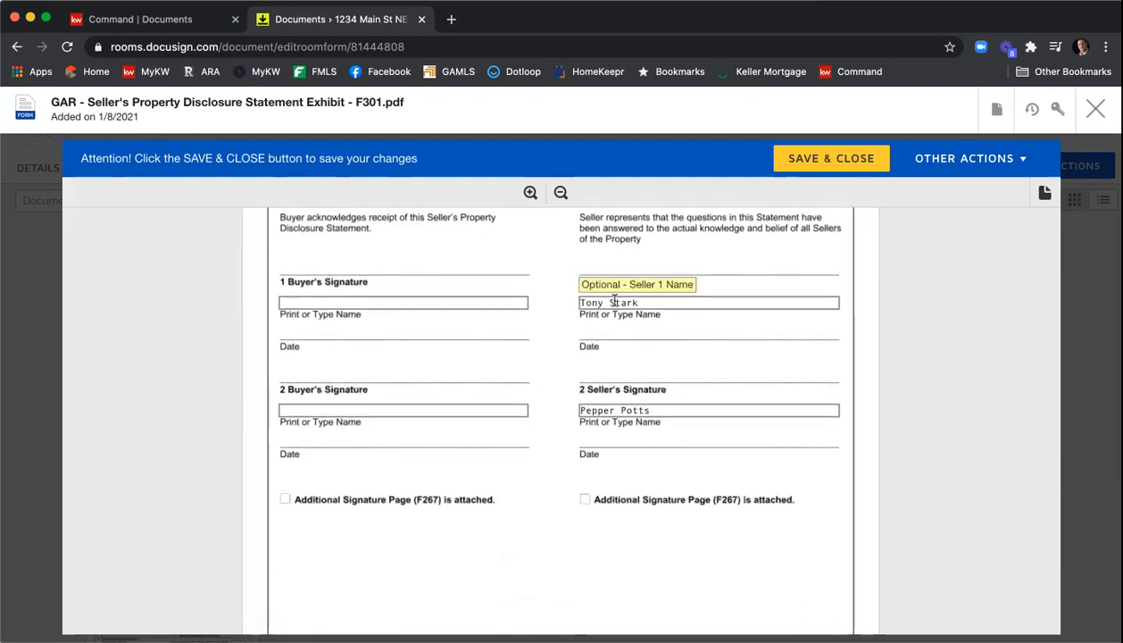
{"action": "scroll", "coordinate": [625, 409], "scroll_direction": "down", "scroll_amount": 4}
{"action": "scroll", "coordinate": [637, 418], "scroll_direction": "down", "scroll_amount": 8}
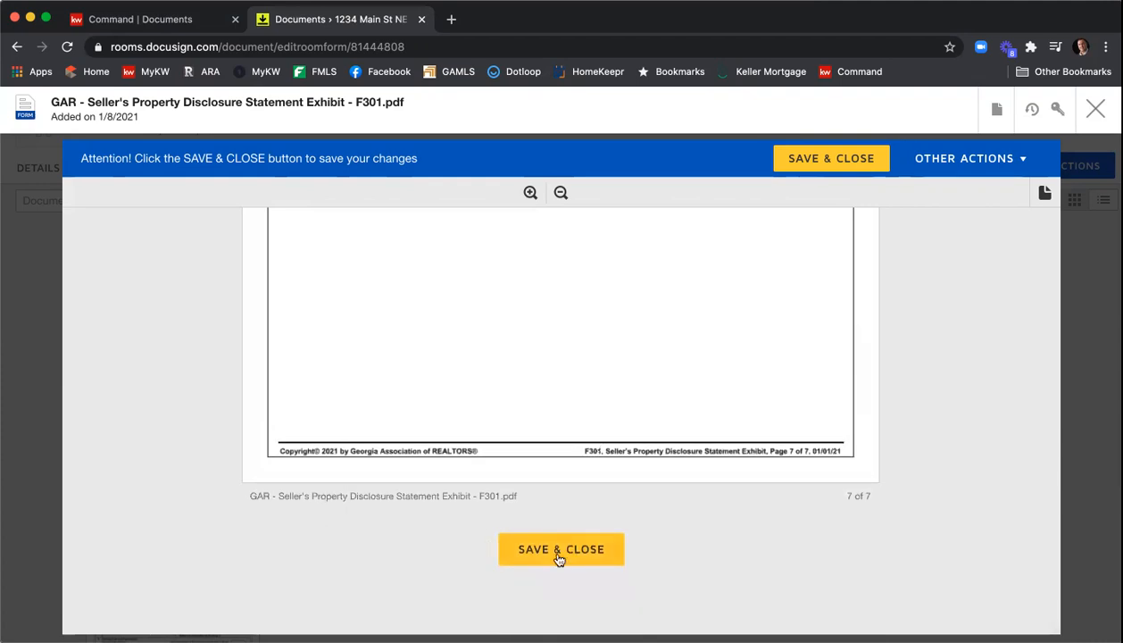
{"action": "left_click", "coordinate": [559, 550]}
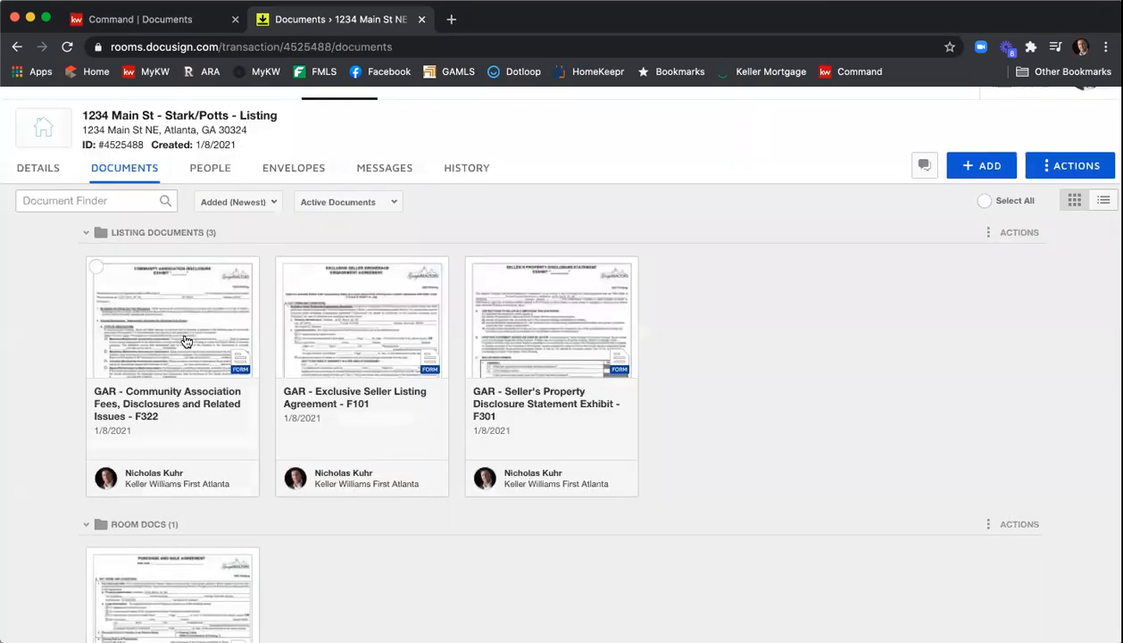
- Open the F322 Community Association Fees, Disclosures and Related Issues form, review its three pages, and save and close it
{"action": "left_click", "coordinate": [186, 340]}
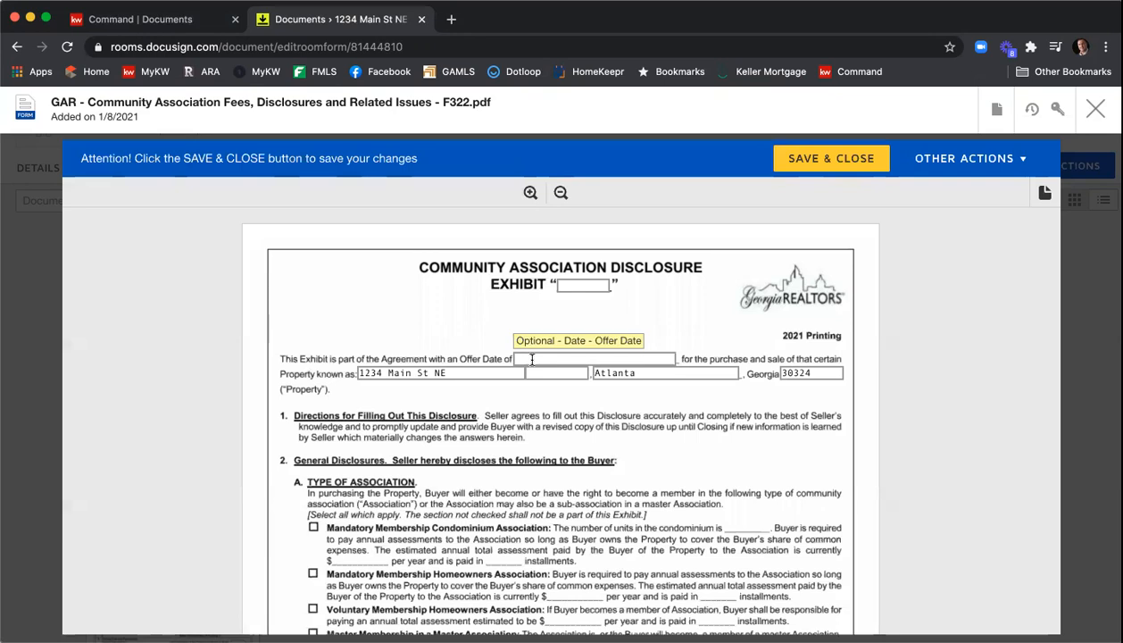
{"action": "scroll", "coordinate": [810, 310], "scroll_direction": "down", "scroll_amount": 2}
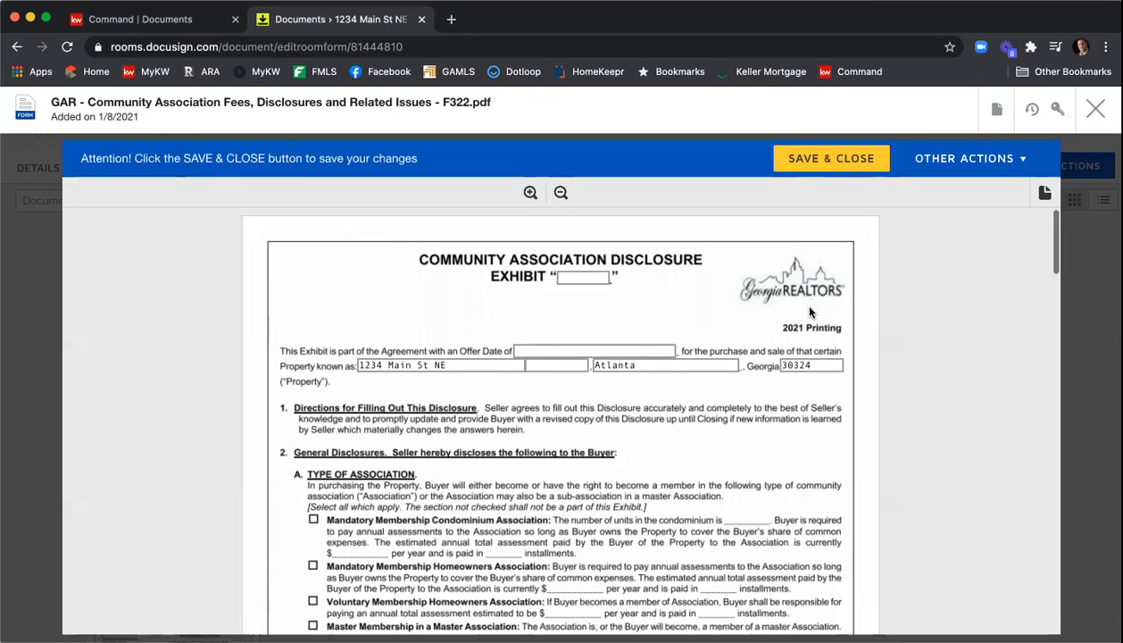
{"action": "scroll", "coordinate": [494, 368], "scroll_direction": "down", "scroll_amount": 4}
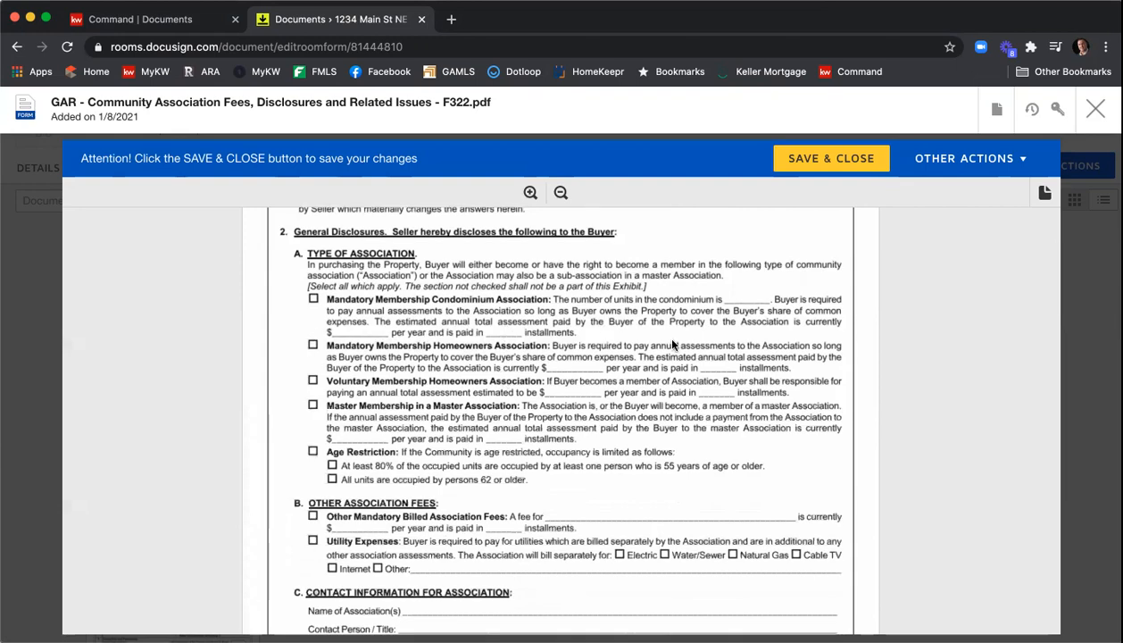
{"action": "scroll", "coordinate": [691, 348], "scroll_direction": "down", "scroll_amount": 7}
{"action": "scroll", "coordinate": [705, 357], "scroll_direction": "down", "scroll_amount": 5}
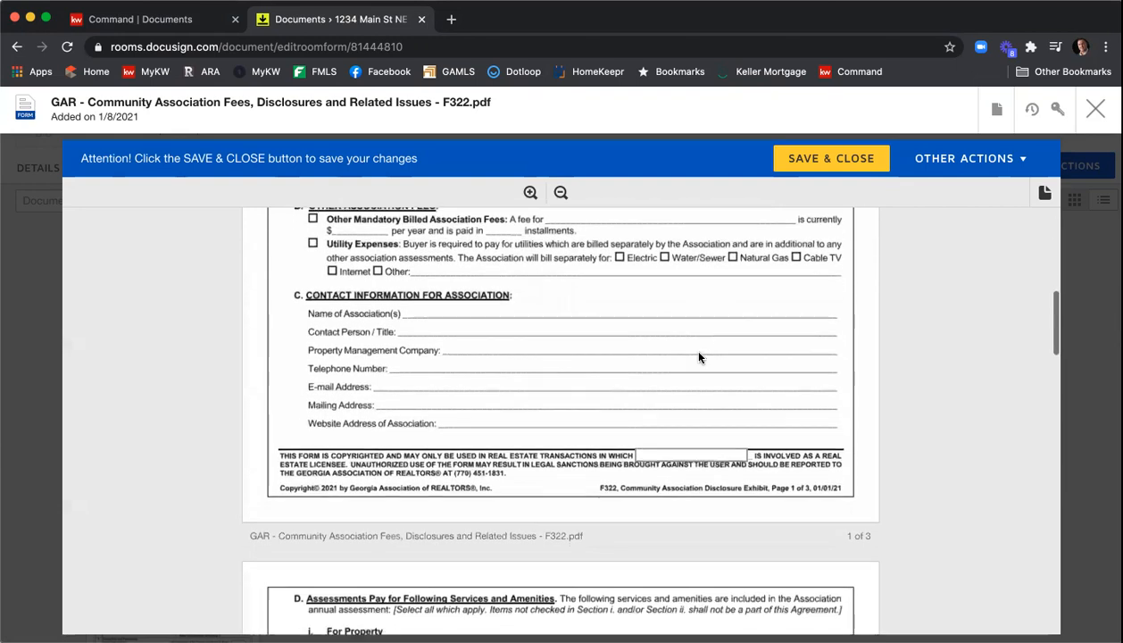
{"action": "scroll", "coordinate": [699, 356], "scroll_direction": "down", "scroll_amount": 5}
{"action": "scroll", "coordinate": [698, 356], "scroll_direction": "down", "scroll_amount": 12}
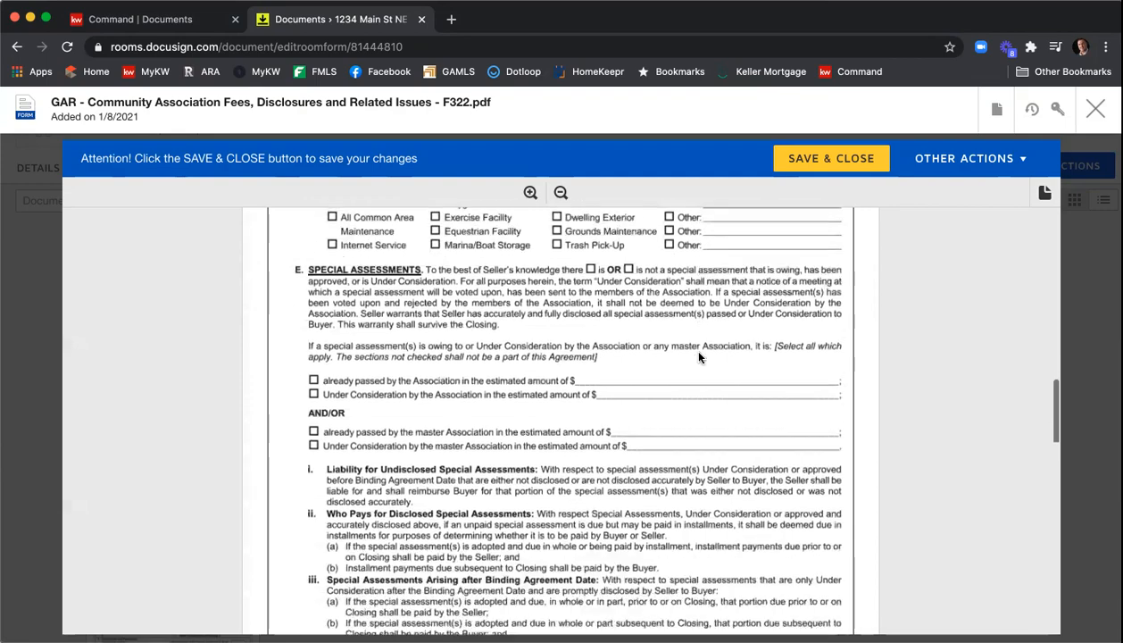
{"action": "scroll", "coordinate": [698, 356], "scroll_direction": "up", "scroll_amount": 15}
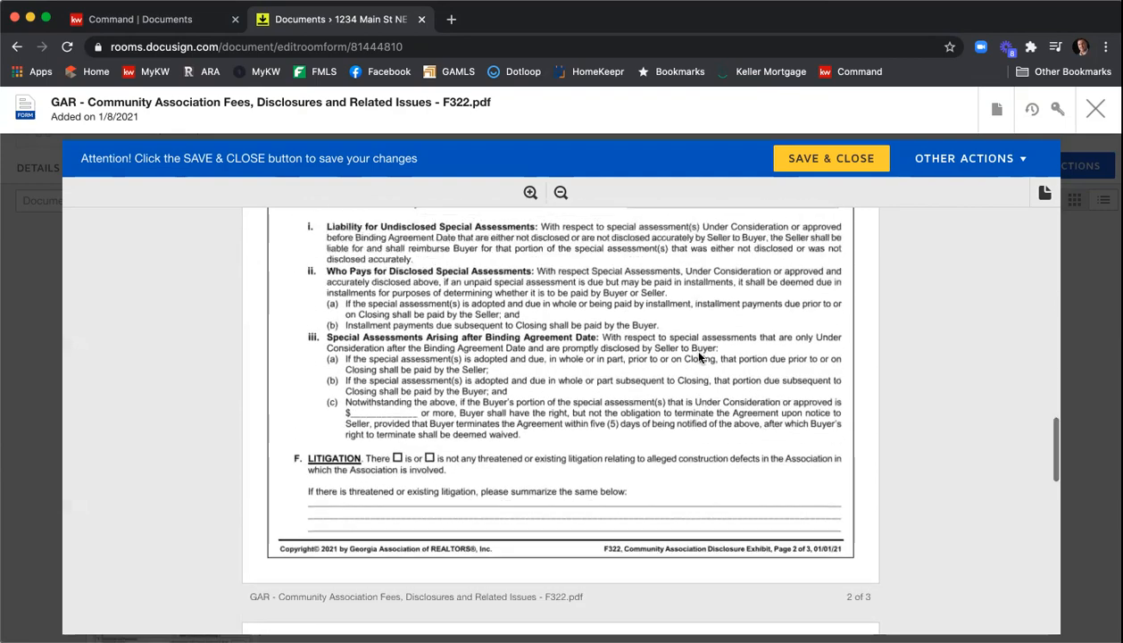
{"action": "scroll", "coordinate": [699, 357], "scroll_direction": "up", "scroll_amount": 7}
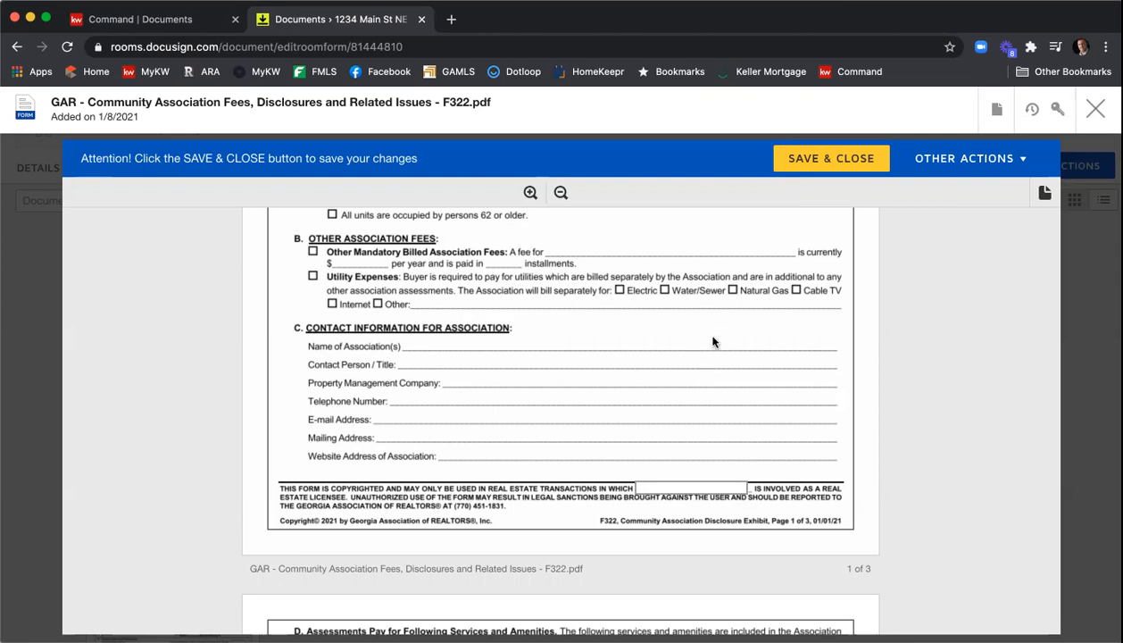
{"action": "scroll", "coordinate": [712, 341], "scroll_direction": "down", "scroll_amount": 4}
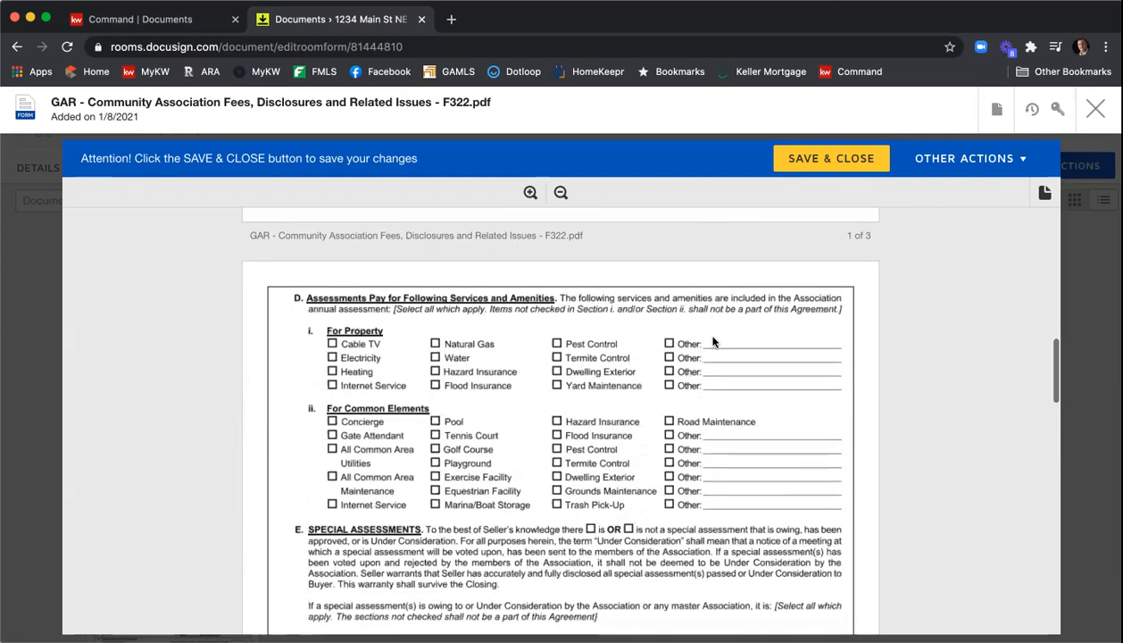
{"action": "scroll", "coordinate": [712, 341], "scroll_direction": "down", "scroll_amount": 10}
{"action": "scroll", "coordinate": [713, 340], "scroll_direction": "down", "scroll_amount": 10}
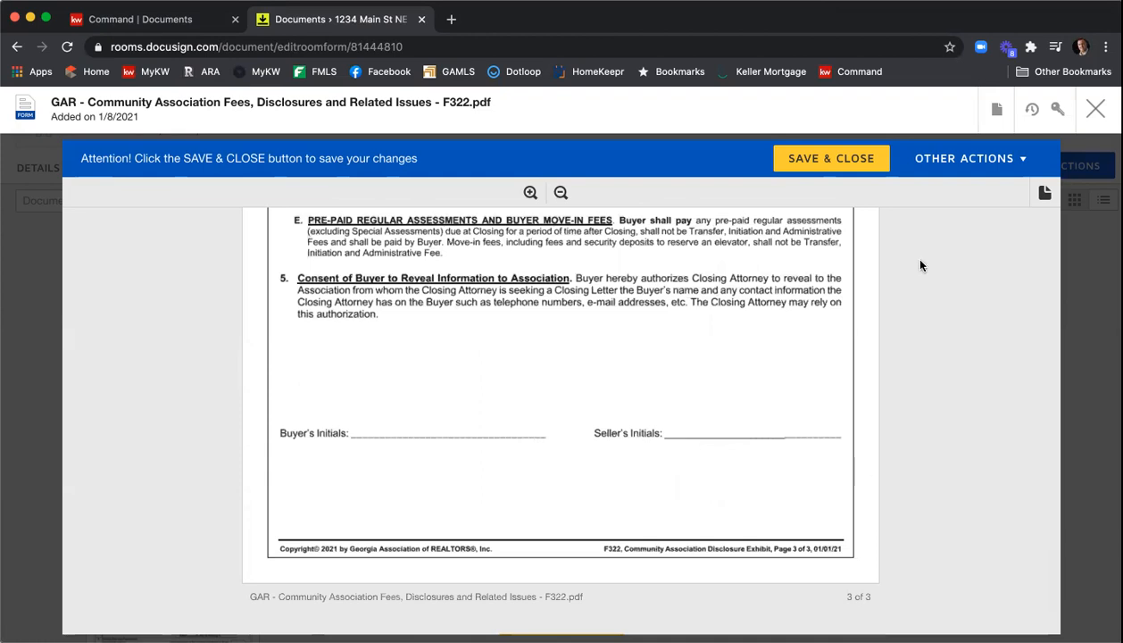
{"action": "left_click", "coordinate": [793, 159]}
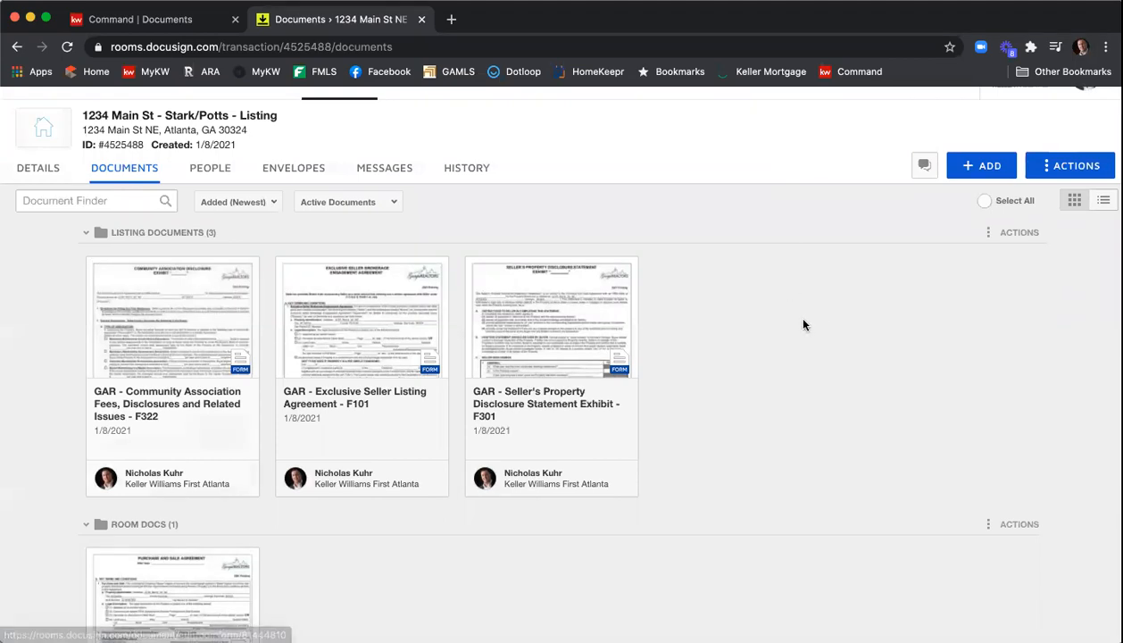
- Open the F201 Purchase and Sale Agreement and enter 1/8/2021 as the offer date
{"action": "scroll", "coordinate": [772, 319], "scroll_direction": "down", "scroll_amount": 2}
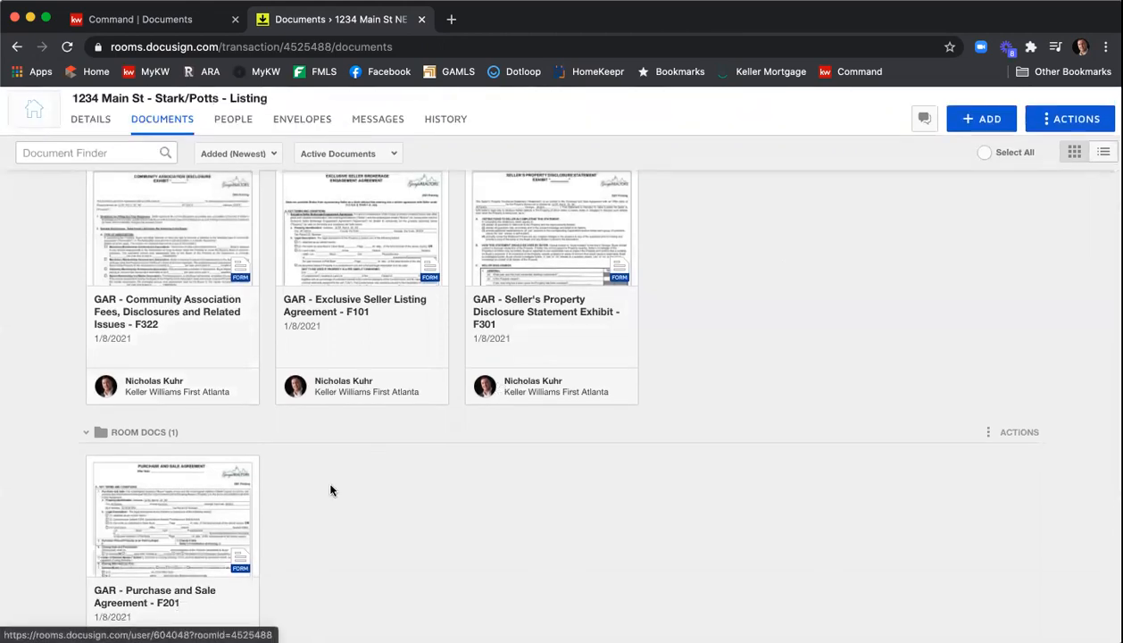
{"action": "left_click", "coordinate": [203, 497]}
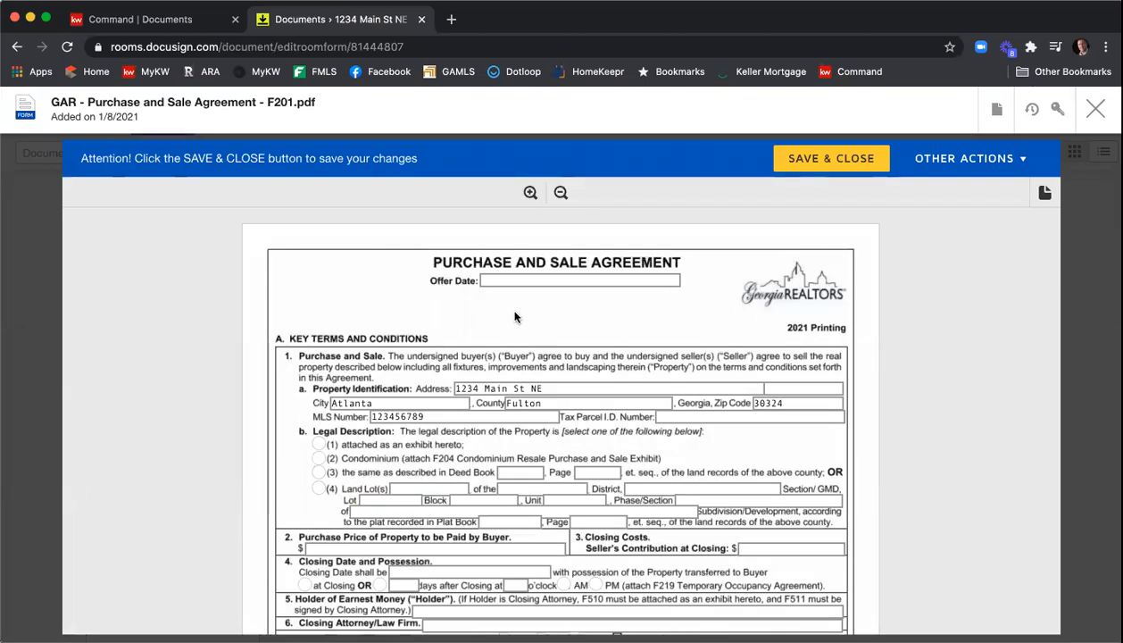
{"action": "left_click", "coordinate": [495, 280]}
{"action": "type", "text": "1/8/2021"}
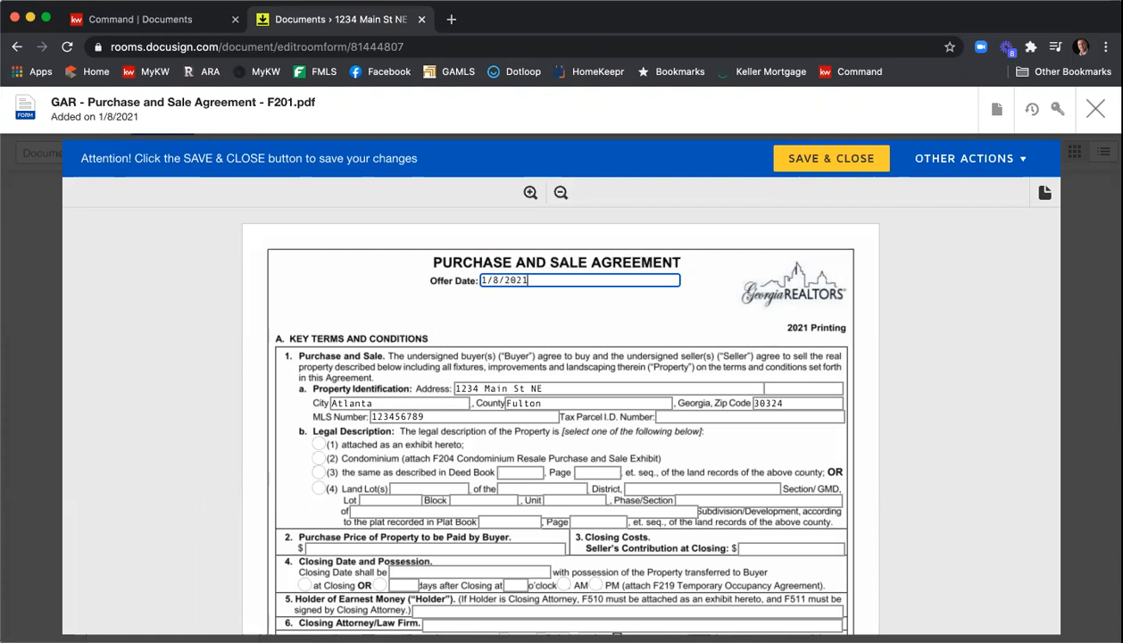
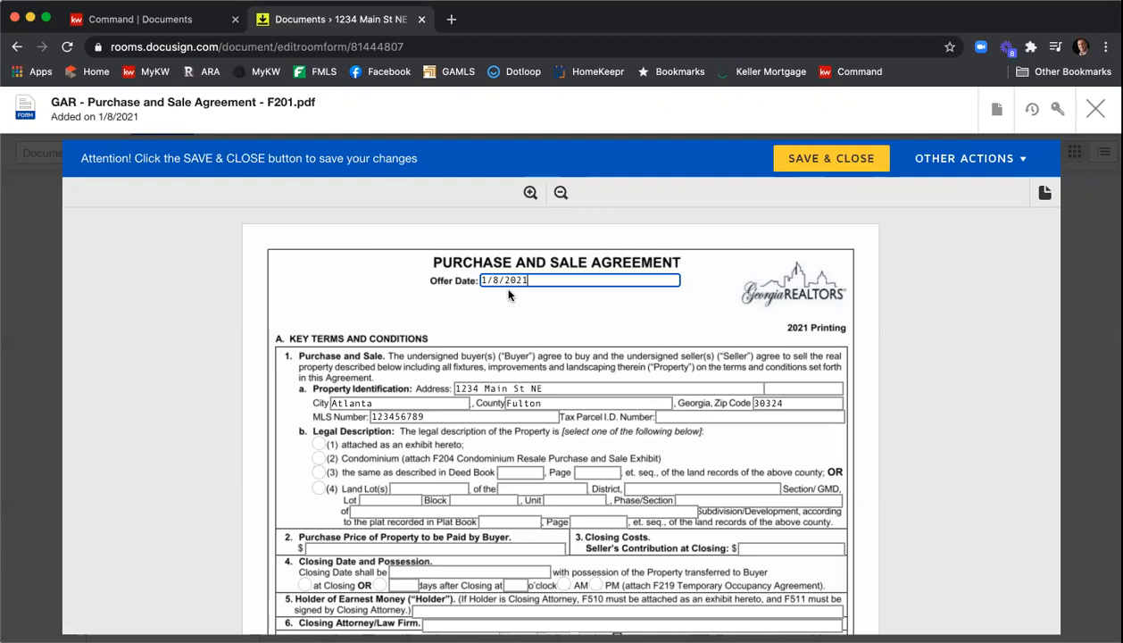
{"action": "left_click", "coordinate": [320, 445]}
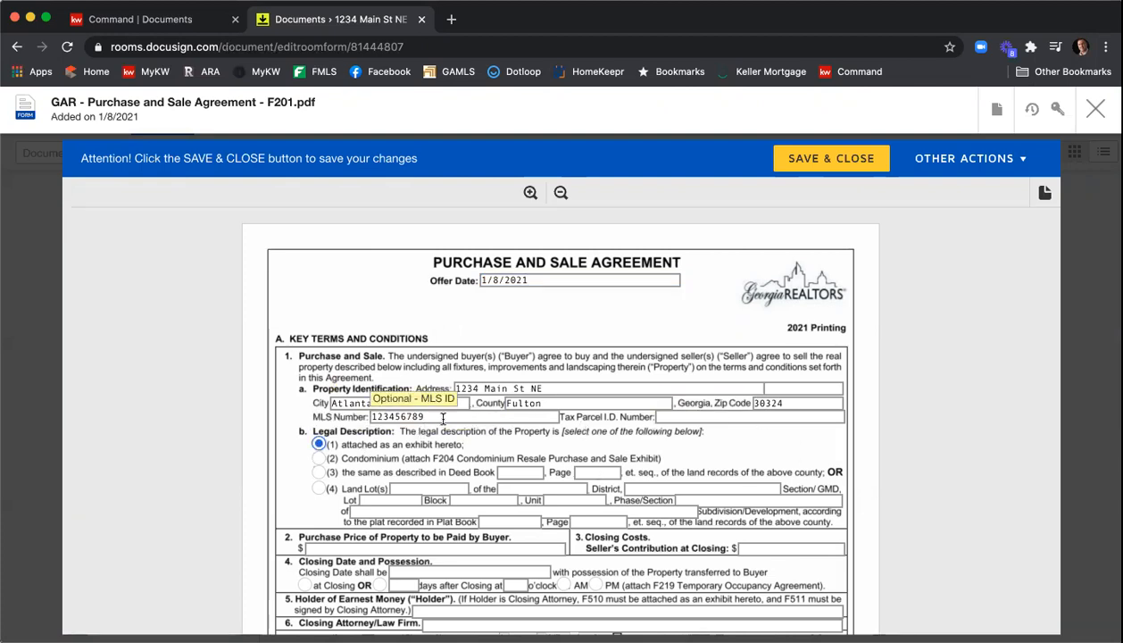
{"action": "left_click", "coordinate": [745, 421]}
{"action": "type", "text": "134"}
{"action": "key", "text": "BackSpace"}
{"action": "key", "text": "BackSpace"}
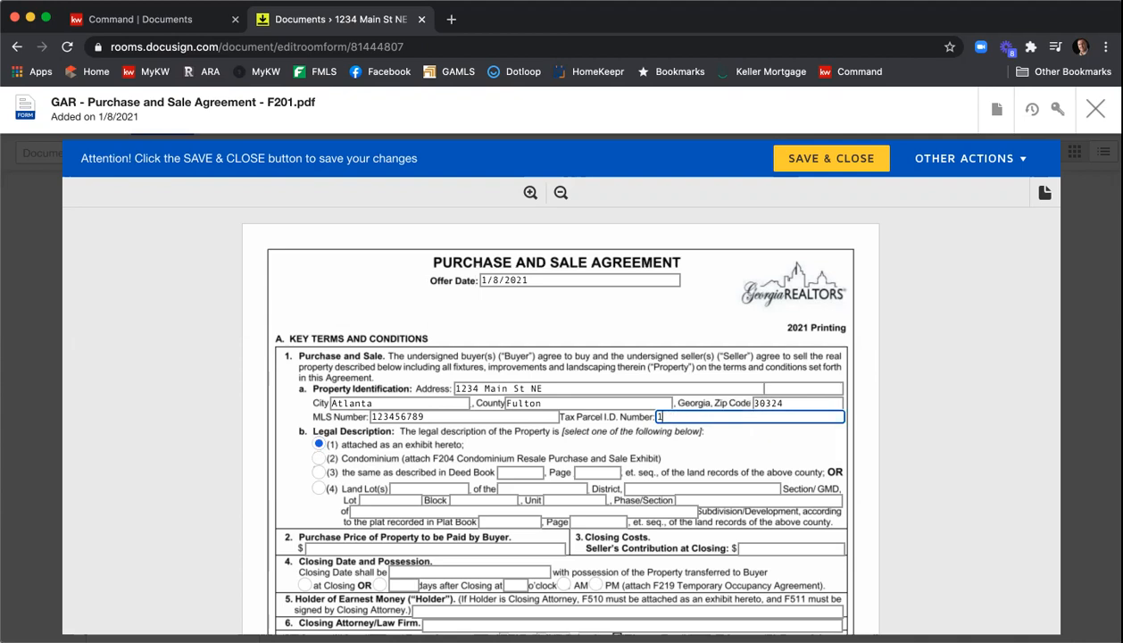
{"action": "type", "text": "23456789987"}
- Enter a purchase price of 400,000 and a seller's contribution at closing of 5,000
{"action": "scroll", "coordinate": [745, 423], "scroll_direction": "down", "scroll_amount": 2}
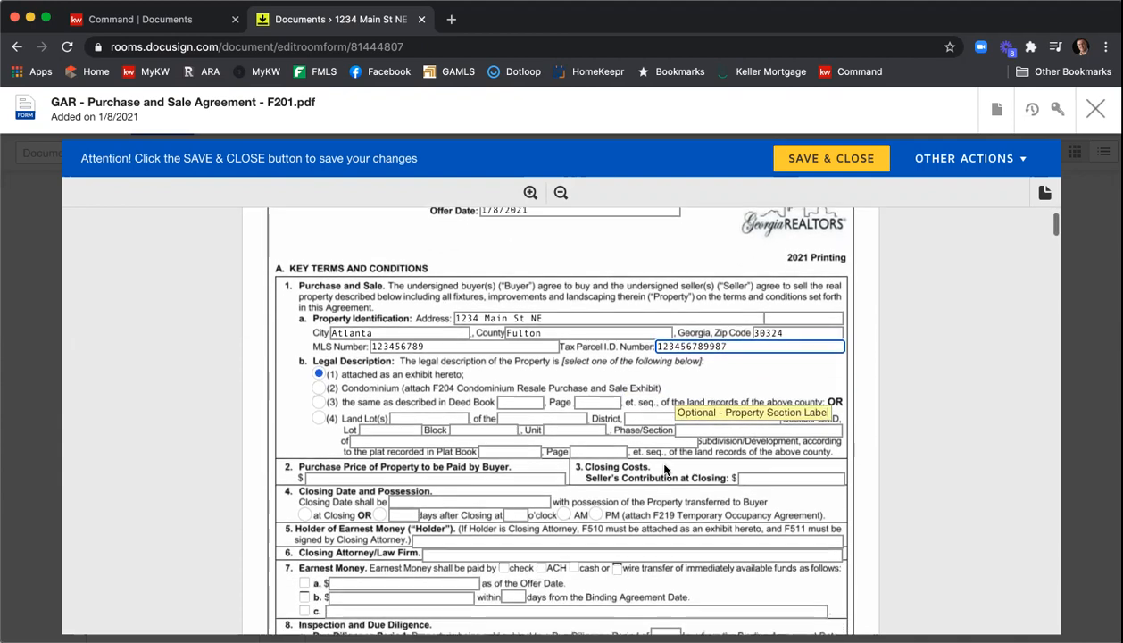
{"action": "left_click", "coordinate": [495, 480]}
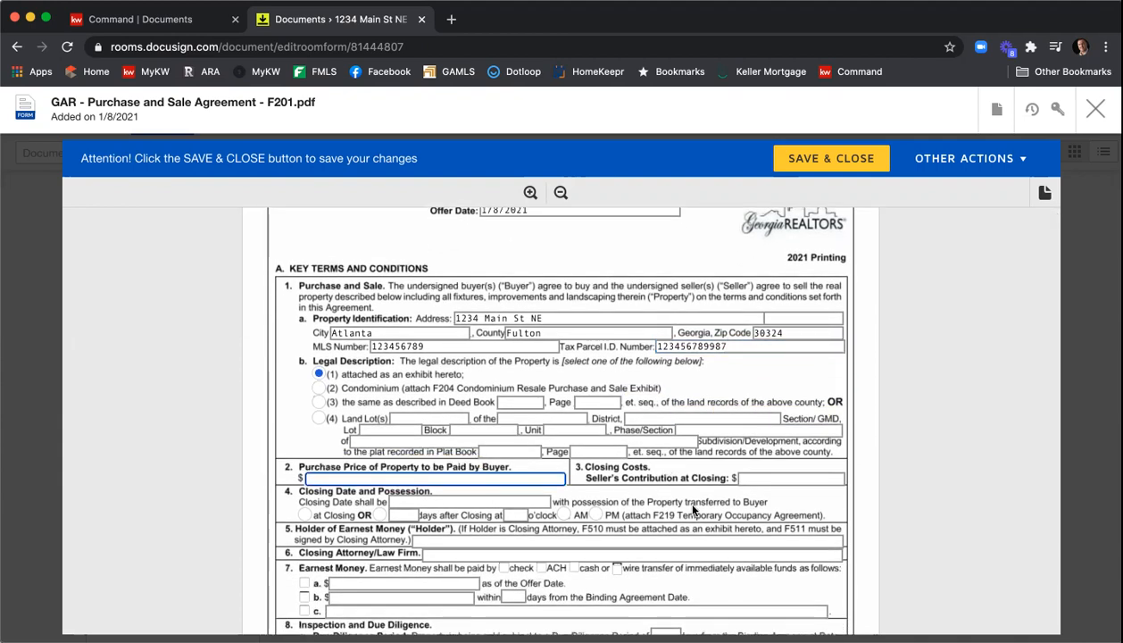
{"action": "type", "text": "400000"}
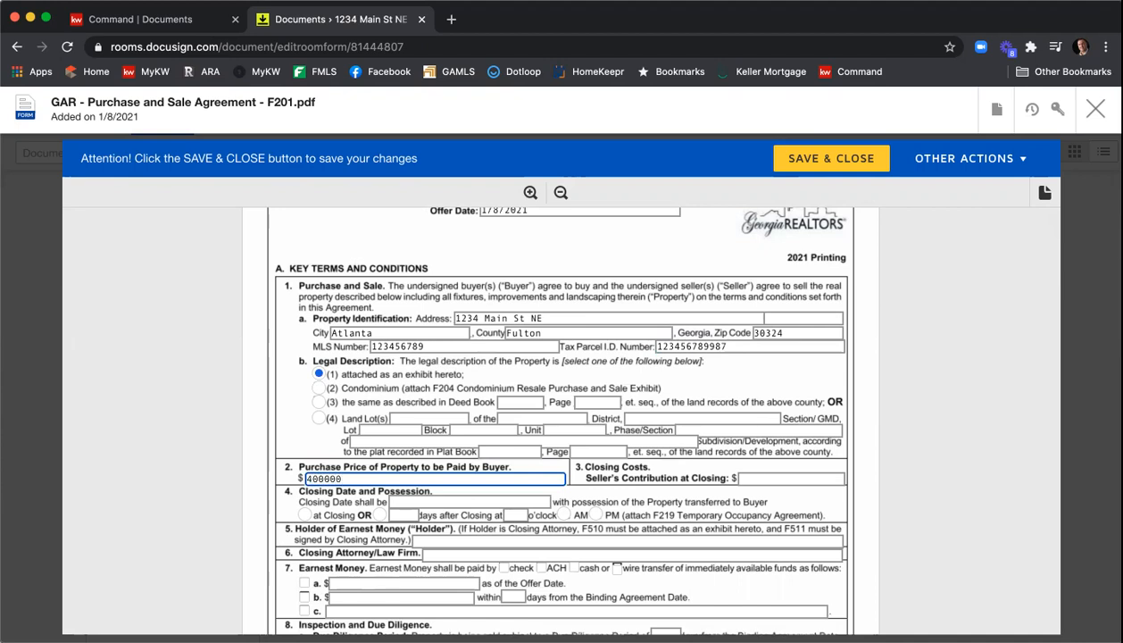
{"action": "scroll", "coordinate": [308, 420], "scroll_direction": "down", "scroll_amount": 1}
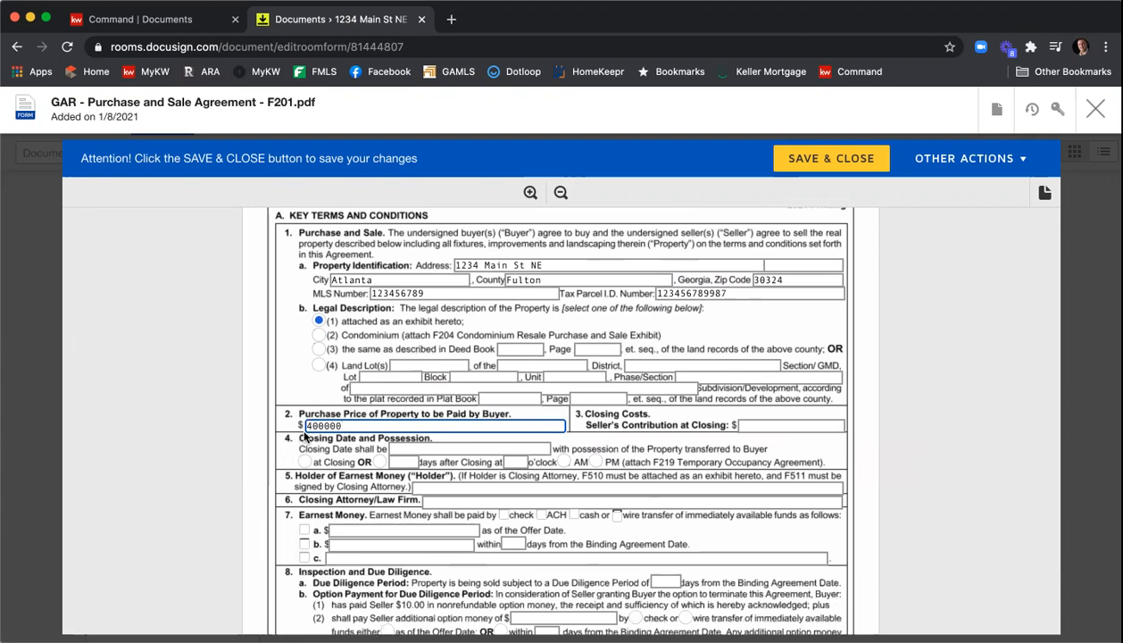
{"action": "left_click", "coordinate": [325, 426]}
{"action": "type", "text": ","}
{"action": "left_click", "coordinate": [760, 424]}
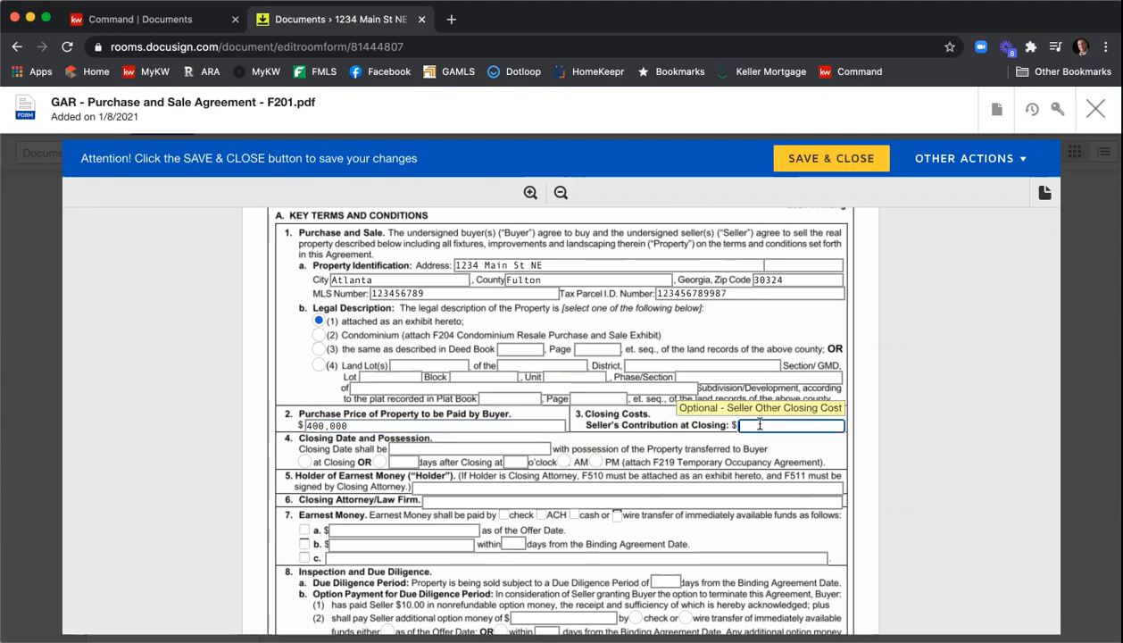
{"action": "type", "text": "5,000"}
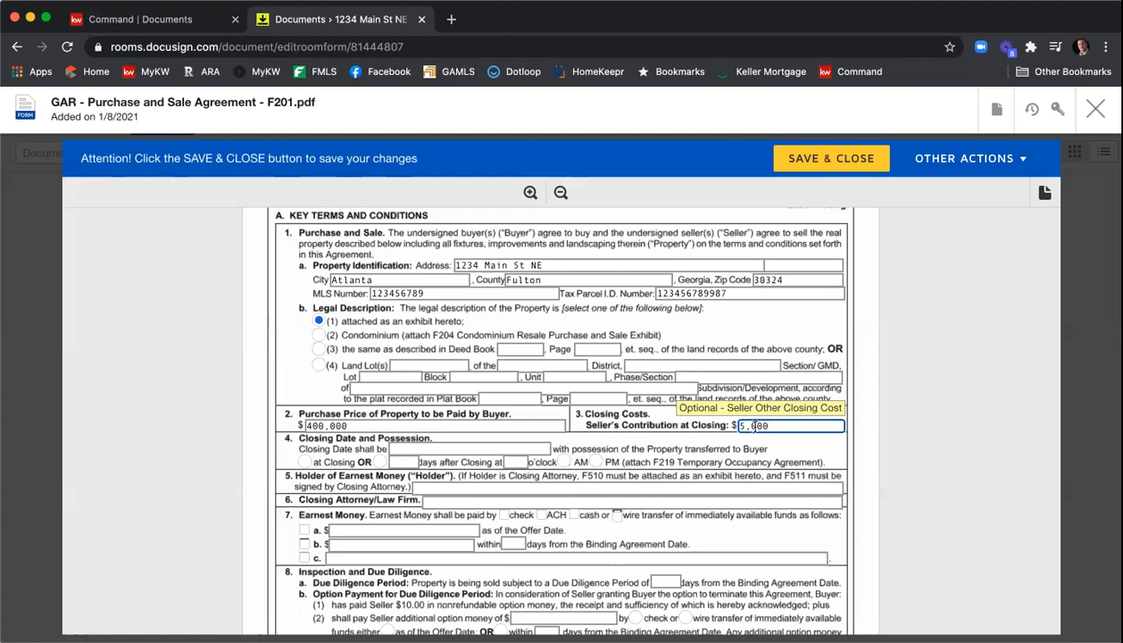
- Set the closing date to 2/11/2021 with possession transferred to the buyer at closing
{"action": "left_click", "coordinate": [546, 447]}
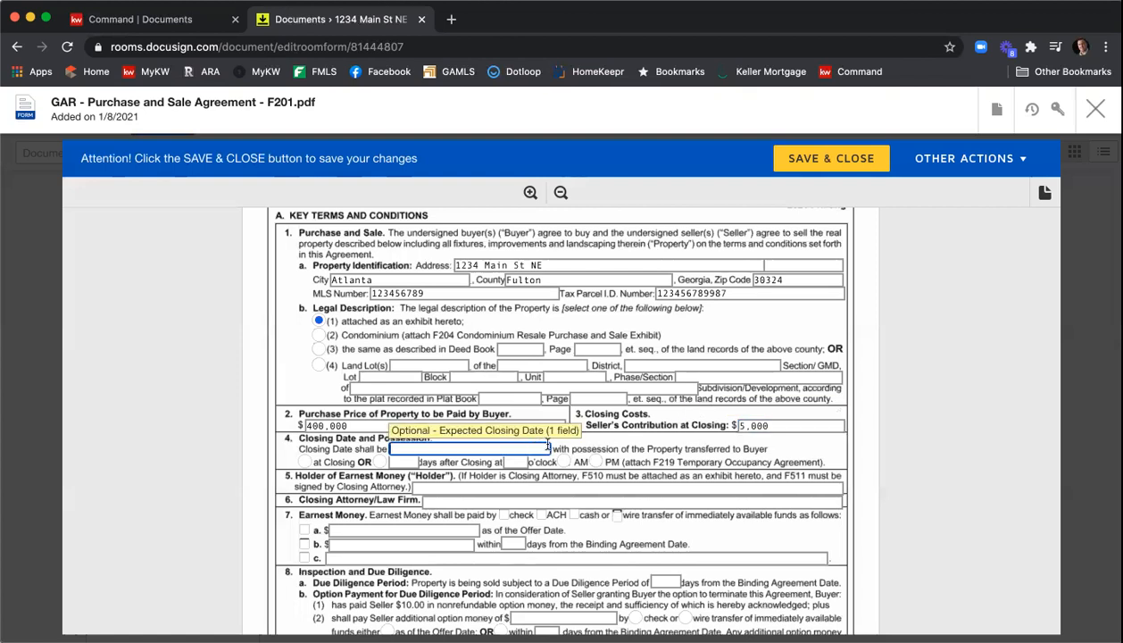
{"action": "type", "text": "2/11/21021"}
{"action": "left_click", "coordinate": [306, 462]}
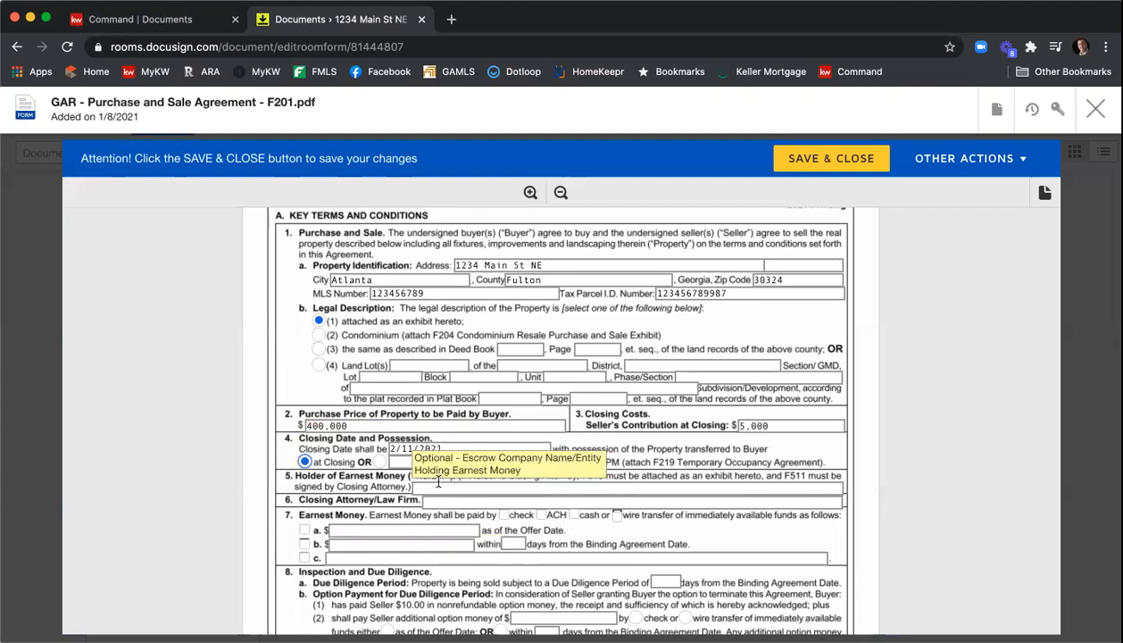
- Enter KWFA as holder of earnest money and C&B as the closing attorney/law firm
{"action": "left_click", "coordinate": [644, 488]}
{"action": "type", "text": "WW"}
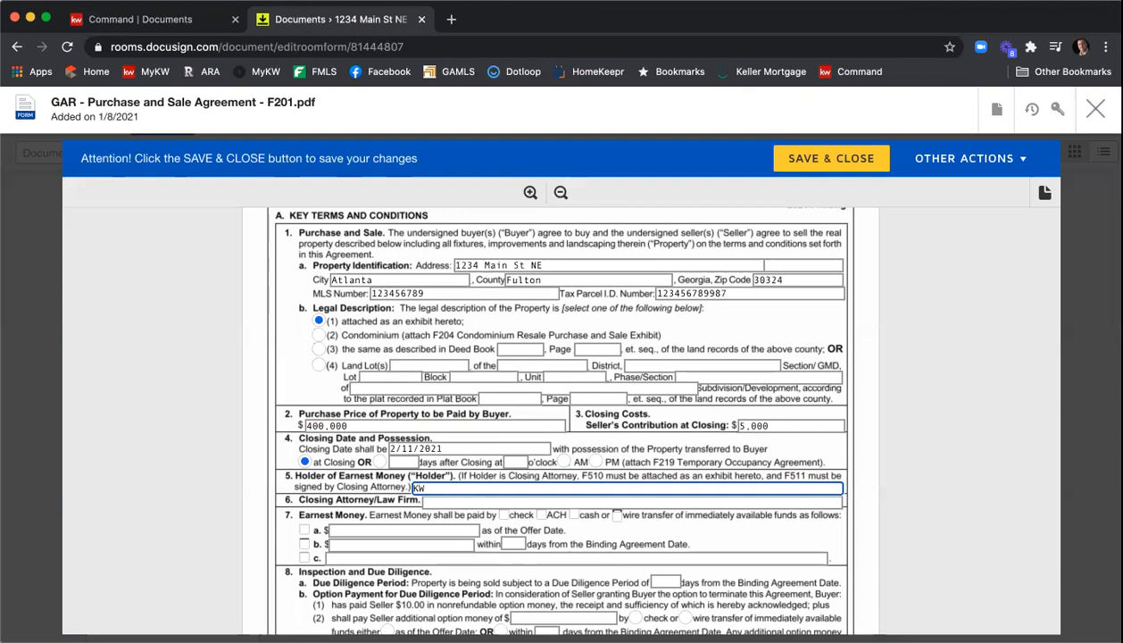
{"action": "key", "text": "Tab"}
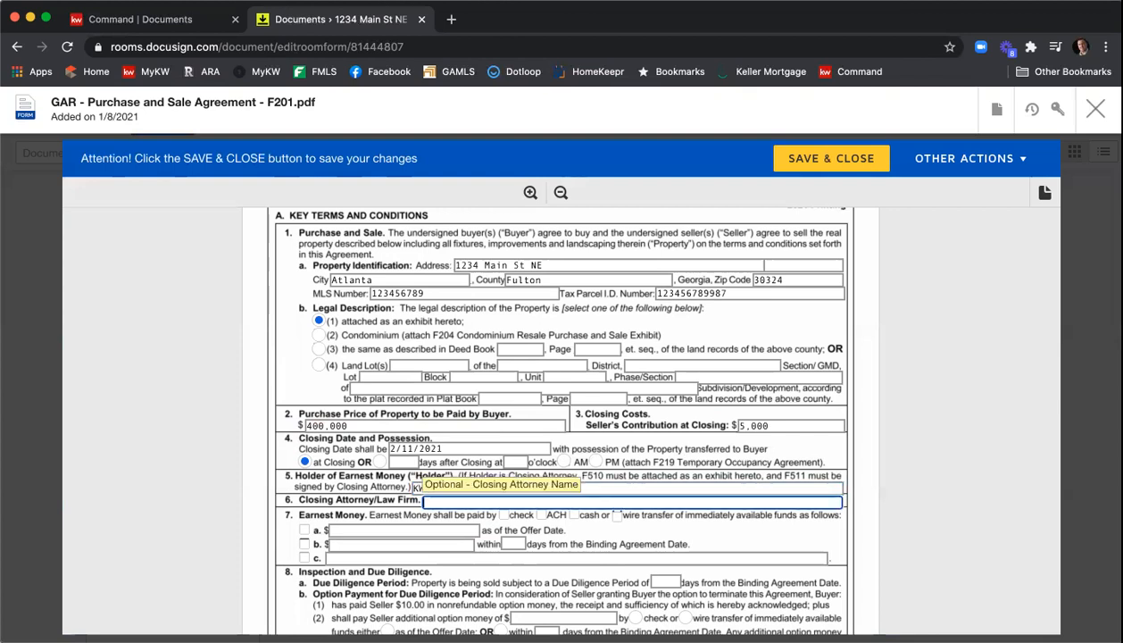
{"action": "type", "text": "C&B"}
- Set earnest money paid by check under option b, $8,000 within 3 days from the Binding Agreement Date
{"action": "left_click", "coordinate": [305, 543]}
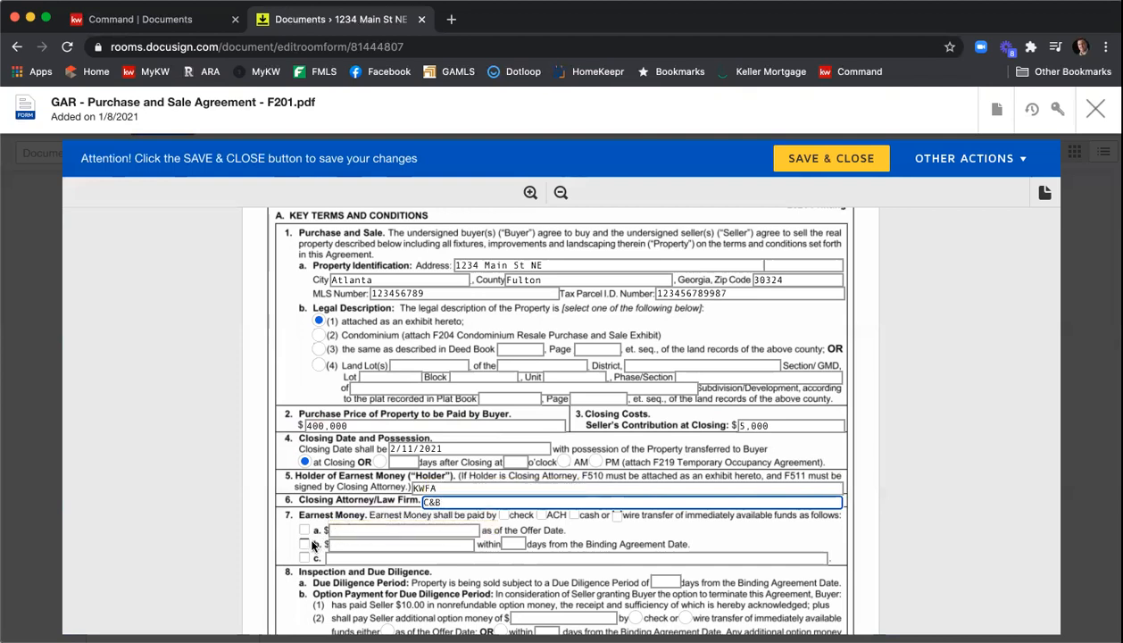
{"action": "left_click", "coordinate": [505, 515]}
{"action": "left_click", "coordinate": [428, 543]}
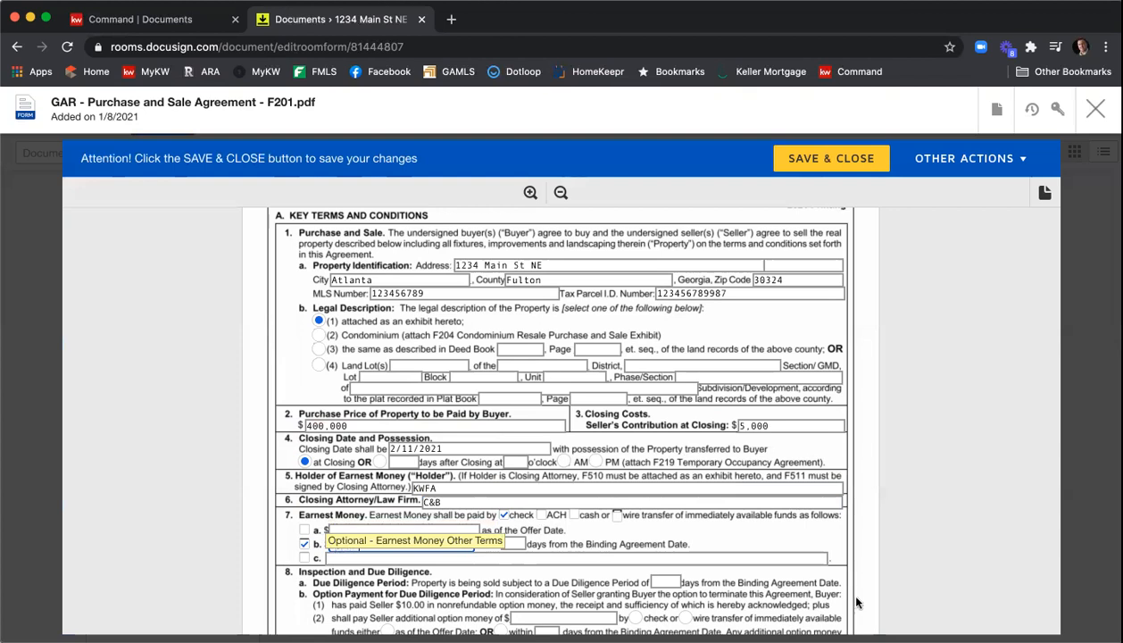
{"action": "left_click", "coordinate": [516, 542]}
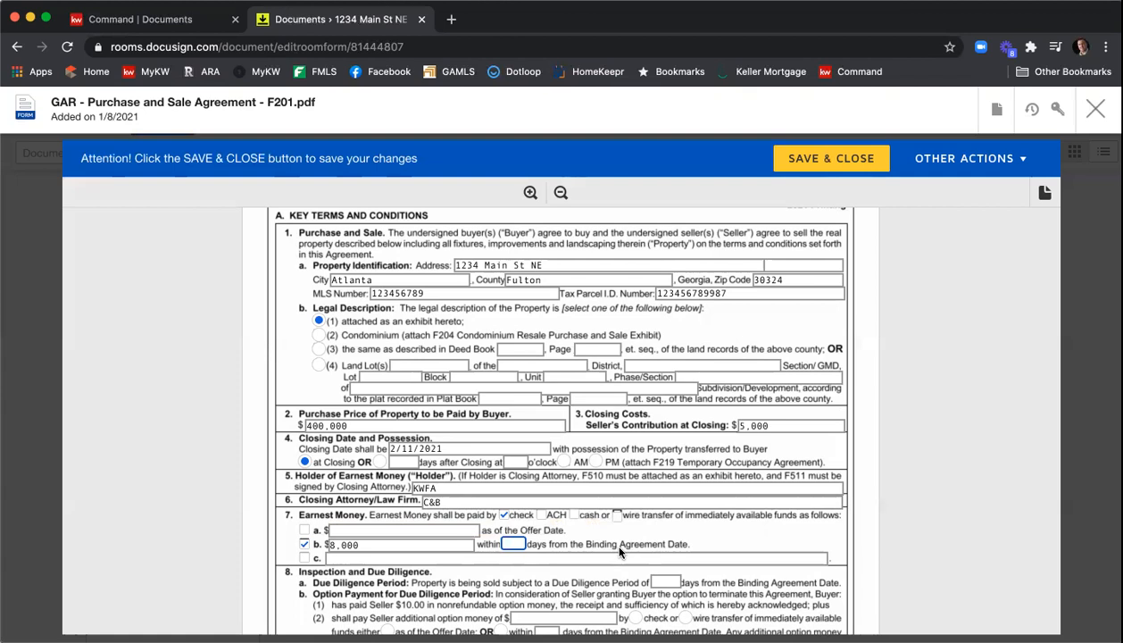
{"action": "type", "text": "3"}
{"action": "left_click", "coordinate": [704, 527]}
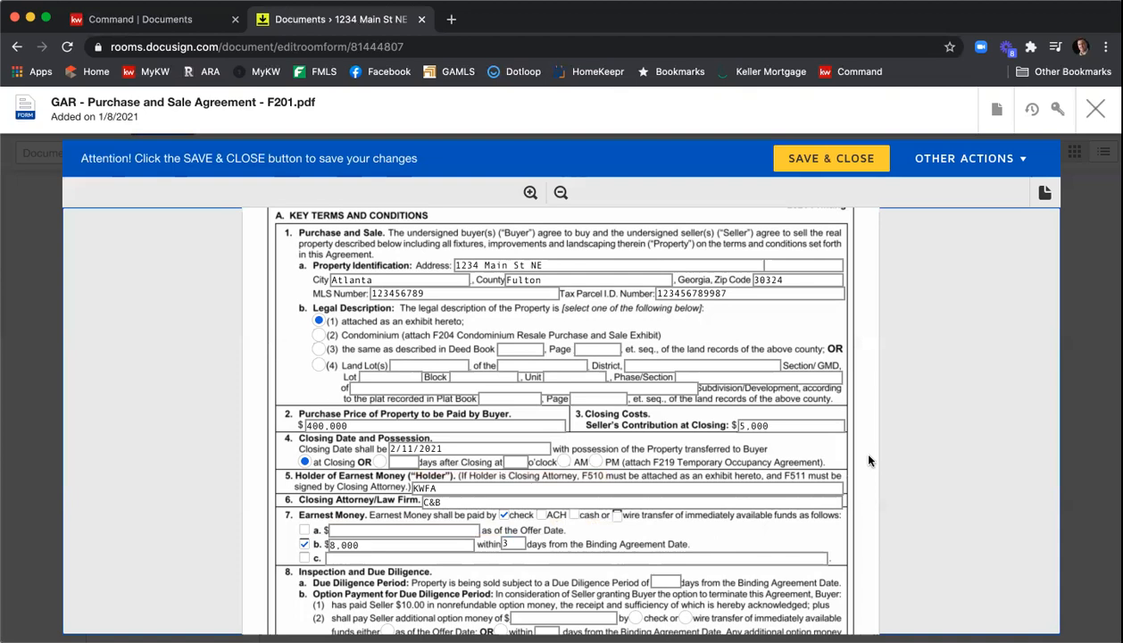
- Set the due diligence period to 10 days and mark the dwelling as not built prior to 1978
{"action": "scroll", "coordinate": [868, 461], "scroll_direction": "down", "scroll_amount": 3}
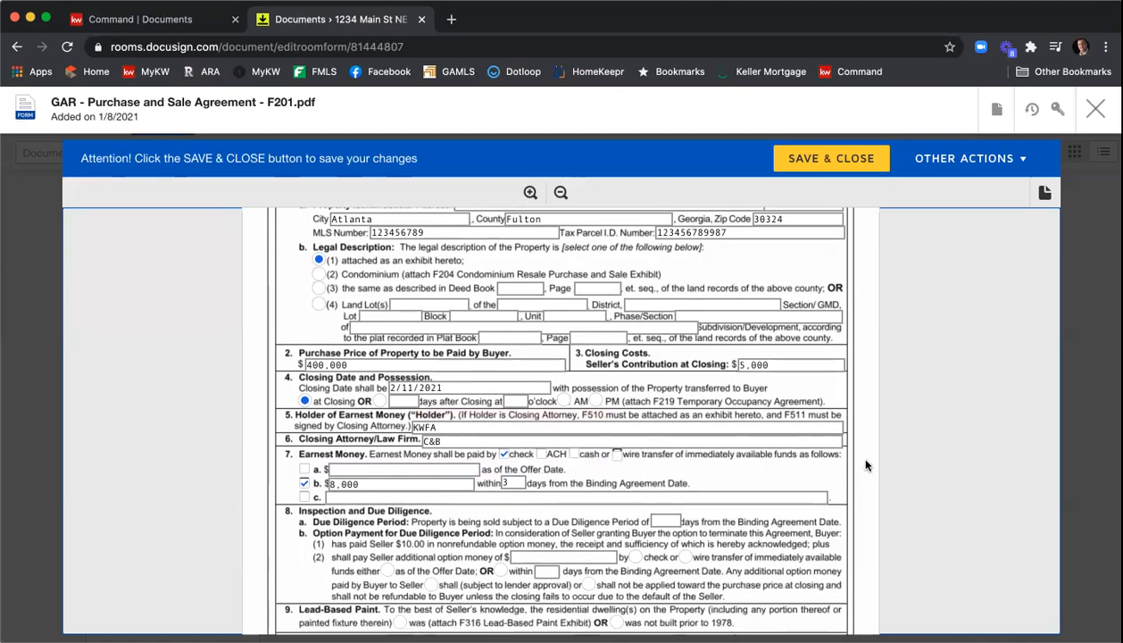
{"action": "scroll", "coordinate": [899, 452], "scroll_direction": "down", "scroll_amount": 2}
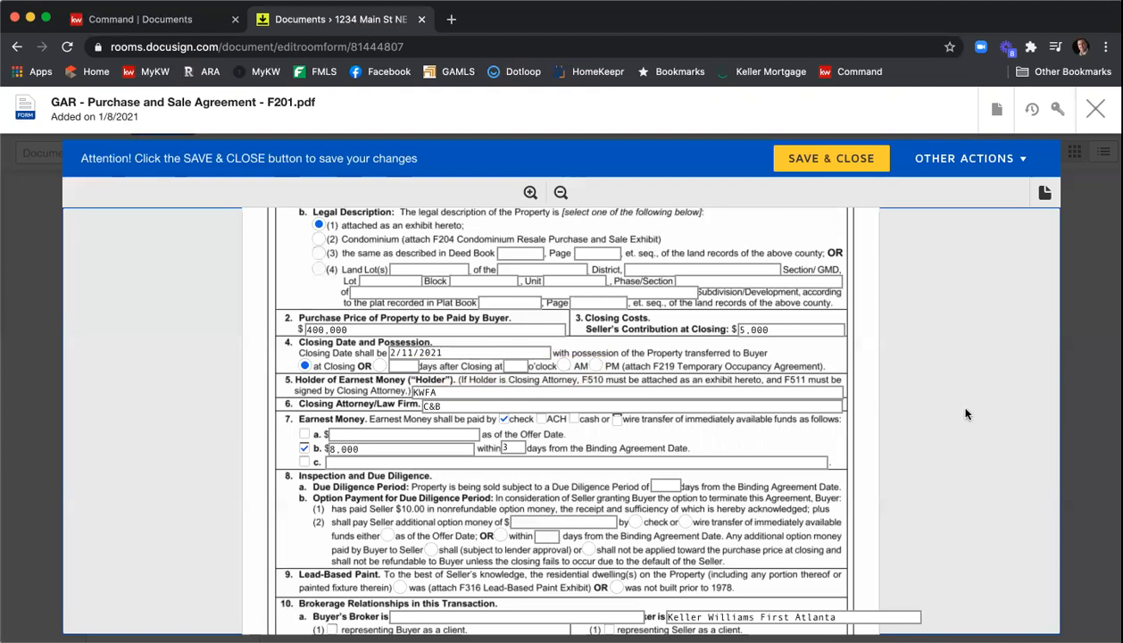
{"action": "scroll", "coordinate": [948, 408], "scroll_direction": "down", "scroll_amount": 2}
{"action": "scroll", "coordinate": [965, 414], "scroll_direction": "down", "scroll_amount": 3}
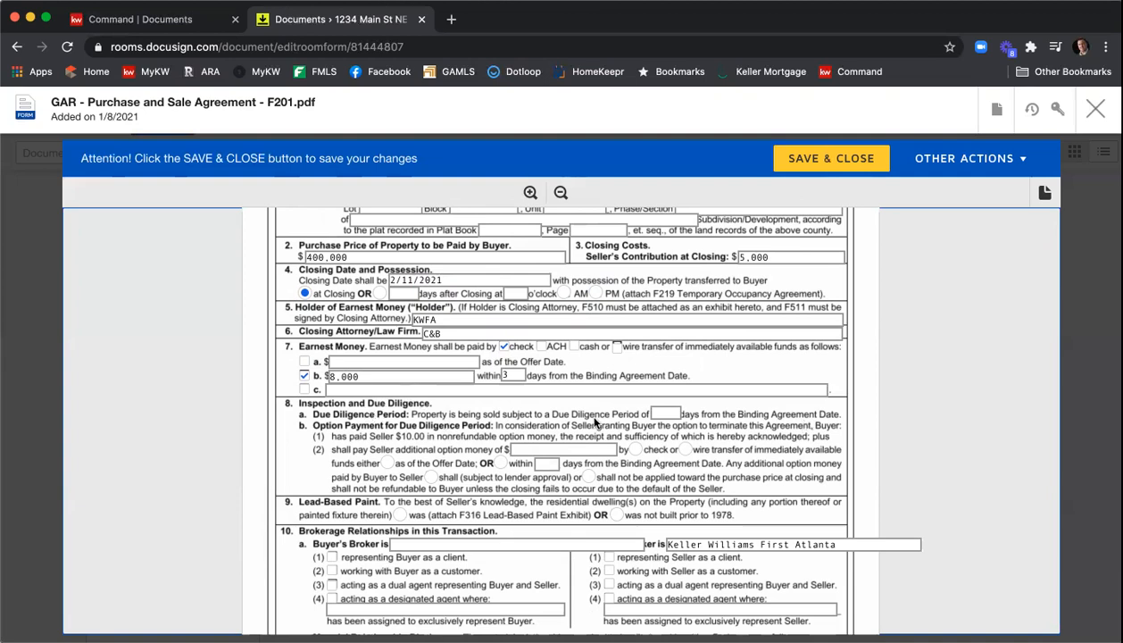
{"action": "left_click", "coordinate": [678, 413]}
{"action": "type", "text": "10"}
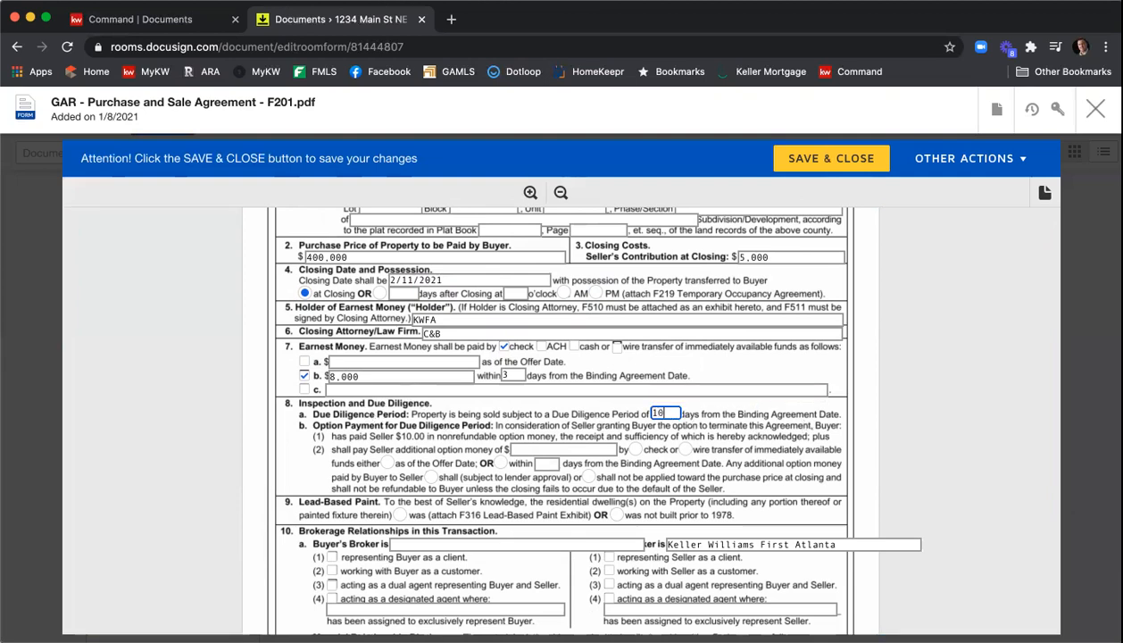
{"action": "scroll", "coordinate": [868, 447], "scroll_direction": "down", "scroll_amount": 2}
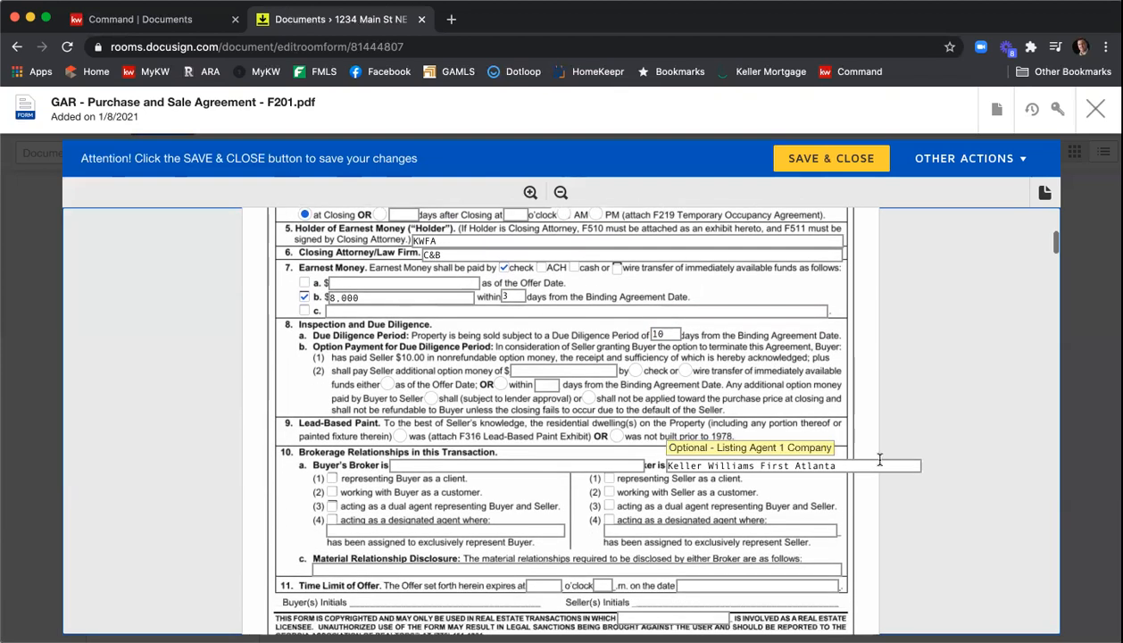
{"action": "left_click", "coordinate": [615, 435]}
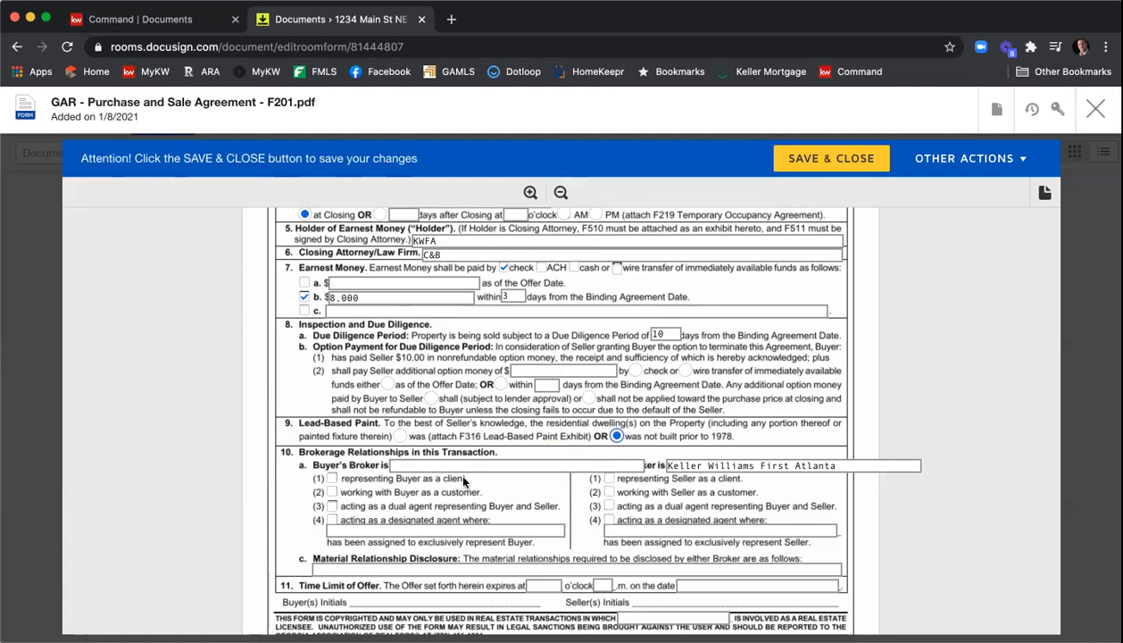
- Enter Harry Norman as buyer's broker and tick representing buyer and representing seller as a client
{"action": "left_click", "coordinate": [625, 464]}
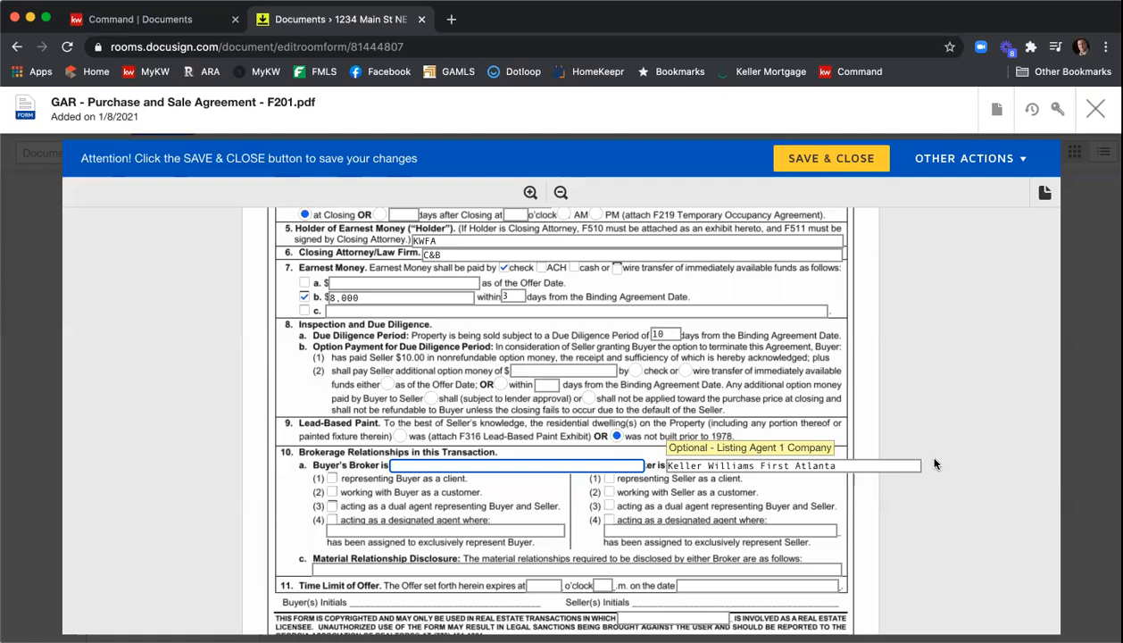
{"action": "type", "text": "Harry Norman"}
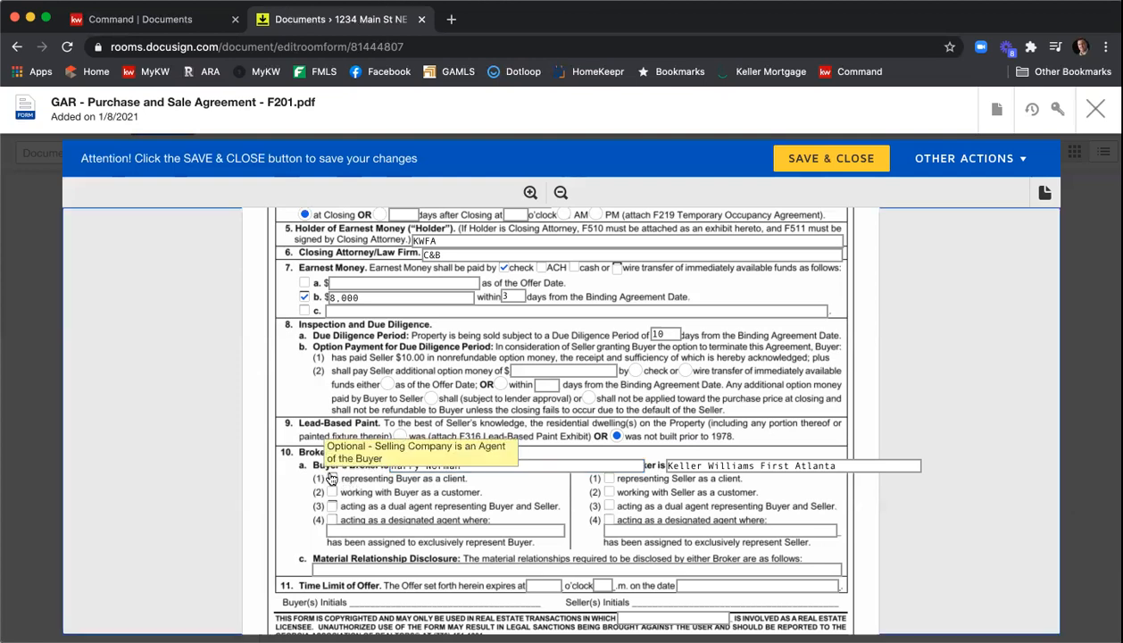
{"action": "left_click", "coordinate": [331, 478]}
{"action": "left_click", "coordinate": [606, 479]}
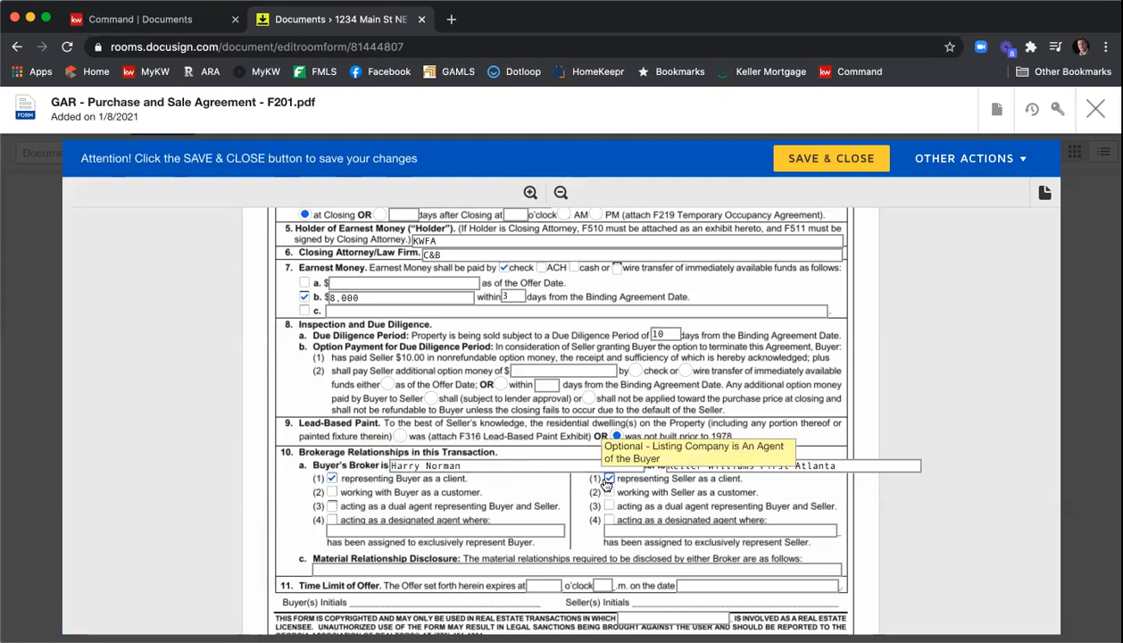
- Enter N/A as the material relationship disclosure
{"action": "scroll", "coordinate": [607, 482], "scroll_direction": "down", "scroll_amount": 1}
{"action": "left_click", "coordinate": [427, 535]}
{"action": "type", "text": "N/A"}
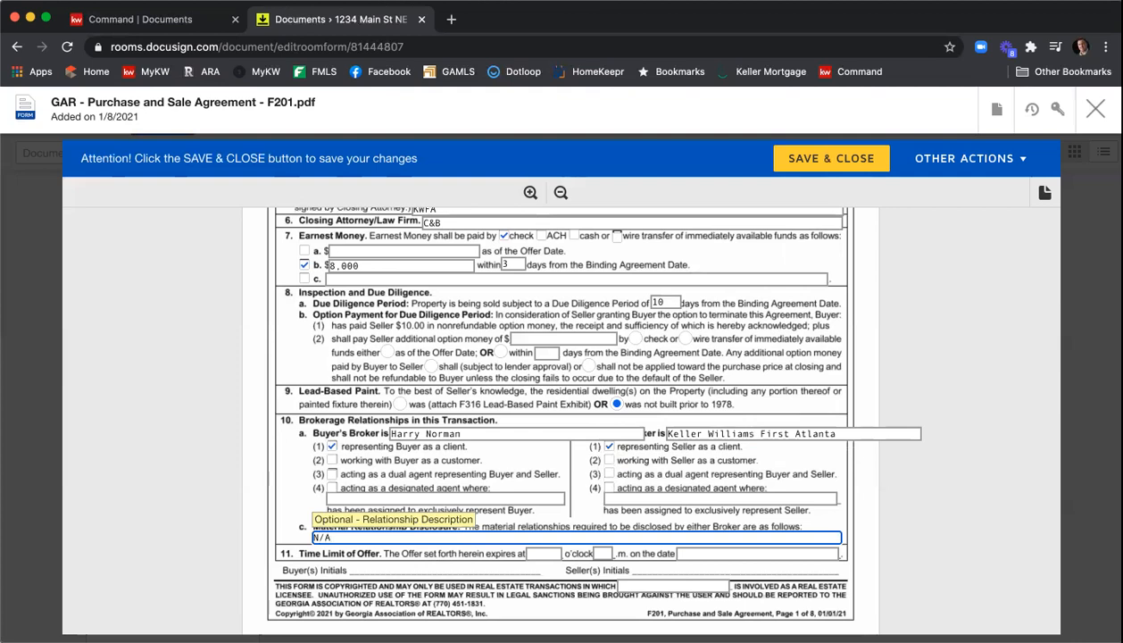
- Set the offer's time limit to expire at 12 o'clock p.m. on 1/09/2021
{"action": "left_click", "coordinate": [546, 553]}
{"action": "type", "text": "12"}
{"action": "key", "text": "Tab"}
{"action": "type", "text": "p"}
{"action": "key", "text": "Tab"}
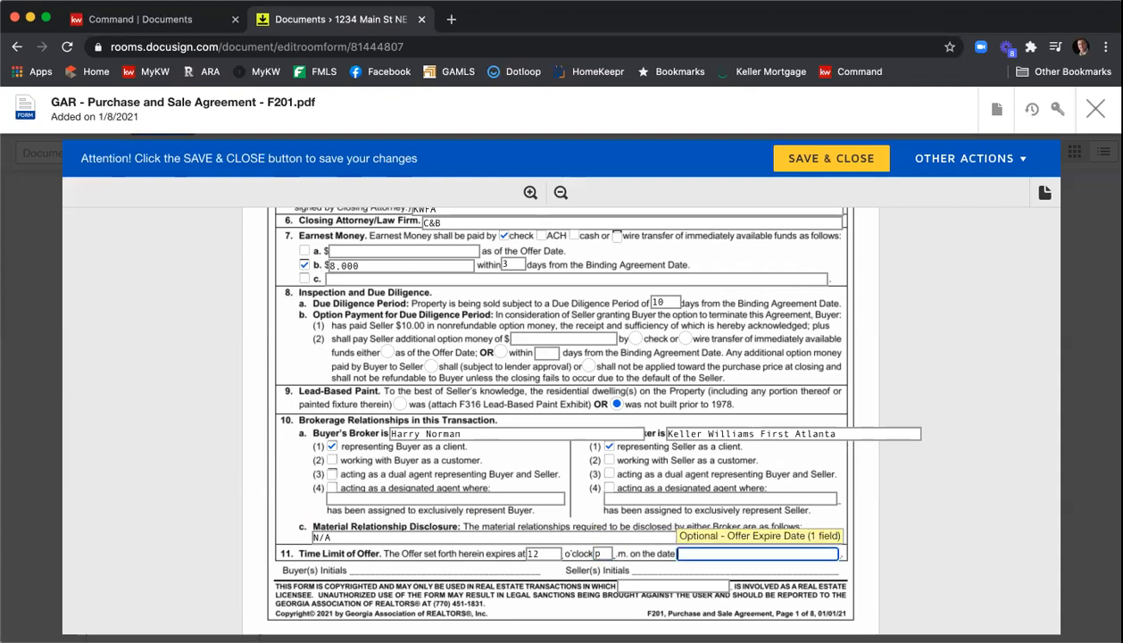
{"action": "type", "text": "1/09/120"}
{"action": "key", "text": "BackSpace"}
{"action": "key", "text": "BackSpace"}
{"action": "key", "text": "BackSpace"}
{"action": "type", "text": "2021"}
- Uncheck the All Cash Sale Exhibit (F401) in the agreement's exhibits list
{"action": "scroll", "coordinate": [895, 459], "scroll_direction": "down", "scroll_amount": 5}
{"action": "scroll", "coordinate": [912, 474], "scroll_direction": "down", "scroll_amount": 10}
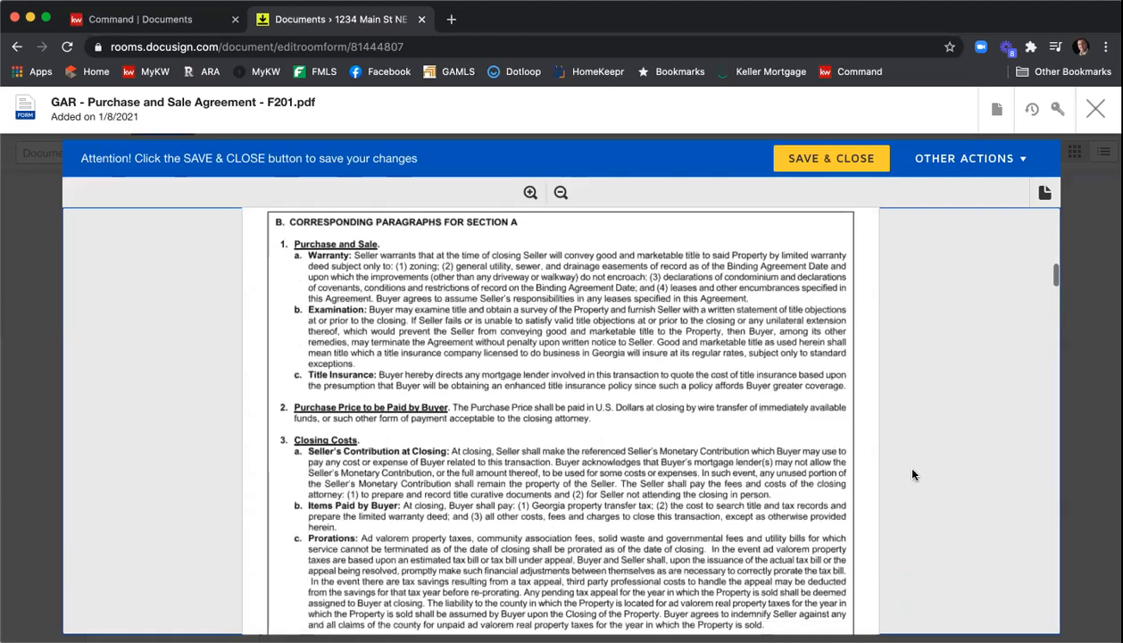
{"action": "scroll", "coordinate": [912, 474], "scroll_direction": "down", "scroll_amount": 10}
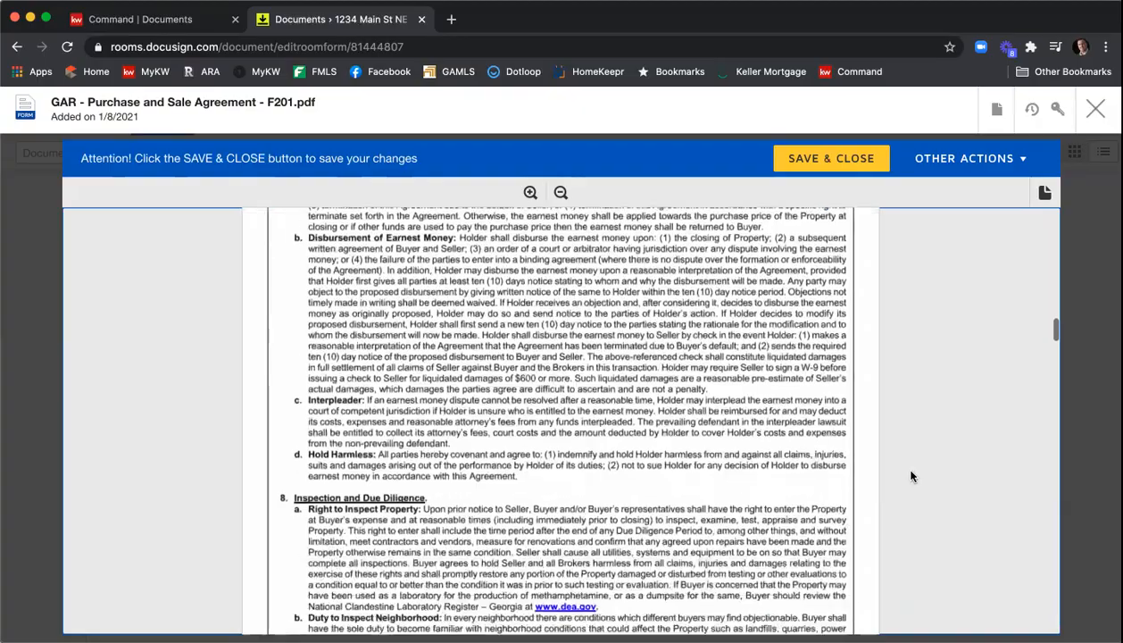
{"action": "scroll", "coordinate": [910, 479], "scroll_direction": "down", "scroll_amount": 10}
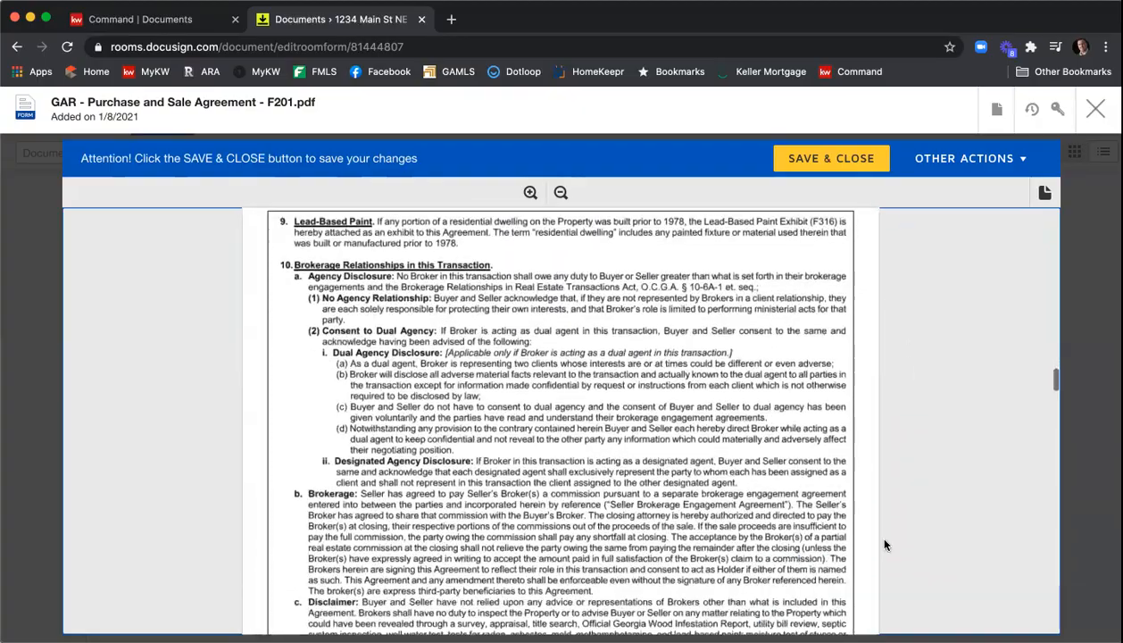
{"action": "scroll", "coordinate": [879, 538], "scroll_direction": "down", "scroll_amount": 10}
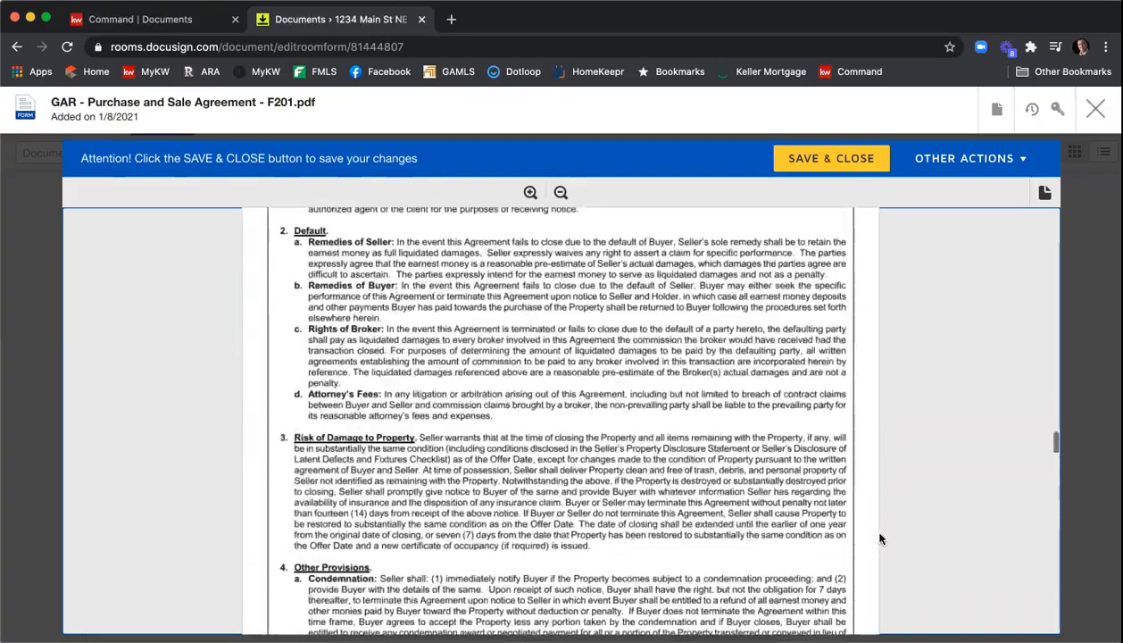
{"action": "scroll", "coordinate": [879, 538], "scroll_direction": "down", "scroll_amount": 10}
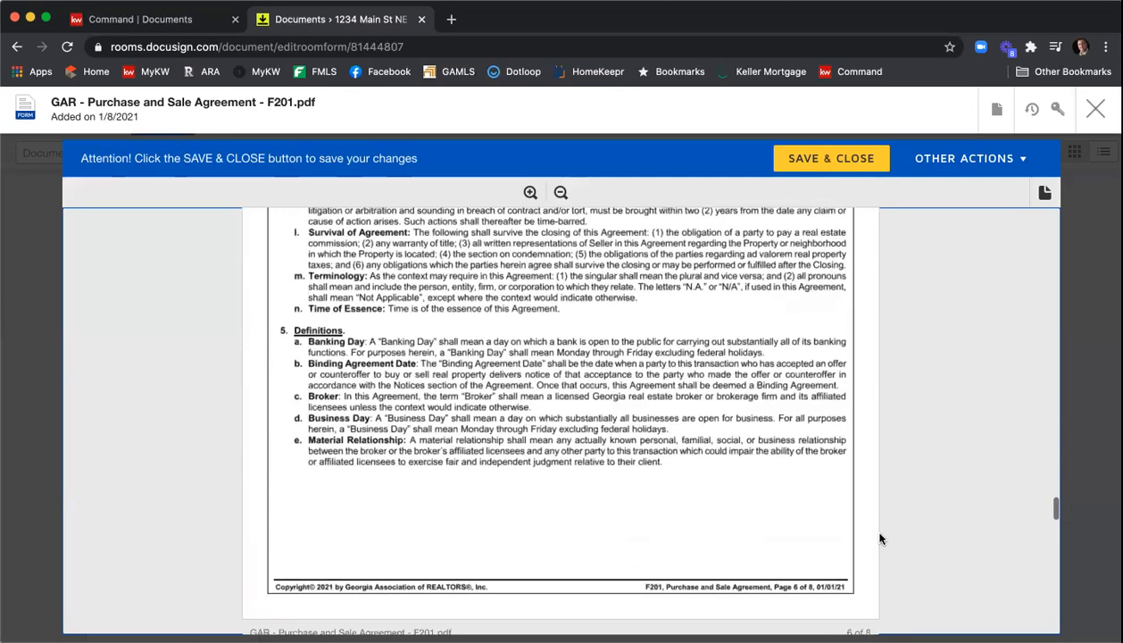
{"action": "scroll", "coordinate": [879, 539], "scroll_direction": "down", "scroll_amount": 2}
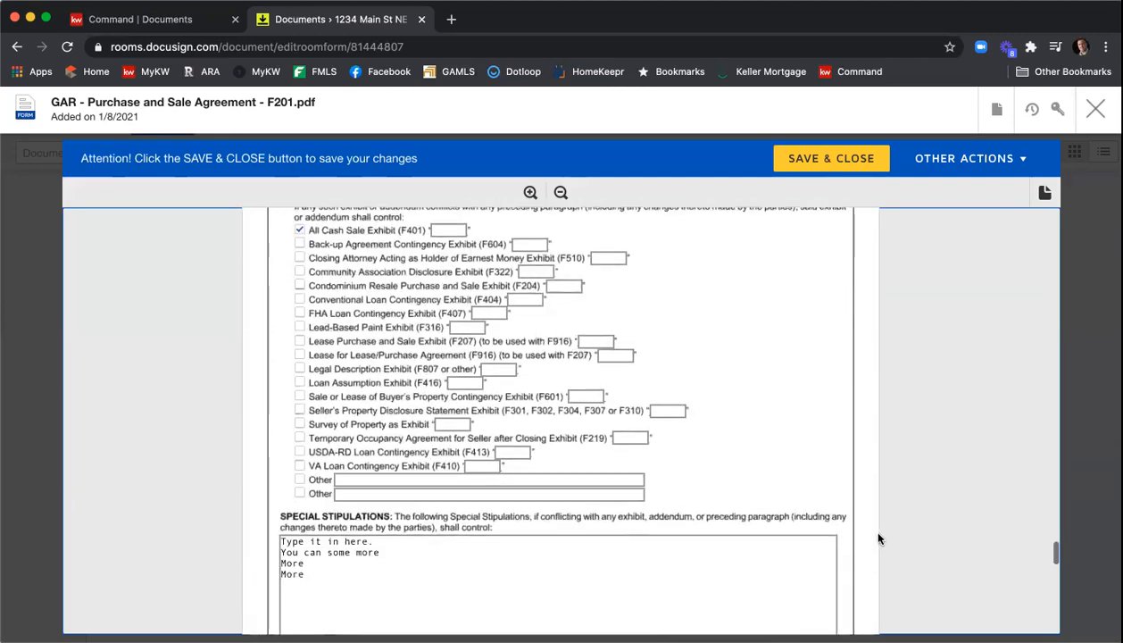
{"action": "scroll", "coordinate": [339, 375], "scroll_direction": "down", "scroll_amount": 2}
{"action": "left_click", "coordinate": [299, 235]}
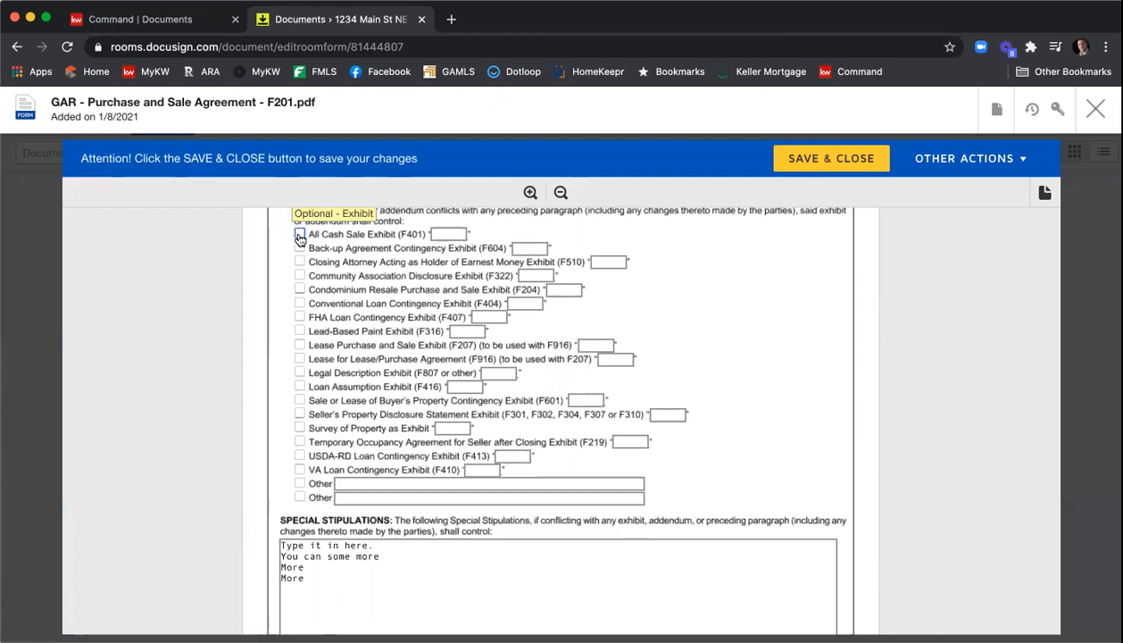
- Tick the Community Association Disclosure Exhibit (F322) and label it B
{"action": "left_click", "coordinate": [300, 275]}
{"action": "left_click", "coordinate": [527, 274]}
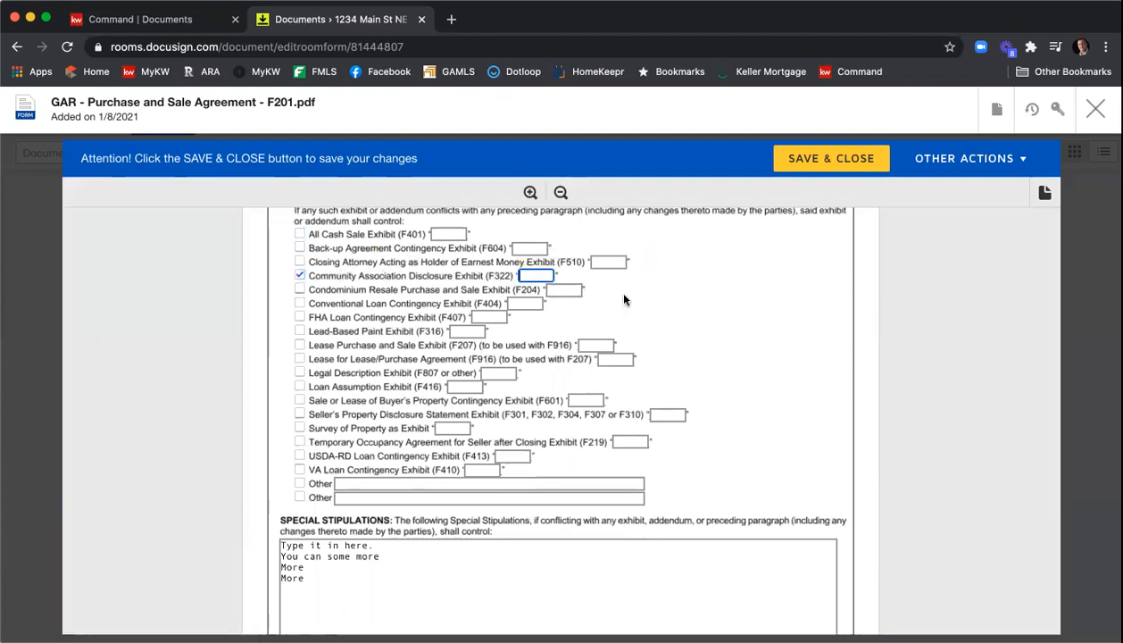
{"action": "type", "text": "B"}
- Tick the Seller's Property Disclosure Statement Exhibit and label it A
{"action": "left_click", "coordinate": [301, 413]}
{"action": "left_click", "coordinate": [658, 412]}
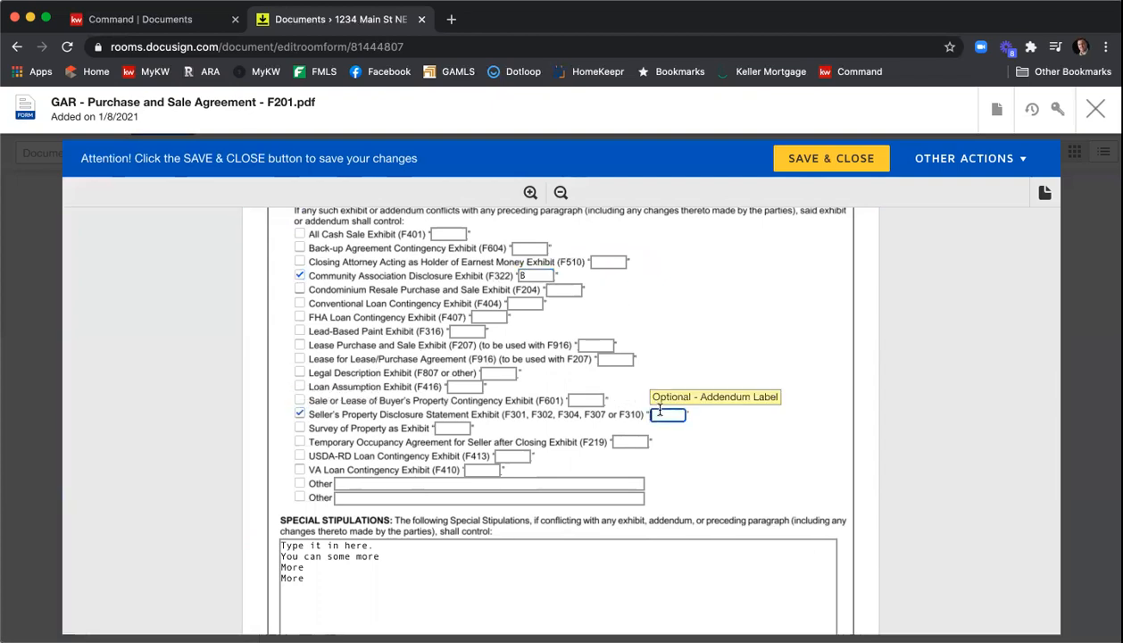
{"action": "type", "text": "A"}
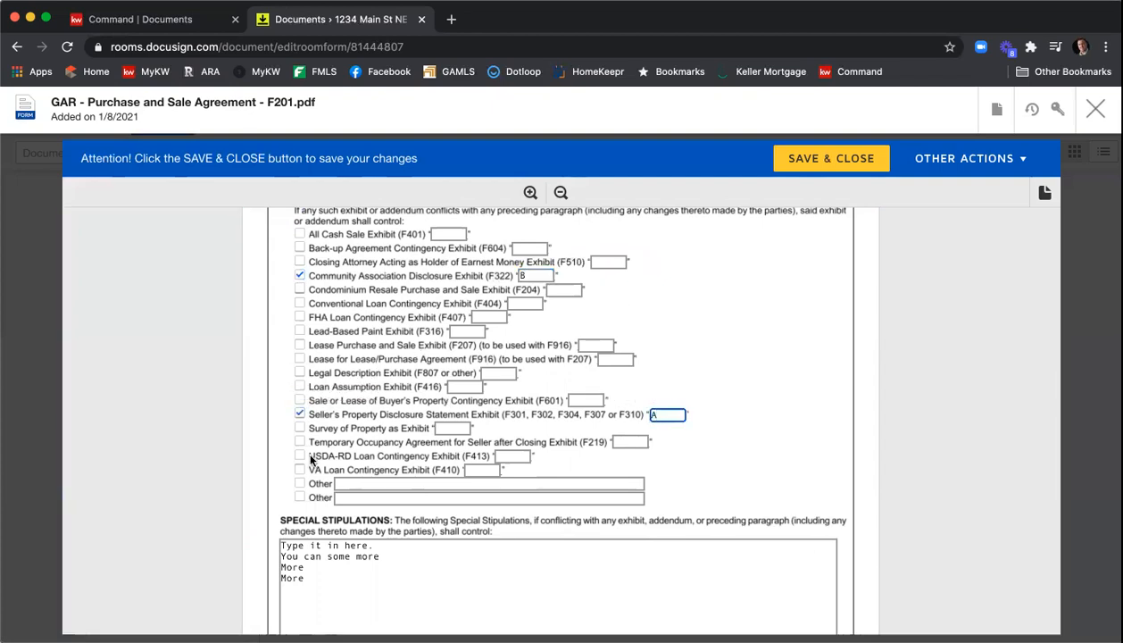
- Tick the Legal Description Exhibit (F807 or other) and label it C
{"action": "left_click", "coordinate": [300, 373]}
{"action": "left_click", "coordinate": [489, 369]}
{"action": "type", "text": "C"}
- Replace the special stipulations text with lines 'You add in stips here', 'More stips', 'More', 'More' and 'Lots more'
{"action": "scroll", "coordinate": [303, 334], "scroll_direction": "down", "scroll_amount": 2}
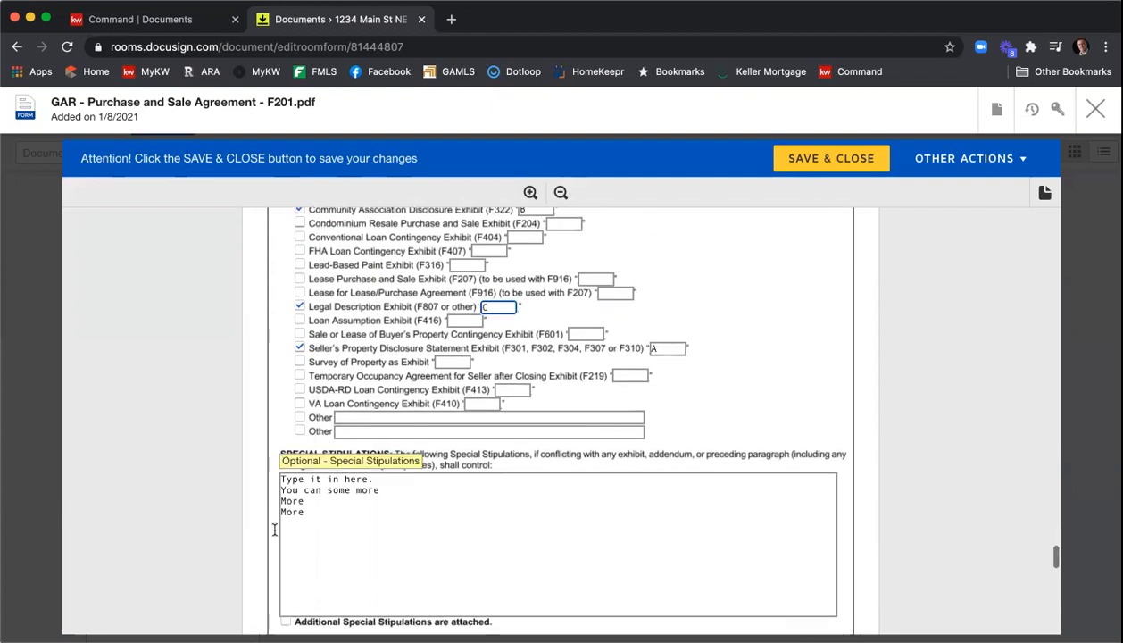
{"action": "left_click_drag", "start_coordinate": [280, 534], "coordinate": [263, 470]}
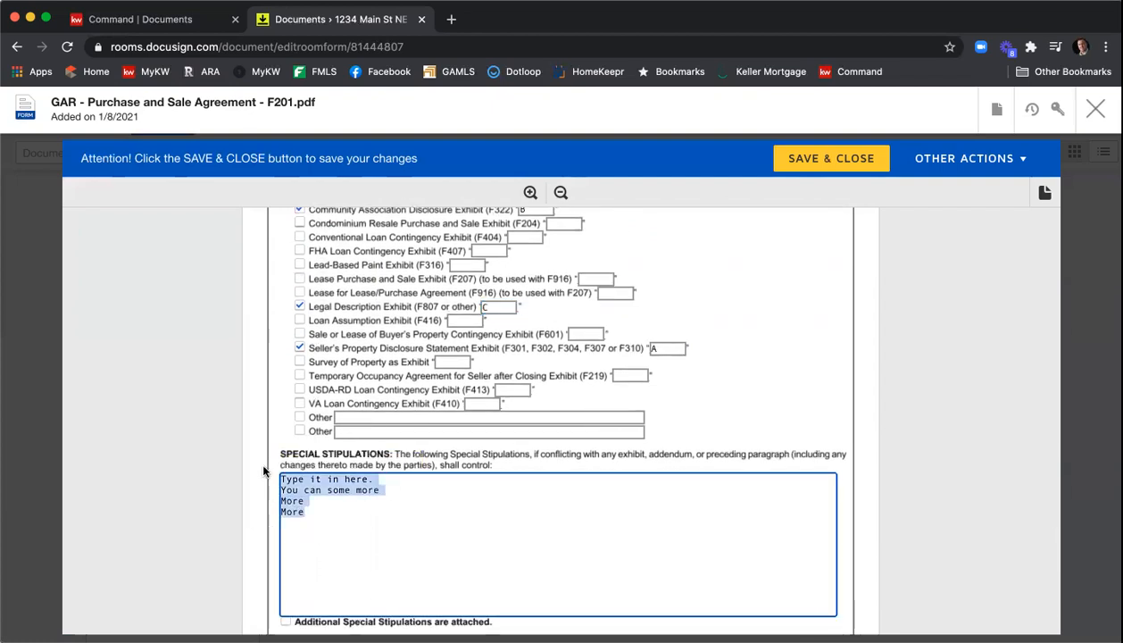
{"action": "left_click", "coordinate": [371, 513]}
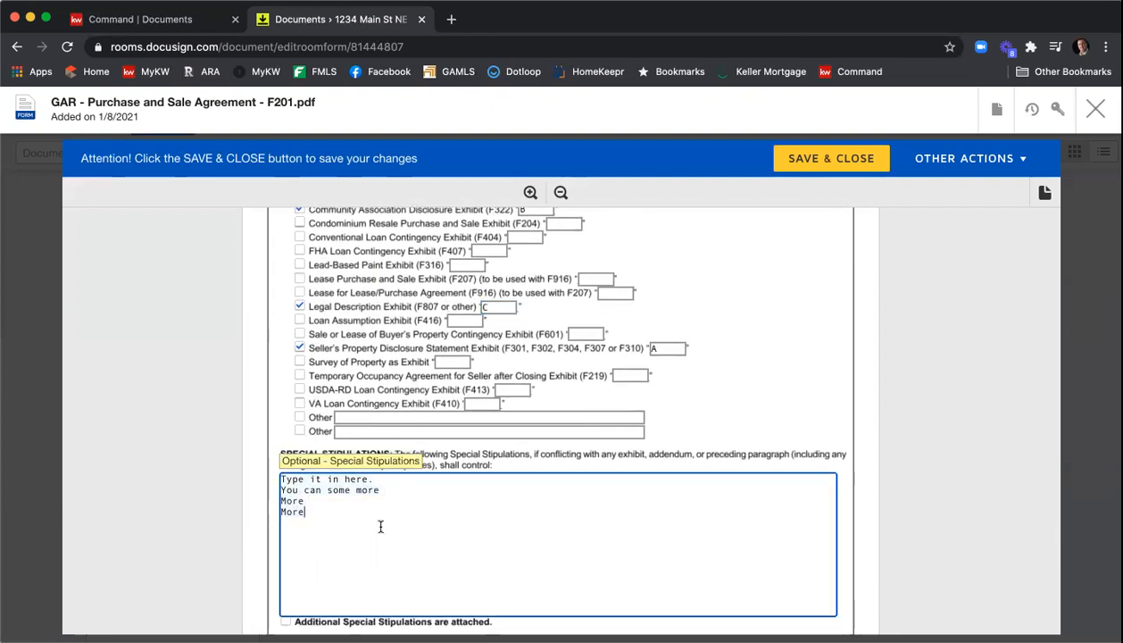
{"action": "scroll", "coordinate": [391, 539], "scroll_direction": "down", "scroll_amount": 1}
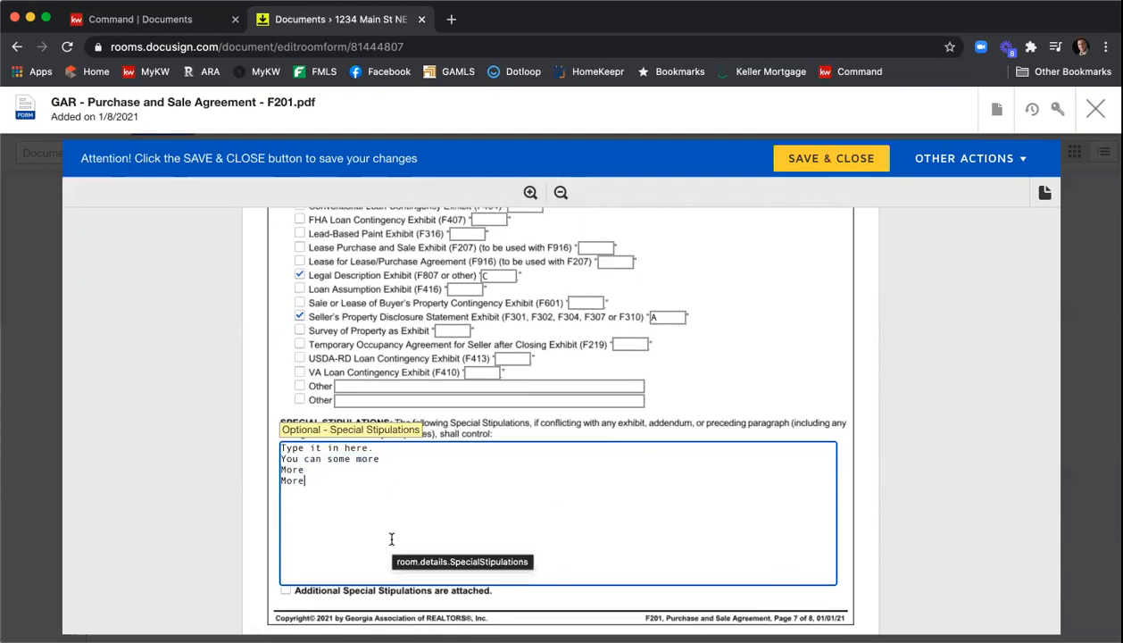
{"action": "left_click_drag", "start_coordinate": [391, 539], "coordinate": [239, 451]}
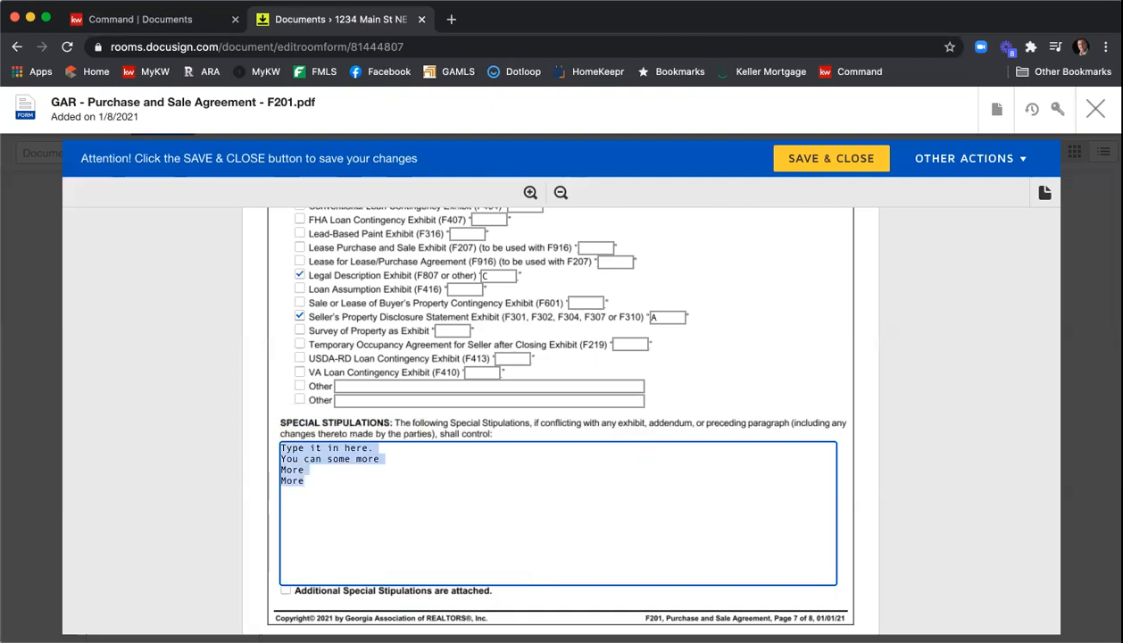
{"action": "key", "text": "BackSpace"}
{"action": "type", "text": "You add in stips here"}
{"action": "key", "text": "Return"}
{"action": "key", "text": "Return"}
{"action": "type", "text": "More stu"}
{"action": "key", "text": "BackSpace"}
{"action": "type", "text": "ips"}
{"action": "key", "text": "Return"}
{"action": "key", "text": "Return"}
{"action": "type", "text": "More"}
{"action": "key", "text": "Return"}
{"action": "type", "text": "More"}
{"action": "key", "text": "Return"}
{"action": "key", "text": "Return"}
{"action": "type", "text": "Lots more"}
- Enter Atlanta in the first address line of the seller's broker contact section
{"action": "scroll", "coordinate": [735, 369], "scroll_direction": "down", "scroll_amount": 3}
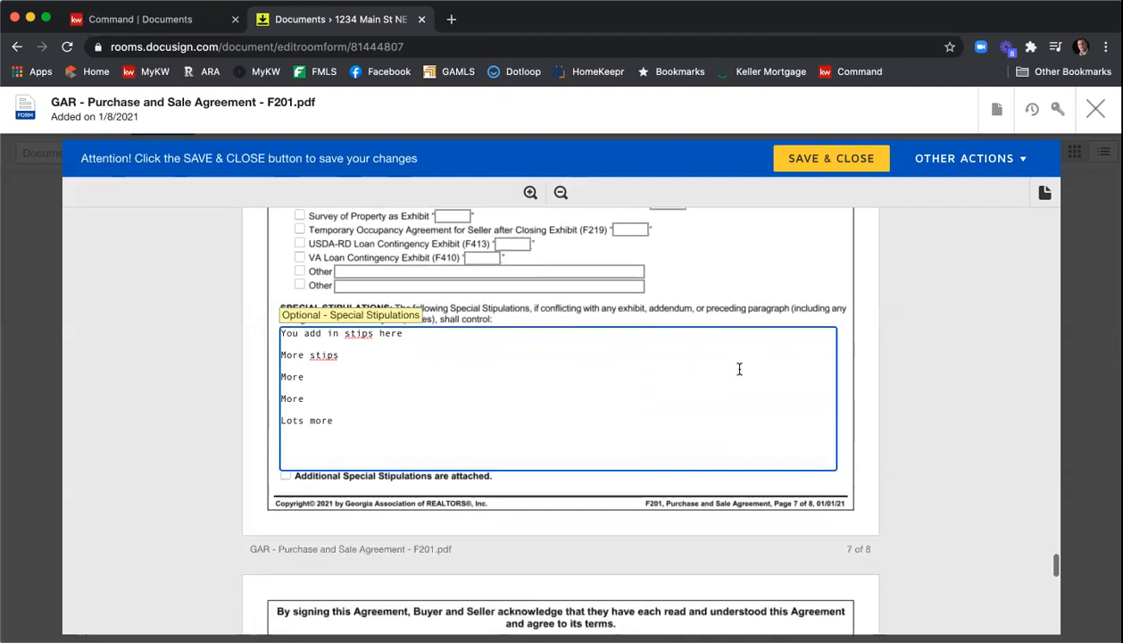
{"action": "scroll", "coordinate": [739, 369], "scroll_direction": "down", "scroll_amount": 1}
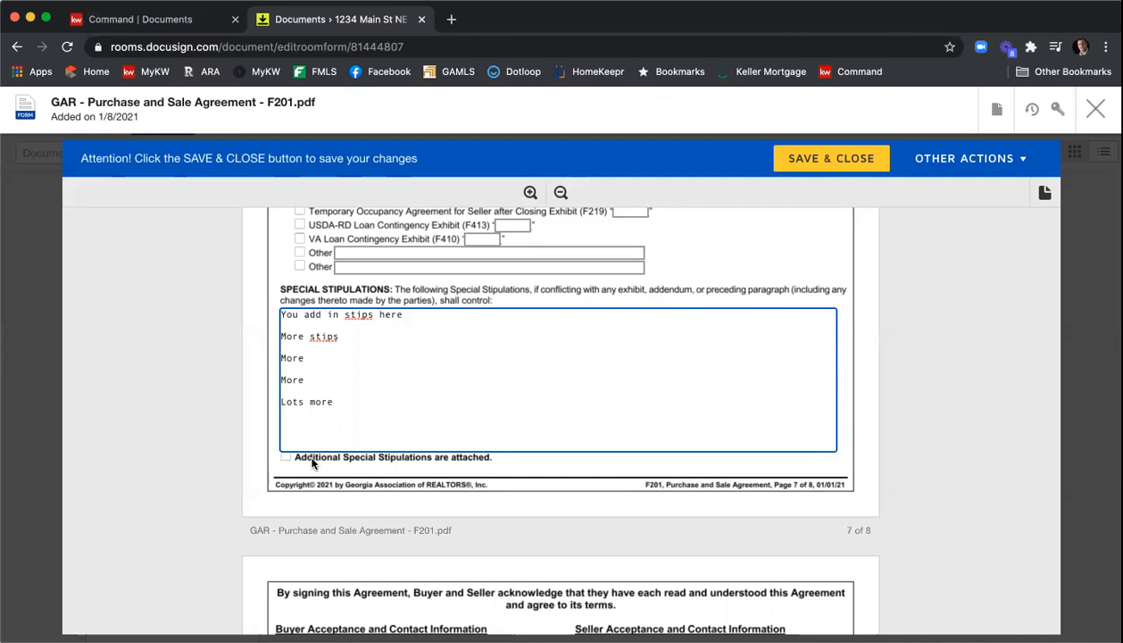
{"action": "left_click", "coordinate": [834, 422]}
{"action": "scroll", "coordinate": [932, 344], "scroll_direction": "down", "scroll_amount": 9}
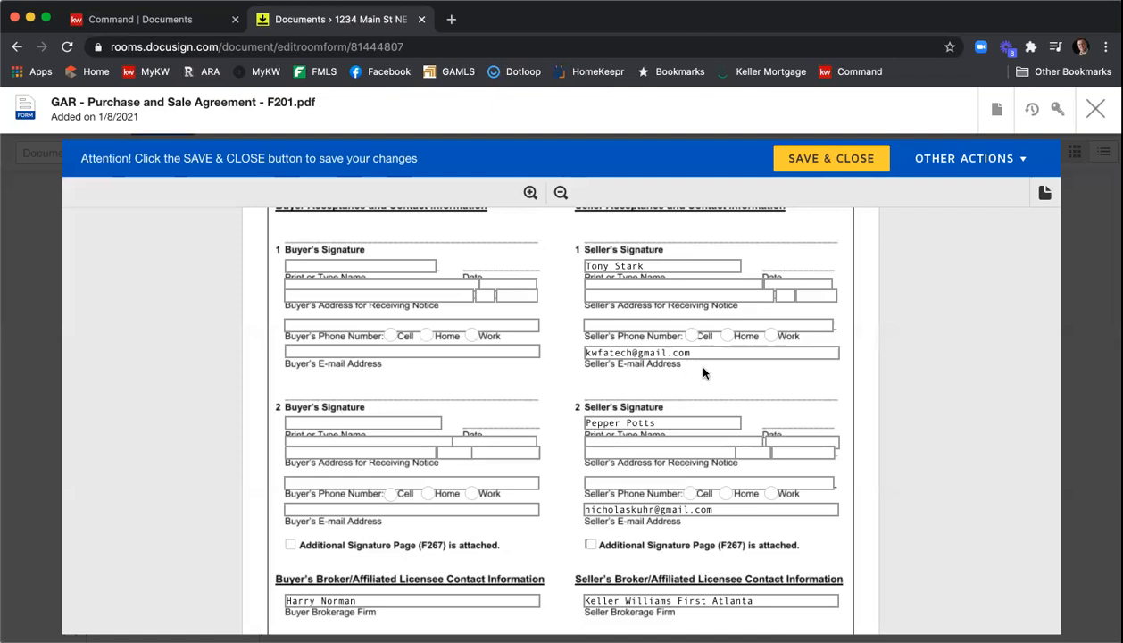
{"action": "scroll", "coordinate": [862, 363], "scroll_direction": "down", "scroll_amount": 1}
{"action": "scroll", "coordinate": [862, 364], "scroll_direction": "down", "scroll_amount": 4}
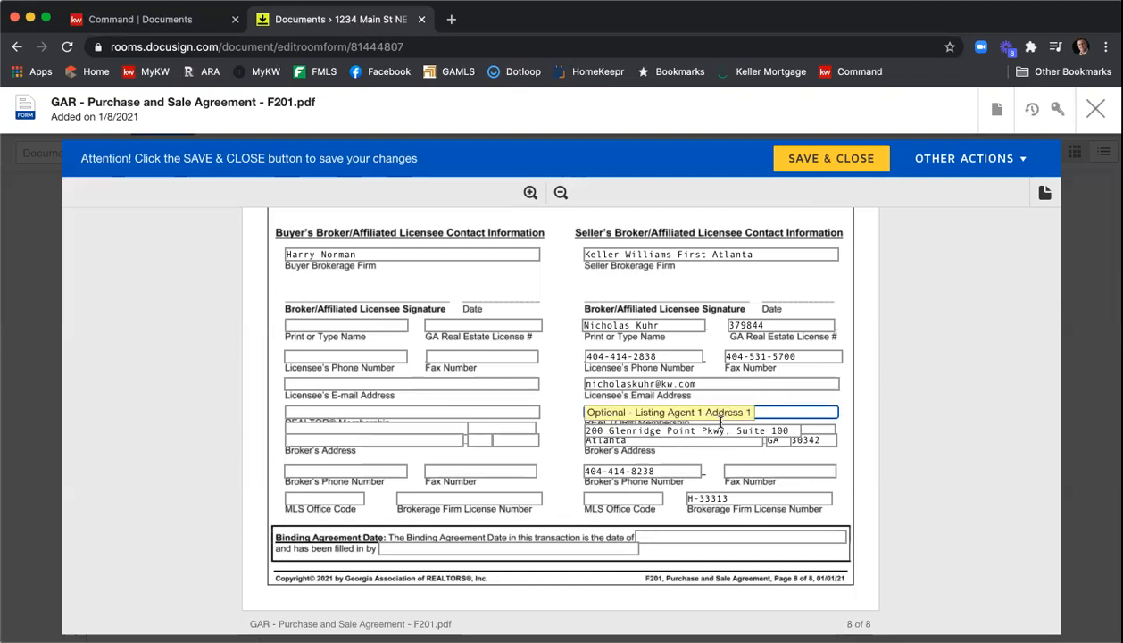
{"action": "type", "text": "Atlnt"}
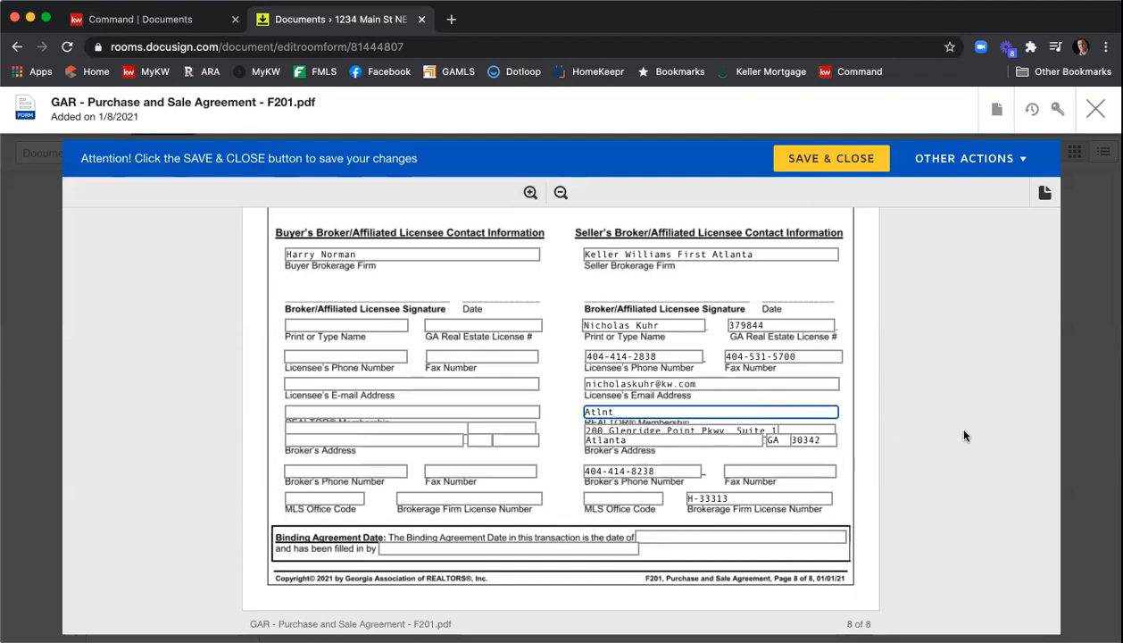
{"action": "key", "text": "BackSpace"}
{"action": "key", "text": "BackSpace"}
{"action": "key", "text": "BackSpace"}
{"action": "key", "text": "BackSpace"}
{"action": "type", "text": "tlanta"}
{"action": "left_click", "coordinate": [807, 470]}
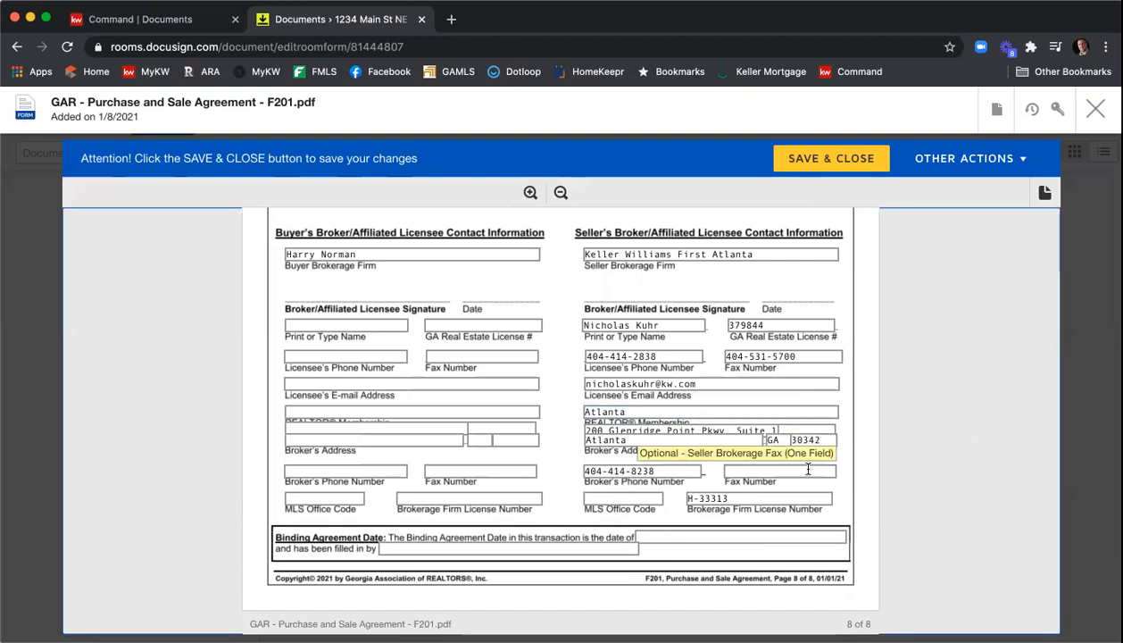
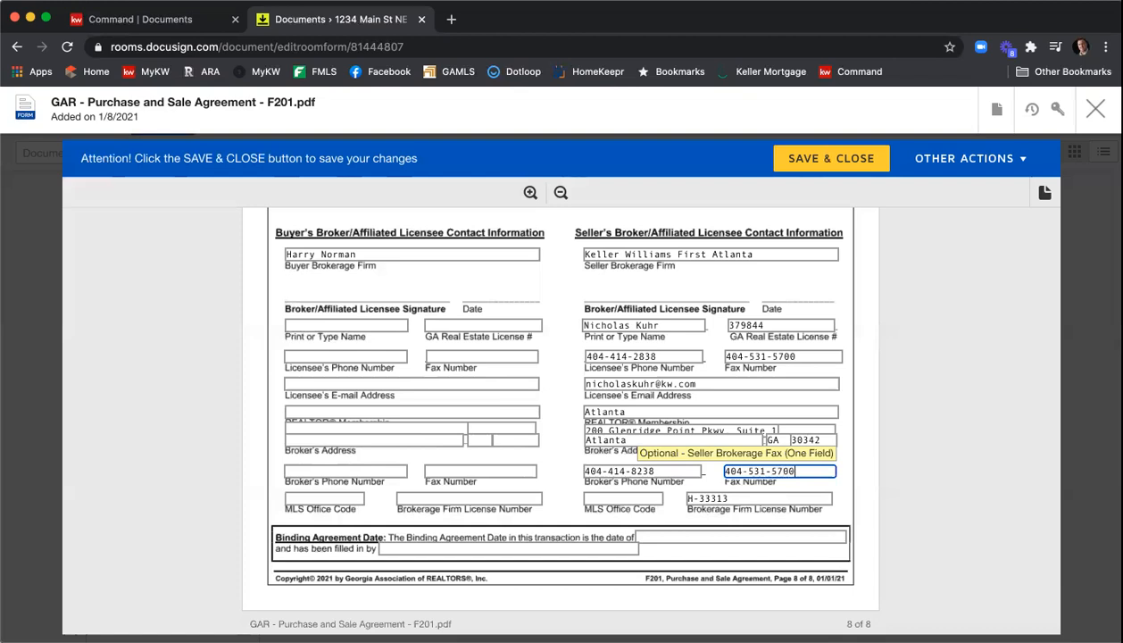
- Enter KWFA01 as the seller's MLS office code and save and close the purchase agreement
{"action": "key", "text": "Tab"}
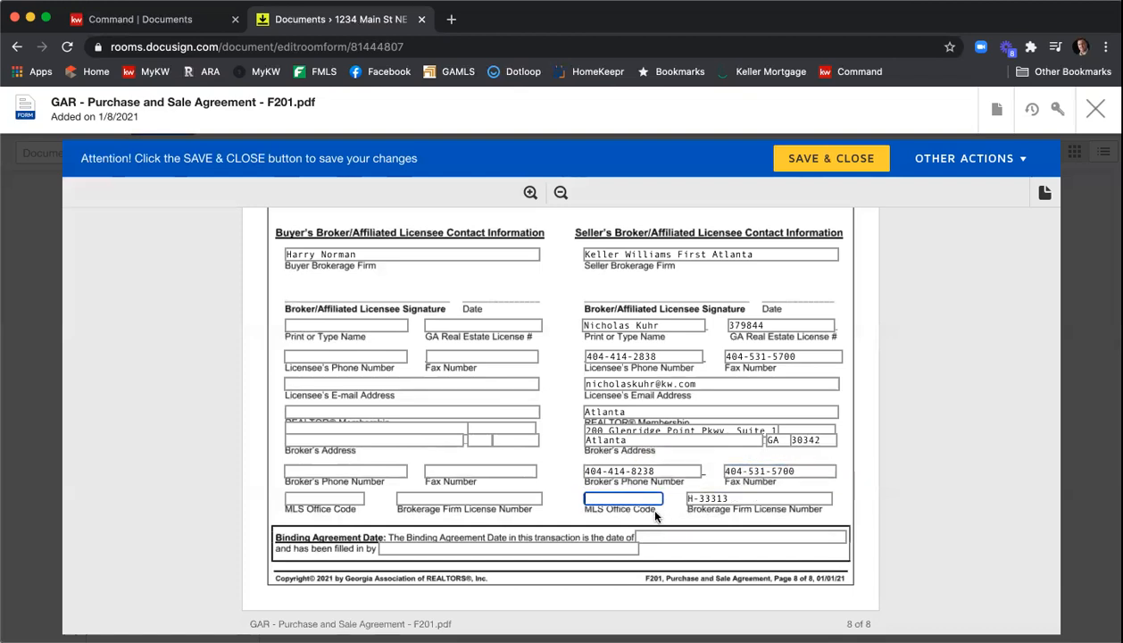
{"action": "type", "text": "KWFA"}
{"action": "type", "text": "1"}
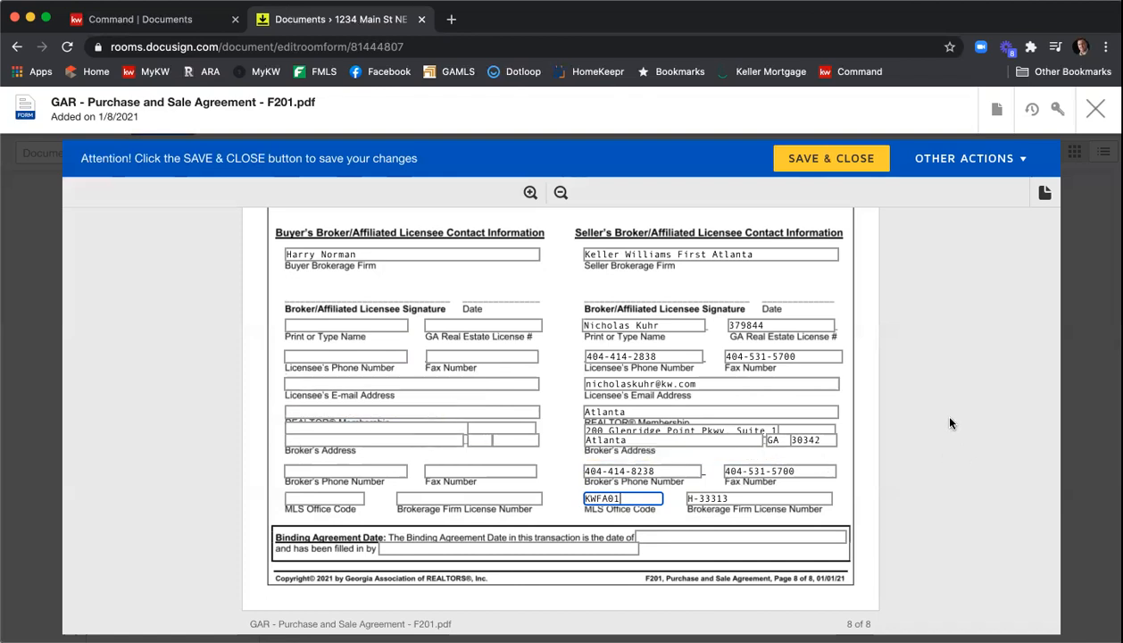
{"action": "scroll", "coordinate": [950, 423], "scroll_direction": "down", "scroll_amount": 3}
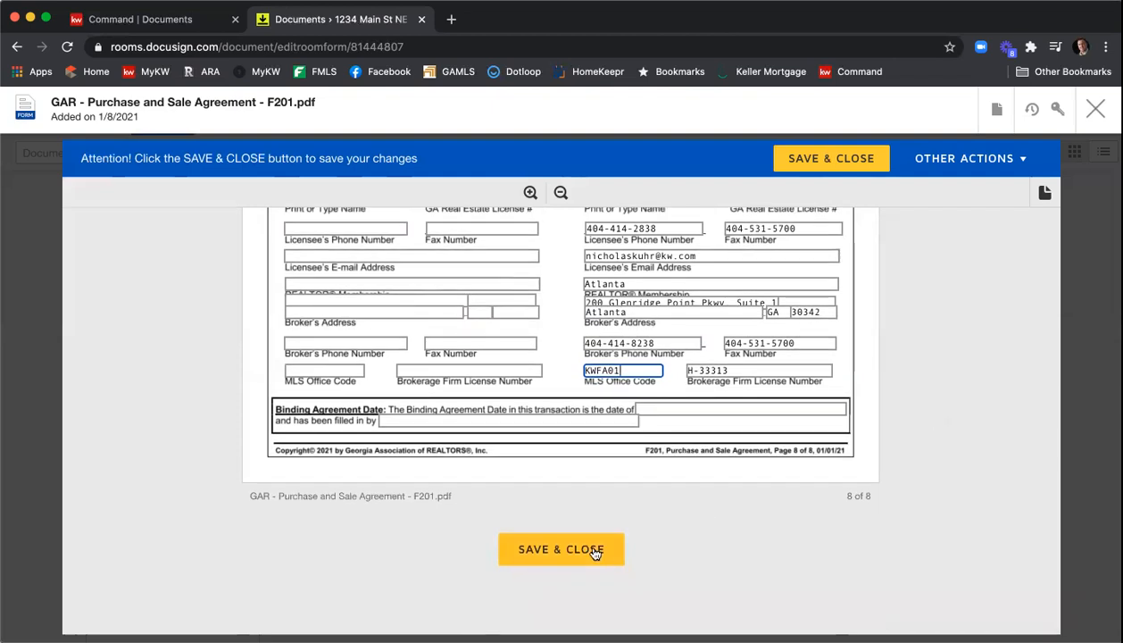
{"action": "left_click", "coordinate": [595, 553]}
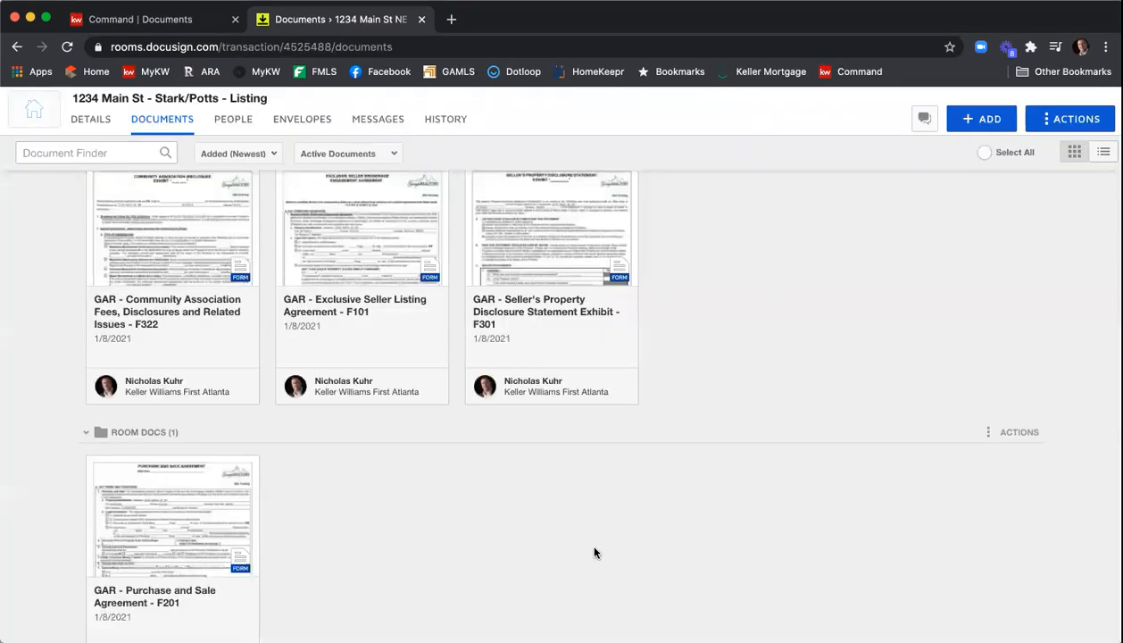
- Select the three documents in the listing documents folder
{"action": "scroll", "coordinate": [817, 547], "scroll_direction": "up", "scroll_amount": 2}
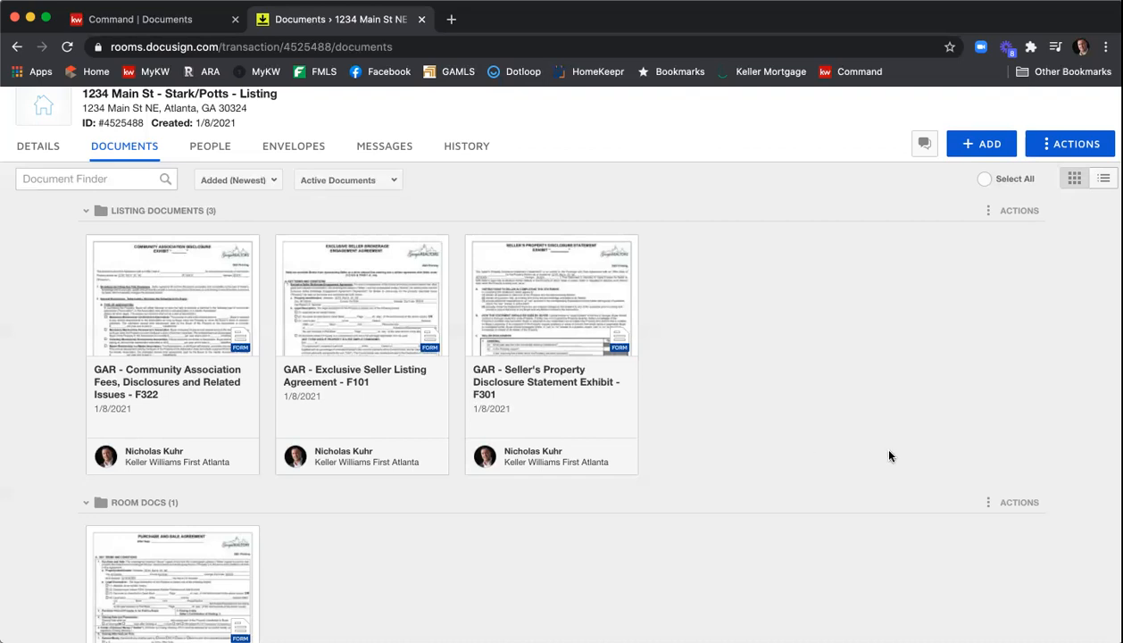
{"action": "left_click", "coordinate": [94, 249]}
{"action": "left_click", "coordinate": [281, 241]}
{"action": "left_click", "coordinate": [474, 249]}
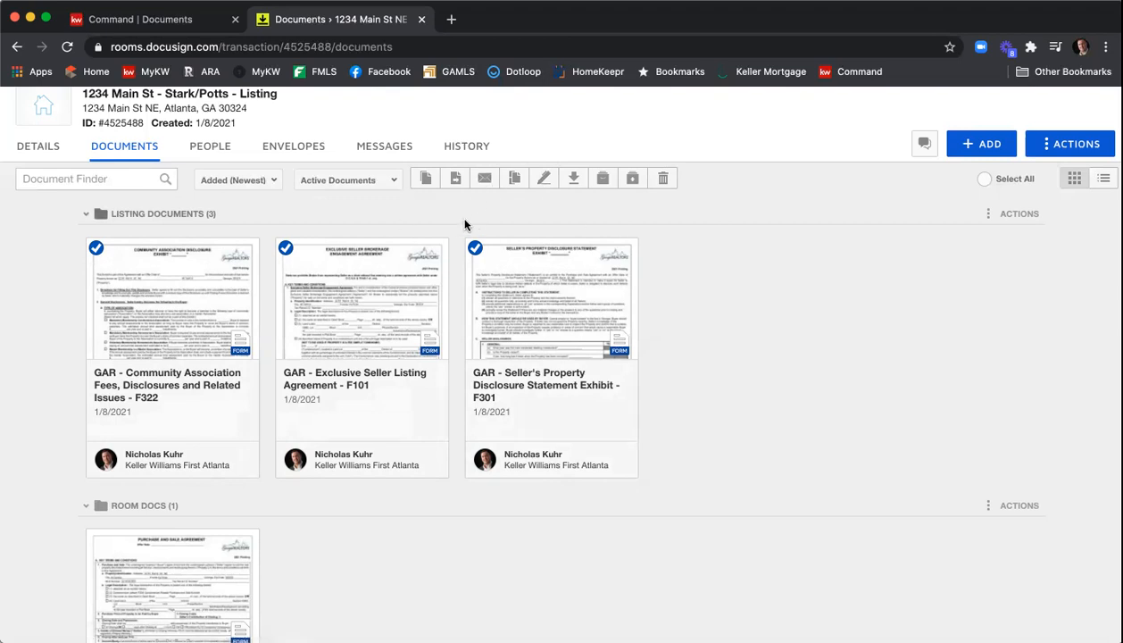
- Create a new envelope for the room named 1234 Main St ESLA & PSA
{"action": "left_click", "coordinate": [287, 151]}
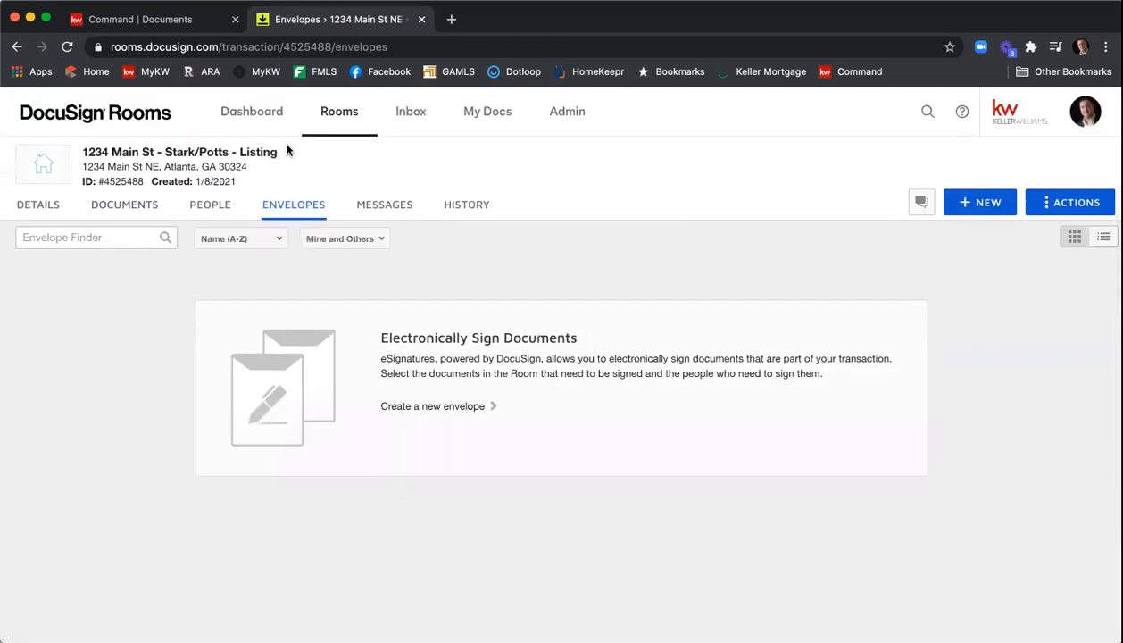
{"action": "left_click", "coordinate": [970, 205]}
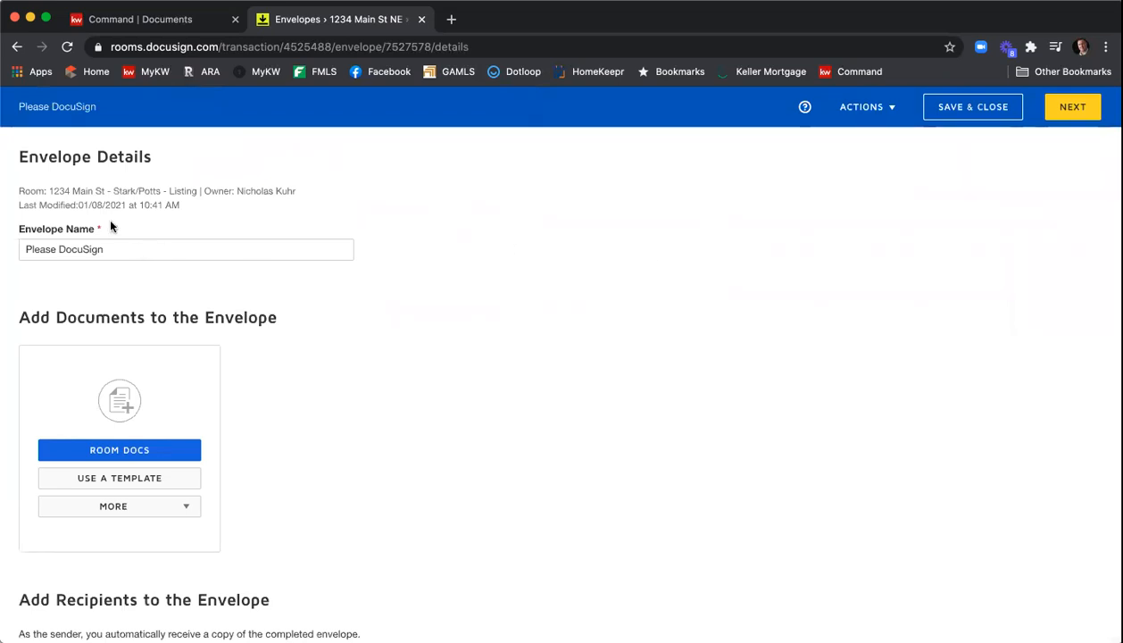
{"action": "left_click_drag", "start_coordinate": [115, 246], "coordinate": [7, 248]}
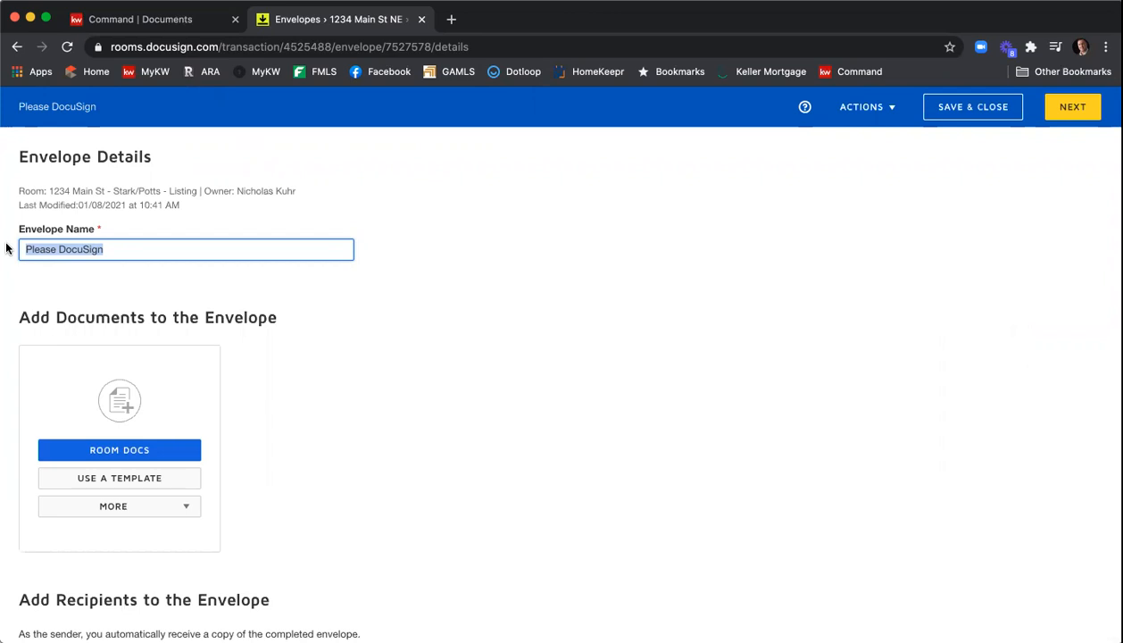
{"action": "type", "text": "1234"}
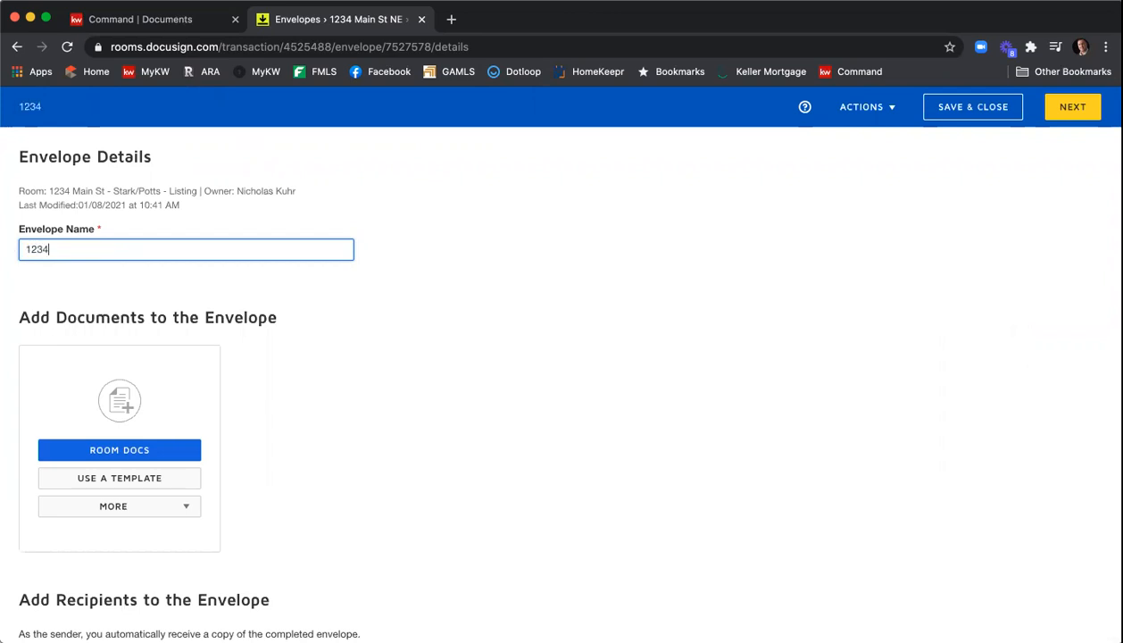
{"action": "type", "text": " Main St ESL"}
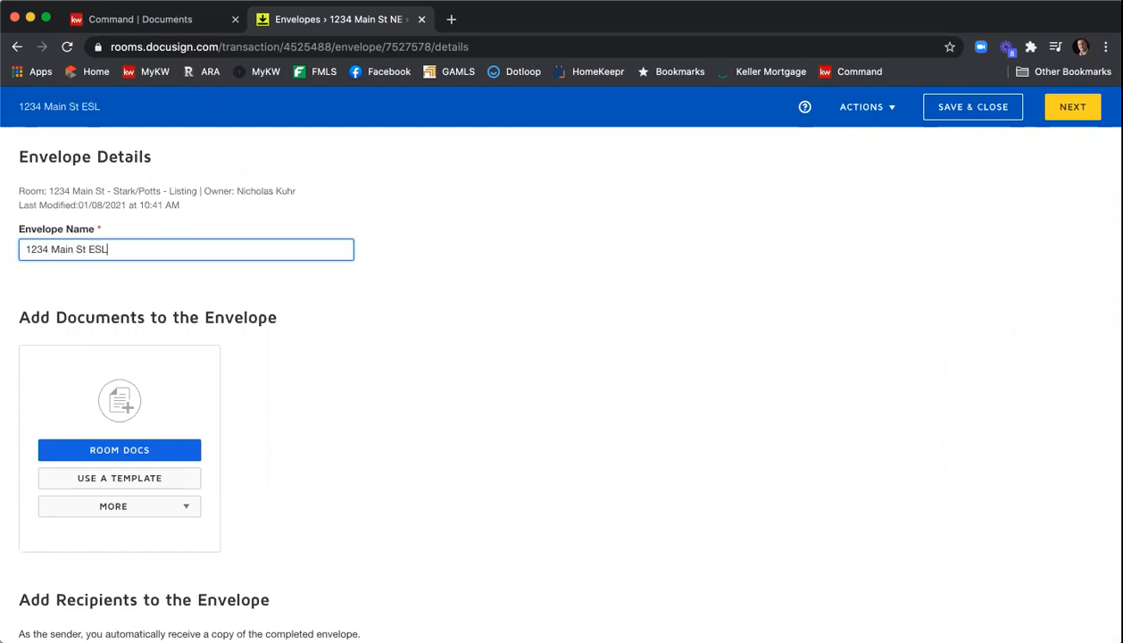
{"action": "type", "text": "A & PSA"}
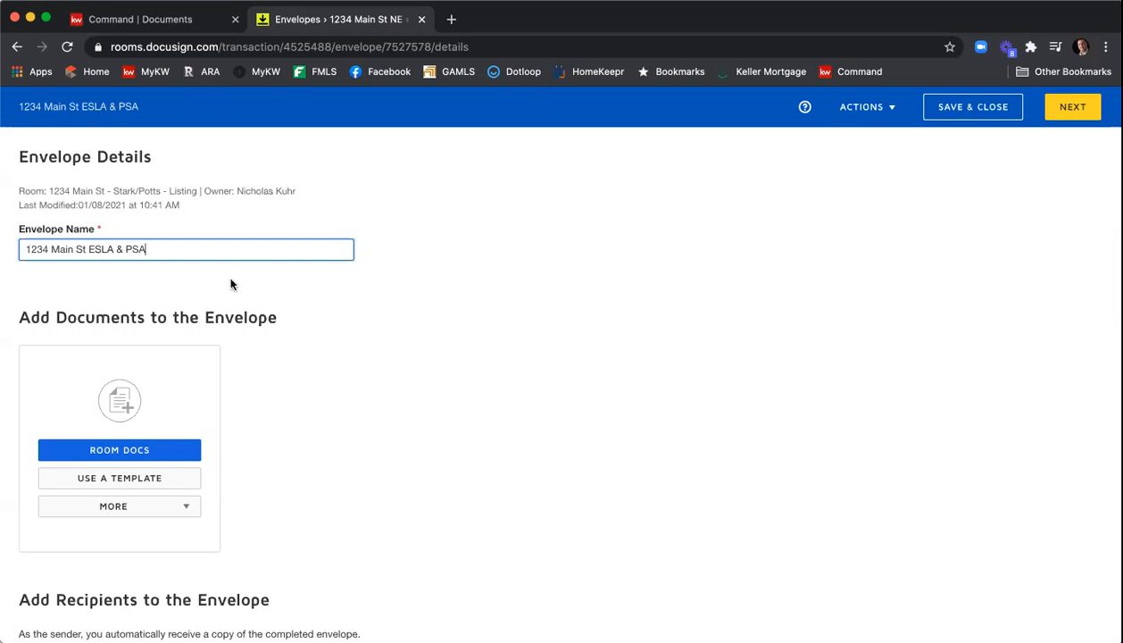
- Add all four room documents, F322, F101, F201 and F301, to the envelope
{"action": "scroll", "coordinate": [336, 284], "scroll_direction": "down", "scroll_amount": 1}
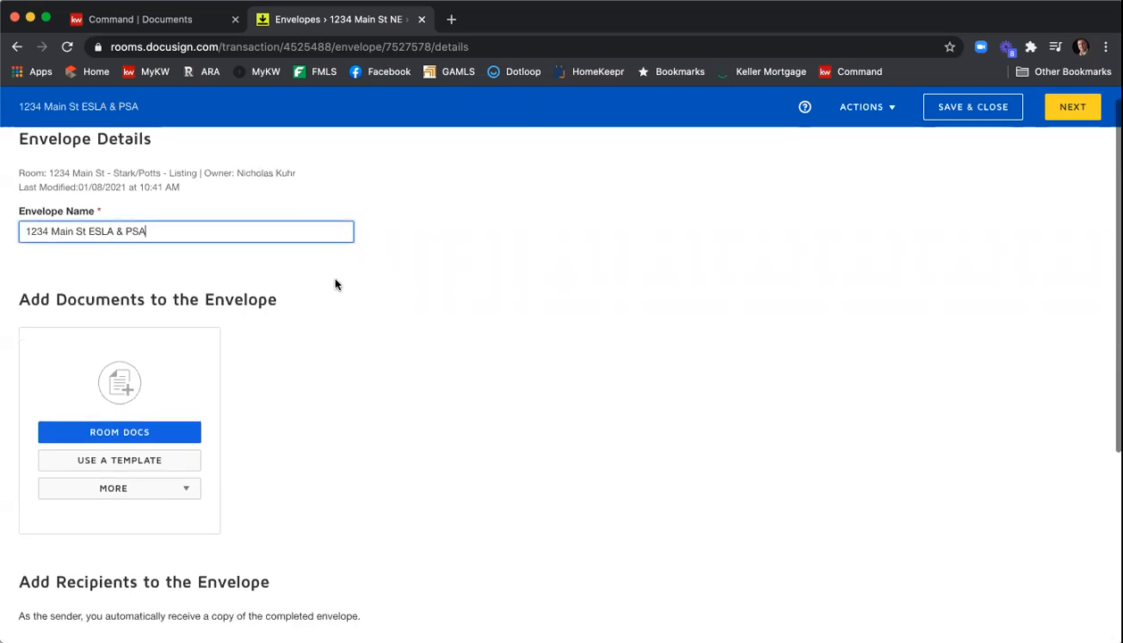
{"action": "scroll", "coordinate": [335, 284], "scroll_direction": "down", "scroll_amount": 2}
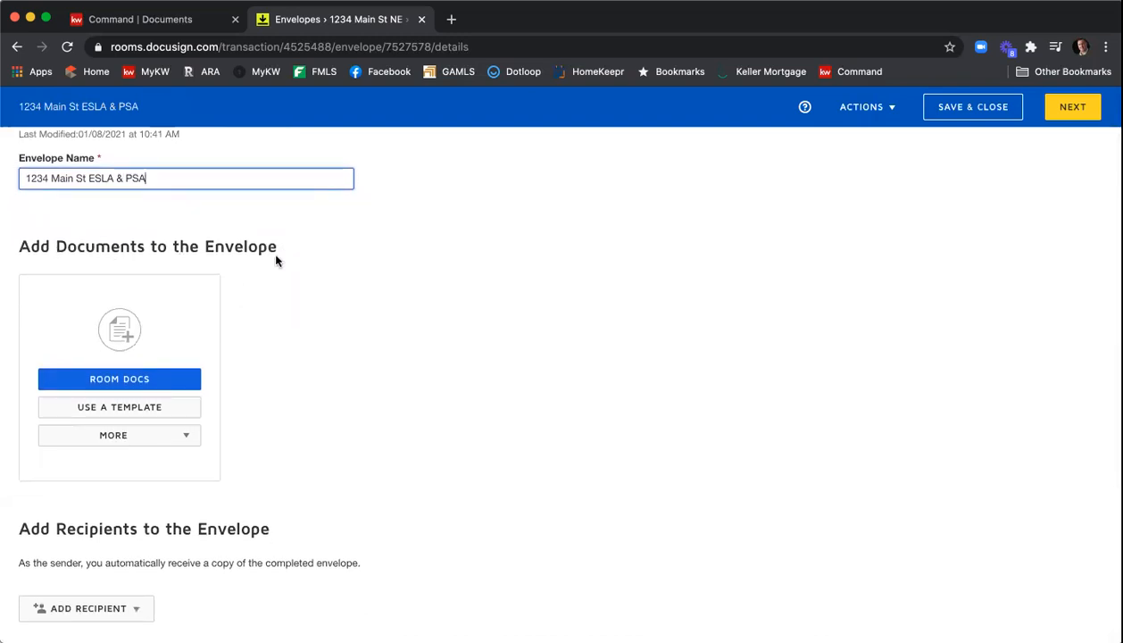
{"action": "left_click", "coordinate": [141, 380]}
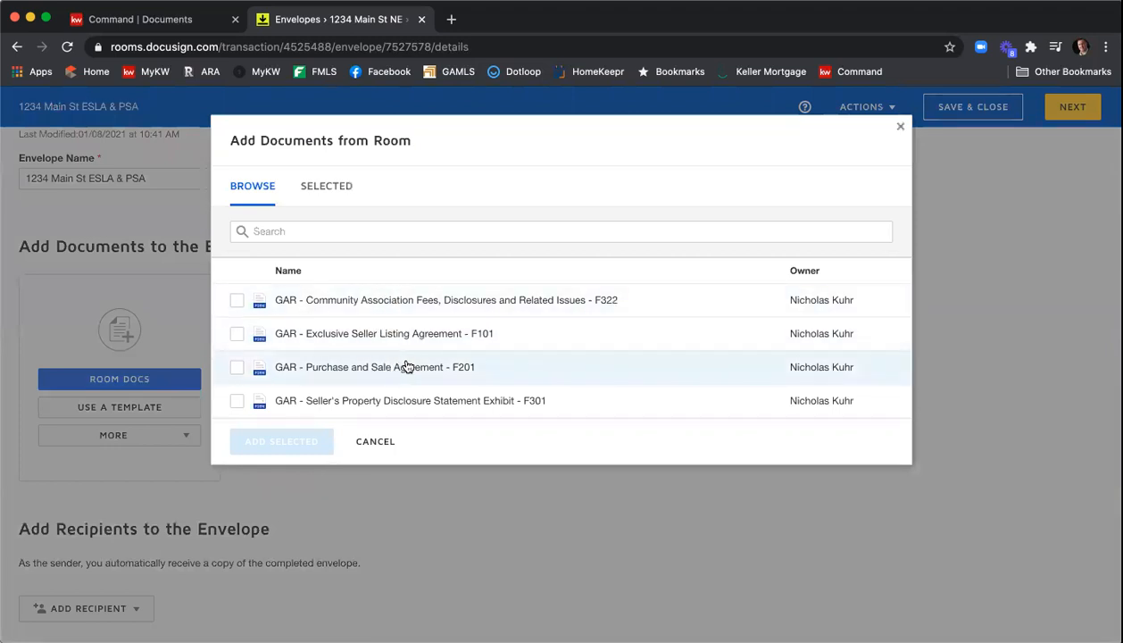
{"action": "left_click", "coordinate": [237, 400]}
{"action": "left_click", "coordinate": [237, 367]}
{"action": "left_click", "coordinate": [236, 334]}
{"action": "left_click", "coordinate": [236, 299]}
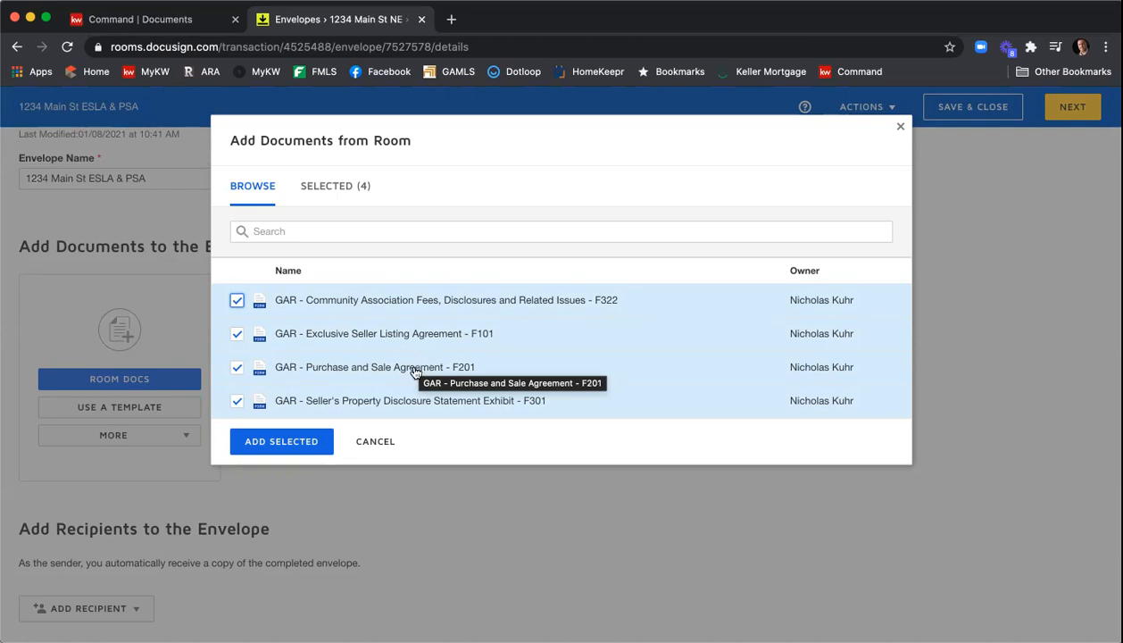
{"action": "left_click", "coordinate": [282, 442]}
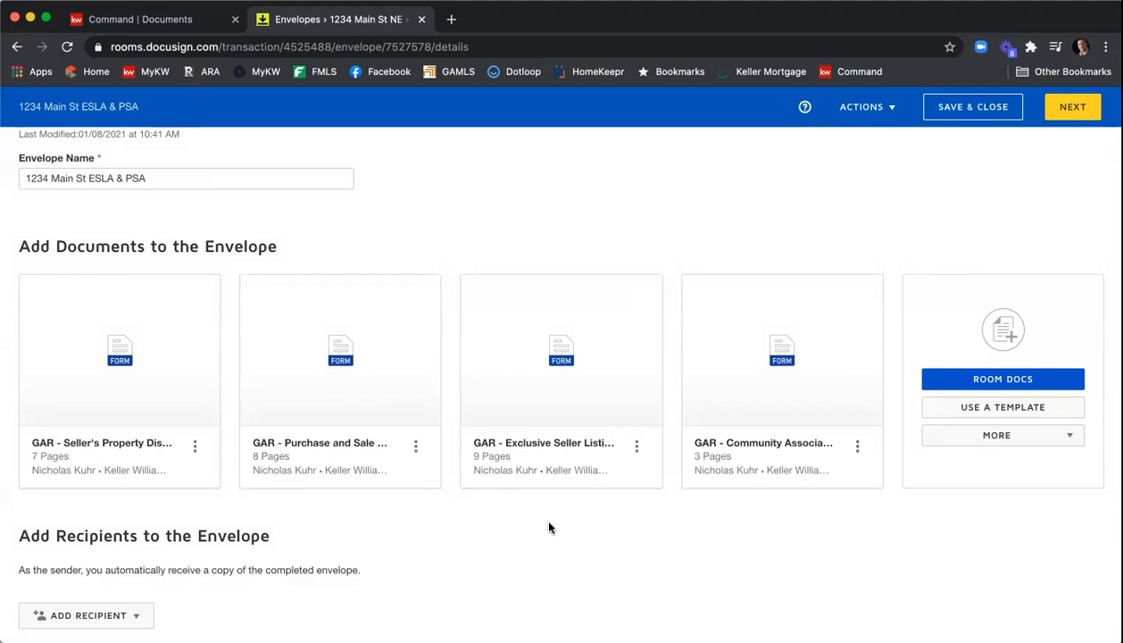
- Add the shared Seller - Affiliated Marketing Disclosure and Seller - Wire Fraud Disclosure templates to the envelope
{"action": "left_click", "coordinate": [963, 410]}
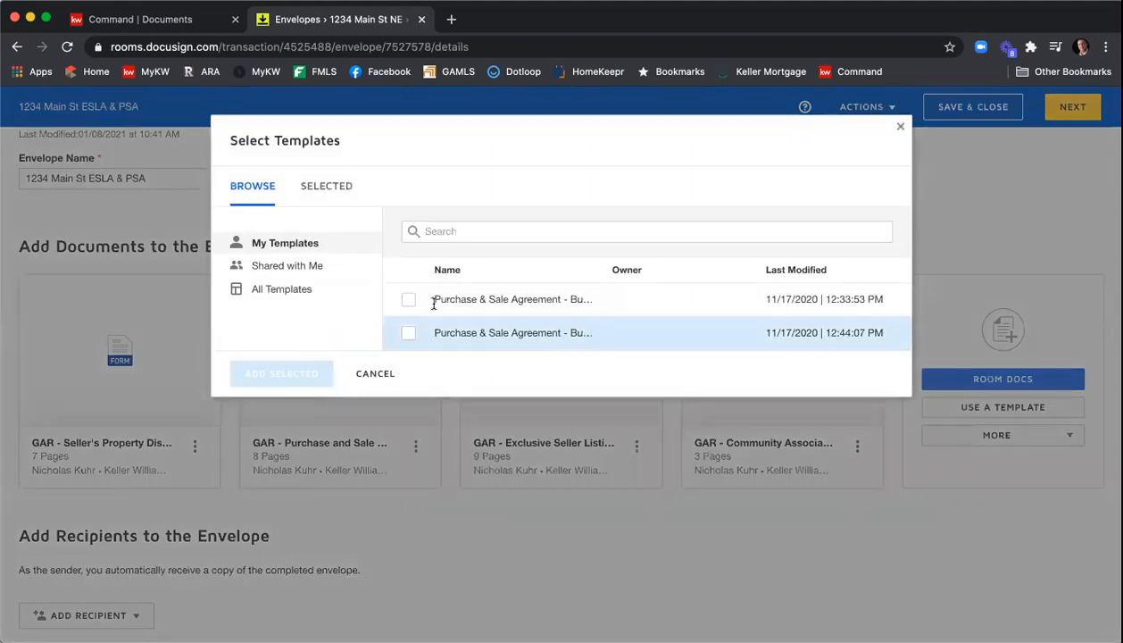
{"action": "left_click", "coordinate": [291, 267]}
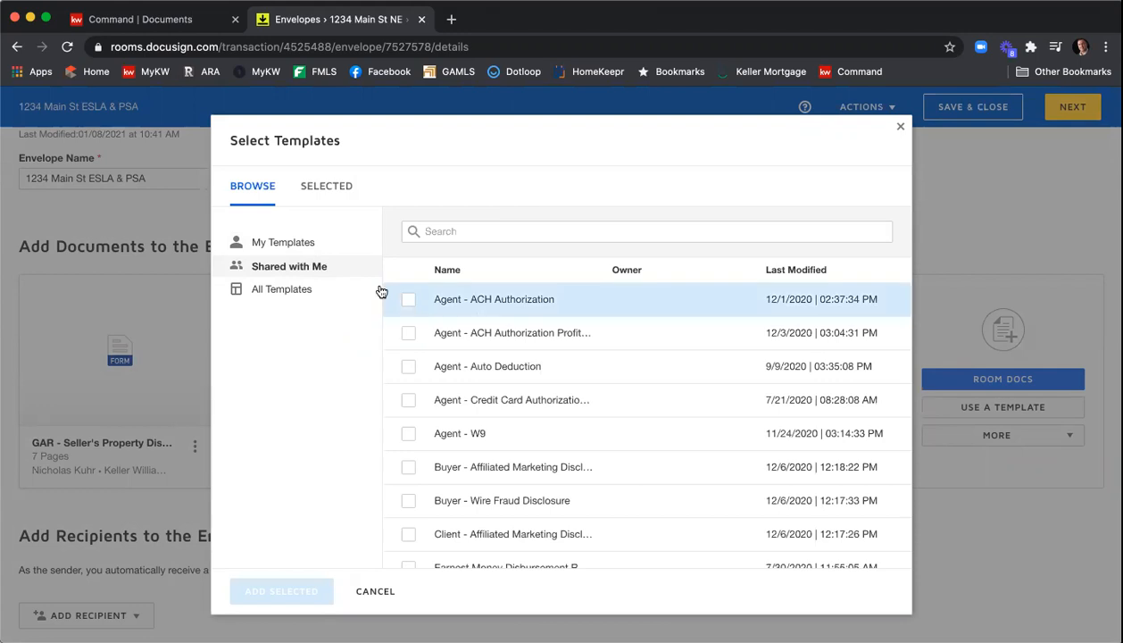
{"action": "scroll", "coordinate": [604, 318], "scroll_direction": "down", "scroll_amount": 3}
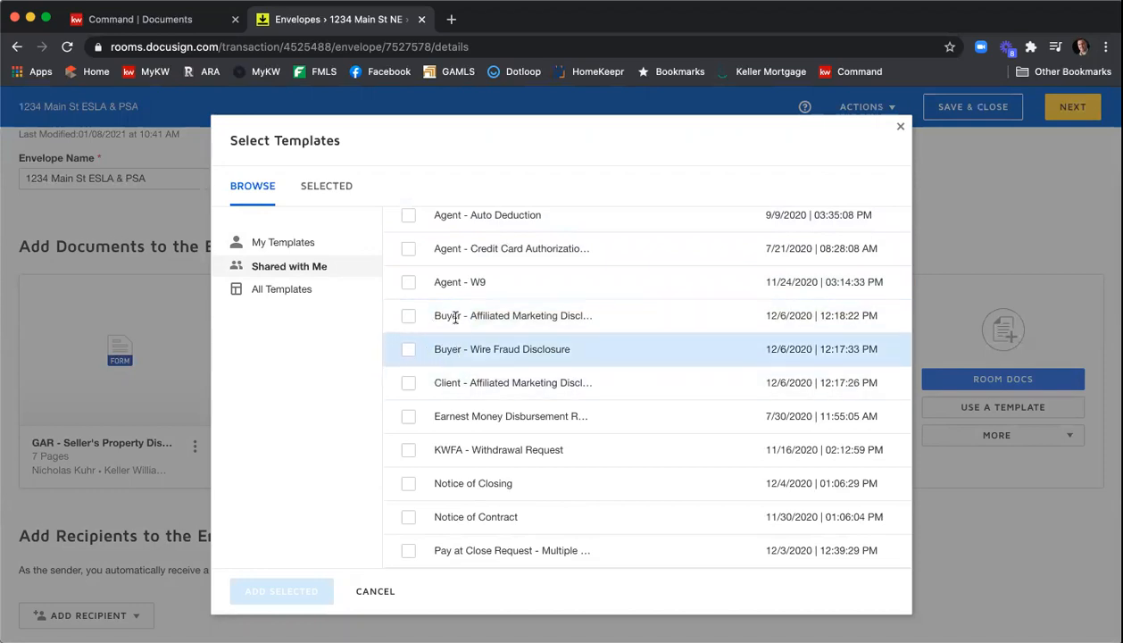
{"action": "scroll", "coordinate": [553, 316], "scroll_direction": "down", "scroll_amount": 1}
{"action": "scroll", "coordinate": [564, 320], "scroll_direction": "down", "scroll_amount": 2}
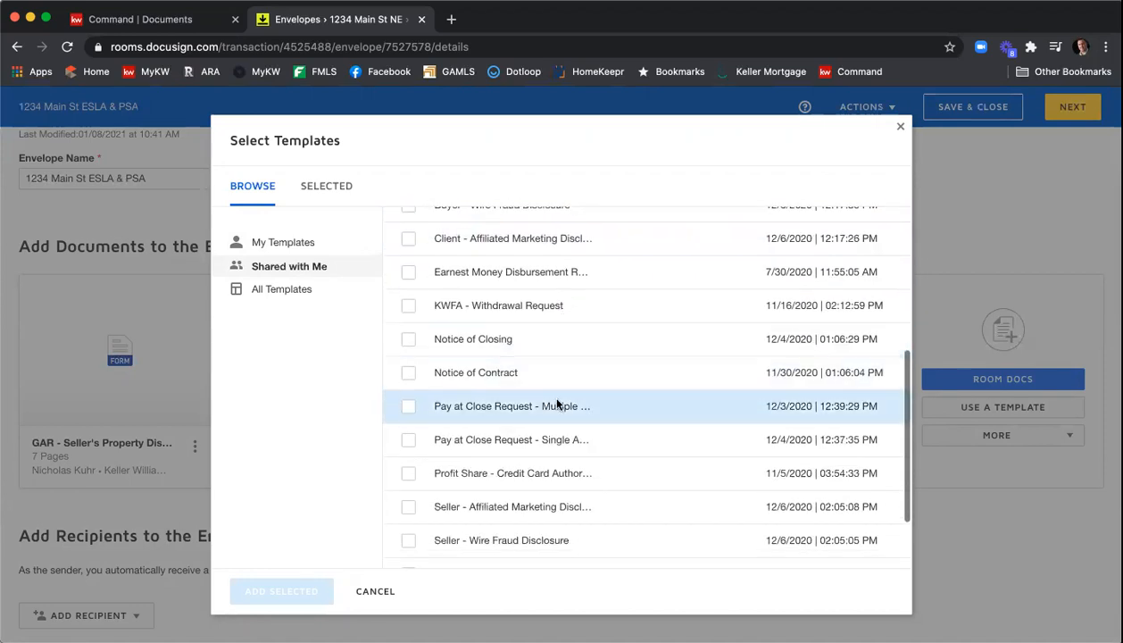
{"action": "scroll", "coordinate": [526, 508], "scroll_direction": "down", "scroll_amount": 2}
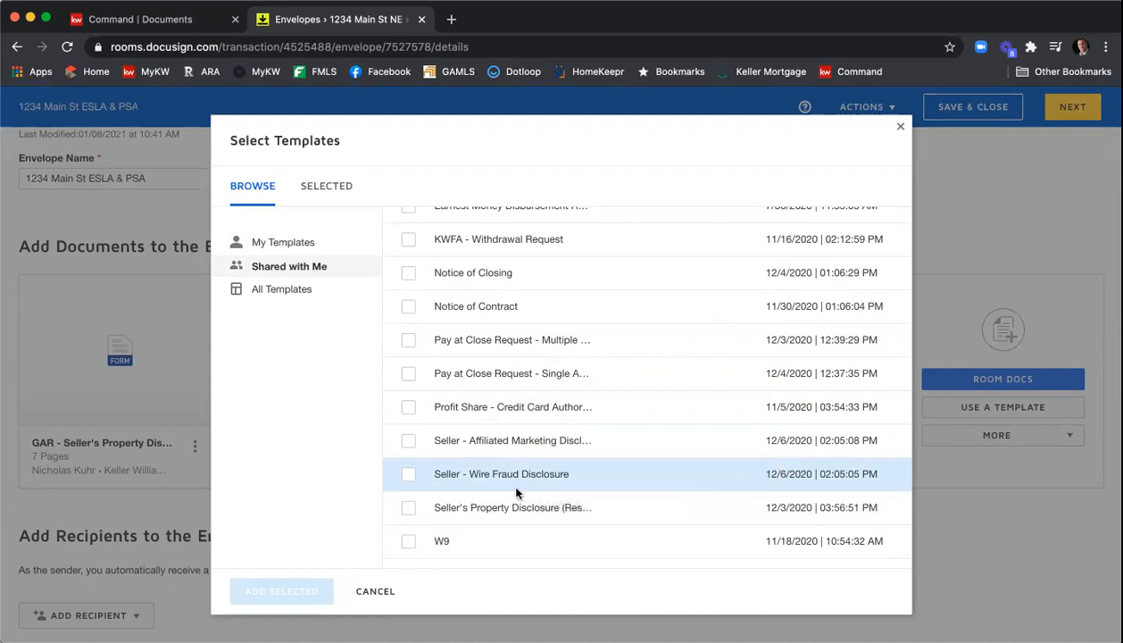
{"action": "left_click", "coordinate": [408, 475]}
{"action": "left_click", "coordinate": [409, 443]}
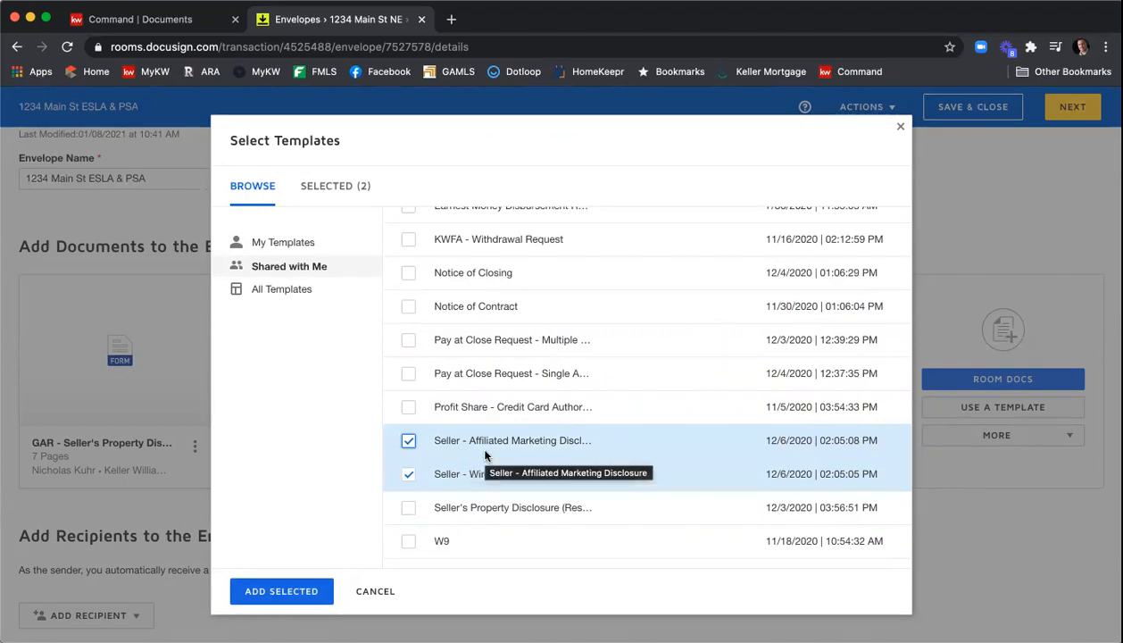
{"action": "scroll", "coordinate": [486, 456], "scroll_direction": "up", "scroll_amount": 1}
{"action": "scroll", "coordinate": [488, 456], "scroll_direction": "up", "scroll_amount": 5}
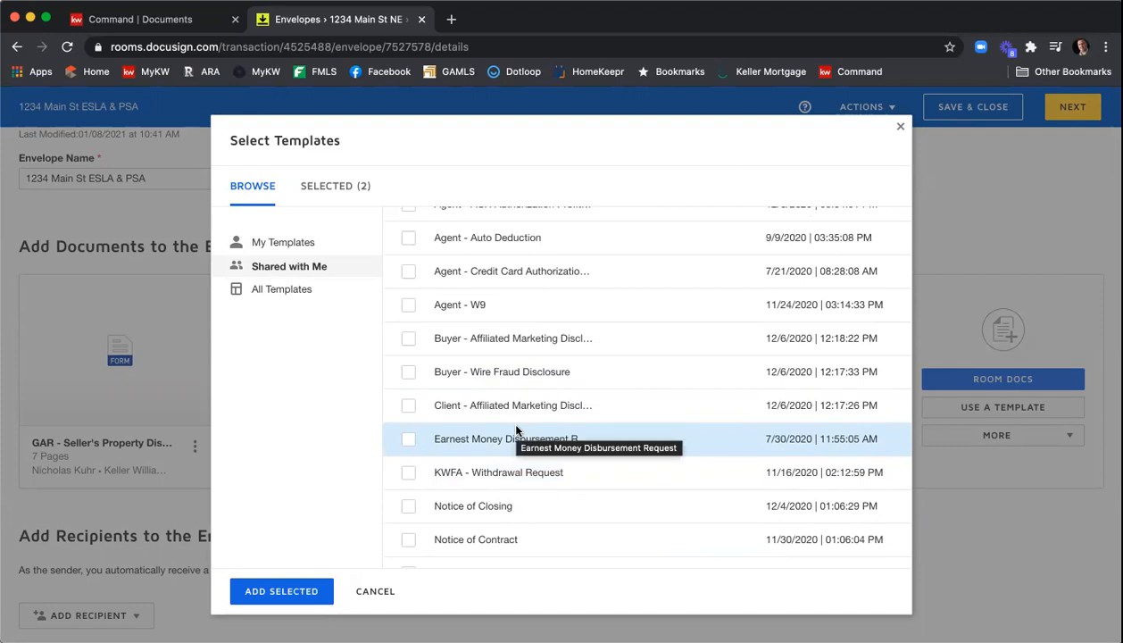
{"action": "scroll", "coordinate": [513, 433], "scroll_direction": "down", "scroll_amount": 5}
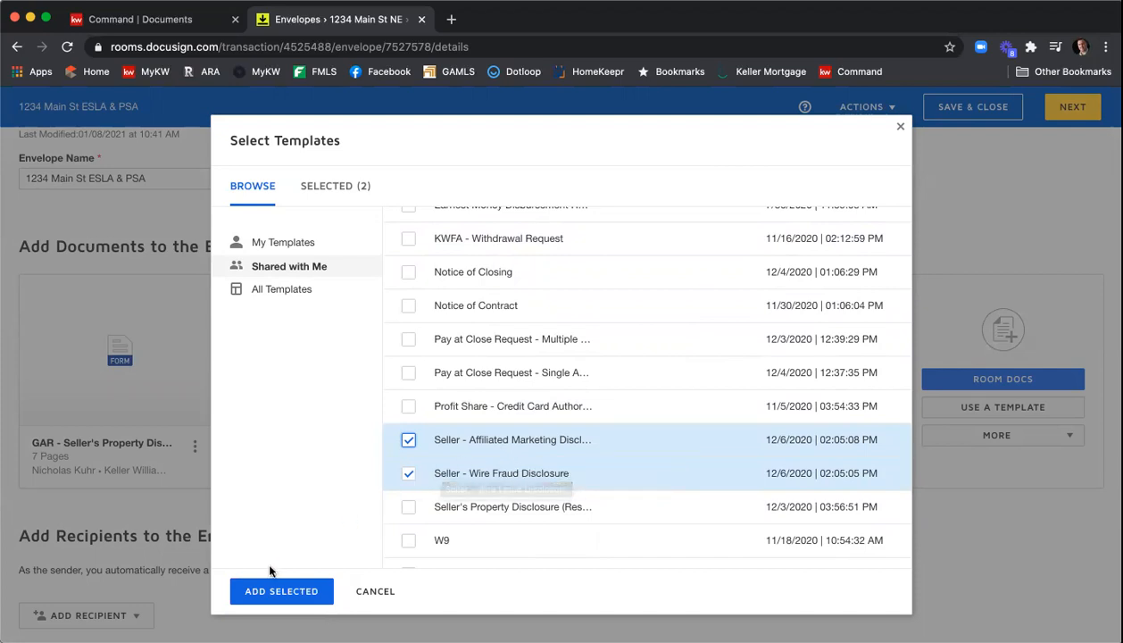
{"action": "left_click", "coordinate": [273, 590]}
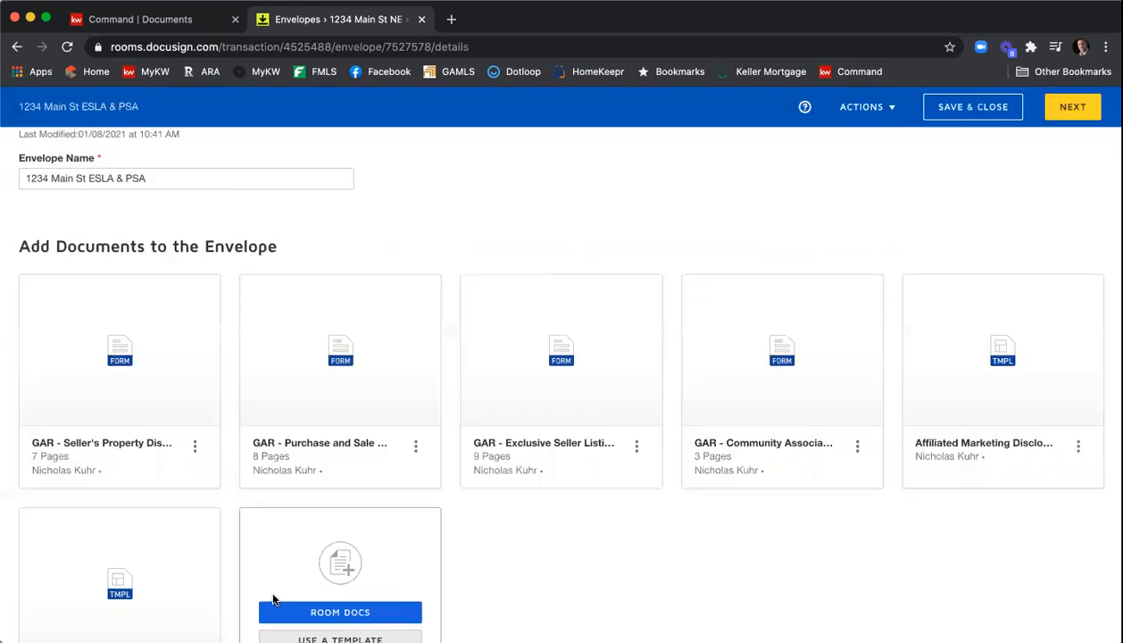
- Reorder the envelope documents so the Exclusive Seller Listing form comes first and the Purchase and Sale Agreement last
{"action": "scroll", "coordinate": [540, 549], "scroll_direction": "down", "scroll_amount": 2}
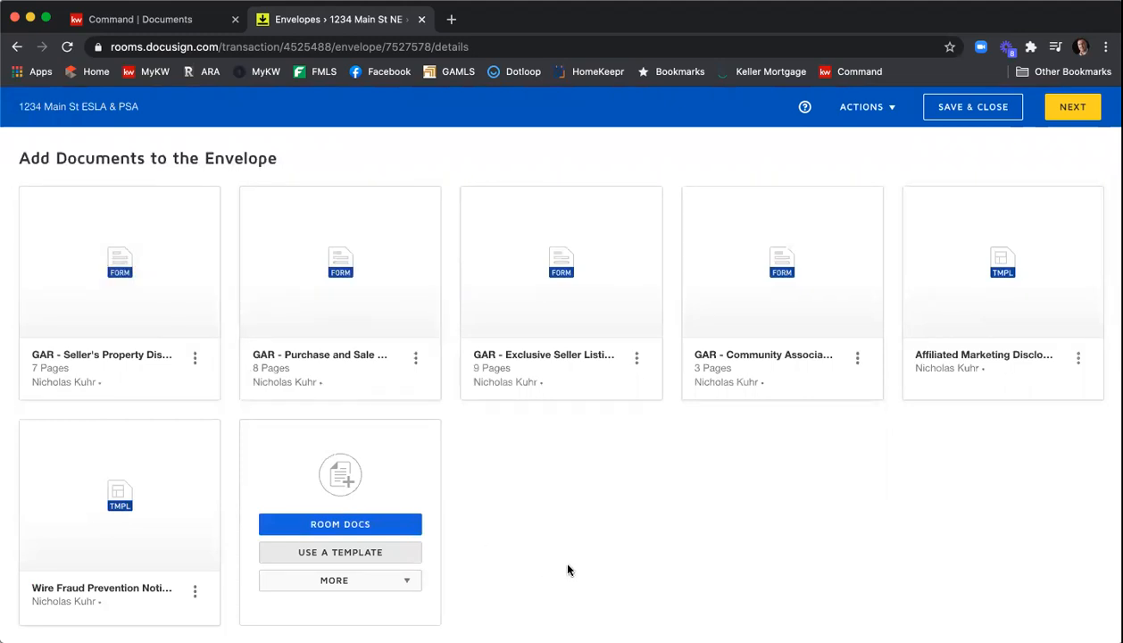
{"action": "mouse_move", "coordinate": [600, 334]}
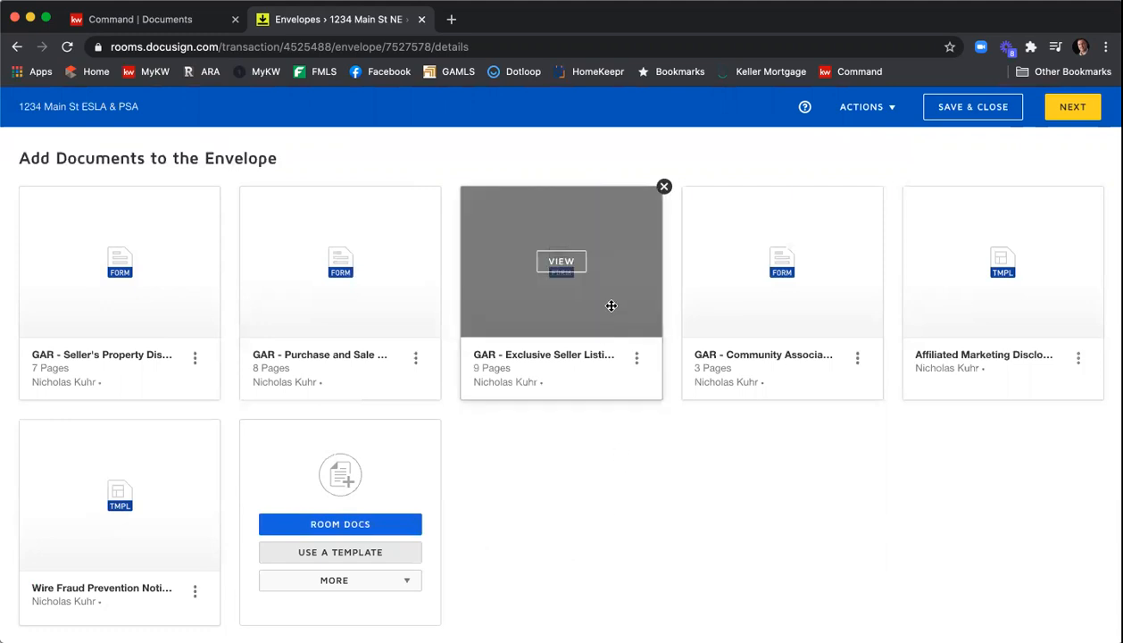
{"action": "left_click_drag", "start_coordinate": [611, 305], "coordinate": [125, 299]}
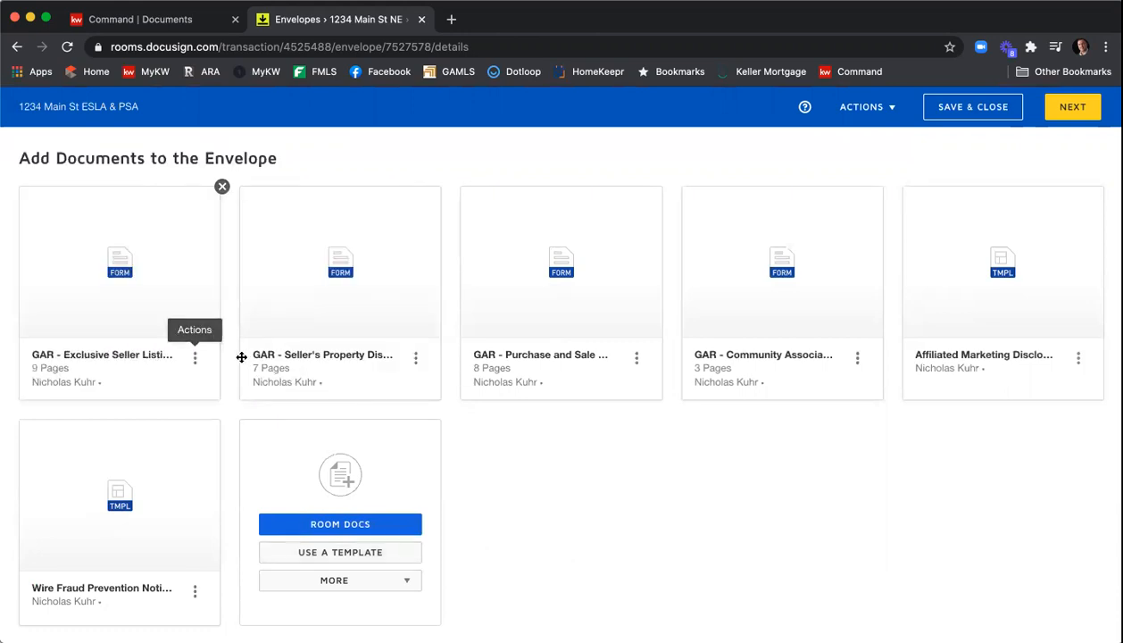
{"action": "left_click_drag", "start_coordinate": [802, 322], "coordinate": [575, 321]}
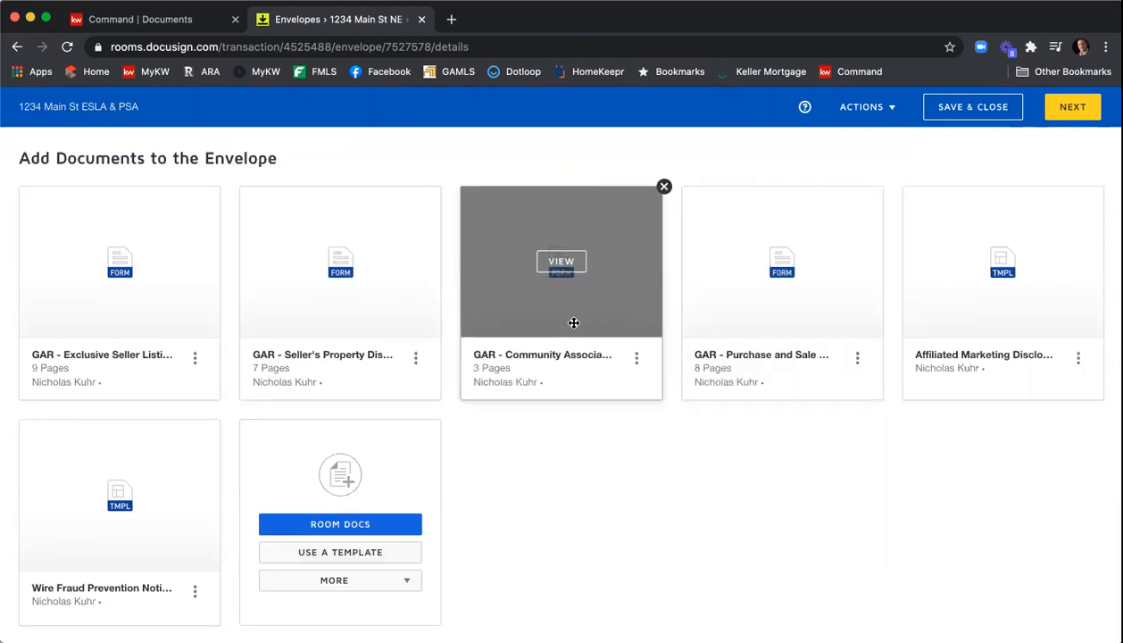
{"action": "left_click_drag", "start_coordinate": [840, 309], "coordinate": [195, 541]}
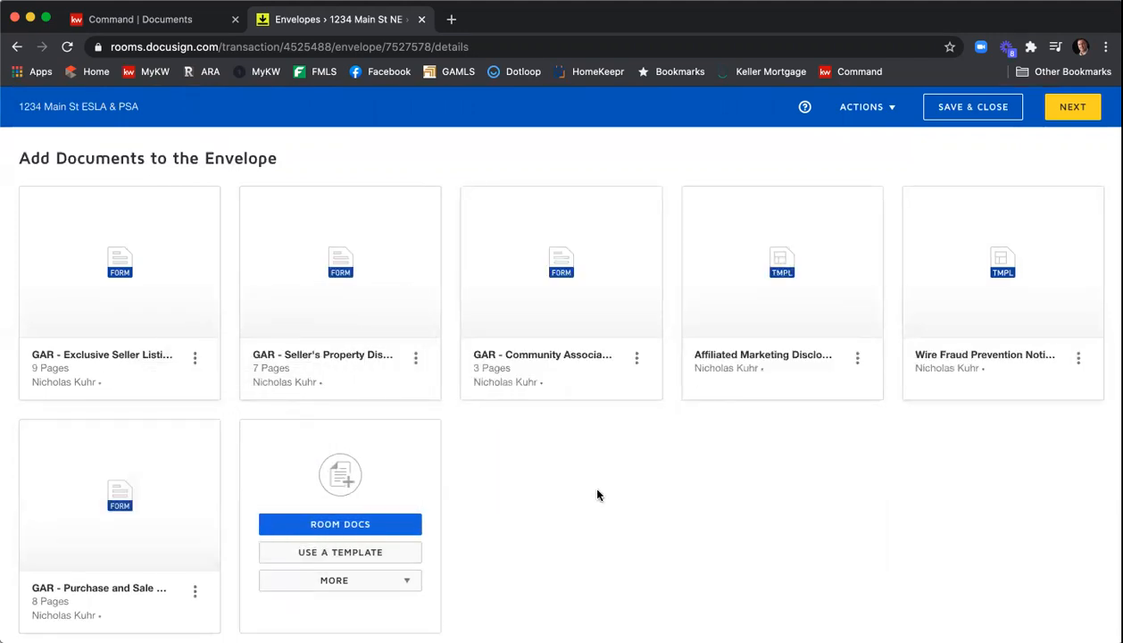
- Open the pre-tagged roles list to add recipients to the envelope
{"action": "scroll", "coordinate": [597, 494], "scroll_direction": "down", "scroll_amount": 3}
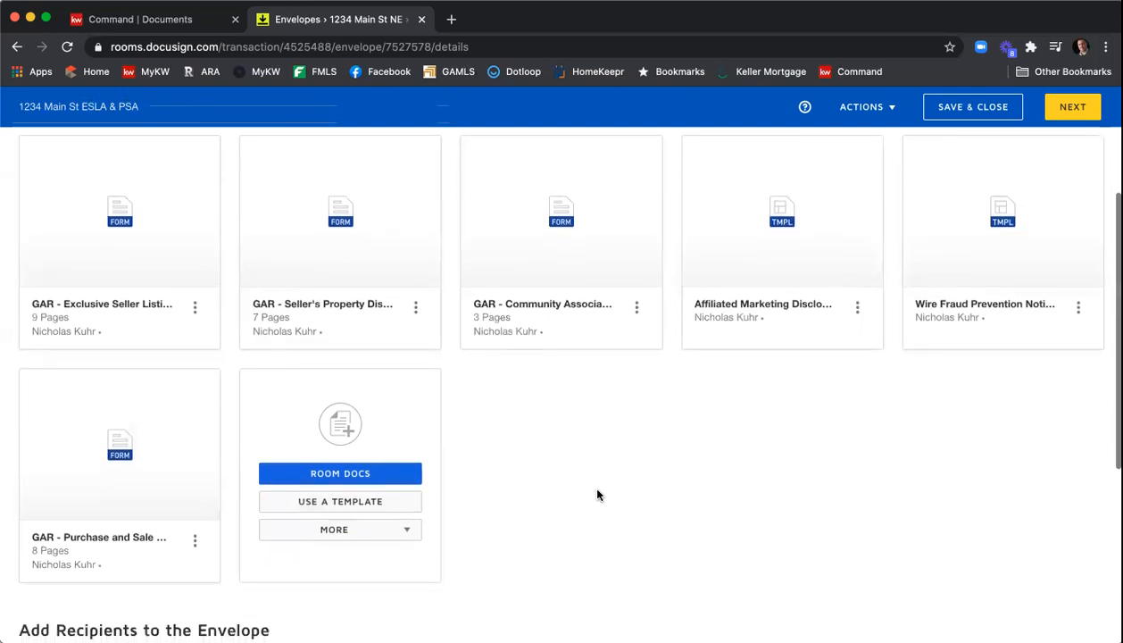
{"action": "scroll", "coordinate": [597, 494], "scroll_direction": "up", "scroll_amount": 2}
{"action": "scroll", "coordinate": [597, 494], "scroll_direction": "up", "scroll_amount": 1}
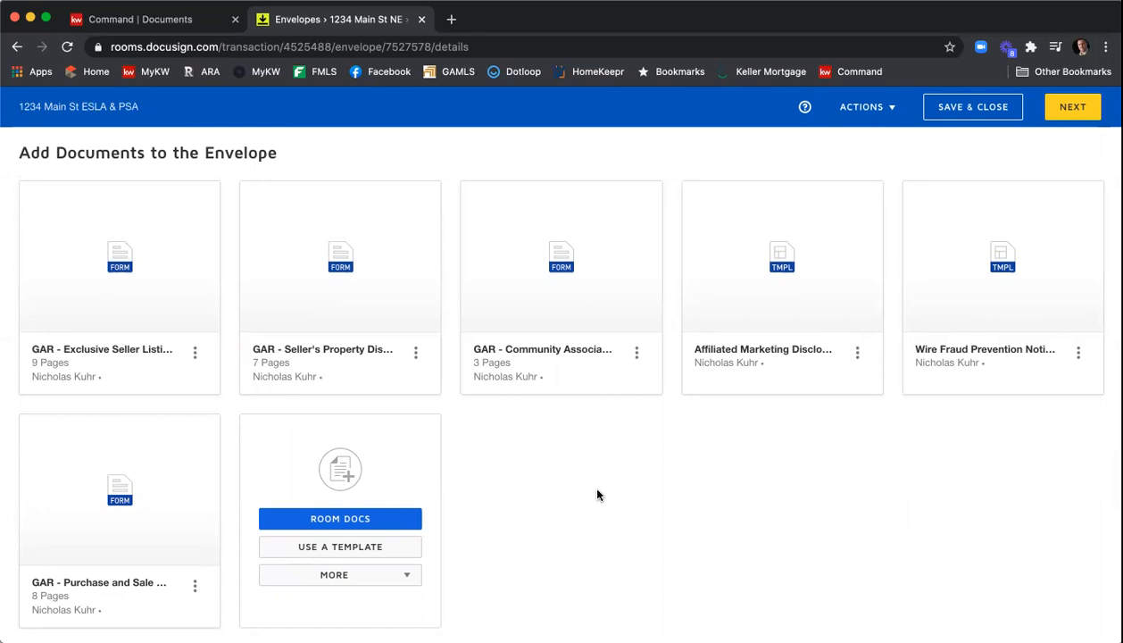
{"action": "scroll", "coordinate": [611, 487], "scroll_direction": "down", "scroll_amount": 3}
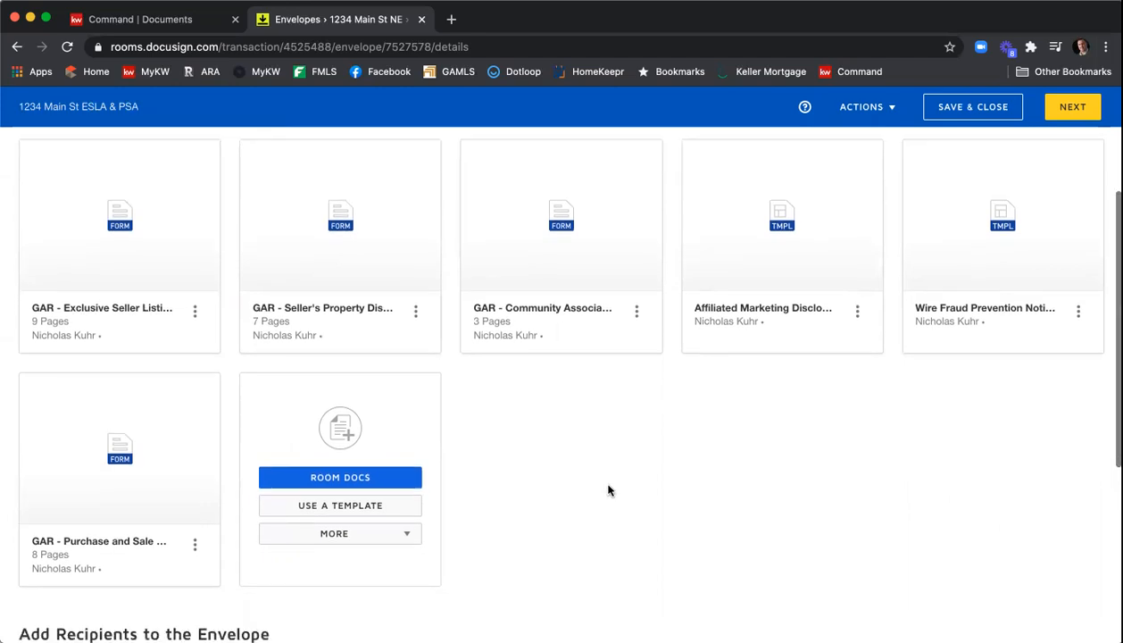
{"action": "scroll", "coordinate": [629, 455], "scroll_direction": "down", "scroll_amount": 5}
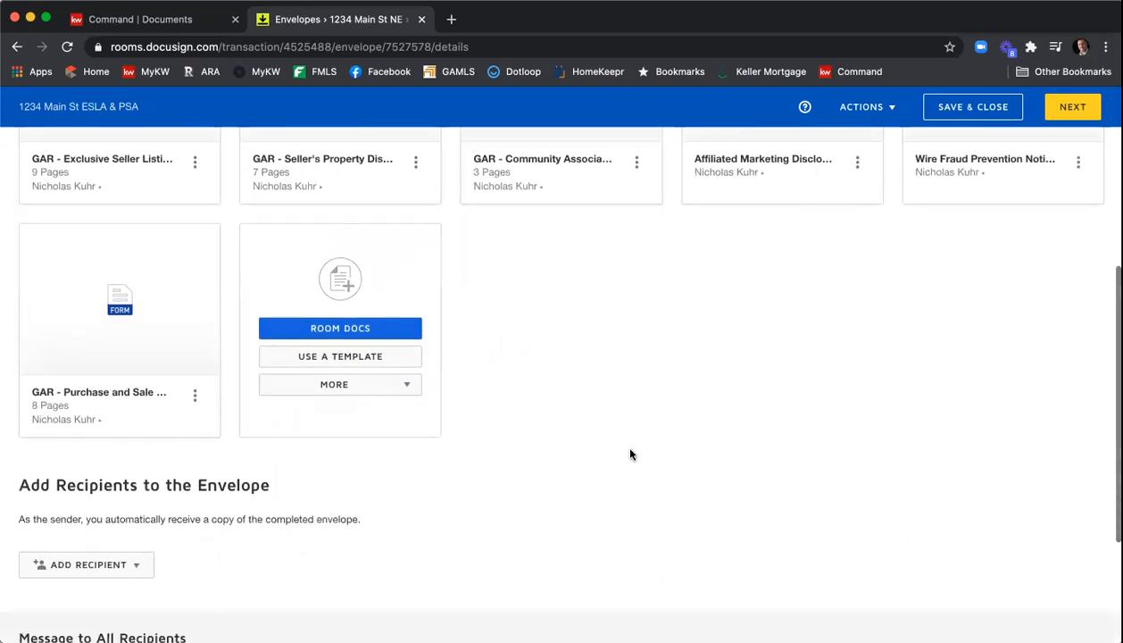
{"action": "scroll", "coordinate": [661, 442], "scroll_direction": "down", "scroll_amount": 2}
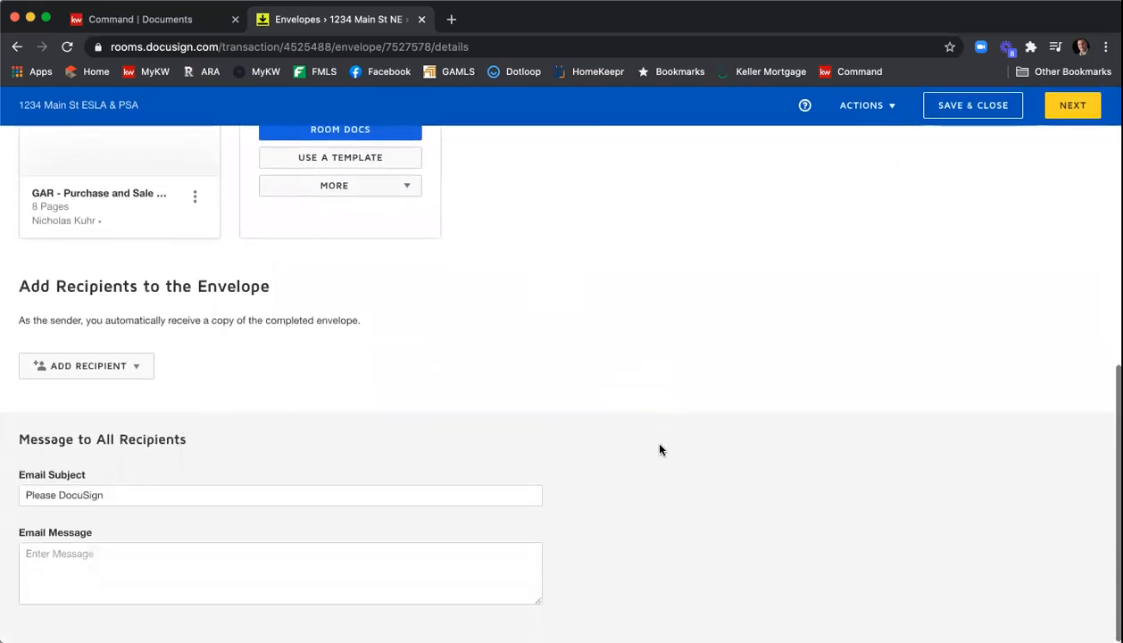
{"action": "left_click", "coordinate": [118, 372]}
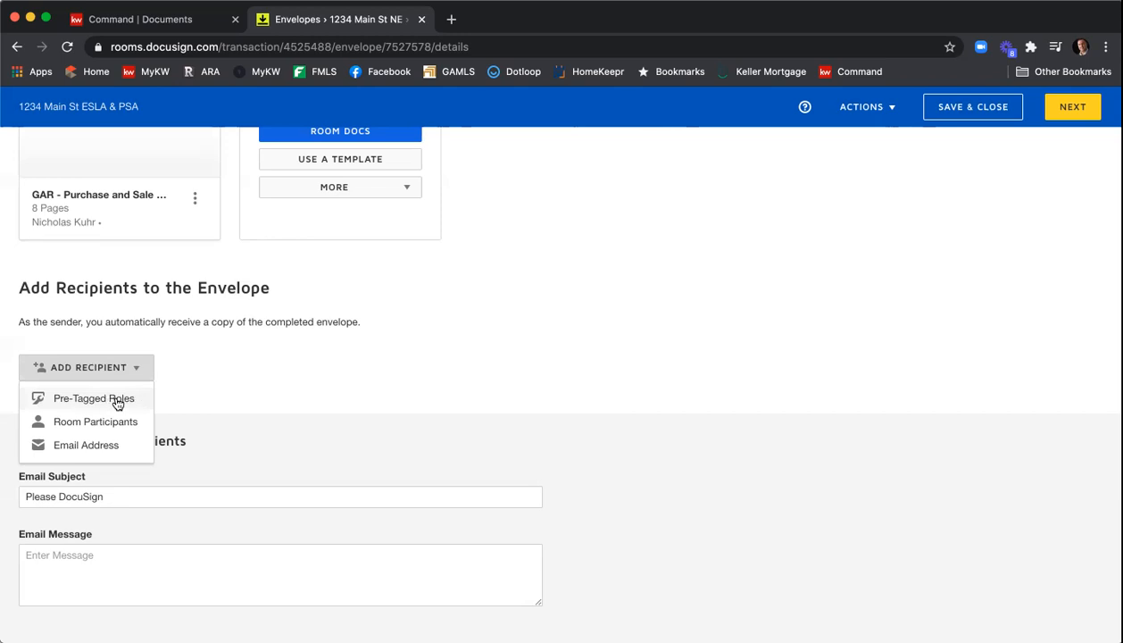
{"action": "left_click", "coordinate": [119, 403]}
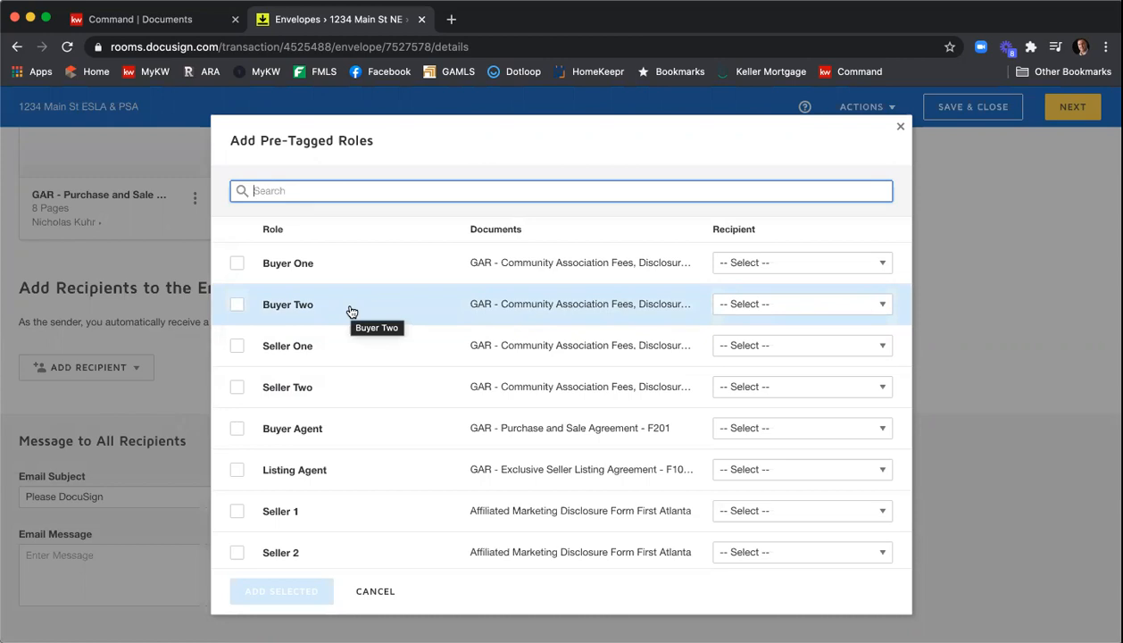
- Assign contacts to the Seller One, Seller Two and Listing Agent roles and add those roles as recipients
{"action": "left_click", "coordinate": [741, 349]}
{"action": "scroll", "coordinate": [790, 397], "scroll_direction": "down", "scroll_amount": 2}
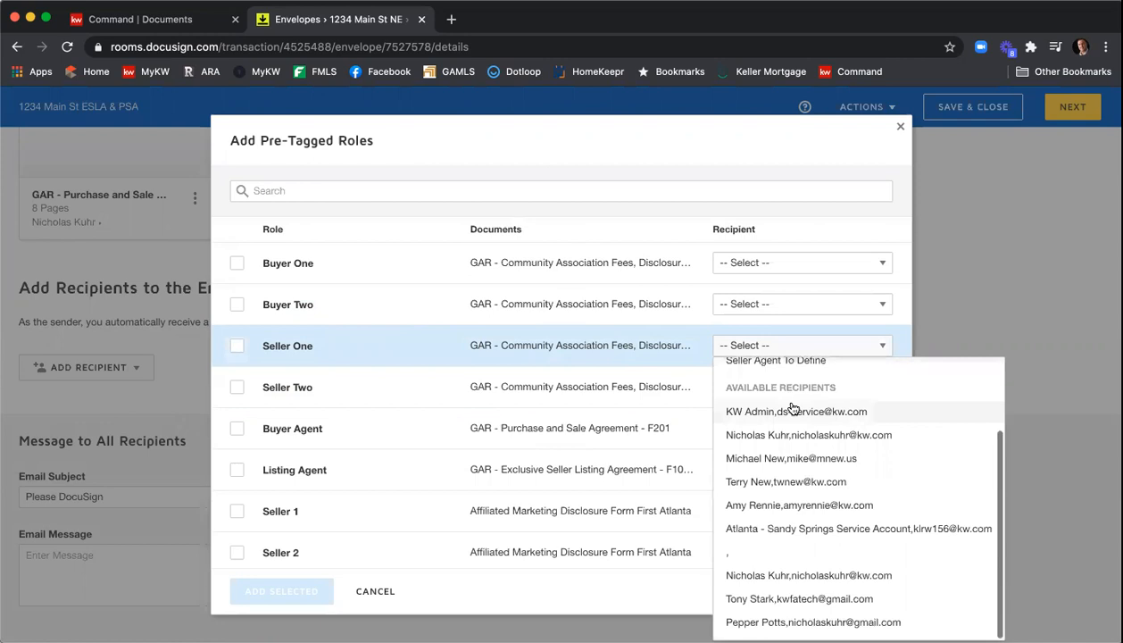
{"action": "left_click", "coordinate": [814, 598]}
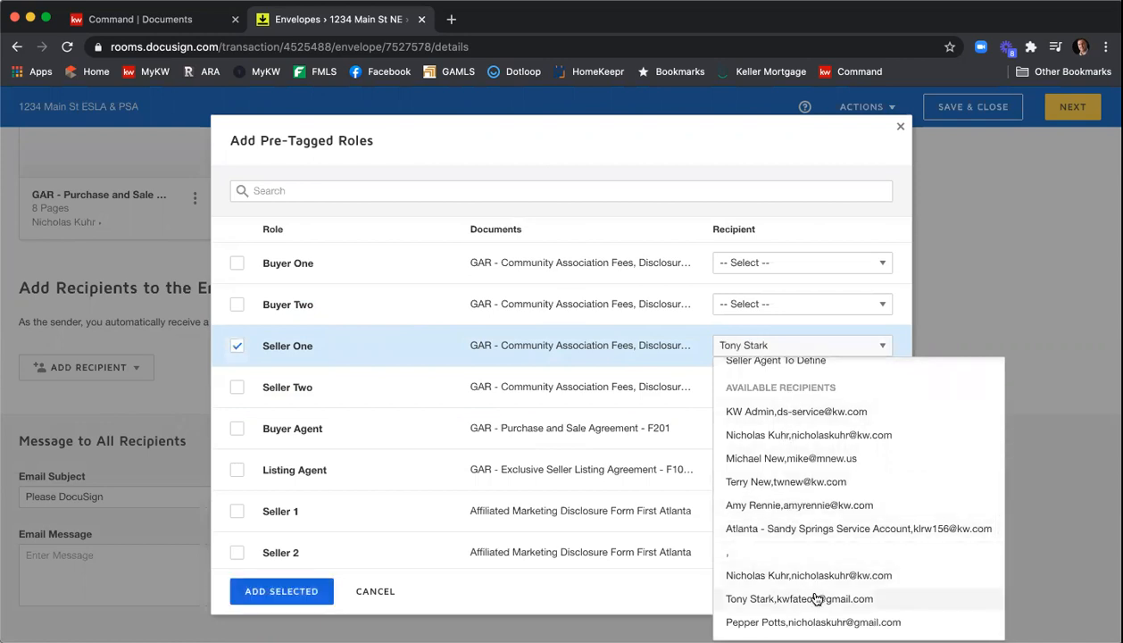
{"action": "left_click", "coordinate": [631, 394]}
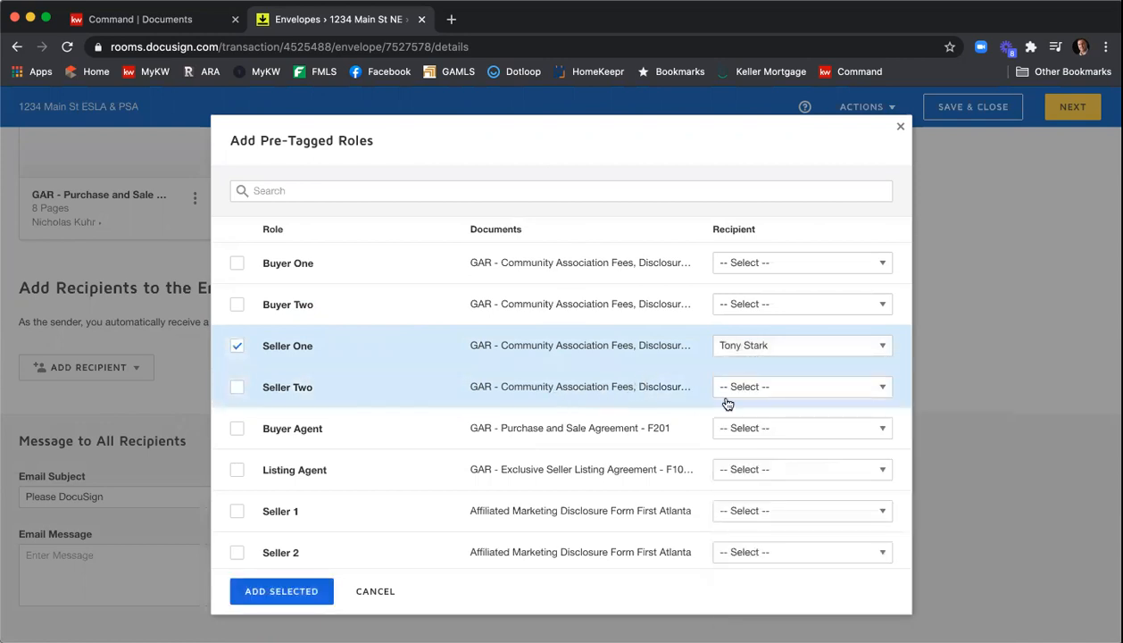
{"action": "left_click", "coordinate": [754, 390]}
{"action": "scroll", "coordinate": [830, 288], "scroll_direction": "down", "scroll_amount": 2}
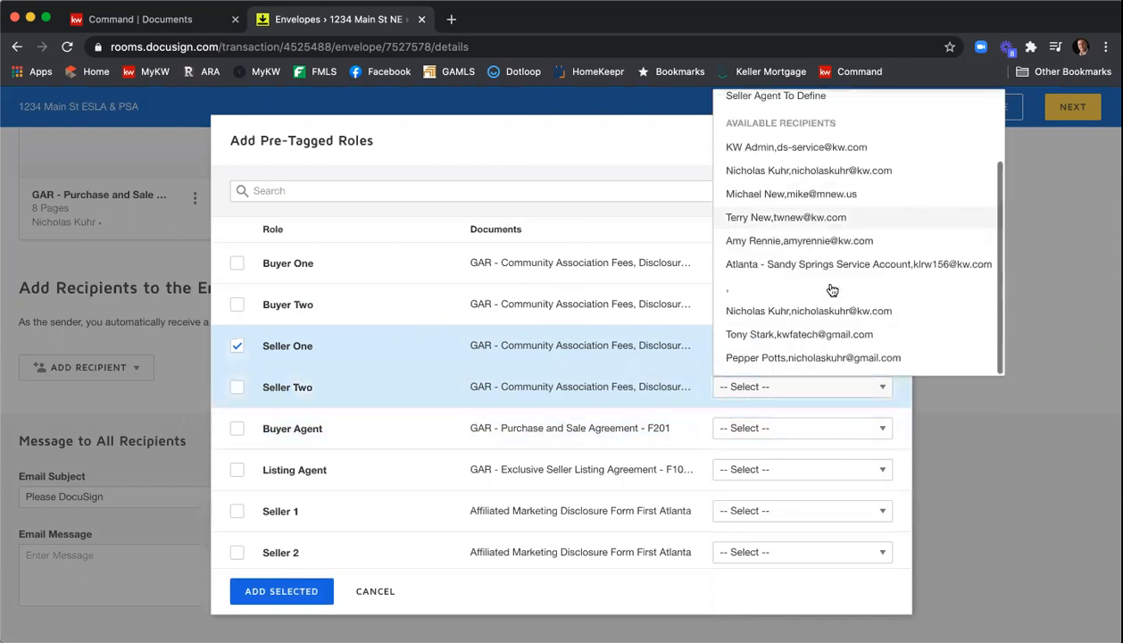
{"action": "left_click", "coordinate": [812, 357]}
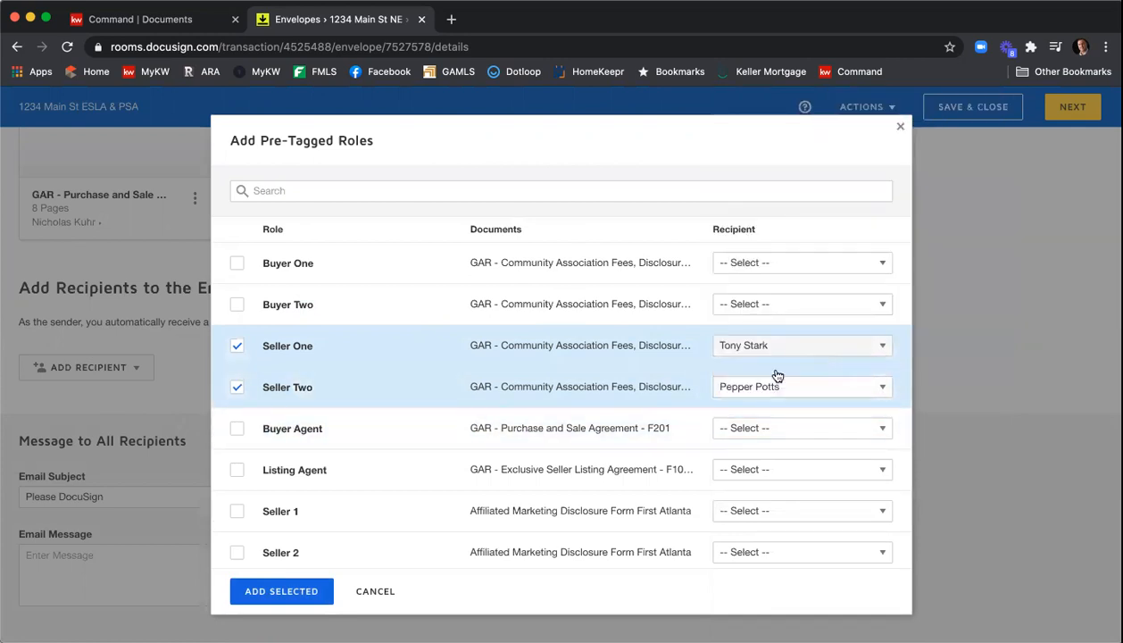
{"action": "left_click", "coordinate": [774, 473]}
{"action": "scroll", "coordinate": [791, 341], "scroll_direction": "down", "scroll_amount": 1}
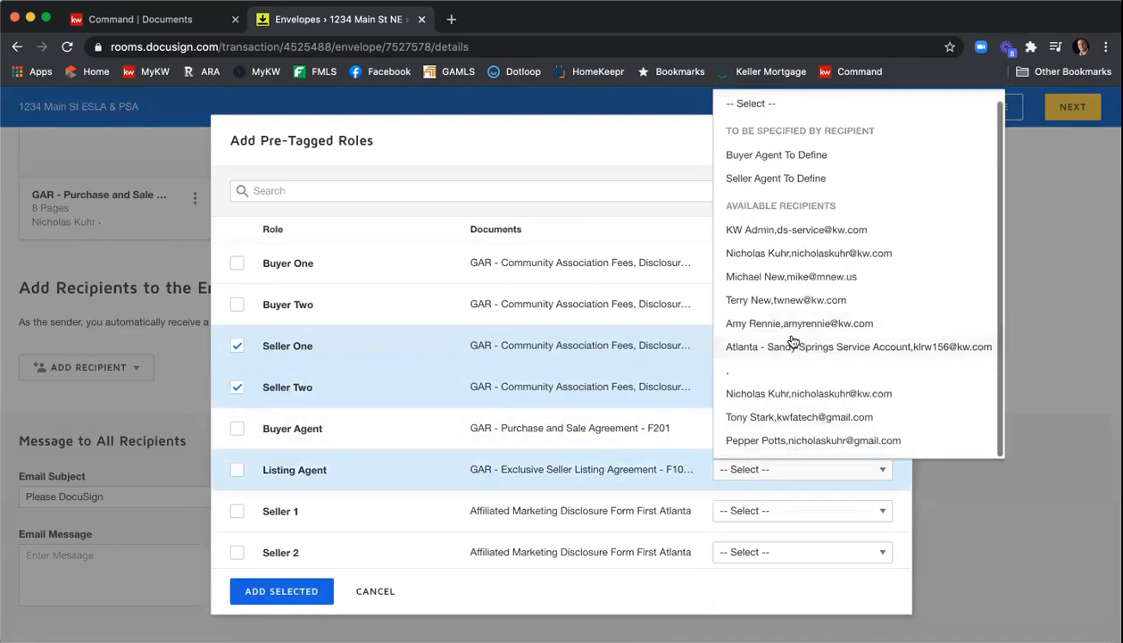
{"action": "left_click", "coordinate": [793, 400]}
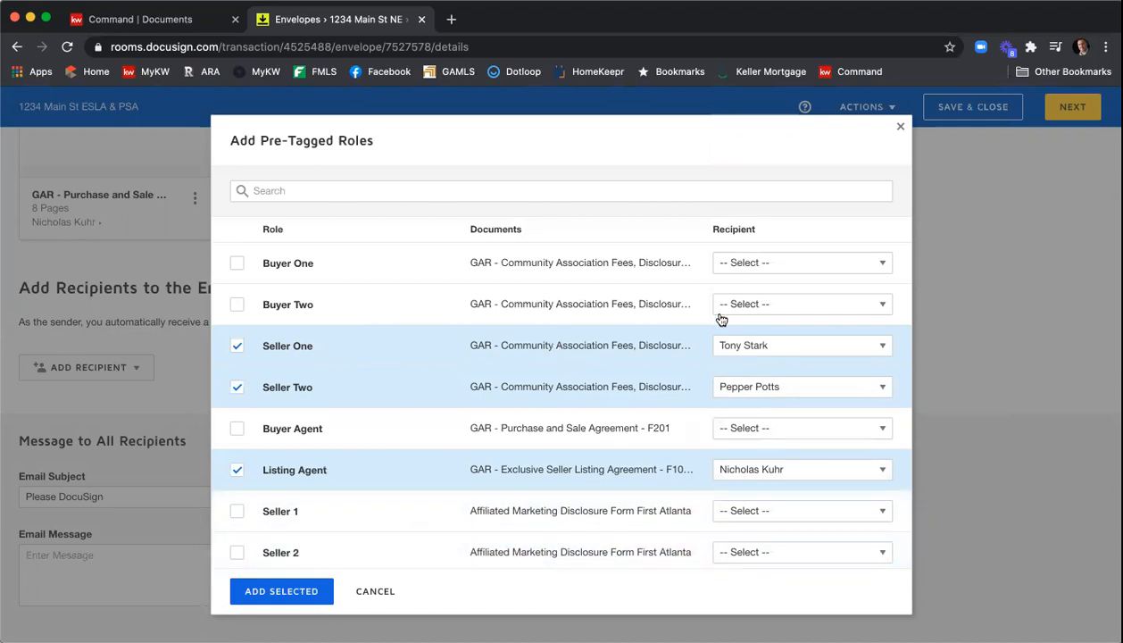
{"action": "left_click", "coordinate": [304, 592]}
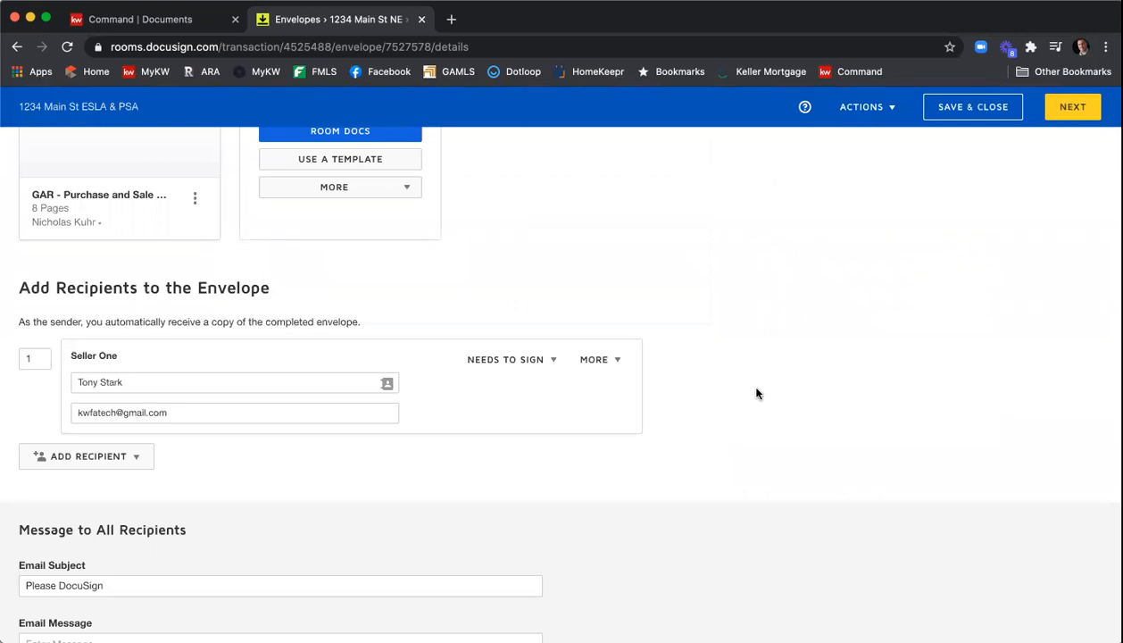
- Set the routing order to 2 for Seller Two and 3 for the Listing Agent
{"action": "scroll", "coordinate": [757, 393], "scroll_direction": "down", "scroll_amount": 1}
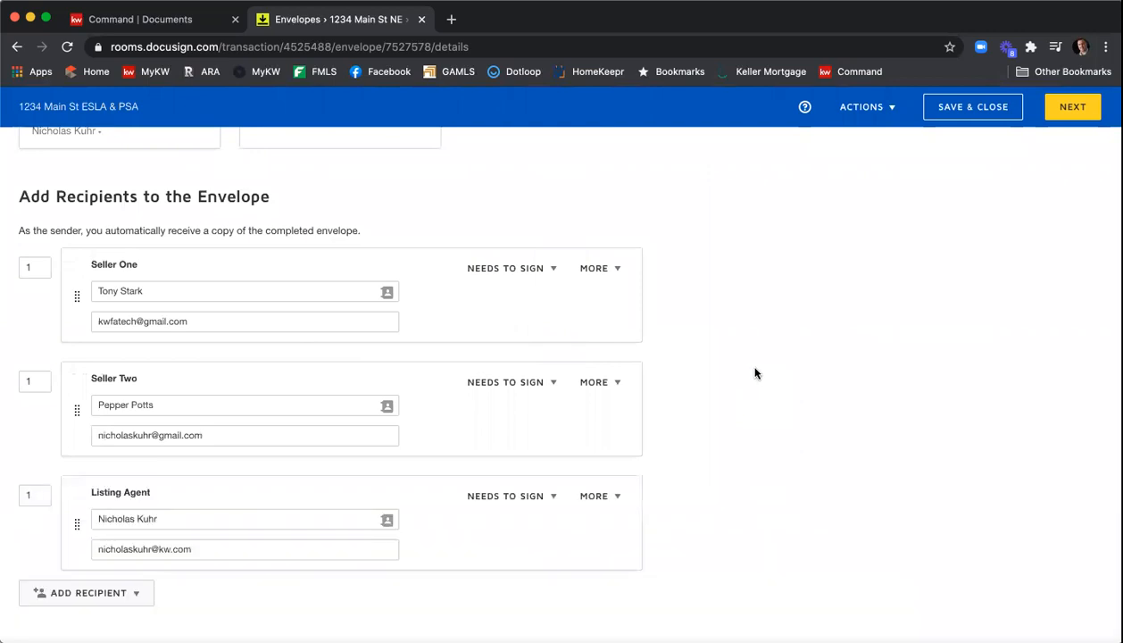
{"action": "scroll", "coordinate": [754, 373], "scroll_direction": "down", "scroll_amount": 1}
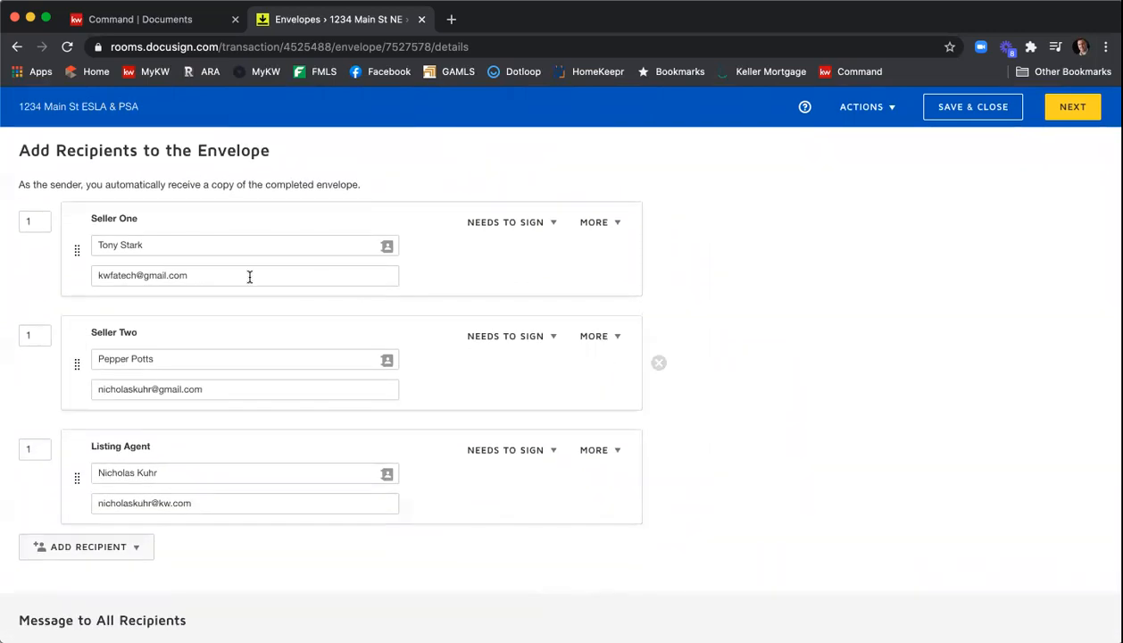
{"action": "scroll", "coordinate": [47, 291], "scroll_direction": "up", "scroll_amount": 1}
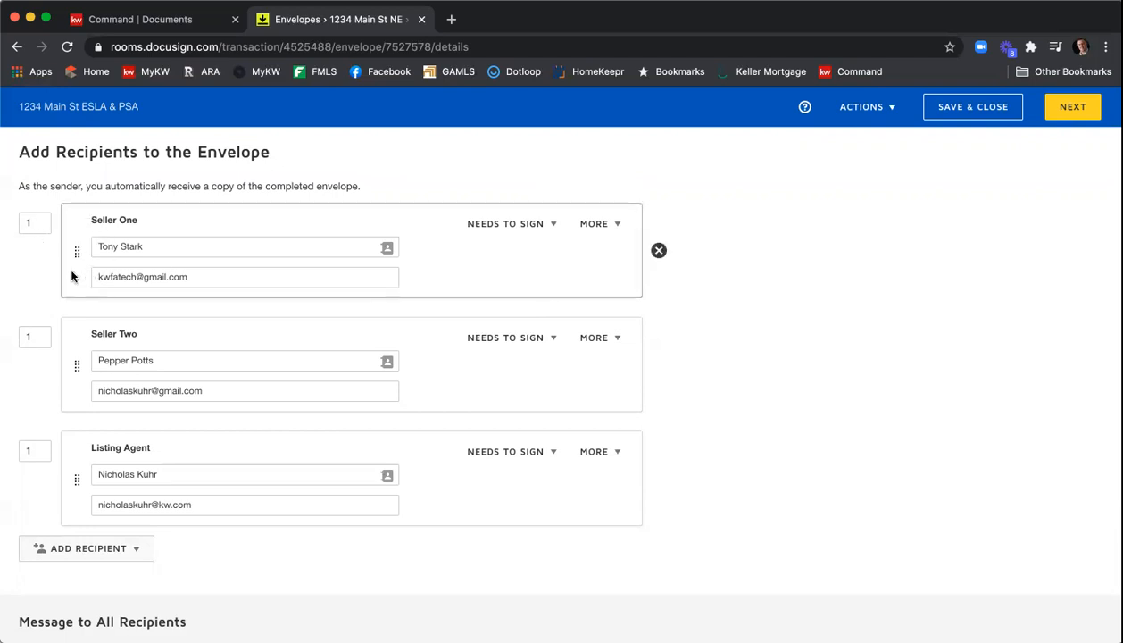
{"action": "left_click", "coordinate": [22, 337]}
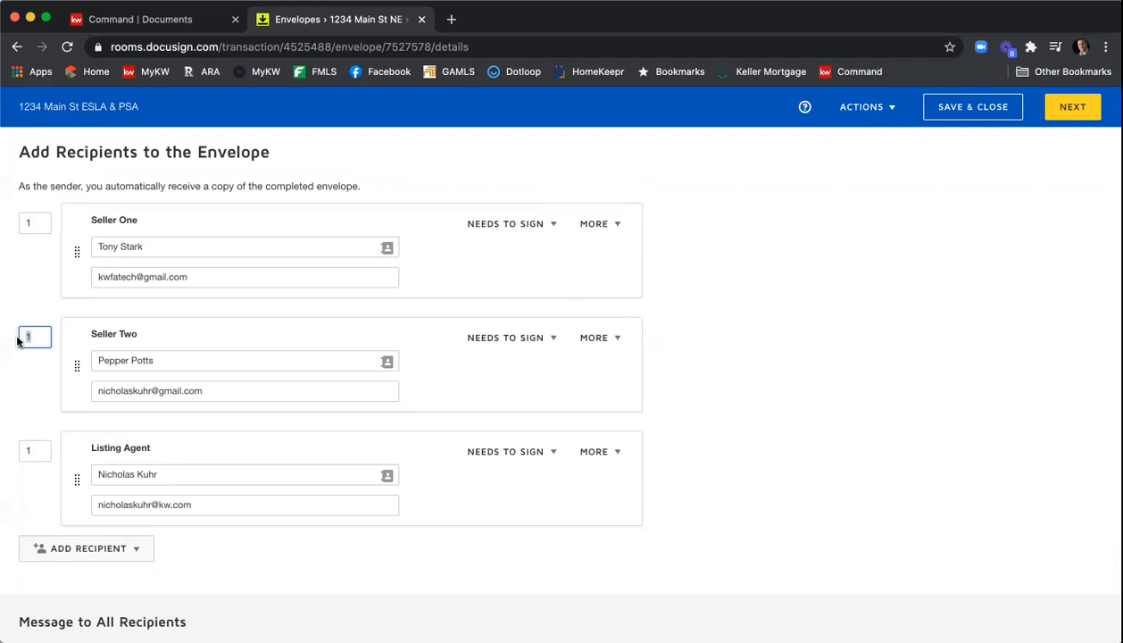
{"action": "type", "text": "2"}
{"action": "left_click", "coordinate": [46, 290]}
{"action": "left_click", "coordinate": [40, 337]}
{"action": "type", "text": "3"}
{"action": "left_click", "coordinate": [24, 264]}
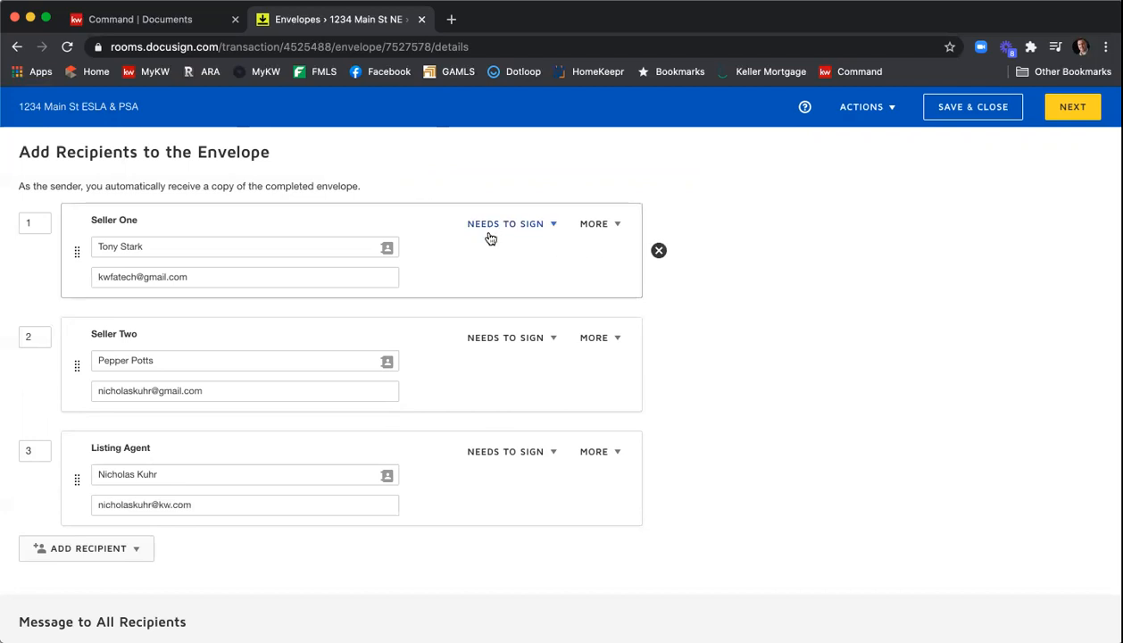
{"action": "left_click", "coordinate": [553, 227]}
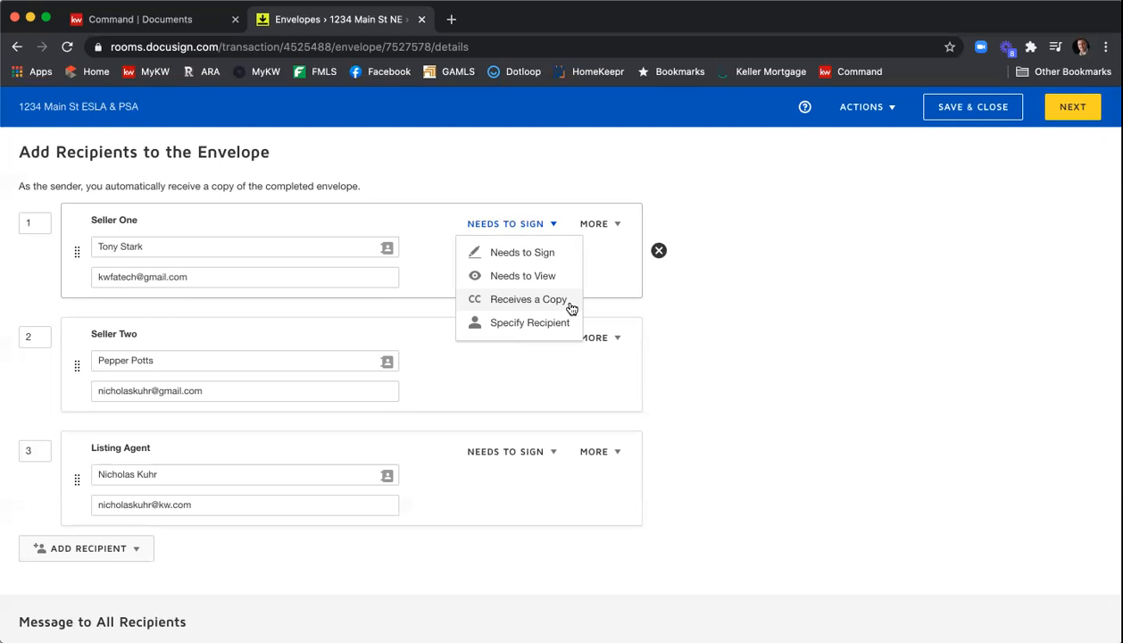
{"action": "left_click", "coordinate": [822, 329]}
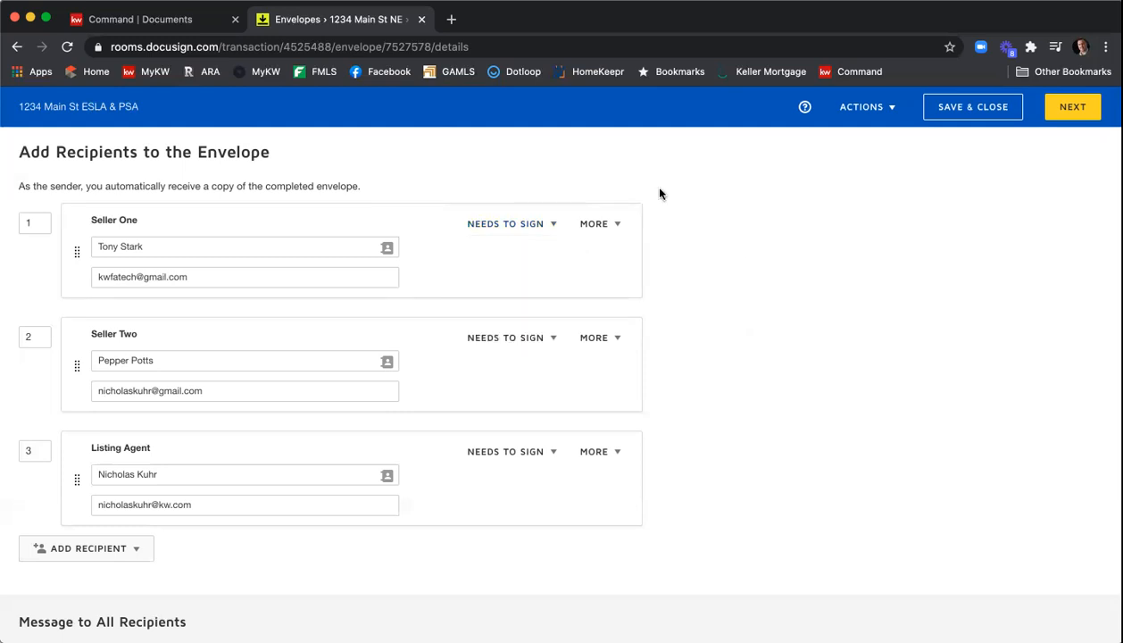
{"action": "left_click", "coordinate": [611, 224]}
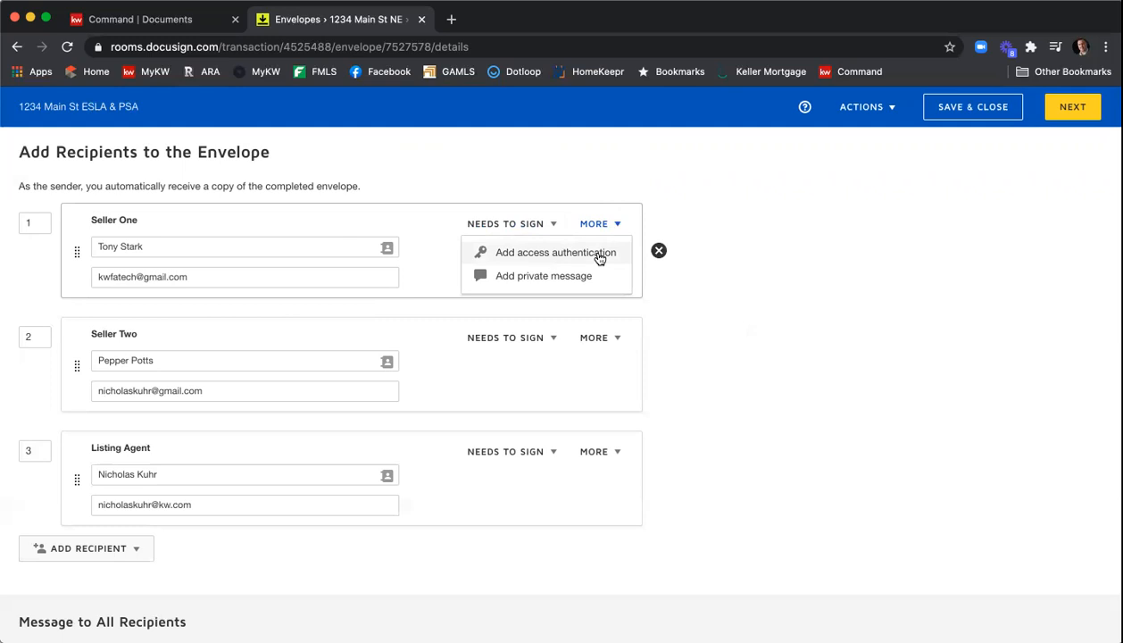
{"action": "left_click", "coordinate": [599, 258]}
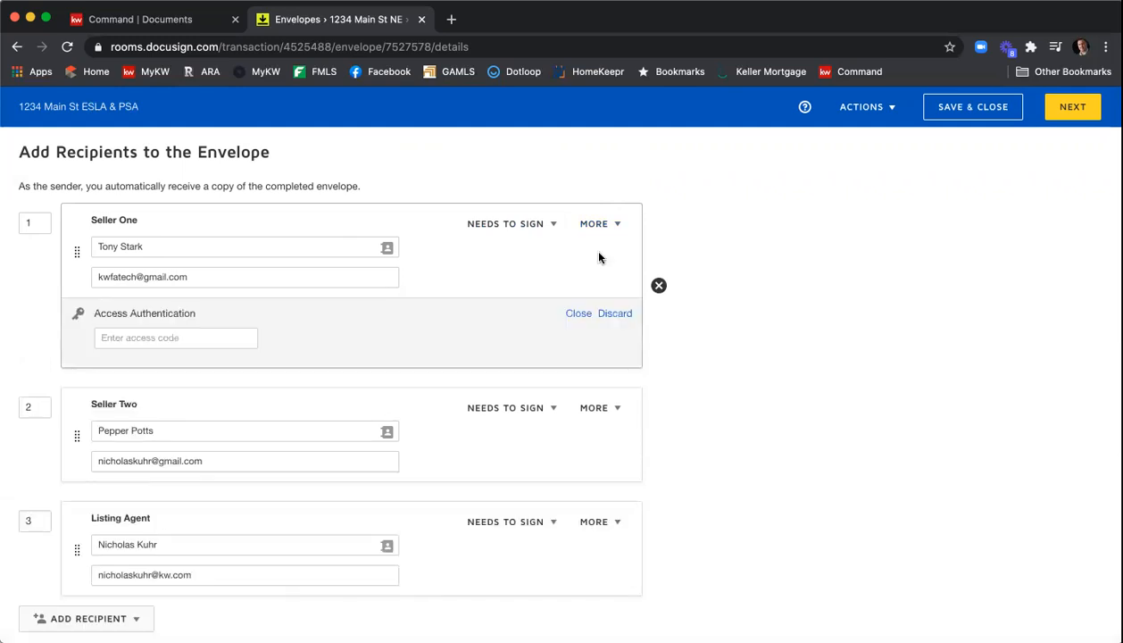
{"action": "left_click", "coordinate": [239, 336]}
{"action": "type", "text": "12345"}
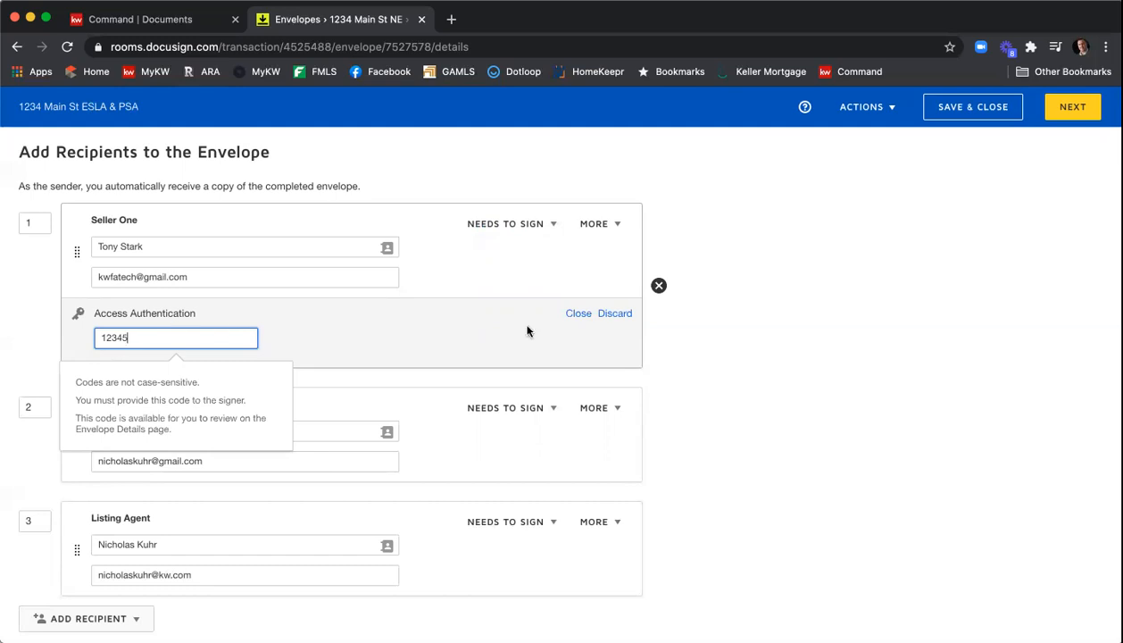
{"action": "left_click", "coordinate": [604, 314]}
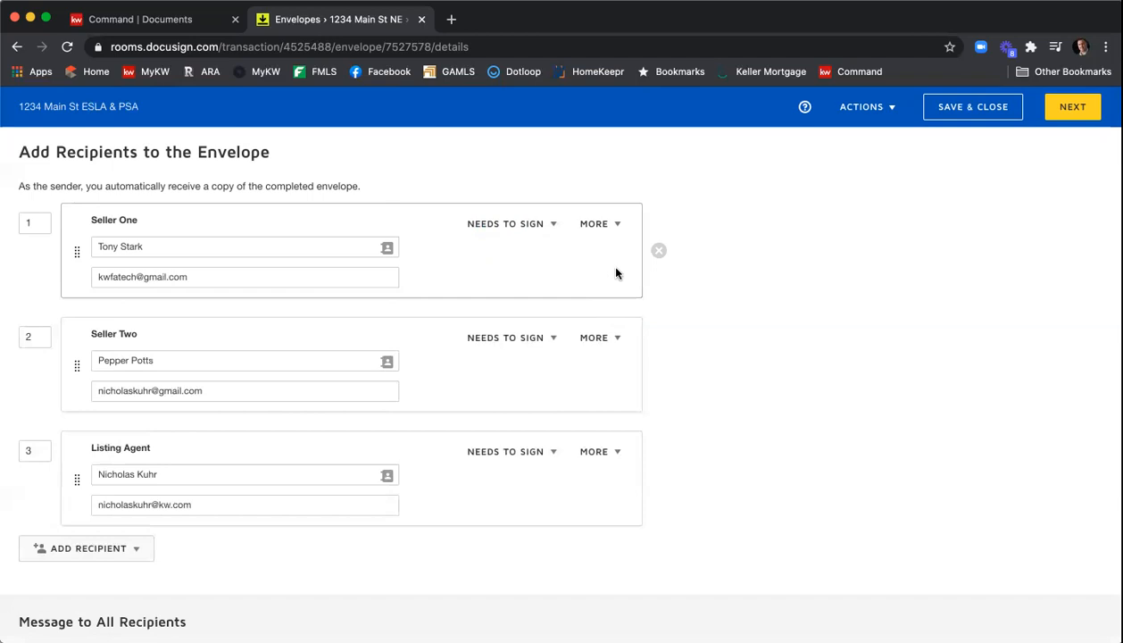
- Add a private message for Seller One asking them to fill in the SPD & CAD and thanking them
{"action": "left_click", "coordinate": [604, 226]}
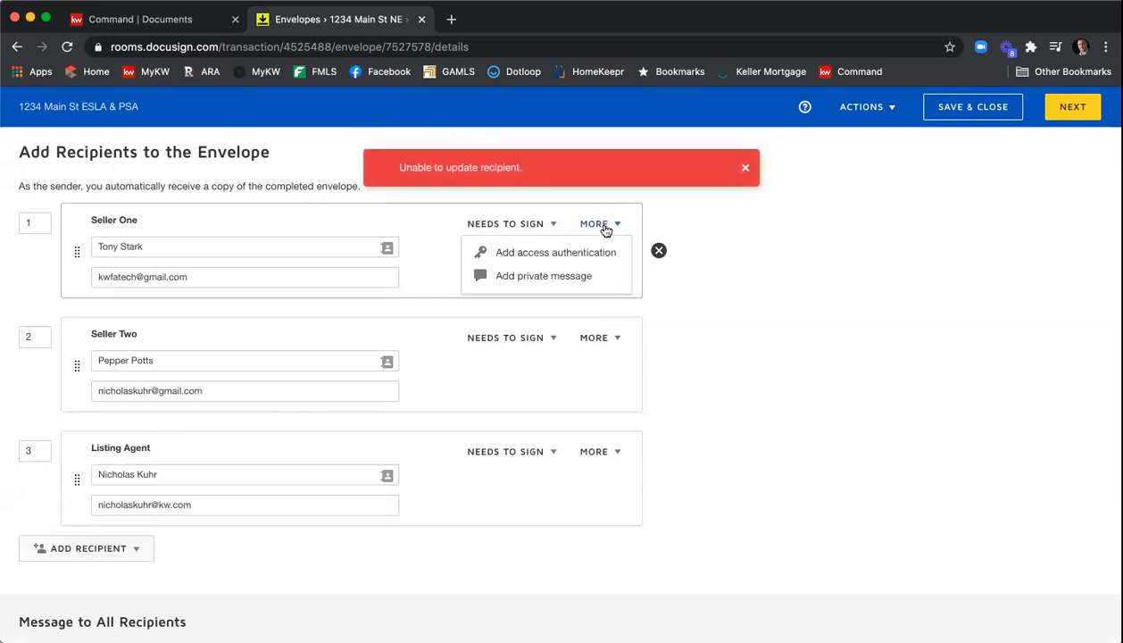
{"action": "left_click", "coordinate": [589, 276]}
{"action": "left_click", "coordinate": [381, 362]}
{"action": "type", "text": "Hi TGony"}
{"action": "key", "text": "BackSpace"}
{"action": "key", "text": "BackSpace"}
{"action": "key", "text": "BackSpace"}
{"action": "key", "text": "BackSpace"}
{"action": "type", "text": "ony, please fillin"}
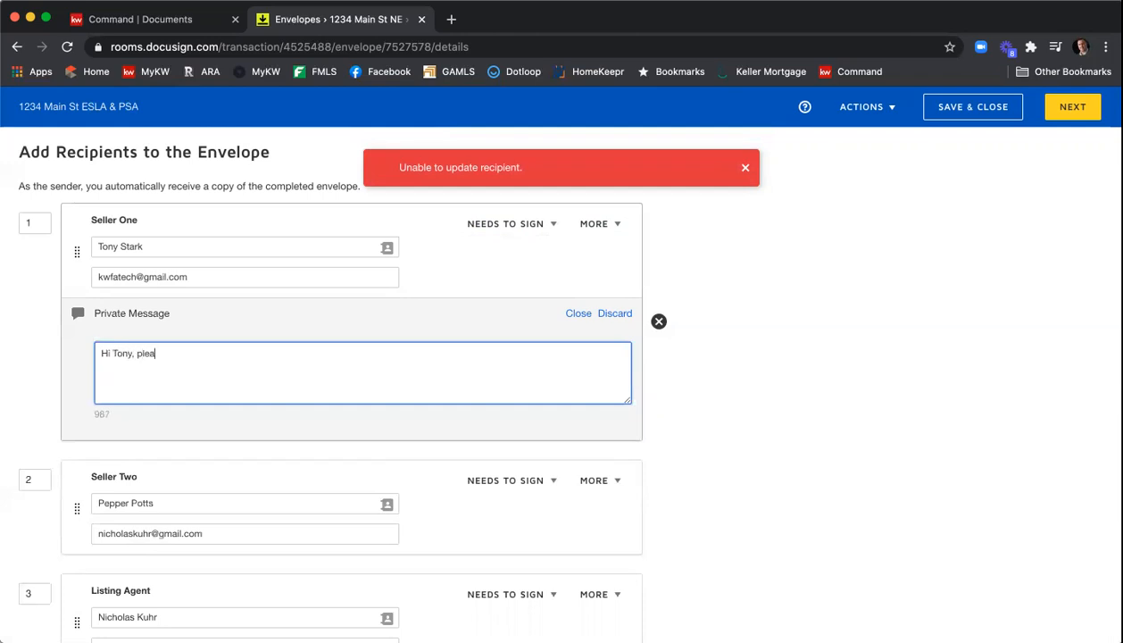
{"action": "key", "text": "BackSpace"}
{"action": "key", "text": "BackSpace"}
{"action": "key", "text": "BackSpace"}
{"action": "type", "text": "in the SPD & CAD.  Thank you!"}
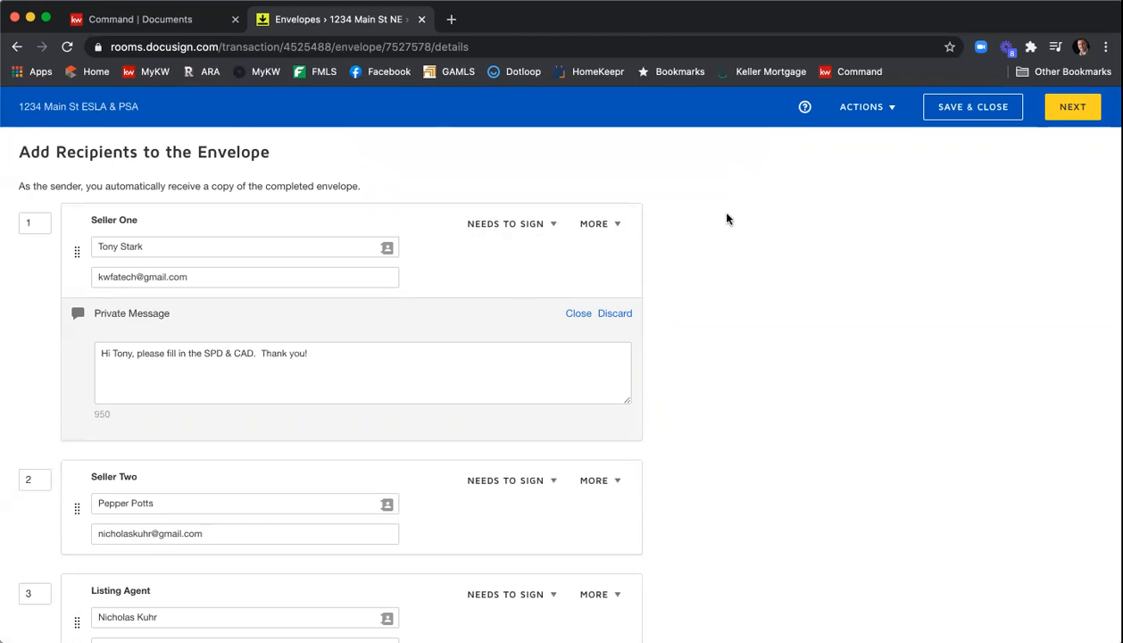
- Append "- 1234 Main St ESLA & PSA" to the email subject after "Please DocuSign"
{"action": "scroll", "coordinate": [726, 219], "scroll_direction": "down", "scroll_amount": 8}
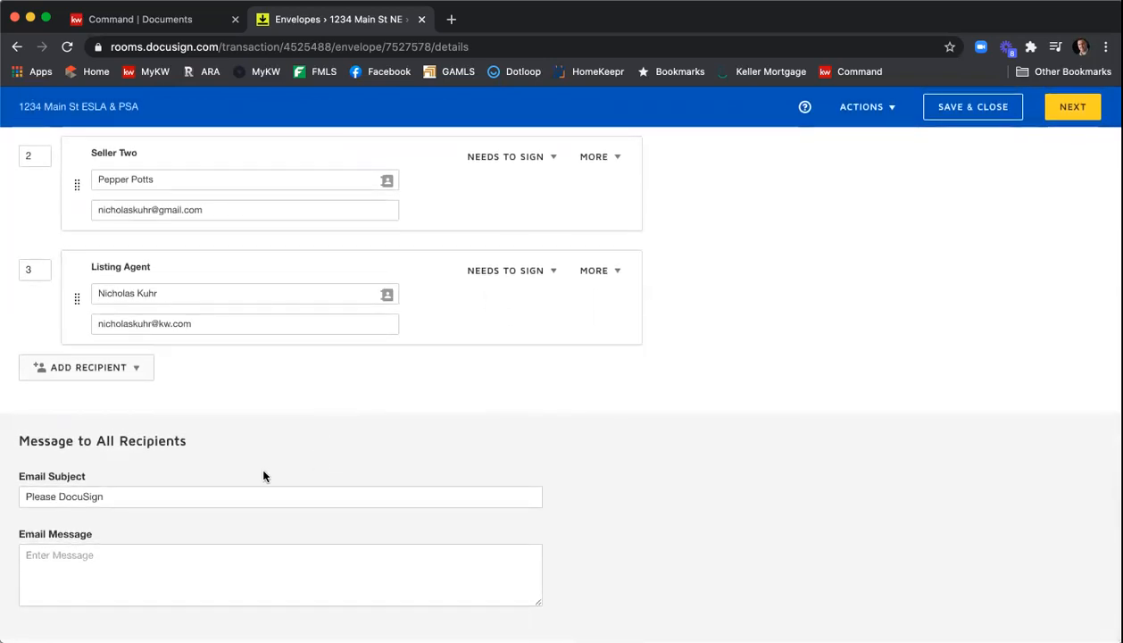
{"action": "left_click", "coordinate": [141, 493]}
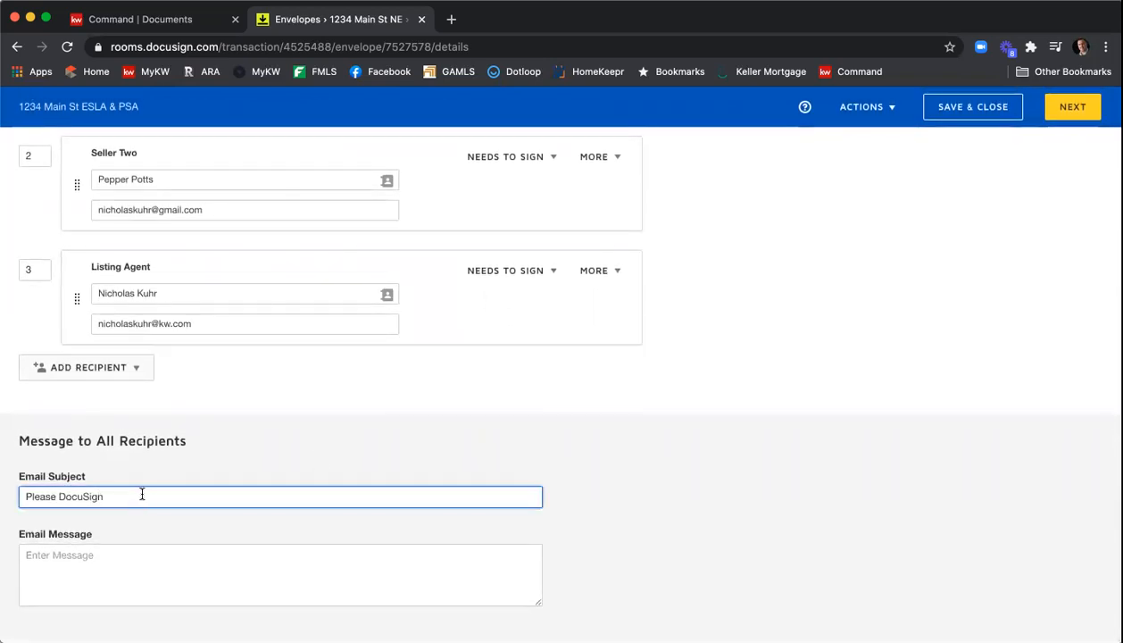
{"action": "type", "text": "- 1234 M<ain"}
{"action": "key", "text": "BackSpace"}
{"action": "key", "text": "BackSpace"}
{"action": "key", "text": "BackSpace"}
{"action": "type", "text": "ain St ESLA & PSA"}
- Write the email message "Please review and sign." followed by "Thank you," and the sender's first name on separate lines
{"action": "key", "text": "Tab"}
{"action": "type", "text": "Pl"}
{"action": "key", "text": "BackSpace"}
{"action": "key", "text": "BackSpace"}
{"action": "type", "text": "Please review and sign."}
{"action": "key", "text": "Return"}
{"action": "type", "text": "Thank you,"}
{"action": "key", "text": "Return"}
{"action": "type", "text": "Nicm"}
{"action": "key", "text": "BackSpace"}
{"action": "key", "text": "BackSpace"}
{"action": "type", "text": "ck"}
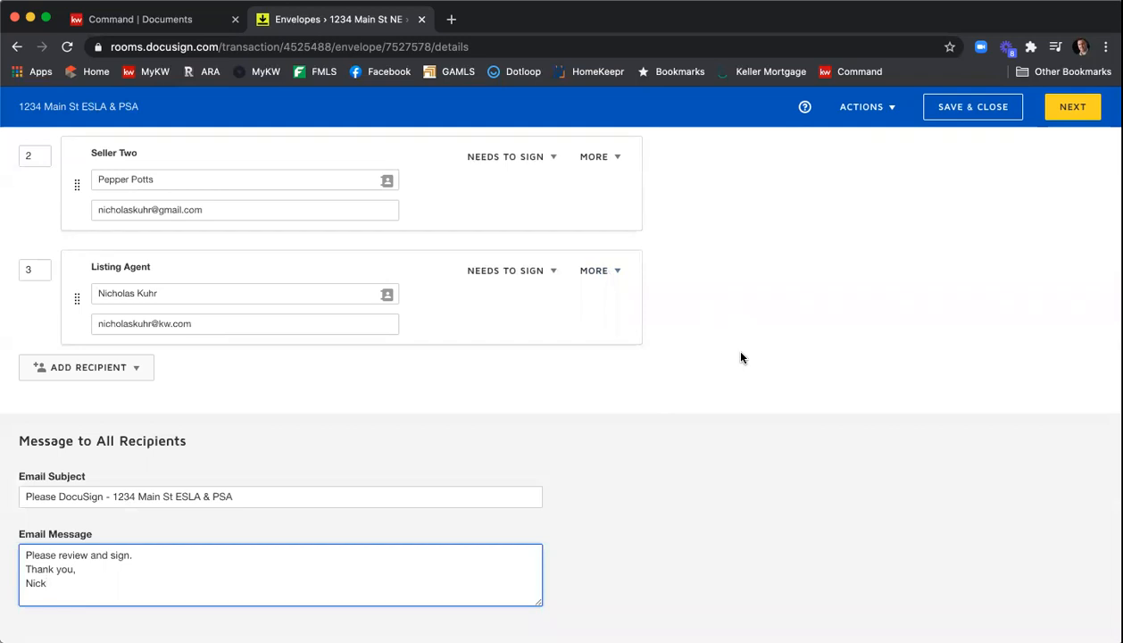
- Continue from the envelope details to the field-tagging screen
{"action": "scroll", "coordinate": [740, 357], "scroll_direction": "up", "scroll_amount": 10}
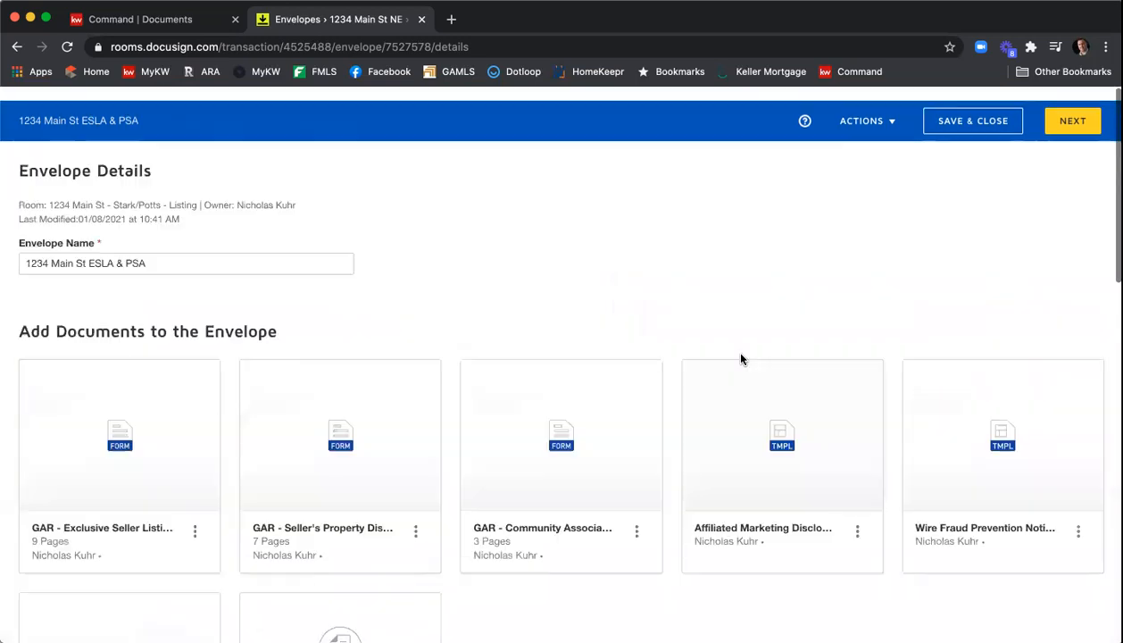
{"action": "scroll", "coordinate": [545, 314], "scroll_direction": "down", "scroll_amount": 5}
{"action": "scroll", "coordinate": [556, 325], "scroll_direction": "down", "scroll_amount": 6}
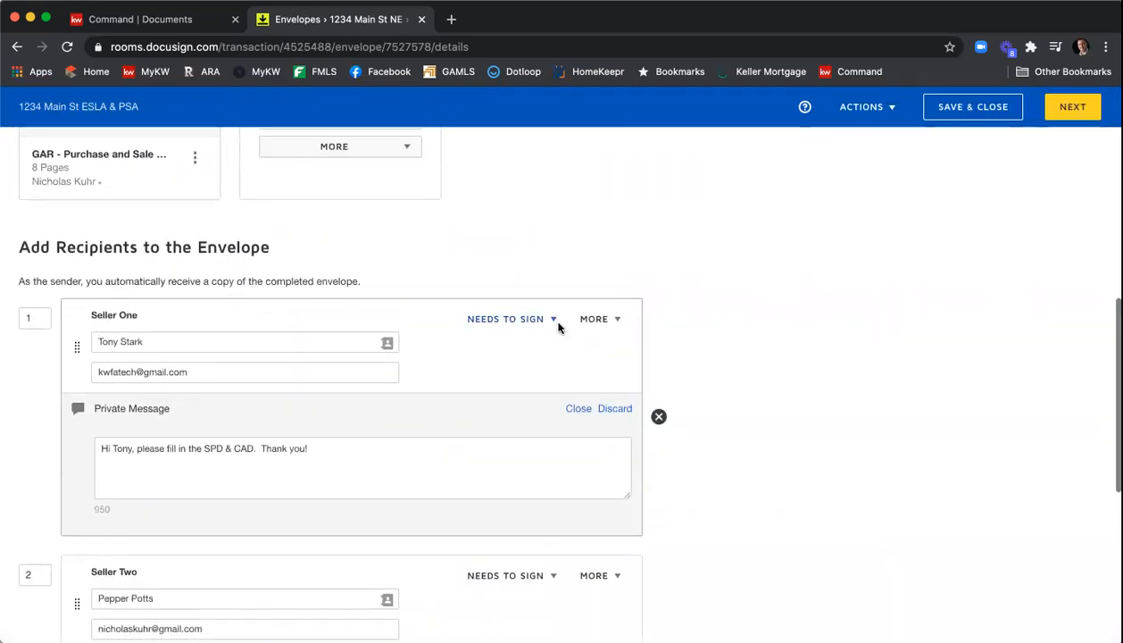
{"action": "scroll", "coordinate": [703, 351], "scroll_direction": "down", "scroll_amount": 1}
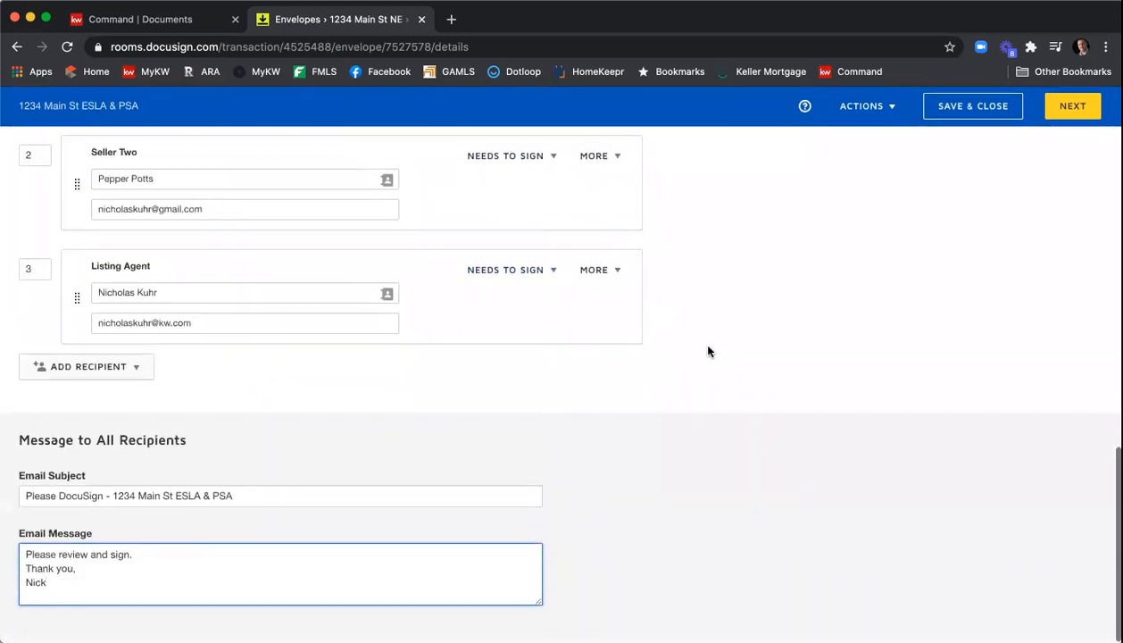
{"action": "left_click", "coordinate": [1072, 110]}
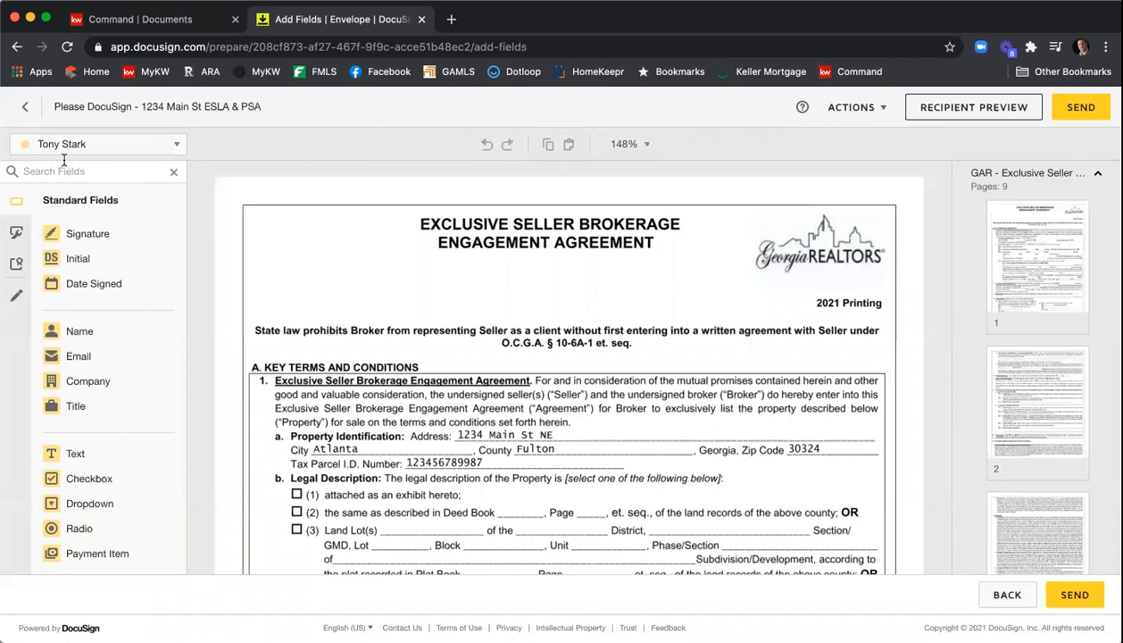
- Check each recipient in the field-assignment selector, ending with Seller One selected
{"action": "left_click", "coordinate": [177, 147]}
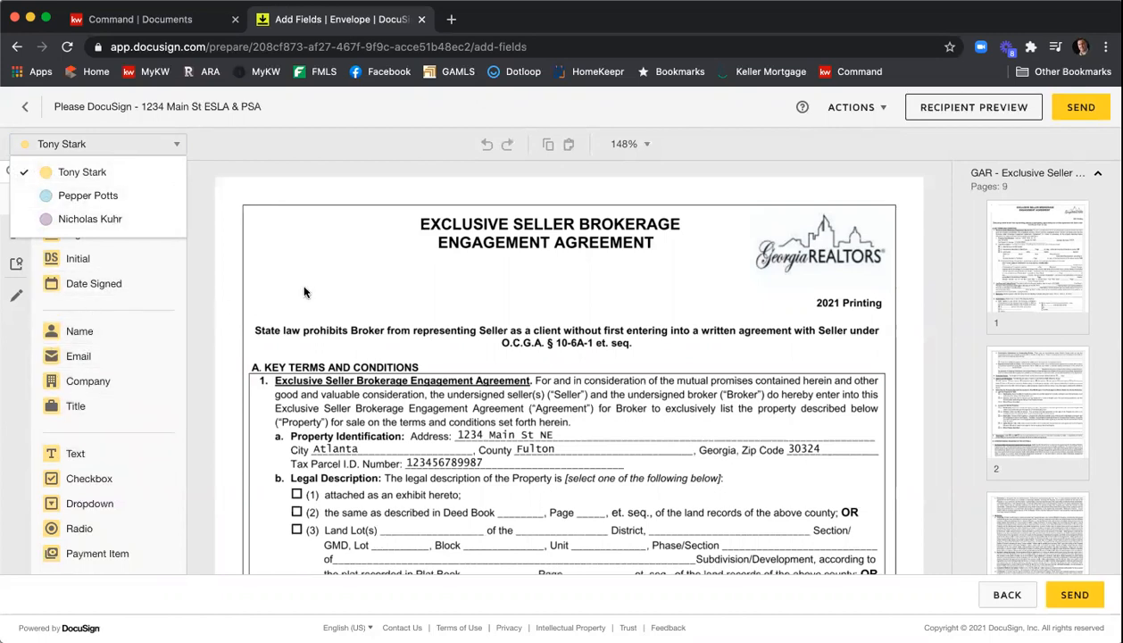
{"action": "left_click", "coordinate": [115, 196]}
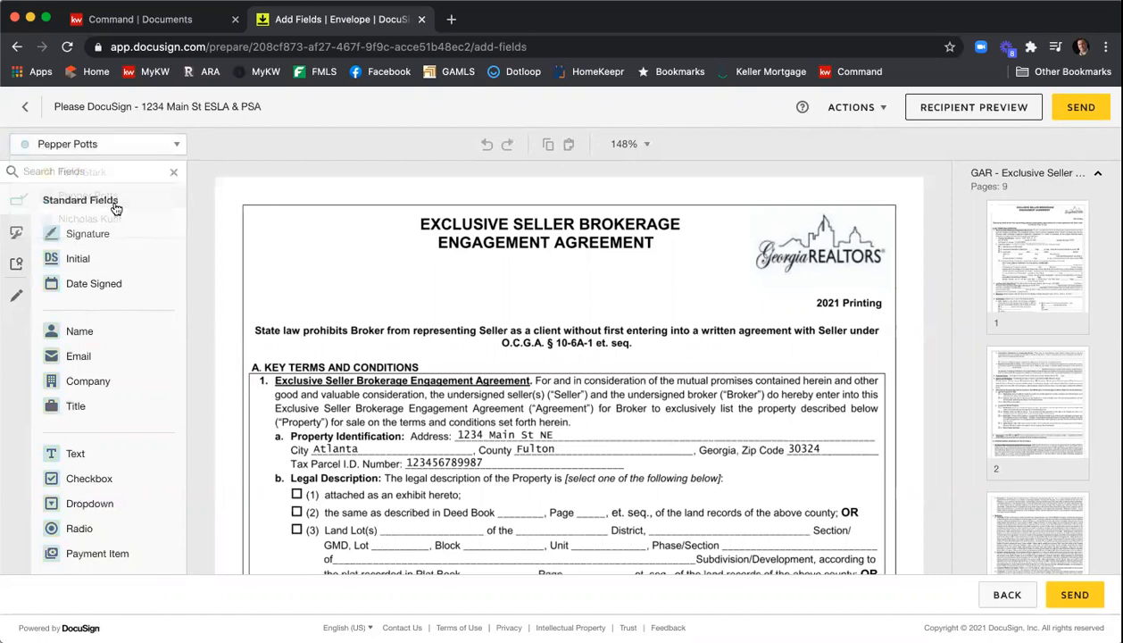
{"action": "left_click", "coordinate": [124, 150]}
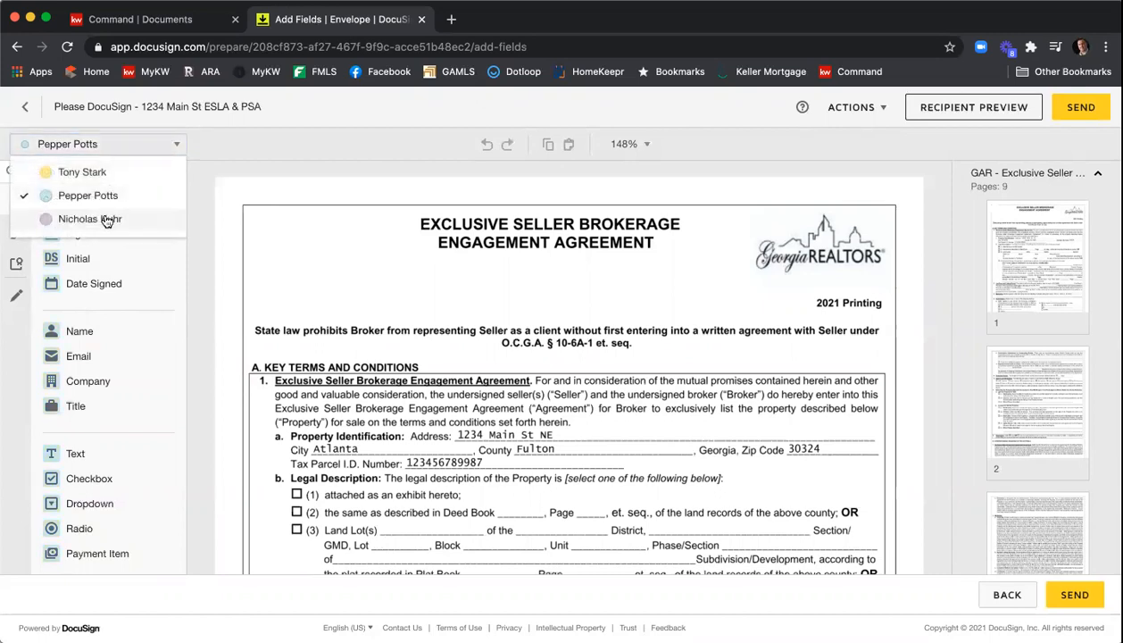
{"action": "left_click", "coordinate": [103, 219]}
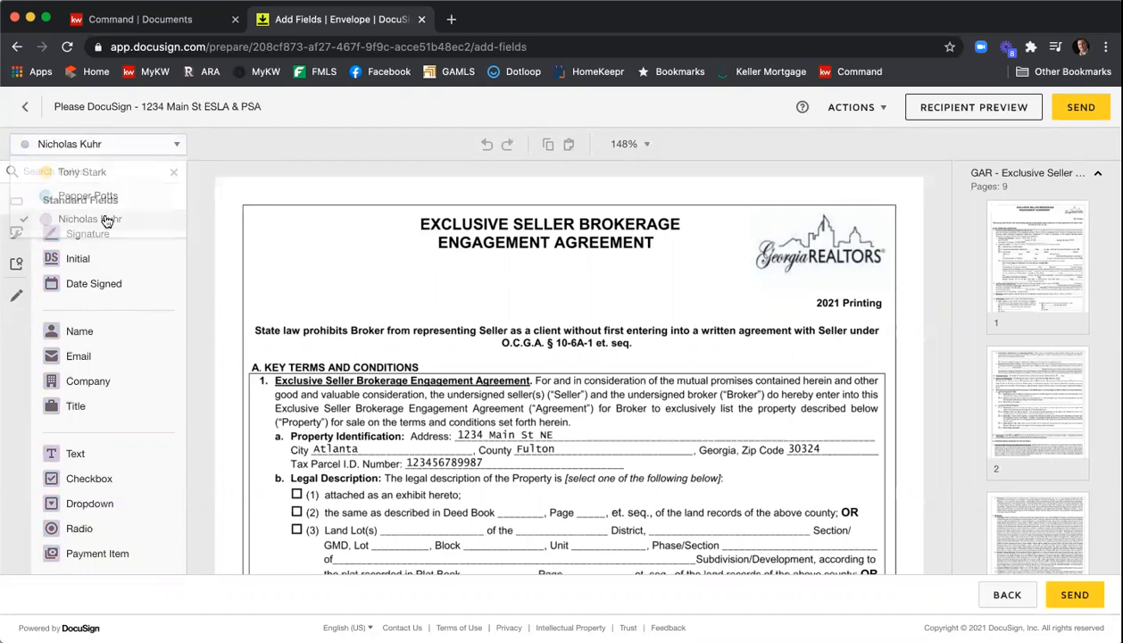
{"action": "left_click", "coordinate": [110, 149]}
{"action": "left_click", "coordinate": [105, 169]}
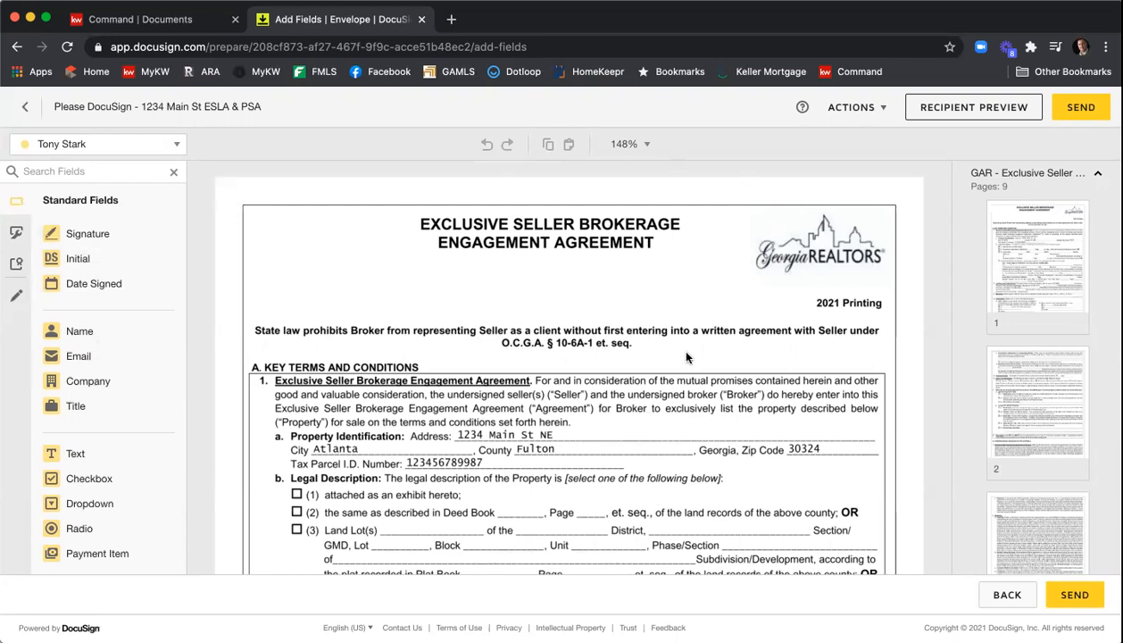
- Scroll through the first pages of the Exclusive Seller Brokerage Engagement Agreement
{"action": "scroll", "coordinate": [659, 237], "scroll_direction": "down", "scroll_amount": 5}
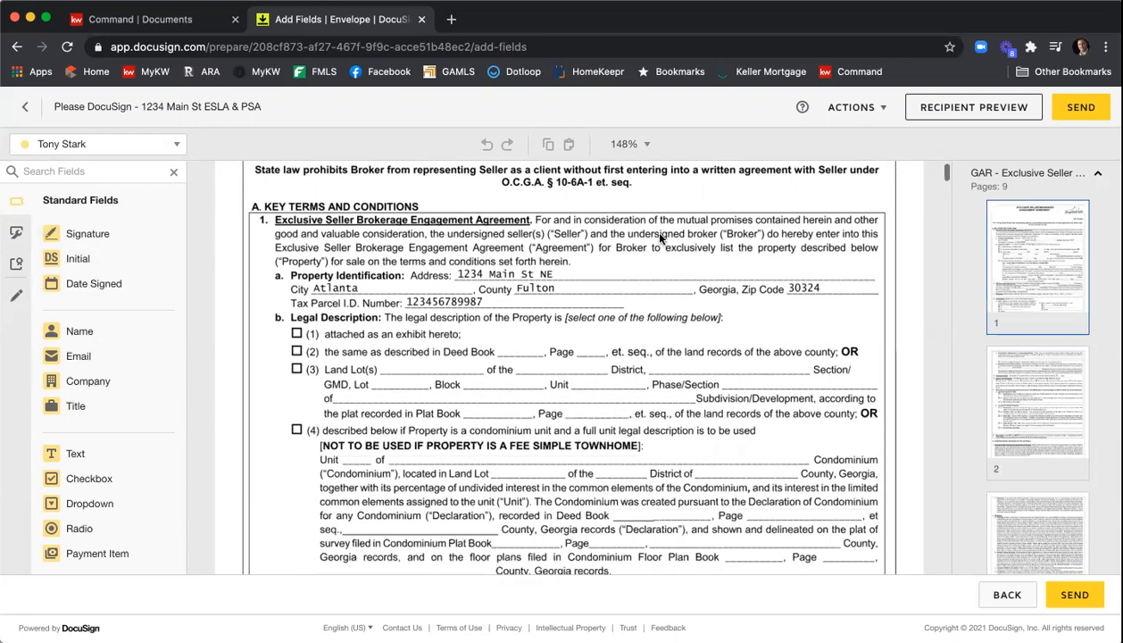
{"action": "scroll", "coordinate": [660, 238], "scroll_direction": "down", "scroll_amount": 4}
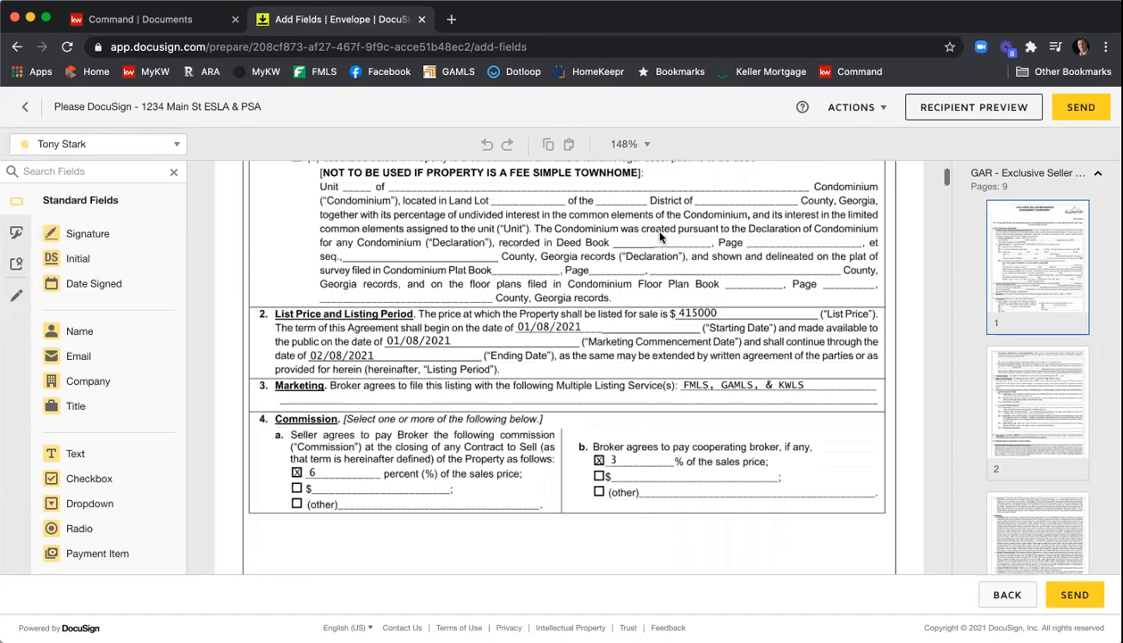
{"action": "scroll", "coordinate": [524, 315], "scroll_direction": "down", "scroll_amount": 6}
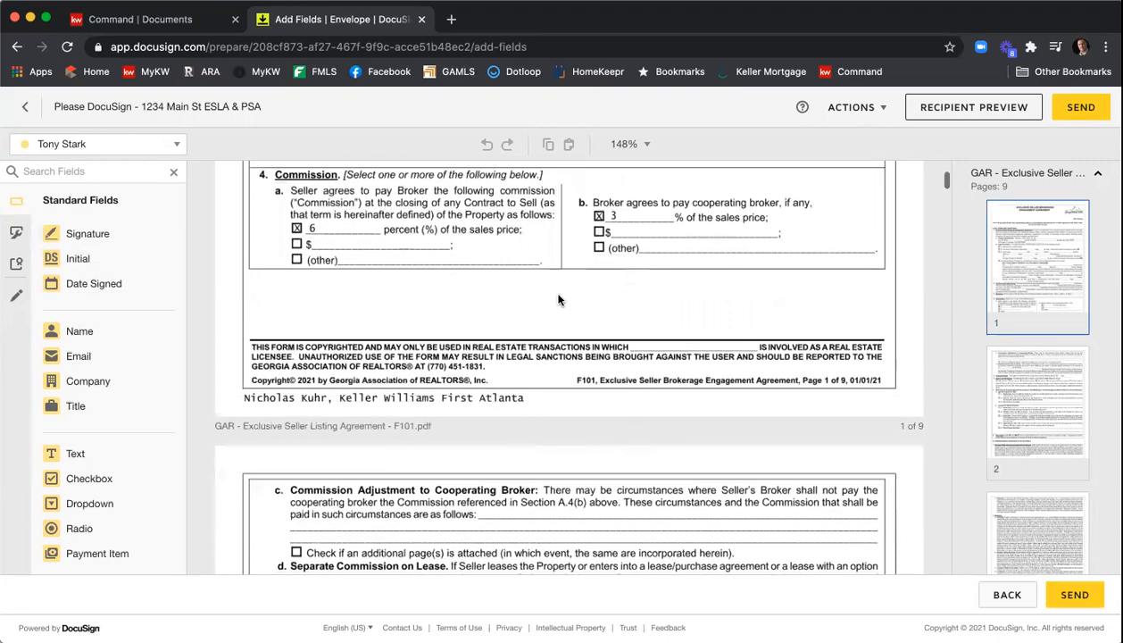
{"action": "scroll", "coordinate": [560, 294], "scroll_direction": "down", "scroll_amount": 10}
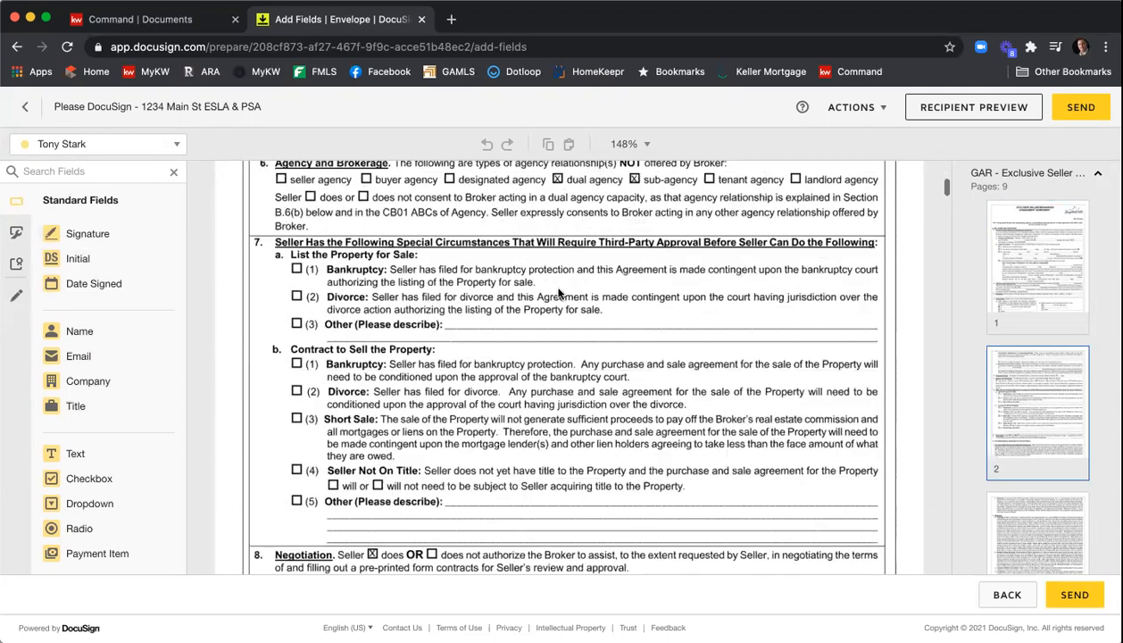
{"action": "scroll", "coordinate": [678, 254], "scroll_direction": "up", "scroll_amount": 3}
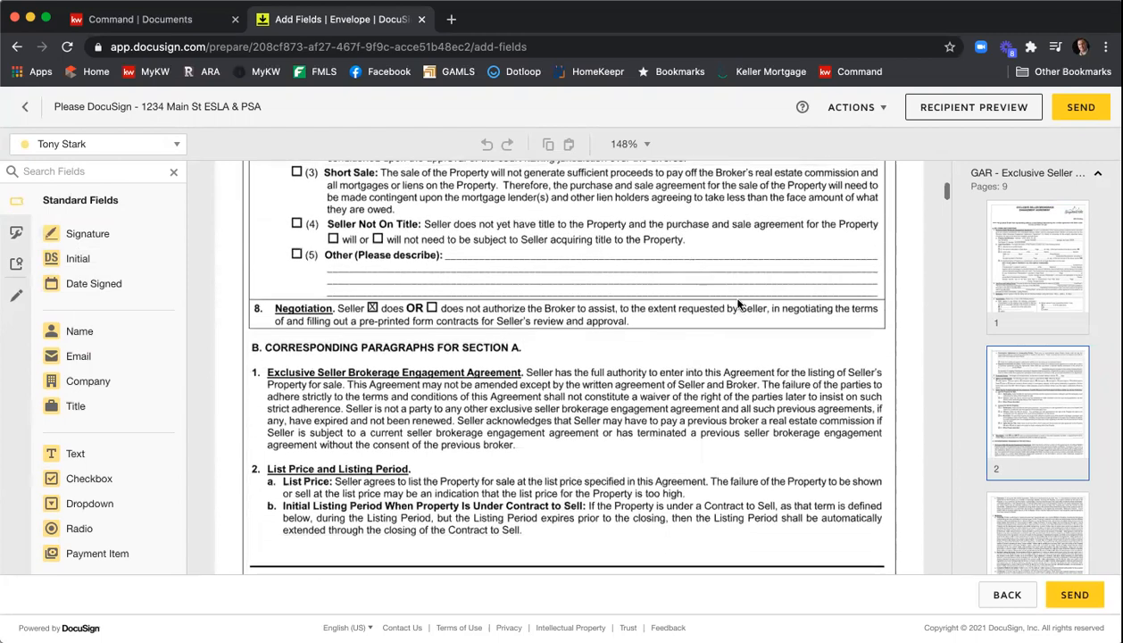
- Browse the page thumbnails to inspect the pre-placed signature and date fields on page 9, then return to page 1
{"action": "left_click", "coordinate": [1041, 177]}
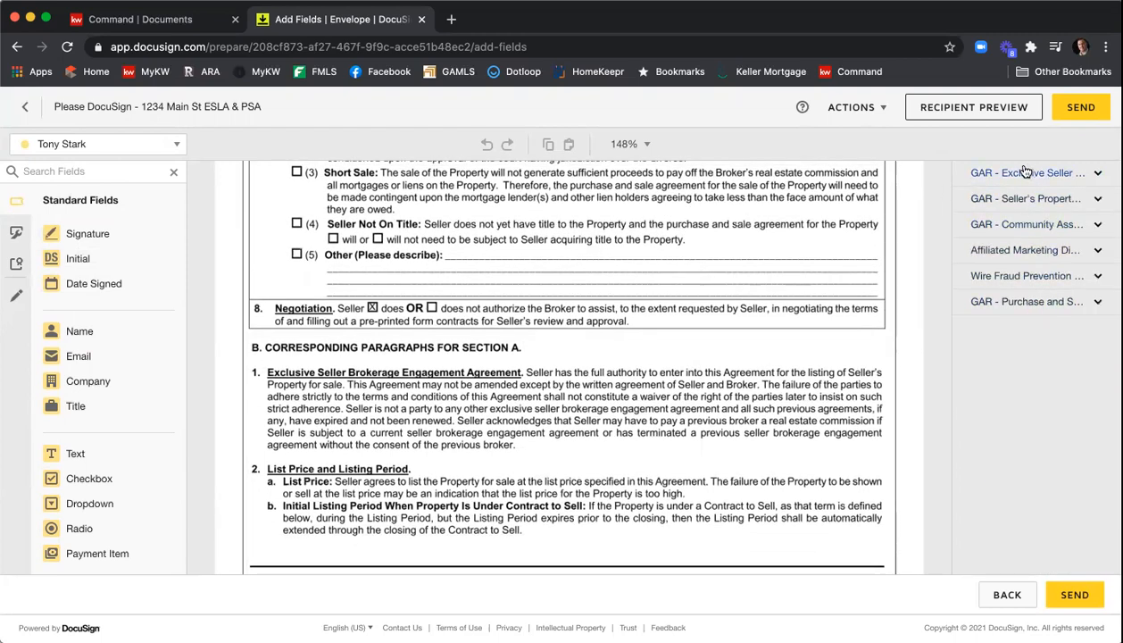
{"action": "left_click", "coordinate": [1049, 180]}
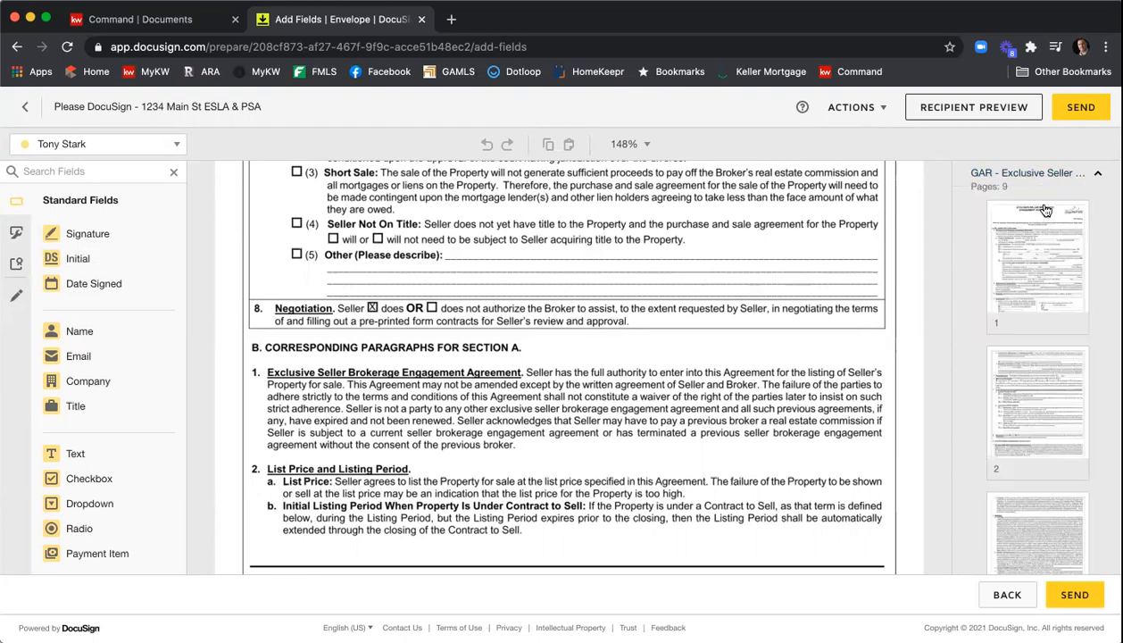
{"action": "scroll", "coordinate": [1050, 253], "scroll_direction": "down", "scroll_amount": 2}
{"action": "scroll", "coordinate": [1051, 252], "scroll_direction": "down", "scroll_amount": 5}
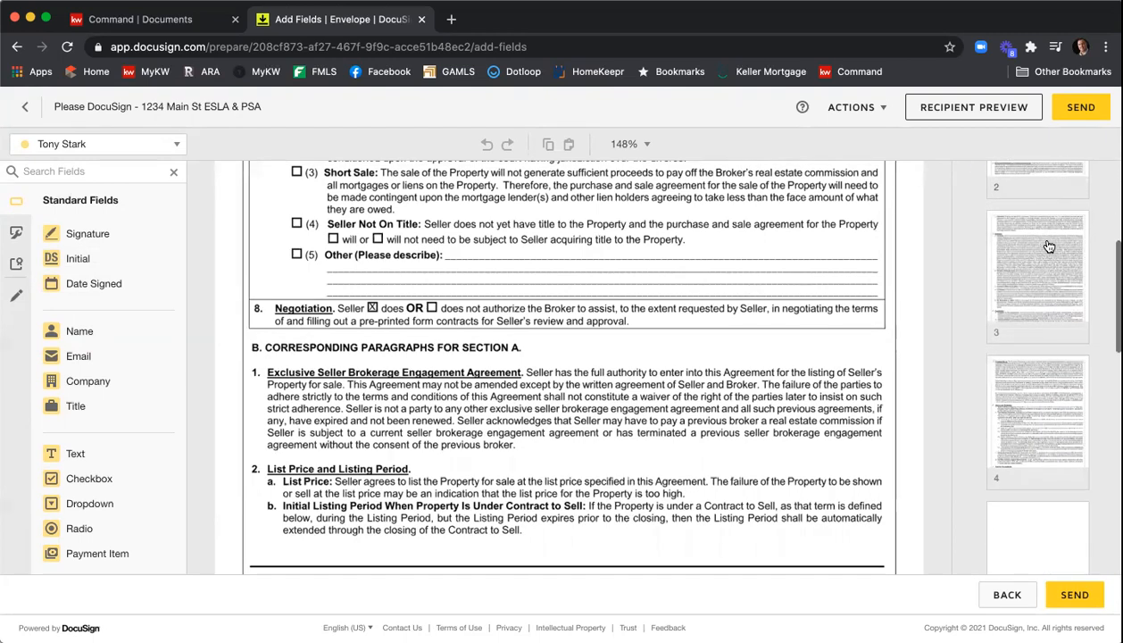
{"action": "scroll", "coordinate": [1049, 246], "scroll_direction": "down", "scroll_amount": 6}
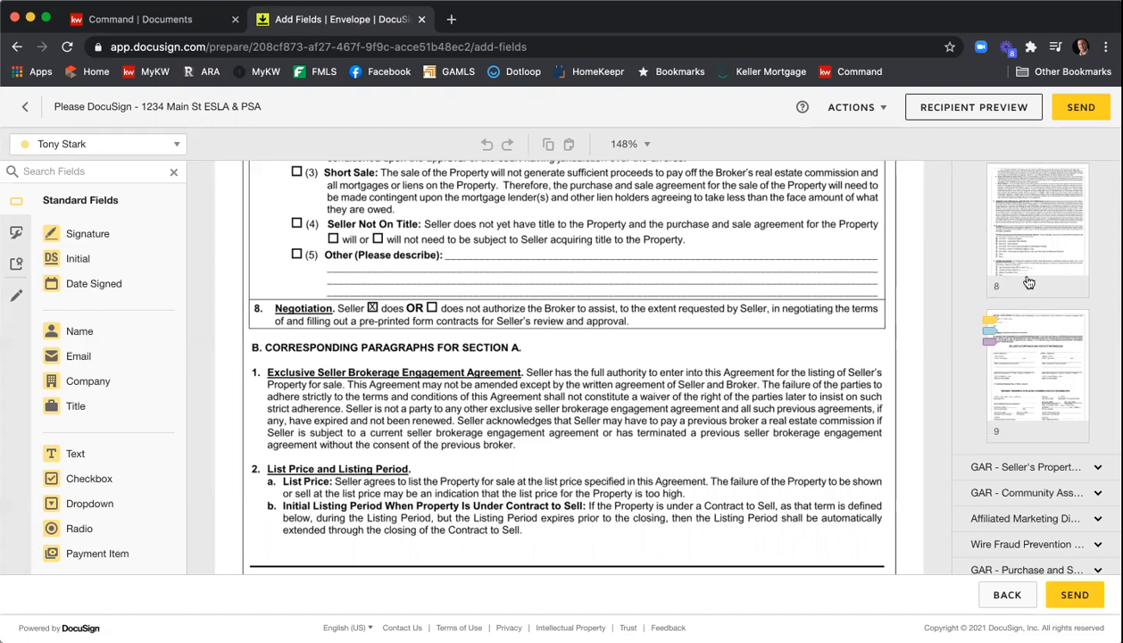
{"action": "left_click", "coordinate": [1037, 350]}
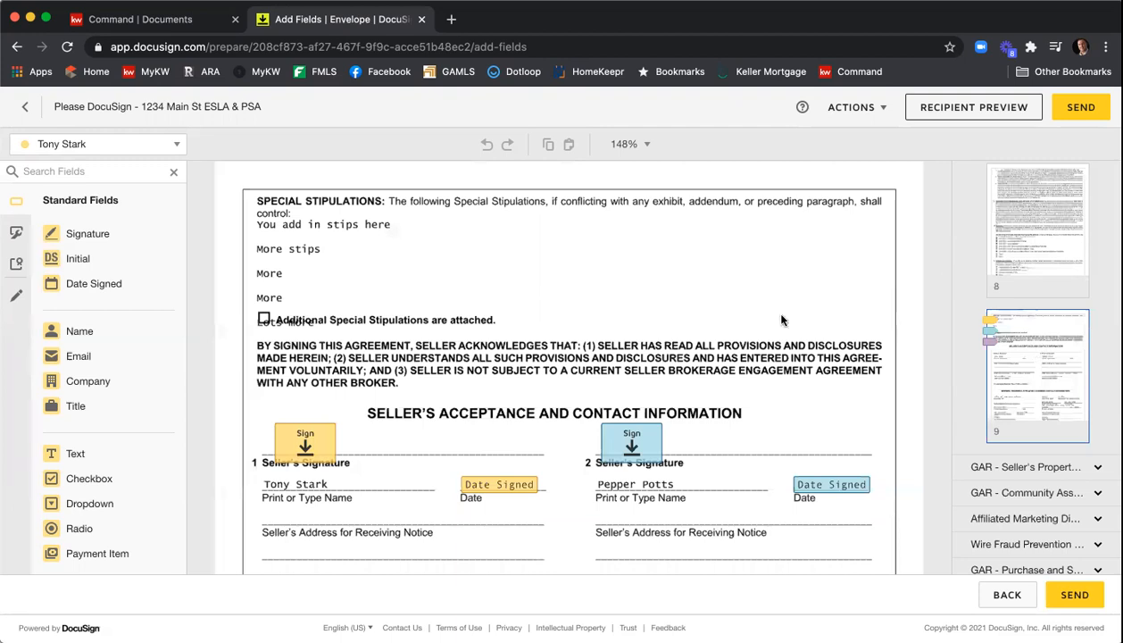
{"action": "scroll", "coordinate": [766, 309], "scroll_direction": "down", "scroll_amount": 5}
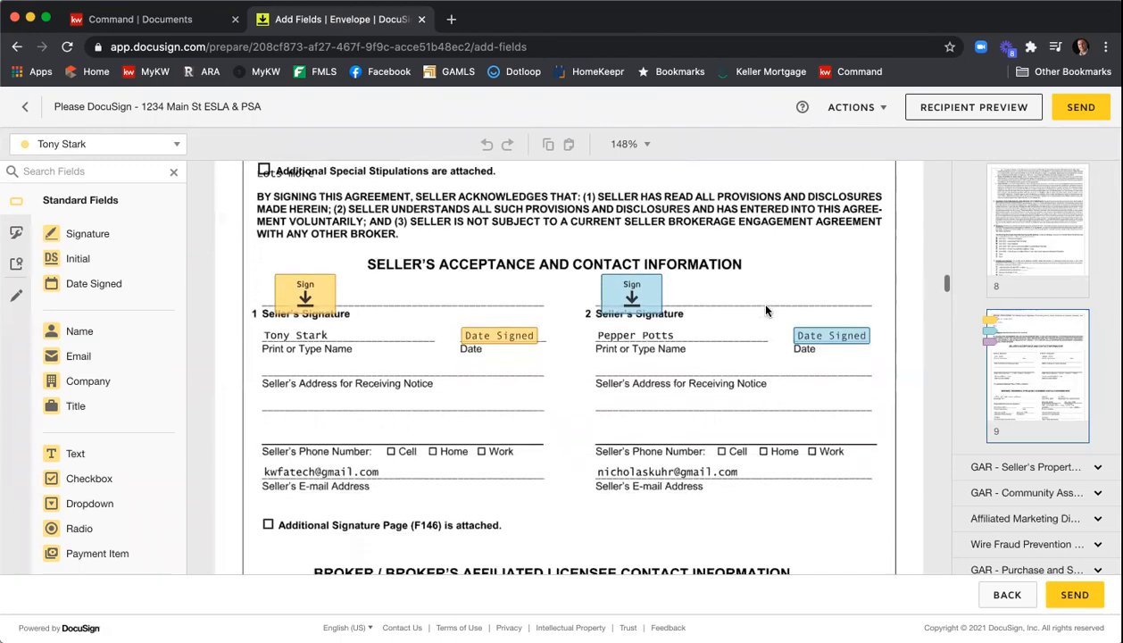
{"action": "scroll", "coordinate": [765, 310], "scroll_direction": "down", "scroll_amount": 2}
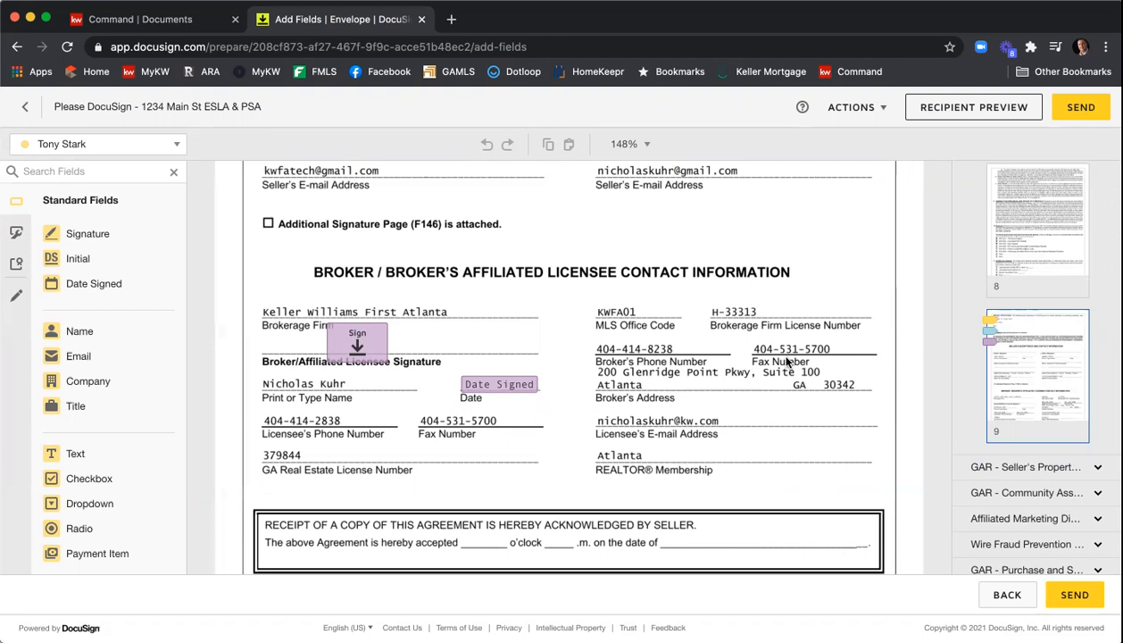
{"action": "scroll", "coordinate": [1028, 258], "scroll_direction": "up", "scroll_amount": 10}
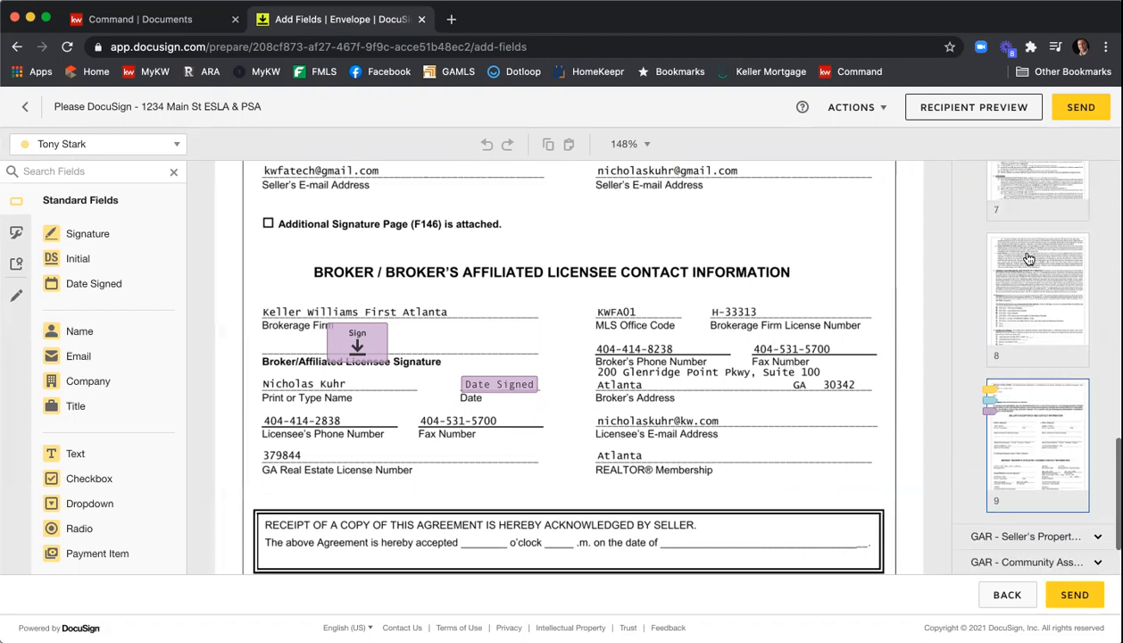
{"action": "left_click", "coordinate": [1028, 259]}
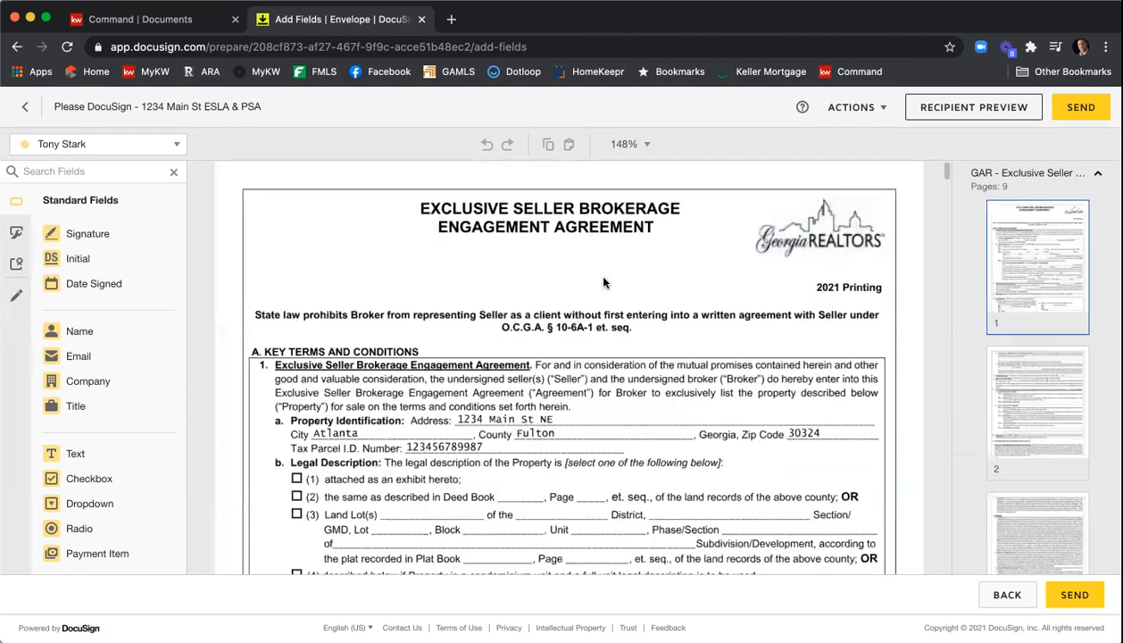
- Switch the field recipient to the broker and place a pre-checked checkbox beside legal description option (1), attached as an exhibit
{"action": "scroll", "coordinate": [604, 282], "scroll_direction": "down", "scroll_amount": 3}
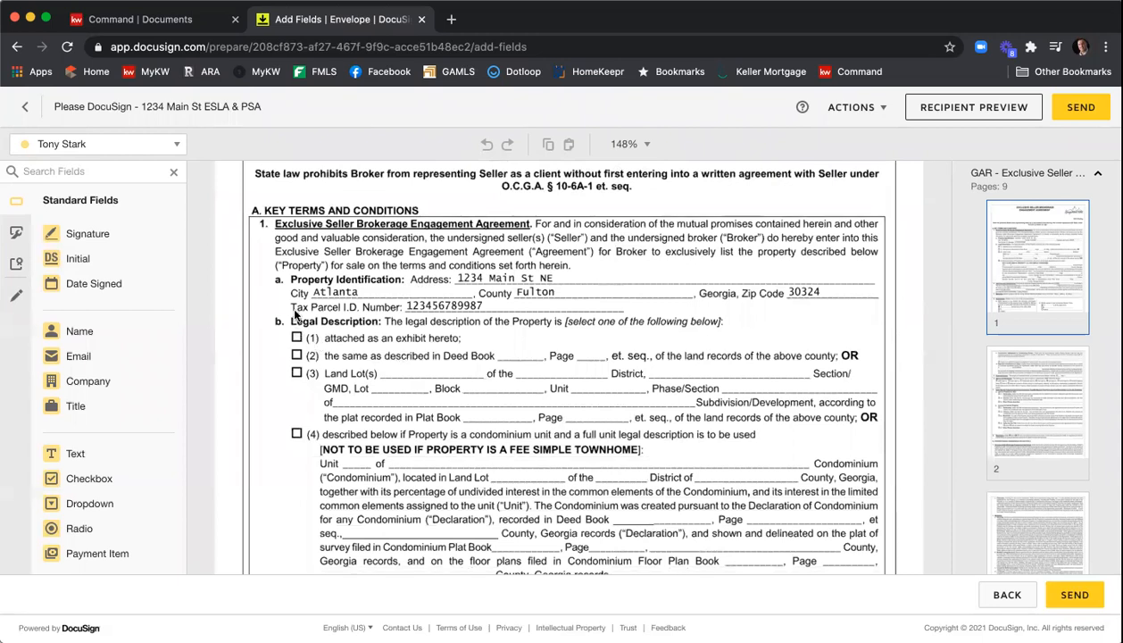
{"action": "left_click", "coordinate": [150, 145]}
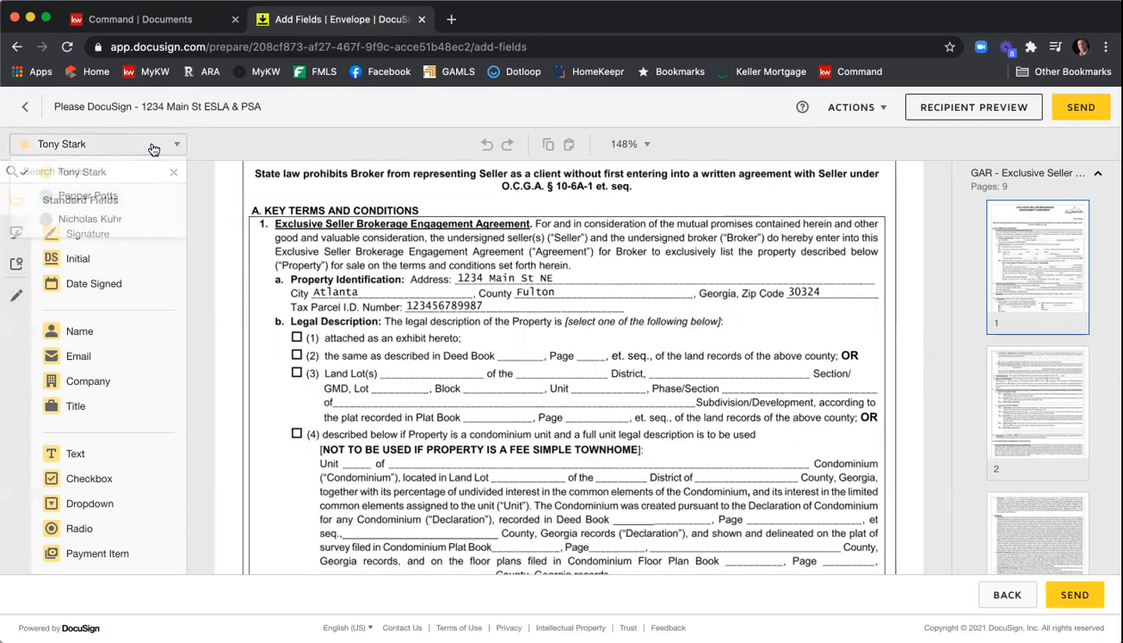
{"action": "left_click", "coordinate": [115, 219]}
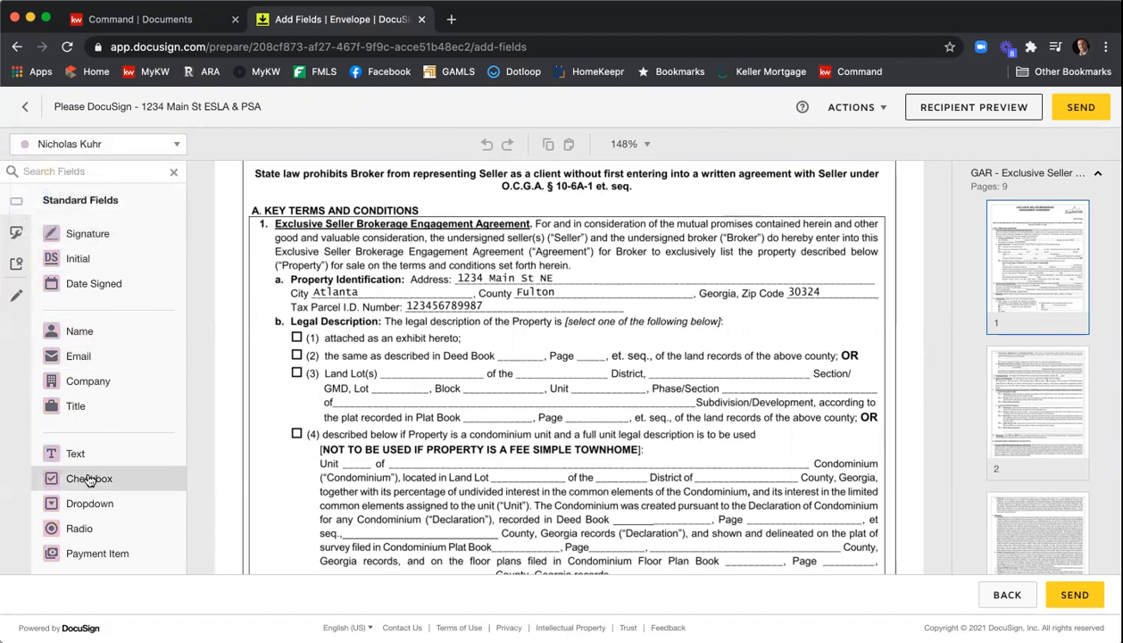
{"action": "left_click_drag", "start_coordinate": [89, 480], "coordinate": [295, 336]}
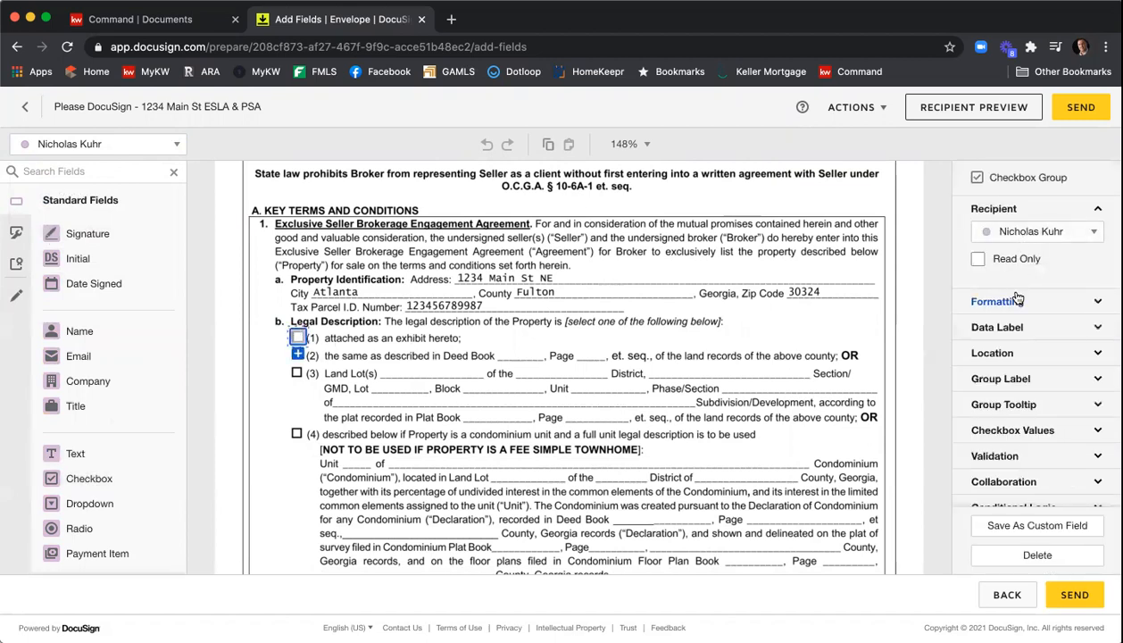
{"action": "left_click", "coordinate": [1041, 432]}
{"action": "left_click", "coordinate": [977, 450]}
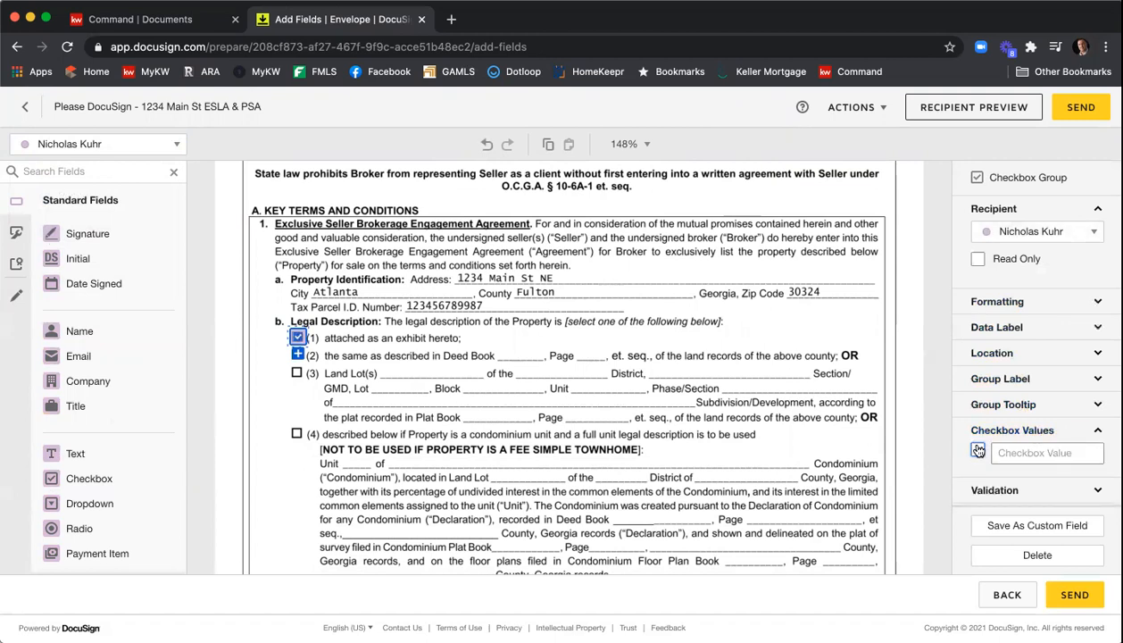
{"action": "left_click", "coordinate": [735, 336]}
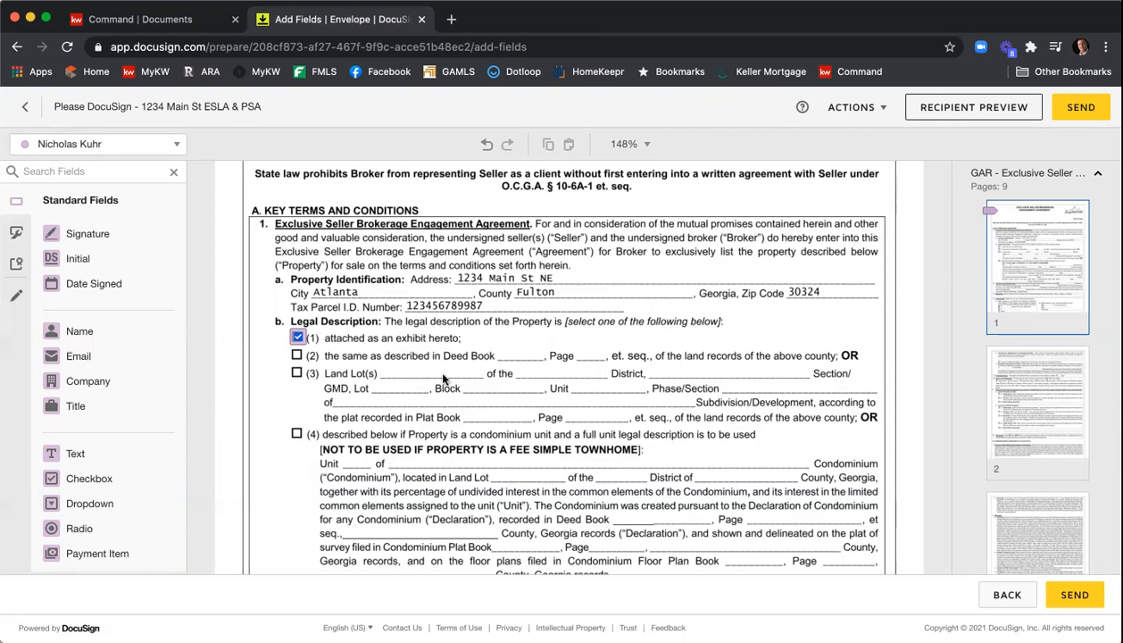
- Scroll through the remaining pages of the agreement down to the receipt acknowledgement on page 9
{"action": "scroll", "coordinate": [458, 357], "scroll_direction": "down", "scroll_amount": 15}
{"action": "scroll", "coordinate": [470, 366], "scroll_direction": "down", "scroll_amount": 8}
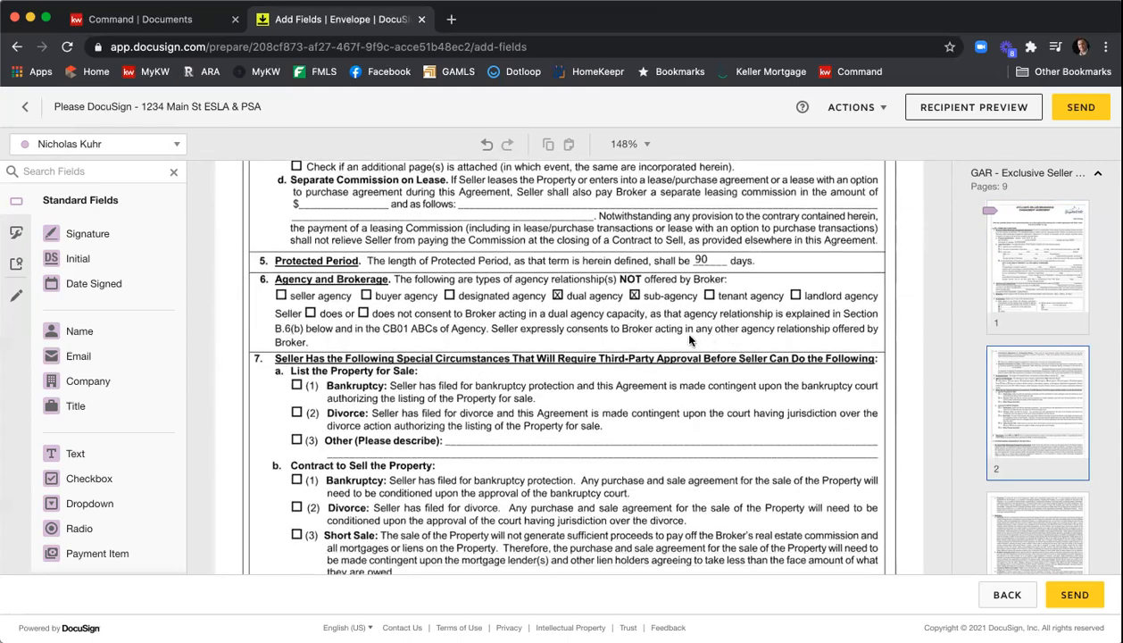
{"action": "scroll", "coordinate": [676, 346], "scroll_direction": "down", "scroll_amount": 10}
{"action": "scroll", "coordinate": [676, 347], "scroll_direction": "down", "scroll_amount": 15}
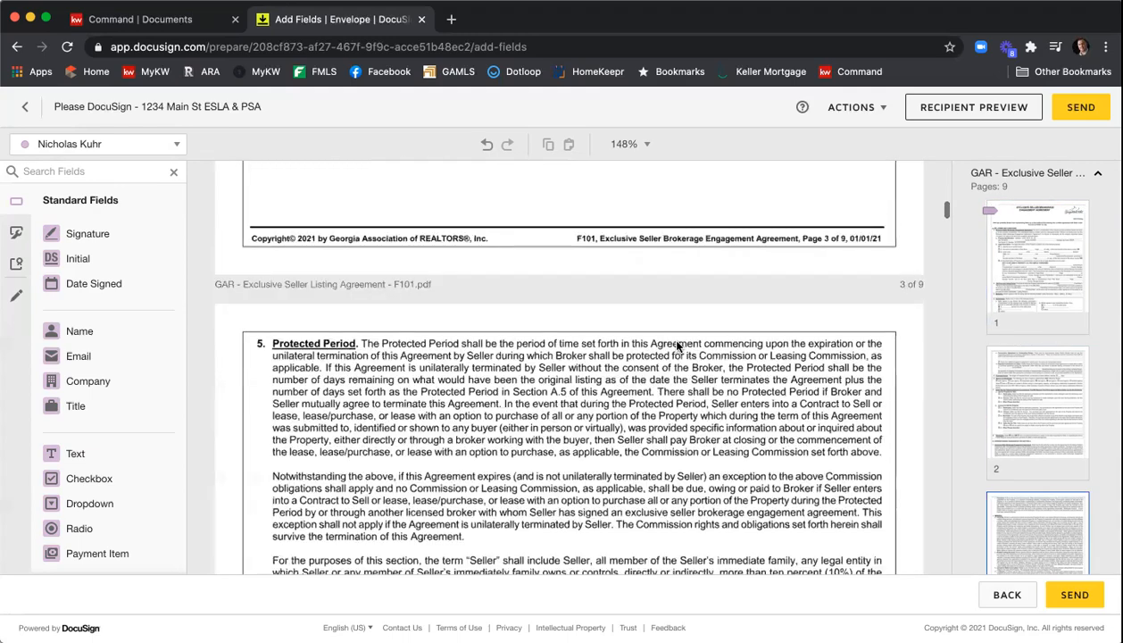
{"action": "scroll", "coordinate": [676, 346], "scroll_direction": "down", "scroll_amount": 15}
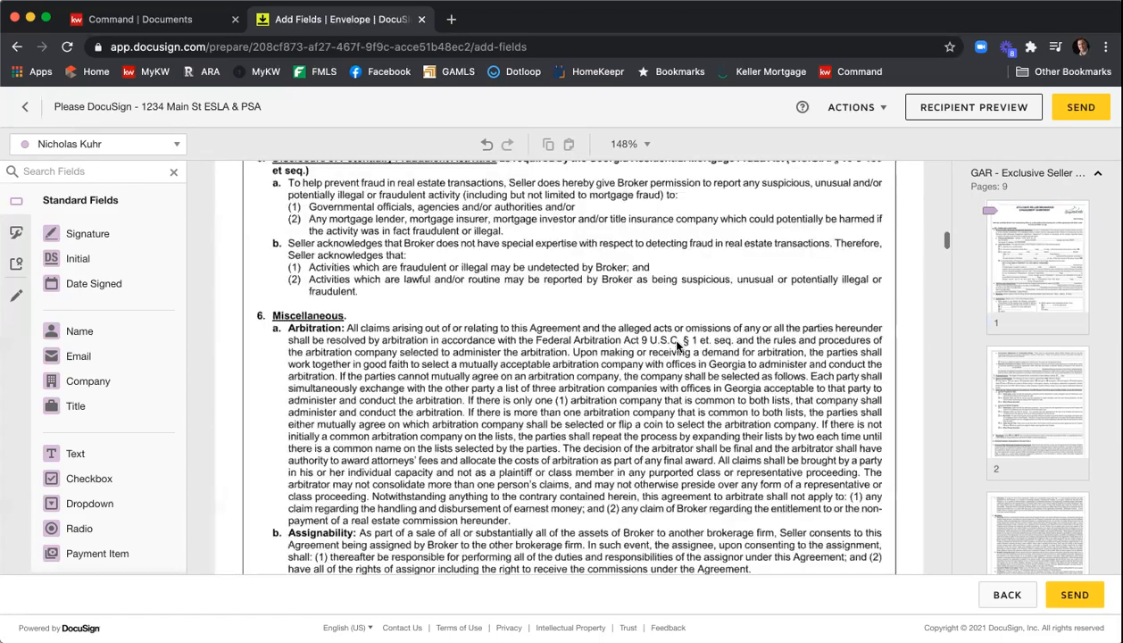
{"action": "scroll", "coordinate": [676, 347], "scroll_direction": "down", "scroll_amount": 20}
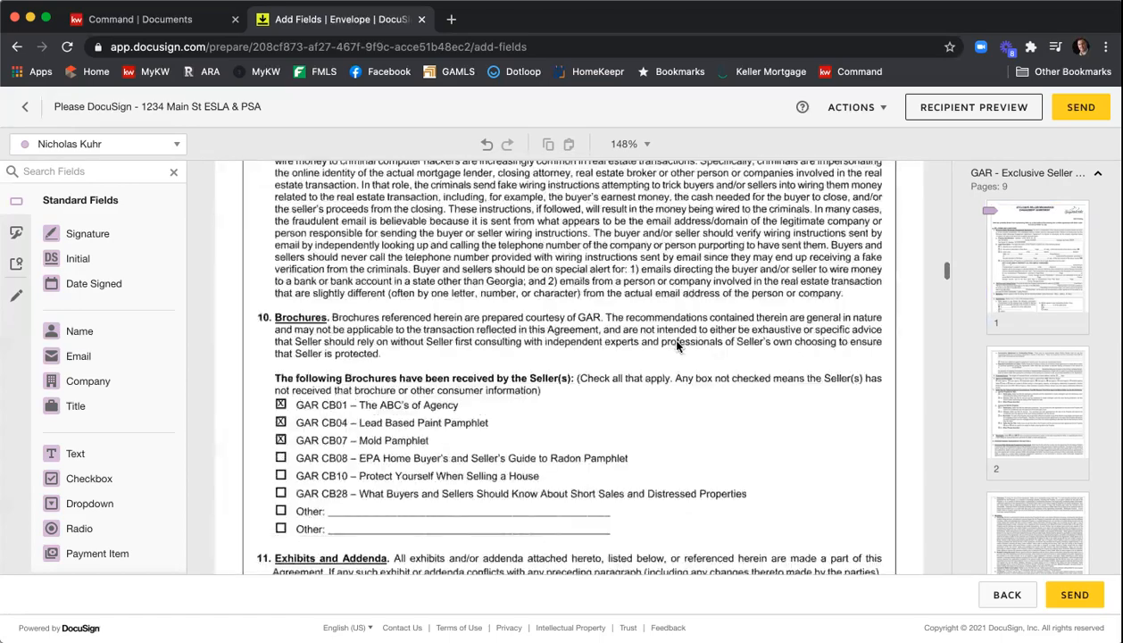
{"action": "scroll", "coordinate": [676, 346], "scroll_direction": "down", "scroll_amount": 5}
{"action": "scroll", "coordinate": [678, 346], "scroll_direction": "up", "scroll_amount": 2}
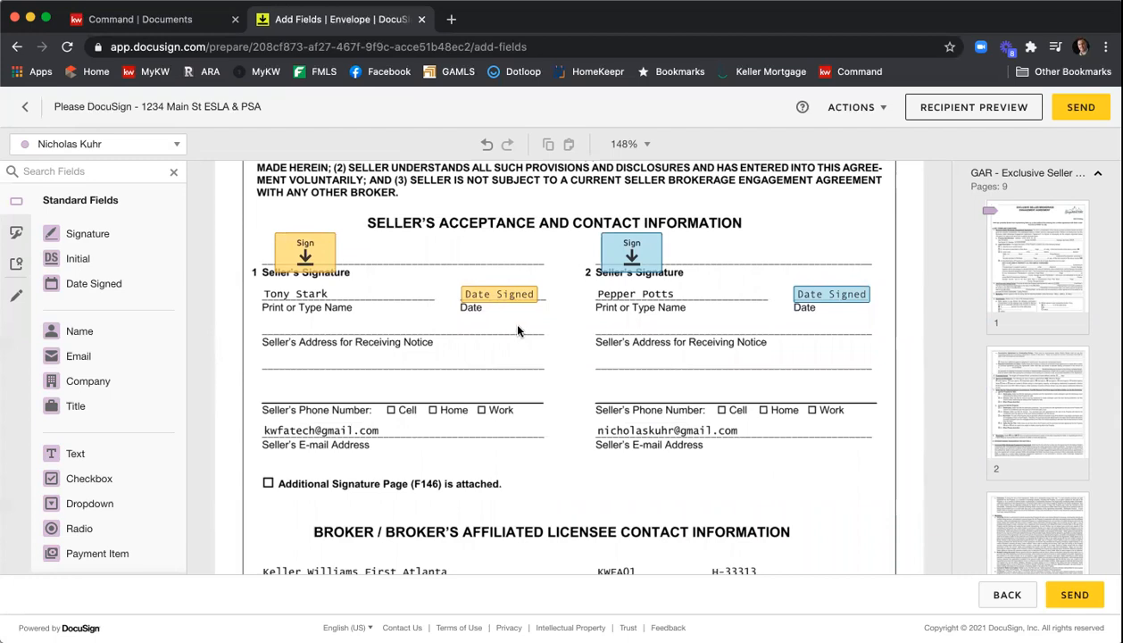
{"action": "scroll", "coordinate": [546, 332], "scroll_direction": "down", "scroll_amount": 2}
{"action": "scroll", "coordinate": [548, 332], "scroll_direction": "down", "scroll_amount": 7}
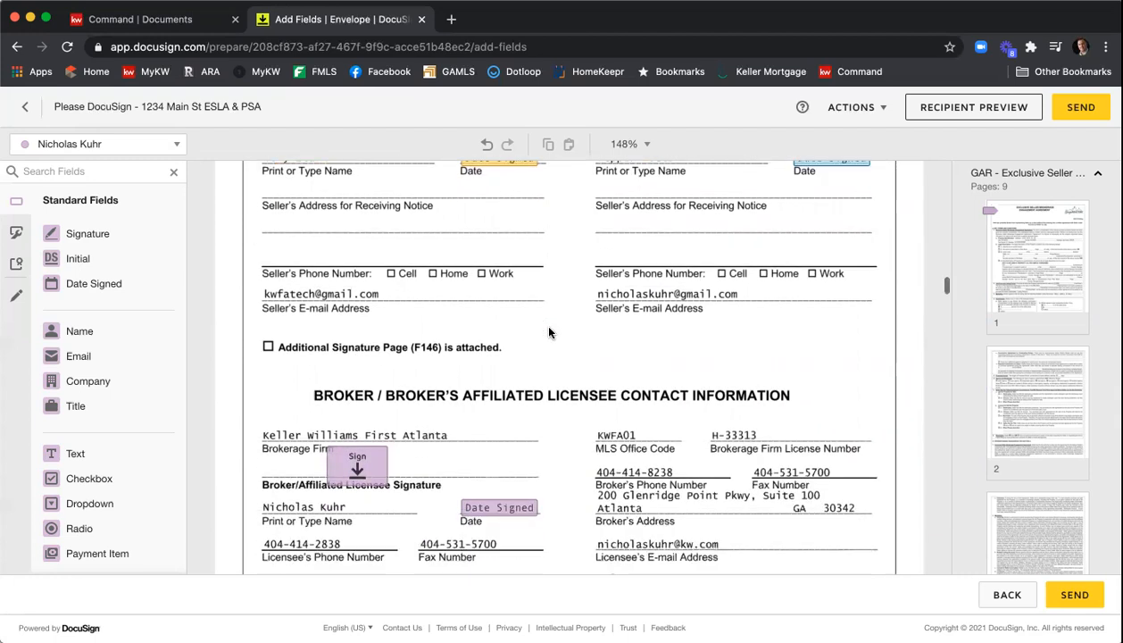
{"action": "scroll", "coordinate": [549, 332], "scroll_direction": "down", "scroll_amount": 2}
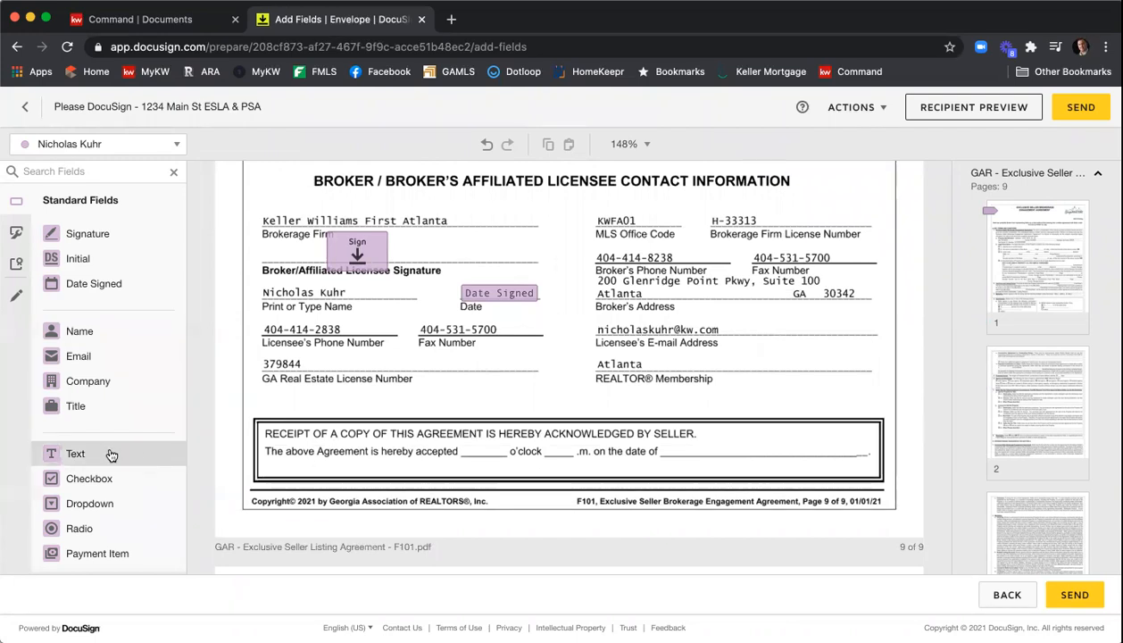
- Add broker text fields in the receipt's hour and a.m./p.m. blanks, copying the first, and a Date Signed field on its date line
{"action": "left_click_drag", "start_coordinate": [114, 453], "coordinate": [482, 438]}
{"action": "left_click_drag", "start_coordinate": [551, 434], "coordinate": [478, 453]}
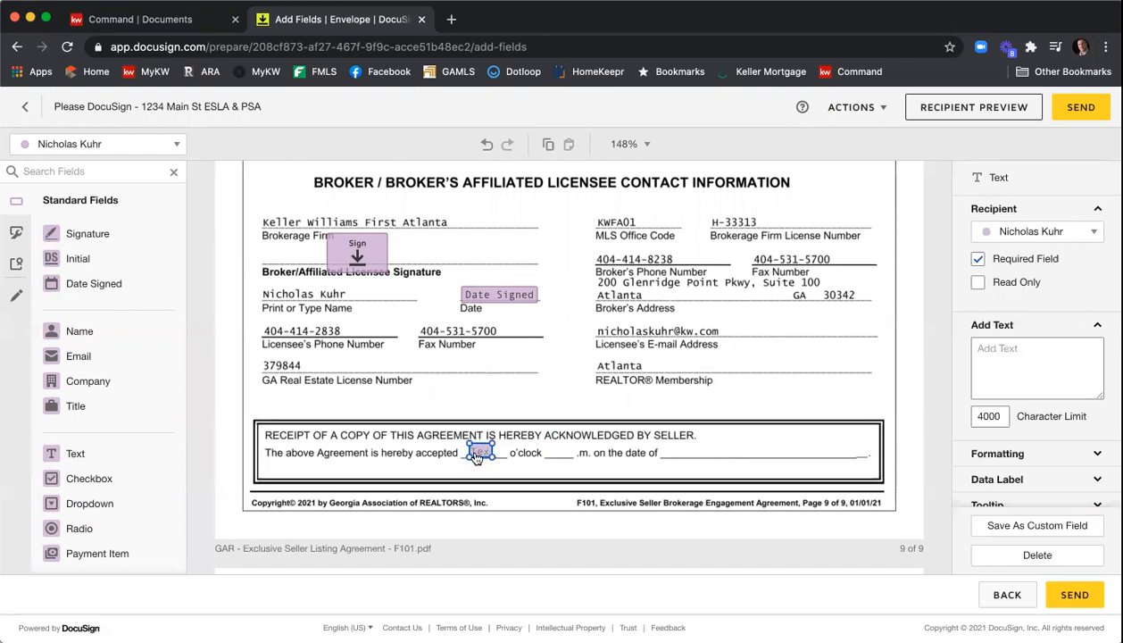
{"action": "right_click", "coordinate": [478, 452]}
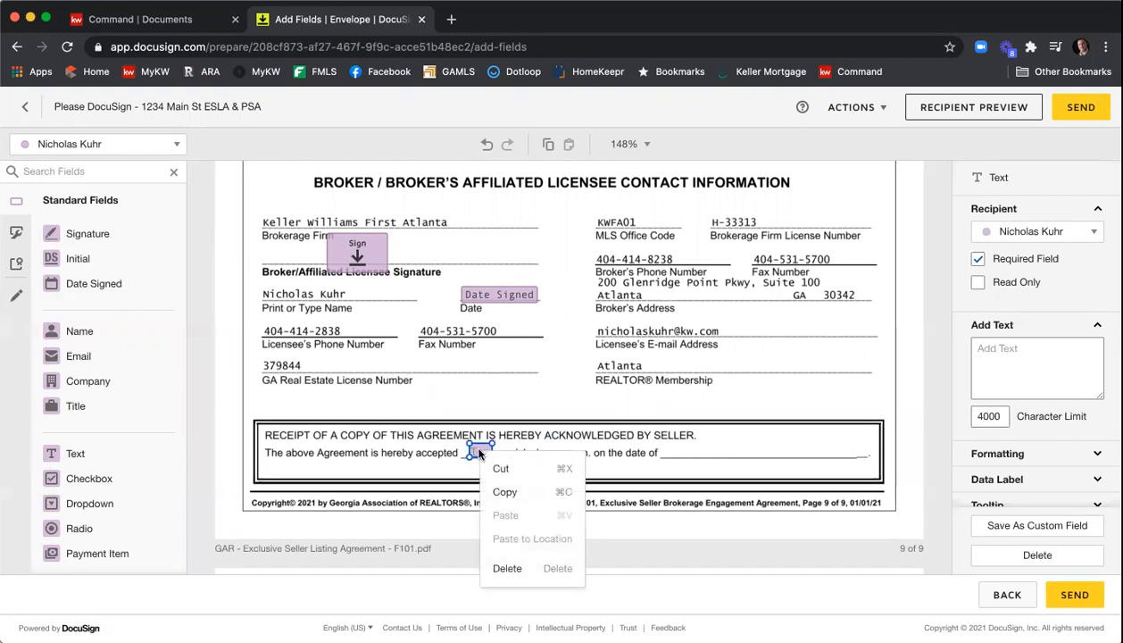
{"action": "left_click", "coordinate": [504, 491]}
{"action": "right_click", "coordinate": [506, 483]}
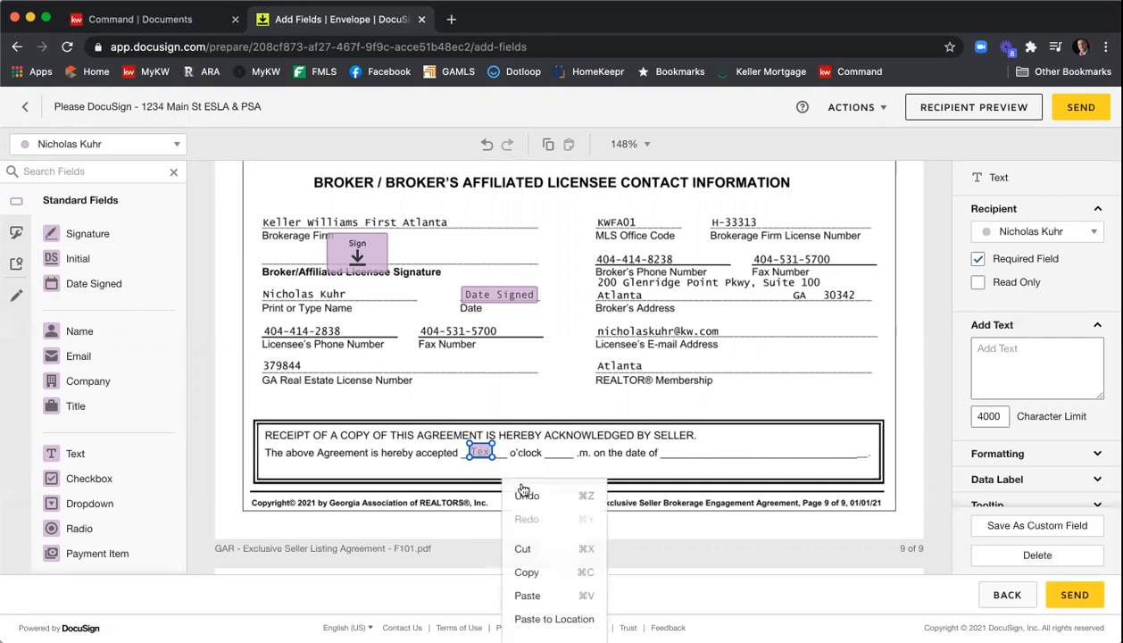
{"action": "left_click", "coordinate": [534, 592]}
{"action": "left_click_drag", "start_coordinate": [496, 473], "coordinate": [562, 453]}
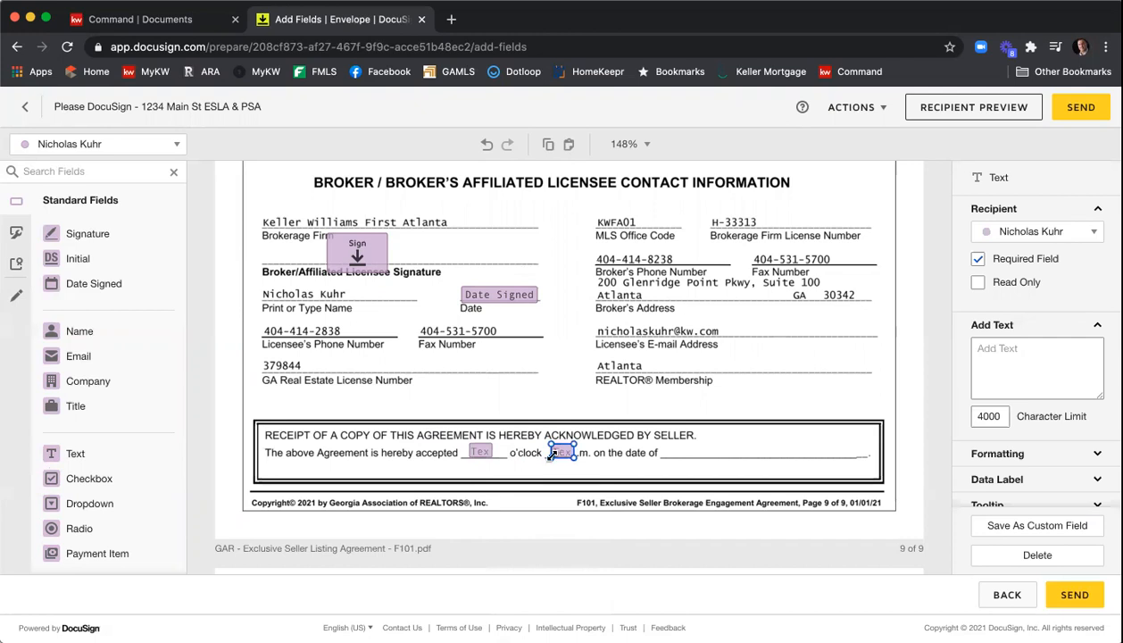
{"action": "left_click", "coordinate": [693, 454]}
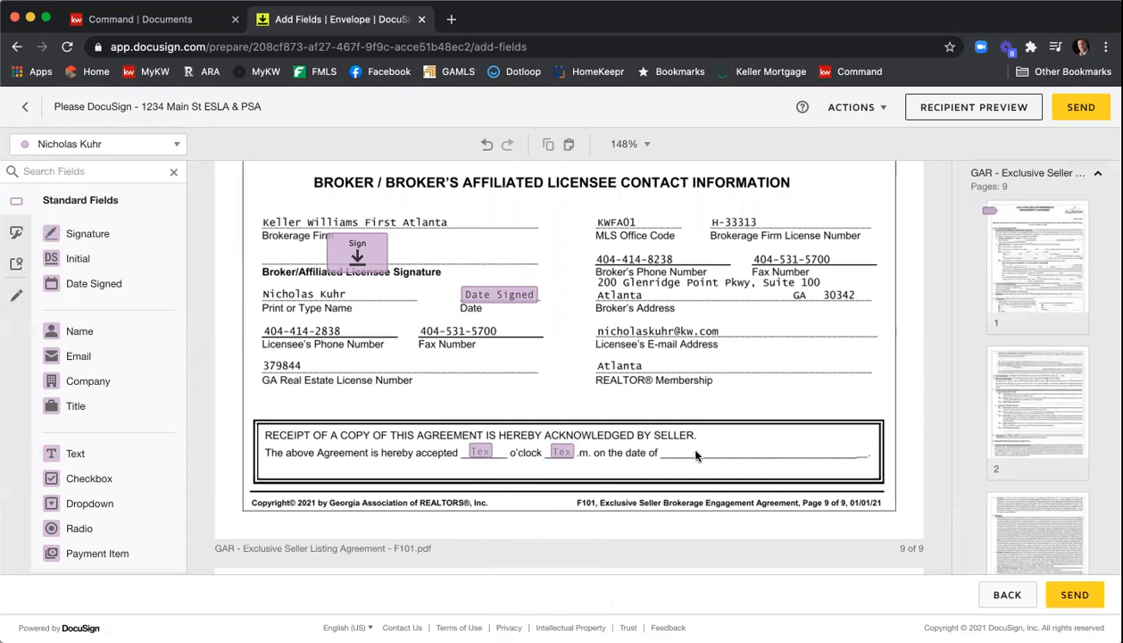
{"action": "left_click_drag", "start_coordinate": [169, 286], "coordinate": [678, 449]}
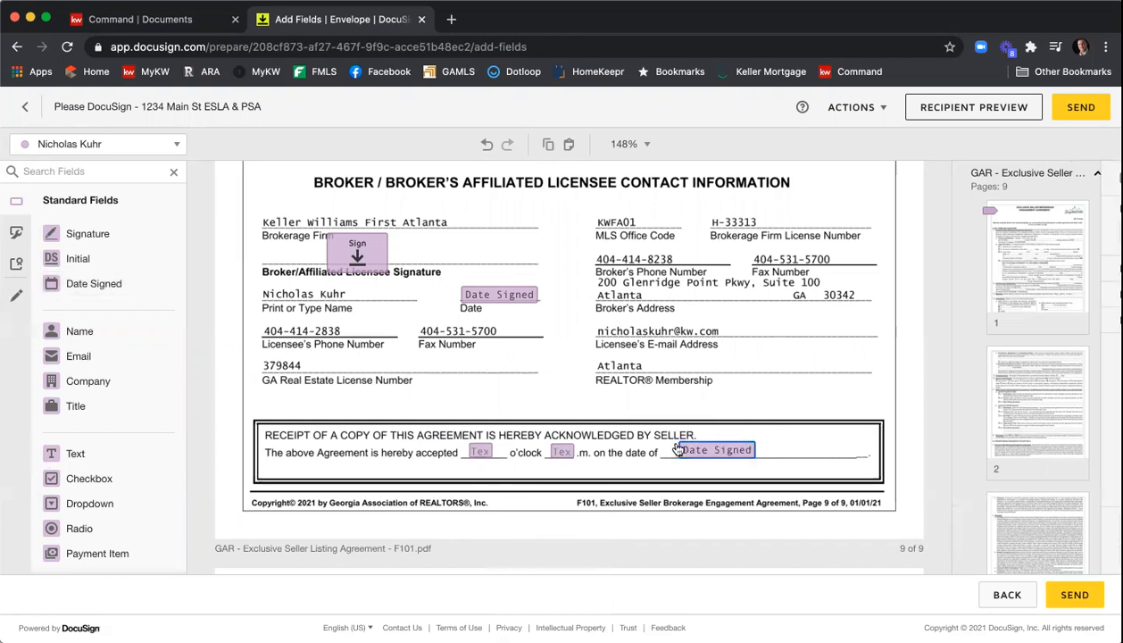
{"action": "left_click", "coordinate": [649, 402]}
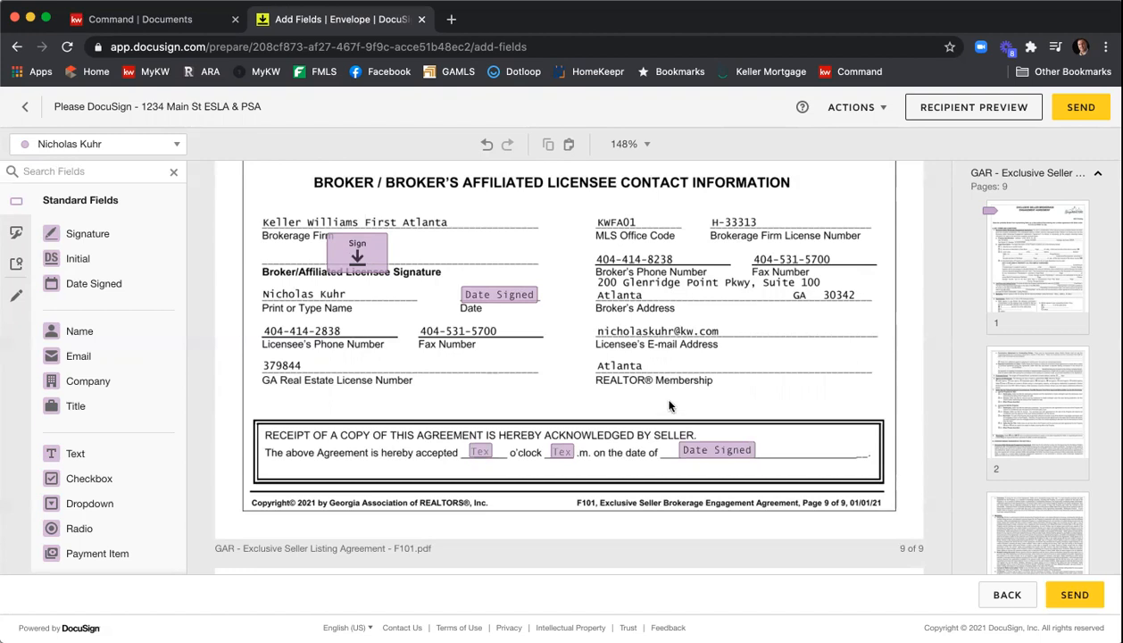
- Switch the recipient to the first seller and make the disclosure statement's year-built text field required
{"action": "scroll", "coordinate": [862, 334], "scroll_direction": "down", "scroll_amount": 1}
{"action": "scroll", "coordinate": [861, 335], "scroll_direction": "down", "scroll_amount": 4}
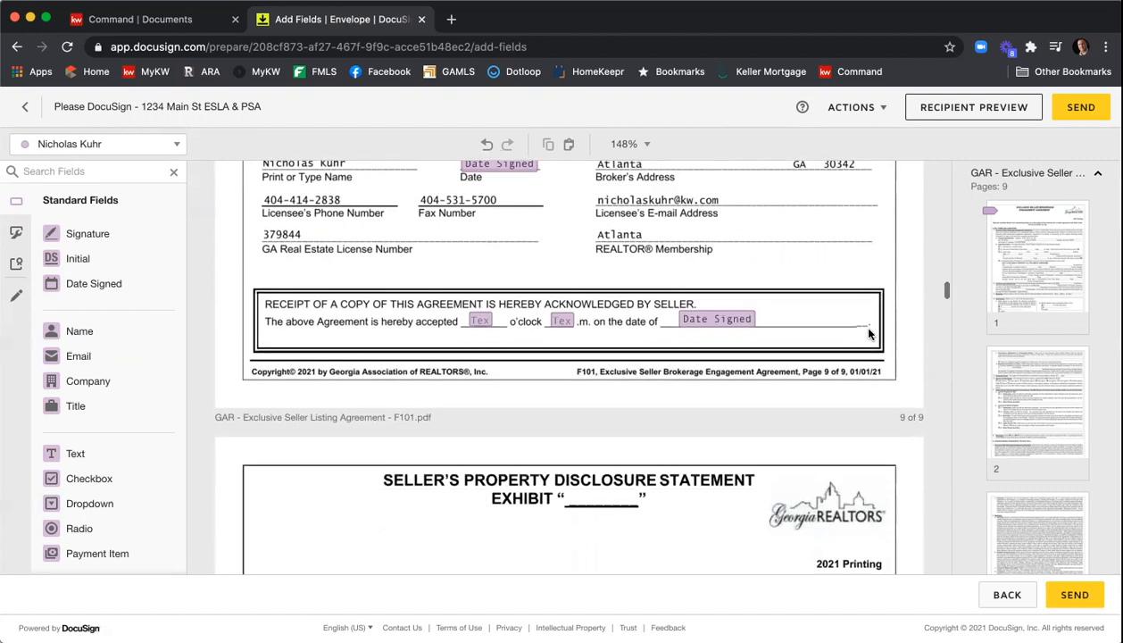
{"action": "scroll", "coordinate": [891, 308], "scroll_direction": "down", "scroll_amount": 10}
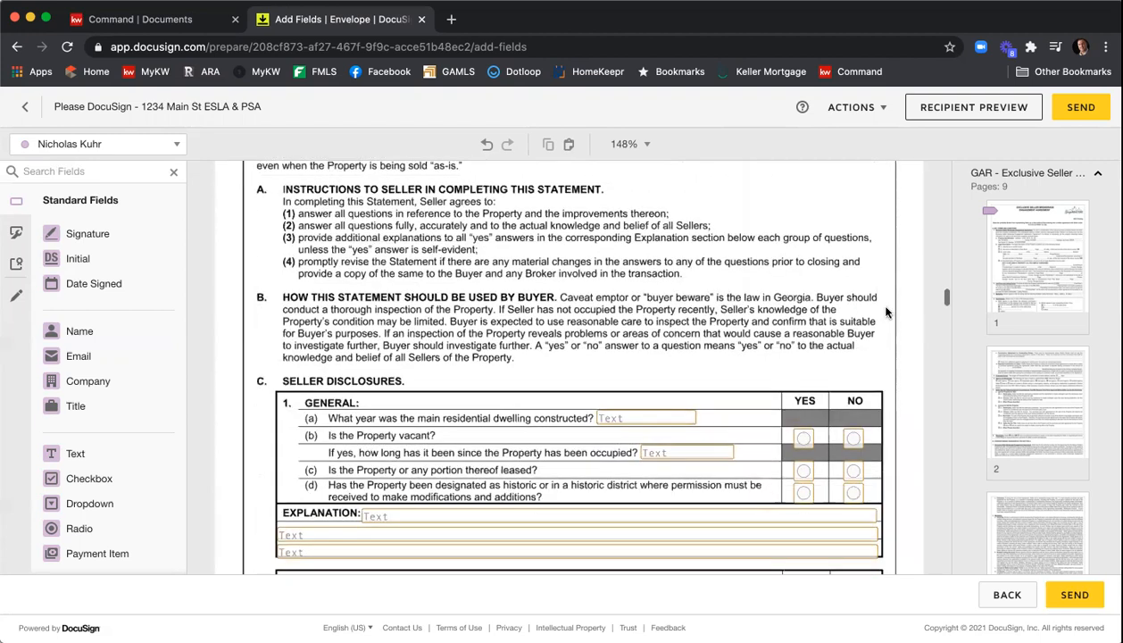
{"action": "scroll", "coordinate": [824, 263], "scroll_direction": "down", "scroll_amount": 3}
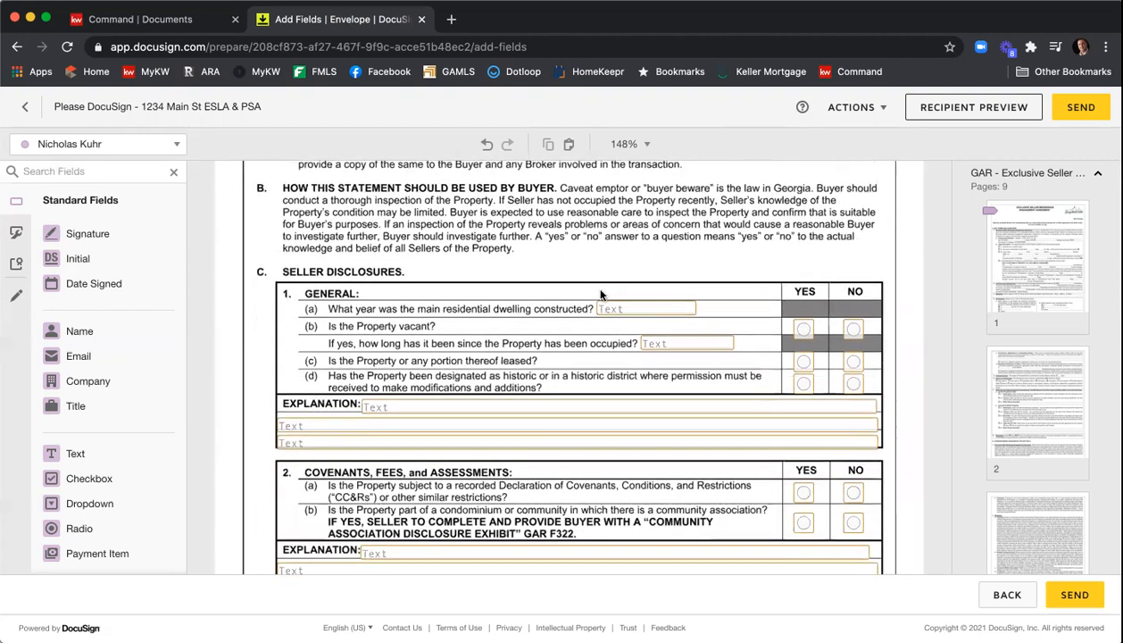
{"action": "left_click", "coordinate": [170, 145]}
{"action": "left_click", "coordinate": [151, 173]}
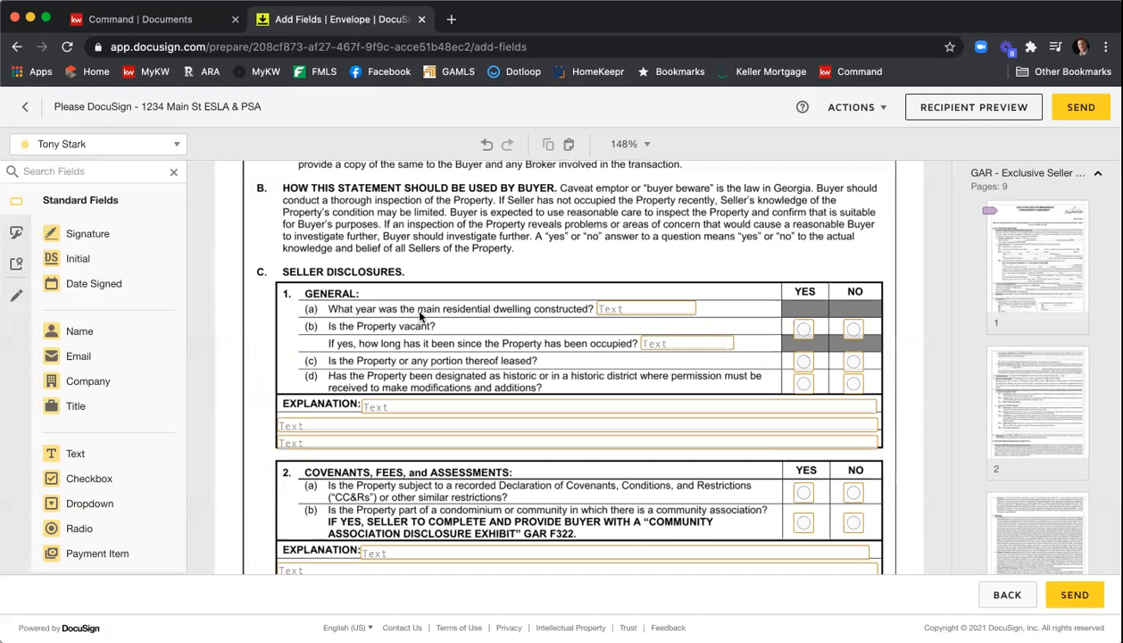
{"action": "left_click", "coordinate": [639, 312]}
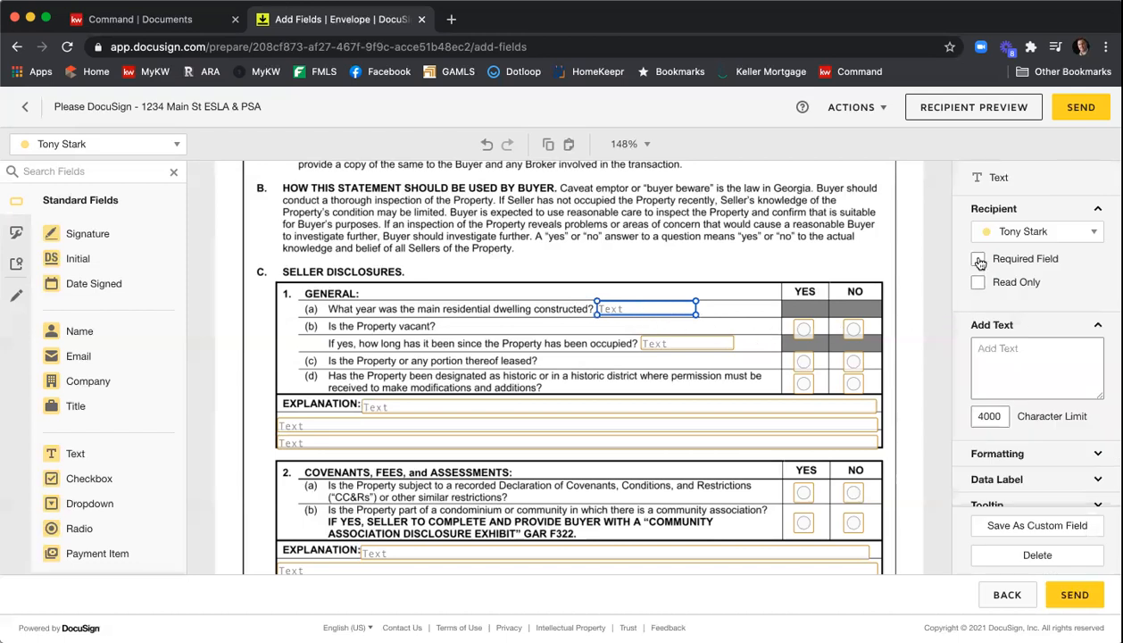
{"action": "left_click", "coordinate": [978, 260]}
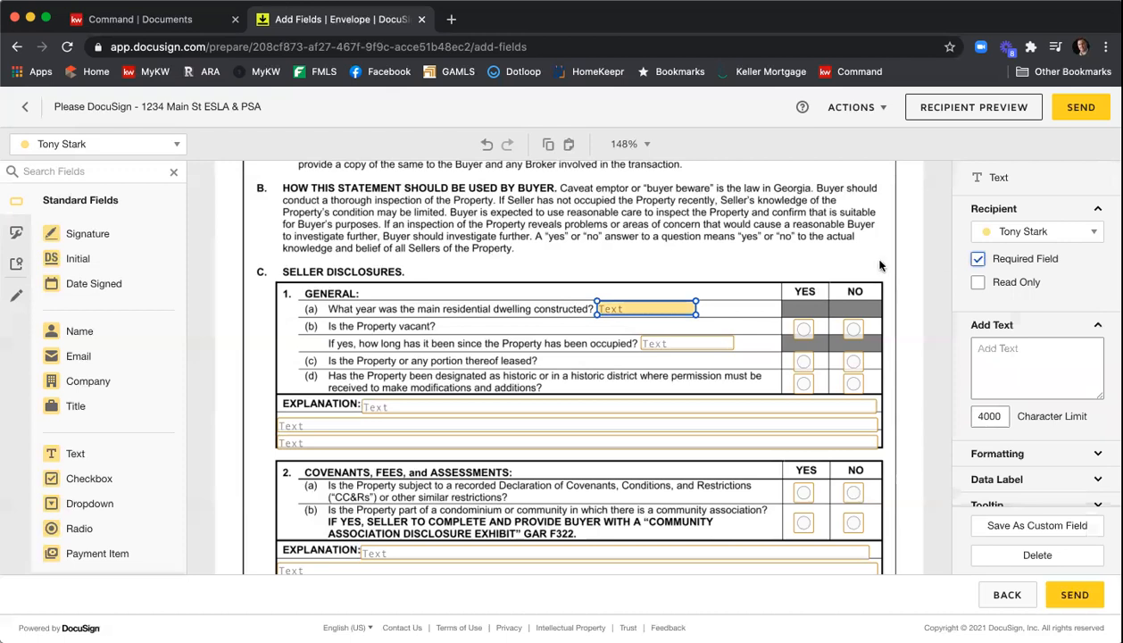
{"action": "left_click", "coordinate": [699, 264]}
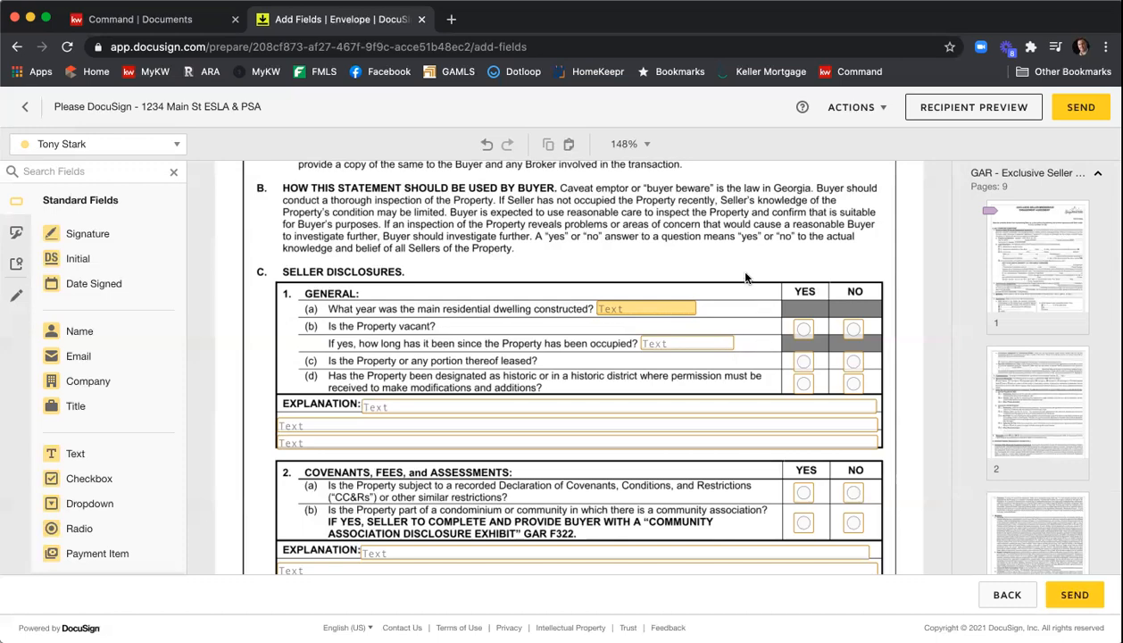
- Scroll through the Seller's Property Disclosure Statement pages to the seller signature section
{"action": "scroll", "coordinate": [746, 278], "scroll_direction": "down", "scroll_amount": 10}
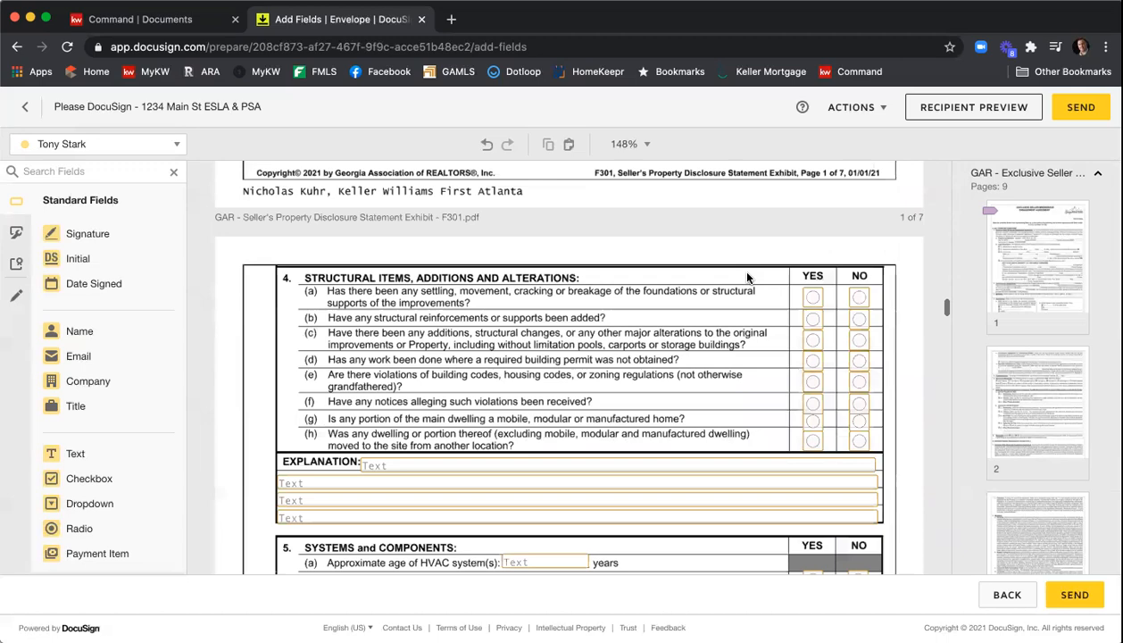
{"action": "scroll", "coordinate": [747, 278], "scroll_direction": "down", "scroll_amount": 10}
{"action": "scroll", "coordinate": [746, 279], "scroll_direction": "down", "scroll_amount": 10}
{"action": "scroll", "coordinate": [746, 279], "scroll_direction": "down", "scroll_amount": 10}
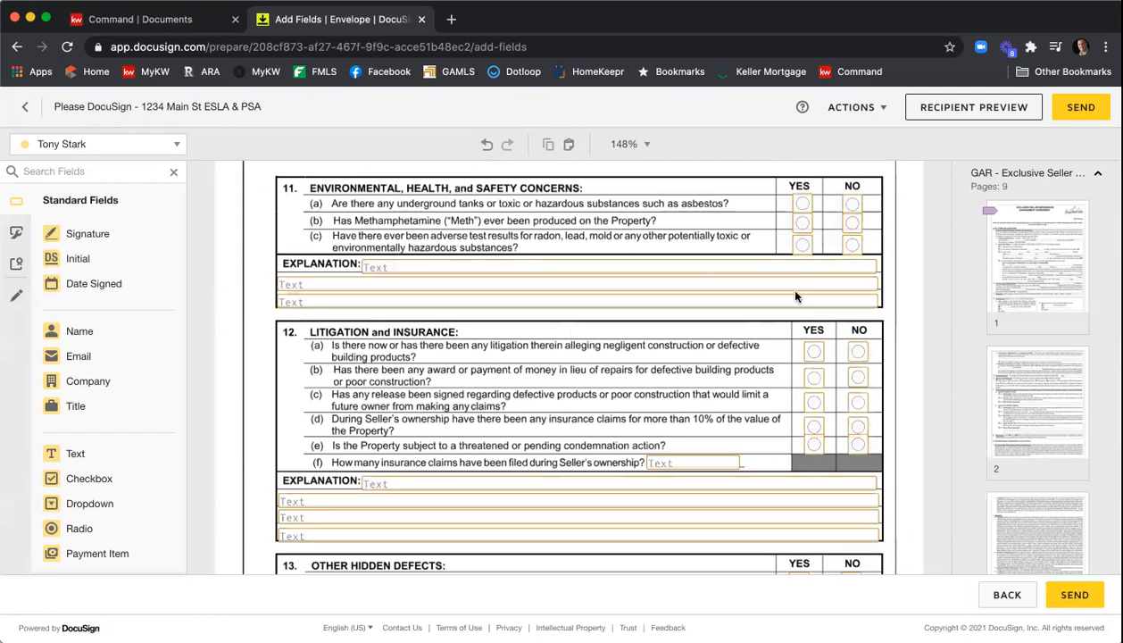
{"action": "scroll", "coordinate": [756, 296], "scroll_direction": "down", "scroll_amount": 4}
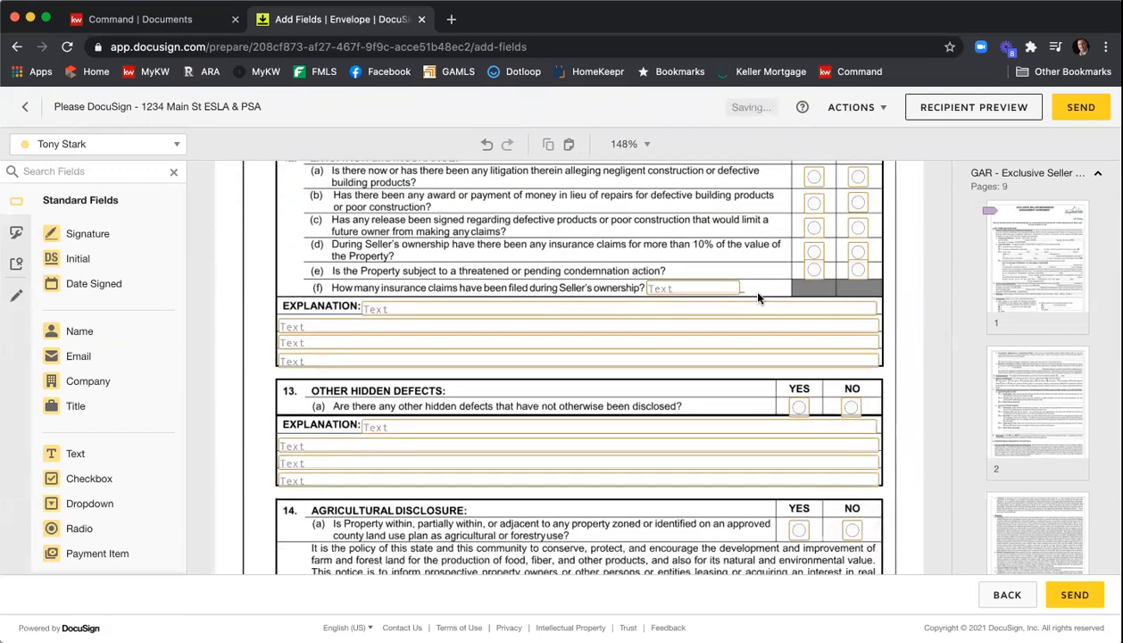
{"action": "scroll", "coordinate": [757, 296], "scroll_direction": "down", "scroll_amount": 10}
{"action": "scroll", "coordinate": [756, 297], "scroll_direction": "down", "scroll_amount": 8}
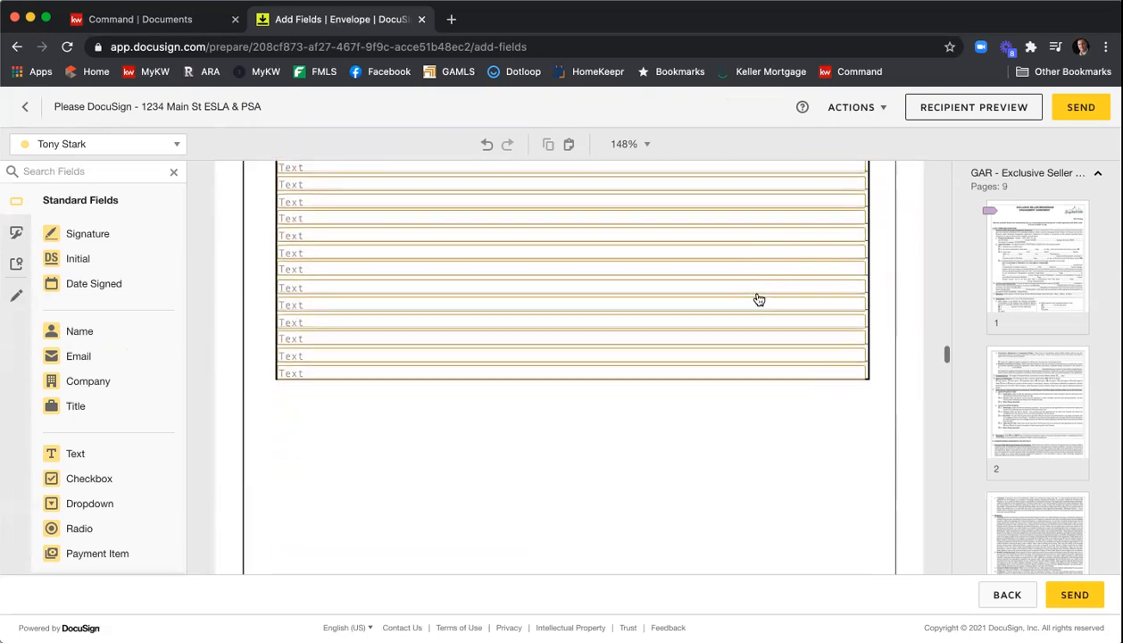
{"action": "scroll", "coordinate": [757, 299], "scroll_direction": "down", "scroll_amount": 3}
{"action": "scroll", "coordinate": [757, 298], "scroll_direction": "down", "scroll_amount": 5}
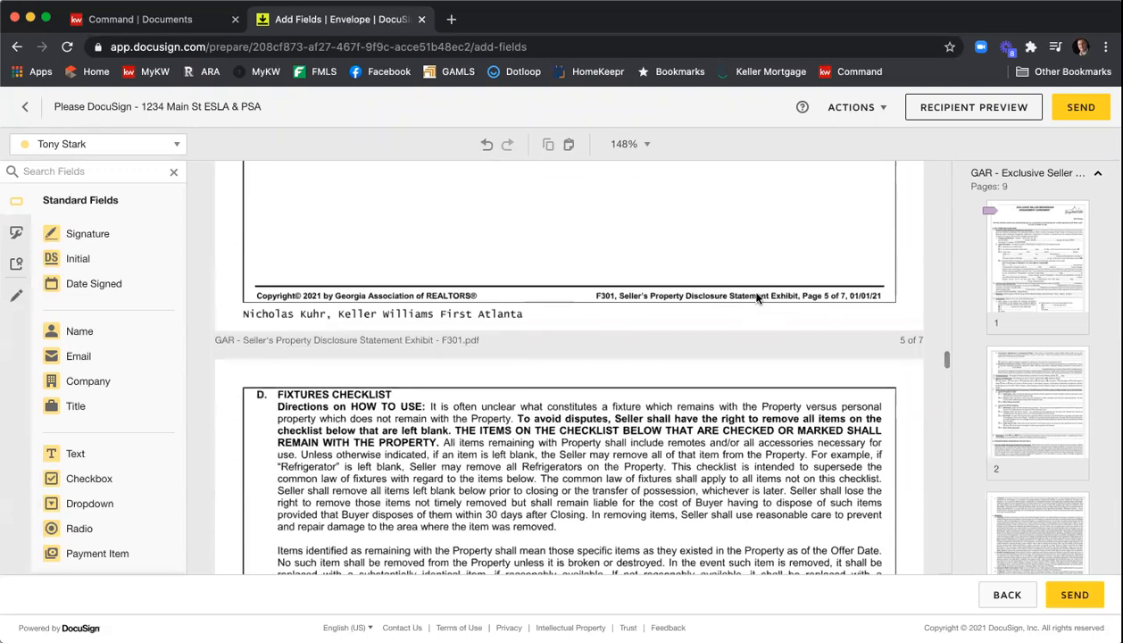
{"action": "scroll", "coordinate": [721, 299], "scroll_direction": "down", "scroll_amount": 10}
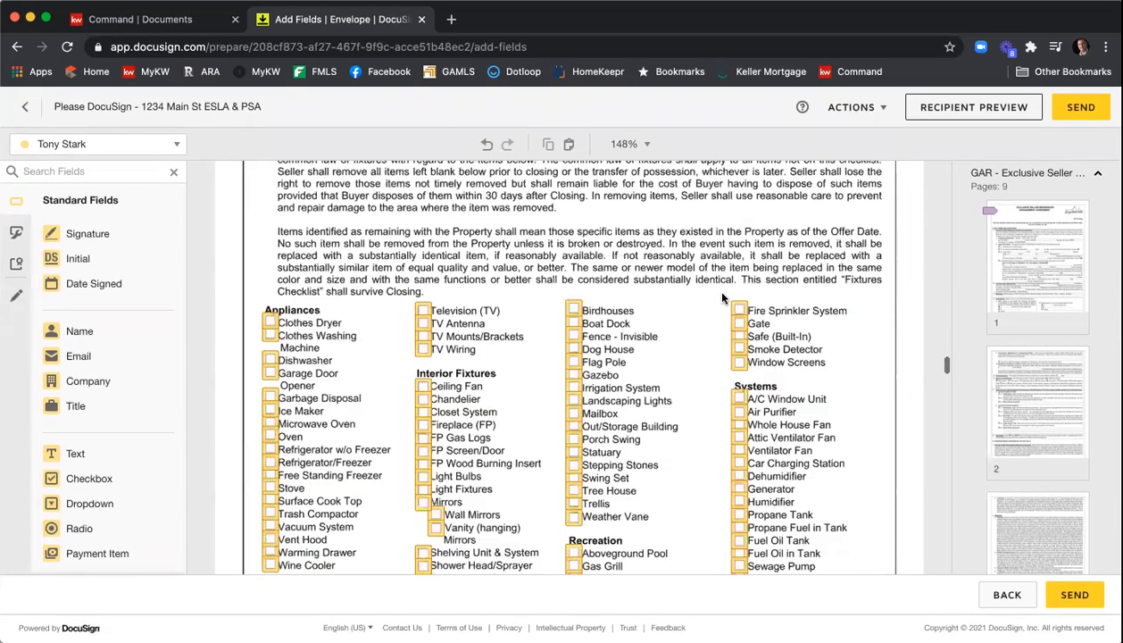
{"action": "scroll", "coordinate": [722, 297], "scroll_direction": "down", "scroll_amount": 5}
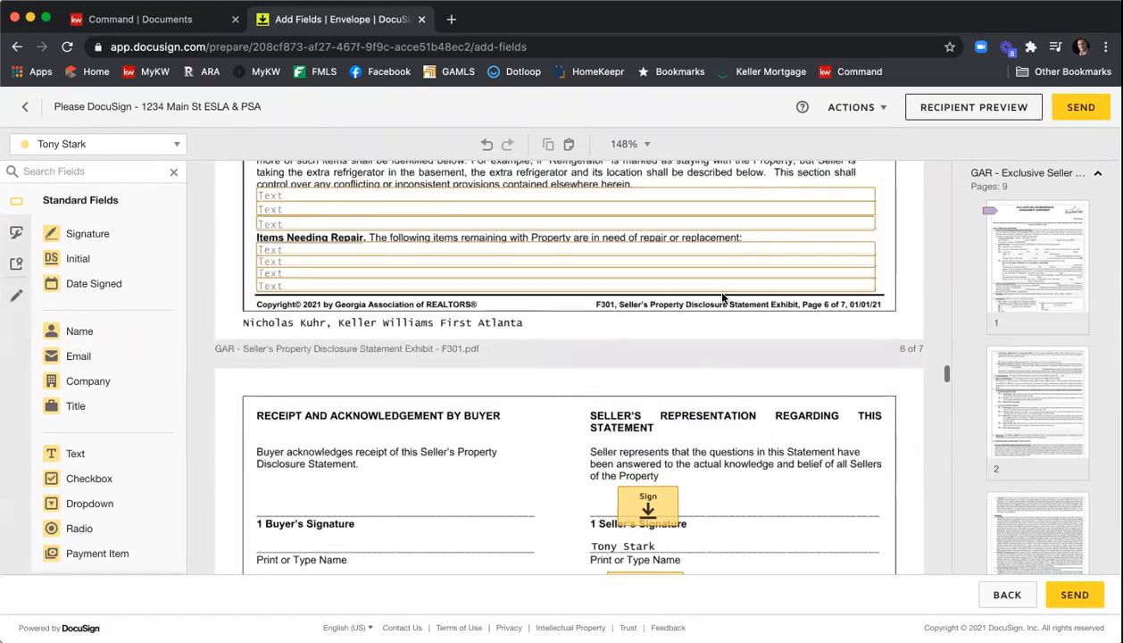
{"action": "scroll", "coordinate": [722, 297], "scroll_direction": "down", "scroll_amount": 2}
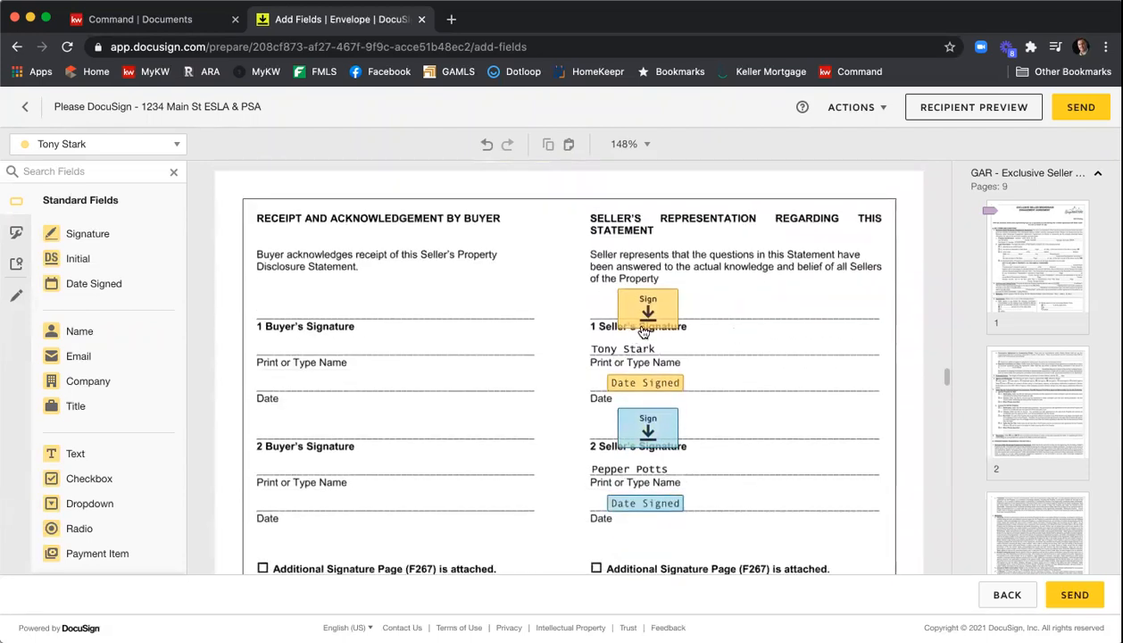
- Scroll to the Community Association Disclosure and make its Name of Association text field required for the first seller
{"action": "scroll", "coordinate": [704, 320], "scroll_direction": "down", "scroll_amount": 3}
{"action": "scroll", "coordinate": [709, 317], "scroll_direction": "down", "scroll_amount": 5}
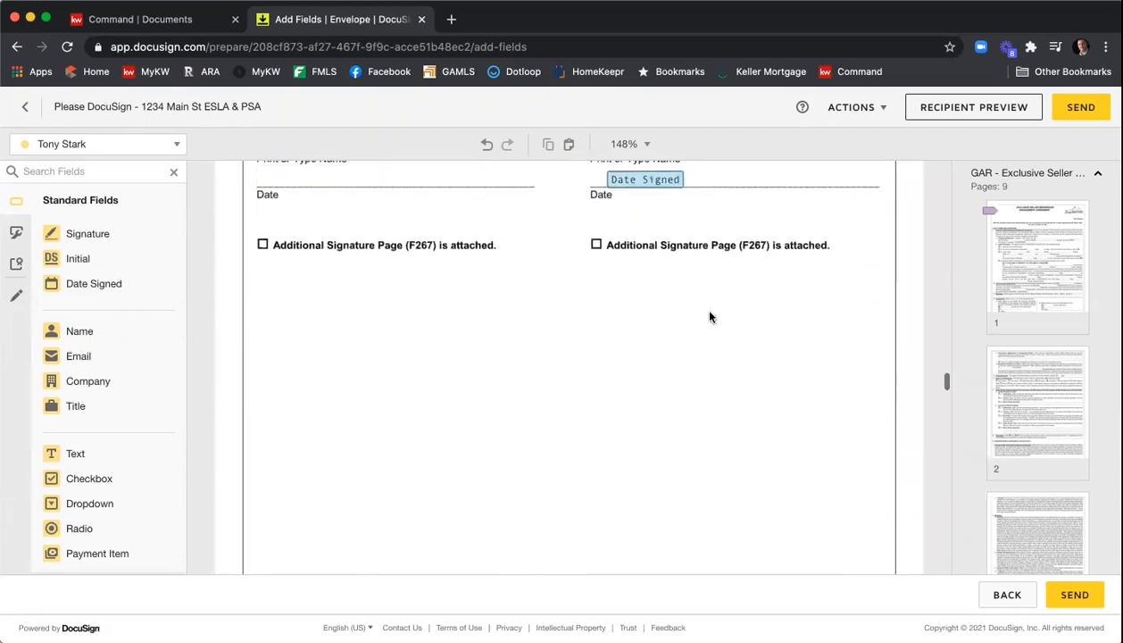
{"action": "scroll", "coordinate": [709, 317], "scroll_direction": "down", "scroll_amount": 5}
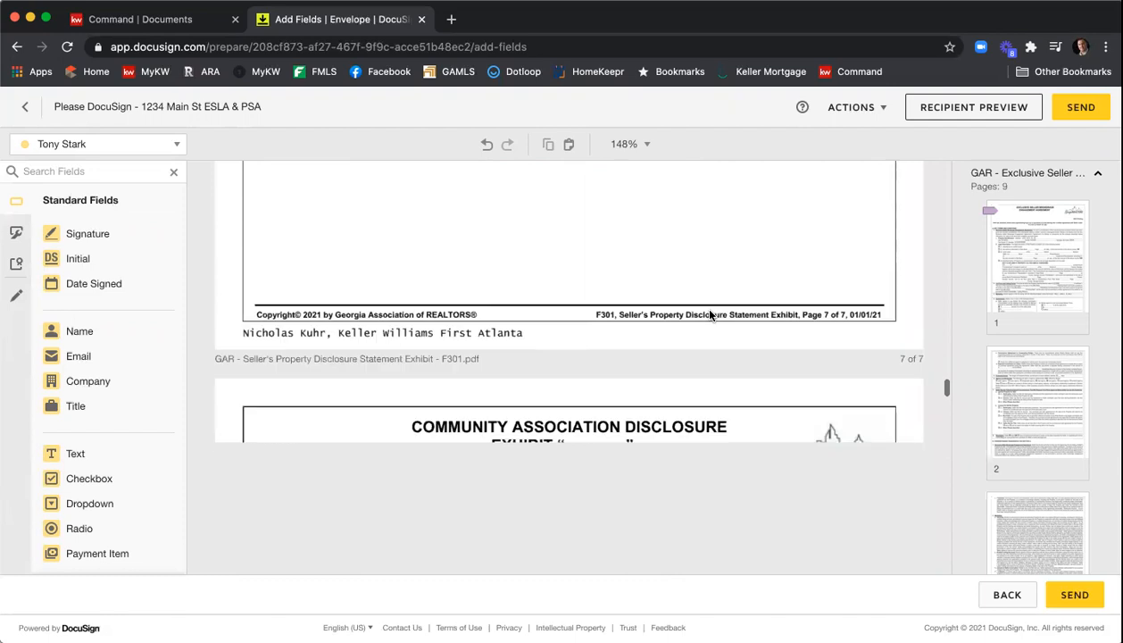
{"action": "scroll", "coordinate": [692, 303], "scroll_direction": "down", "scroll_amount": 5}
{"action": "scroll", "coordinate": [660, 295], "scroll_direction": "up", "scroll_amount": 4}
{"action": "scroll", "coordinate": [673, 307], "scroll_direction": "down", "scroll_amount": 7}
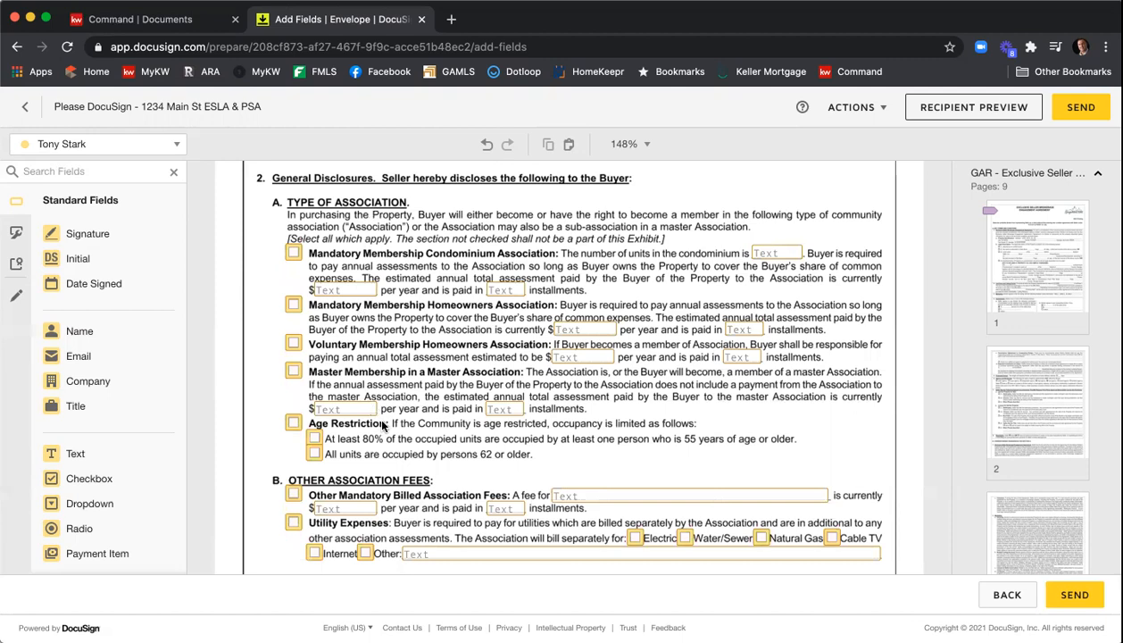
{"action": "scroll", "coordinate": [382, 426], "scroll_direction": "down", "scroll_amount": 2}
{"action": "scroll", "coordinate": [403, 441], "scroll_direction": "down", "scroll_amount": 1}
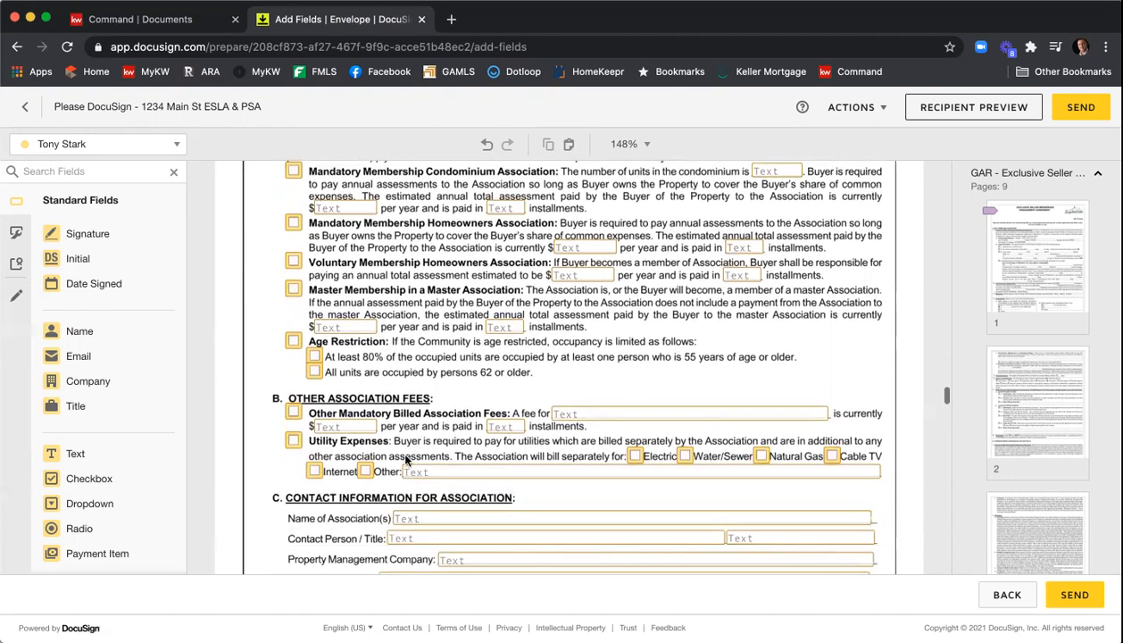
{"action": "left_click", "coordinate": [429, 518]}
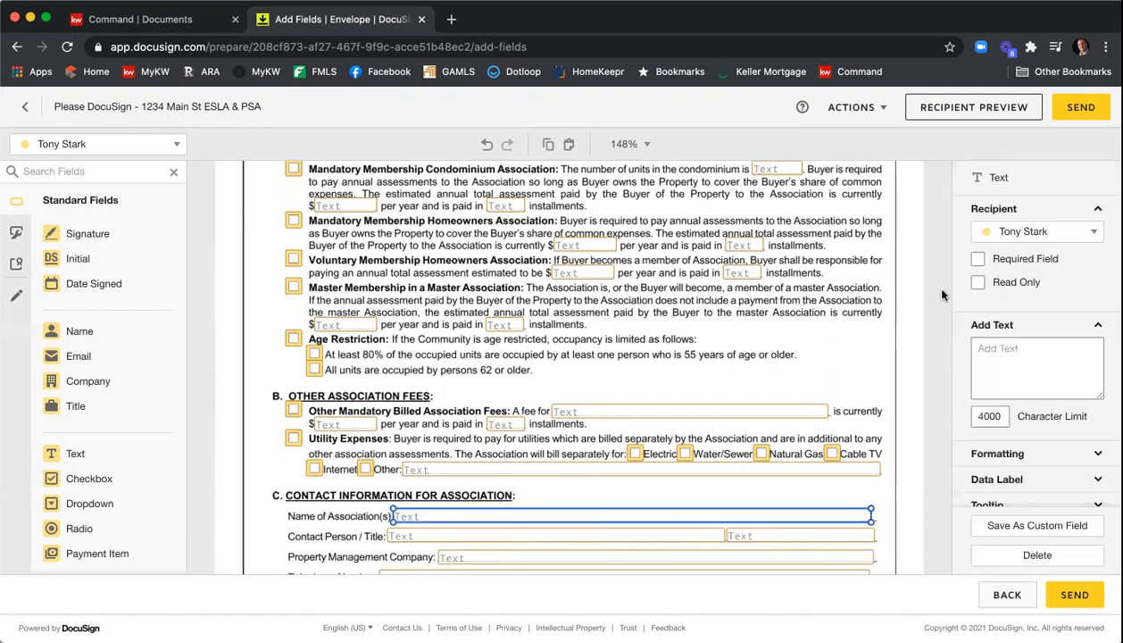
{"action": "left_click", "coordinate": [1007, 259]}
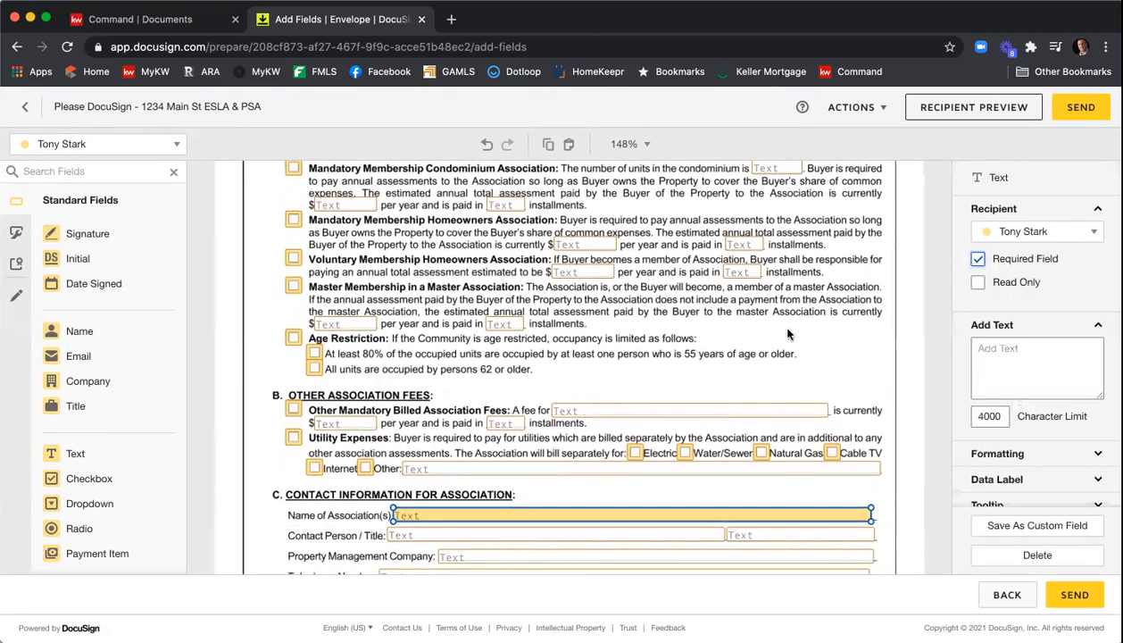
{"action": "left_click", "coordinate": [787, 334]}
- Place a Signature field and a Date Signed field in the left client box of the settlement service provider disclosure
{"action": "scroll", "coordinate": [792, 327], "scroll_direction": "down", "scroll_amount": 10}
{"action": "scroll", "coordinate": [794, 330], "scroll_direction": "down", "scroll_amount": 15}
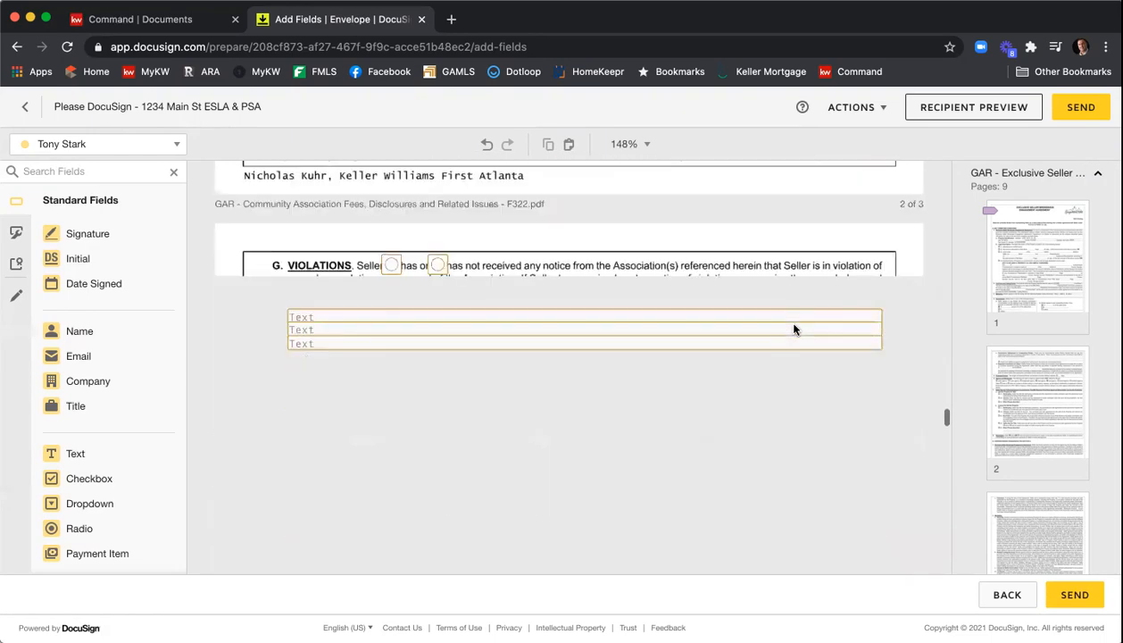
{"action": "scroll", "coordinate": [795, 329], "scroll_direction": "down", "scroll_amount": 15}
{"action": "scroll", "coordinate": [794, 330], "scroll_direction": "up", "scroll_amount": 10}
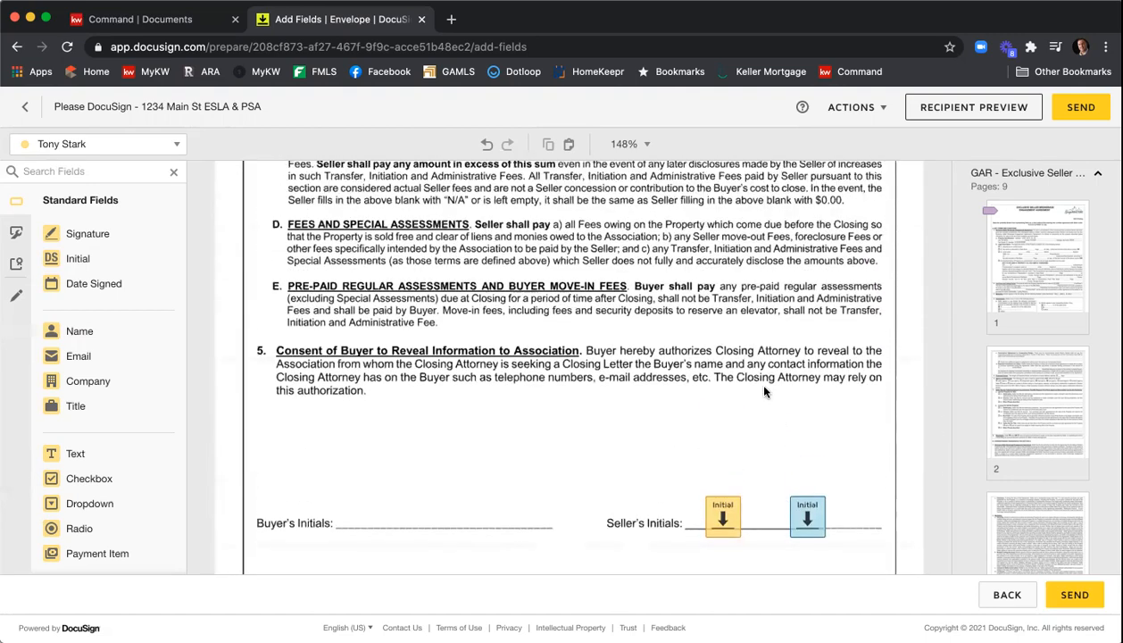
{"action": "scroll", "coordinate": [769, 339], "scroll_direction": "down", "scroll_amount": 5}
{"action": "scroll", "coordinate": [771, 342], "scroll_direction": "down", "scroll_amount": 10}
{"action": "scroll", "coordinate": [771, 342], "scroll_direction": "down", "scroll_amount": 3}
{"action": "scroll", "coordinate": [759, 337], "scroll_direction": "up", "scroll_amount": 3}
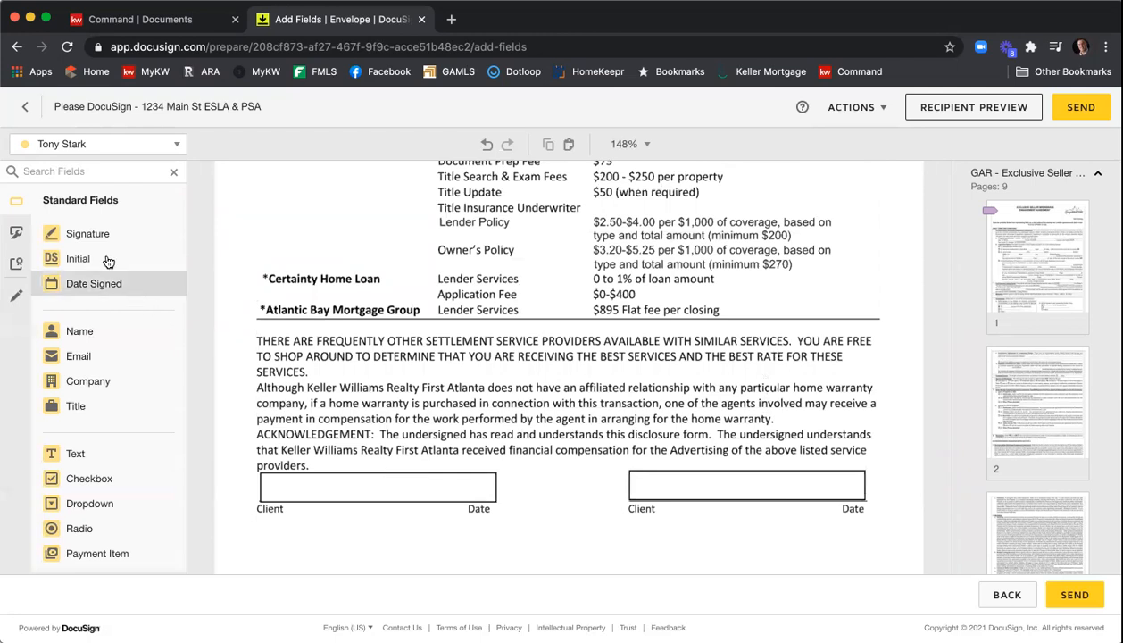
{"action": "mouse_move", "coordinate": [85, 234]}
{"action": "left_mouse_down"}
{"action": "mouse_move", "coordinate": [283, 373]}
{"action": "mouse_move", "coordinate": [265, 469]}
{"action": "left_mouse_up"}
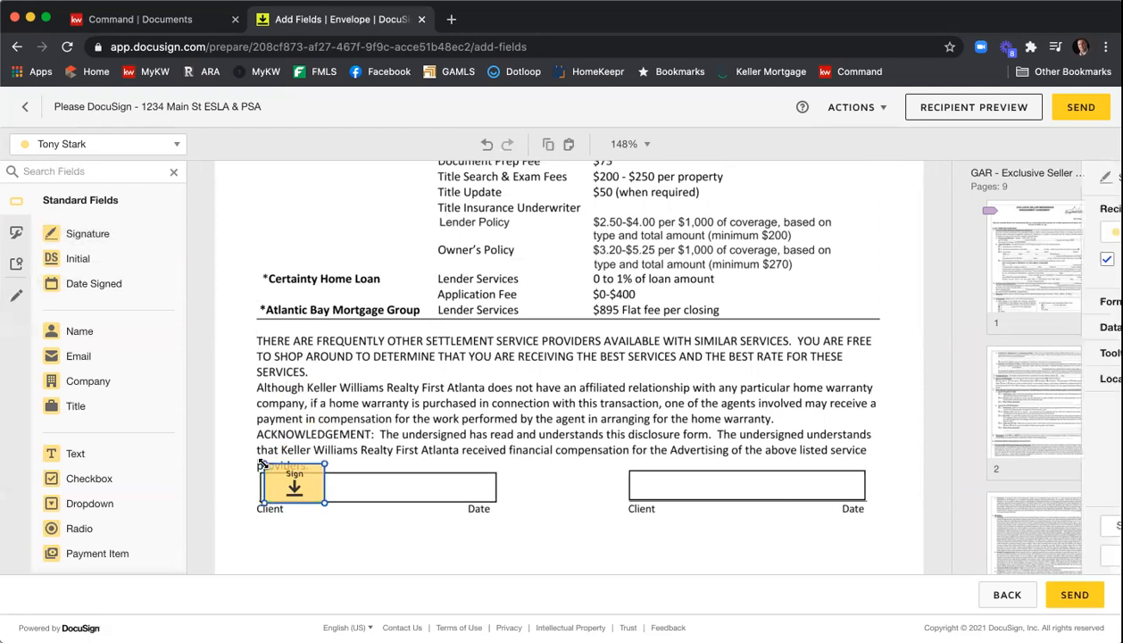
{"action": "mouse_move", "coordinate": [94, 283]}
{"action": "left_mouse_down"}
{"action": "mouse_move", "coordinate": [474, 467]}
{"action": "mouse_move", "coordinate": [374, 493]}
{"action": "left_mouse_up"}
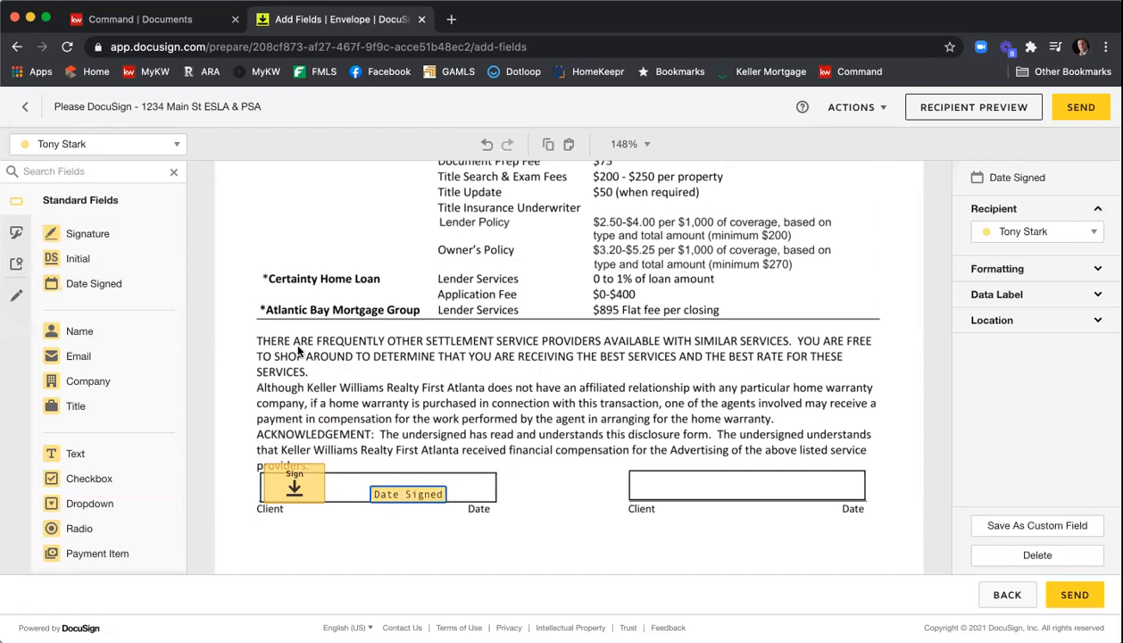
- Switch the recipient to the second seller and add a Signature and a Date Signed field in the right client box
{"action": "left_click", "coordinate": [166, 148]}
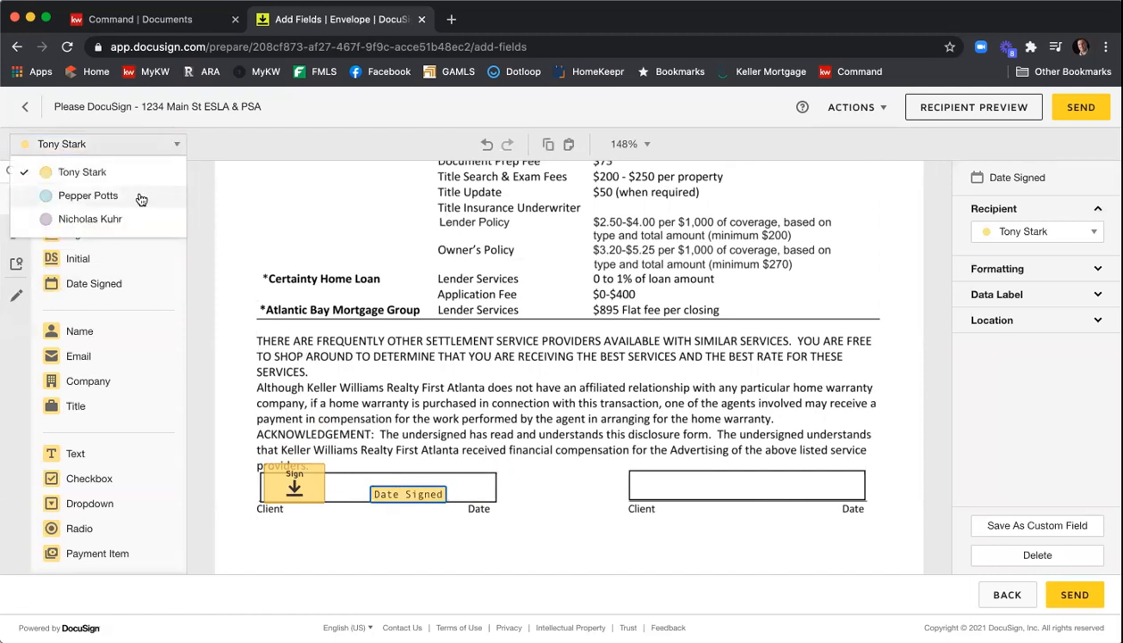
{"action": "left_click", "coordinate": [75, 195]}
{"action": "mouse_move", "coordinate": [92, 239]}
{"action": "left_mouse_down"}
{"action": "mouse_move", "coordinate": [250, 284]}
{"action": "mouse_move", "coordinate": [632, 468]}
{"action": "left_mouse_up"}
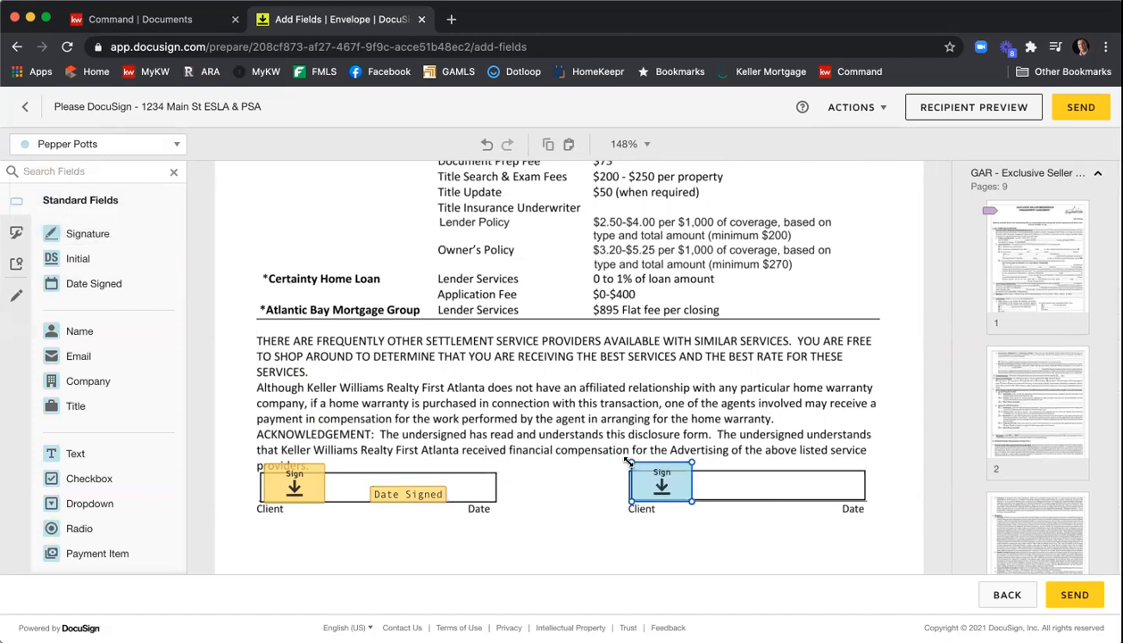
{"action": "mouse_move", "coordinate": [130, 282]}
{"action": "left_mouse_down"}
{"action": "mouse_move", "coordinate": [705, 476]}
{"action": "mouse_move", "coordinate": [792, 487]}
{"action": "left_mouse_up"}
{"action": "left_click", "coordinate": [583, 357]}
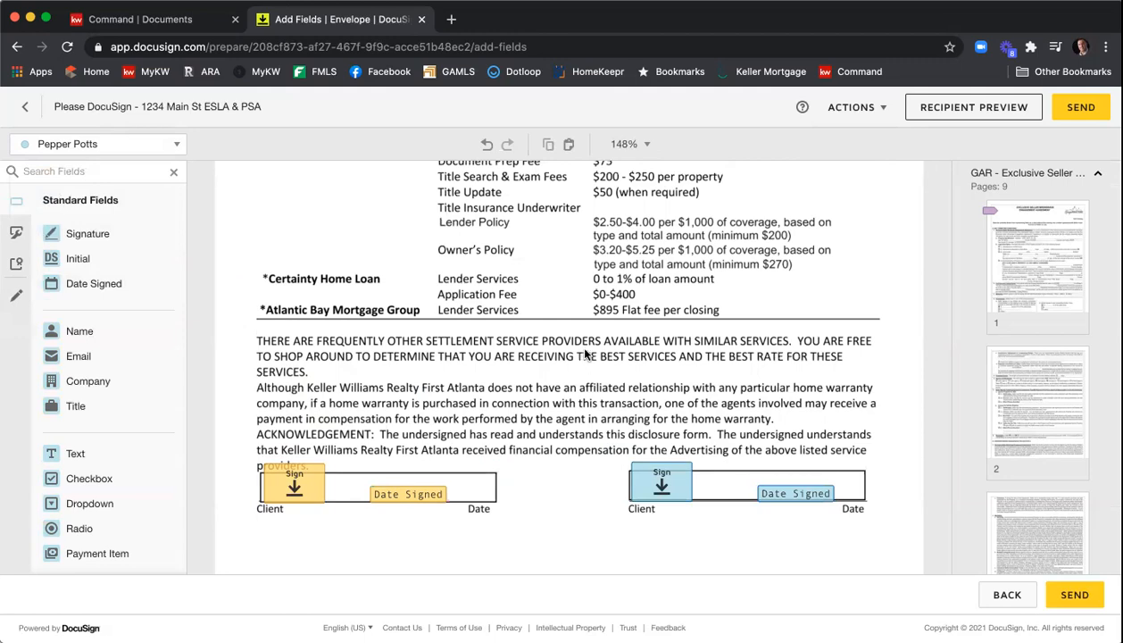
- Move both sellers' Signature fields on the wire fraud notice up onto their signature lines
{"action": "scroll", "coordinate": [583, 357], "scroll_direction": "down", "scroll_amount": 10}
{"action": "scroll", "coordinate": [585, 352], "scroll_direction": "down", "scroll_amount": 10}
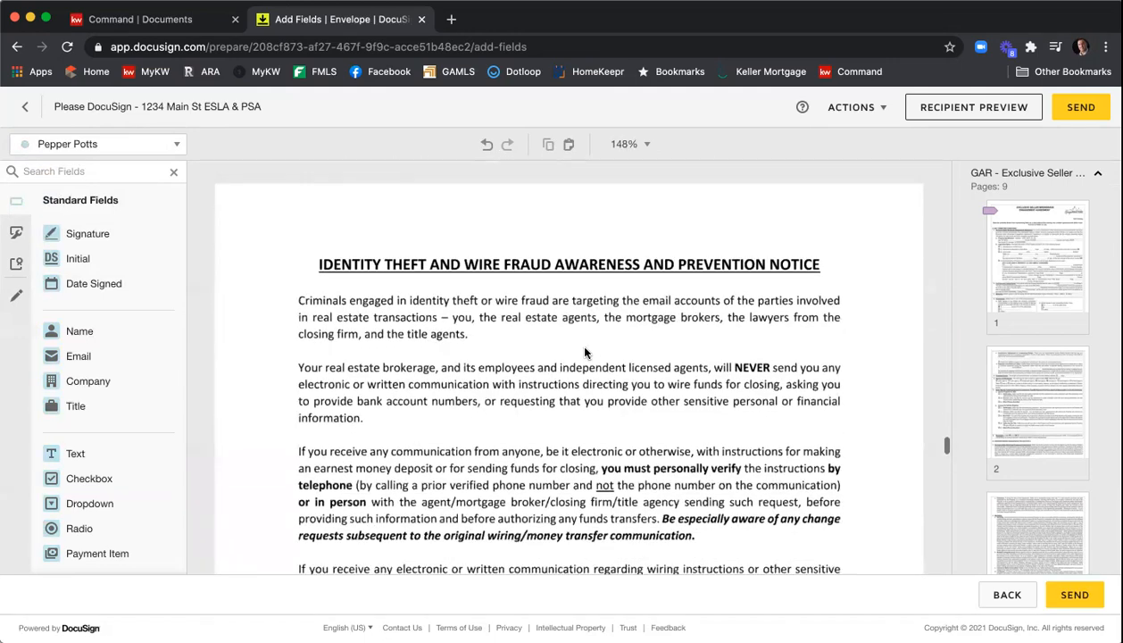
{"action": "scroll", "coordinate": [575, 351], "scroll_direction": "down", "scroll_amount": 2}
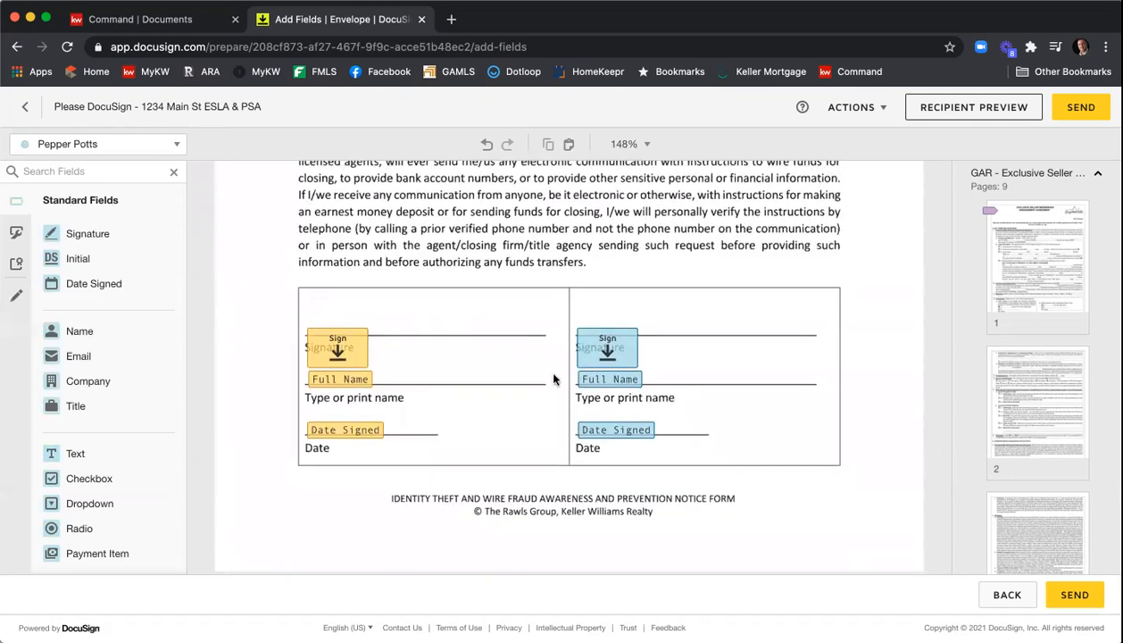
{"action": "left_click_drag", "start_coordinate": [338, 349], "coordinate": [341, 320]}
{"action": "left_click_drag", "start_coordinate": [601, 350], "coordinate": [600, 323]}
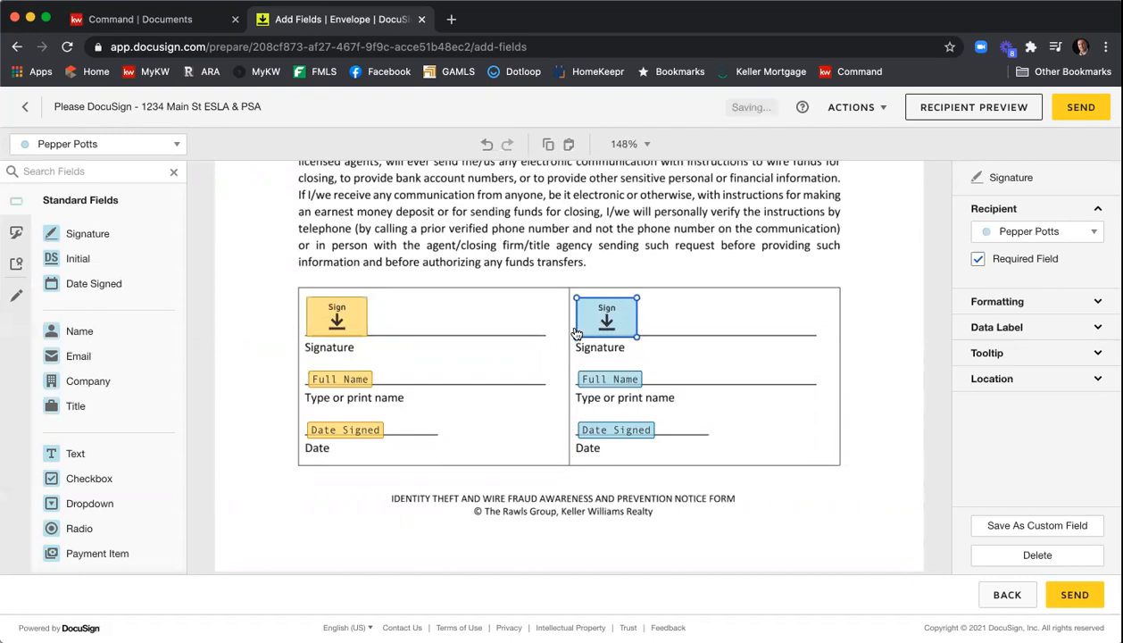
- Scroll through the Purchase and Sale Agreement pages to the special stipulations section
{"action": "scroll", "coordinate": [689, 264], "scroll_direction": "down", "scroll_amount": 10}
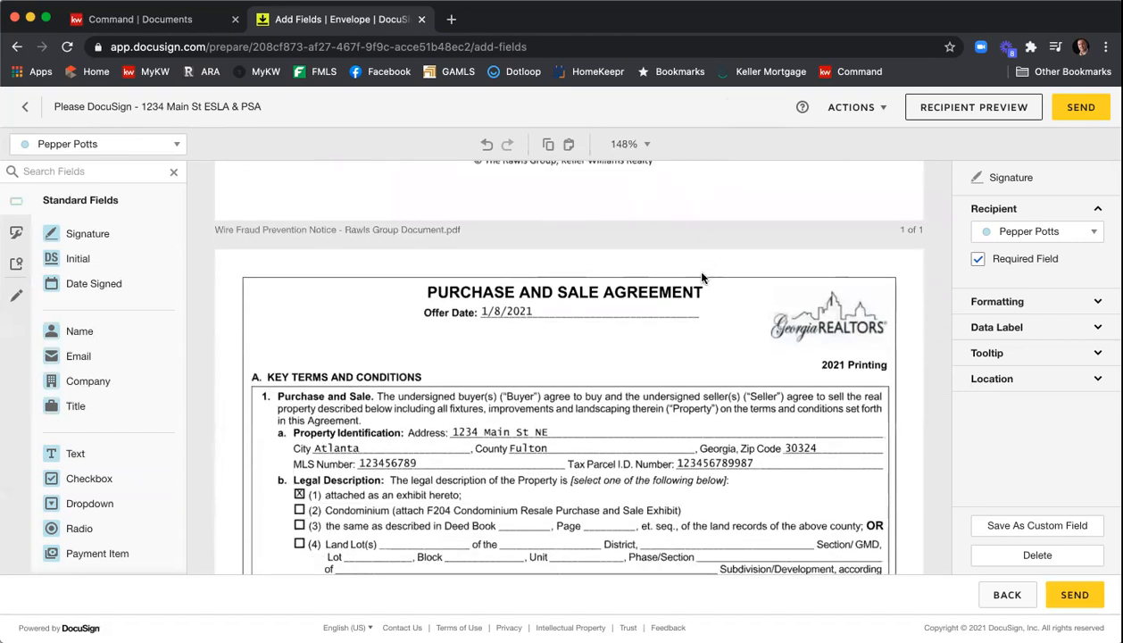
{"action": "scroll", "coordinate": [704, 278], "scroll_direction": "down", "scroll_amount": 5}
{"action": "scroll", "coordinate": [703, 277], "scroll_direction": "down", "scroll_amount": 4}
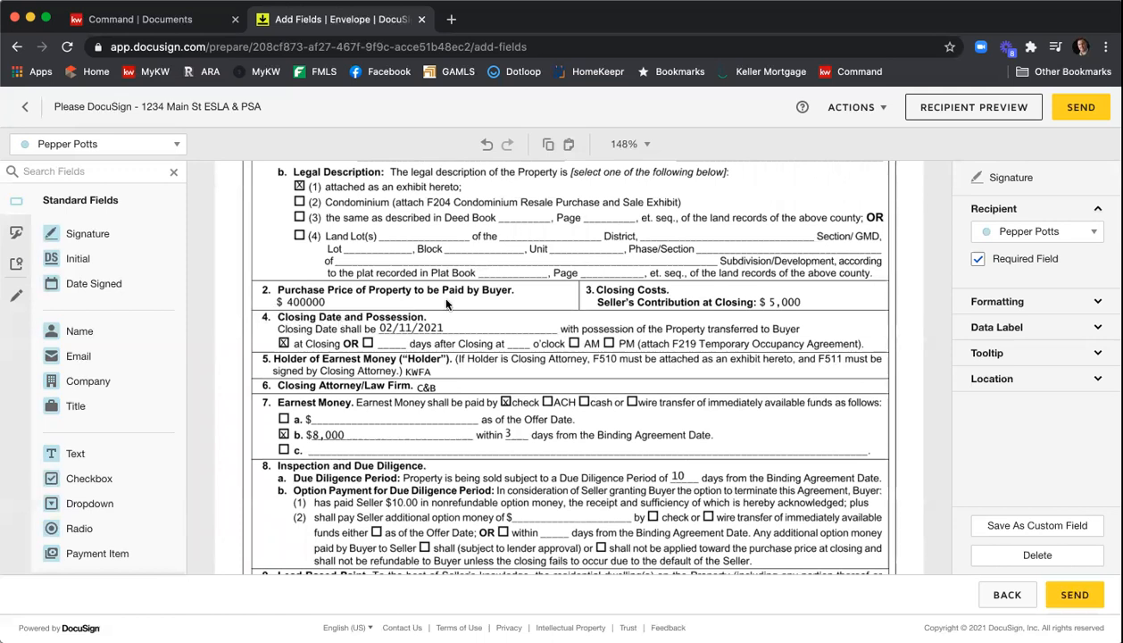
{"action": "scroll", "coordinate": [471, 296], "scroll_direction": "down", "scroll_amount": 1}
{"action": "scroll", "coordinate": [471, 296], "scroll_direction": "down", "scroll_amount": 2}
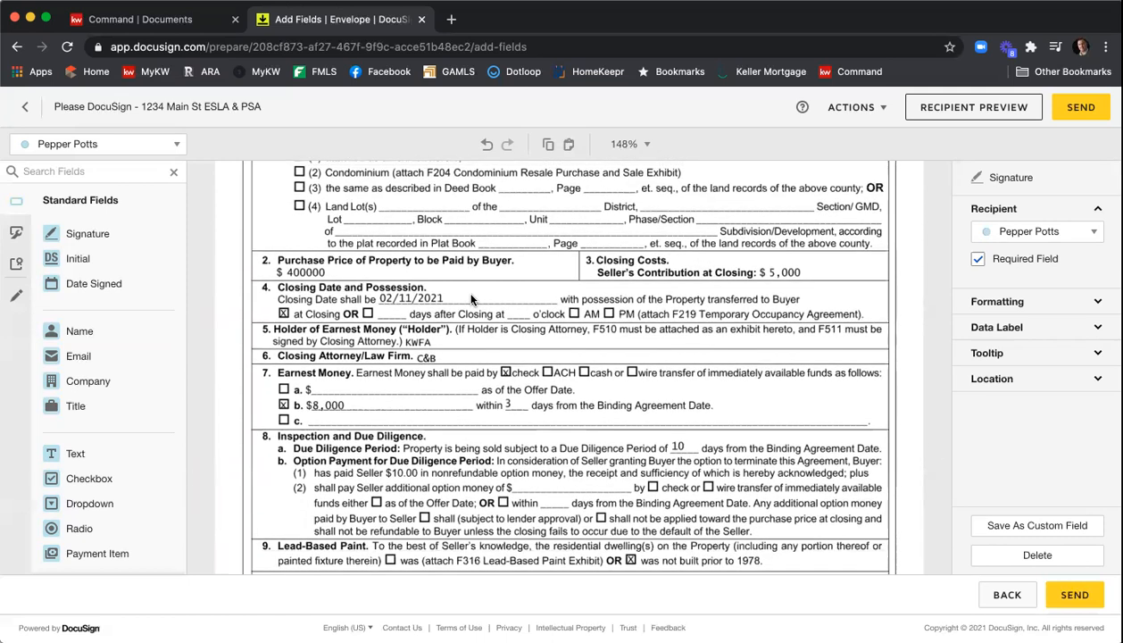
{"action": "scroll", "coordinate": [522, 287], "scroll_direction": "down", "scroll_amount": 8}
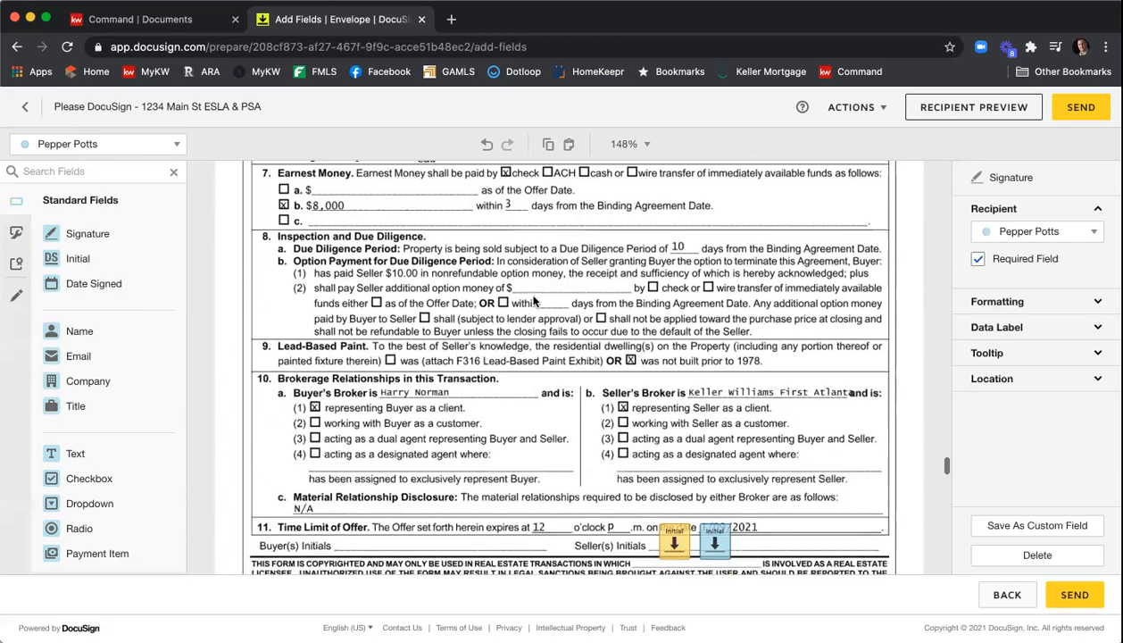
{"action": "scroll", "coordinate": [536, 308], "scroll_direction": "down", "scroll_amount": 15}
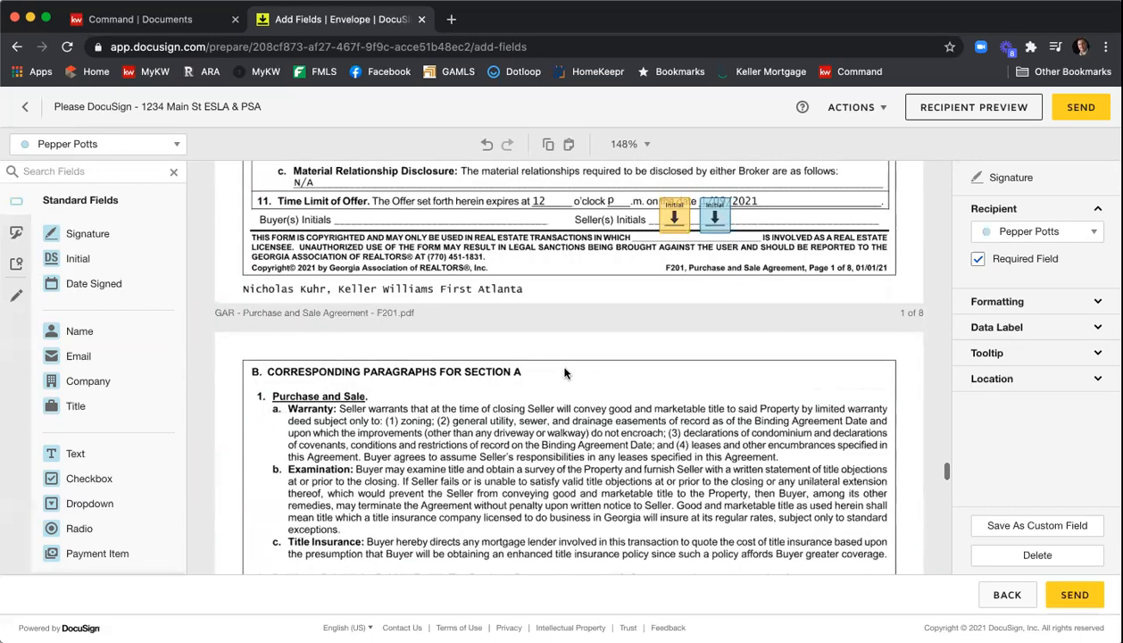
{"action": "scroll", "coordinate": [564, 370], "scroll_direction": "down", "scroll_amount": 20}
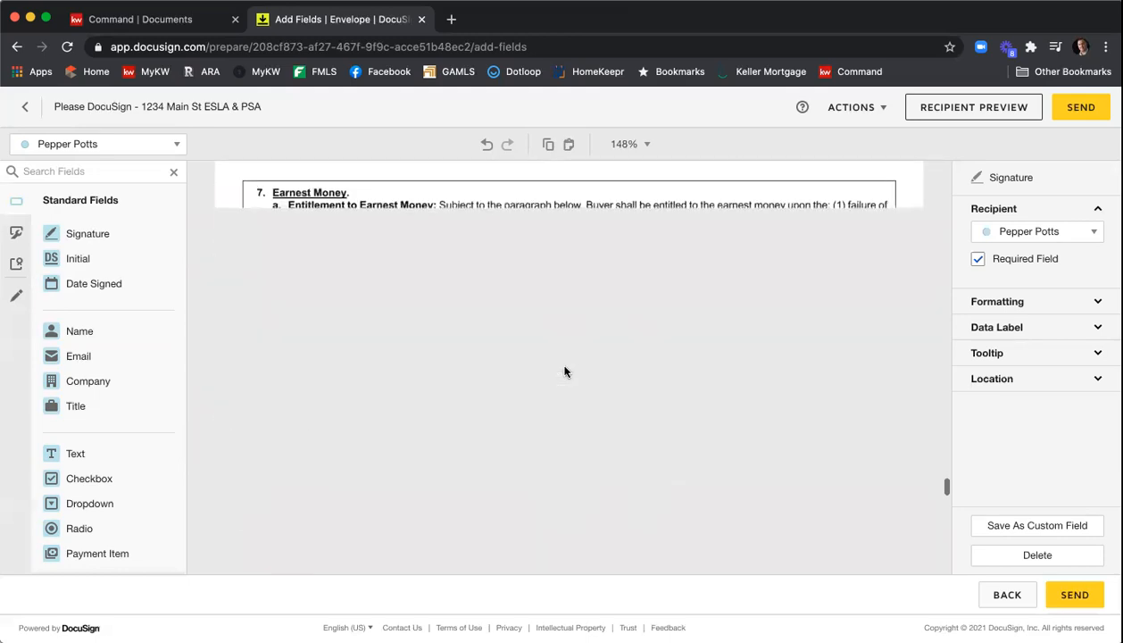
{"action": "scroll", "coordinate": [564, 371], "scroll_direction": "down", "scroll_amount": 20}
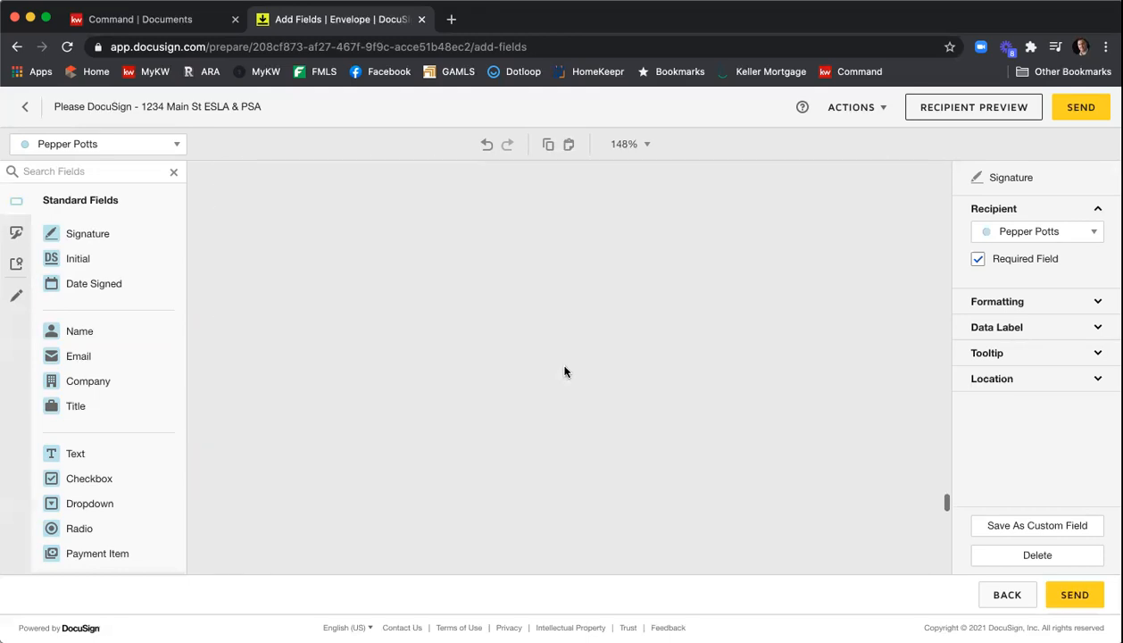
{"action": "scroll", "coordinate": [564, 368], "scroll_direction": "down", "scroll_amount": 15}
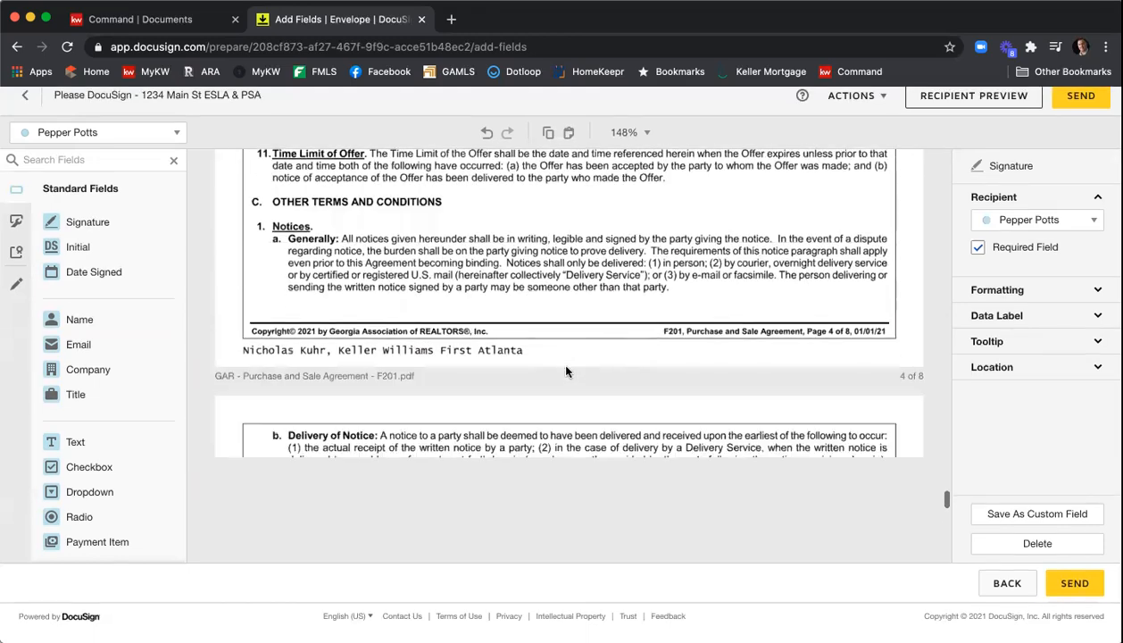
{"action": "scroll", "coordinate": [559, 364], "scroll_direction": "down", "scroll_amount": 20}
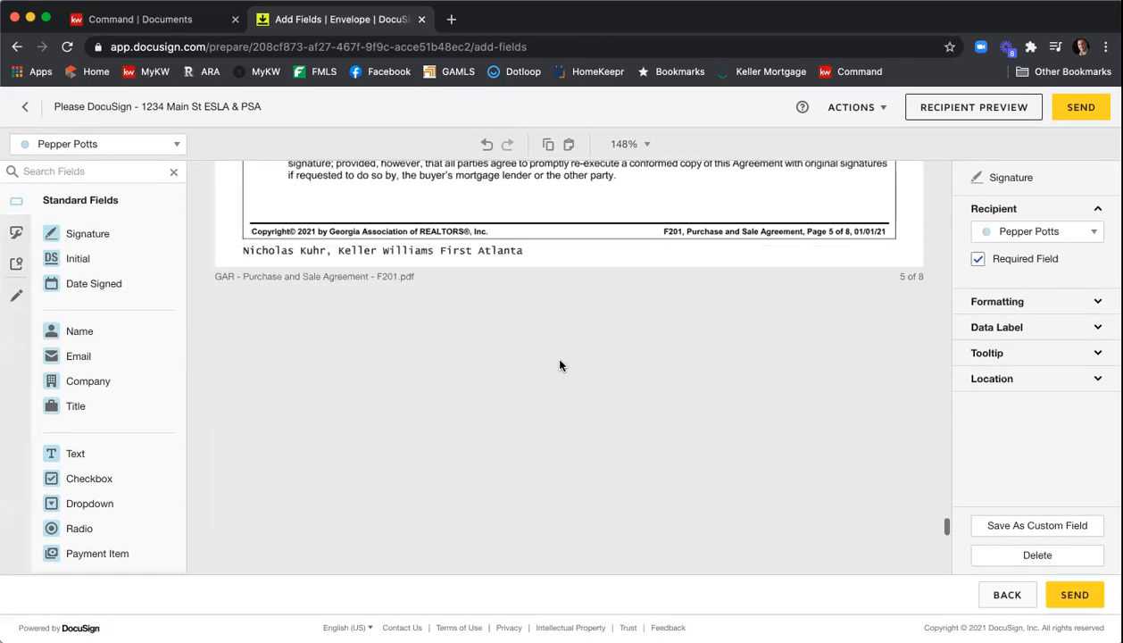
{"action": "scroll", "coordinate": [559, 364], "scroll_direction": "down", "scroll_amount": 20}
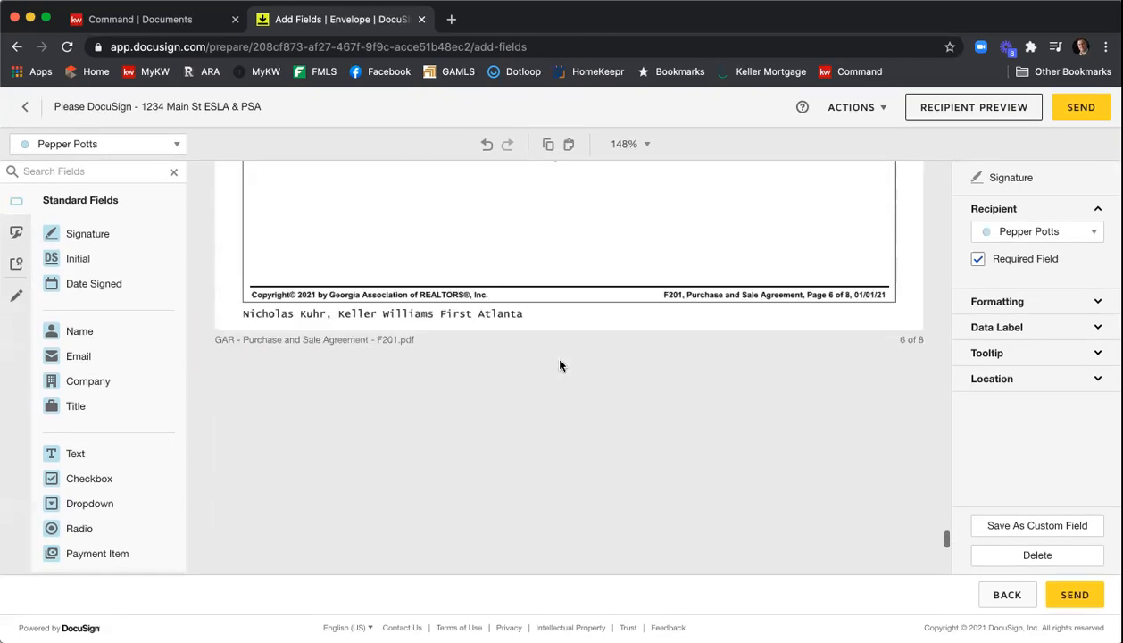
{"action": "scroll", "coordinate": [560, 364], "scroll_direction": "down", "scroll_amount": 10}
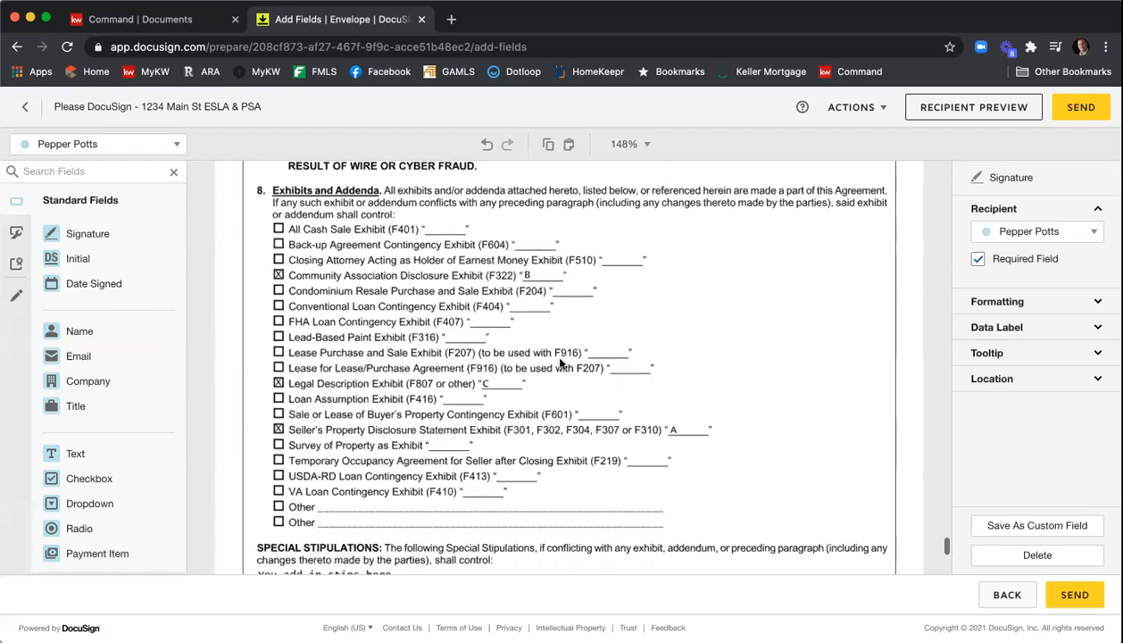
{"action": "scroll", "coordinate": [561, 314], "scroll_direction": "down", "scroll_amount": 5}
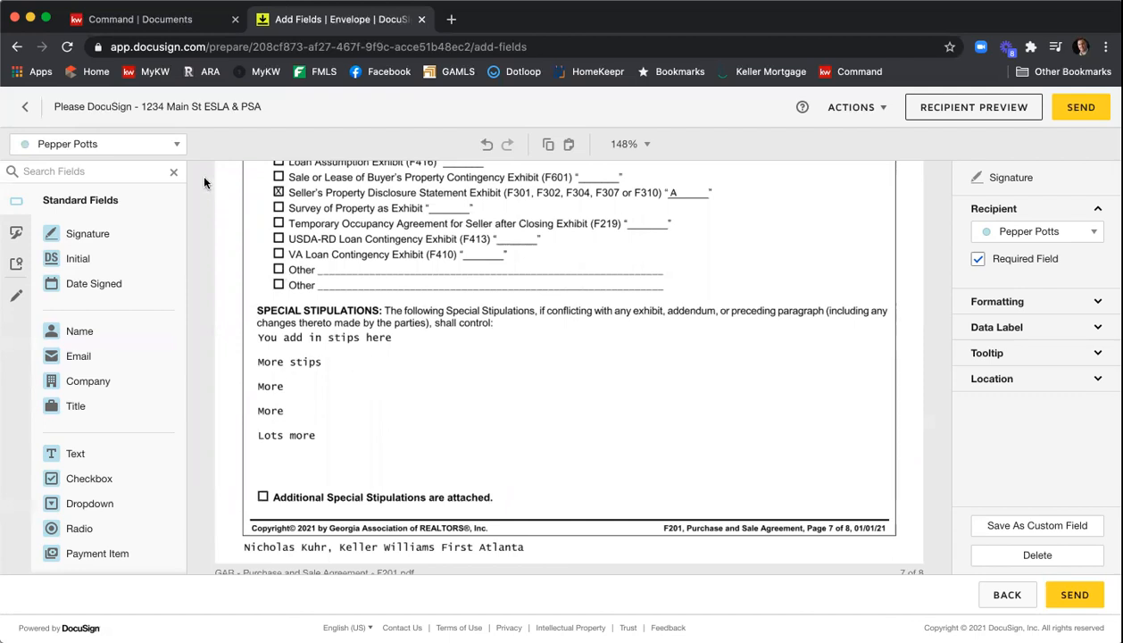
- Switch the recipient to the broker and add a wide text field below the existing special stipulations
{"action": "left_click", "coordinate": [105, 143]}
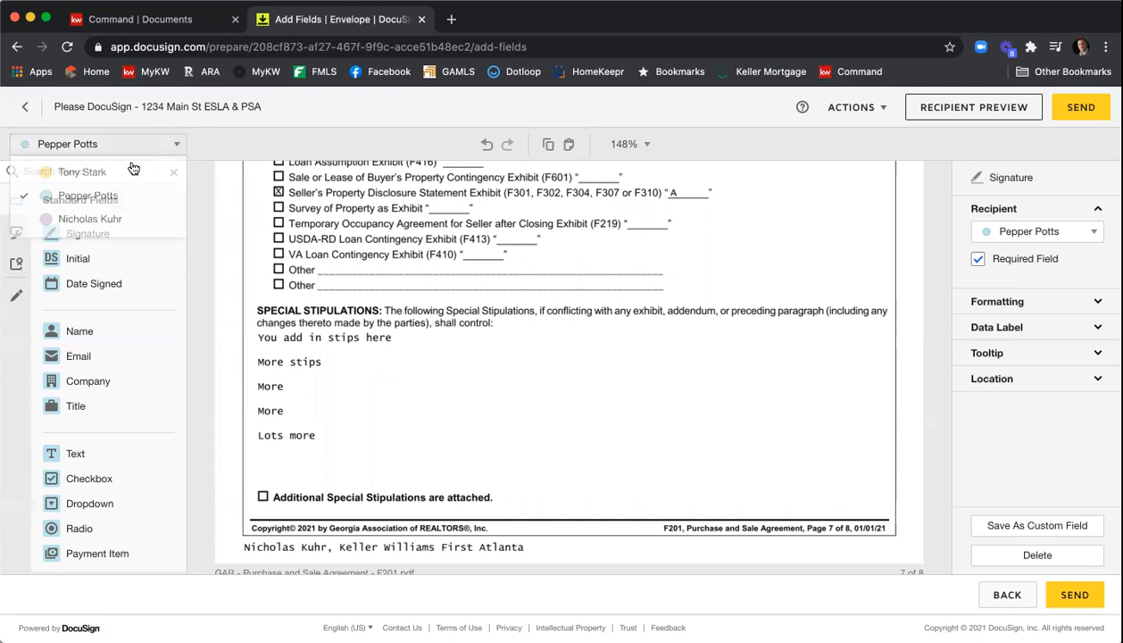
{"action": "left_click", "coordinate": [114, 219]}
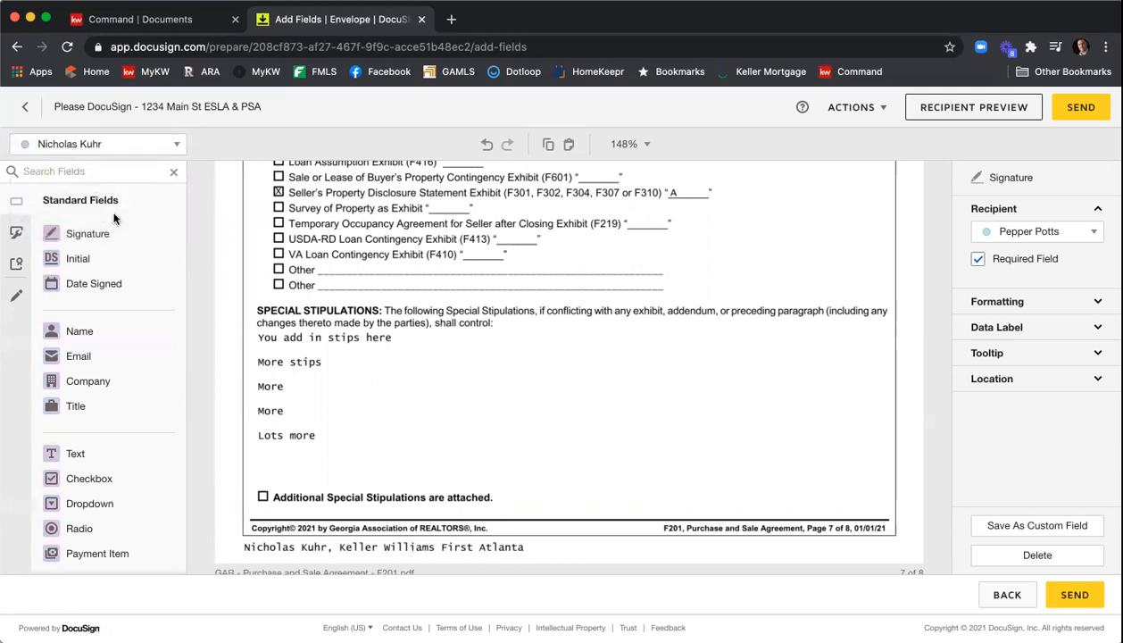
{"action": "left_click", "coordinate": [105, 453]}
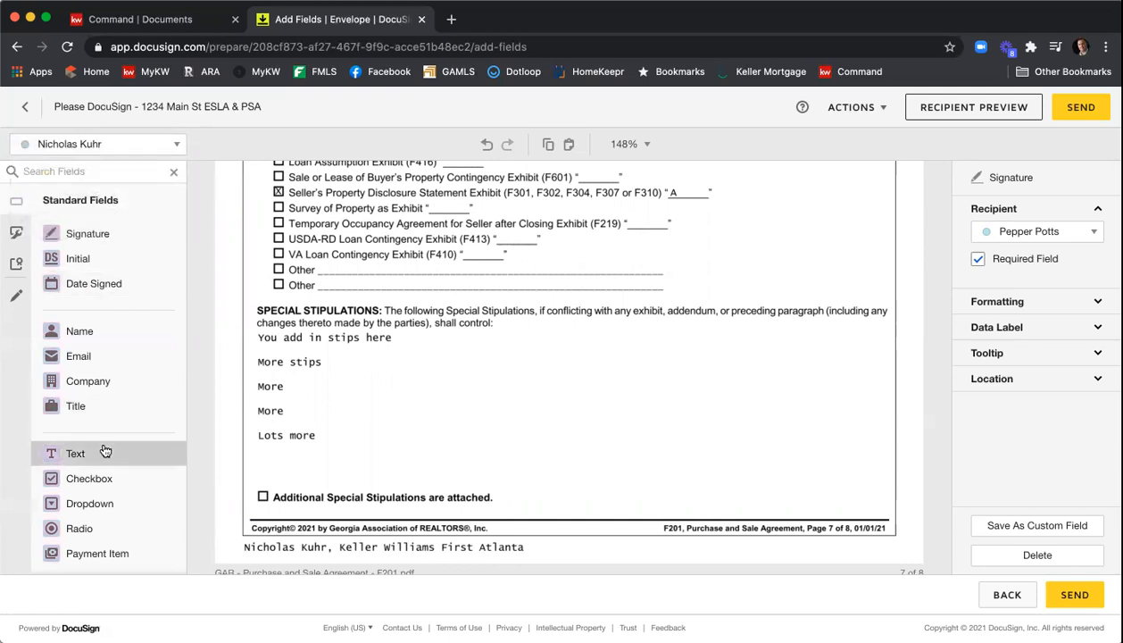
{"action": "left_click", "coordinate": [252, 449]}
{"action": "left_click_drag", "start_coordinate": [337, 464], "coordinate": [894, 493]}
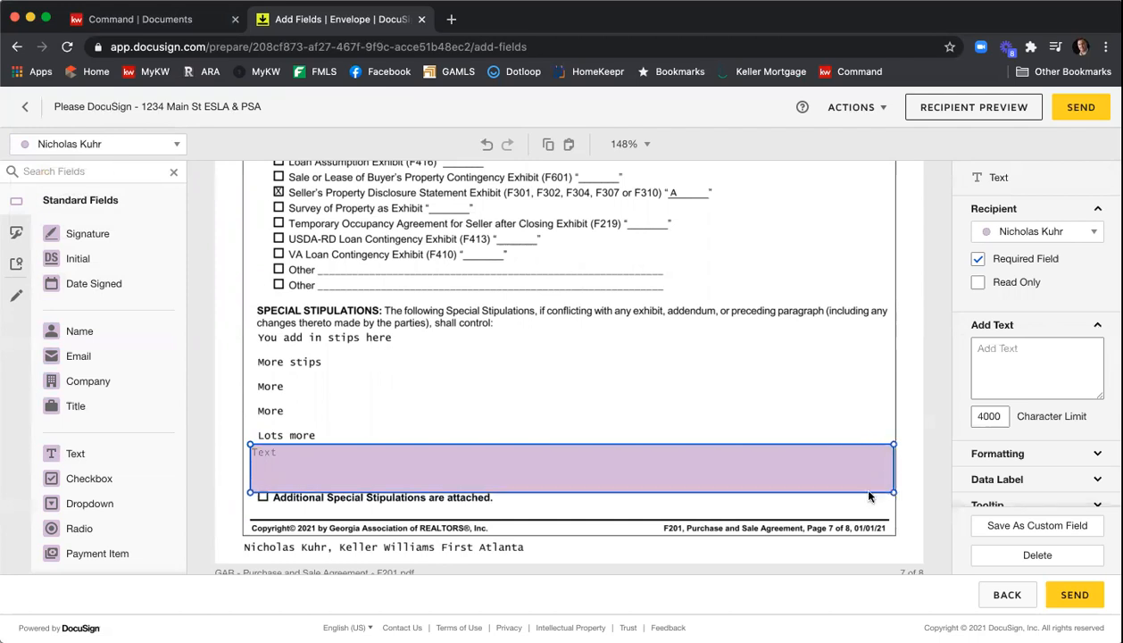
- Fill the new stipulation field with sample text "Additional more" followed by several lines of "more"
{"action": "left_click", "coordinate": [724, 474]}
{"action": "type", "text": "Additional "}
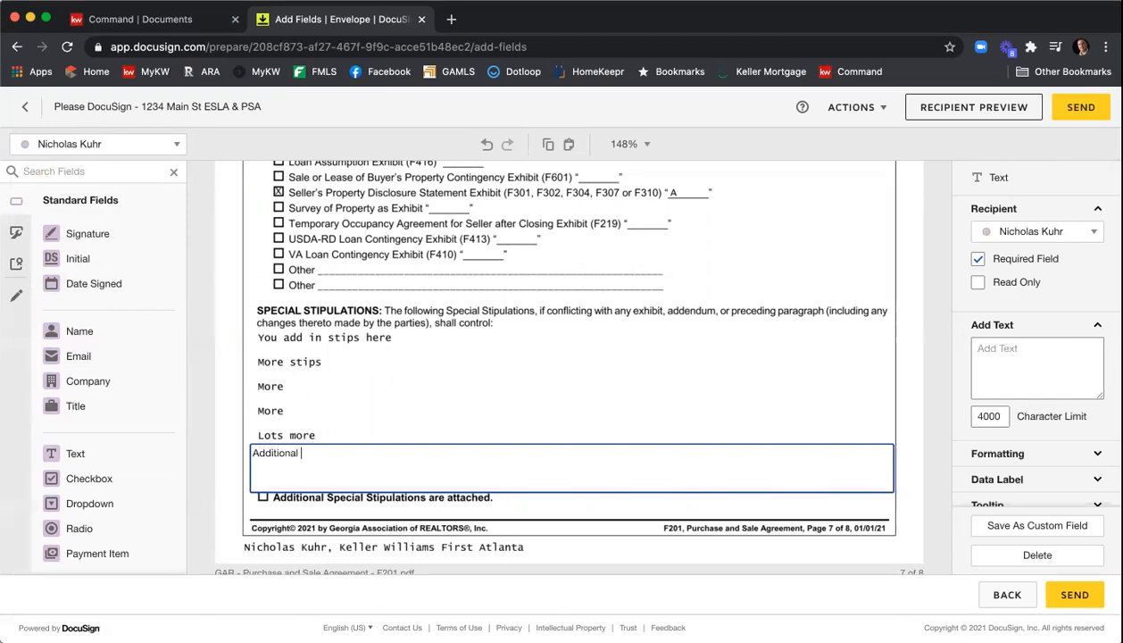
{"action": "type", "text": "moremore"}
{"action": "key", "text": "Return"}
{"action": "type", "text": "more"}
{"action": "key", "text": "Return"}
{"action": "type", "text": "more"}
{"action": "key", "text": "Return"}
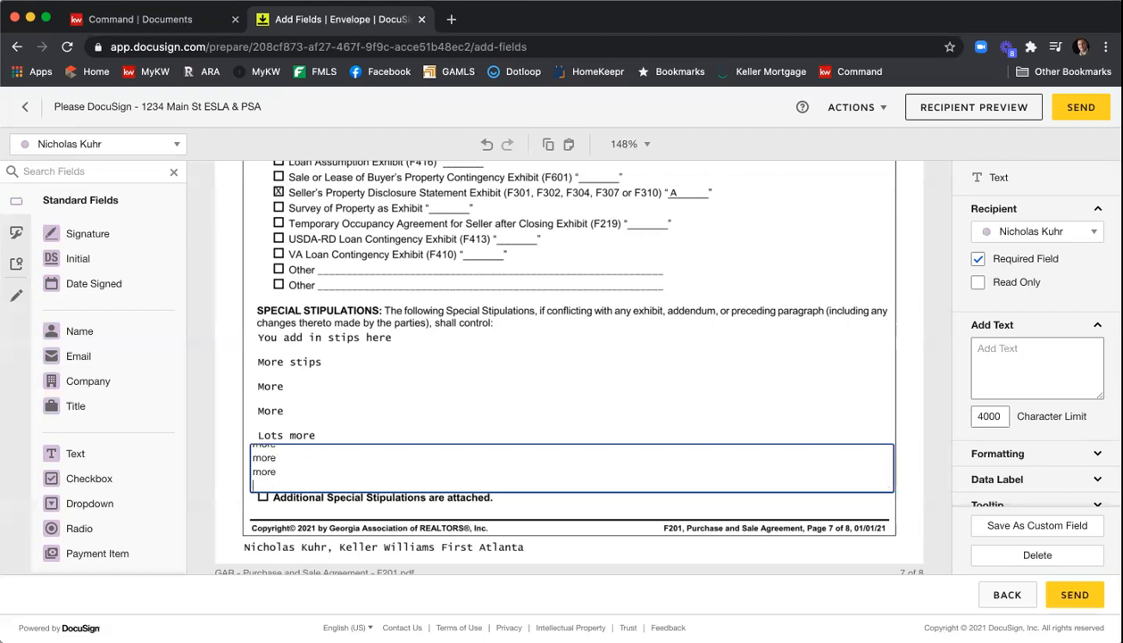
{"action": "type", "text": "more"}
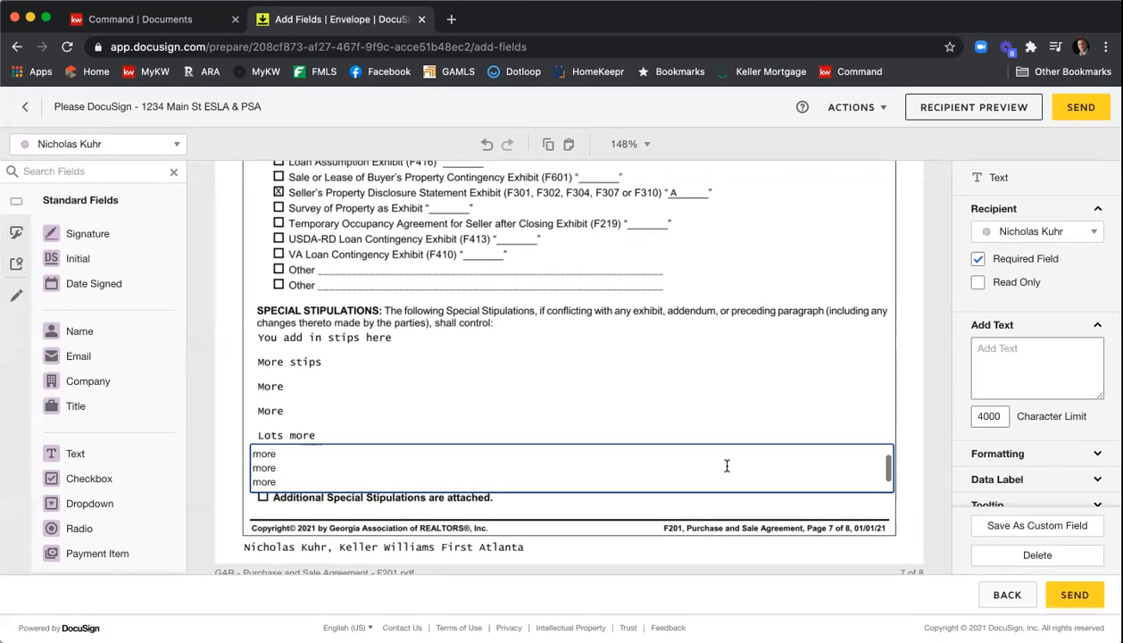
- Finish the stipulation field's text with one more line of "more"
{"action": "scroll", "coordinate": [726, 465], "scroll_direction": "up", "scroll_amount": 1}
{"action": "scroll", "coordinate": [727, 465], "scroll_direction": "down", "scroll_amount": 1}
{"action": "scroll", "coordinate": [651, 467], "scroll_direction": "up", "scroll_amount": 1}
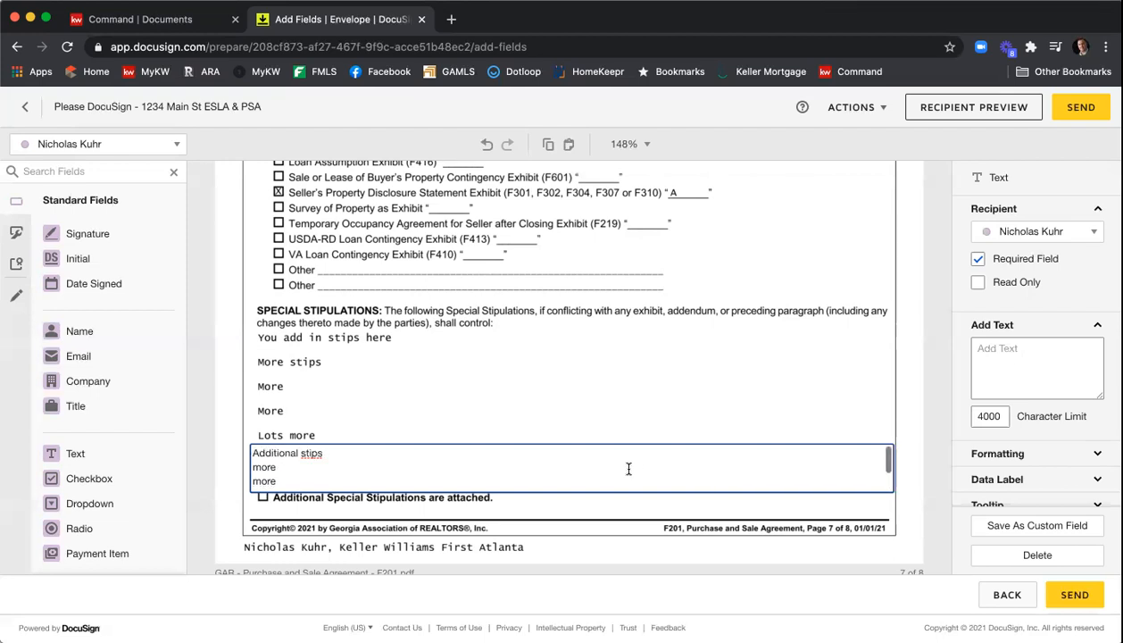
- Select all text in the stipulation field and set its font size to 7
{"action": "key", "text": "super+a"}
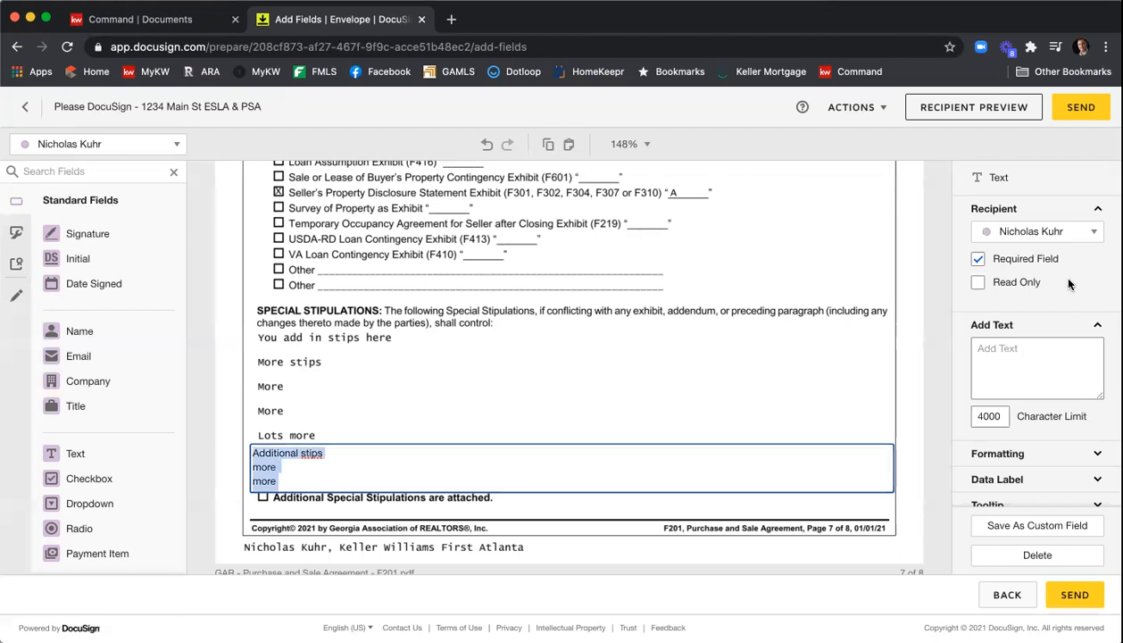
{"action": "scroll", "coordinate": [1075, 312], "scroll_direction": "down", "scroll_amount": 2}
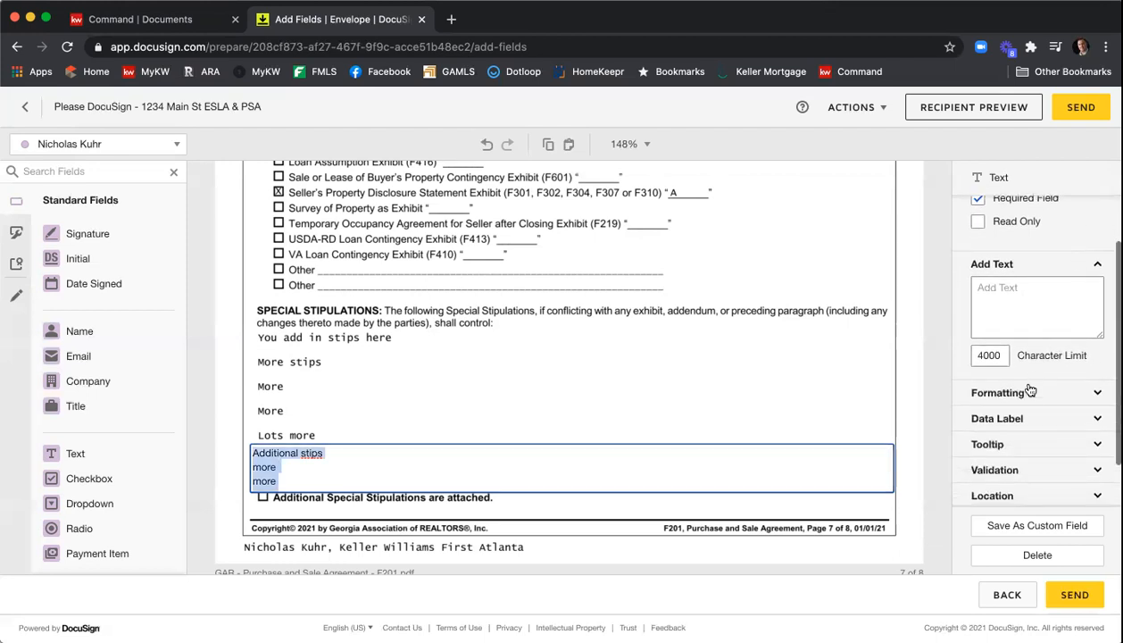
{"action": "left_click", "coordinate": [1029, 392]}
{"action": "scroll", "coordinate": [1017, 375], "scroll_direction": "down", "scroll_amount": 2}
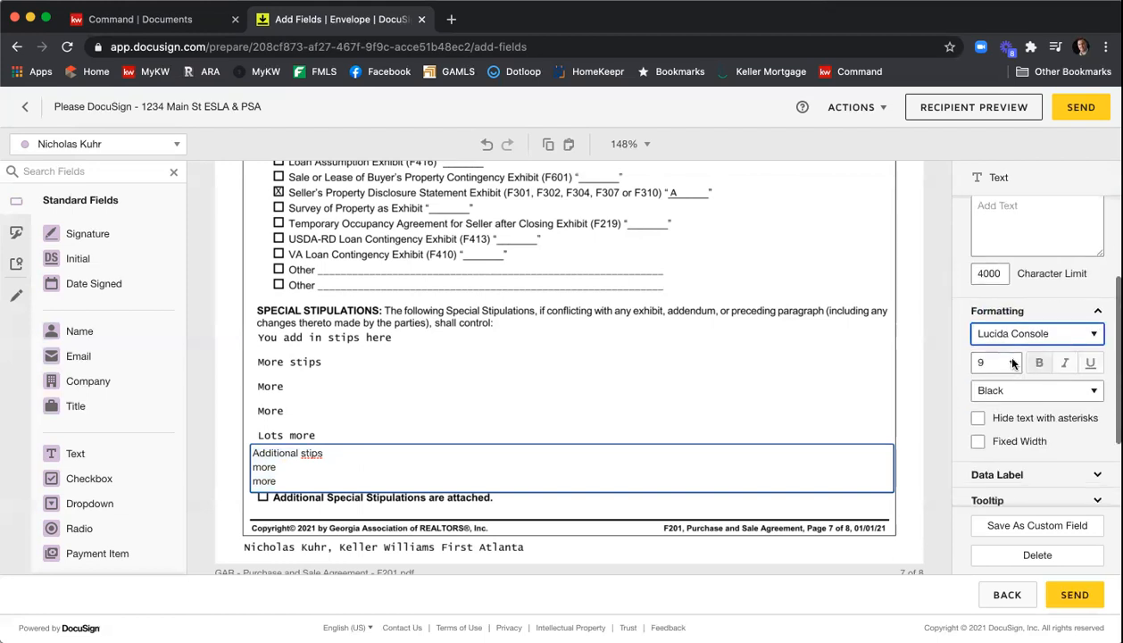
{"action": "left_click", "coordinate": [1013, 362]}
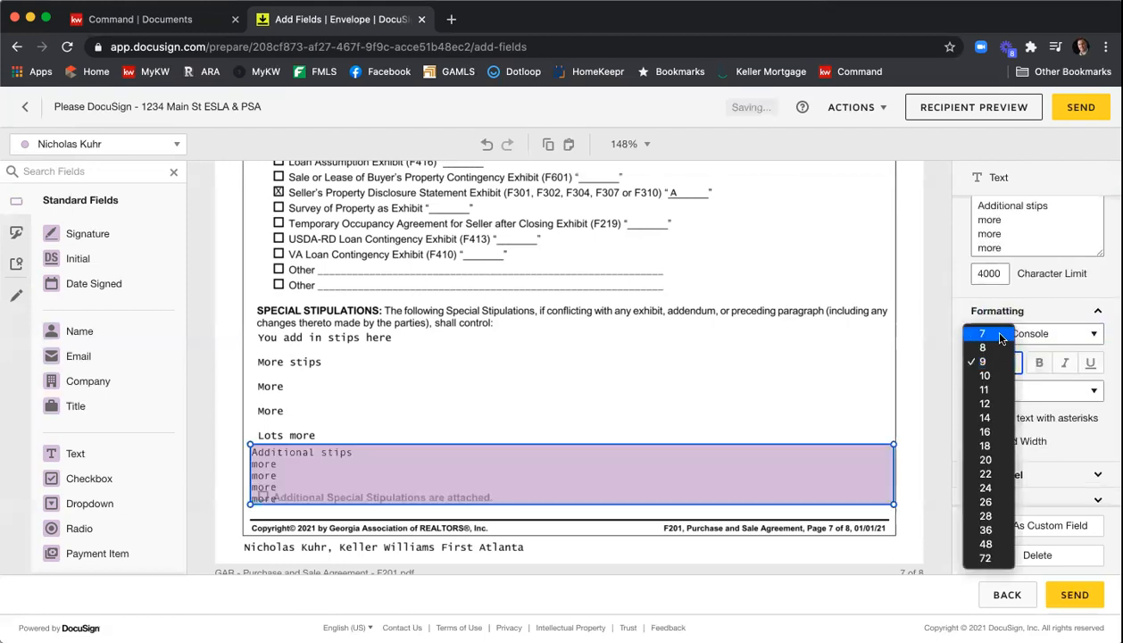
{"action": "left_click", "coordinate": [984, 333]}
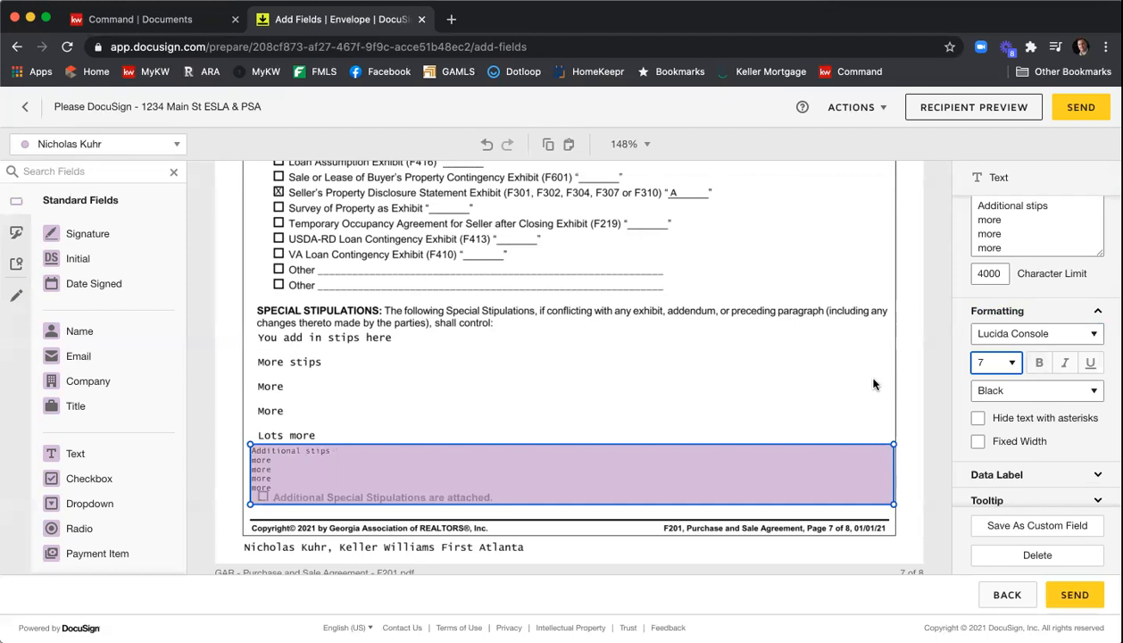
- Reselect the stipulation field, make it not required, and set it to read-only
{"action": "left_click", "coordinate": [873, 384]}
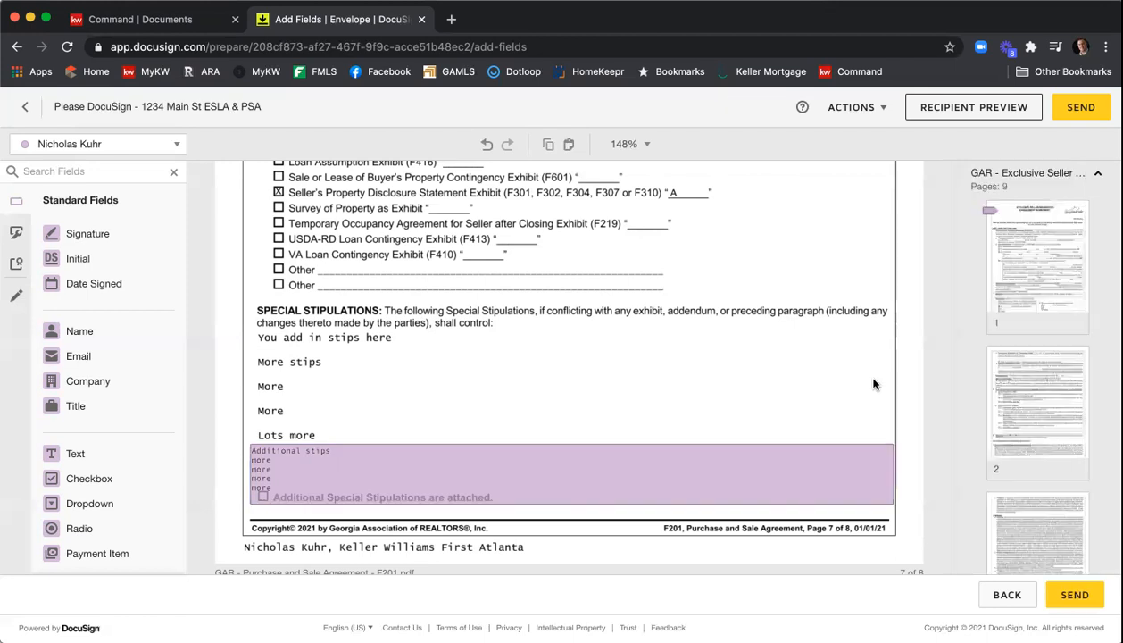
{"action": "left_click", "coordinate": [836, 471]}
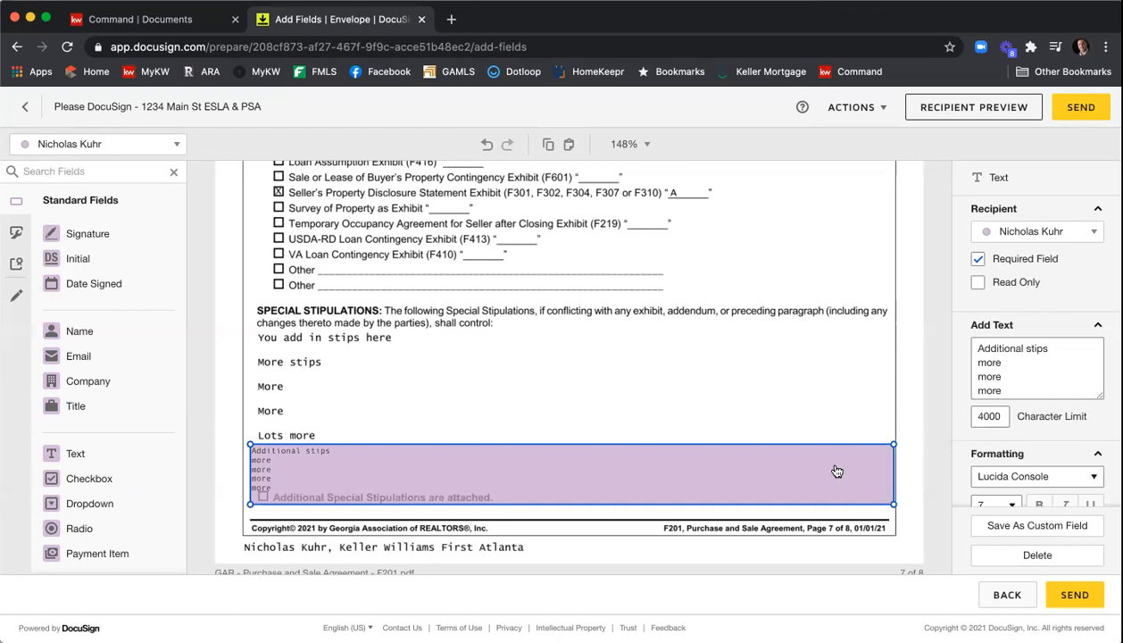
{"action": "left_click", "coordinate": [981, 261]}
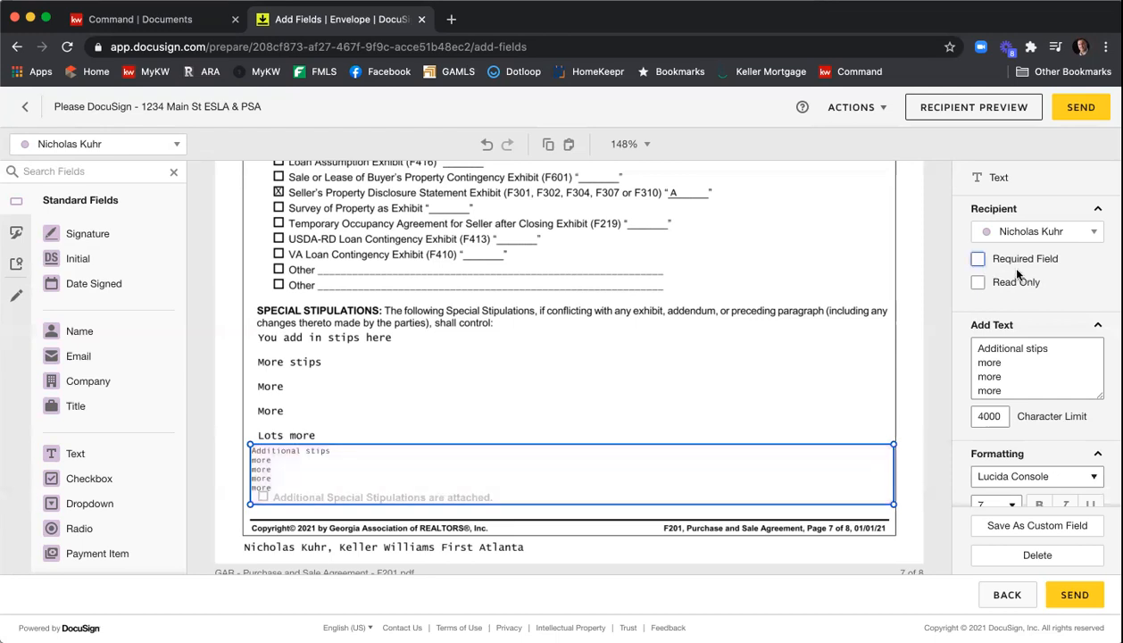
{"action": "left_click", "coordinate": [980, 282]}
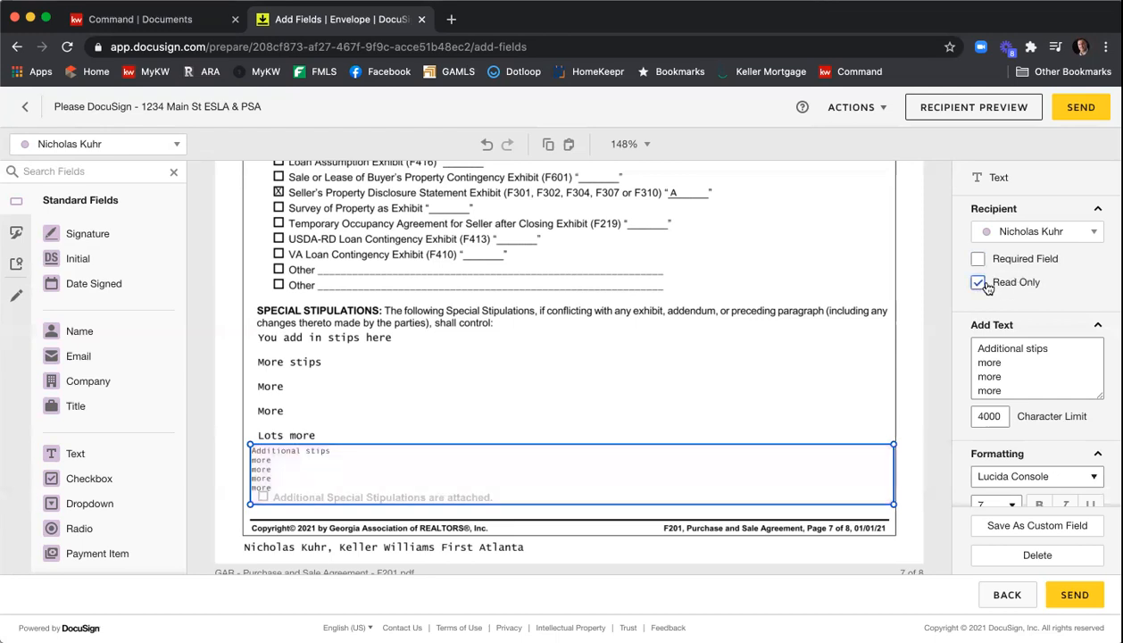
{"action": "left_click", "coordinate": [784, 360]}
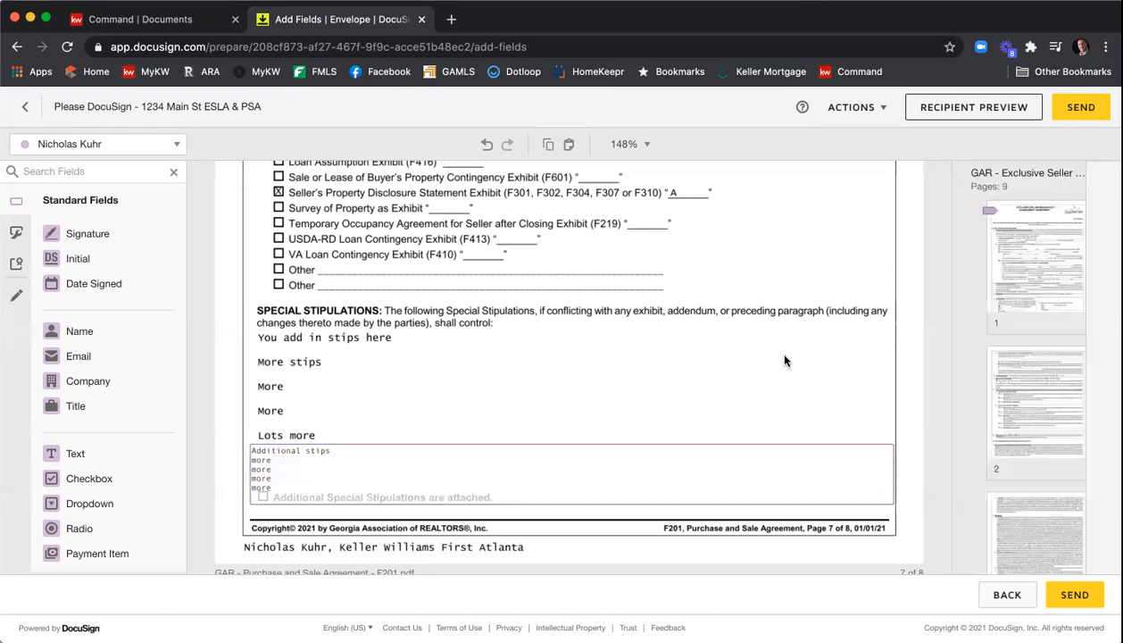
- Scroll down to the Purchase and Sale Agreement's buyer and seller signature page
{"action": "scroll", "coordinate": [797, 333], "scroll_direction": "down", "scroll_amount": 3}
{"action": "scroll", "coordinate": [807, 331], "scroll_direction": "down", "scroll_amount": 6}
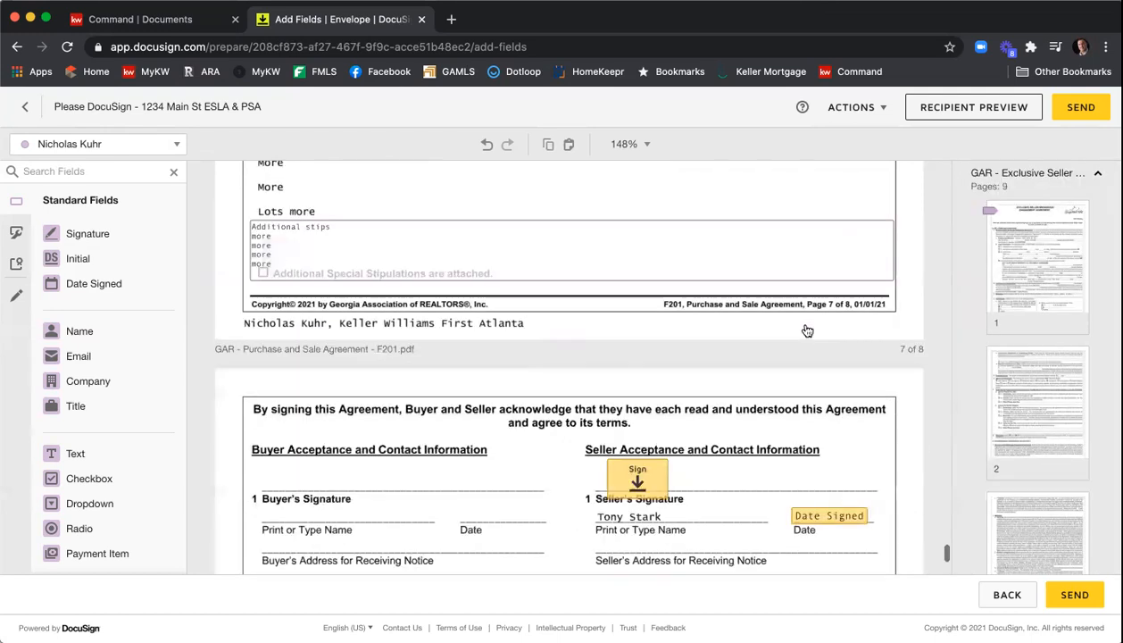
{"action": "scroll", "coordinate": [766, 372], "scroll_direction": "down", "scroll_amount": 2}
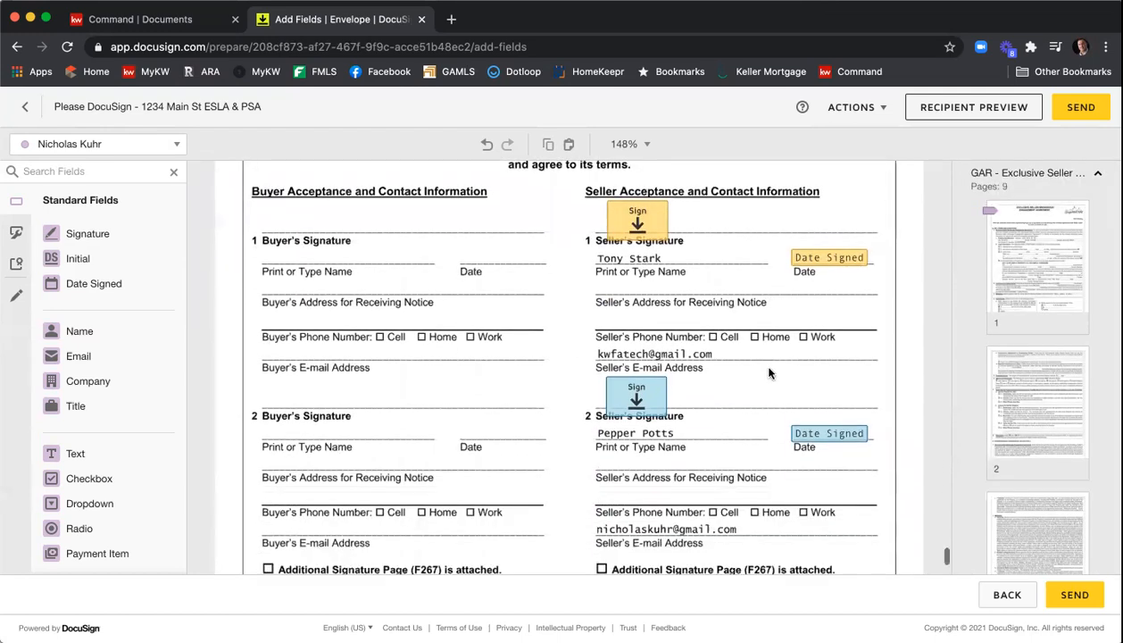
{"action": "scroll", "coordinate": [714, 362], "scroll_direction": "down", "scroll_amount": 1}
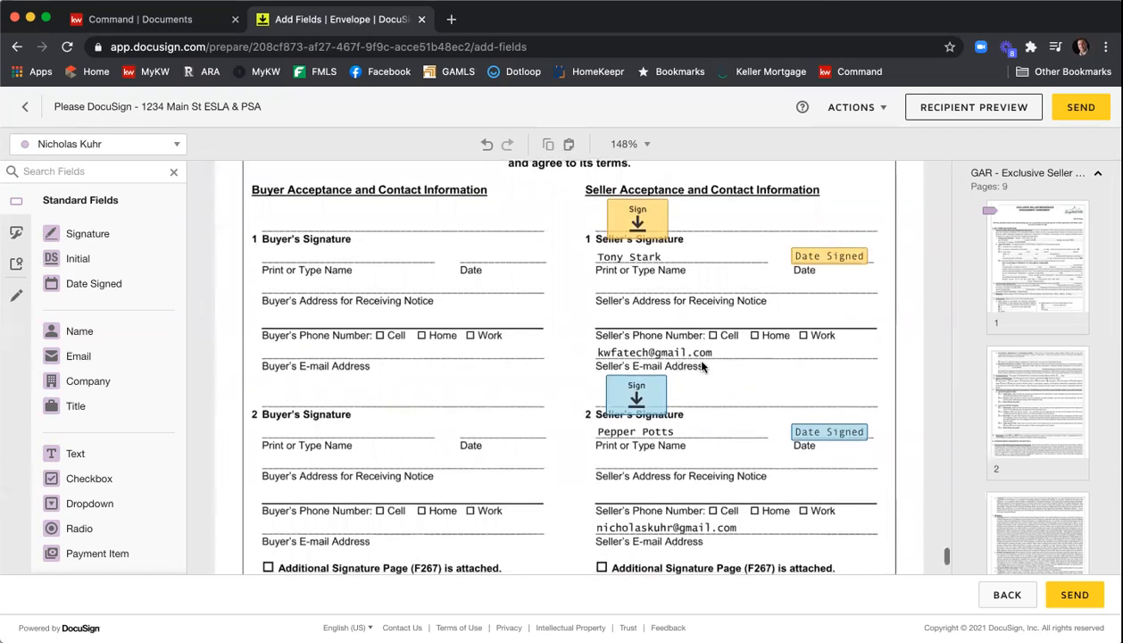
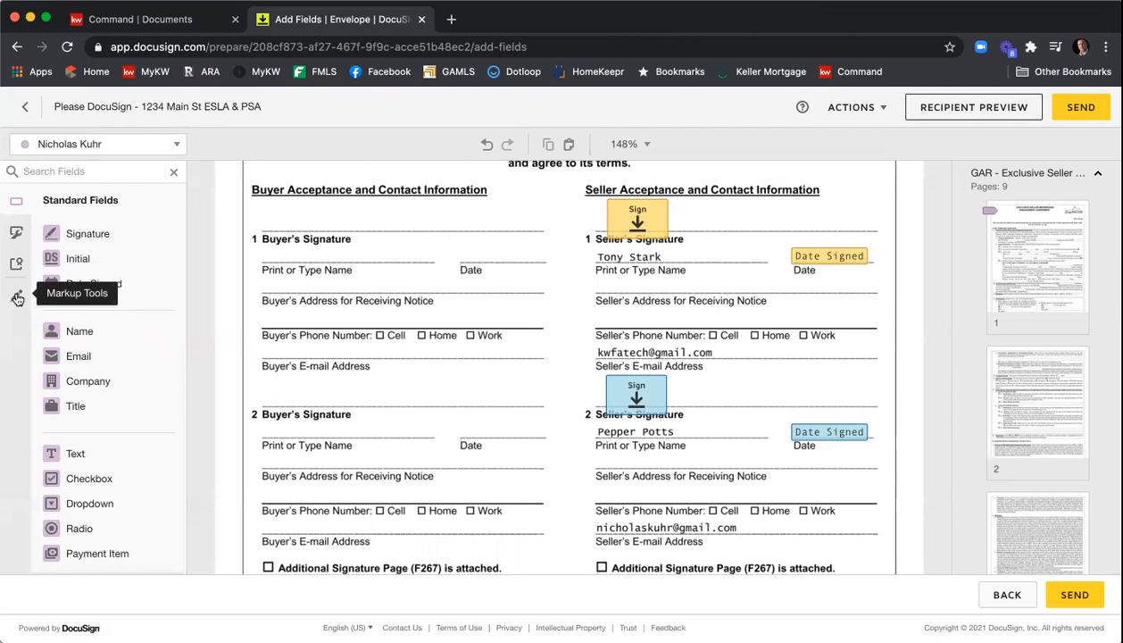
- Draw a markup line across the first seller's e-mail address on the signature page
{"action": "left_click", "coordinate": [17, 298]}
{"action": "left_click", "coordinate": [74, 234]}
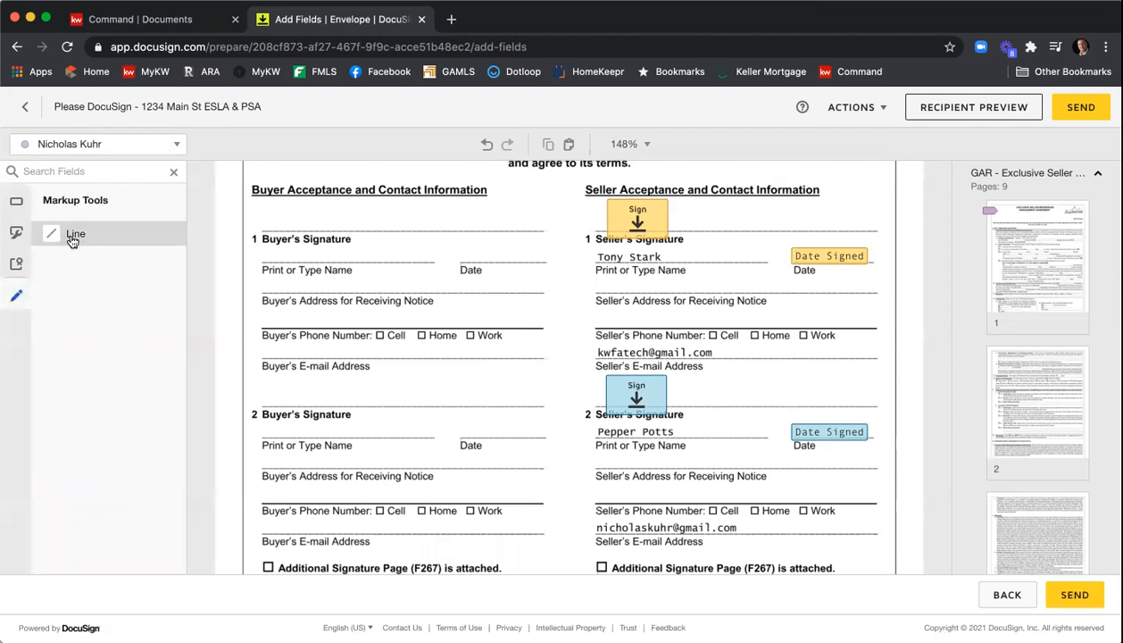
{"action": "left_click_drag", "start_coordinate": [597, 350], "coordinate": [741, 349]}
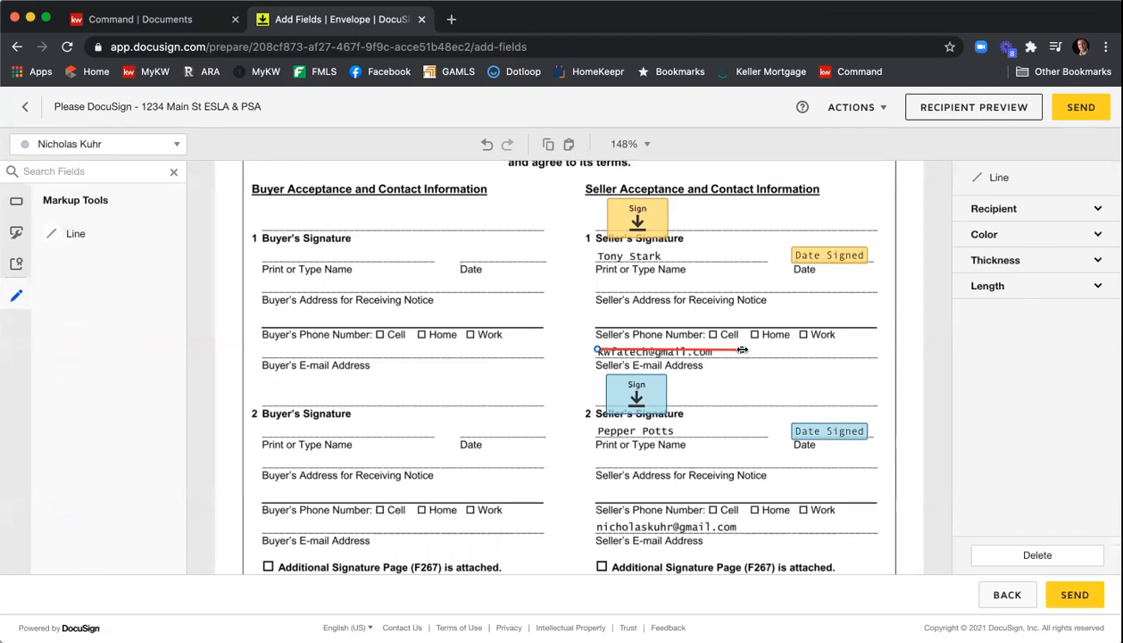
- Set the line's color to black and its thickness to 10
{"action": "left_click", "coordinate": [990, 236]}
{"action": "left_click", "coordinate": [999, 254]}
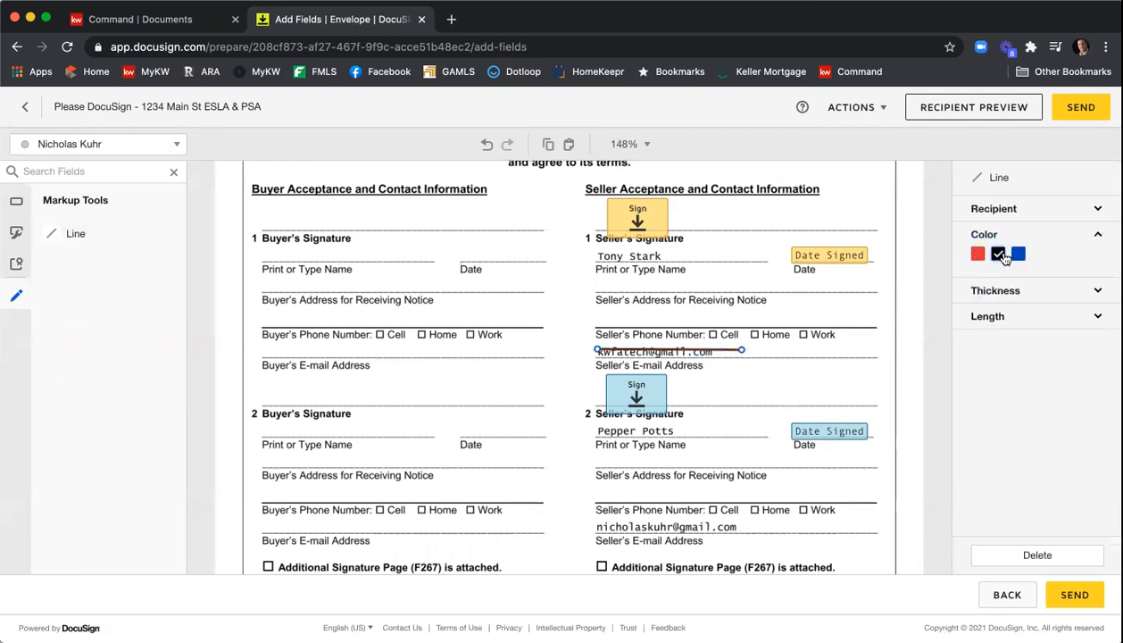
{"action": "left_click", "coordinate": [1012, 293]}
{"action": "left_click_drag", "start_coordinate": [1035, 318], "coordinate": [1095, 315]}
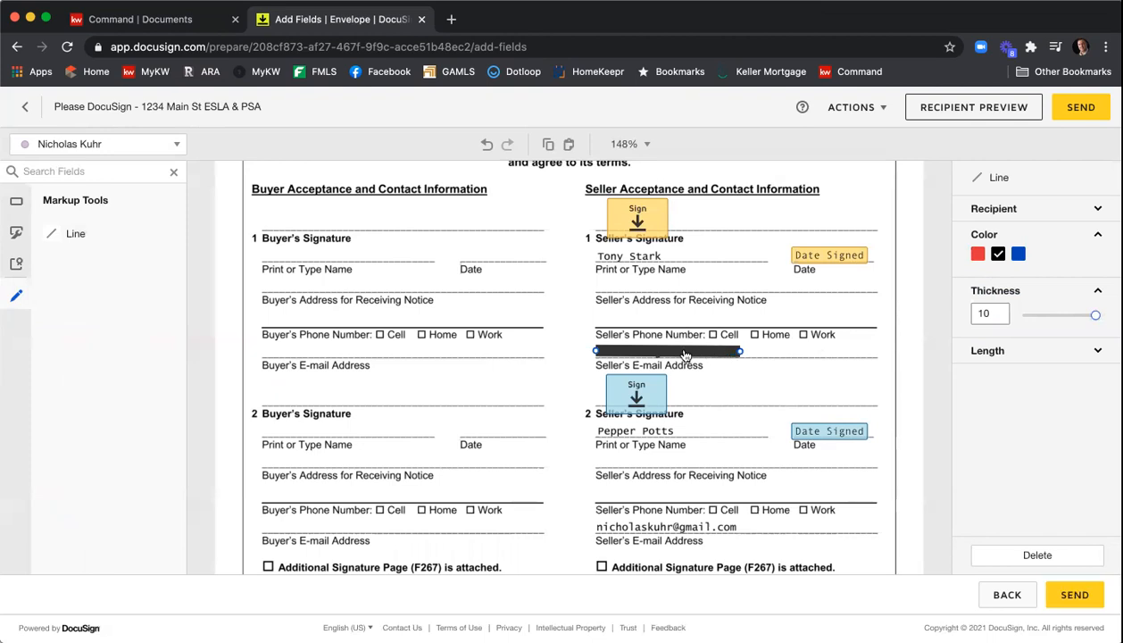
- Copy the black line and paste it over the second seller's e-mail address
{"action": "right_click", "coordinate": [685, 355]}
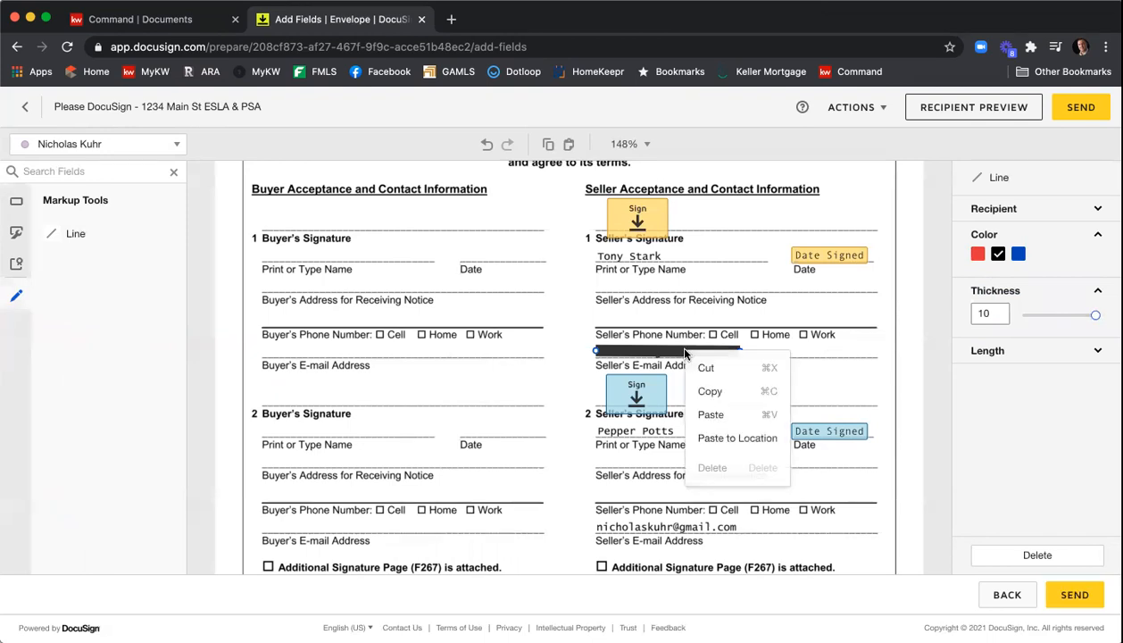
{"action": "left_click", "coordinate": [711, 389]}
{"action": "right_click", "coordinate": [714, 395]}
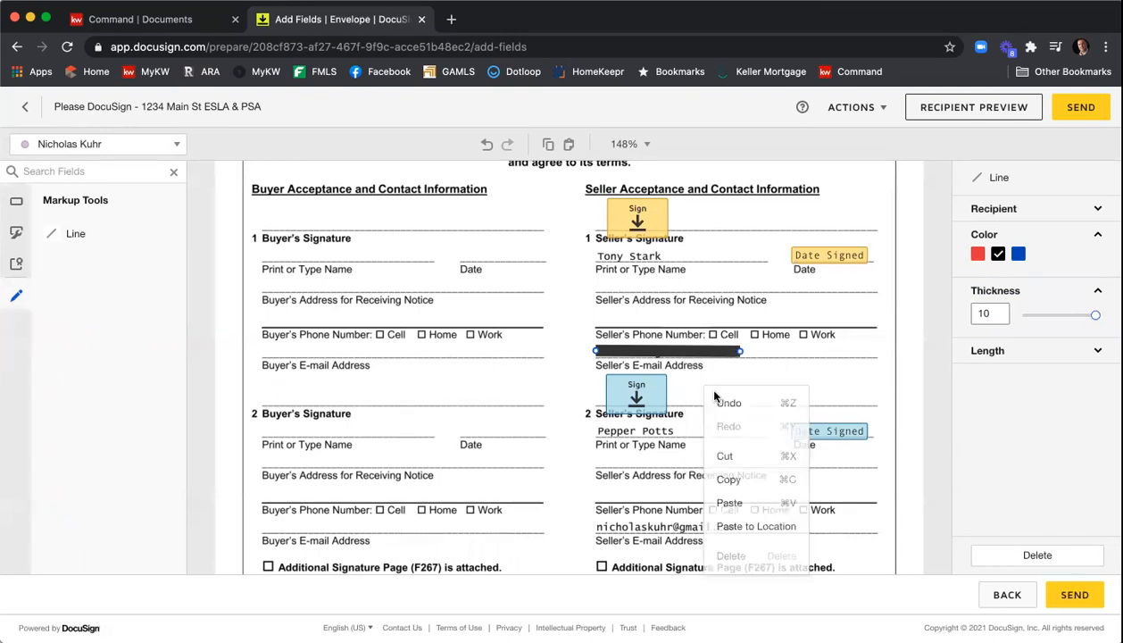
{"action": "left_click", "coordinate": [730, 503]}
{"action": "left_click_drag", "start_coordinate": [701, 372], "coordinate": [688, 526]}
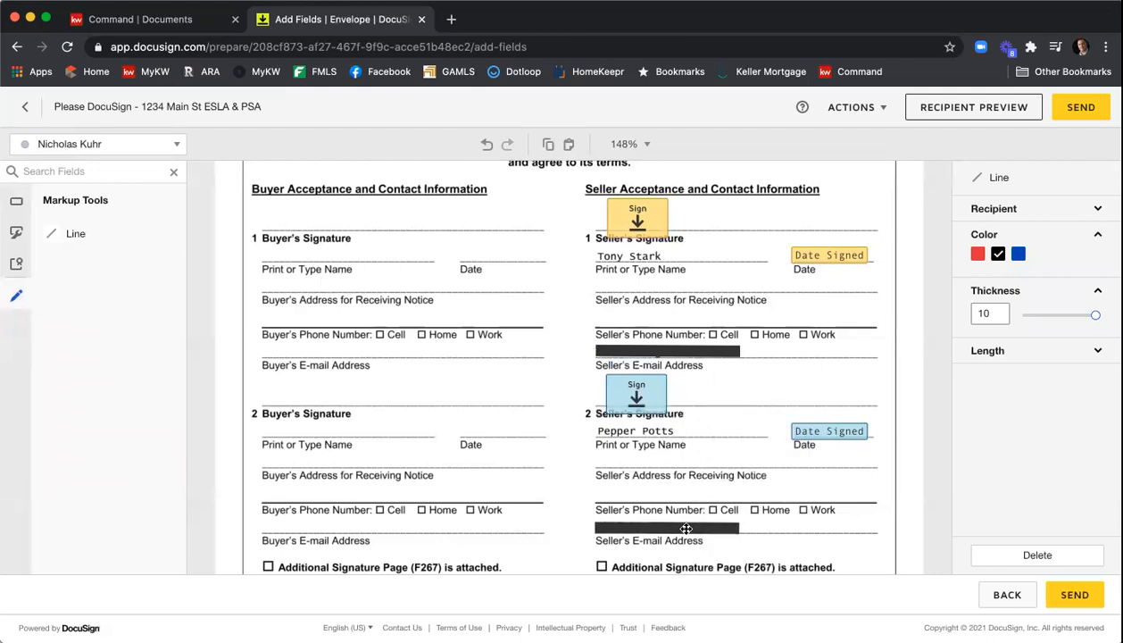
{"action": "left_click", "coordinate": [738, 391]}
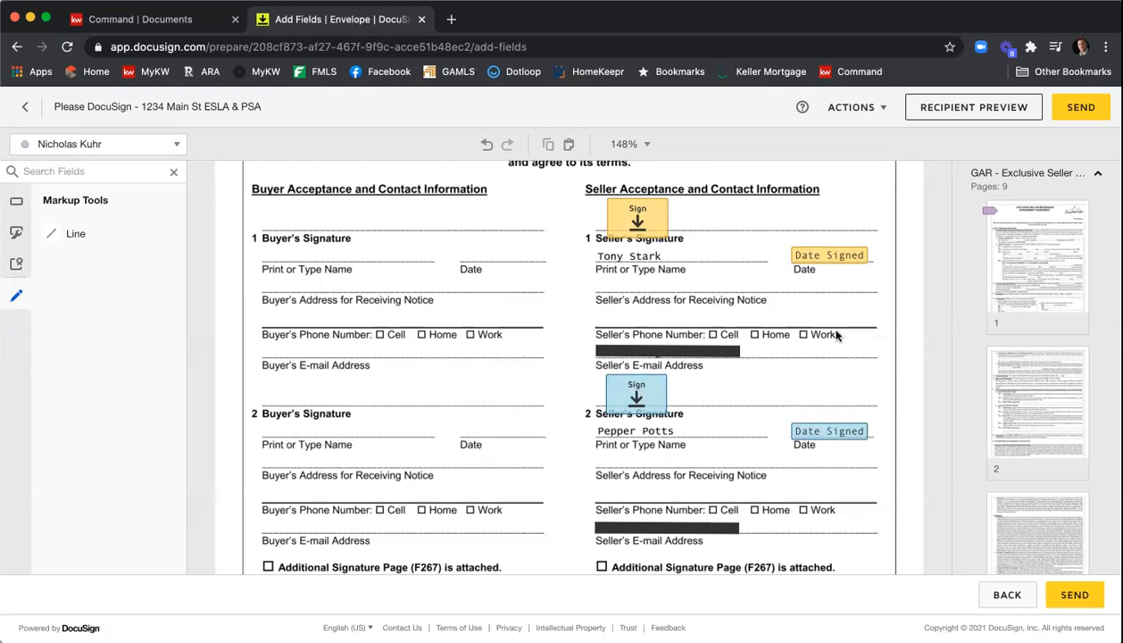
- Open the recipient preview and view the envelope as Tony Stark
{"action": "scroll", "coordinate": [853, 321], "scroll_direction": "down", "scroll_amount": 8}
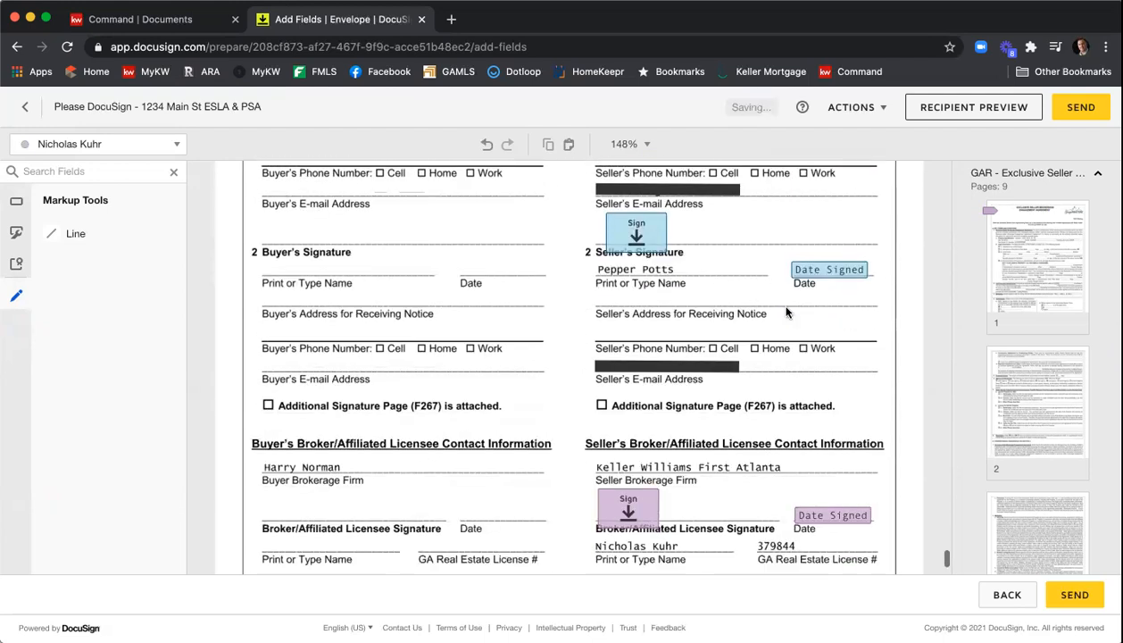
{"action": "scroll", "coordinate": [769, 309], "scroll_direction": "down", "scroll_amount": 2}
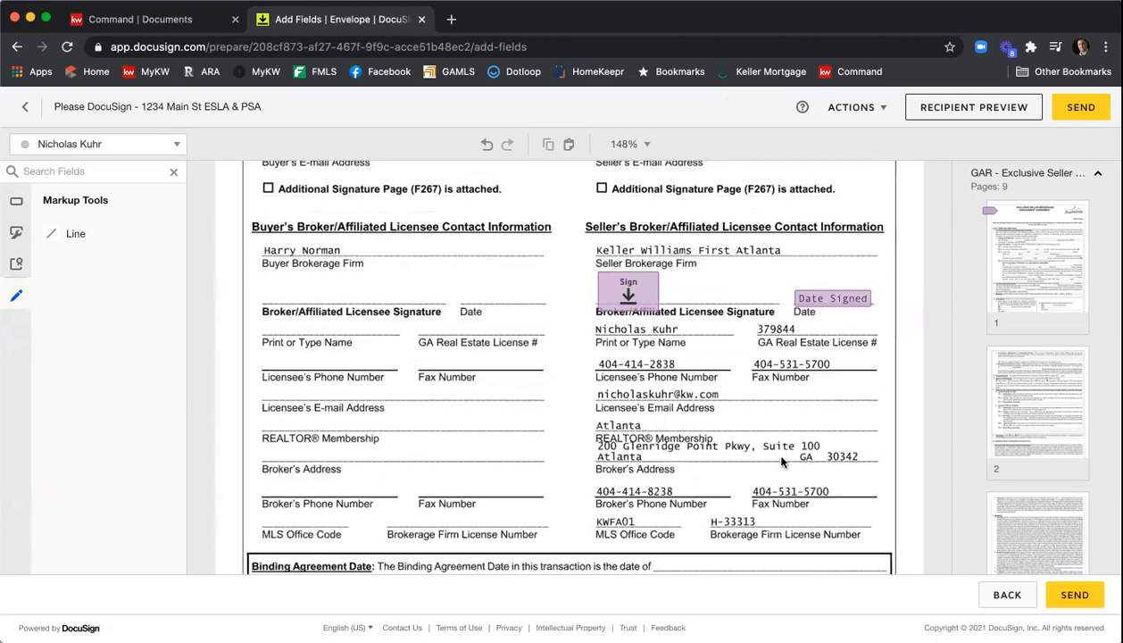
{"action": "scroll", "coordinate": [621, 396], "scroll_direction": "down", "scroll_amount": 4}
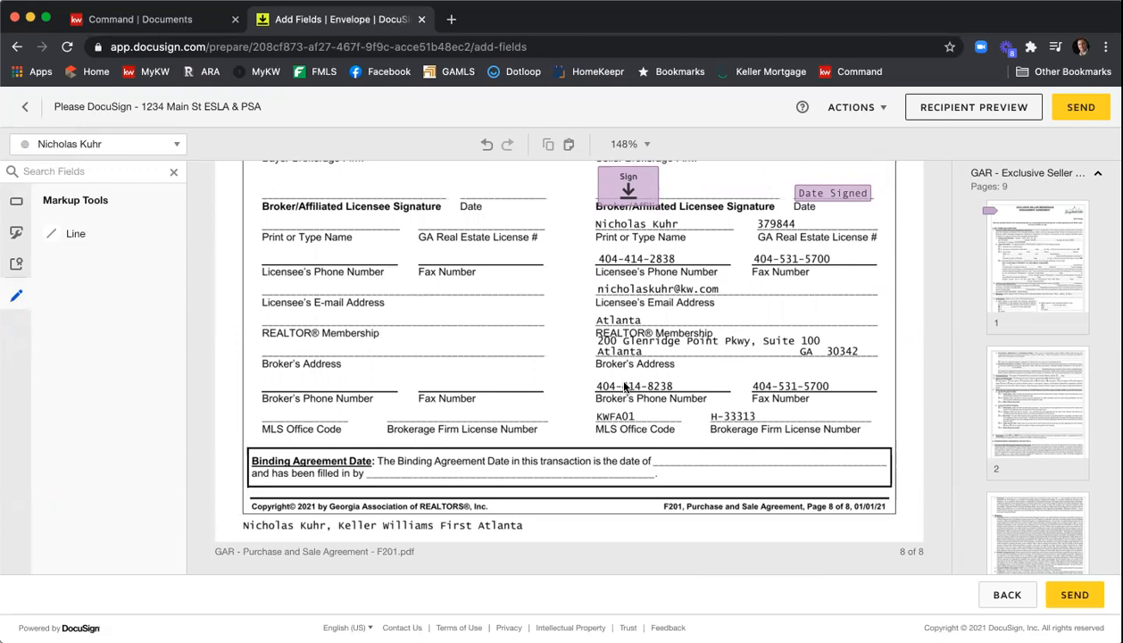
{"action": "left_click", "coordinate": [935, 108]}
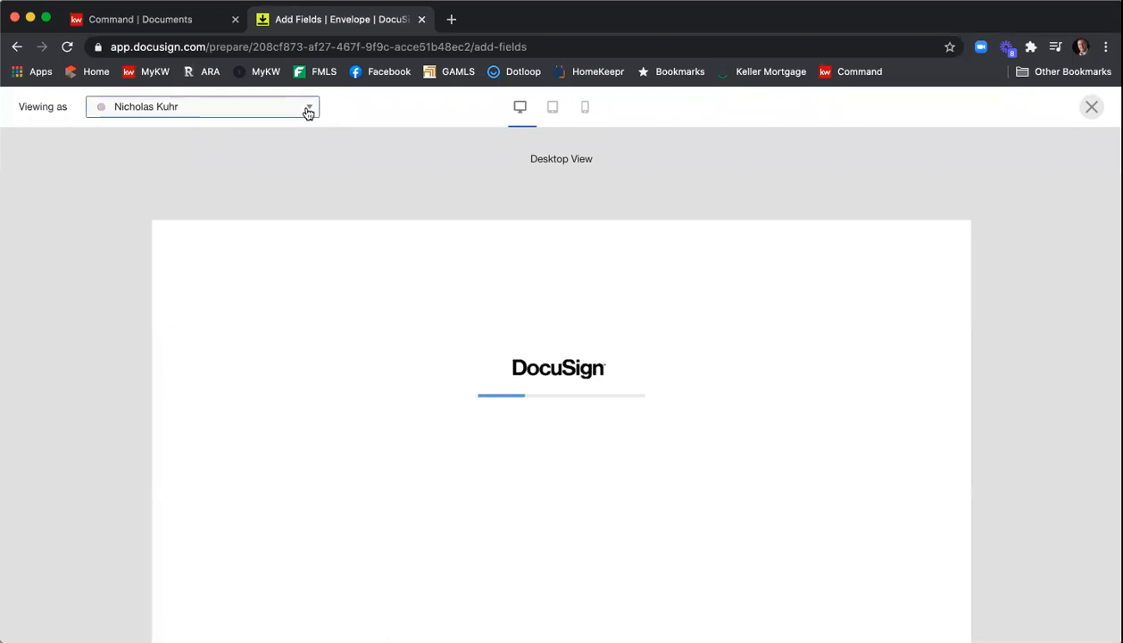
{"action": "left_click", "coordinate": [307, 110]}
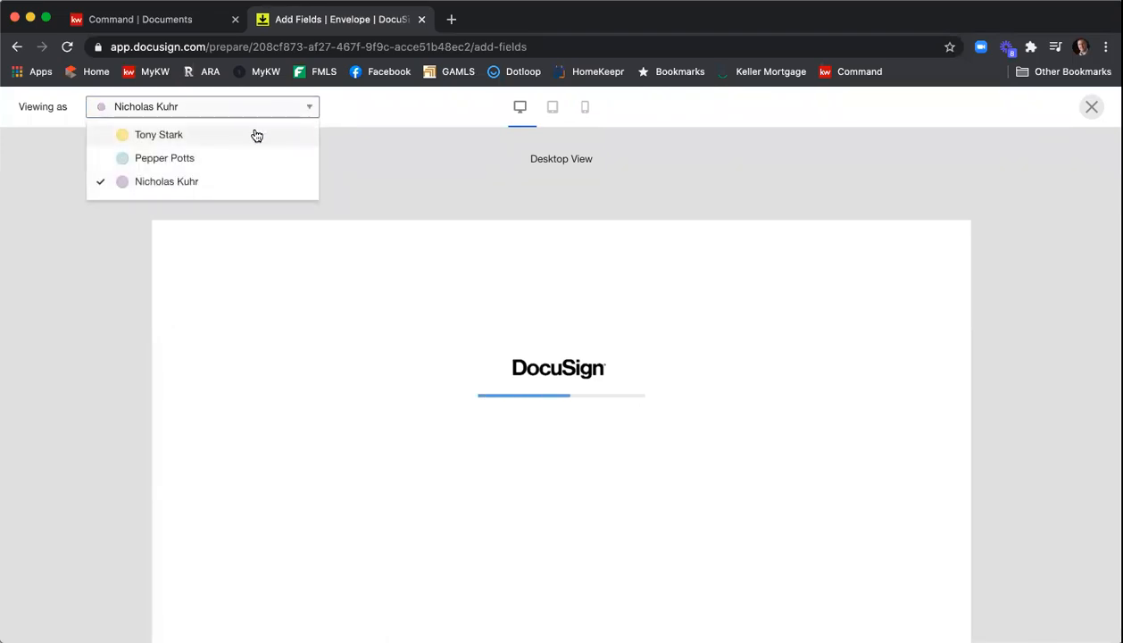
{"action": "left_click", "coordinate": [256, 134]}
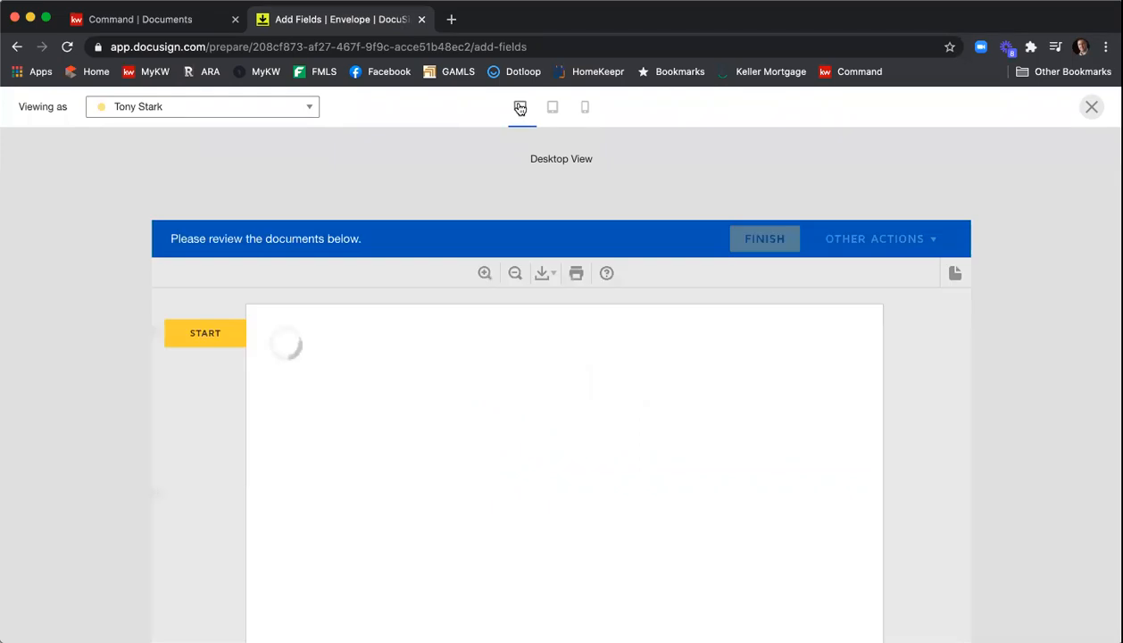
- Check the envelope in mobile view, dismiss the markup notice, then close the preview
{"action": "left_click", "coordinate": [583, 108]}
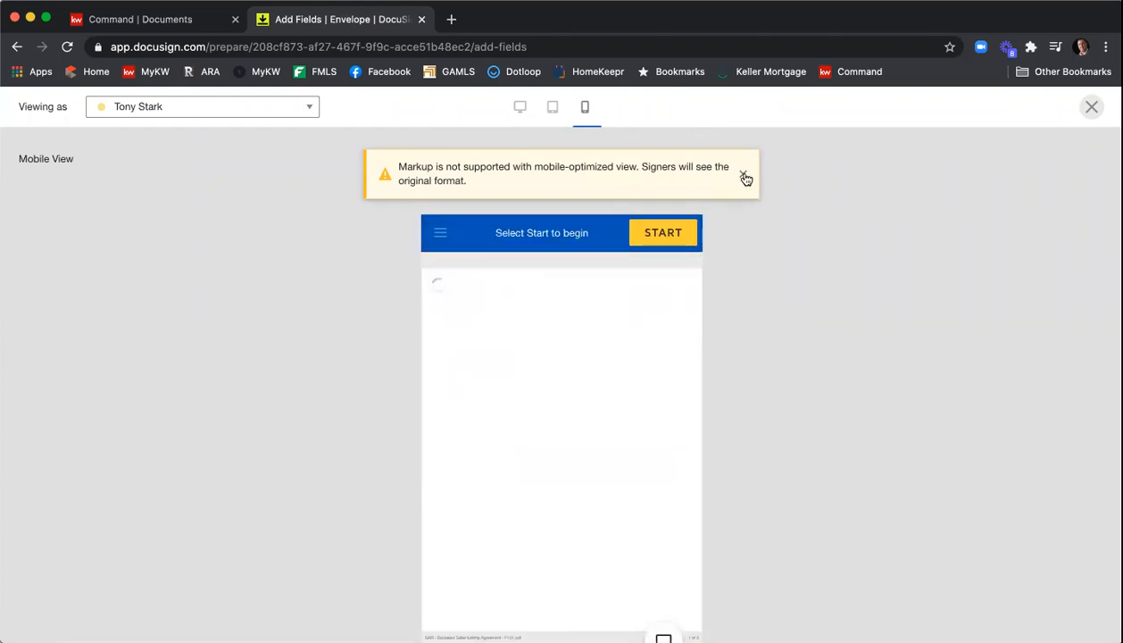
{"action": "left_click", "coordinate": [744, 176]}
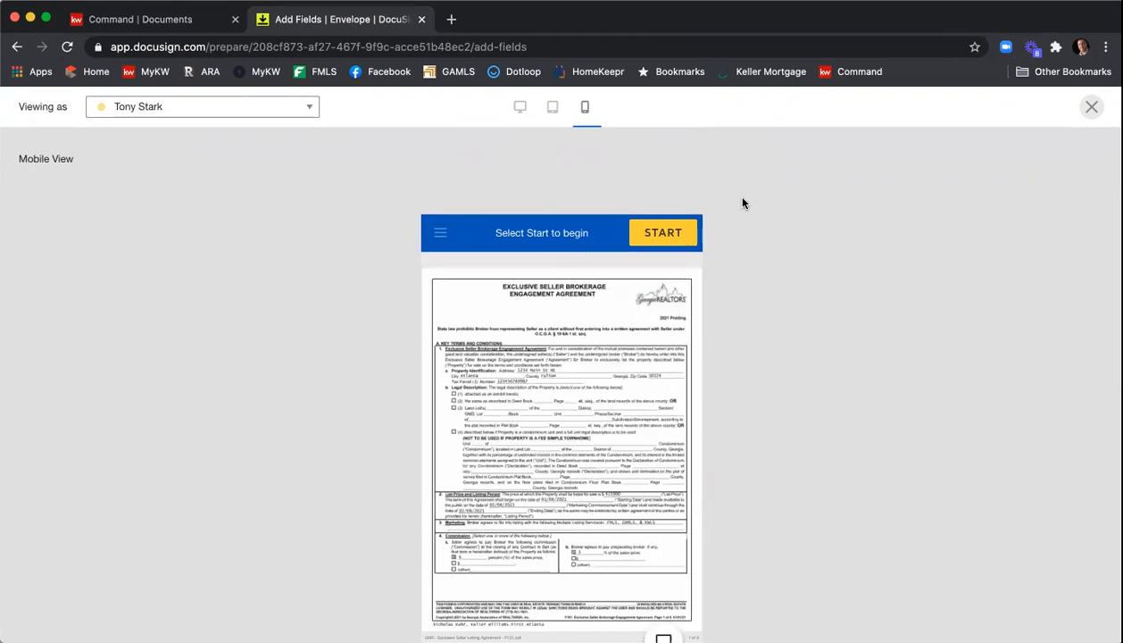
{"action": "scroll", "coordinate": [631, 283], "scroll_direction": "down", "scroll_amount": 10}
{"action": "scroll", "coordinate": [631, 283], "scroll_direction": "down", "scroll_amount": 10}
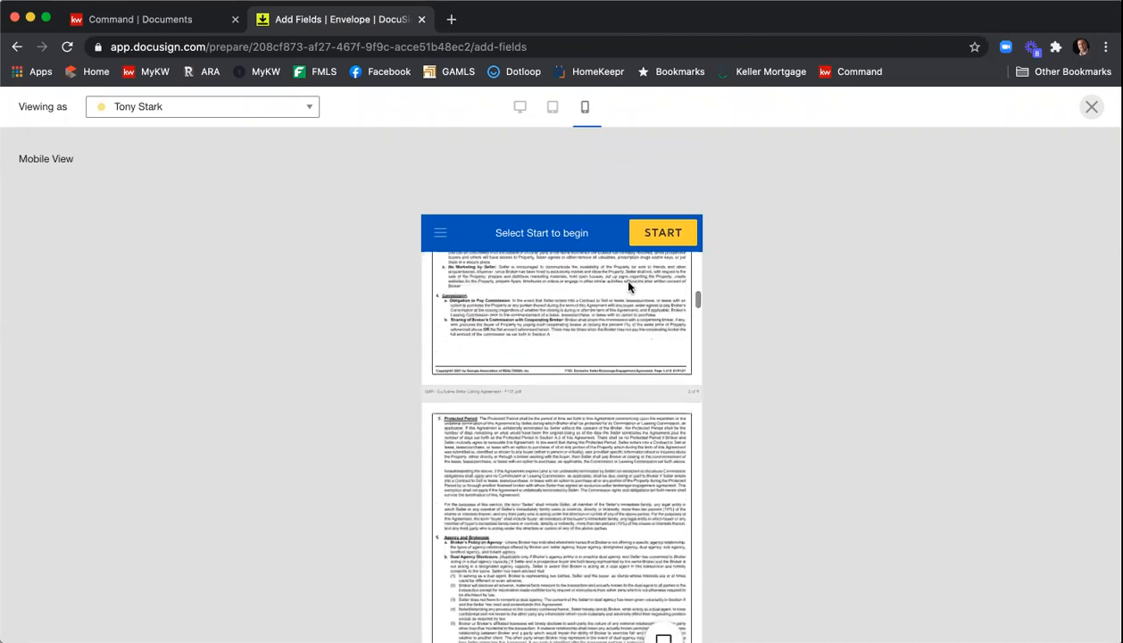
{"action": "scroll", "coordinate": [628, 285], "scroll_direction": "up", "scroll_amount": 10}
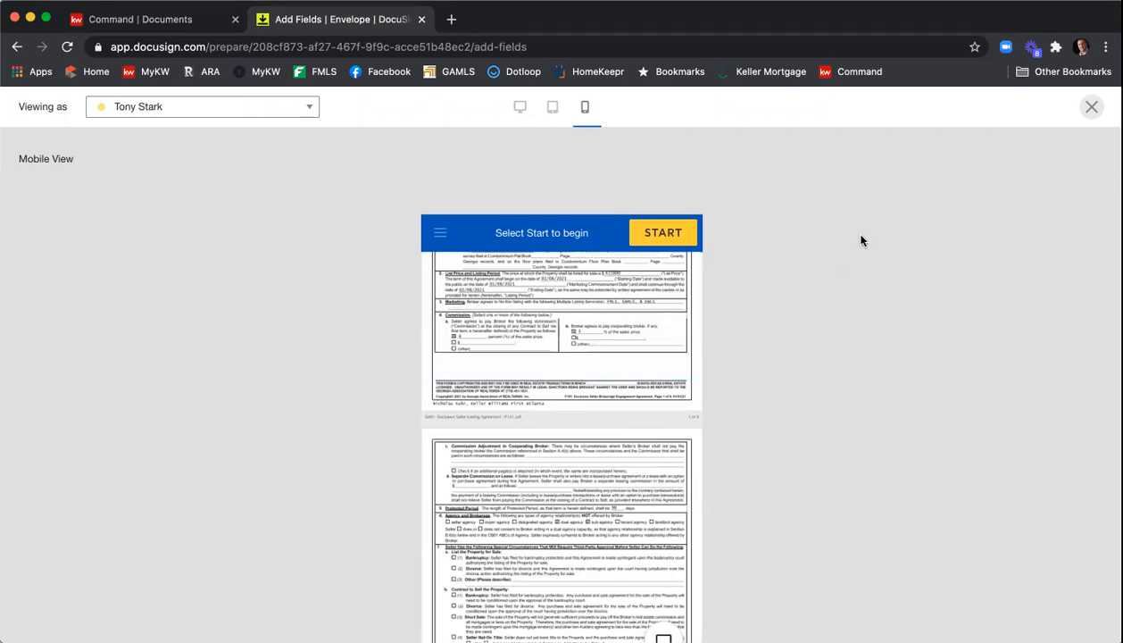
{"action": "left_click", "coordinate": [1090, 107]}
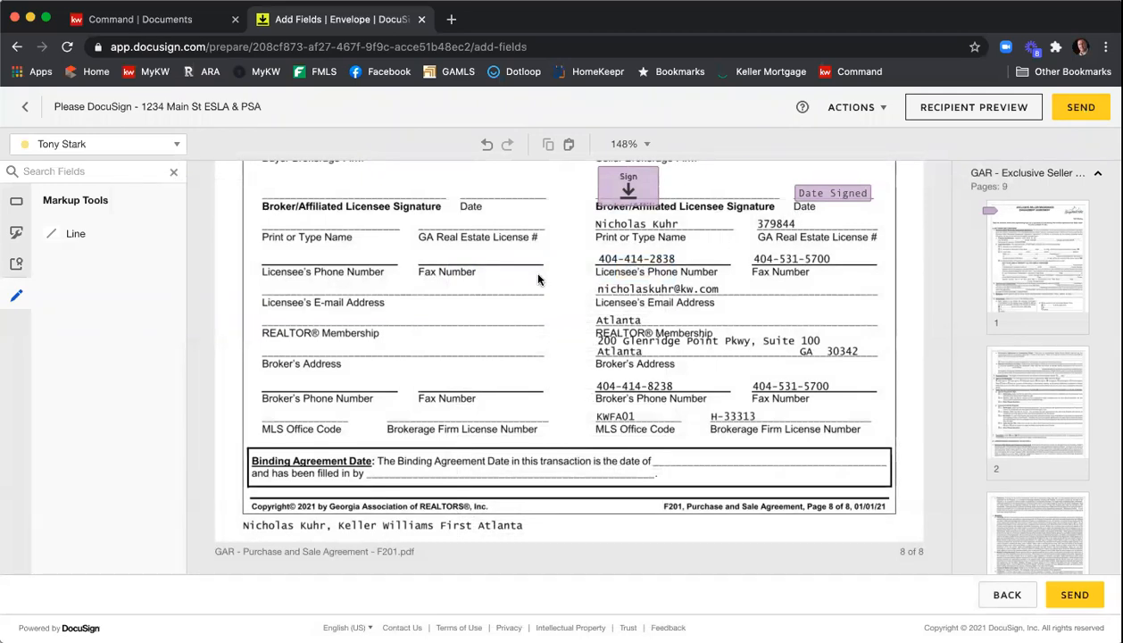
- Send the envelope
{"action": "left_click", "coordinate": [1091, 107]}
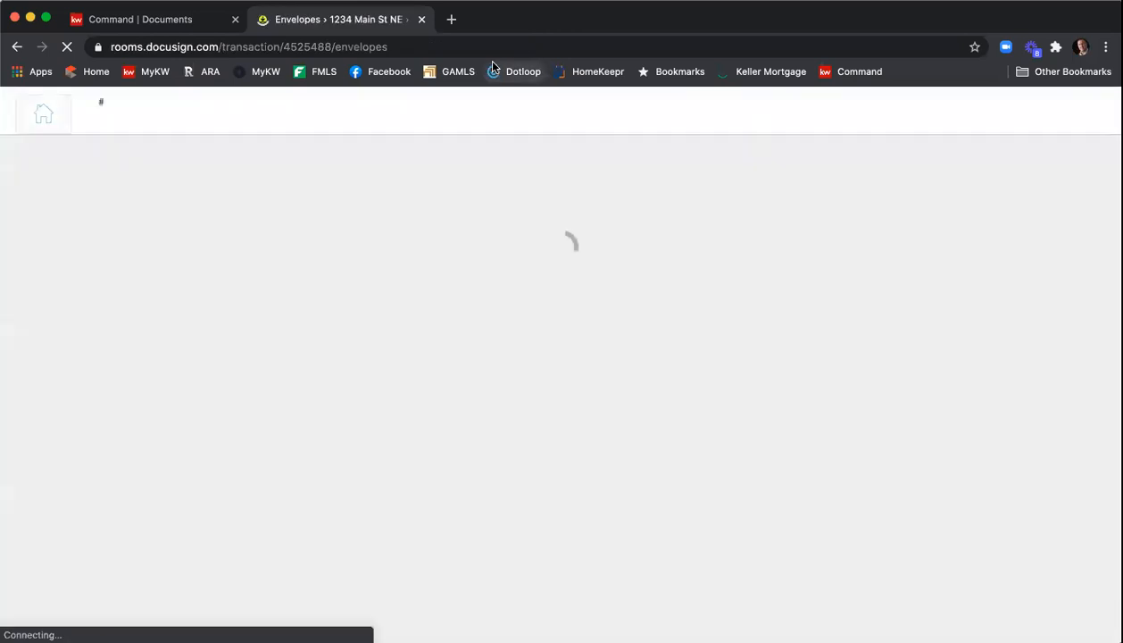
- Open Gmail in a new tab and switch to the KWFA Tech account
{"action": "left_click", "coordinate": [453, 19]}
{"action": "type", "text": "gma"}
{"action": "key", "text": "Return"}
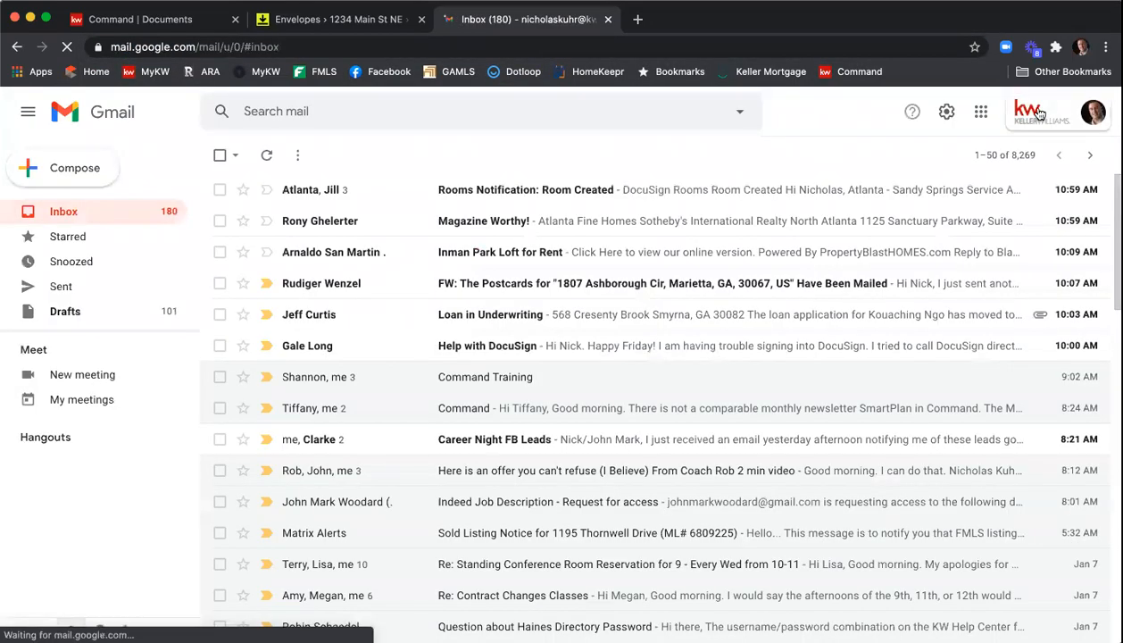
{"action": "left_click", "coordinate": [1092, 111]}
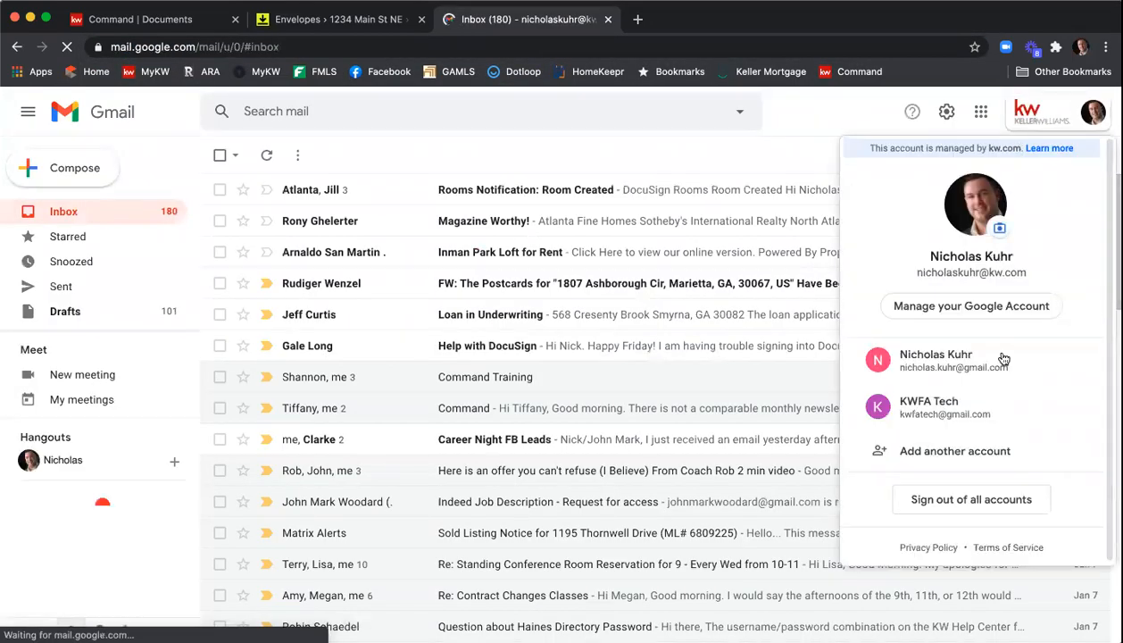
{"action": "left_click", "coordinate": [1010, 401]}
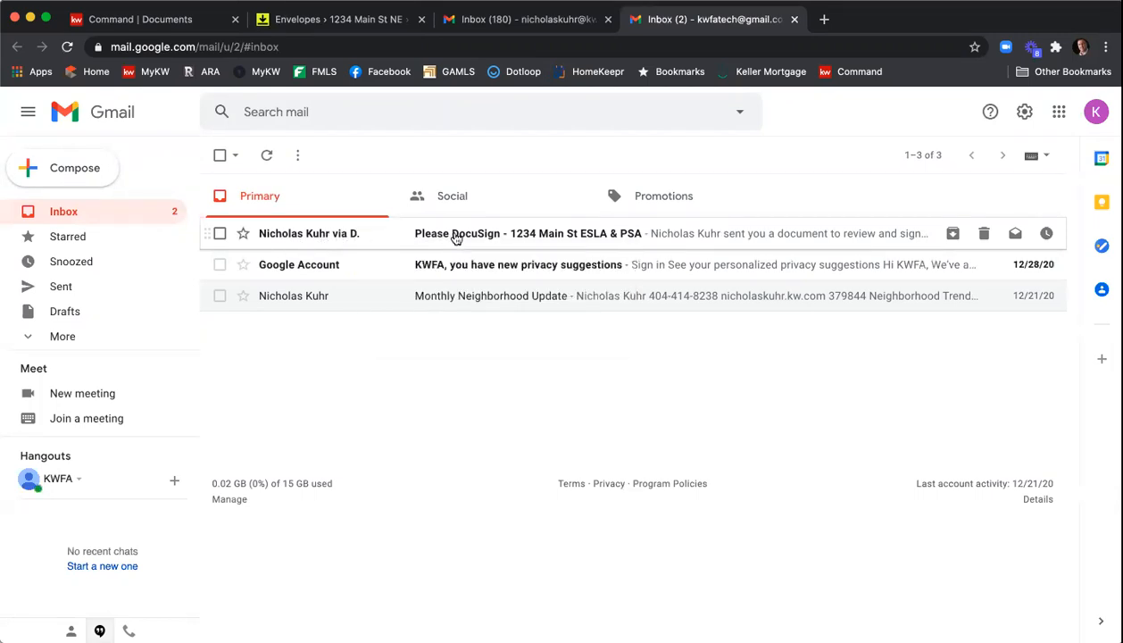
- Open the Please DocuSign - 1234 Main St ESLA & PSA email and launch the document review
{"action": "left_click", "coordinate": [564, 236]}
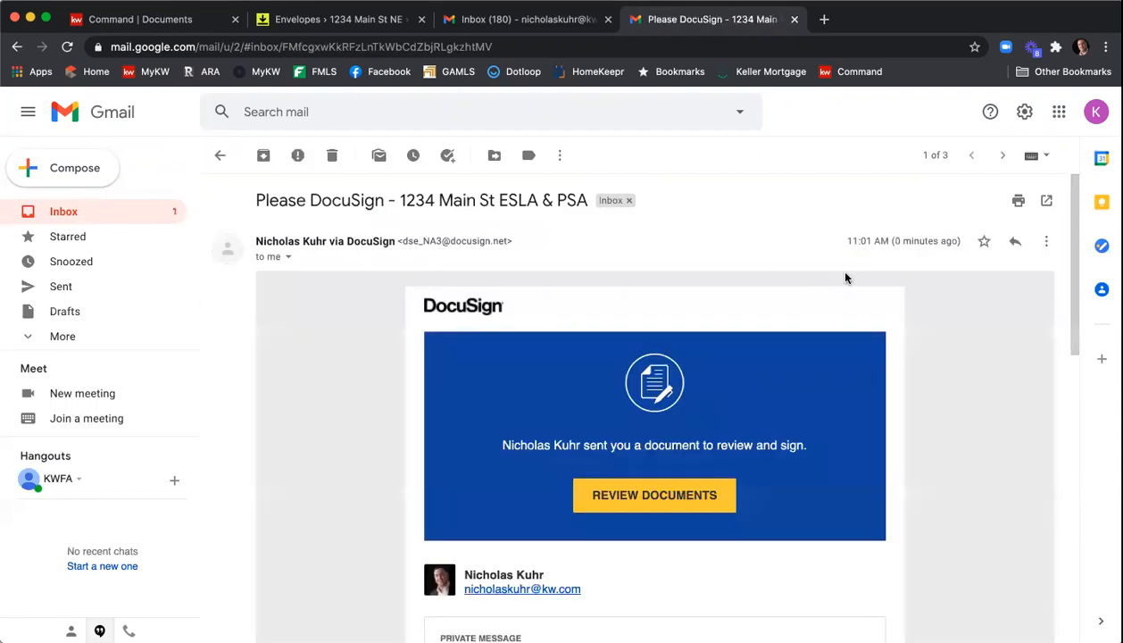
{"action": "scroll", "coordinate": [846, 278], "scroll_direction": "down", "scroll_amount": 3}
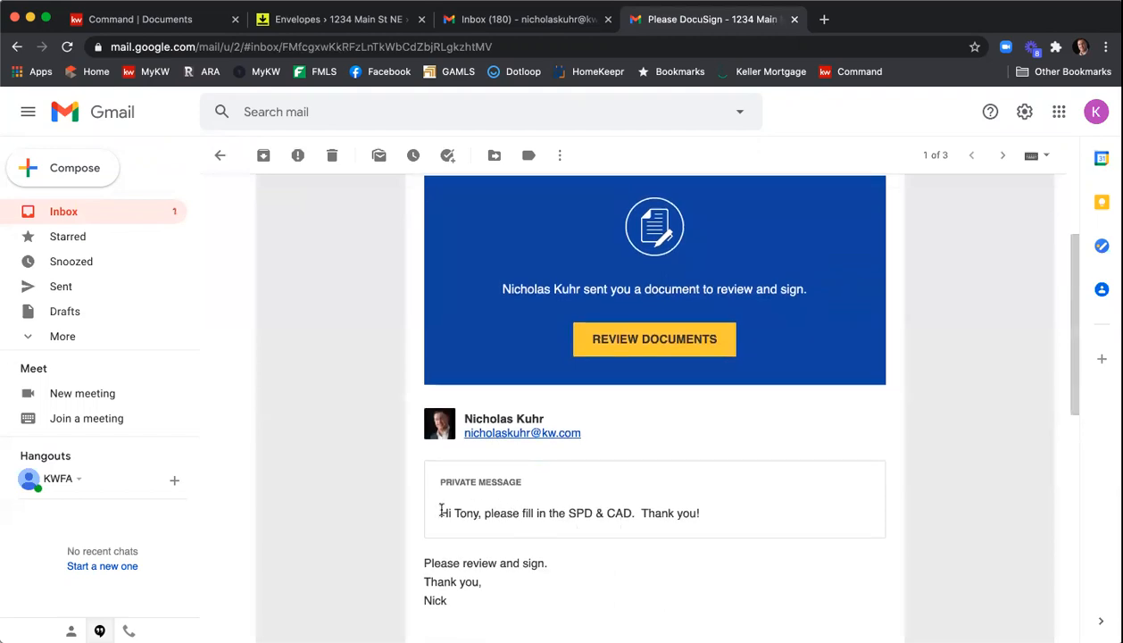
{"action": "scroll", "coordinate": [662, 530], "scroll_direction": "down", "scroll_amount": 1}
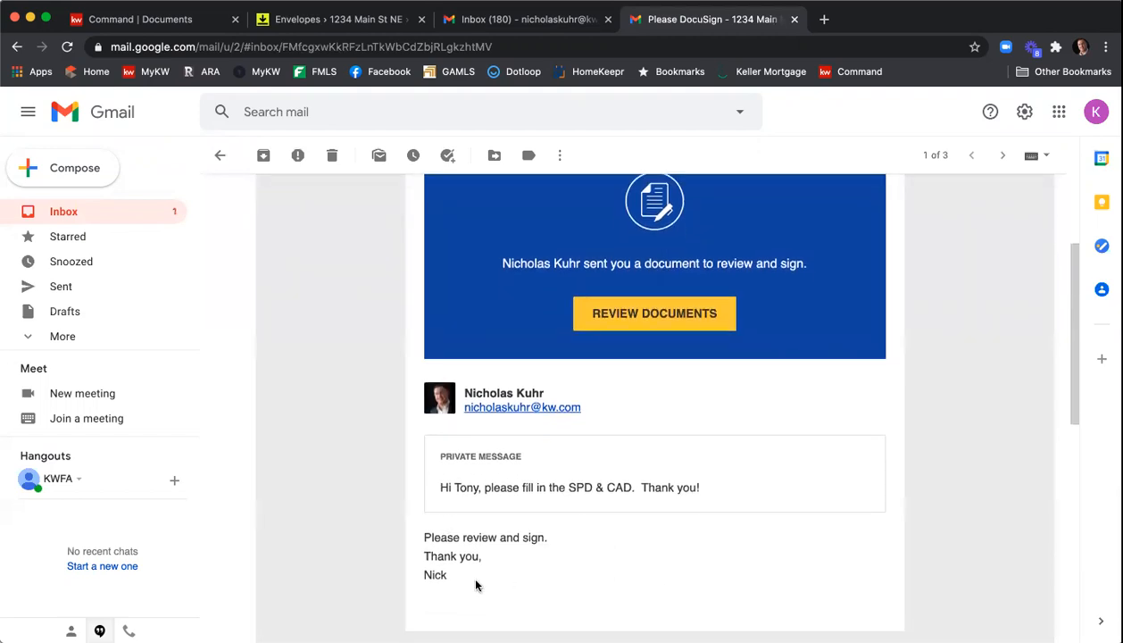
{"action": "left_click", "coordinate": [628, 314]}
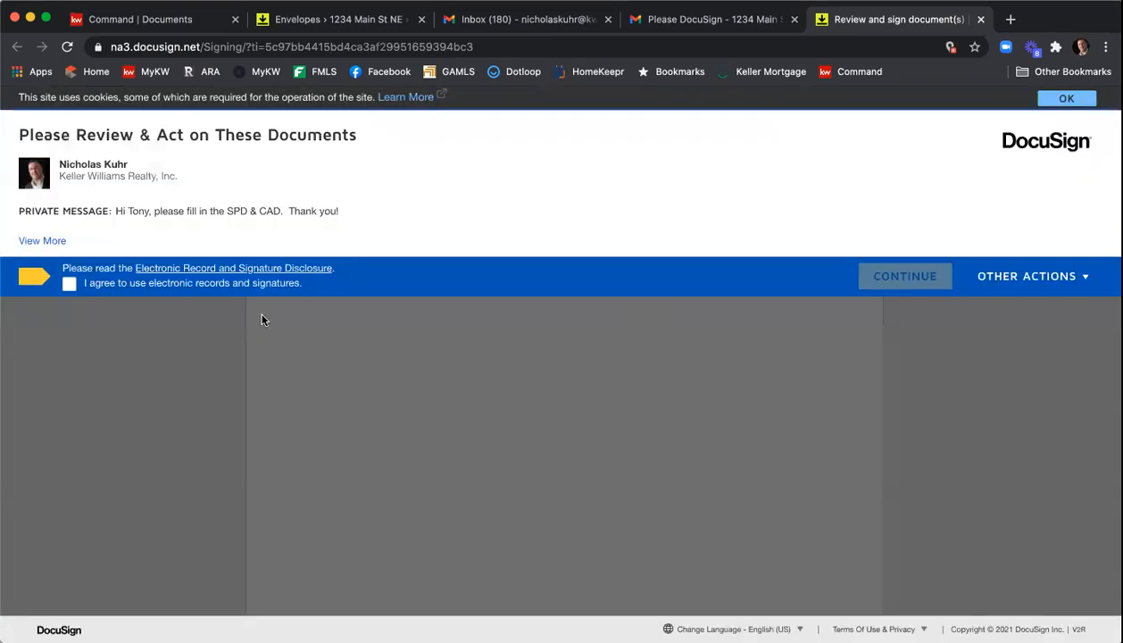
- Agree to use electronic records and signatures, continue, and start the signing
{"action": "left_click", "coordinate": [70, 285]}
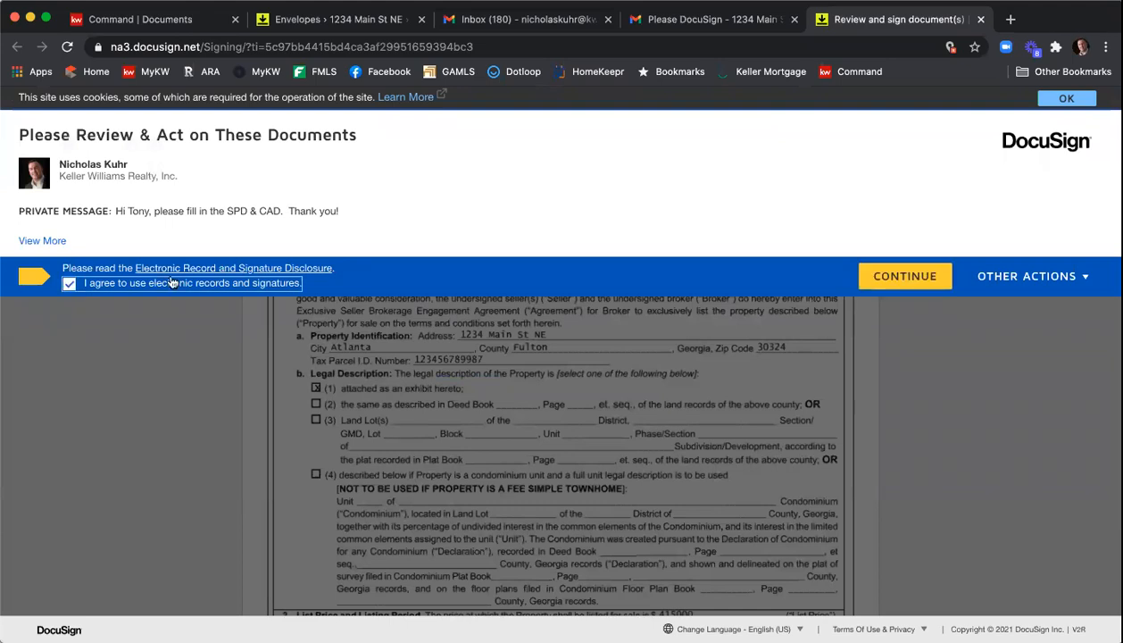
{"action": "left_click", "coordinate": [881, 270]}
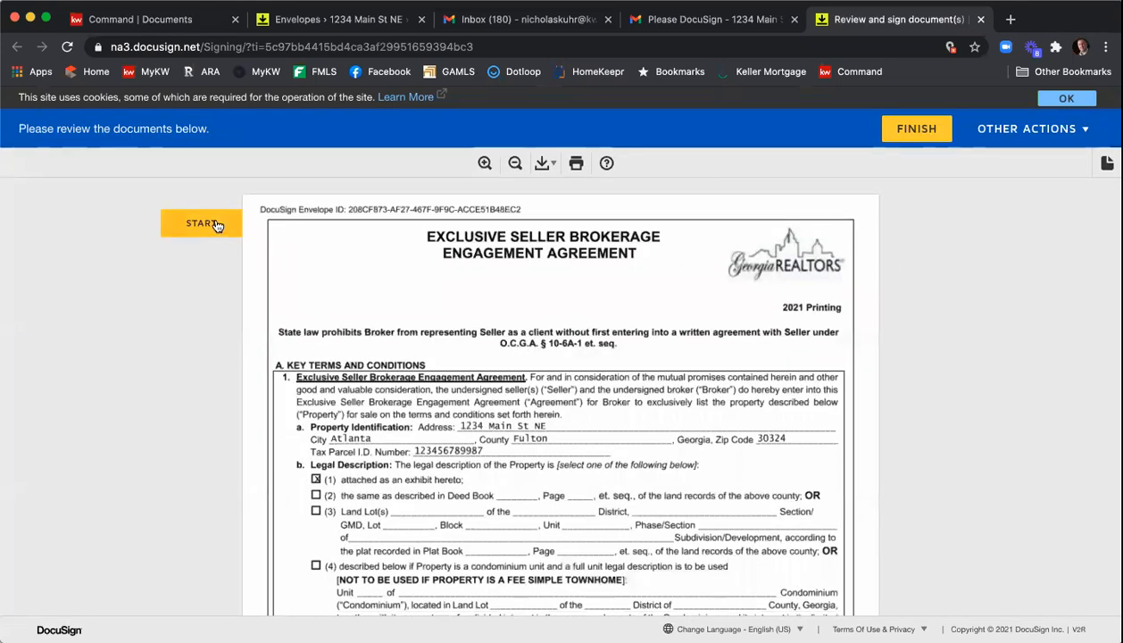
{"action": "left_click", "coordinate": [216, 225]}
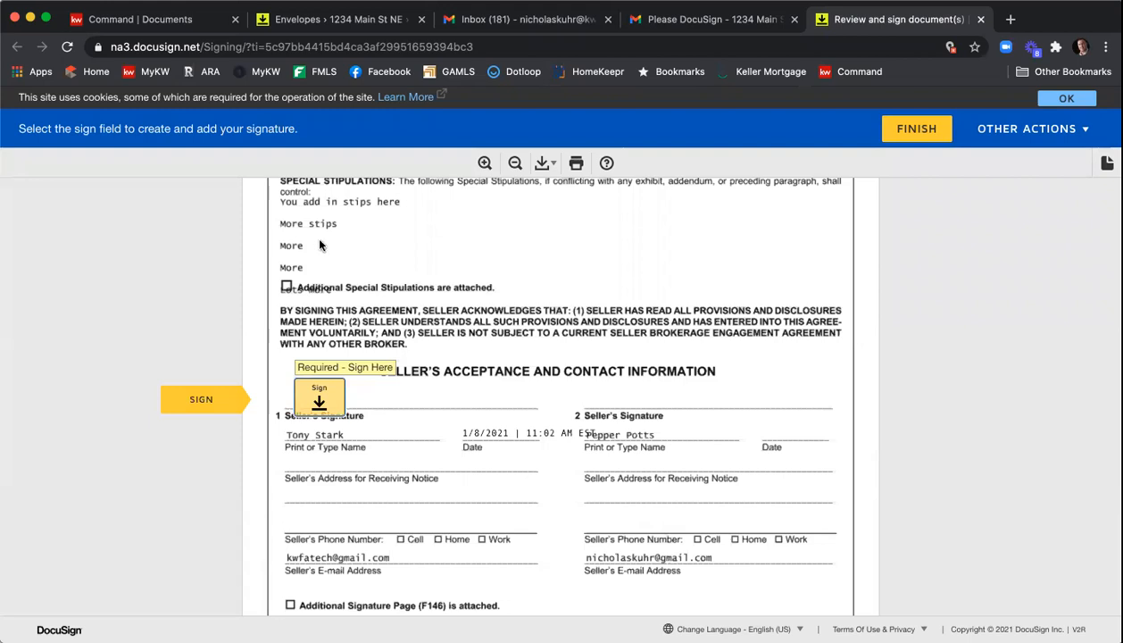
- Sign the seller's signature field by adopting the default signature style
{"action": "left_click", "coordinate": [306, 404]}
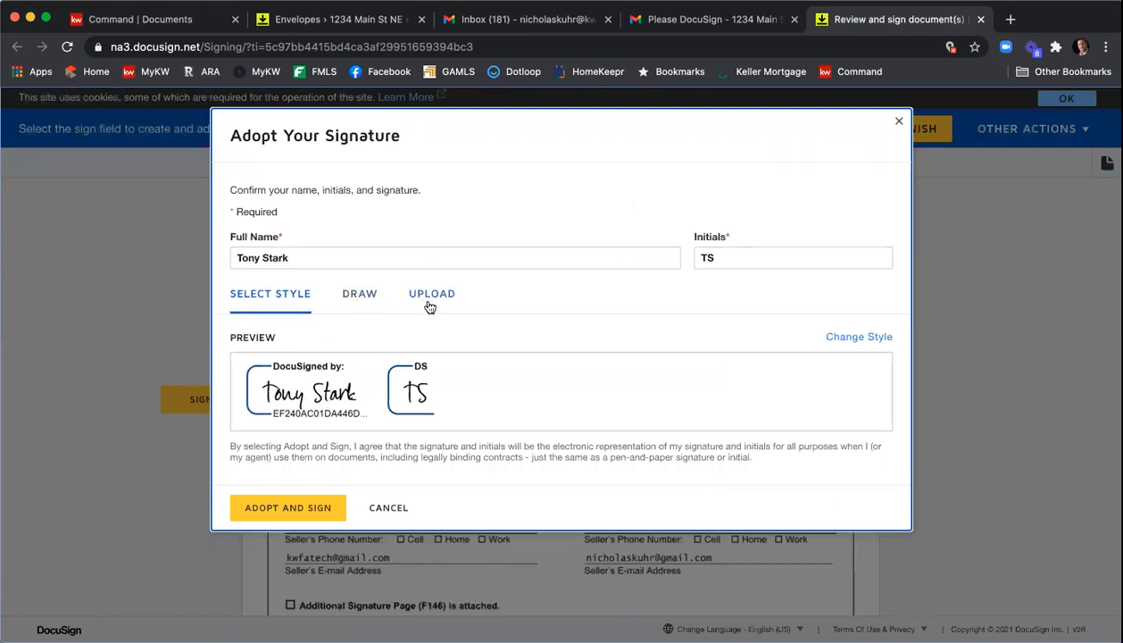
{"action": "left_click", "coordinate": [301, 508]}
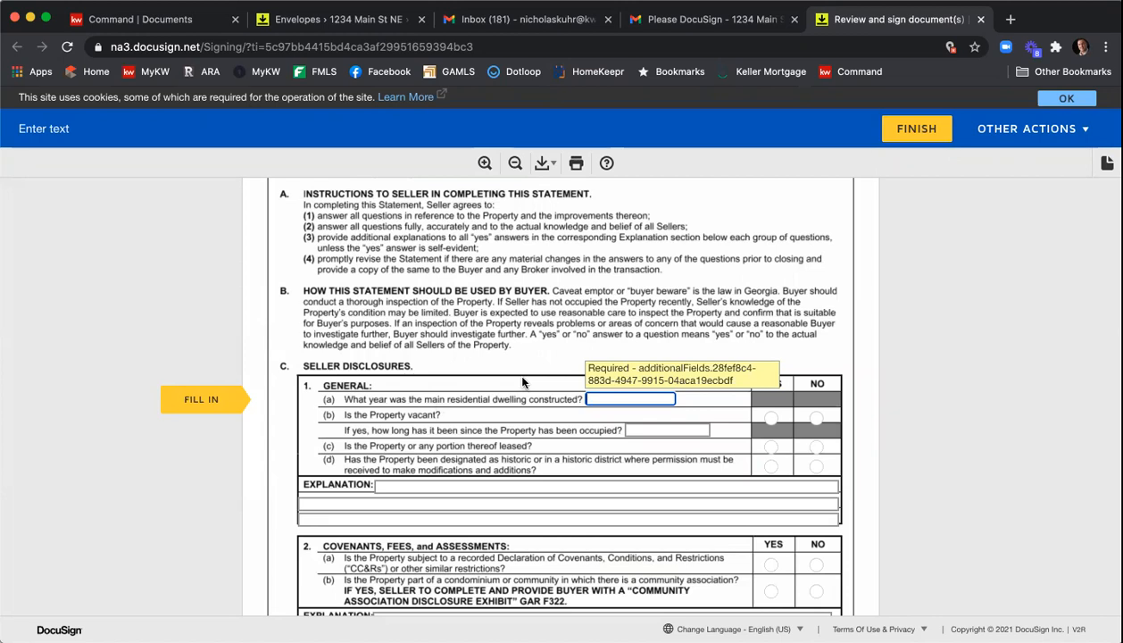
- Enter 2011 as the year the main dwelling was constructed in the Seller's Property Disclosure
{"action": "scroll", "coordinate": [523, 382], "scroll_direction": "up", "scroll_amount": 3}
{"action": "scroll", "coordinate": [523, 382], "scroll_direction": "up", "scroll_amount": 2}
{"action": "scroll", "coordinate": [523, 382], "scroll_direction": "down", "scroll_amount": 2}
{"action": "scroll", "coordinate": [493, 476], "scroll_direction": "down", "scroll_amount": 2}
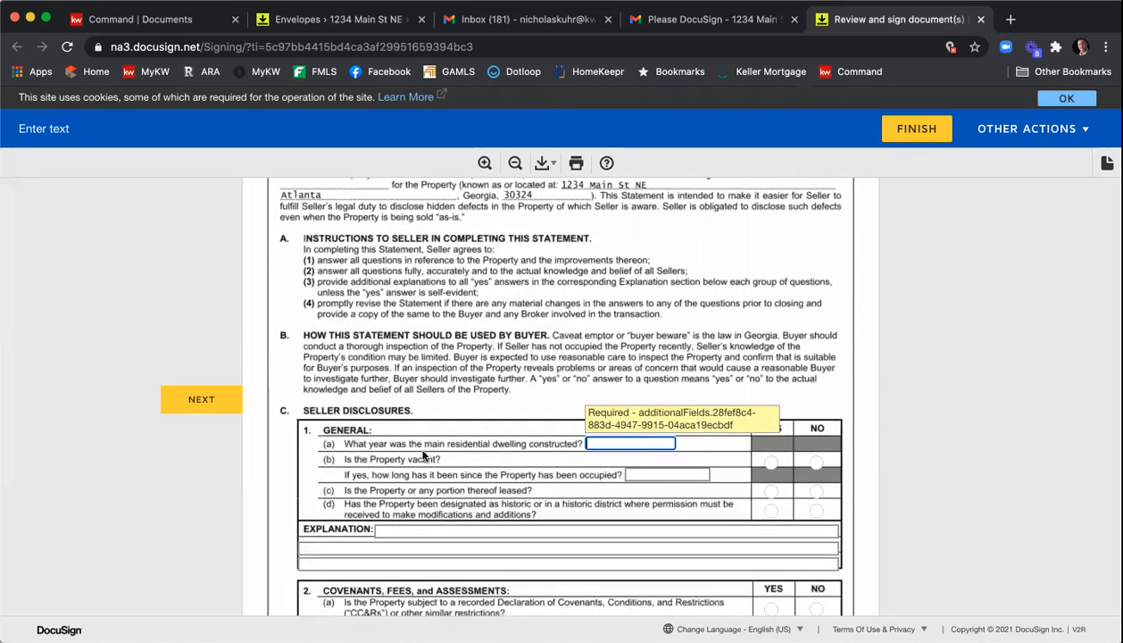
{"action": "type", "text": "2012"}
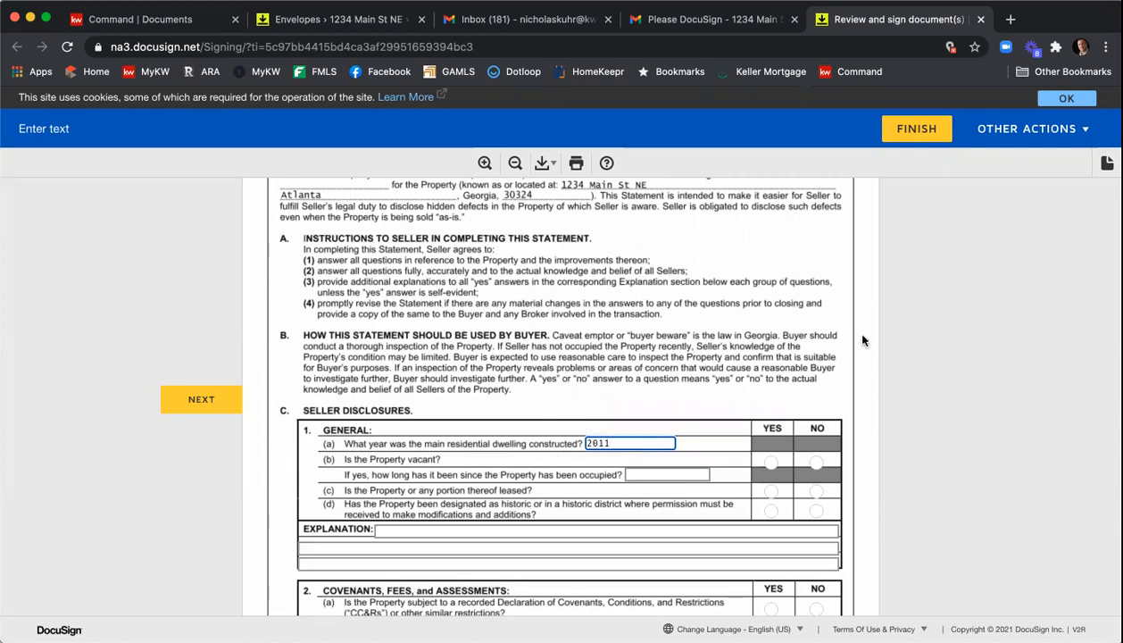
- Answer the General disclosure questions: Property vacant No, portion leased Yes, historic designation No
{"action": "scroll", "coordinate": [853, 339], "scroll_direction": "down", "scroll_amount": 2}
{"action": "left_click", "coordinate": [812, 421]}
{"action": "left_click", "coordinate": [773, 449]}
{"action": "left_click", "coordinate": [773, 466]}
{"action": "left_click", "coordinate": [825, 473]}
{"action": "left_click", "coordinate": [825, 473]}
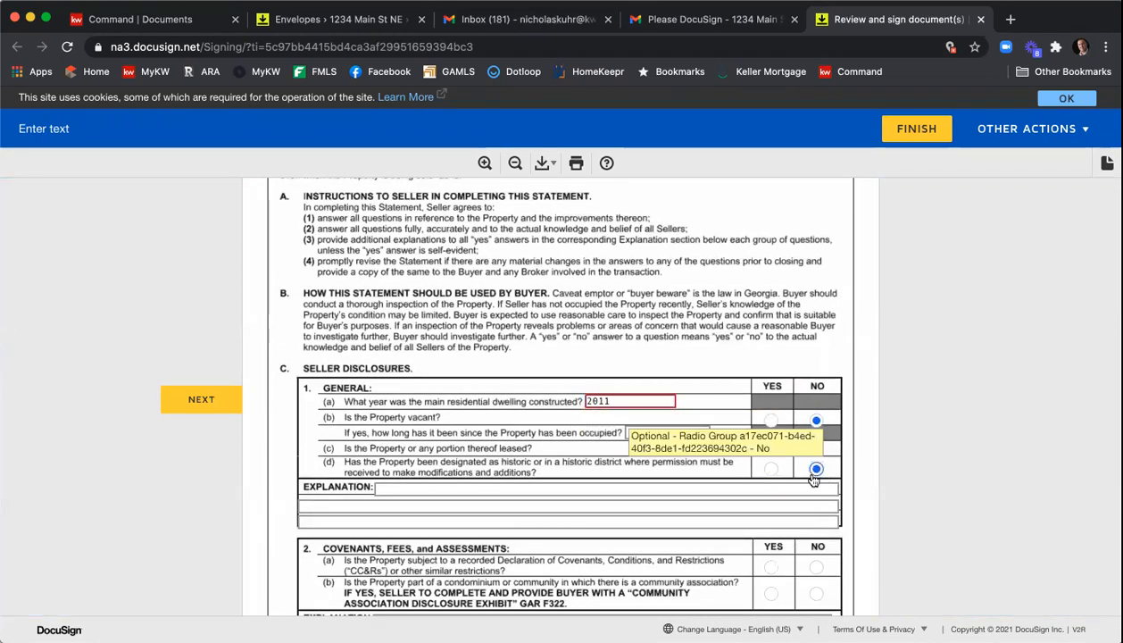
{"action": "left_click", "coordinate": [695, 501]}
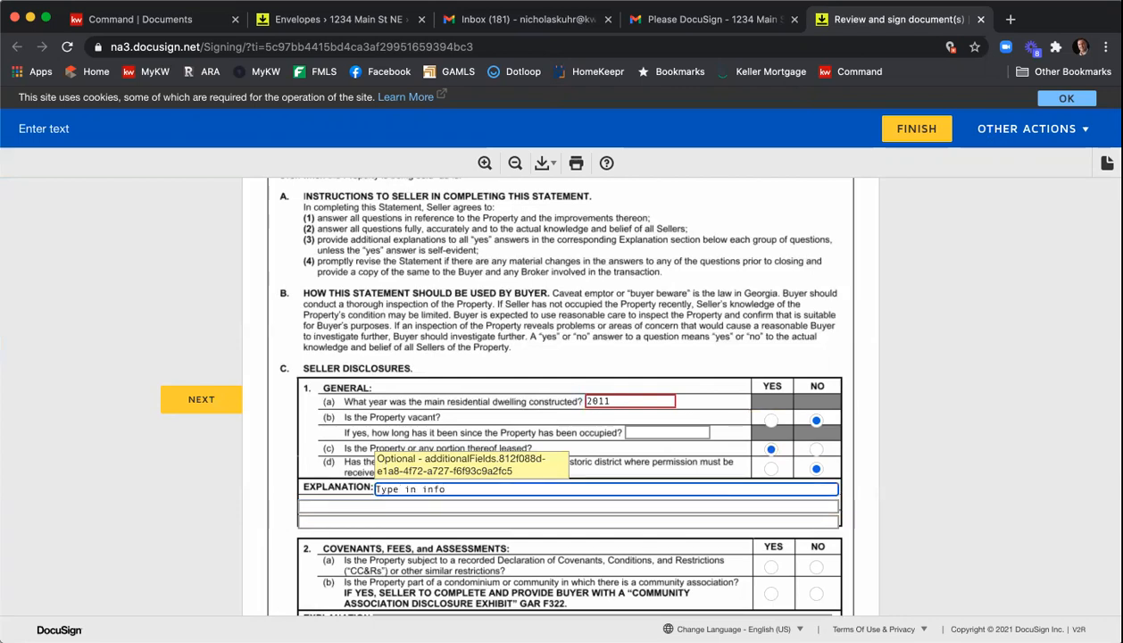
- Answer Covenants questions with recorded CC&Rs Yes and condominium No, and mark the lead-based paint question Yes
{"action": "scroll", "coordinate": [554, 393], "scroll_direction": "down", "scroll_amount": 3}
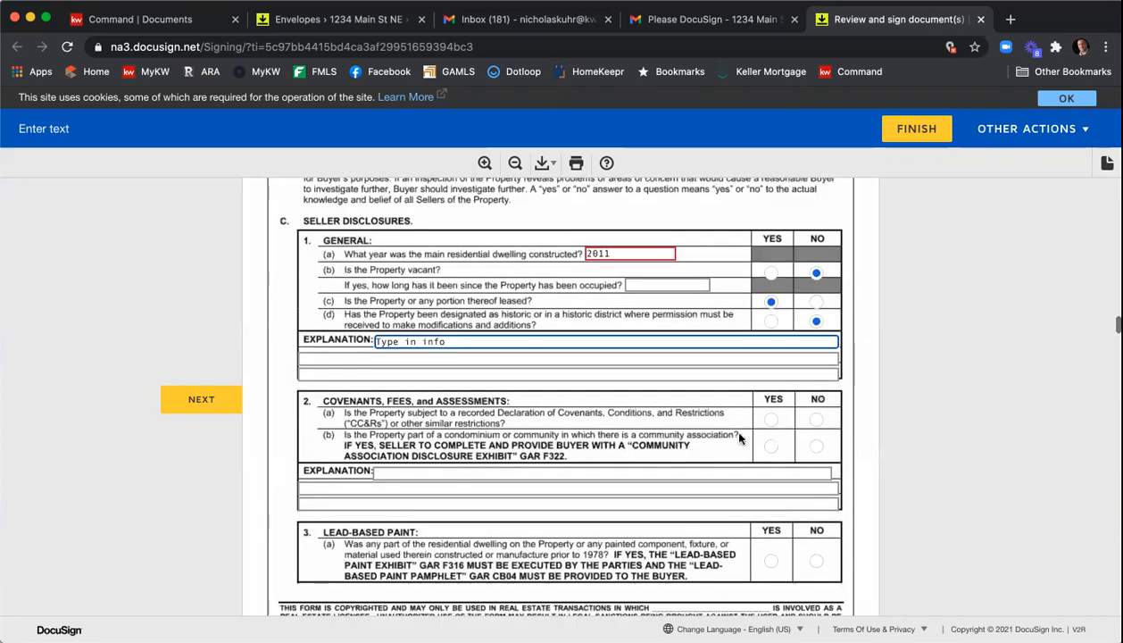
{"action": "left_click", "coordinate": [815, 445]}
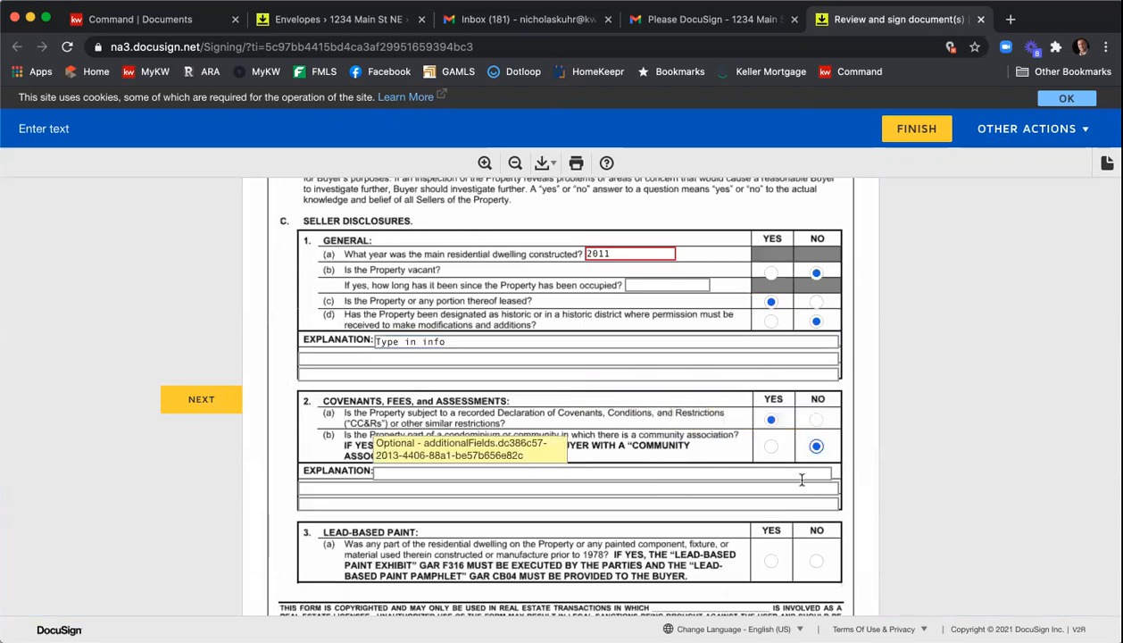
{"action": "left_click", "coordinate": [770, 560]}
- Answer the Structural Items, Additions and Alterations questions (b) through (h) with a mix of Yes and No
{"action": "scroll", "coordinate": [750, 500], "scroll_direction": "down", "scroll_amount": 5}
{"action": "scroll", "coordinate": [743, 475], "scroll_direction": "down", "scroll_amount": 3}
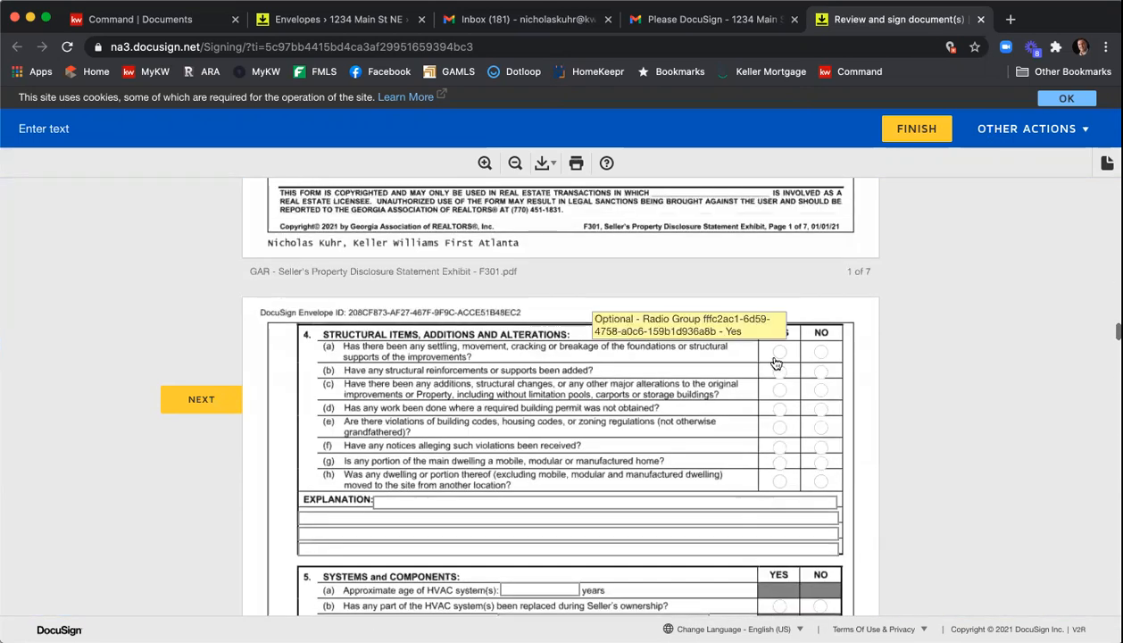
{"action": "left_click", "coordinate": [818, 370]}
{"action": "left_click", "coordinate": [779, 390]}
{"action": "left_click", "coordinate": [821, 409]}
{"action": "left_click", "coordinate": [820, 427]}
{"action": "left_click", "coordinate": [779, 447]}
{"action": "left_click", "coordinate": [779, 462]}
{"action": "left_click", "coordinate": [779, 480]}
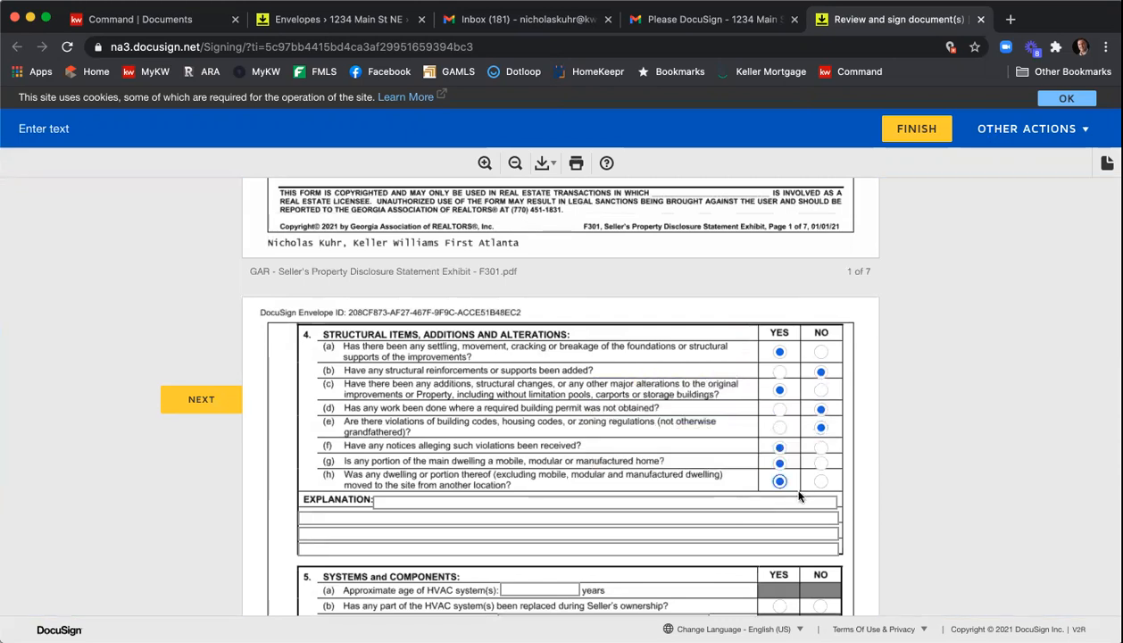
- Mark HVAC replaced during ownership No and answer the remaining Systems and Components questions Yes
{"action": "scroll", "coordinate": [787, 494], "scroll_direction": "down", "scroll_amount": 2}
{"action": "left_click", "coordinate": [820, 506]}
{"action": "scroll", "coordinate": [781, 428], "scroll_direction": "down", "scroll_amount": 2}
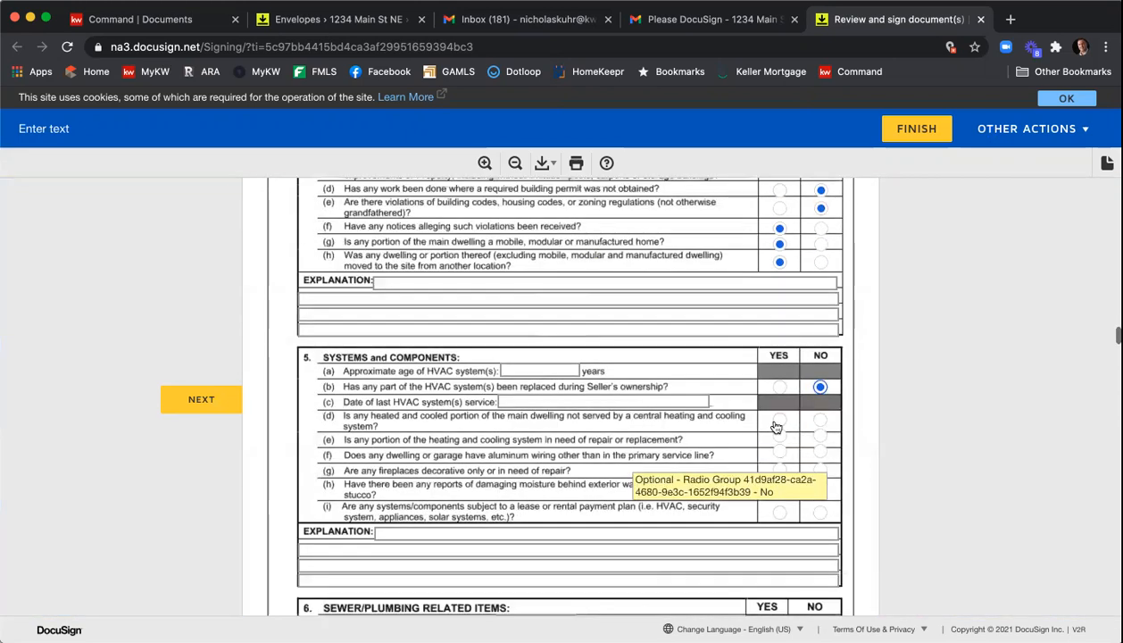
{"action": "left_click", "coordinate": [779, 439]}
{"action": "left_click", "coordinate": [779, 455]}
{"action": "left_click", "coordinate": [779, 471]}
{"action": "left_click", "coordinate": [779, 490]}
{"action": "left_click", "coordinate": [781, 533]}
{"action": "scroll", "coordinate": [706, 361], "scroll_direction": "up", "scroll_amount": 15}
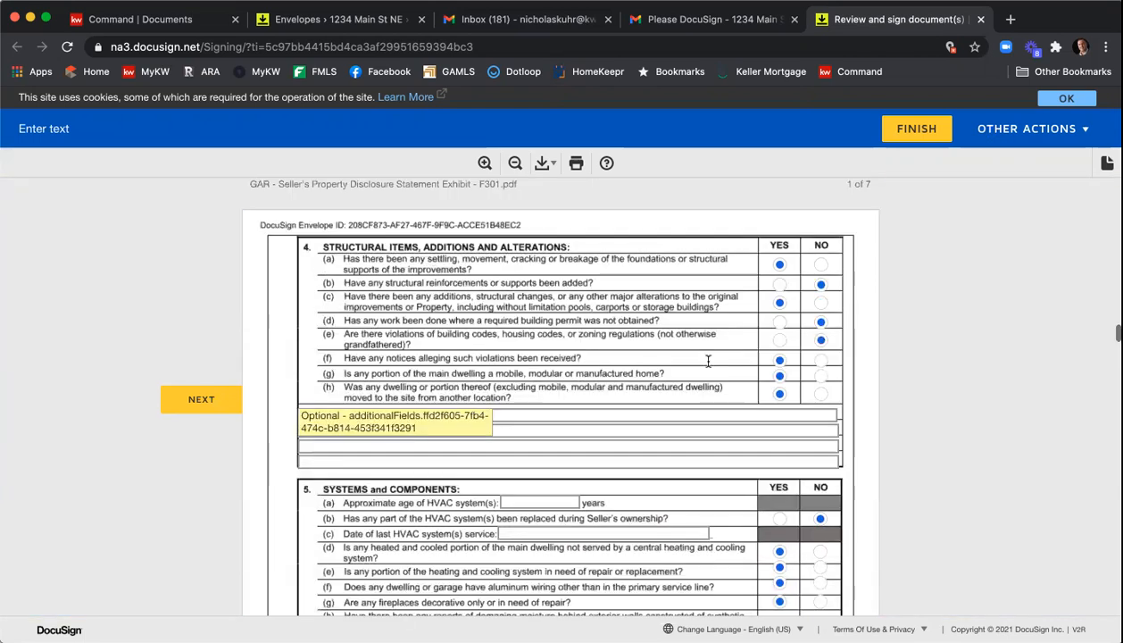
- Check Clothes Dryer, Garbage Disposal and Surface Cook Top in the Fixtures Checklist appliances
{"action": "scroll", "coordinate": [706, 364], "scroll_direction": "down", "scroll_amount": 1}
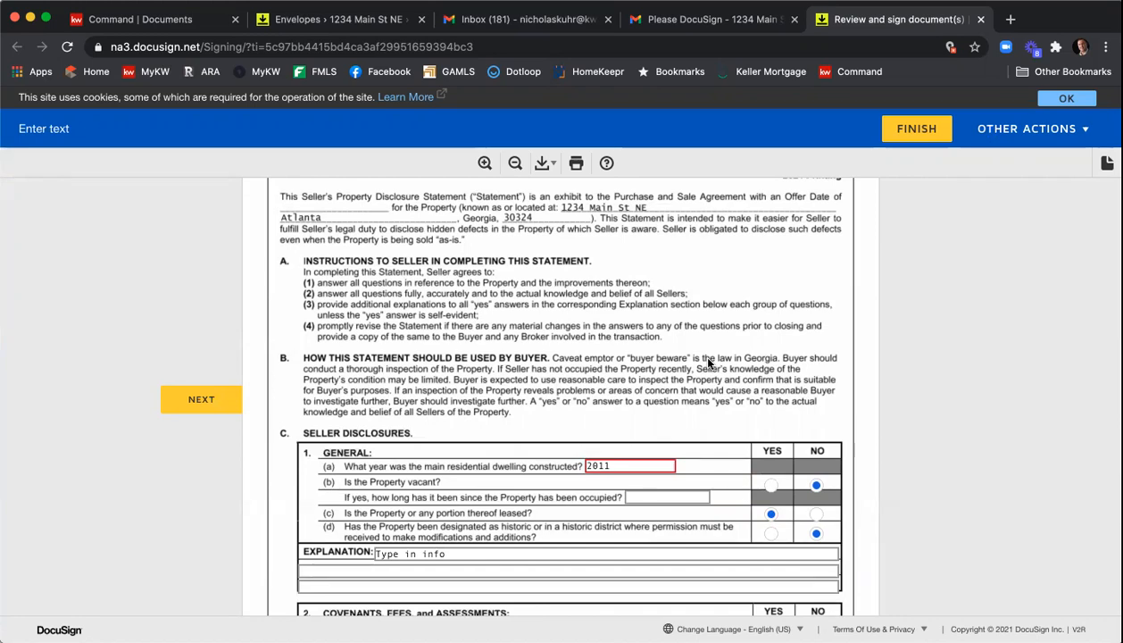
{"action": "scroll", "coordinate": [710, 362], "scroll_direction": "down", "scroll_amount": 2}
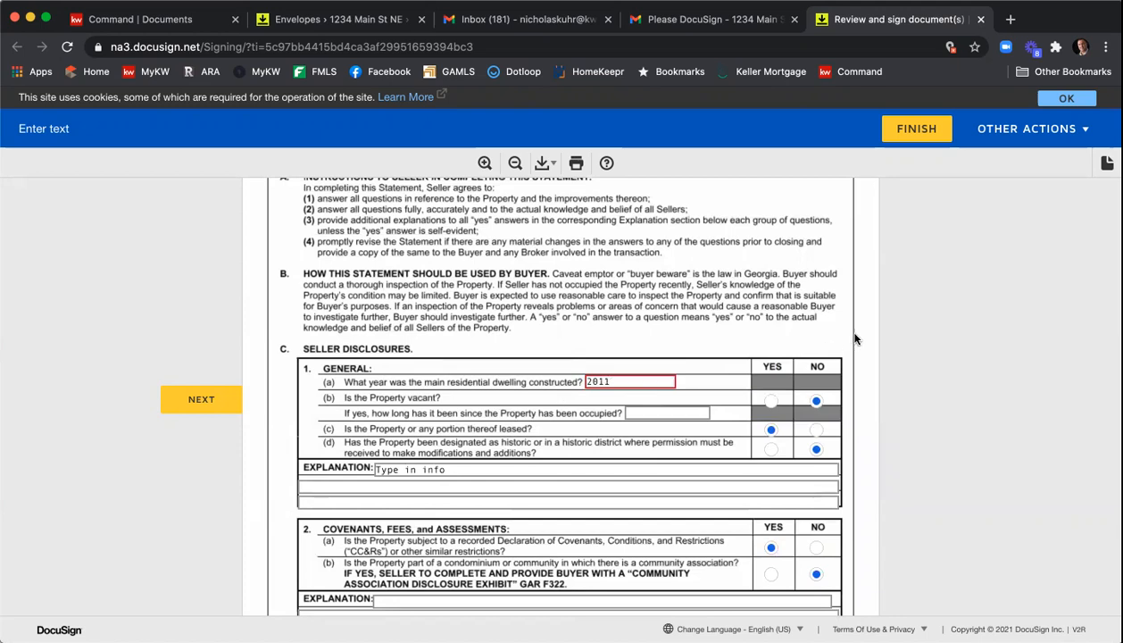
{"action": "scroll", "coordinate": [895, 328], "scroll_direction": "down", "scroll_amount": 10}
{"action": "scroll", "coordinate": [912, 342], "scroll_direction": "down", "scroll_amount": 10}
{"action": "scroll", "coordinate": [911, 342], "scroll_direction": "down", "scroll_amount": 10}
{"action": "scroll", "coordinate": [911, 342], "scroll_direction": "down", "scroll_amount": 10}
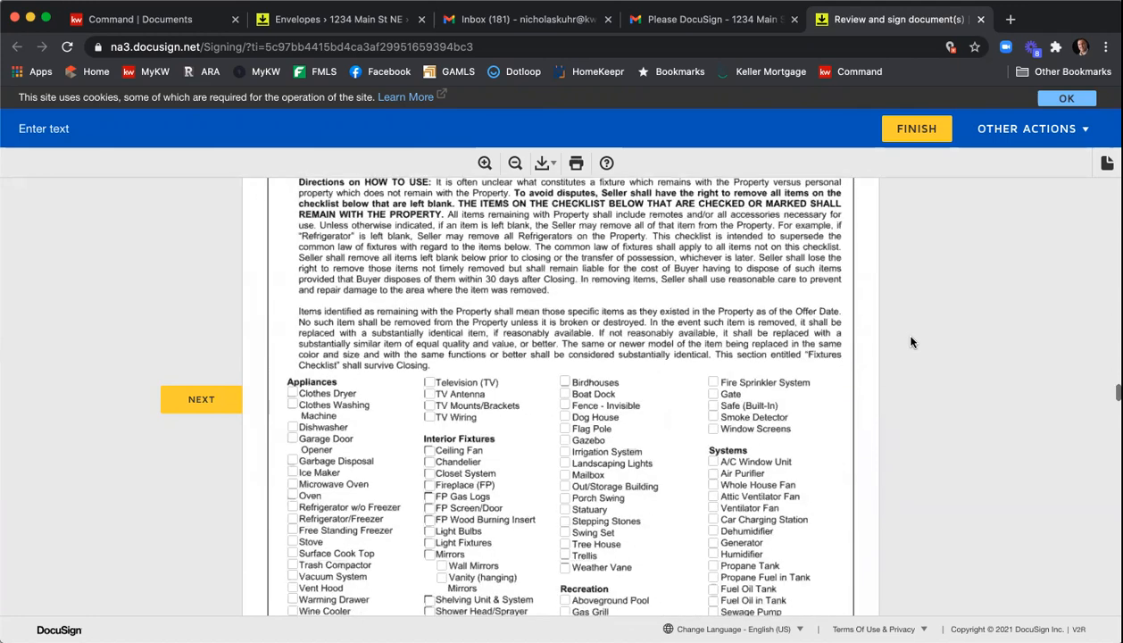
{"action": "scroll", "coordinate": [911, 342], "scroll_direction": "down", "scroll_amount": 2}
{"action": "left_click", "coordinate": [291, 310]}
{"action": "left_click", "coordinate": [292, 378]}
{"action": "left_click", "coordinate": [292, 471]}
{"action": "scroll", "coordinate": [299, 473], "scroll_direction": "down", "scroll_amount": 3}
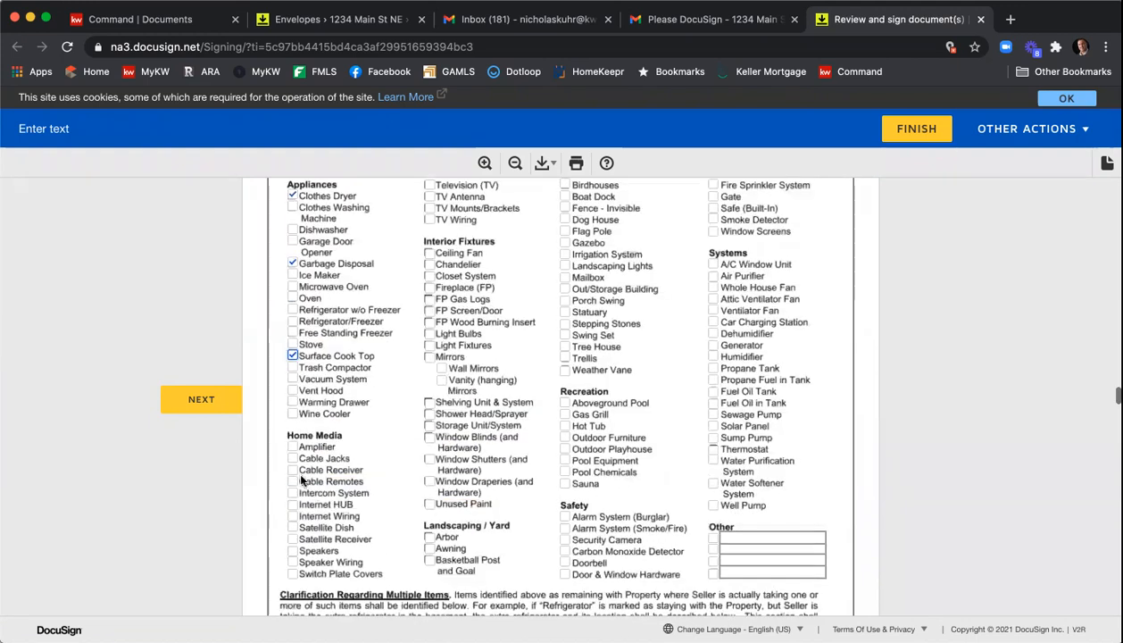
- Check Satellite Receiver, Chandelier, FP Gas Logs, FP Wood Burning Insert, Storage Unit/System, Out/Storage Building, Fence - Invisible, Boat Dock, Whole House Fan, Ventilator Fan and Dehumidifier
{"action": "left_click", "coordinate": [292, 538]}
{"action": "left_click", "coordinate": [429, 265]}
{"action": "left_click", "coordinate": [429, 299]}
{"action": "left_click", "coordinate": [429, 322]}
{"action": "left_click", "coordinate": [430, 424]}
{"action": "left_click", "coordinate": [564, 289]}
{"action": "left_click", "coordinate": [564, 208]}
{"action": "left_click", "coordinate": [564, 197]}
{"action": "left_click", "coordinate": [713, 287]}
{"action": "left_click", "coordinate": [712, 309]}
{"action": "left_click", "coordinate": [712, 333]}
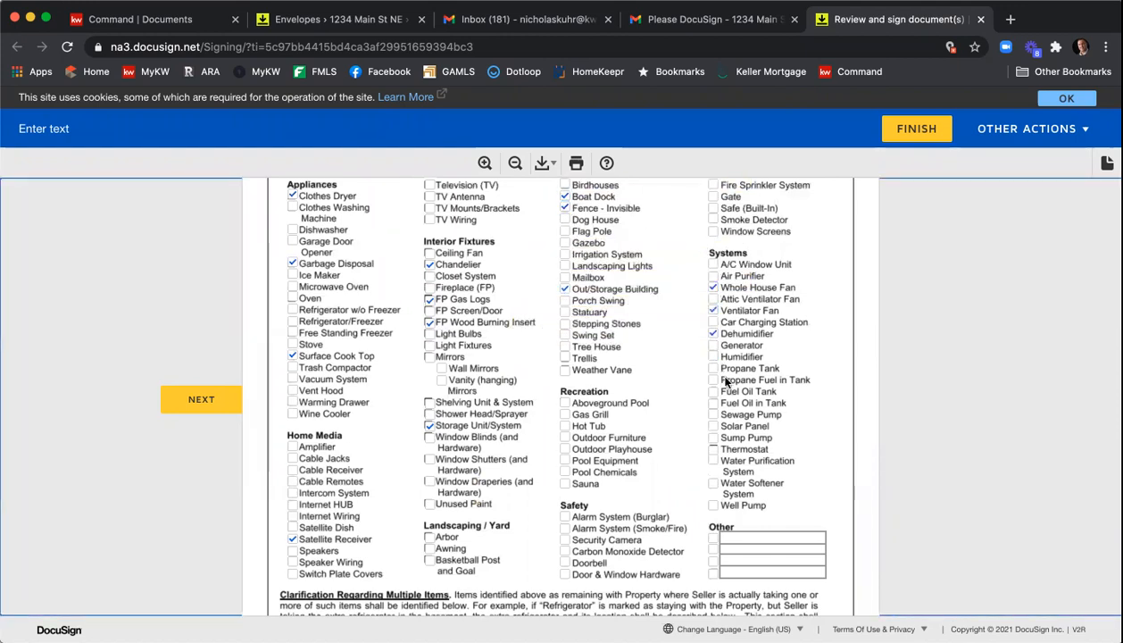
- Sign the seller's signature field in the Seller's Representation section of the disclosure statement
{"action": "scroll", "coordinate": [859, 321], "scroll_direction": "down", "scroll_amount": 5}
{"action": "scroll", "coordinate": [906, 320], "scroll_direction": "down", "scroll_amount": 3}
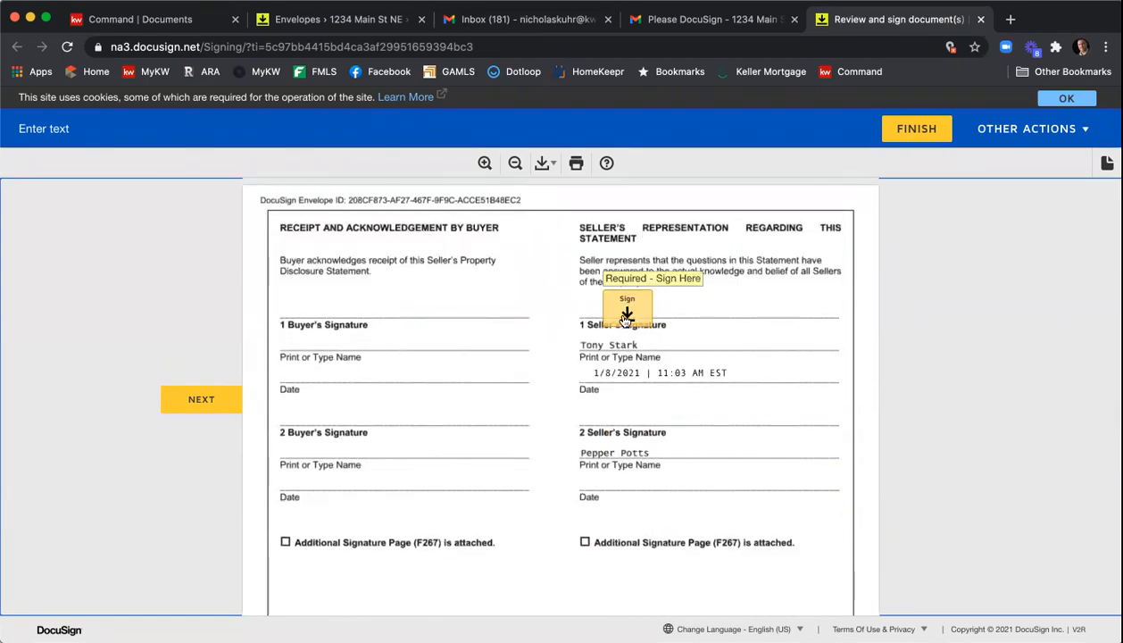
{"action": "left_click", "coordinate": [624, 312]}
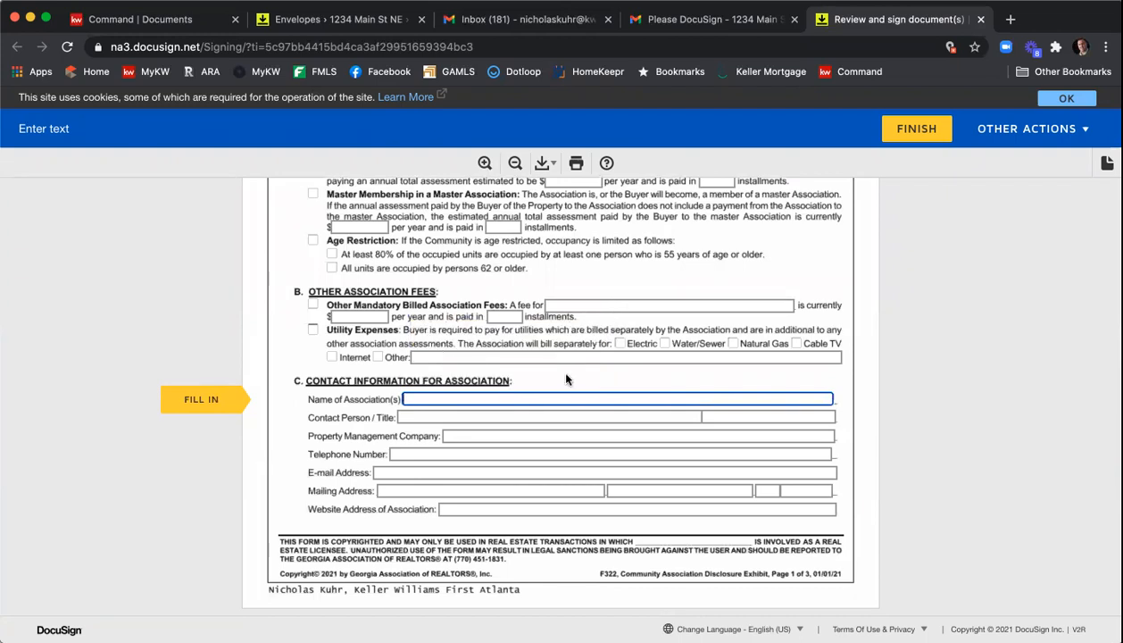
- Enter Name of HOA as the association name and check Mandatory Membership Homeowners Association at $1000 per year in 4 installments
{"action": "type", "text": "Name of HOA"}
{"action": "scroll", "coordinate": [491, 290], "scroll_direction": "up", "scroll_amount": 3}
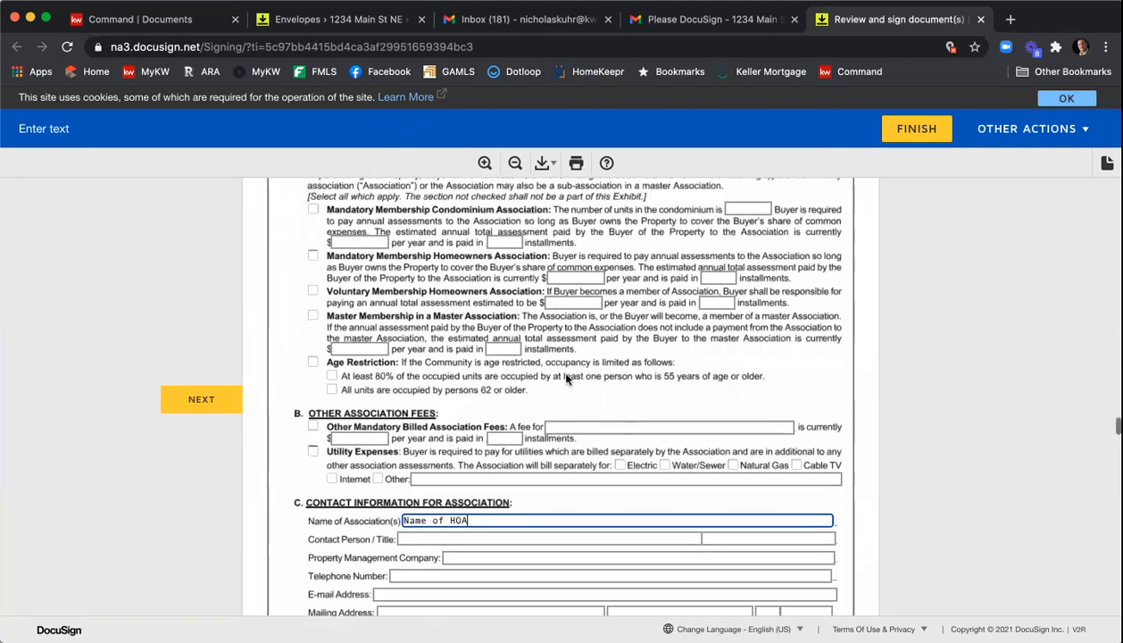
{"action": "left_click", "coordinate": [313, 262]}
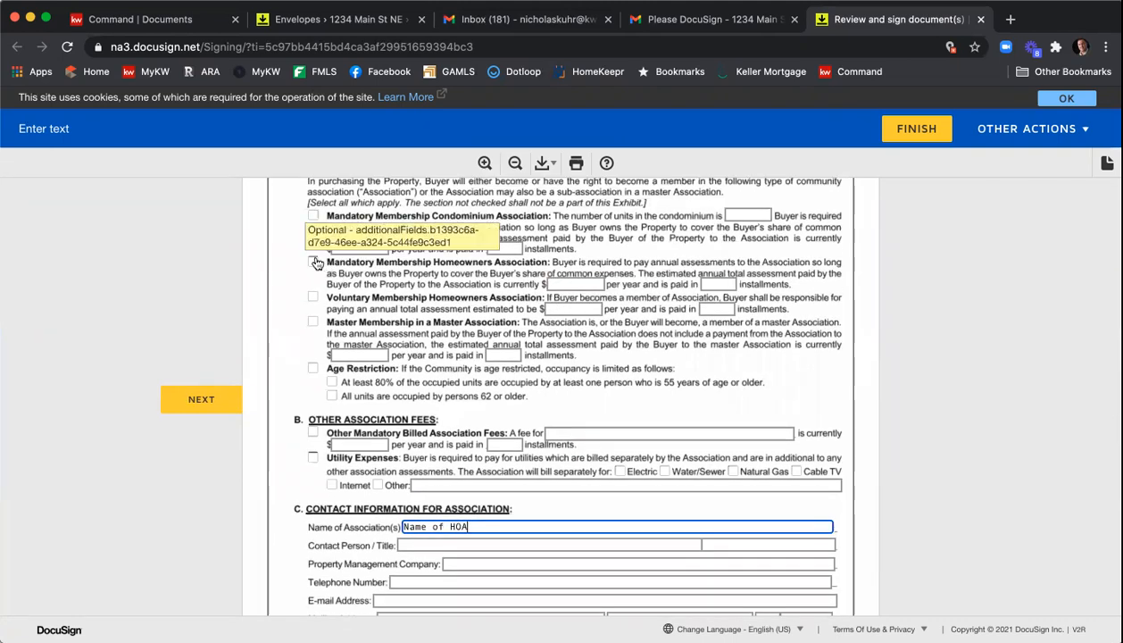
{"action": "left_click", "coordinate": [564, 282]}
{"action": "type", "text": "1000"}
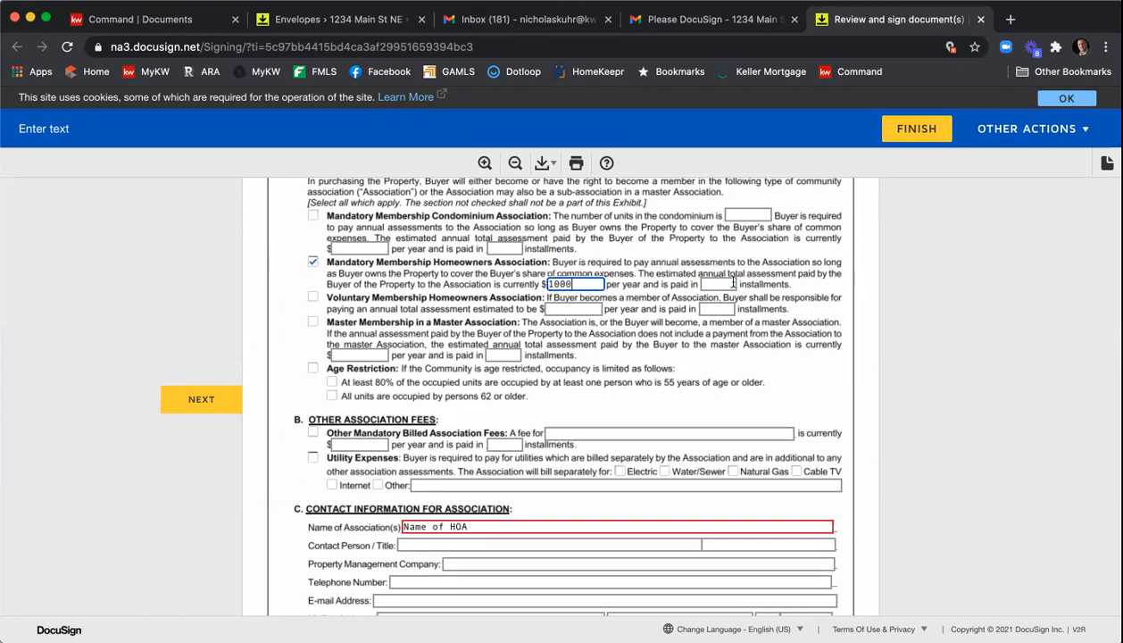
{"action": "left_click", "coordinate": [719, 282]}
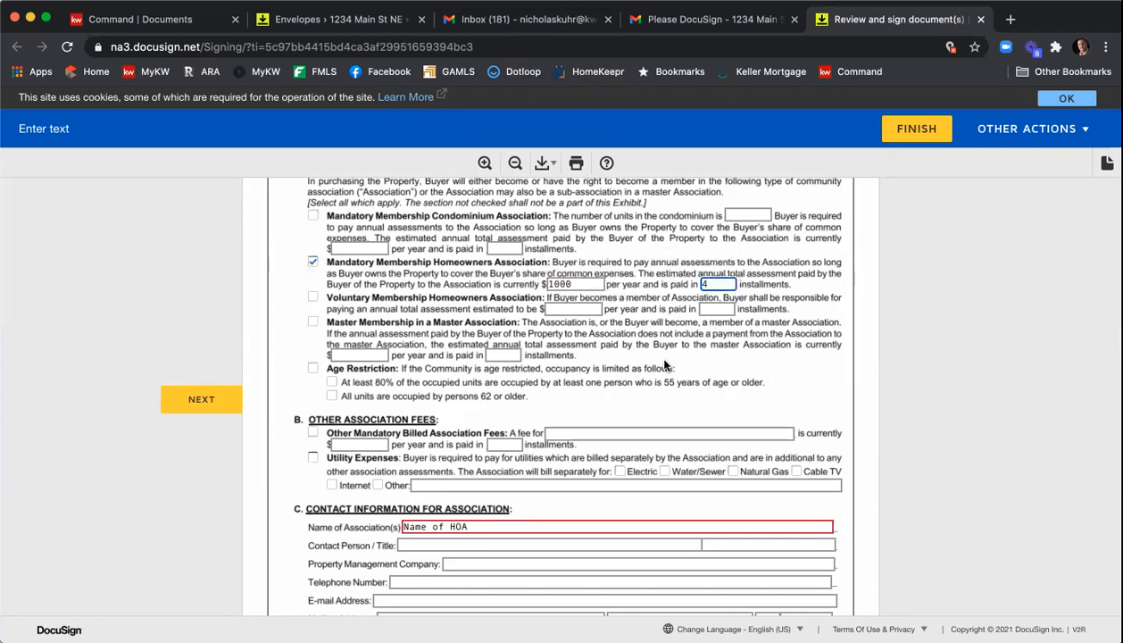
- Fill the association contact fields with Person name, contact info, info, email and address placeholders
{"action": "scroll", "coordinate": [521, 426], "scroll_direction": "down", "scroll_amount": 1}
{"action": "left_click", "coordinate": [423, 485]}
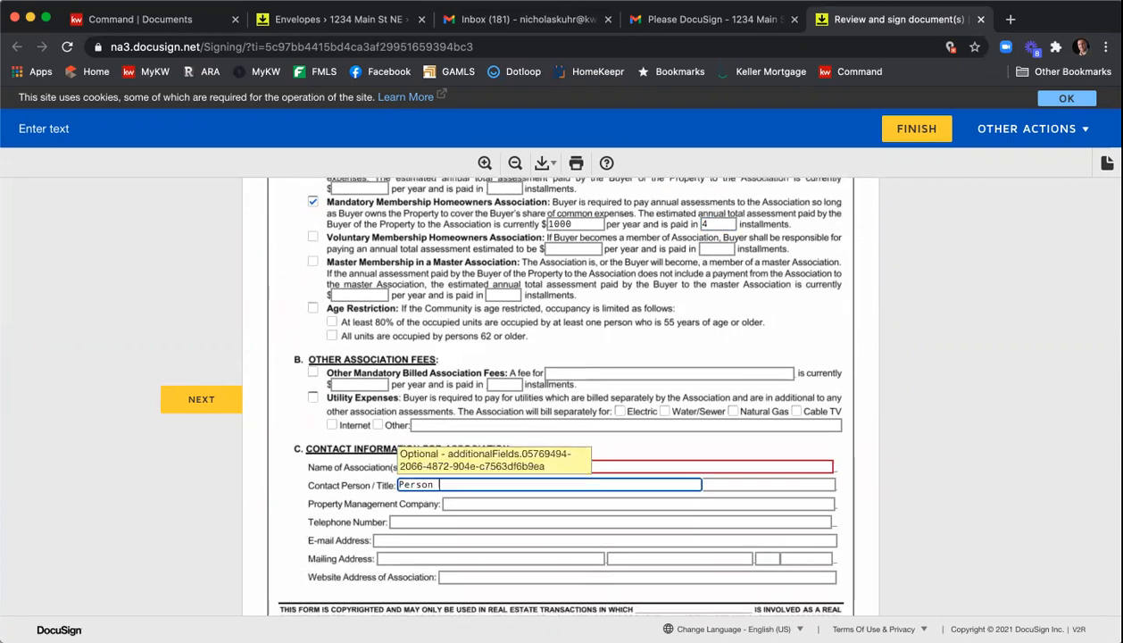
{"action": "left_click", "coordinate": [433, 518]}
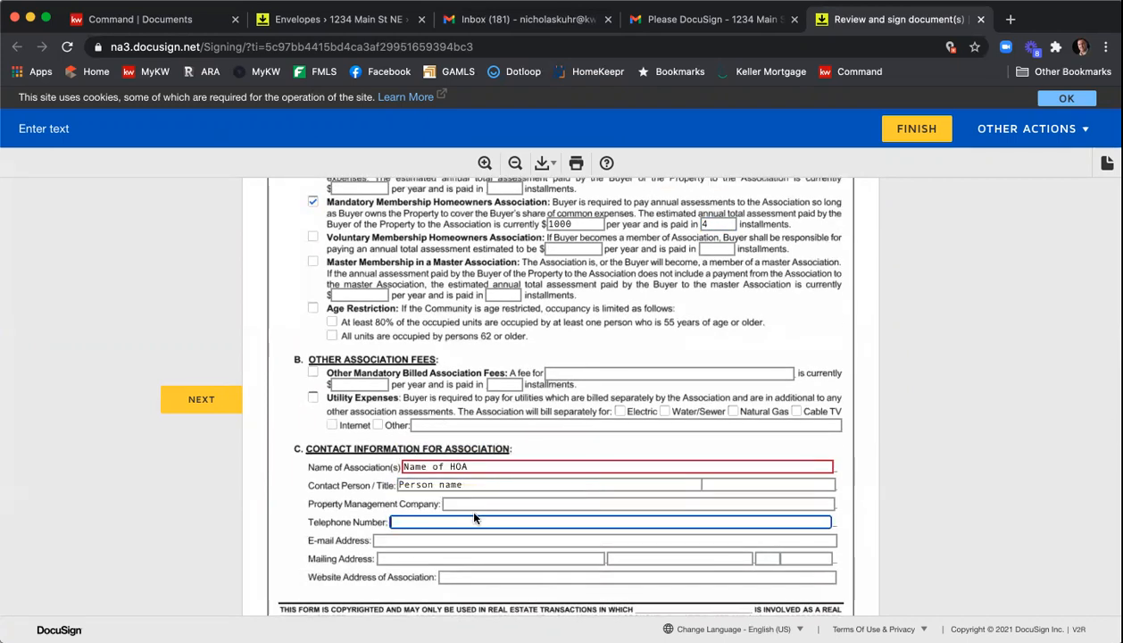
{"action": "left_click", "coordinate": [465, 502]}
{"action": "type", "text": "contact info"}
{"action": "key", "text": "Tab"}
{"action": "type", "text": "ino"}
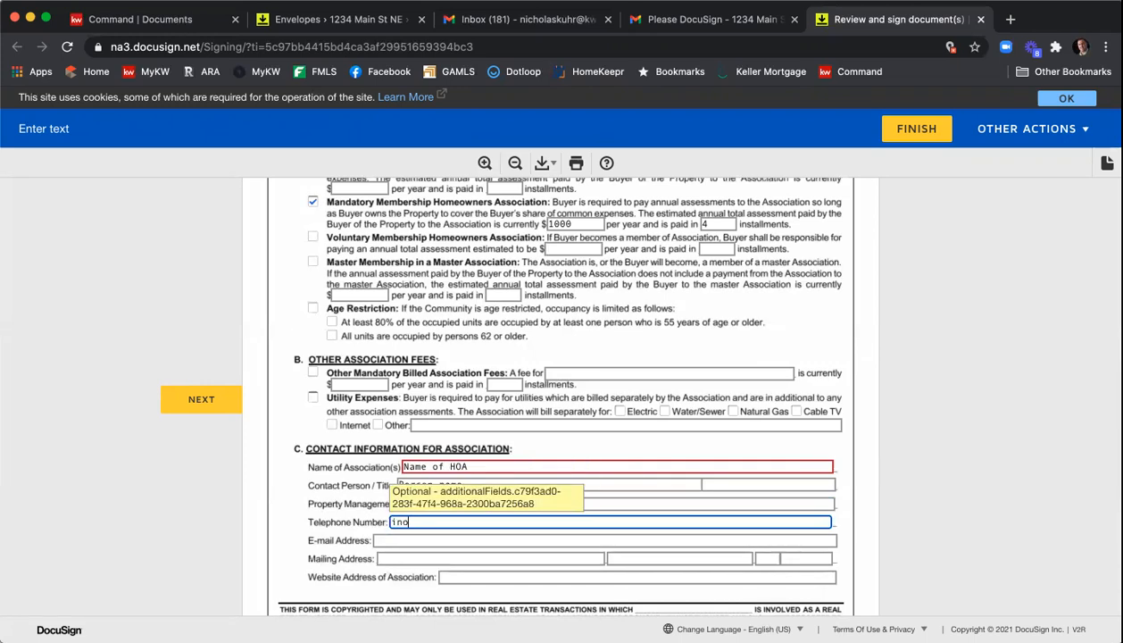
{"action": "key", "text": "Tab"}
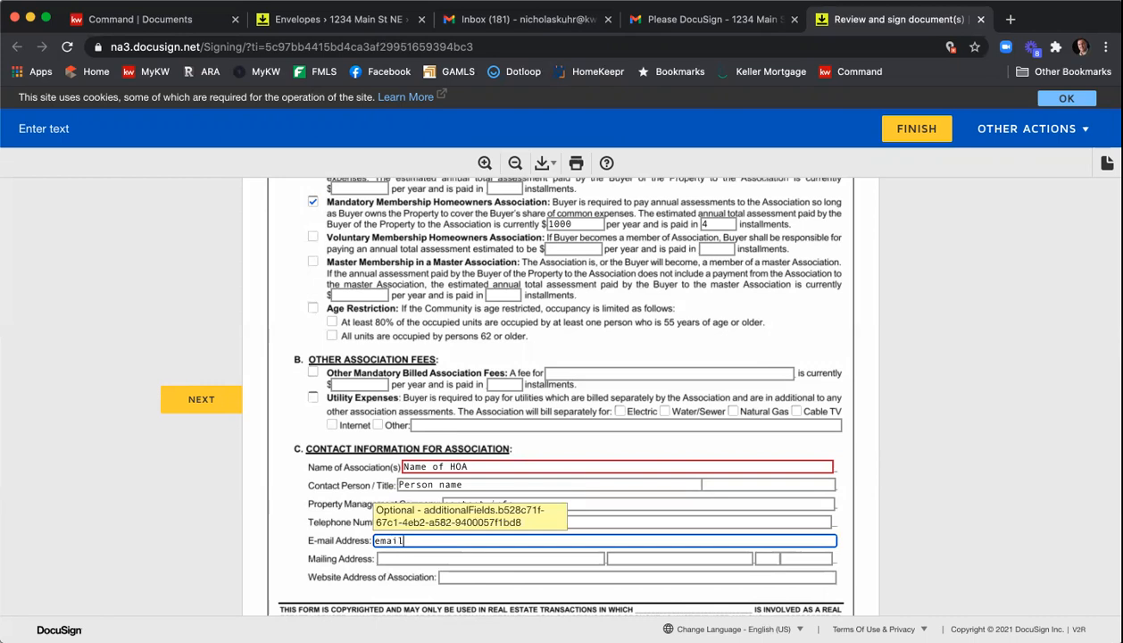
{"action": "key", "text": "Tab"}
{"action": "type", "text": "a"}
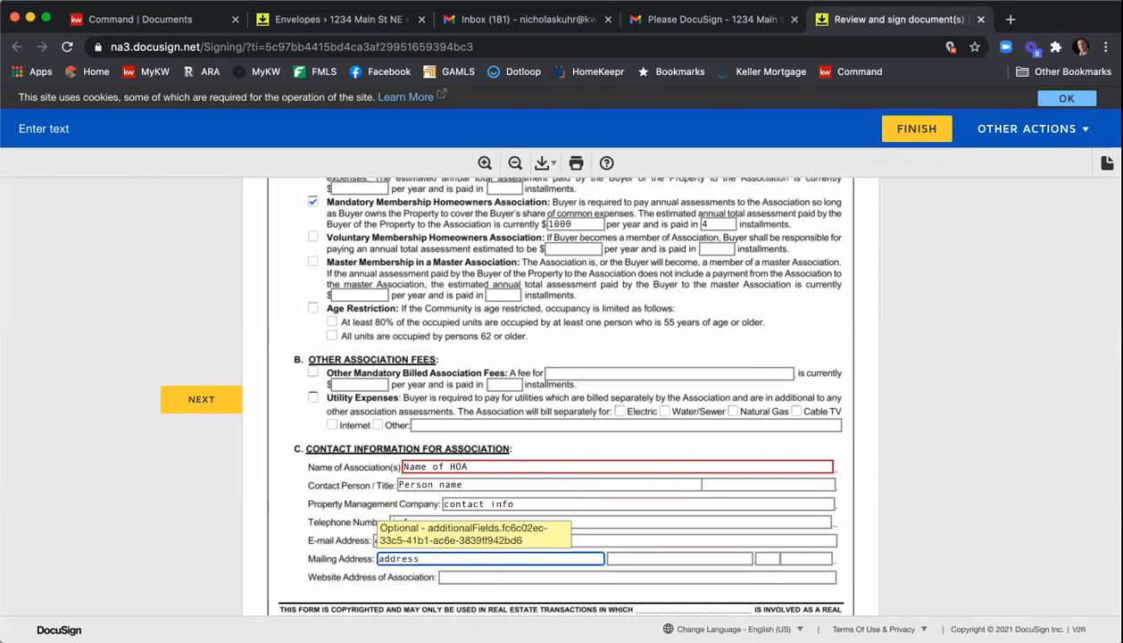
{"action": "type", "text": "ddress"}
- Check Cable TV and Heating among the assessment-covered property services
{"action": "scroll", "coordinate": [341, 379], "scroll_direction": "down", "scroll_amount": 5}
{"action": "left_click", "coordinate": [332, 370]}
{"action": "left_click", "coordinate": [332, 396]}
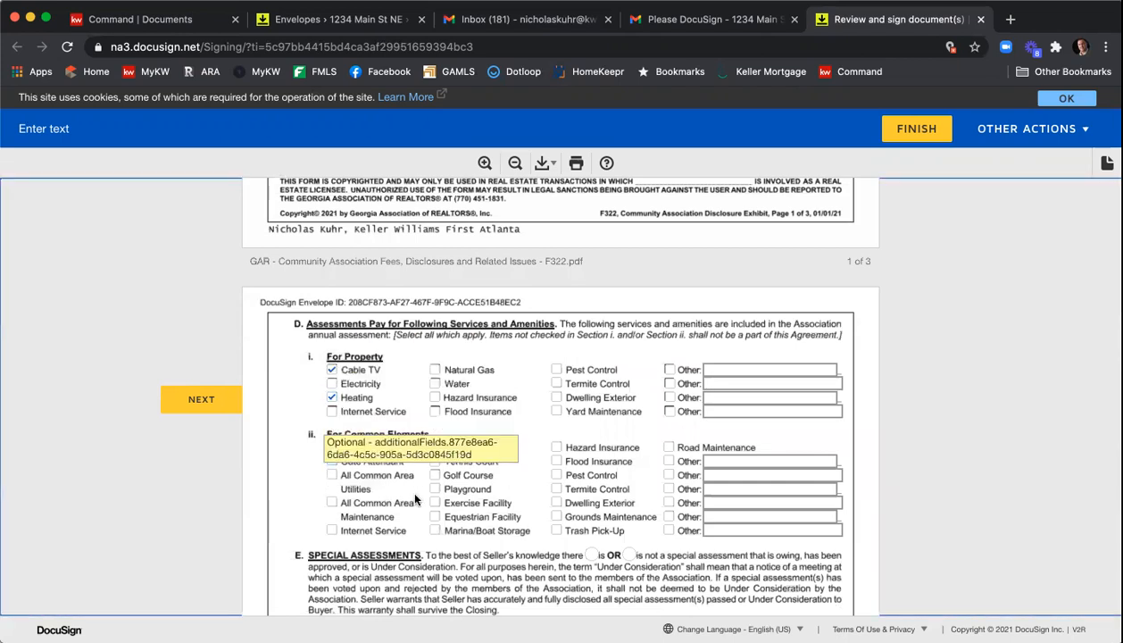
- Initial the Seller's Initials field on the last page of the Community Association Disclosure Exhibit
{"action": "scroll", "coordinate": [484, 483], "scroll_direction": "down", "scroll_amount": 6}
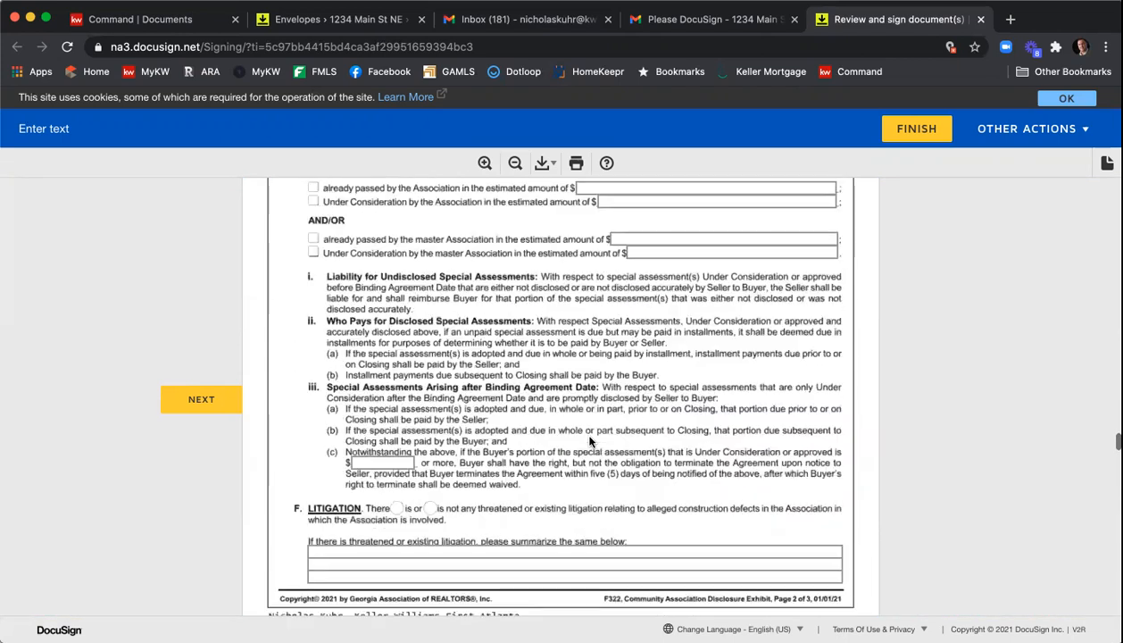
{"action": "scroll", "coordinate": [589, 440], "scroll_direction": "down", "scroll_amount": 1}
{"action": "scroll", "coordinate": [554, 442], "scroll_direction": "down", "scroll_amount": 10}
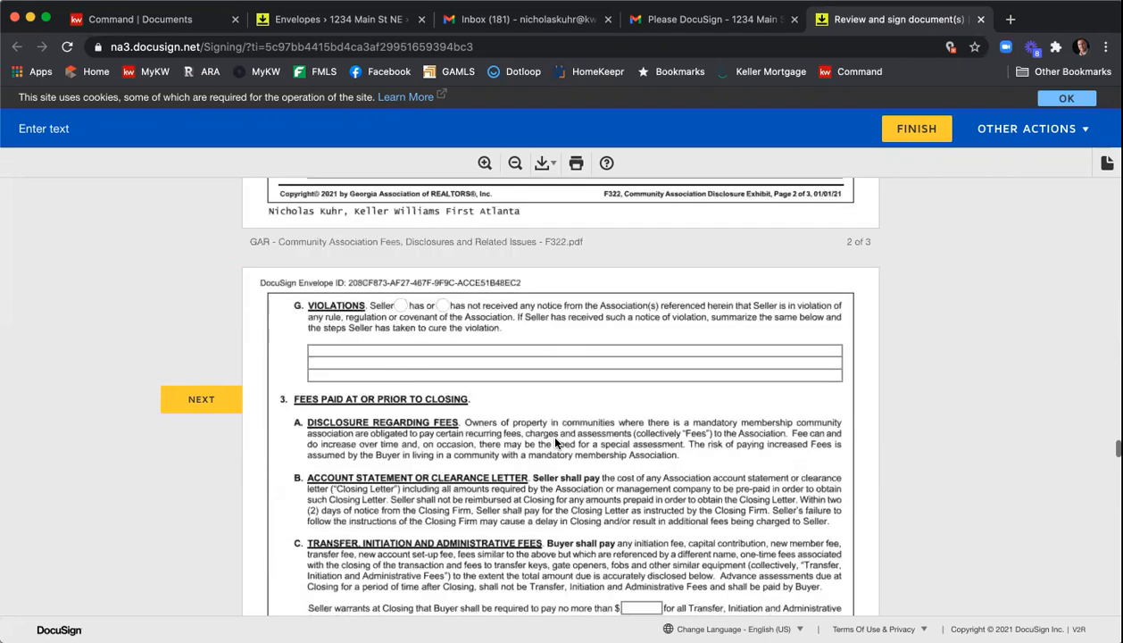
{"action": "scroll", "coordinate": [556, 442], "scroll_direction": "down", "scroll_amount": 1}
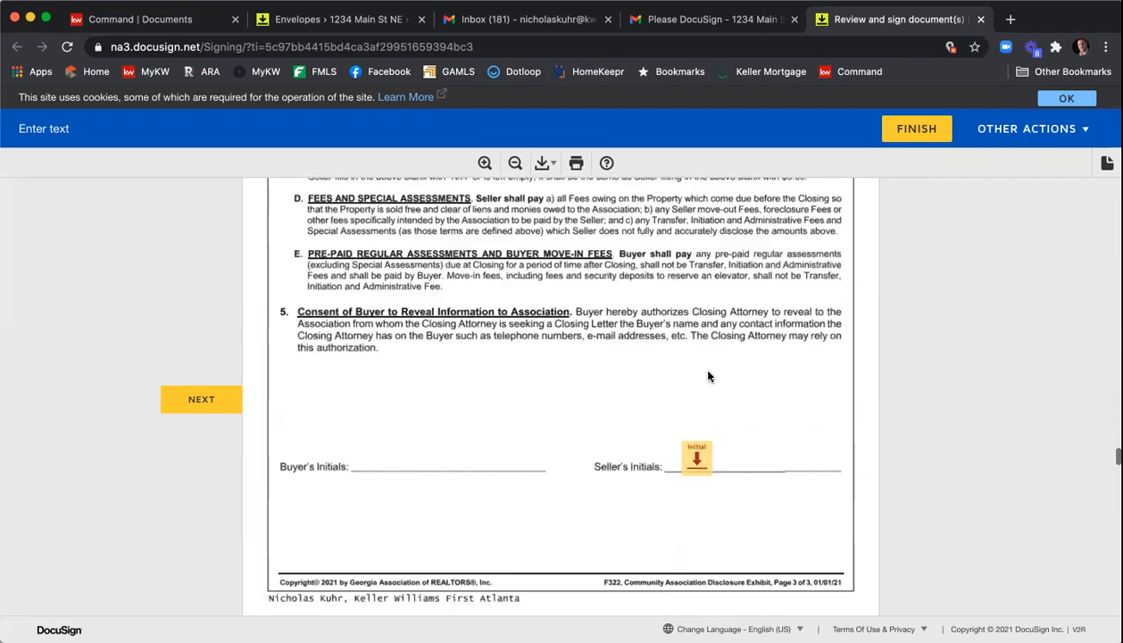
{"action": "left_click", "coordinate": [695, 456]}
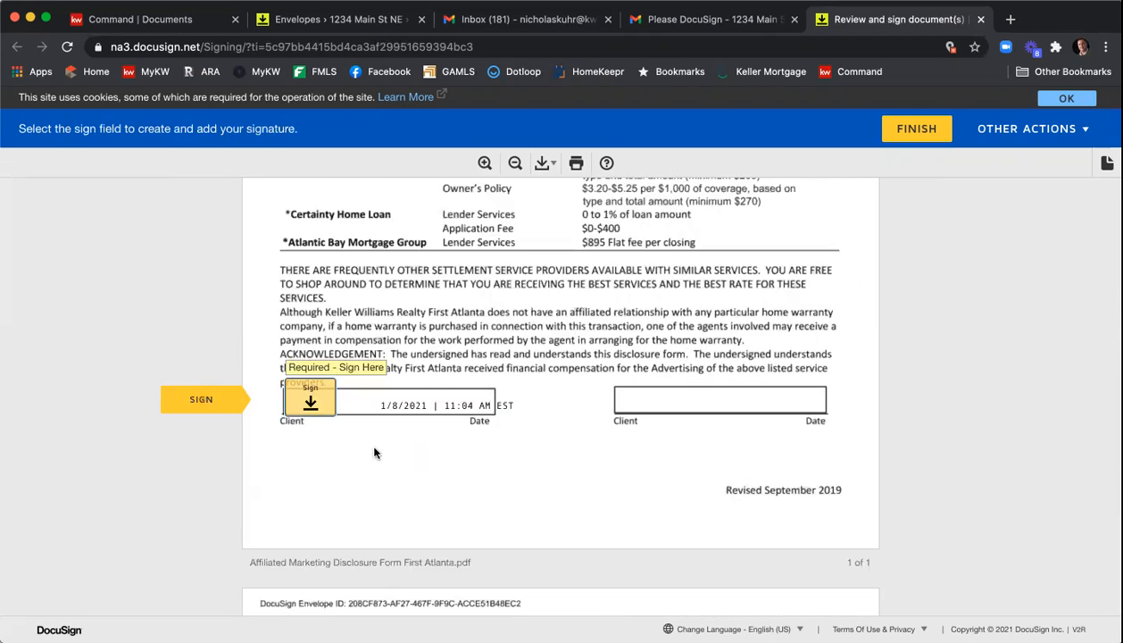
- Sign the client signature on the Affiliated Marketing Disclosure and the wire fraud awareness notice
{"action": "left_click", "coordinate": [310, 401]}
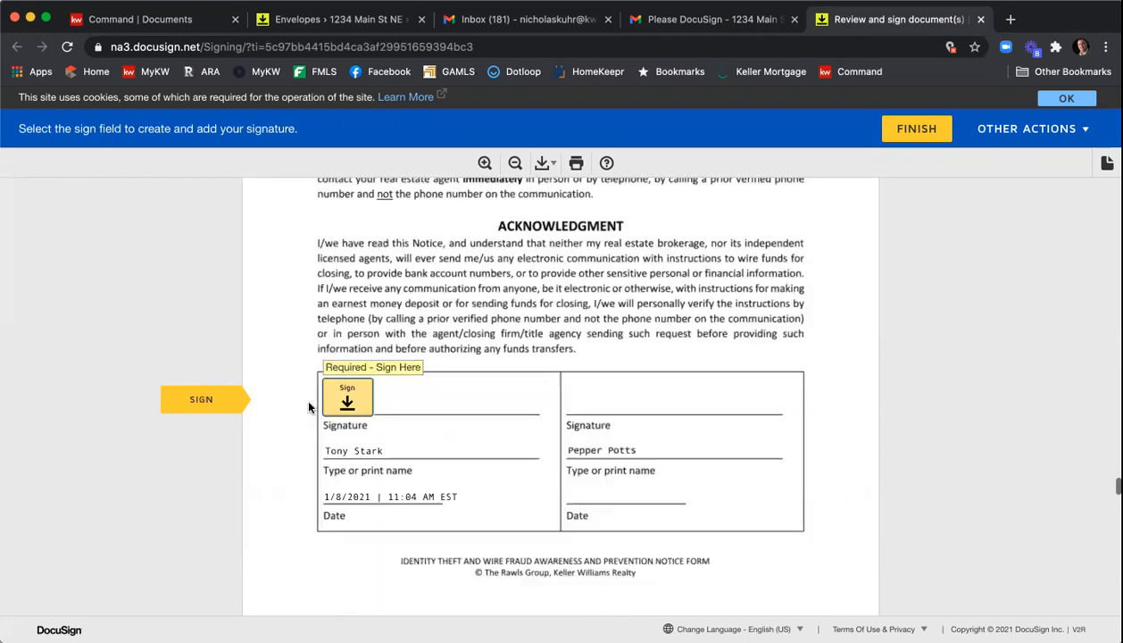
{"action": "left_click", "coordinate": [329, 404]}
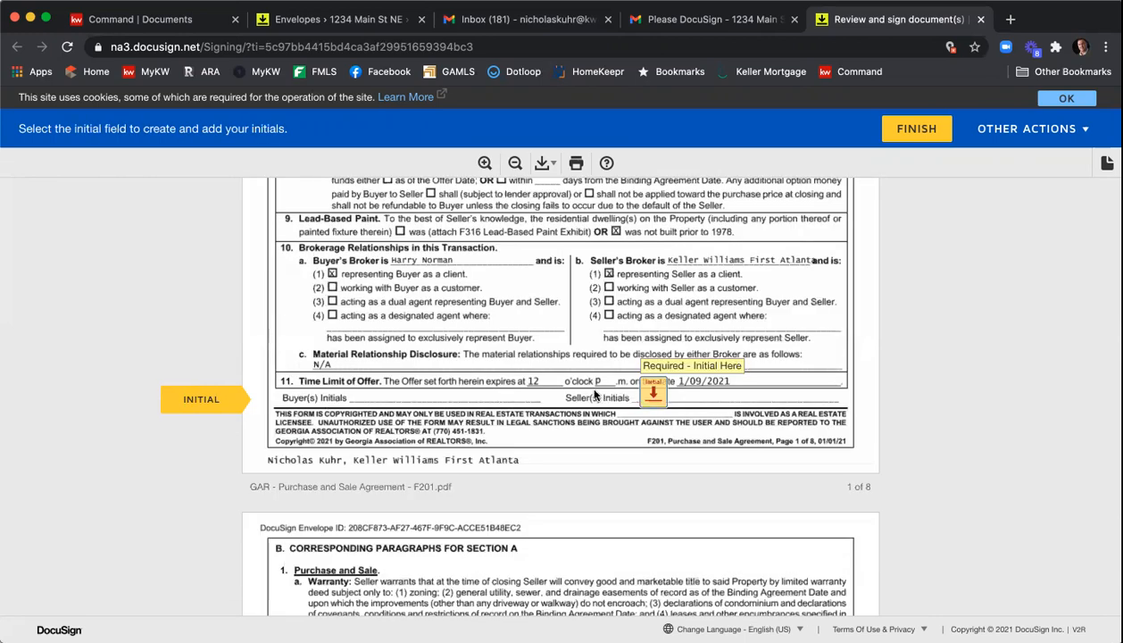
- Initial the Seller(s) Initials on the Purchase and Sale Agreement's first page and sign the seller's acceptance signature
{"action": "left_click", "coordinate": [652, 394]}
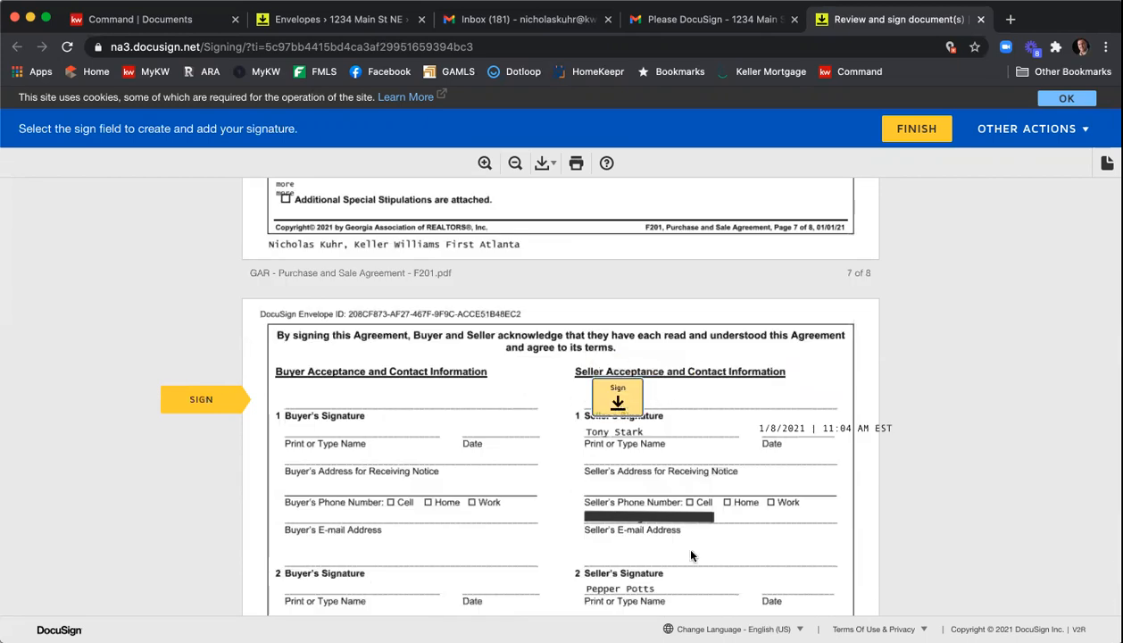
{"action": "left_click", "coordinate": [616, 402]}
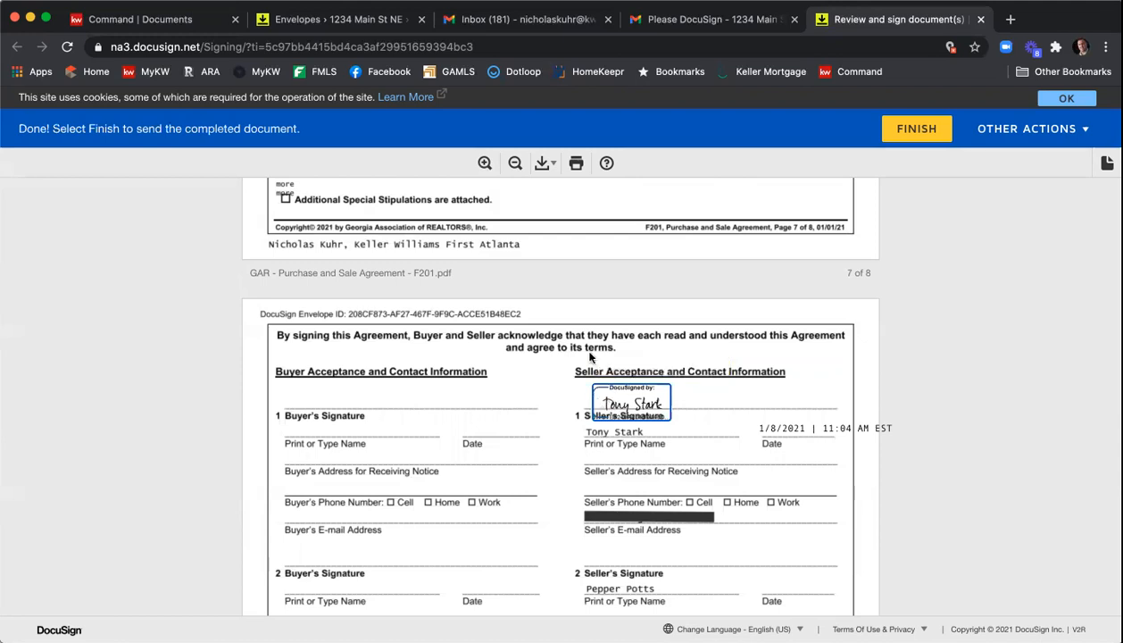
- Finish the signing of the completed document
{"action": "scroll", "coordinate": [589, 357], "scroll_direction": "down", "scroll_amount": 7}
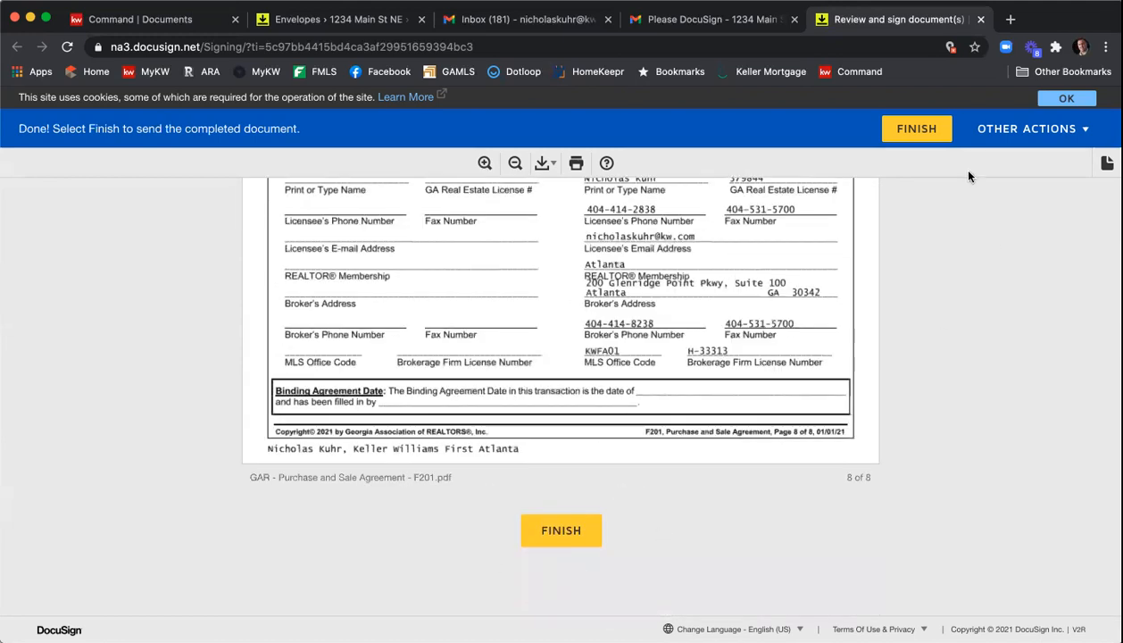
{"action": "left_click", "coordinate": [932, 135]}
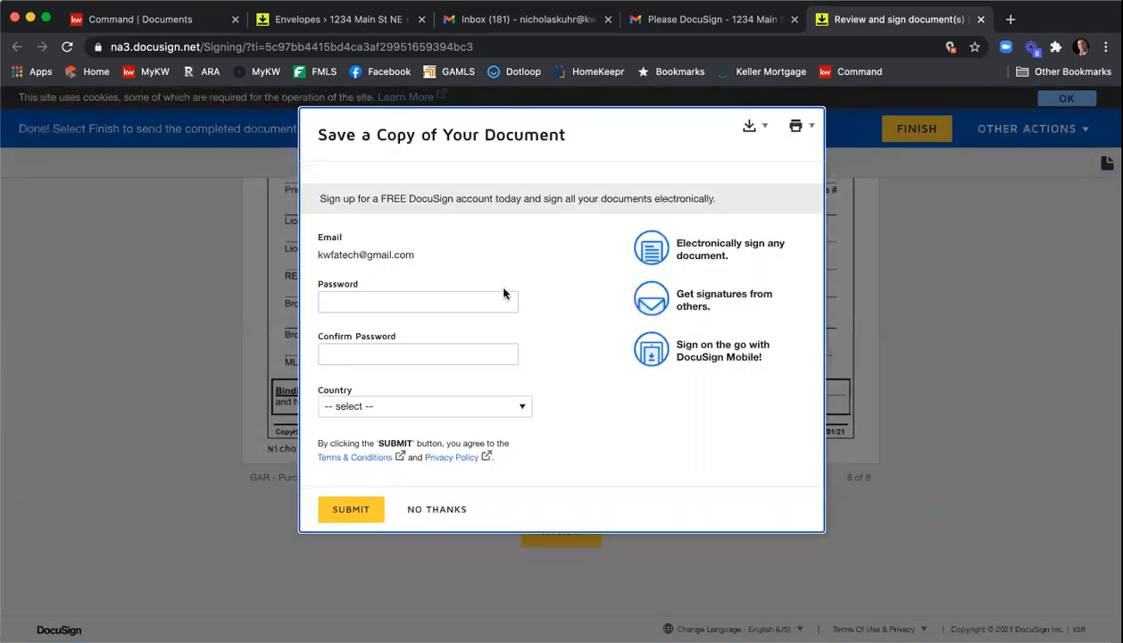
- Decline creating a DocuSign account and close the completed signing tab
{"action": "left_click", "coordinate": [438, 510]}
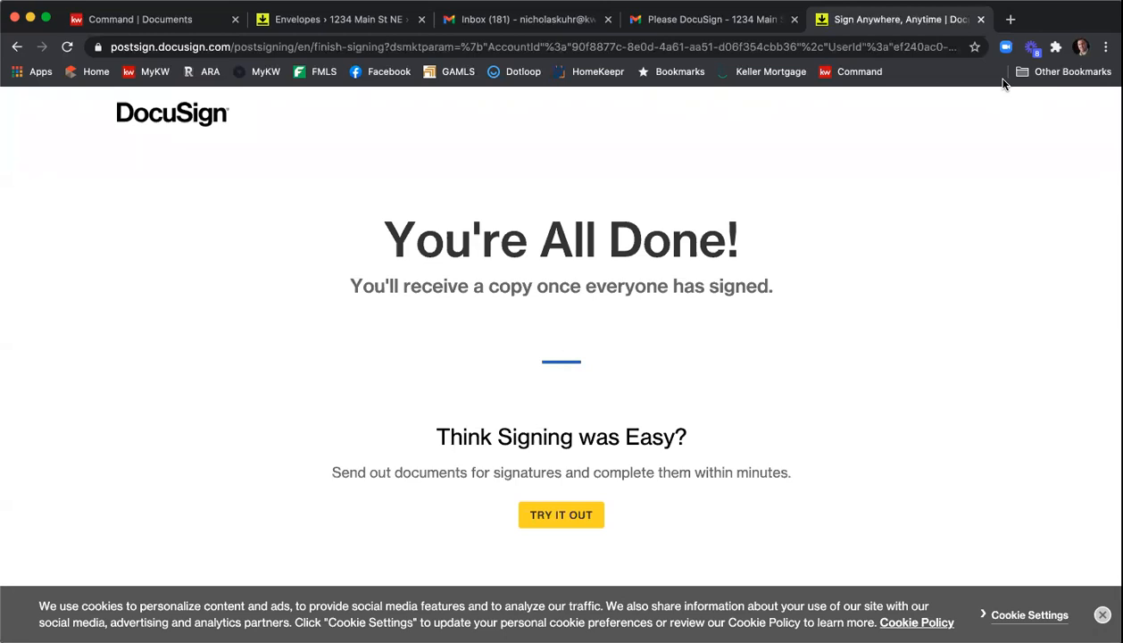
{"action": "left_click", "coordinate": [979, 18]}
{"action": "scroll", "coordinate": [489, 278], "scroll_direction": "up", "scroll_amount": 3}
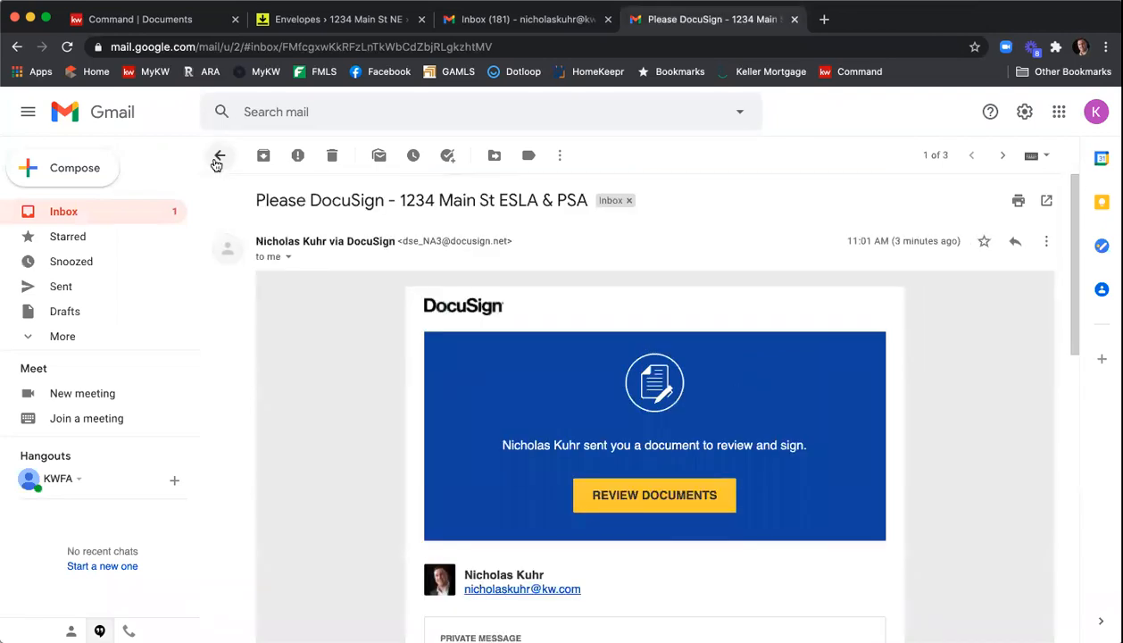
- Switch to the second seller's Gmail inbox through the account switcher
{"action": "left_click", "coordinate": [217, 158]}
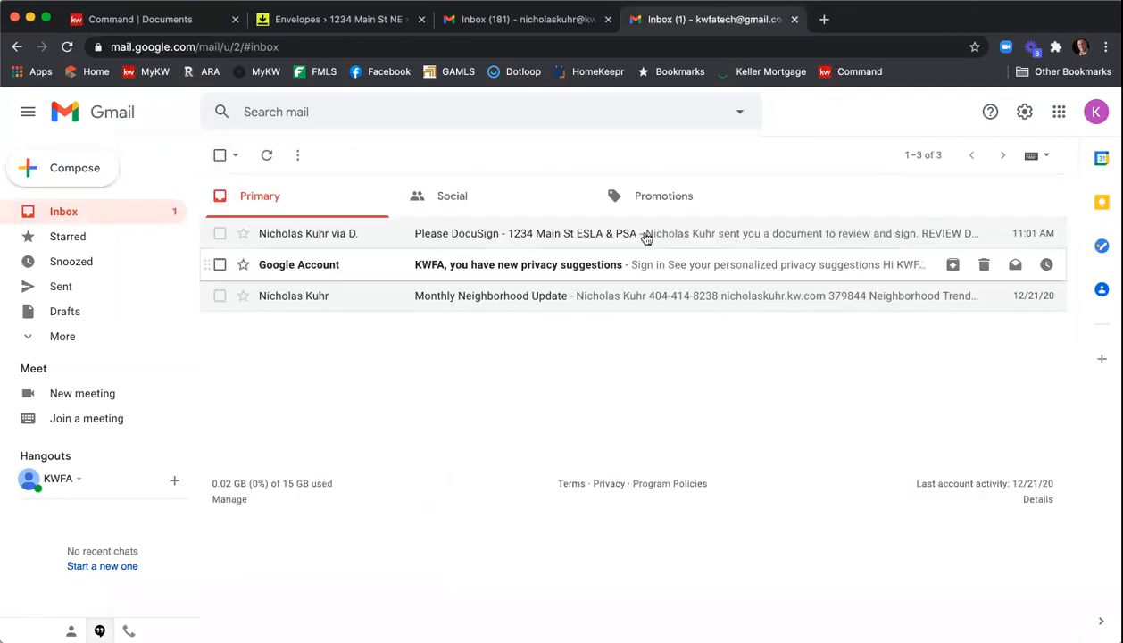
{"action": "left_click", "coordinate": [1092, 113]}
{"action": "left_click", "coordinate": [941, 337]}
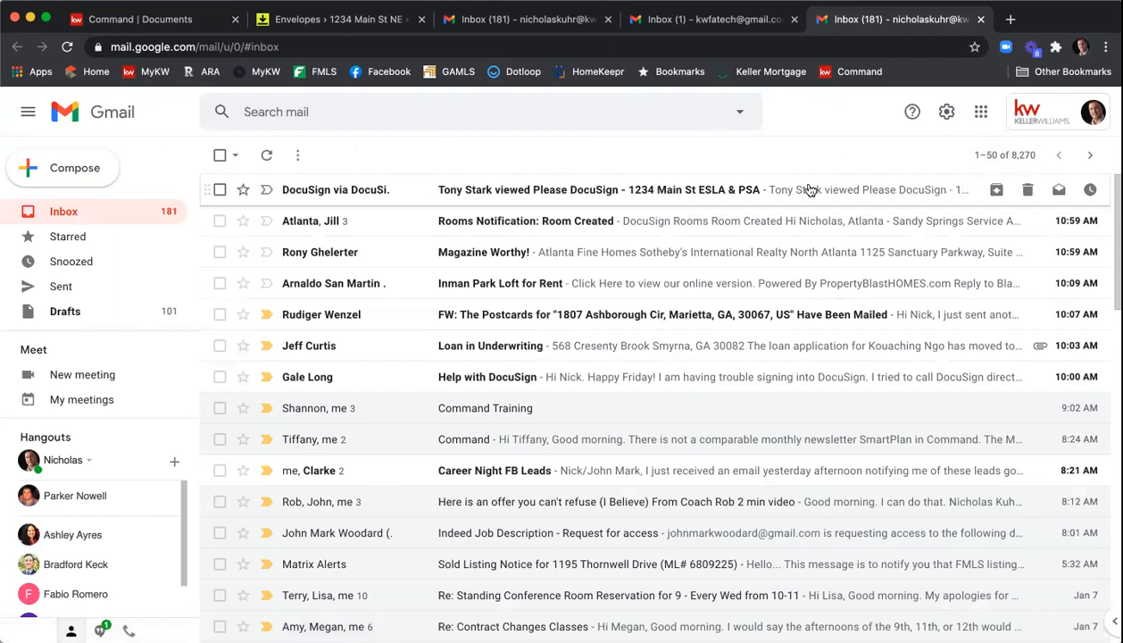
{"action": "left_click", "coordinate": [1092, 112]}
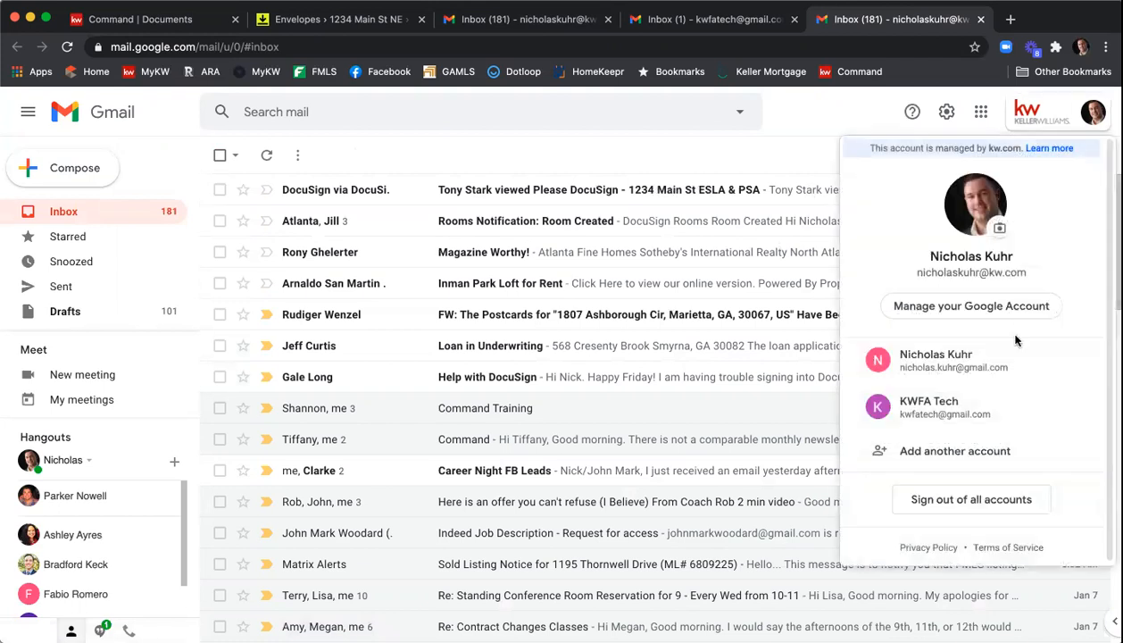
{"action": "left_click", "coordinate": [994, 367]}
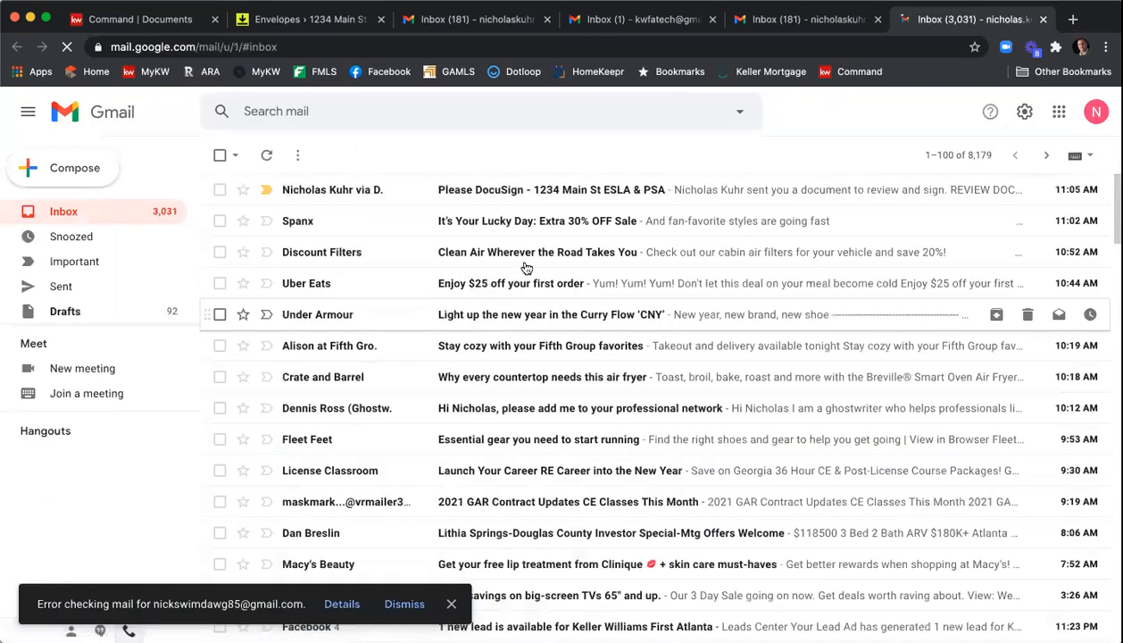
- Open the Please DocuSign - 1234 Main St ESLA & PSA email, review the documents, agree to electronic records and continue
{"action": "left_click", "coordinate": [502, 193]}
{"action": "scroll", "coordinate": [412, 341], "scroll_direction": "down", "scroll_amount": 4}
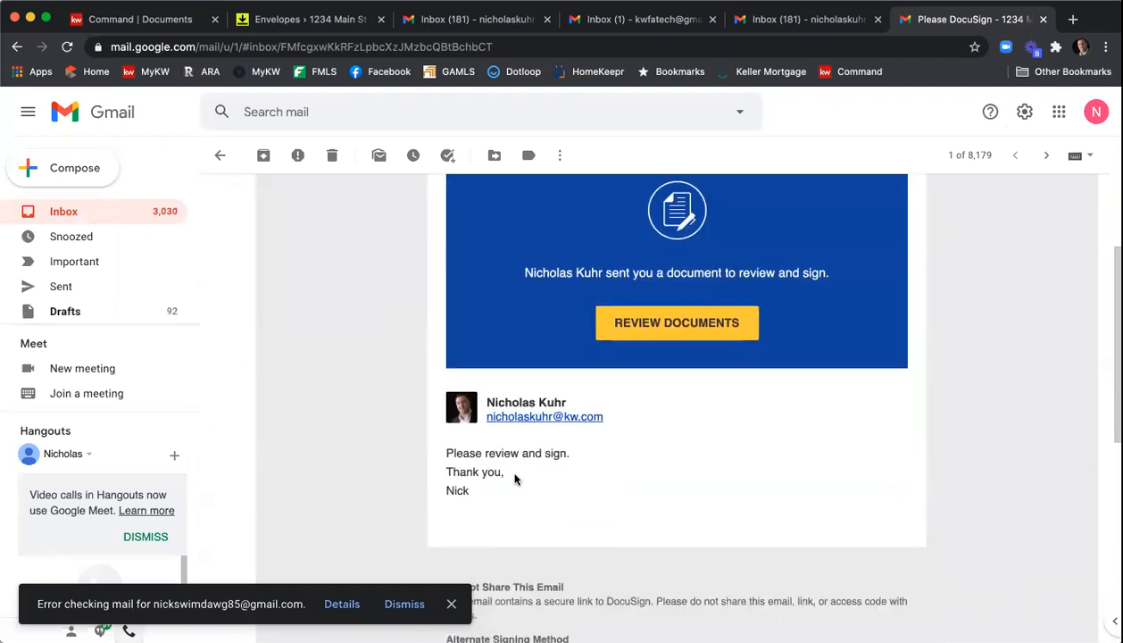
{"action": "left_click", "coordinate": [664, 320]}
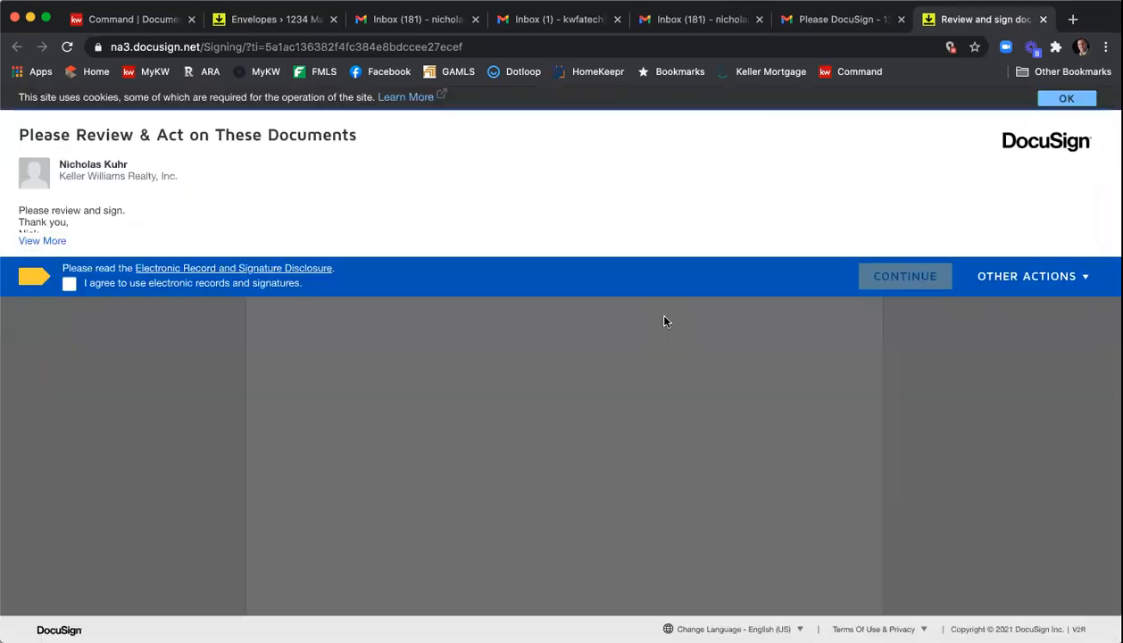
{"action": "left_click", "coordinate": [70, 284]}
{"action": "left_click", "coordinate": [920, 279]}
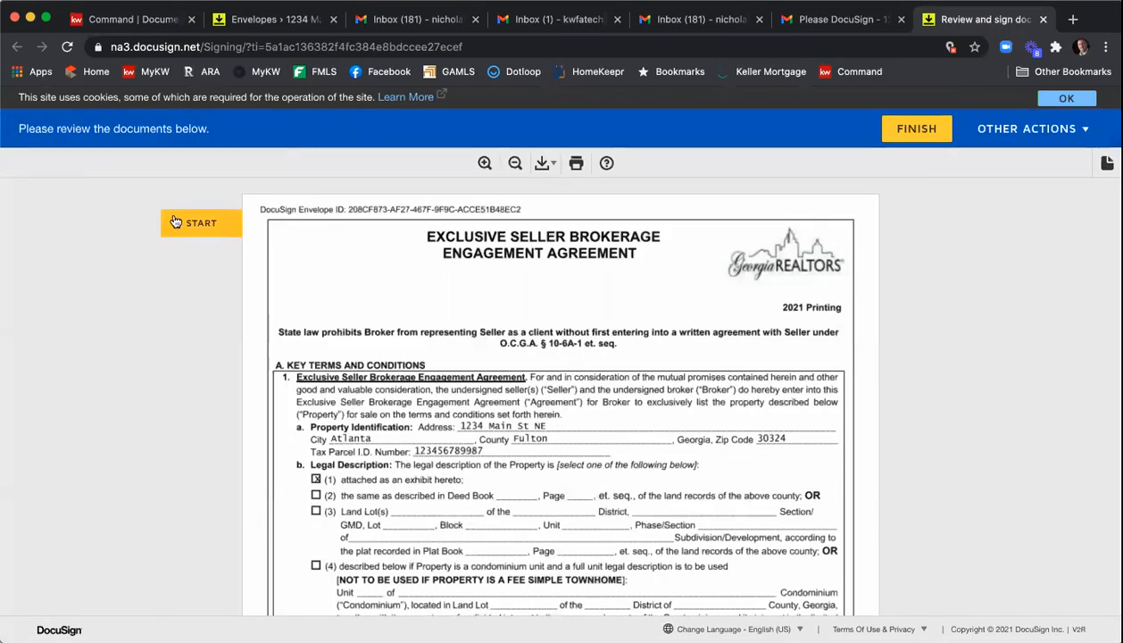
- Start signing and adopt the prefilled signature and initials for the second seller
{"action": "left_click", "coordinate": [176, 221]}
{"action": "left_click", "coordinate": [611, 390]}
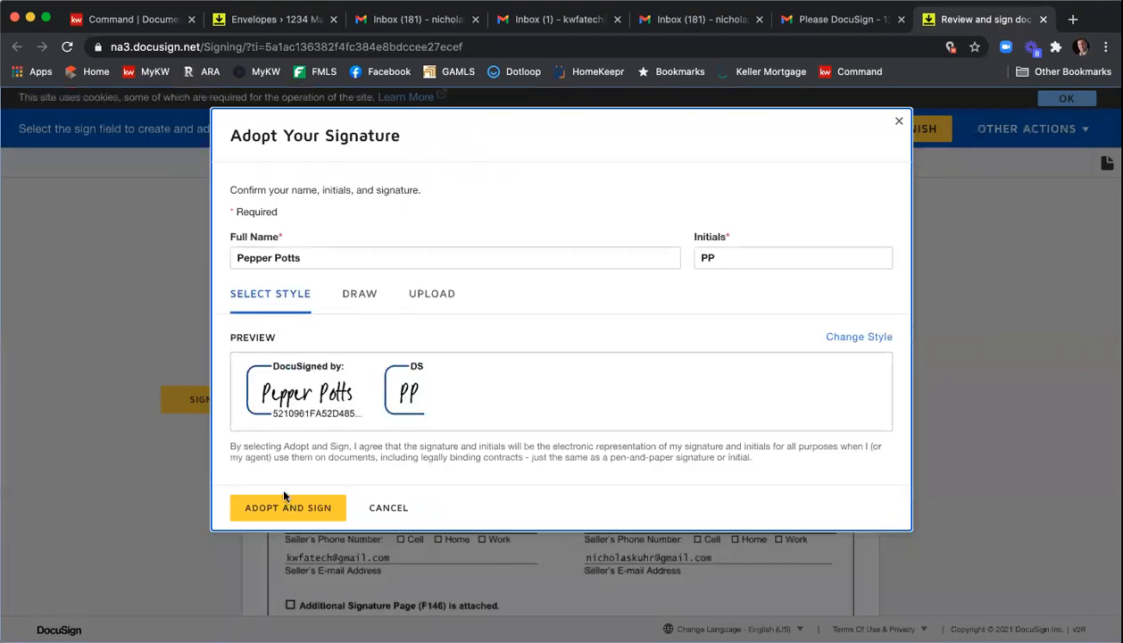
{"action": "left_click", "coordinate": [282, 501]}
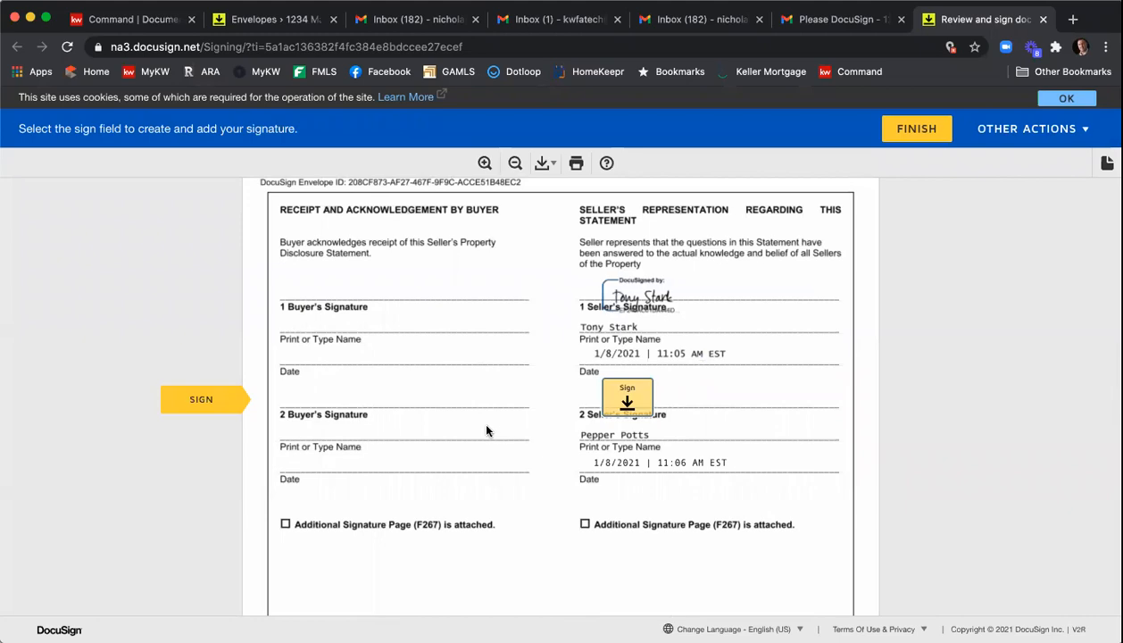
- Scroll through the Seller's Property Disclosure Statement and sign the second seller's signature field
{"action": "scroll", "coordinate": [486, 427], "scroll_direction": "up", "scroll_amount": 20}
{"action": "scroll", "coordinate": [487, 429], "scroll_direction": "up", "scroll_amount": 20}
{"action": "scroll", "coordinate": [487, 430], "scroll_direction": "down", "scroll_amount": 10}
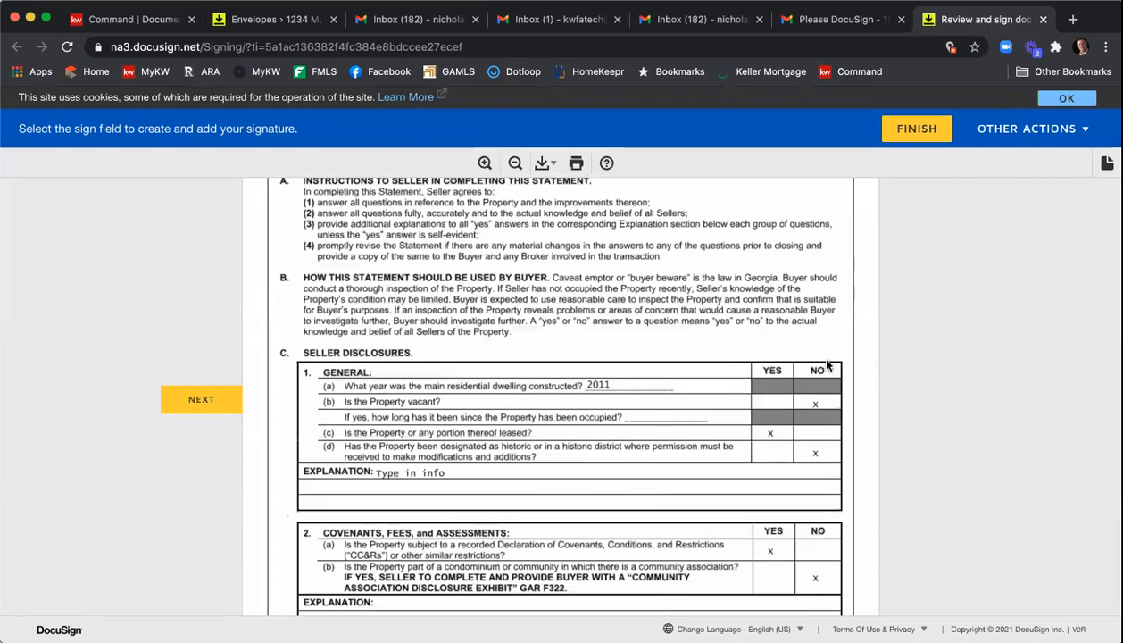
{"action": "scroll", "coordinate": [811, 355], "scroll_direction": "down", "scroll_amount": 2}
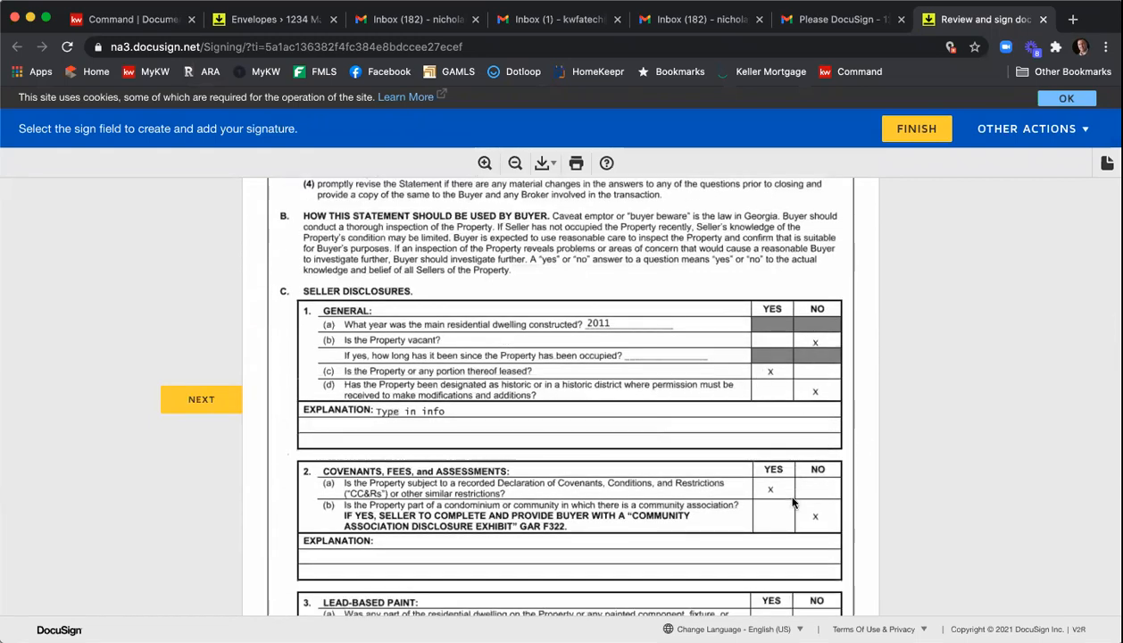
{"action": "scroll", "coordinate": [807, 480], "scroll_direction": "down", "scroll_amount": 10}
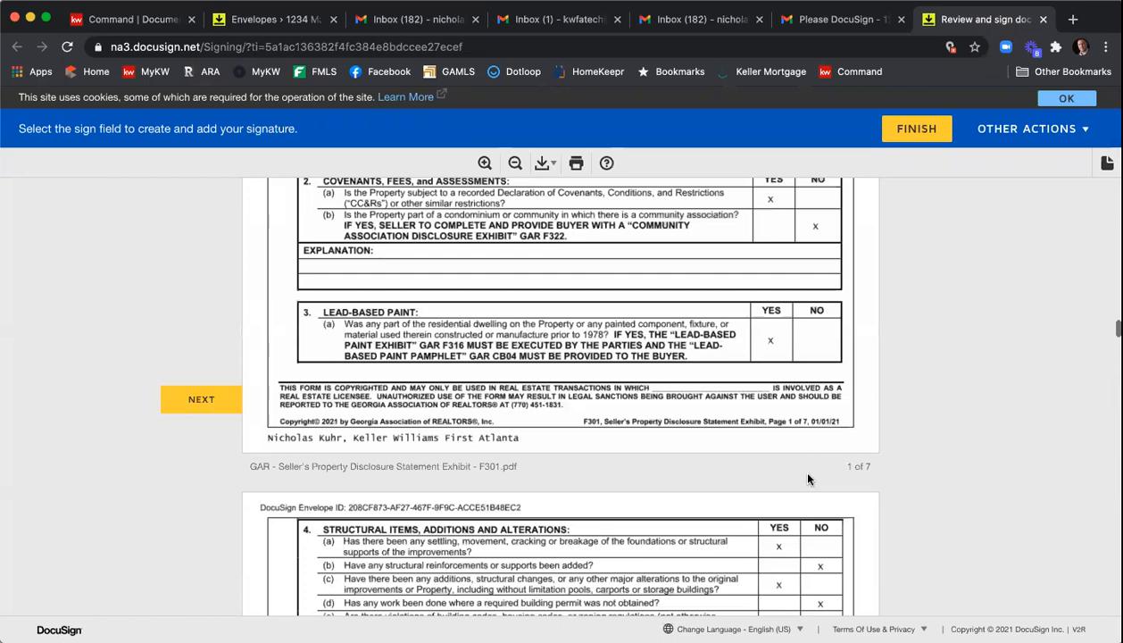
{"action": "scroll", "coordinate": [808, 479], "scroll_direction": "down", "scroll_amount": 14}
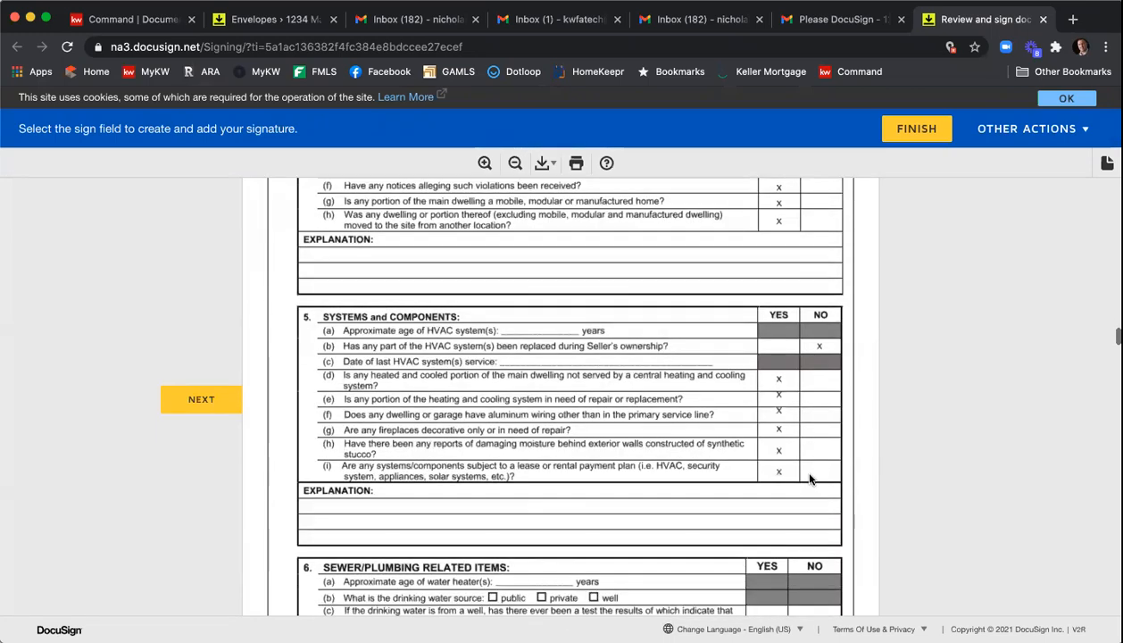
{"action": "scroll", "coordinate": [808, 480], "scroll_direction": "down", "scroll_amount": 10}
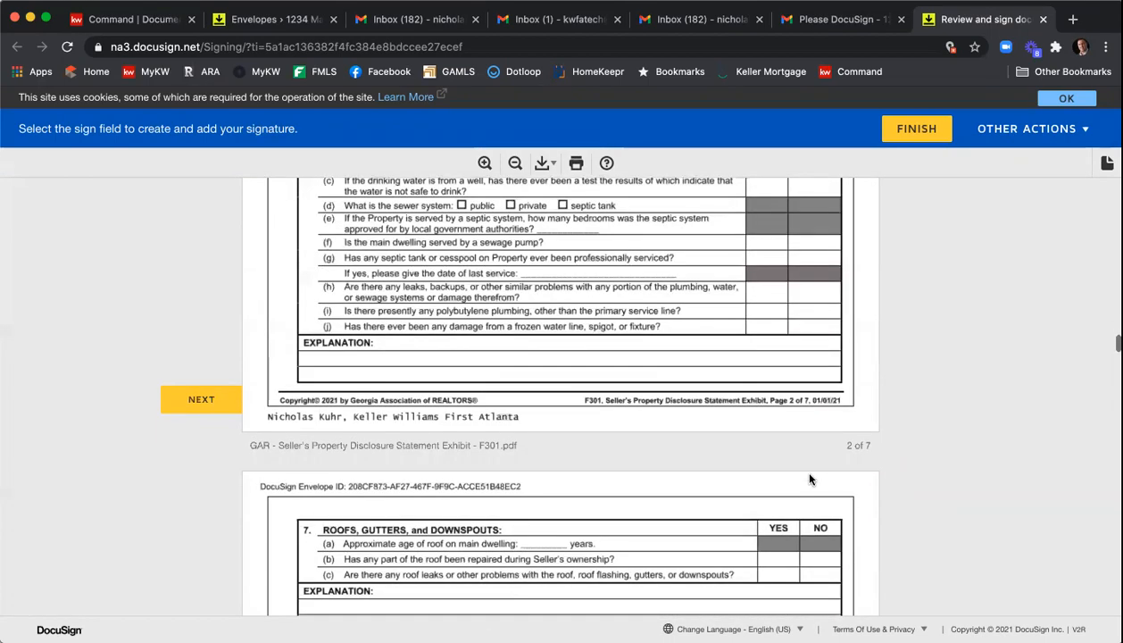
{"action": "scroll", "coordinate": [808, 480], "scroll_direction": "down", "scroll_amount": 20}
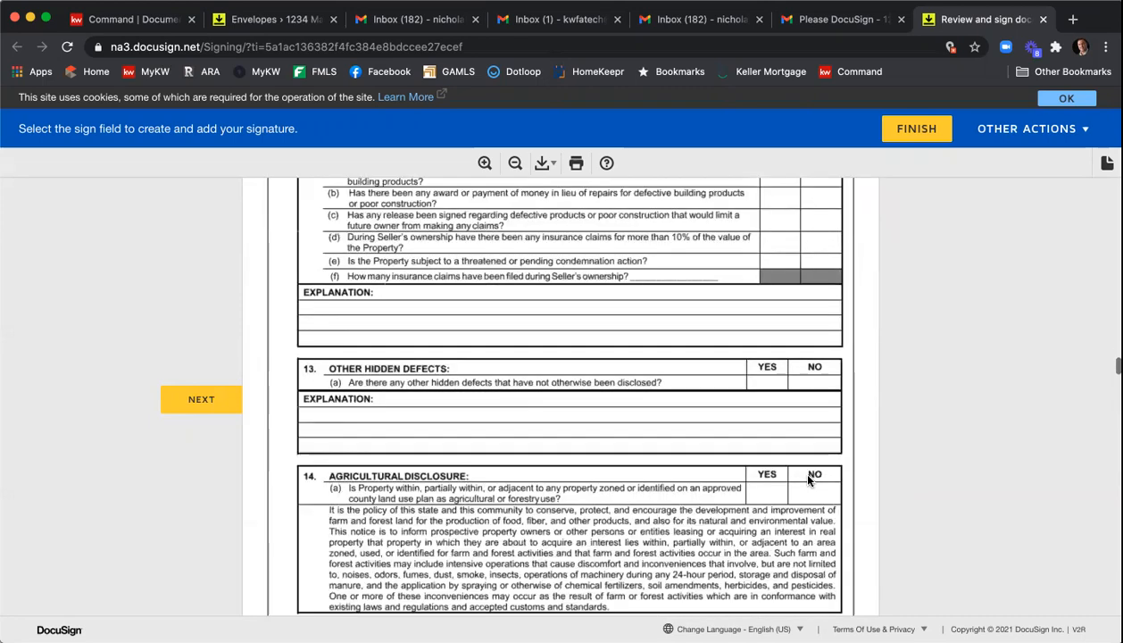
{"action": "scroll", "coordinate": [808, 477], "scroll_direction": "down", "scroll_amount": 20}
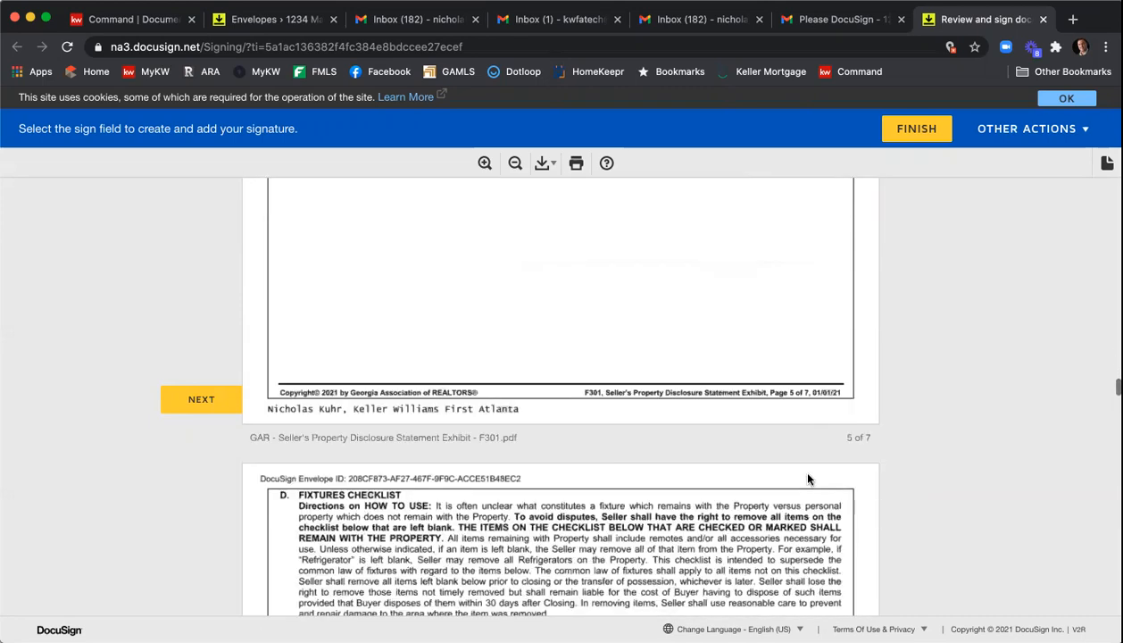
{"action": "scroll", "coordinate": [808, 478], "scroll_direction": "down", "scroll_amount": 20}
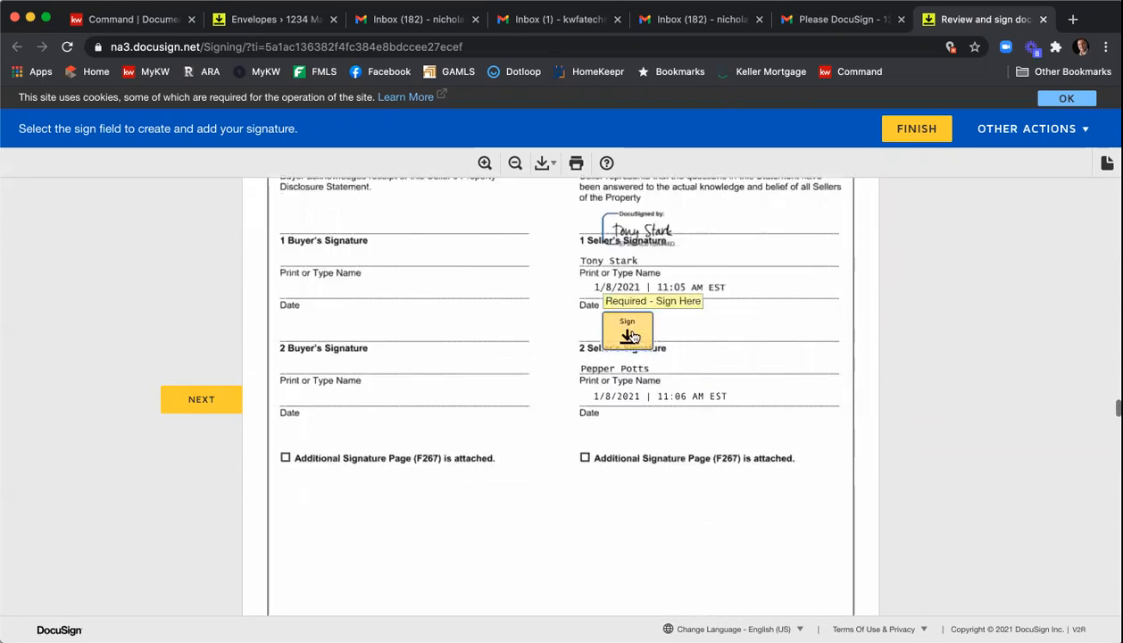
{"action": "left_click", "coordinate": [630, 334]}
- Initial the Seller's Initials field on the last page of the Community Association Disclosure Exhibit
{"action": "scroll", "coordinate": [635, 354], "scroll_direction": "up", "scroll_amount": 20}
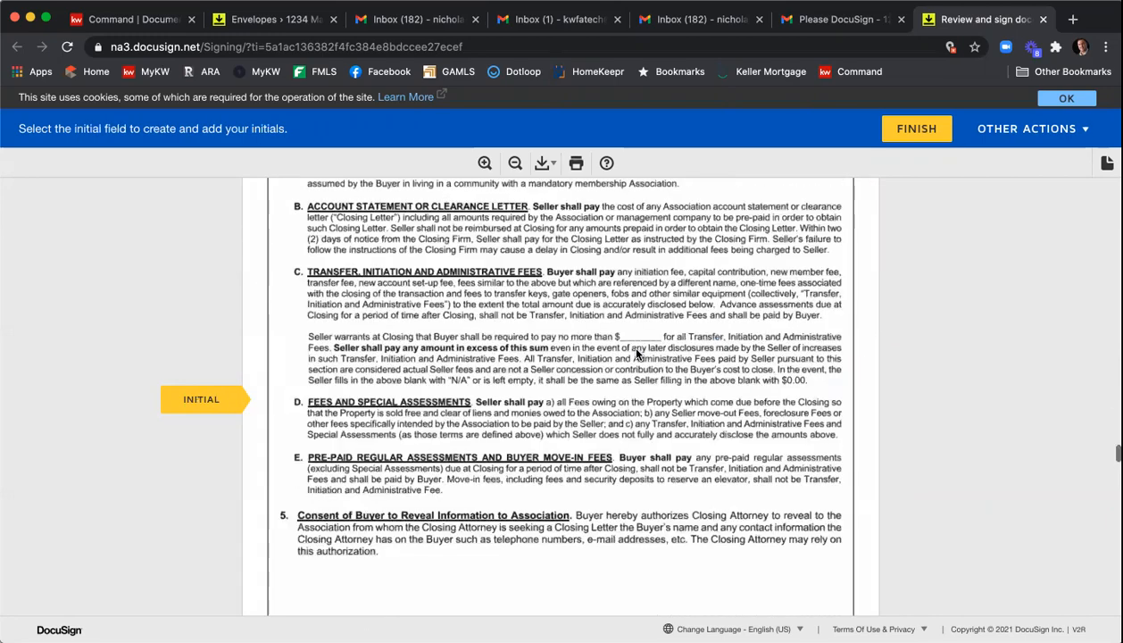
{"action": "scroll", "coordinate": [634, 355], "scroll_direction": "up", "scroll_amount": 2}
{"action": "scroll", "coordinate": [624, 341], "scroll_direction": "down", "scroll_amount": 8}
{"action": "scroll", "coordinate": [443, 437], "scroll_direction": "down", "scroll_amount": 20}
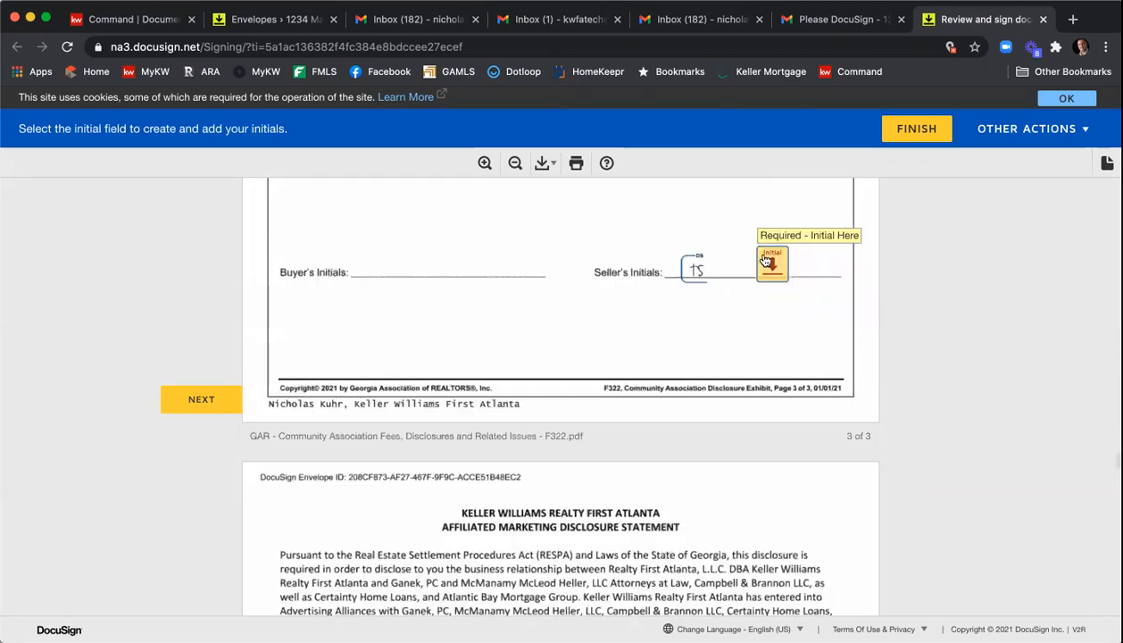
{"action": "scroll", "coordinate": [765, 260], "scroll_direction": "down", "scroll_amount": 15}
{"action": "left_click", "coordinate": [612, 406]}
{"action": "left_click", "coordinate": [690, 402]}
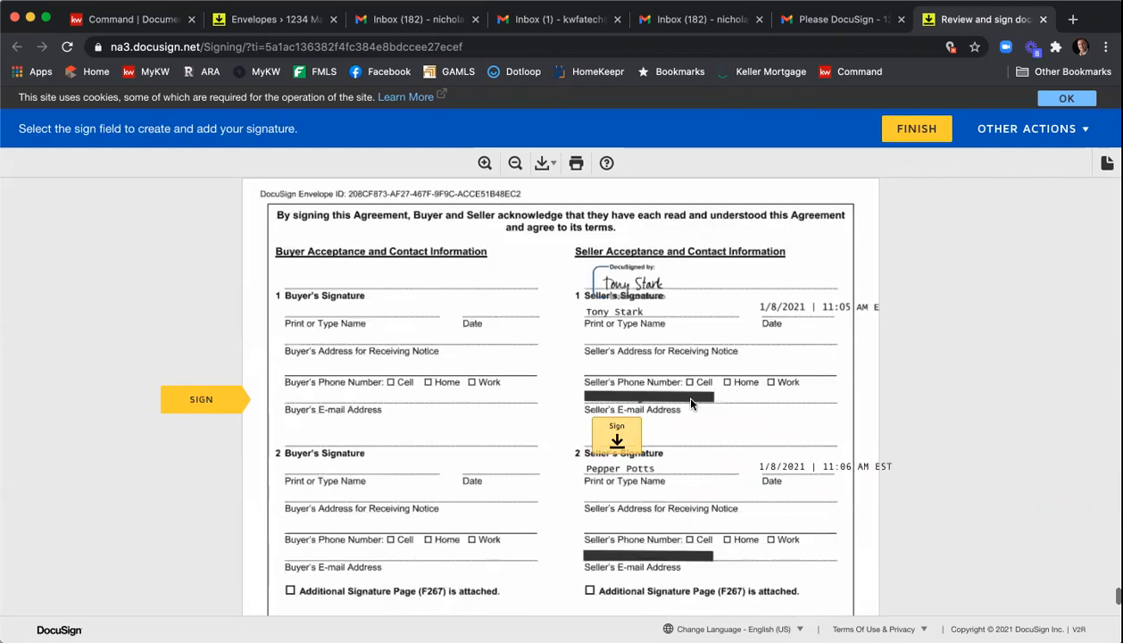
- Sign the second seller's acceptance signature on the Purchase and Sale Agreement and finish signing without saving a copy
{"action": "left_click", "coordinate": [616, 398]}
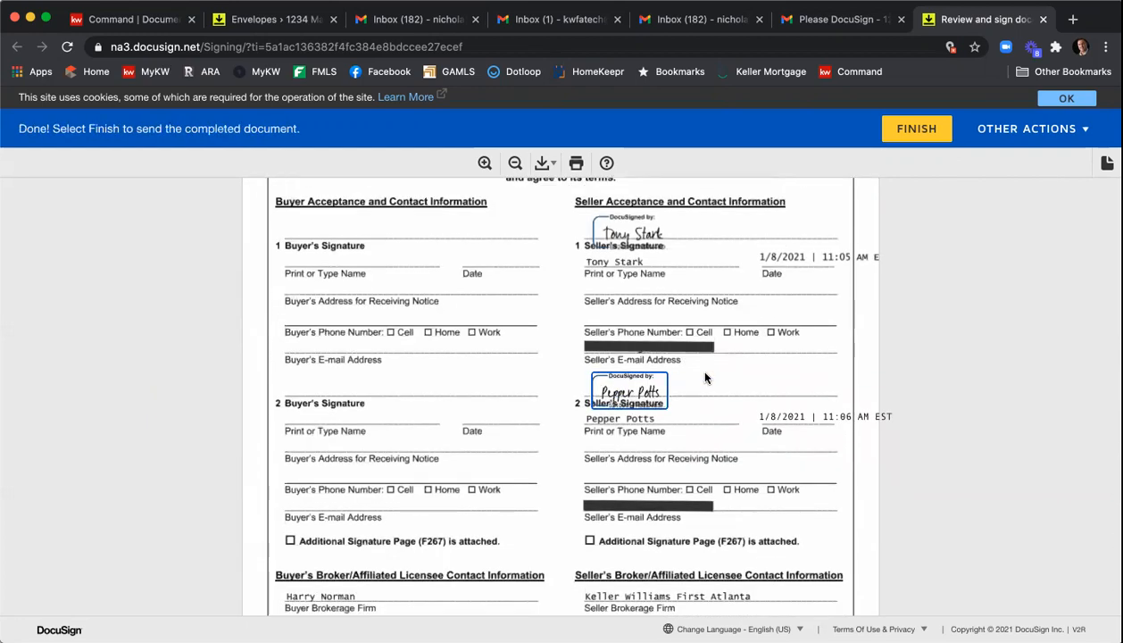
{"action": "scroll", "coordinate": [707, 377], "scroll_direction": "down", "scroll_amount": 6}
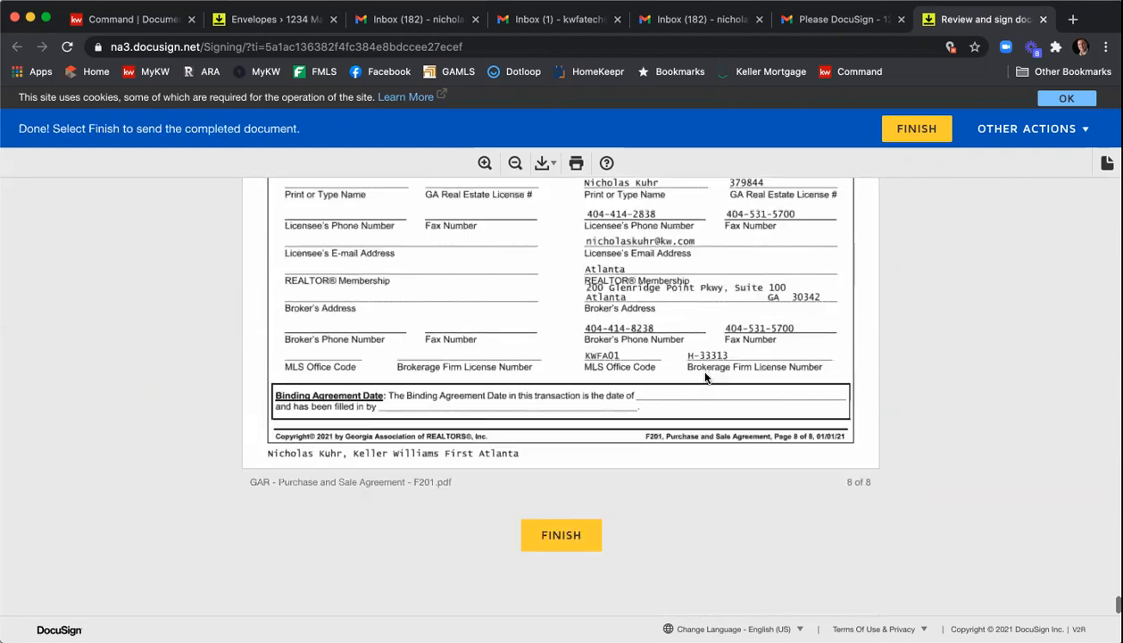
{"action": "left_click", "coordinate": [563, 534]}
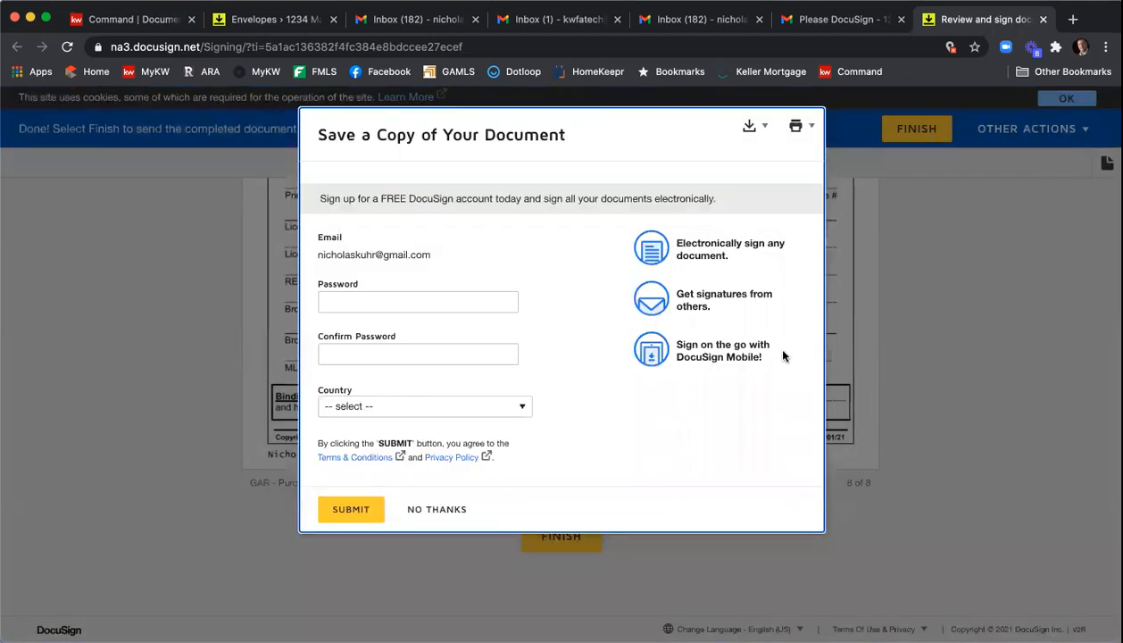
{"action": "left_click", "coordinate": [450, 509]}
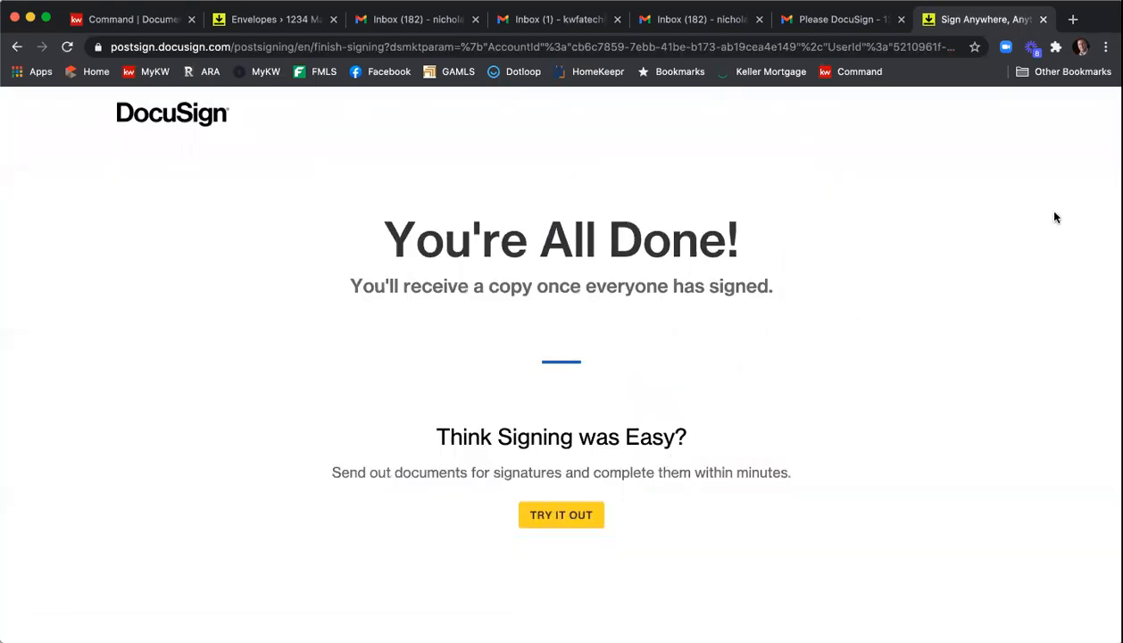
- Close the finished signing tabs, open the new Please DocuSign email in the agent's inbox and continue to the documents
{"action": "left_click", "coordinate": [1042, 19]}
{"action": "left_click", "coordinate": [792, 20]}
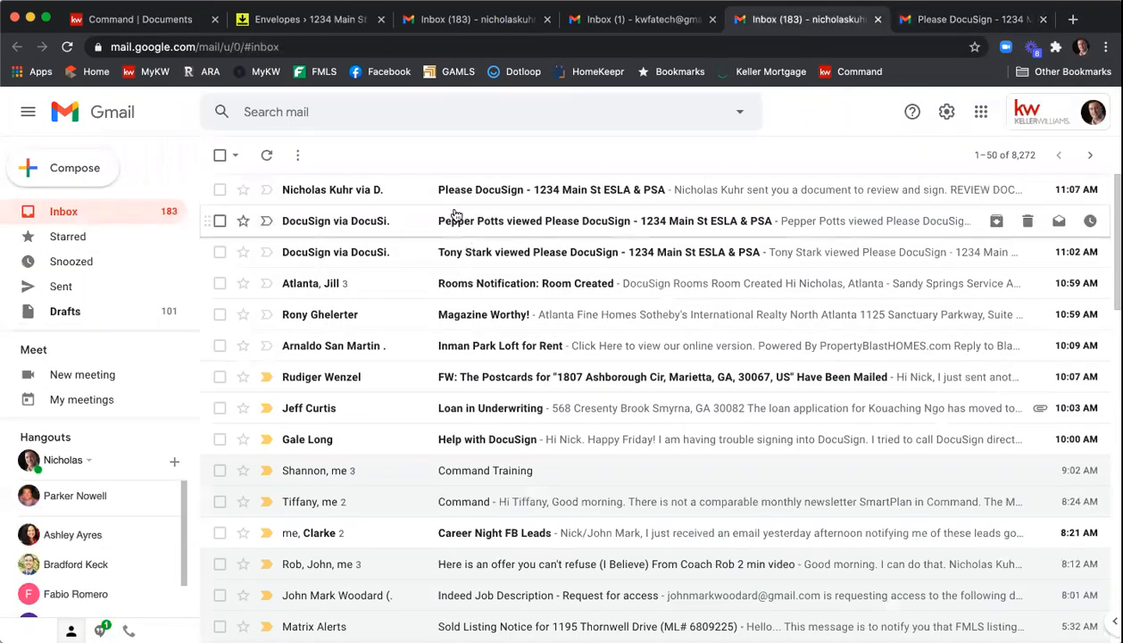
{"action": "left_click", "coordinate": [593, 189]}
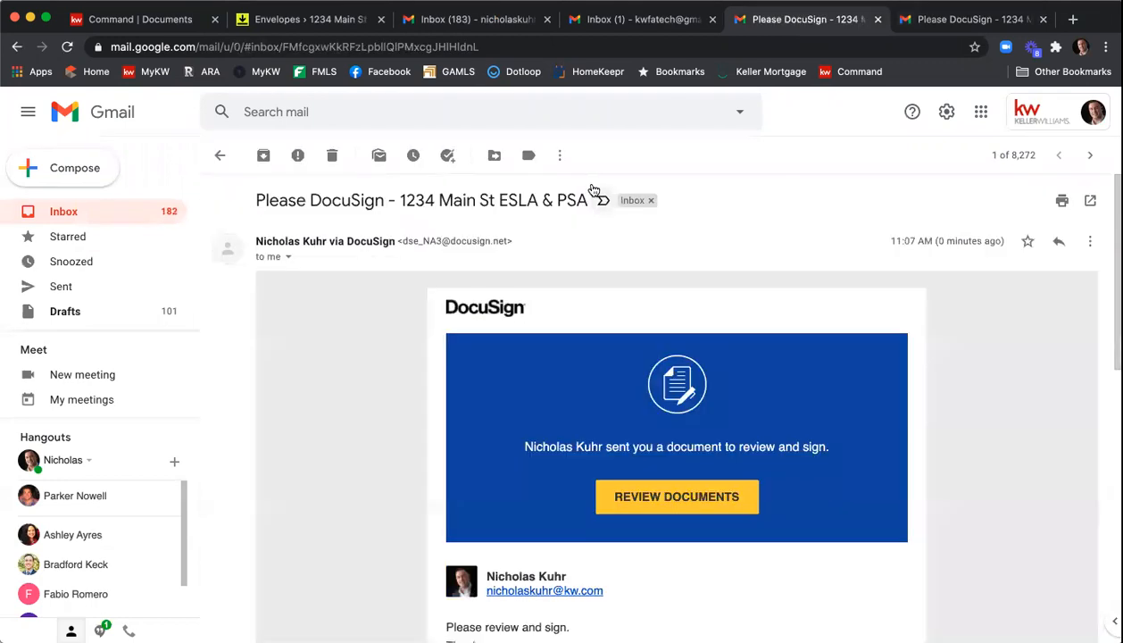
{"action": "scroll", "coordinate": [651, 309], "scroll_direction": "down", "scroll_amount": 3}
{"action": "left_click", "coordinate": [637, 277]}
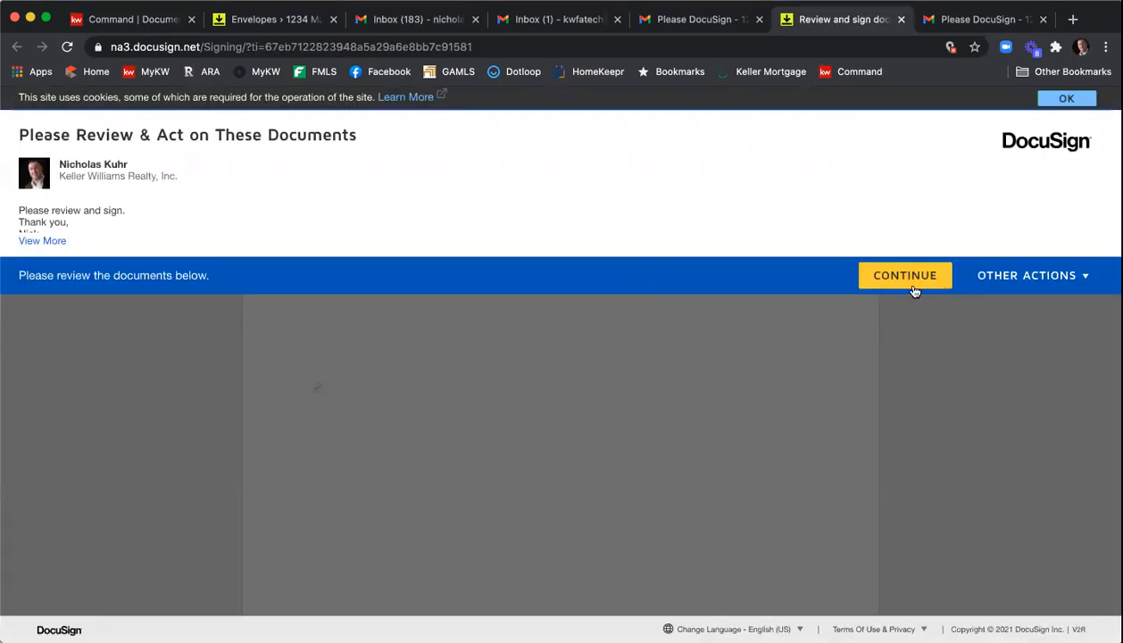
{"action": "left_click", "coordinate": [907, 277]}
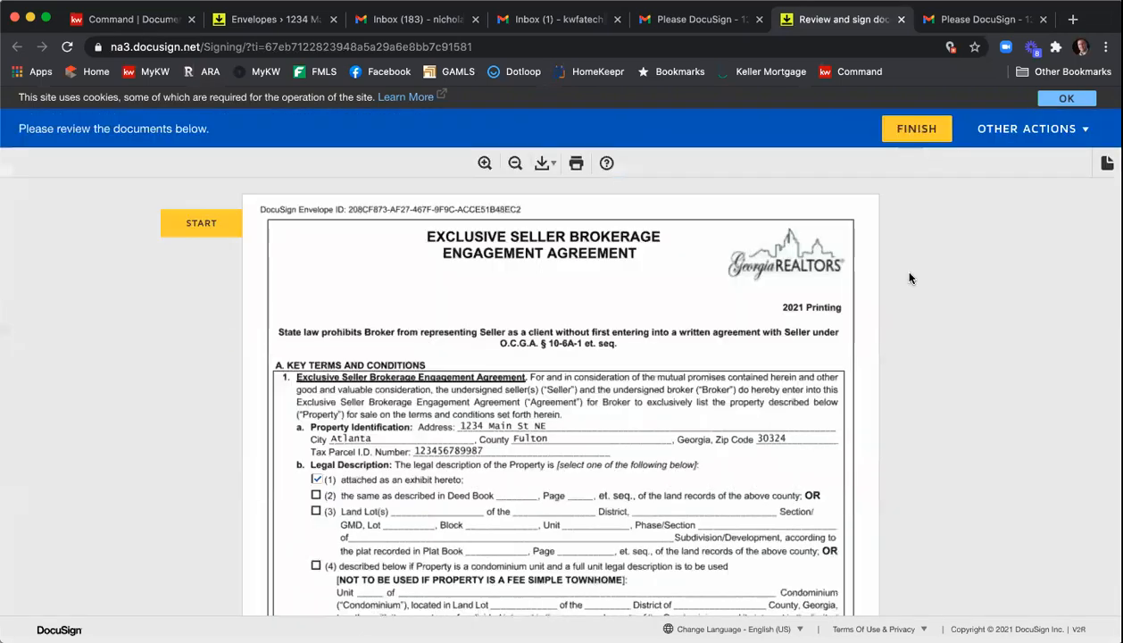
- Start signing and sign the Broker/Affiliated Licensee Signature on the Exclusive Seller Brokerage Engagement Agreement
{"action": "left_click", "coordinate": [201, 224]}
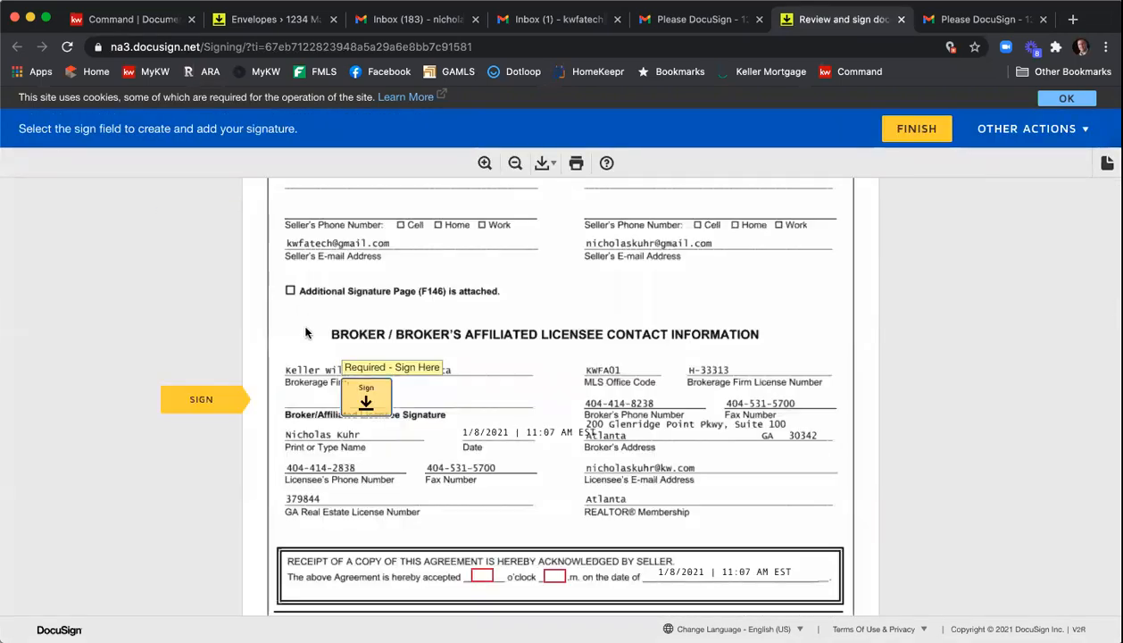
{"action": "left_click", "coordinate": [355, 403]}
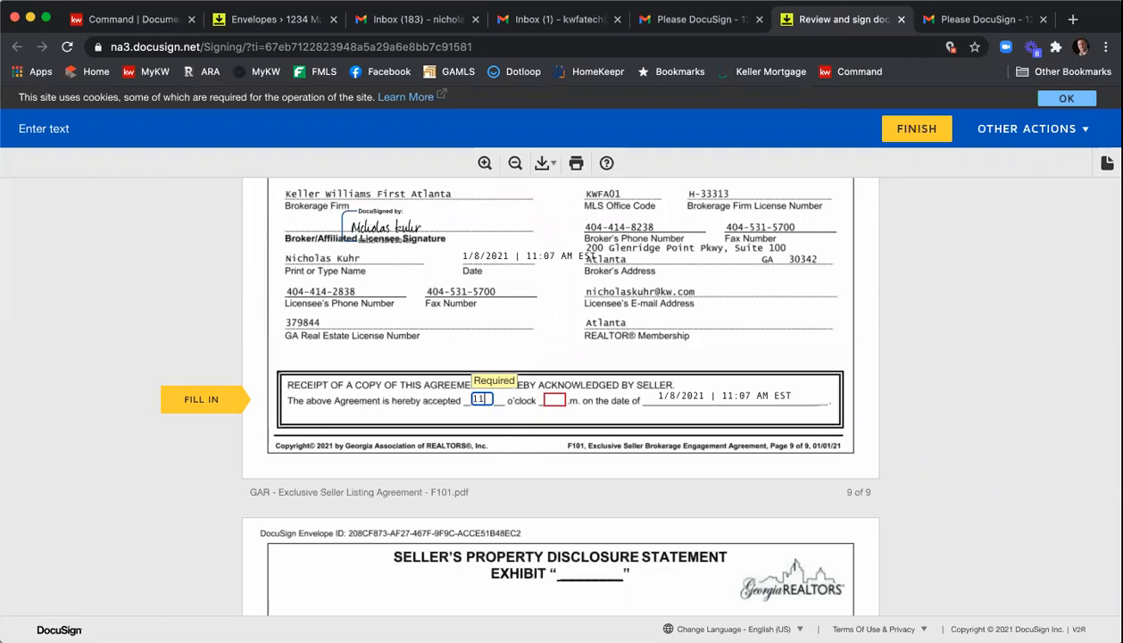
{"action": "key", "text": "Tab"}
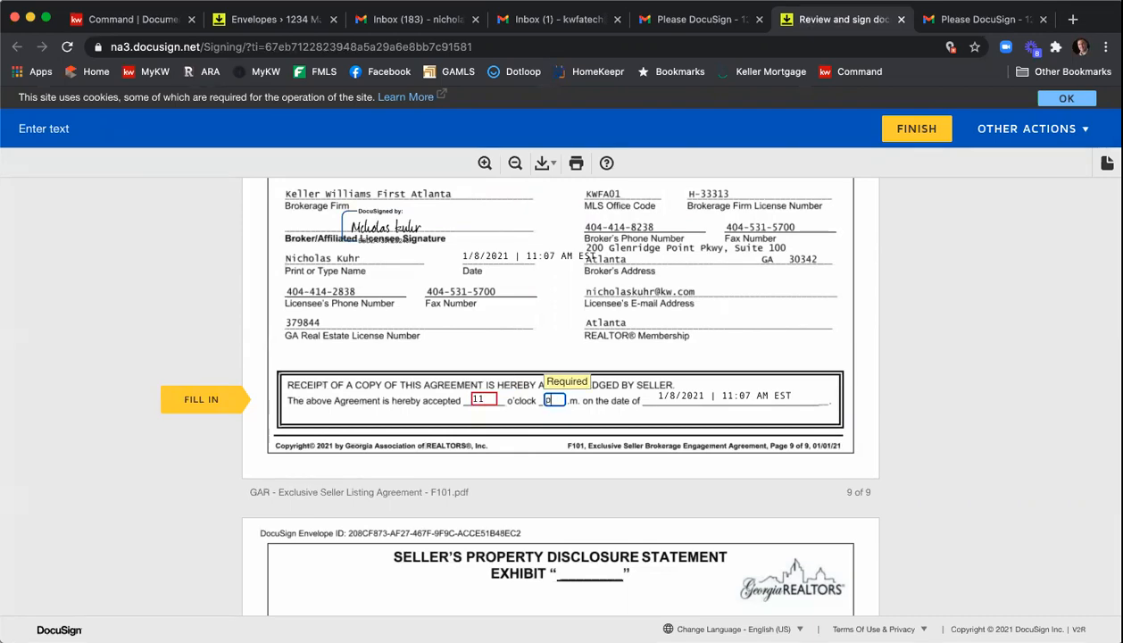
- Sign the seller's broker/affiliated licensee signature on the Purchase and Sale Agreement
{"action": "left_click", "coordinate": [220, 403]}
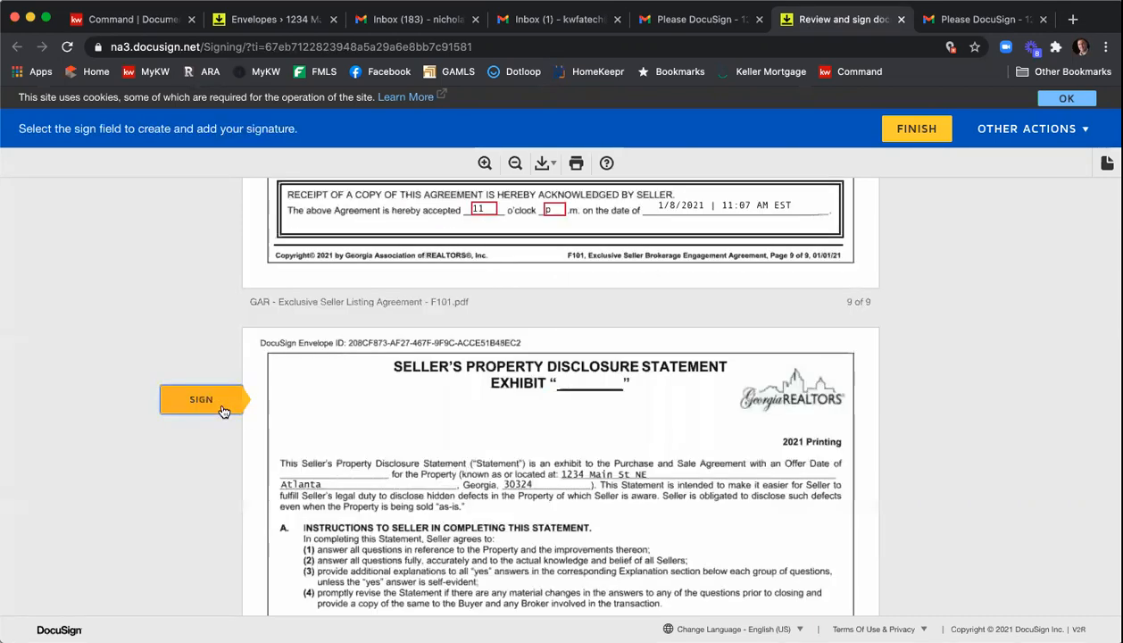
{"action": "left_click", "coordinate": [613, 402]}
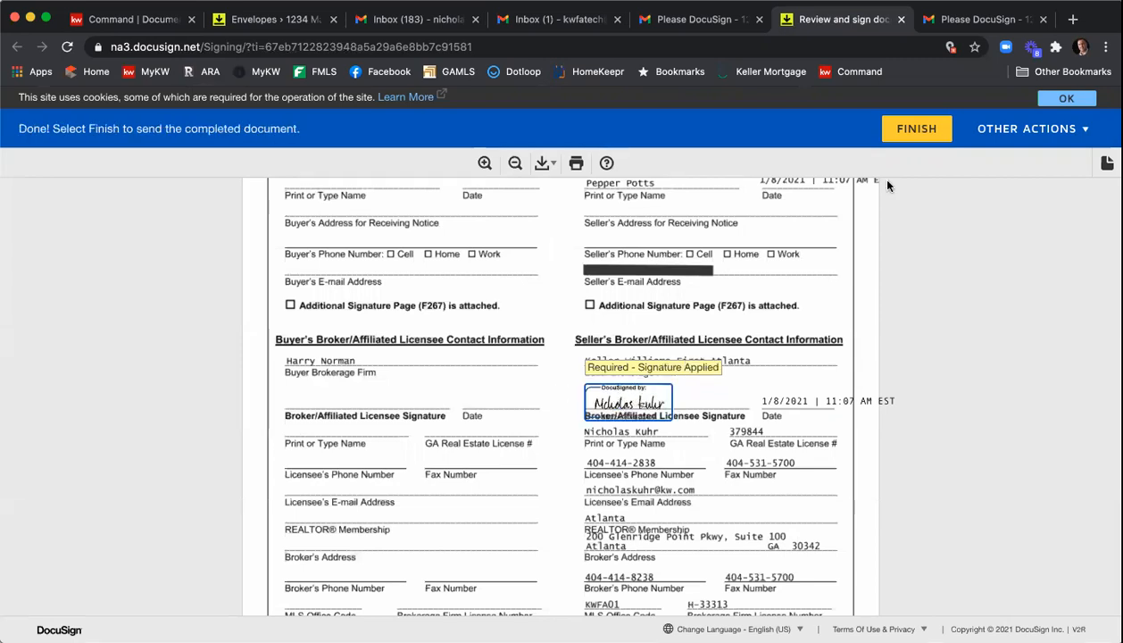
- Finish the broker's signing and close the completed signing tab
{"action": "left_click", "coordinate": [912, 134]}
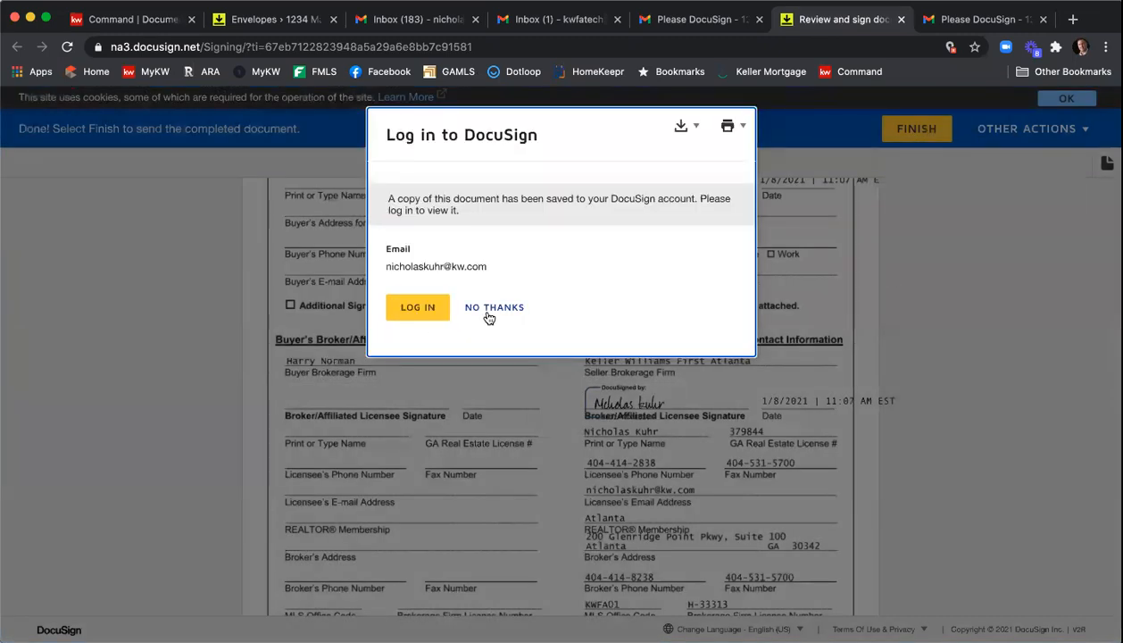
{"action": "left_click", "coordinate": [487, 311]}
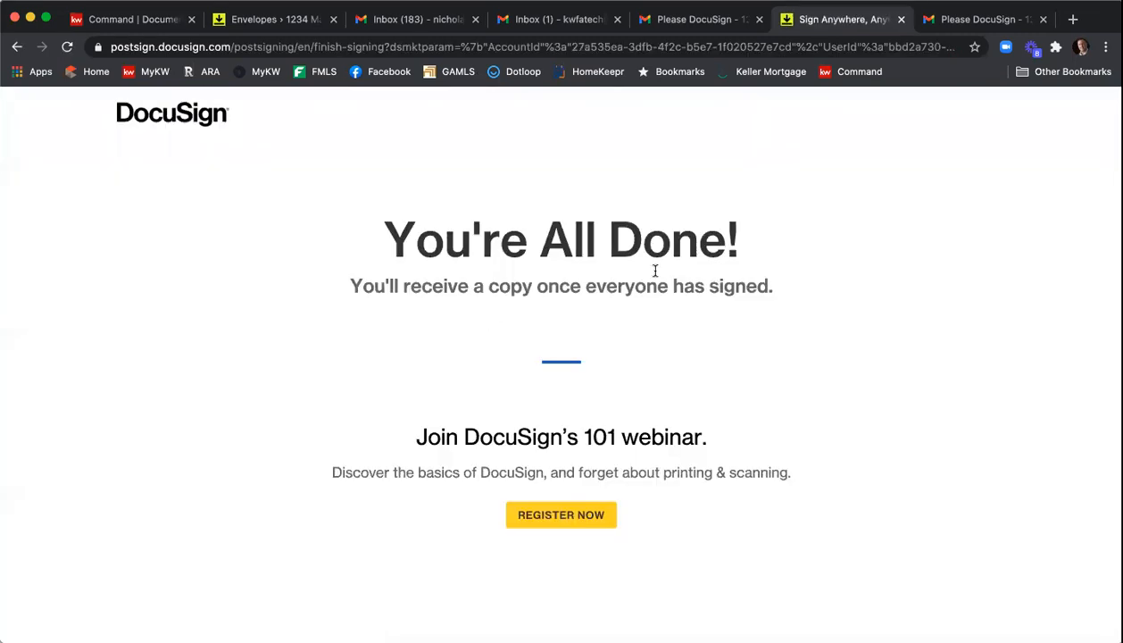
{"action": "left_click", "coordinate": [901, 20]}
- Open the Completed: Please DocuSign email in the seller's inbox and review its attached signed documents
{"action": "left_click", "coordinate": [558, 31]}
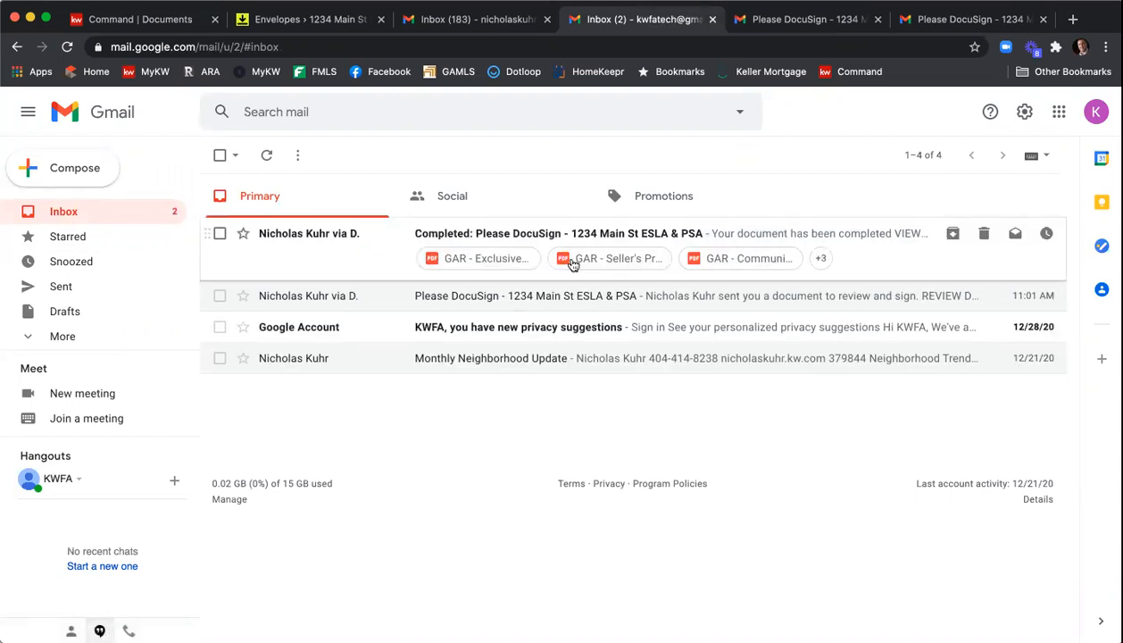
{"action": "left_click", "coordinate": [480, 237]}
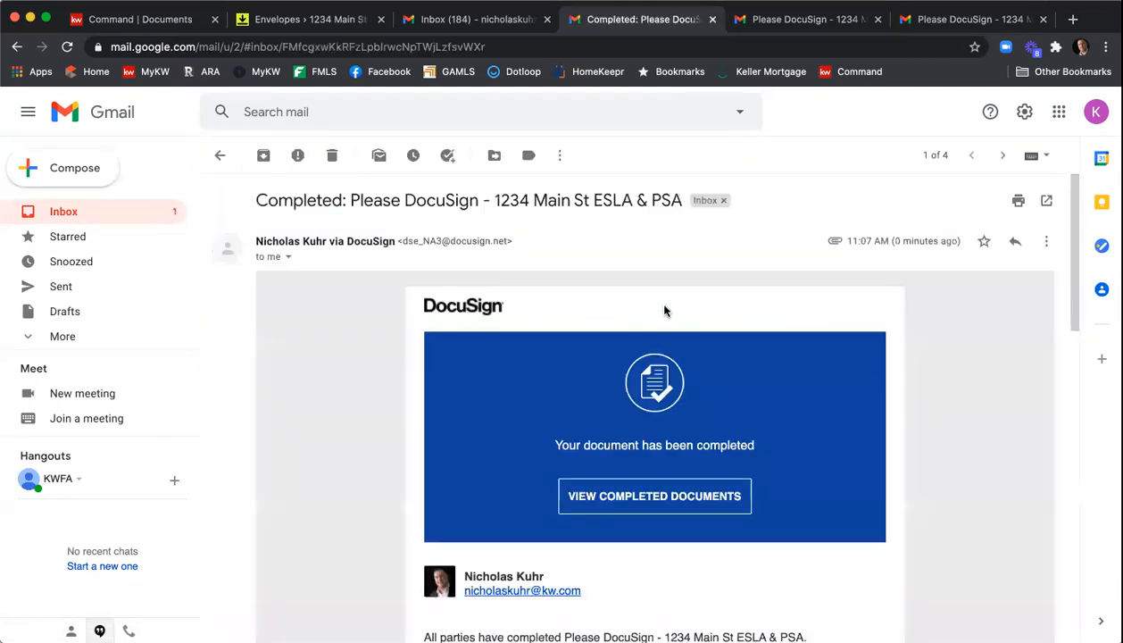
{"action": "scroll", "coordinate": [664, 308], "scroll_direction": "down", "scroll_amount": 5}
{"action": "scroll", "coordinate": [672, 307], "scroll_direction": "down", "scroll_amount": 5}
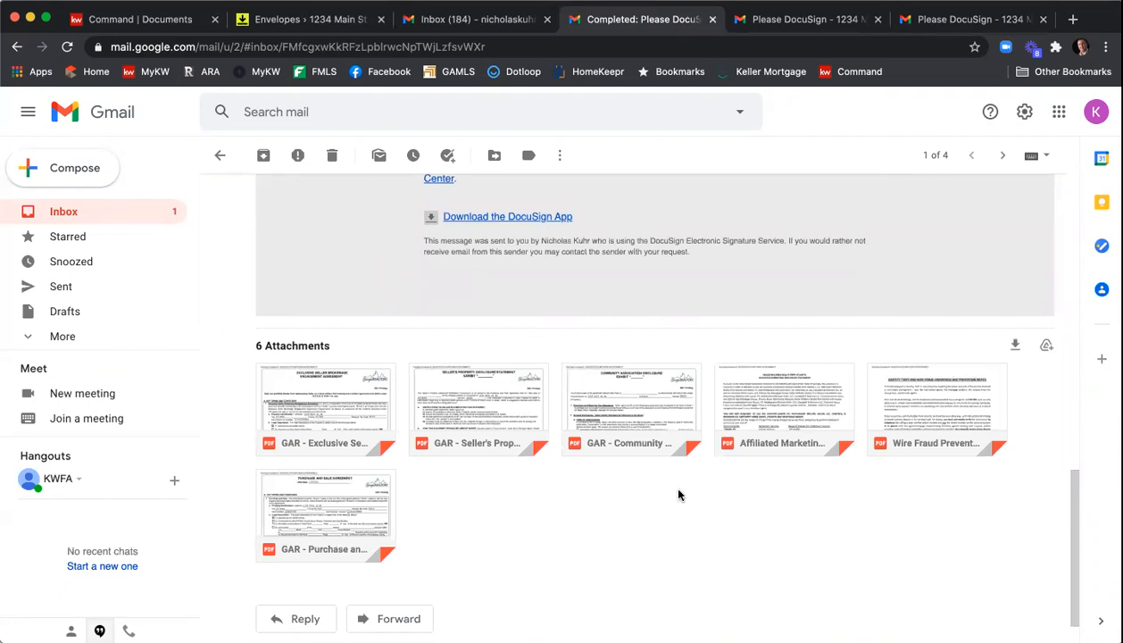
- Open the completed 1234 Main St ESLA & PSA envelope in the room and review its recipients
{"action": "left_click", "coordinate": [327, 24]}
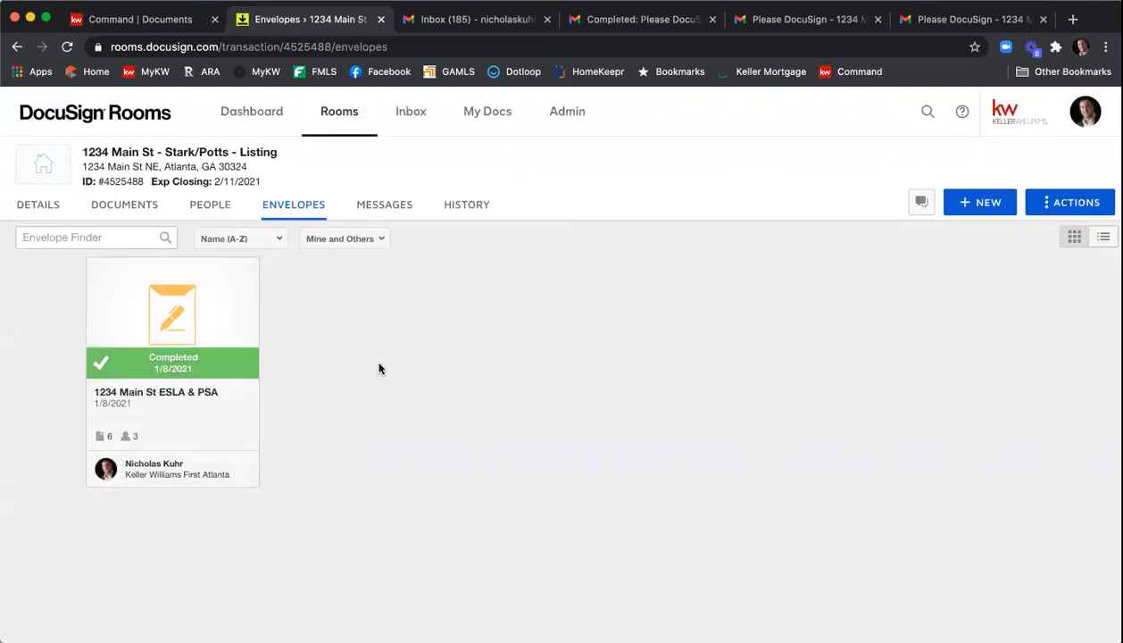
{"action": "left_click", "coordinate": [161, 354]}
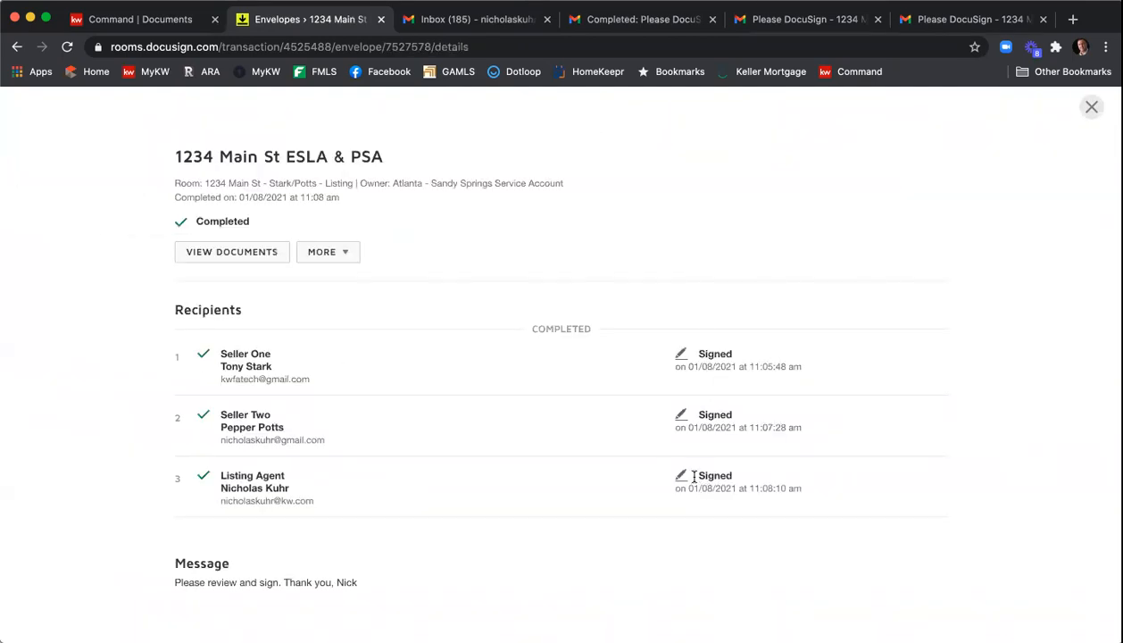
{"action": "left_click", "coordinate": [1089, 107]}
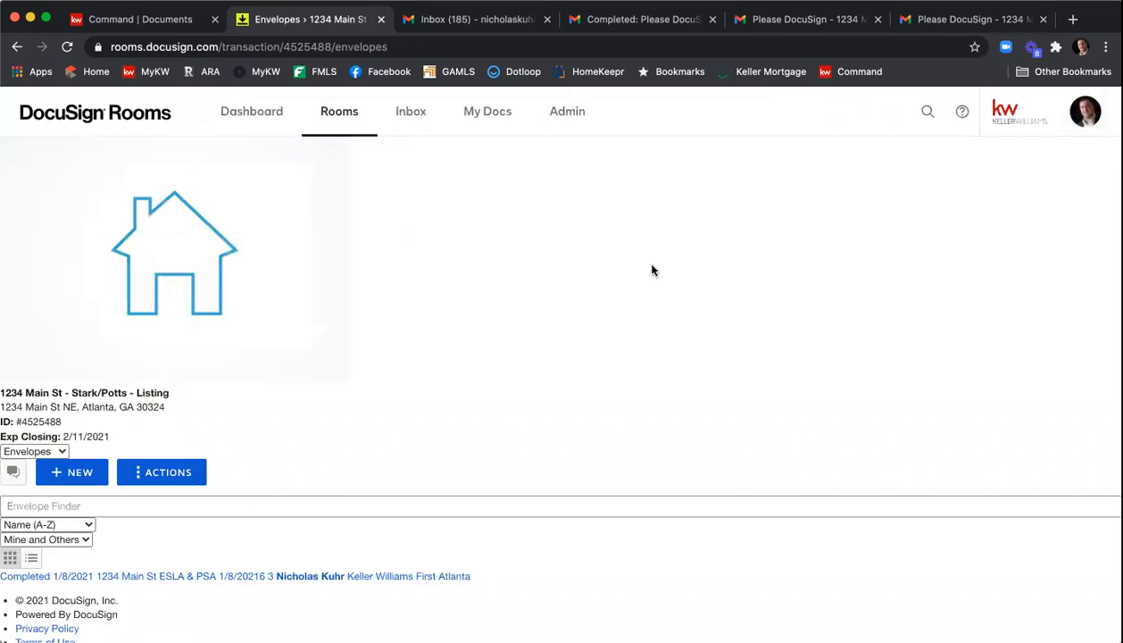
- Open the room's documents and select the five signed documents under Room Docs, excluding the certification and Purchase and Sale Agreements
{"action": "left_click", "coordinate": [150, 212]}
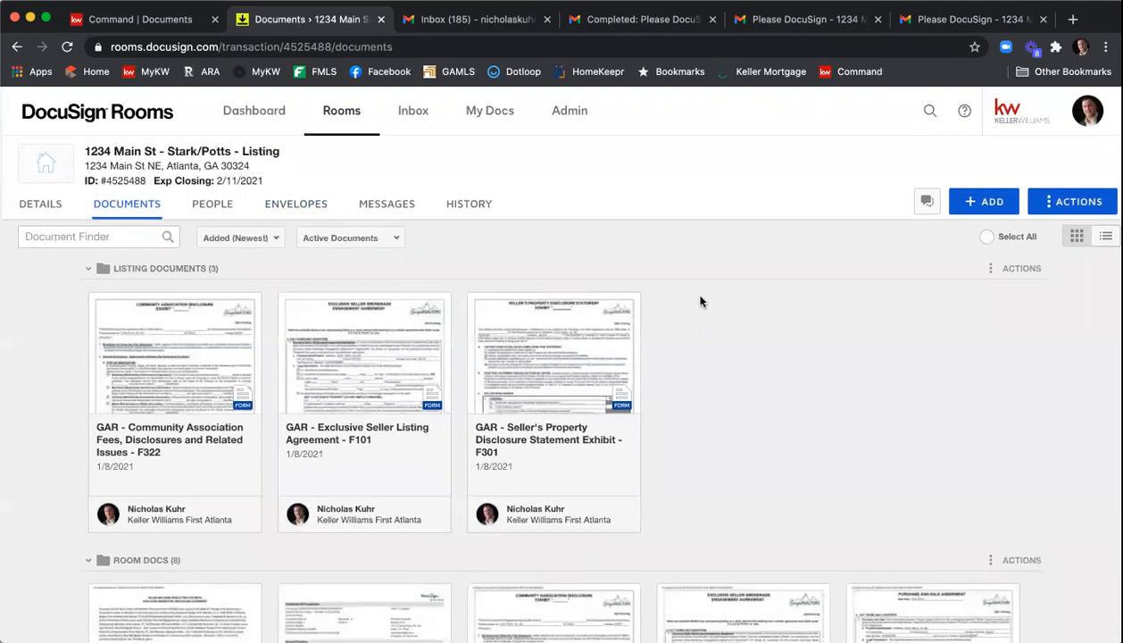
{"action": "scroll", "coordinate": [700, 302], "scroll_direction": "down", "scroll_amount": 3}
{"action": "scroll", "coordinate": [700, 302], "scroll_direction": "up", "scroll_amount": 3}
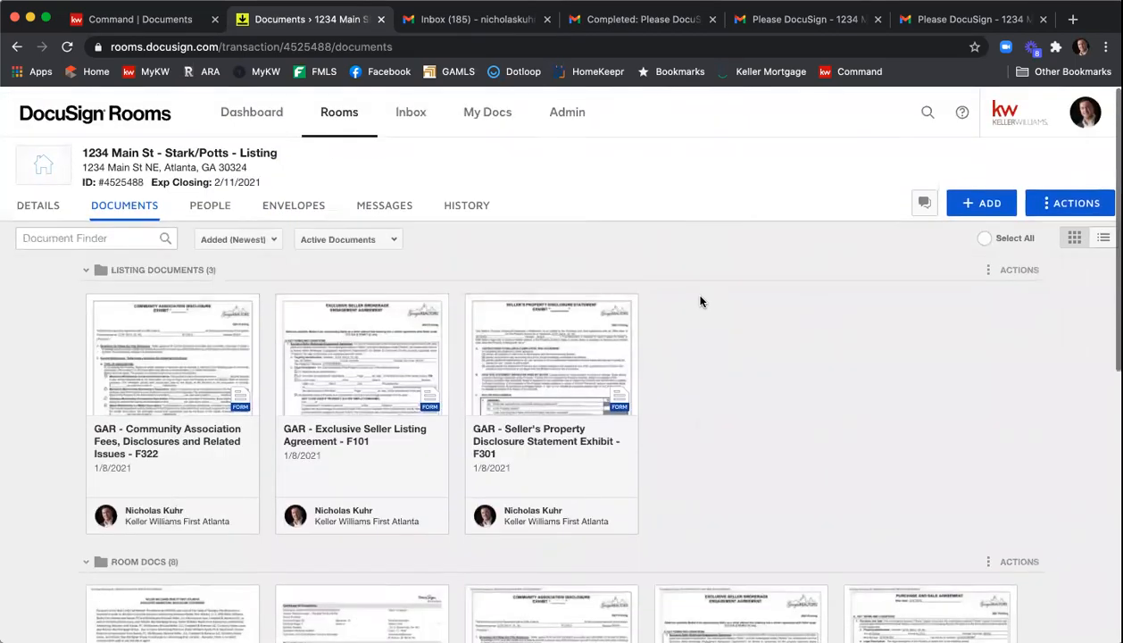
{"action": "scroll", "coordinate": [700, 302], "scroll_direction": "down", "scroll_amount": 5}
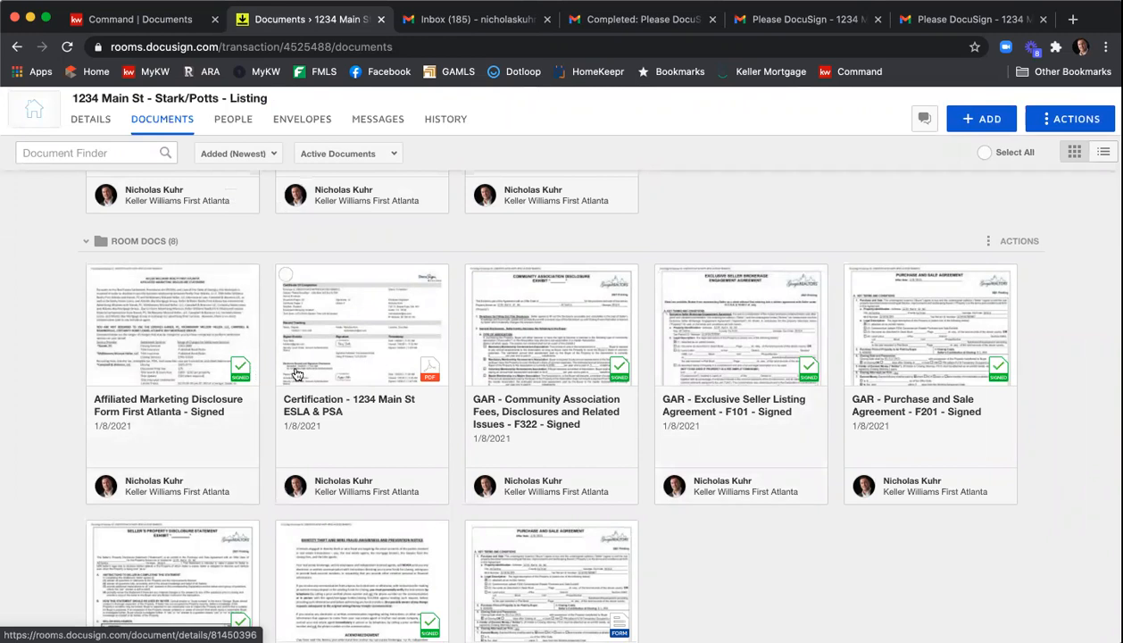
{"action": "scroll", "coordinate": [314, 357], "scroll_direction": "down", "scroll_amount": 1}
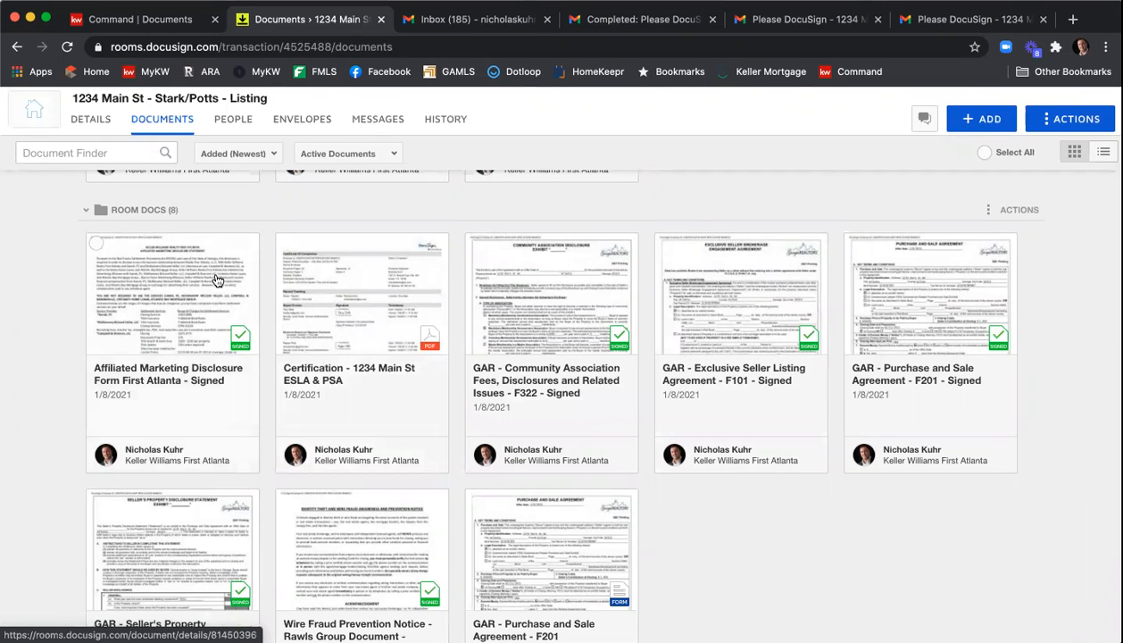
{"action": "left_click", "coordinate": [95, 243]}
{"action": "left_click", "coordinate": [474, 242]}
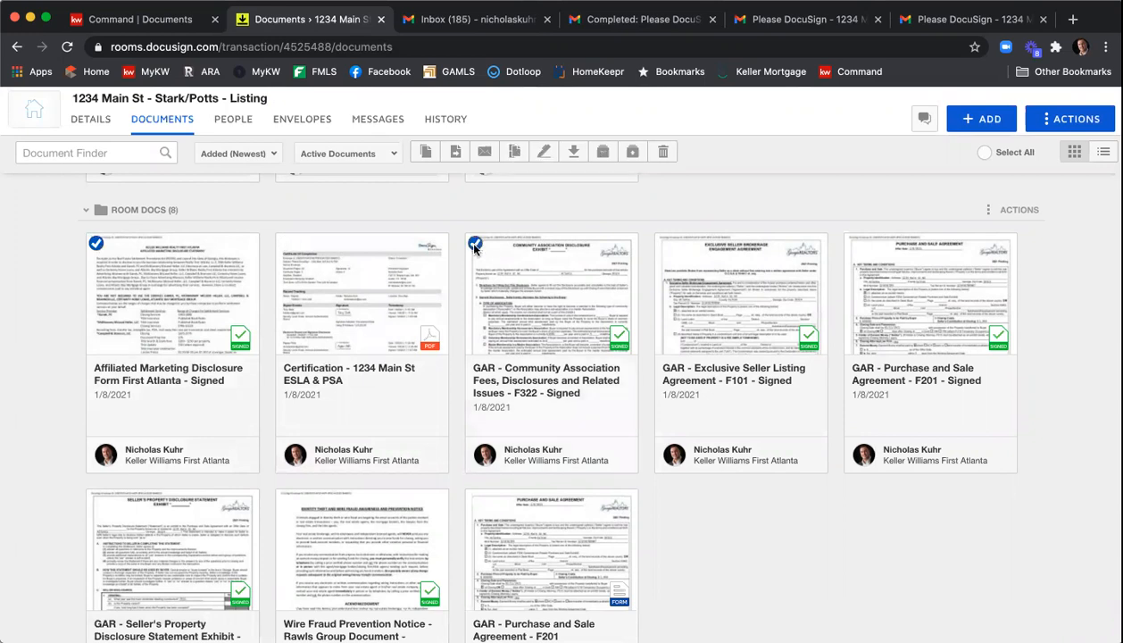
{"action": "left_click", "coordinate": [664, 243]}
{"action": "scroll", "coordinate": [162, 469], "scroll_direction": "down", "scroll_amount": 1}
{"action": "left_click", "coordinate": [95, 429]}
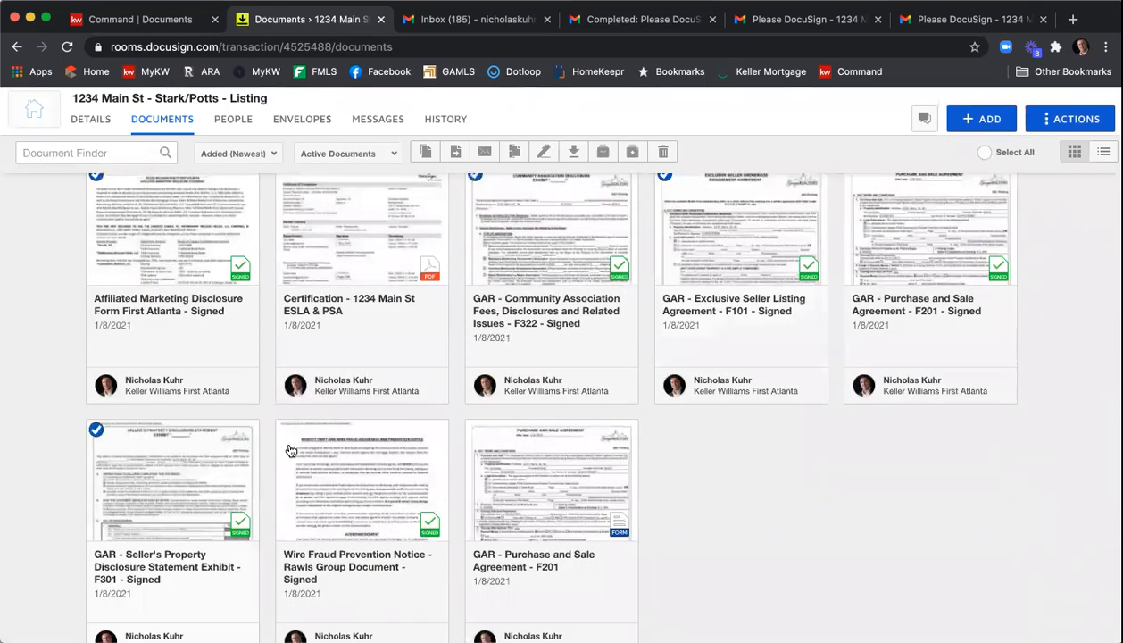
{"action": "left_click", "coordinate": [297, 434]}
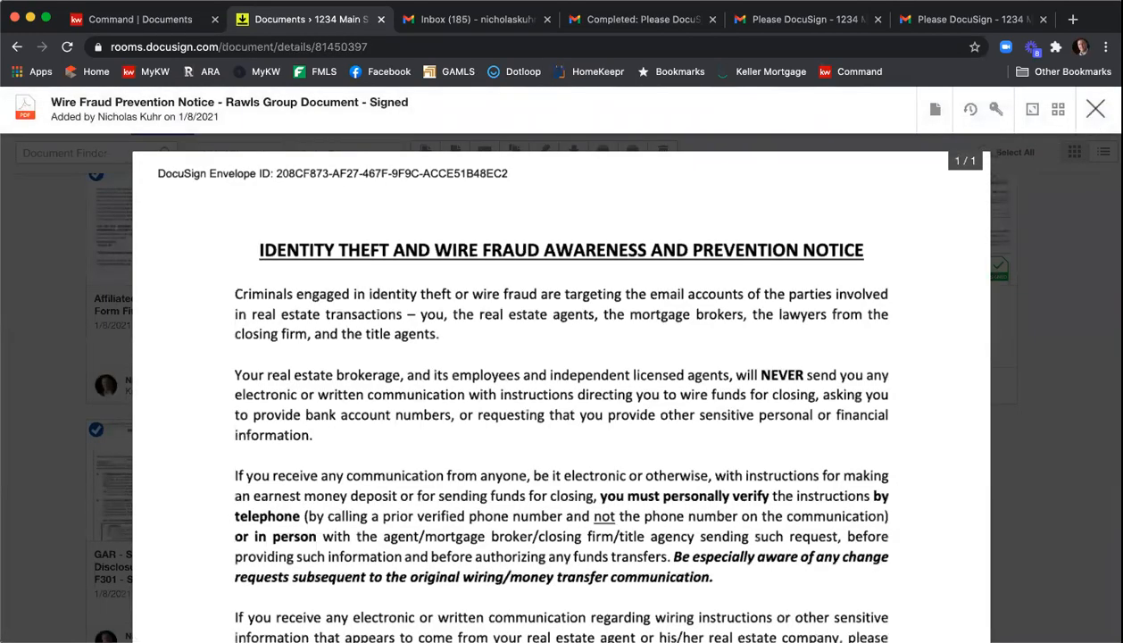
{"action": "left_click", "coordinate": [1094, 111]}
{"action": "left_click", "coordinate": [286, 430]}
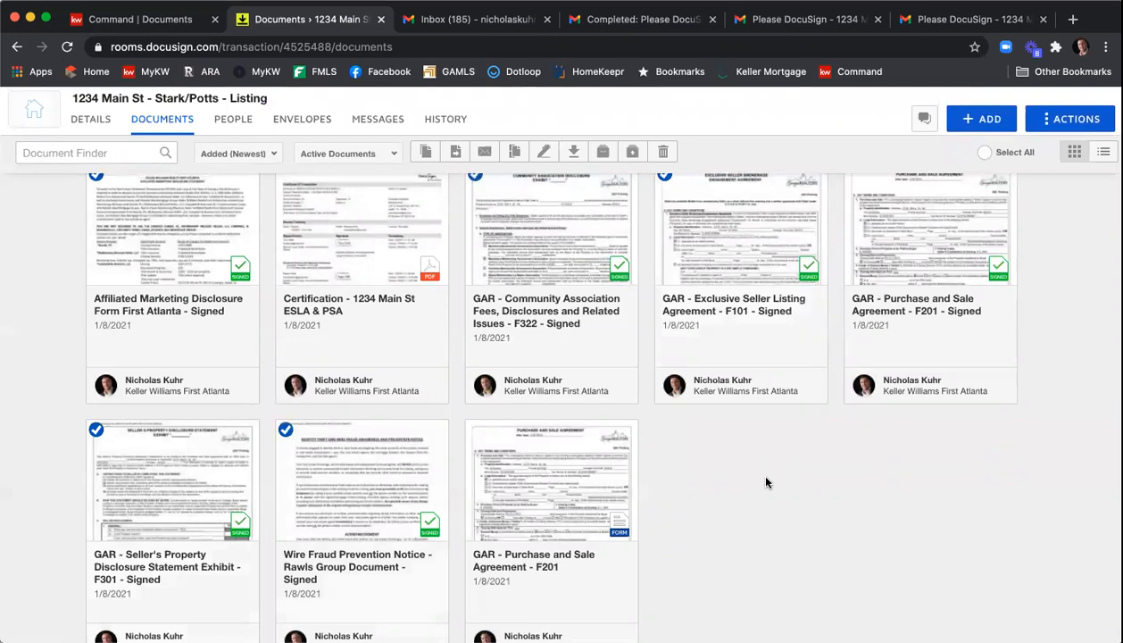
- Move the selected documents to the Listing Documents folder in the current room
{"action": "scroll", "coordinate": [774, 470], "scroll_direction": "down", "scroll_amount": 2}
{"action": "scroll", "coordinate": [596, 236], "scroll_direction": "up", "scroll_amount": 3}
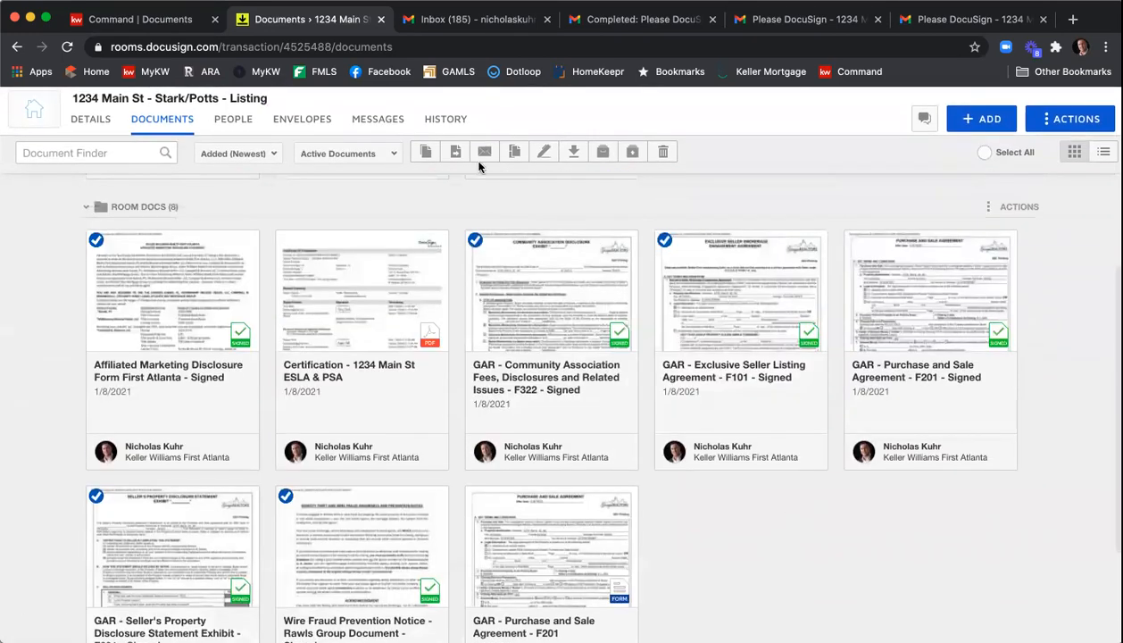
{"action": "left_click", "coordinate": [456, 153]}
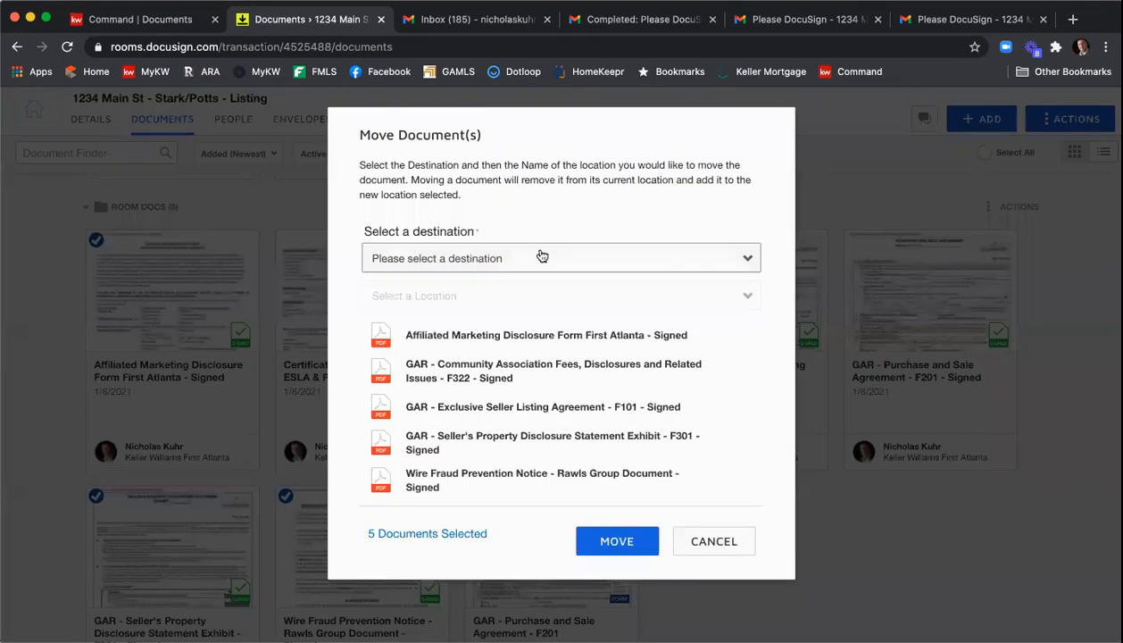
{"action": "left_click", "coordinate": [539, 255]}
{"action": "left_click", "coordinate": [539, 275]}
{"action": "left_click", "coordinate": [513, 295]}
{"action": "left_click", "coordinate": [501, 342]}
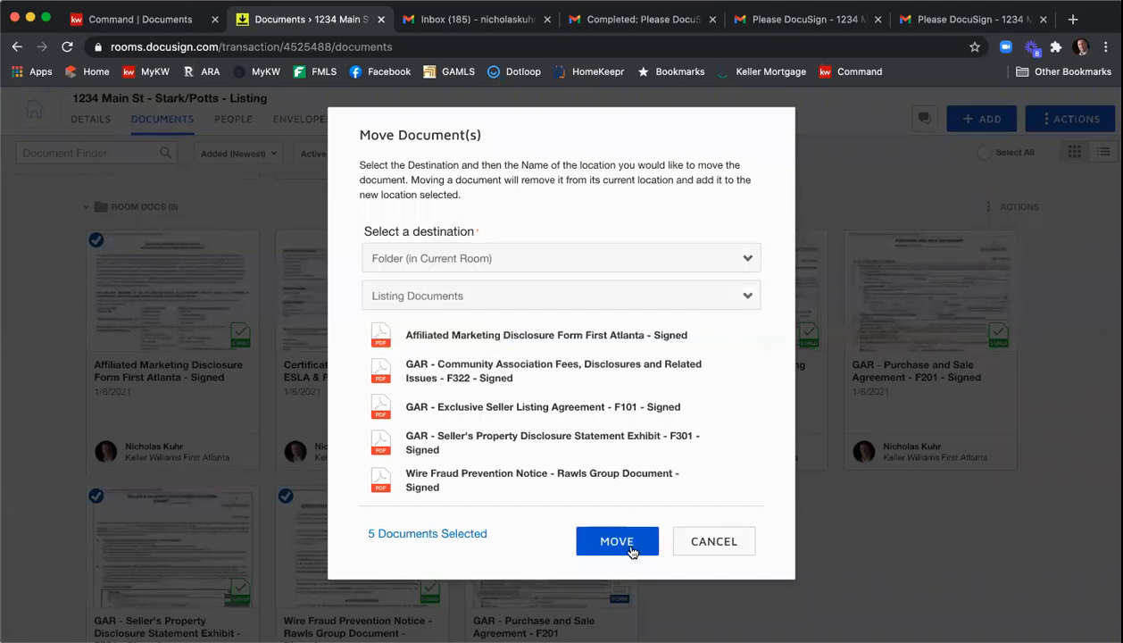
{"action": "left_click", "coordinate": [630, 543]}
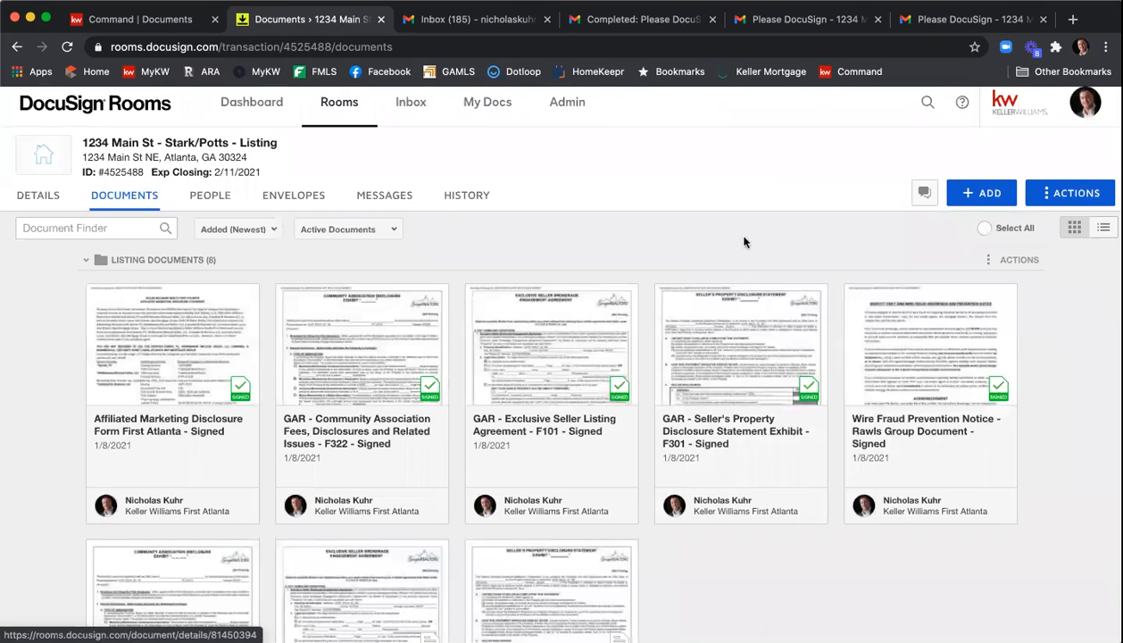
- Open and read the Certification - 1234 Main St ESLA & PSA certificate of completion
{"action": "scroll", "coordinate": [742, 245], "scroll_direction": "down", "scroll_amount": 10}
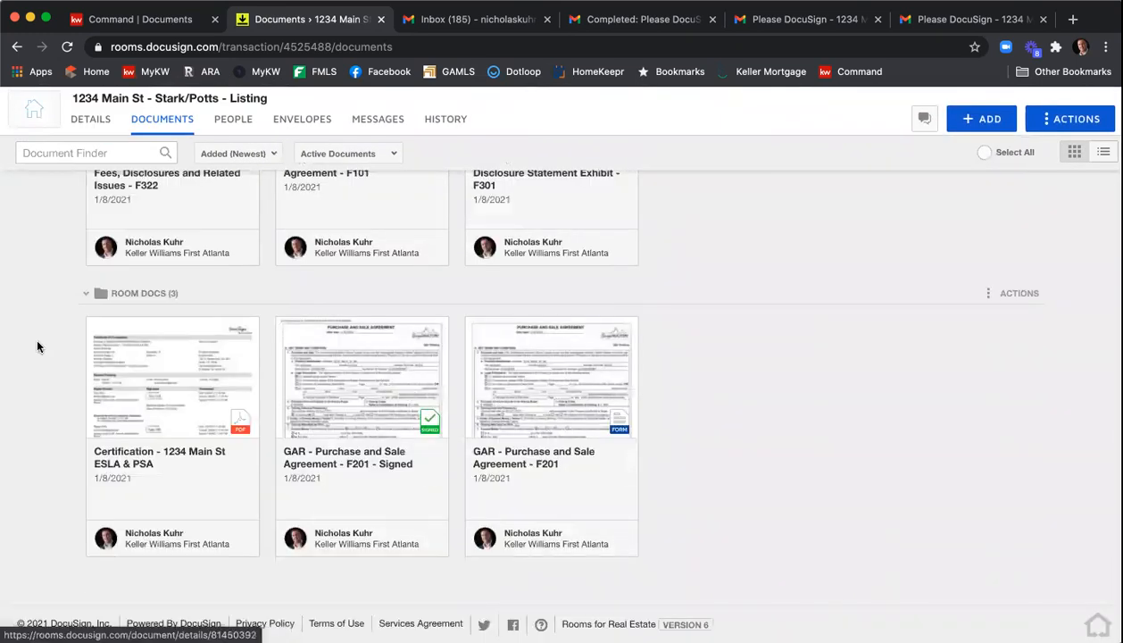
{"action": "left_click", "coordinate": [163, 389]}
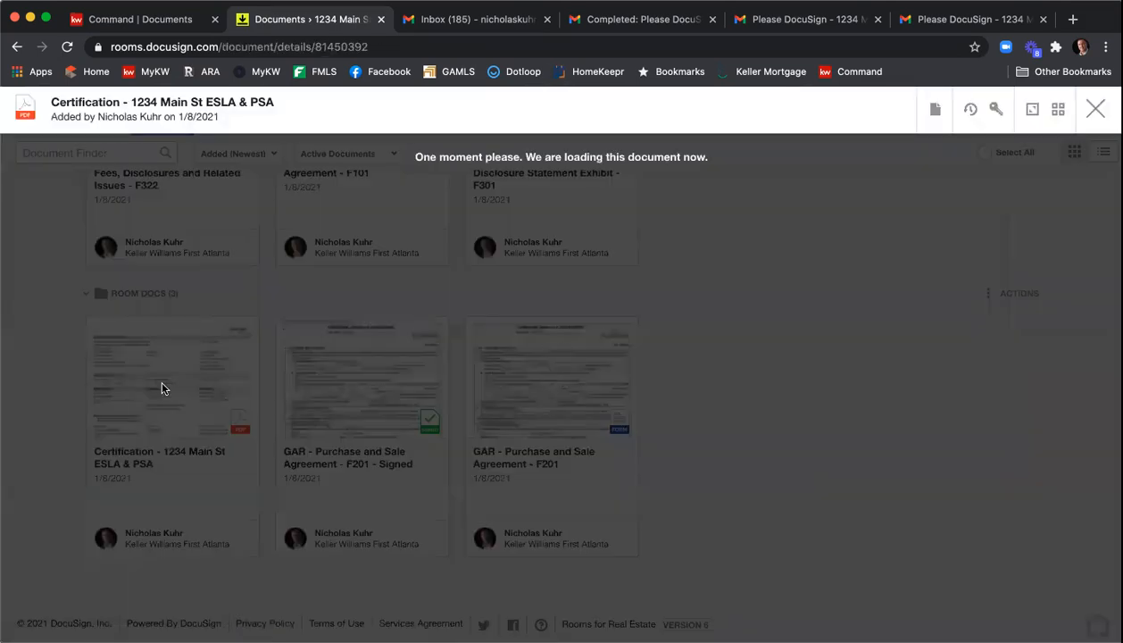
{"action": "scroll", "coordinate": [754, 438], "scroll_direction": "down", "scroll_amount": 5}
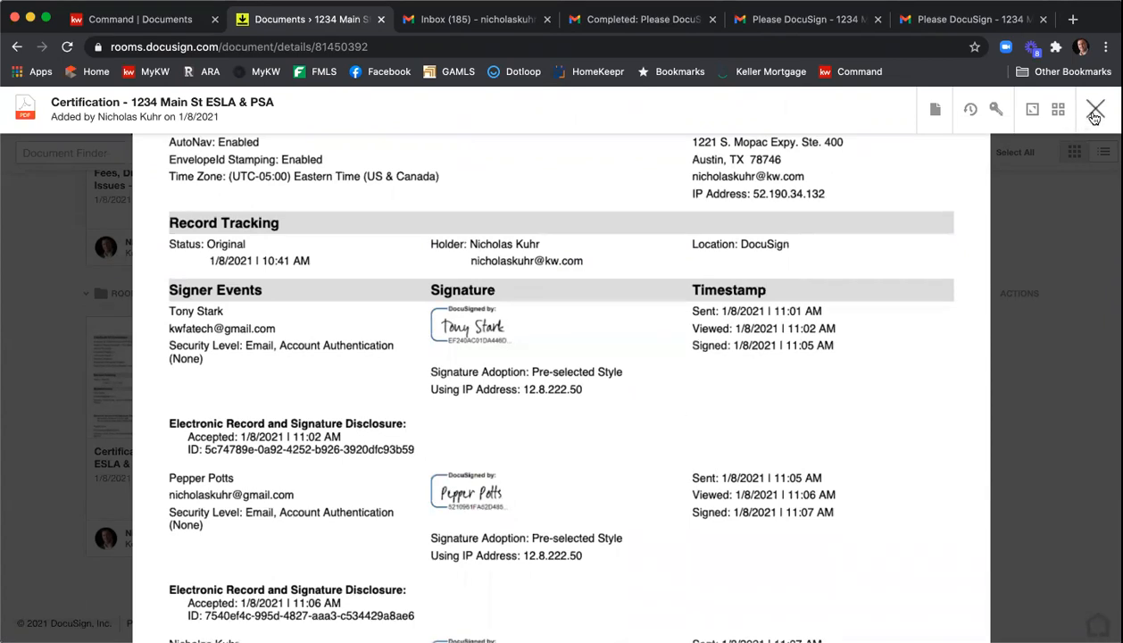
{"action": "left_click", "coordinate": [1094, 109]}
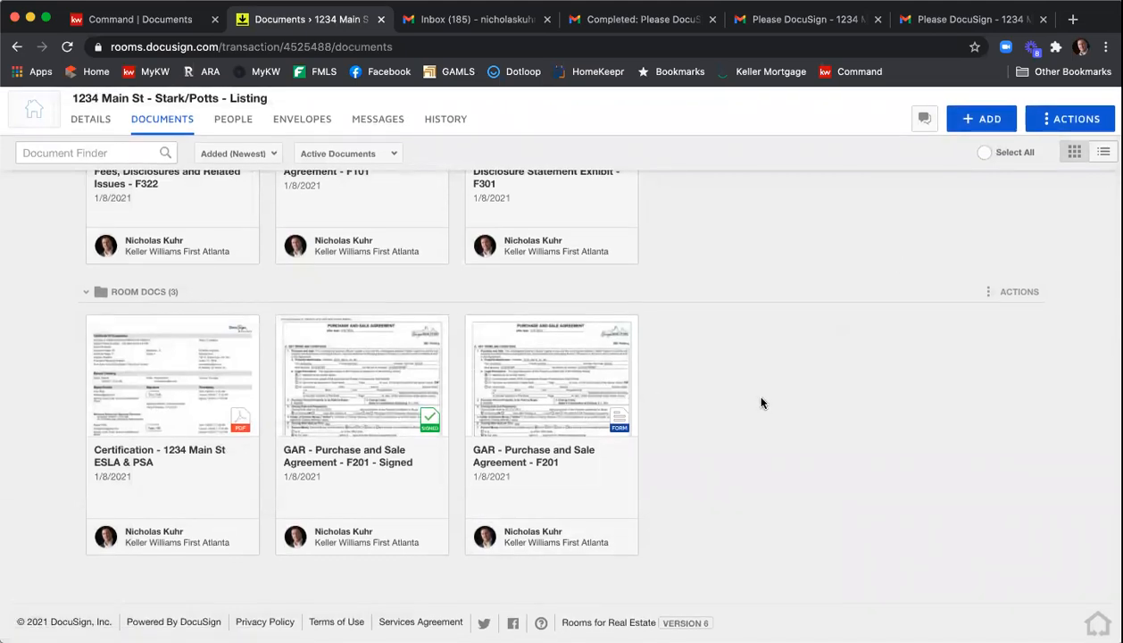
{"action": "left_click", "coordinate": [125, 384]}
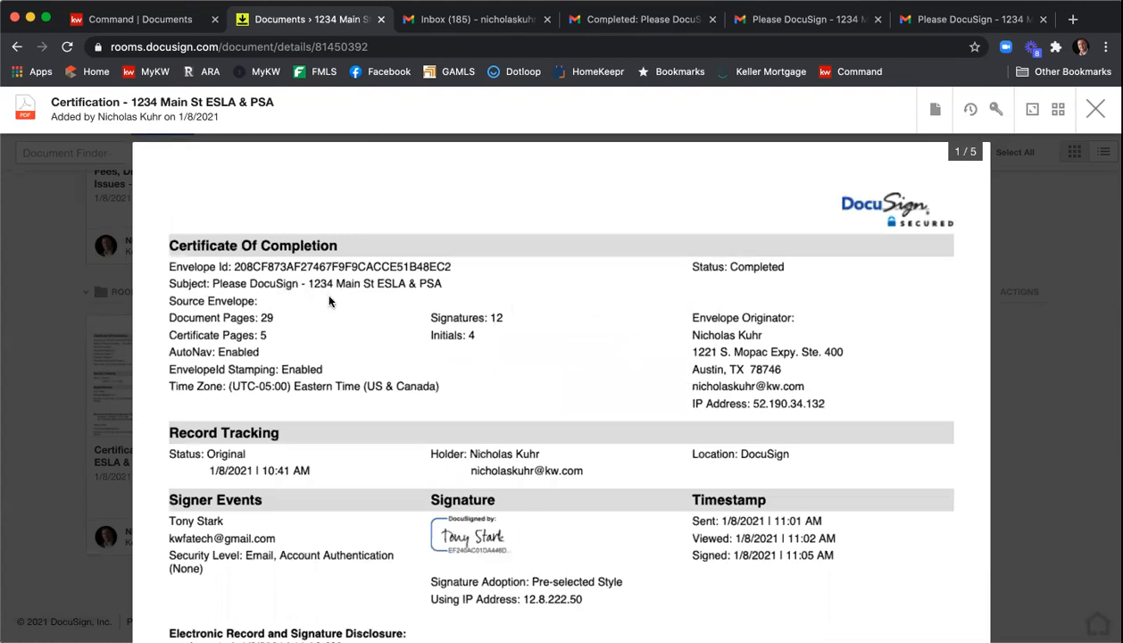
{"action": "scroll", "coordinate": [327, 296], "scroll_direction": "up", "scroll_amount": 1}
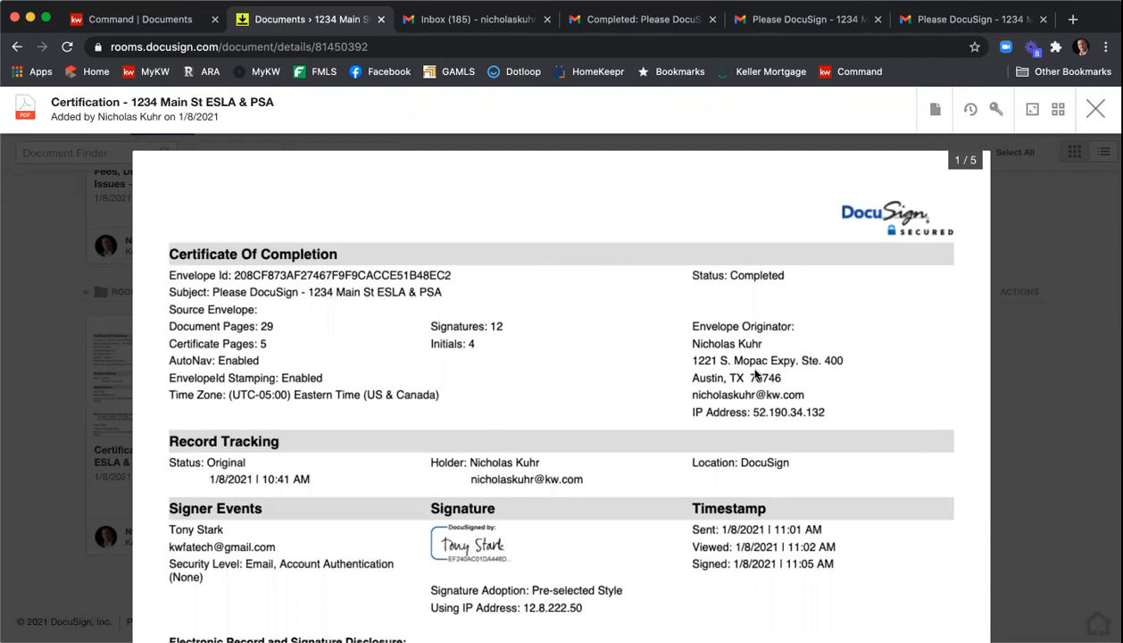
{"action": "left_click", "coordinate": [1094, 109]}
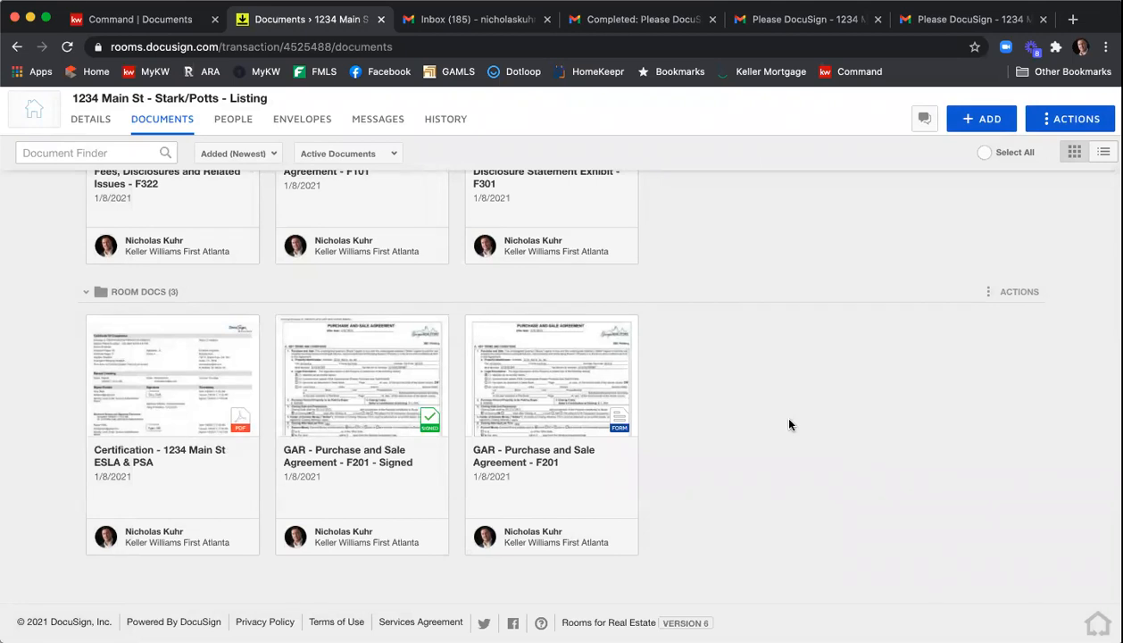
- Select the five signed documents in the Listing Documents folder
{"action": "scroll", "coordinate": [789, 425], "scroll_direction": "up", "scroll_amount": 2}
{"action": "scroll", "coordinate": [788, 425], "scroll_direction": "up", "scroll_amount": 5}
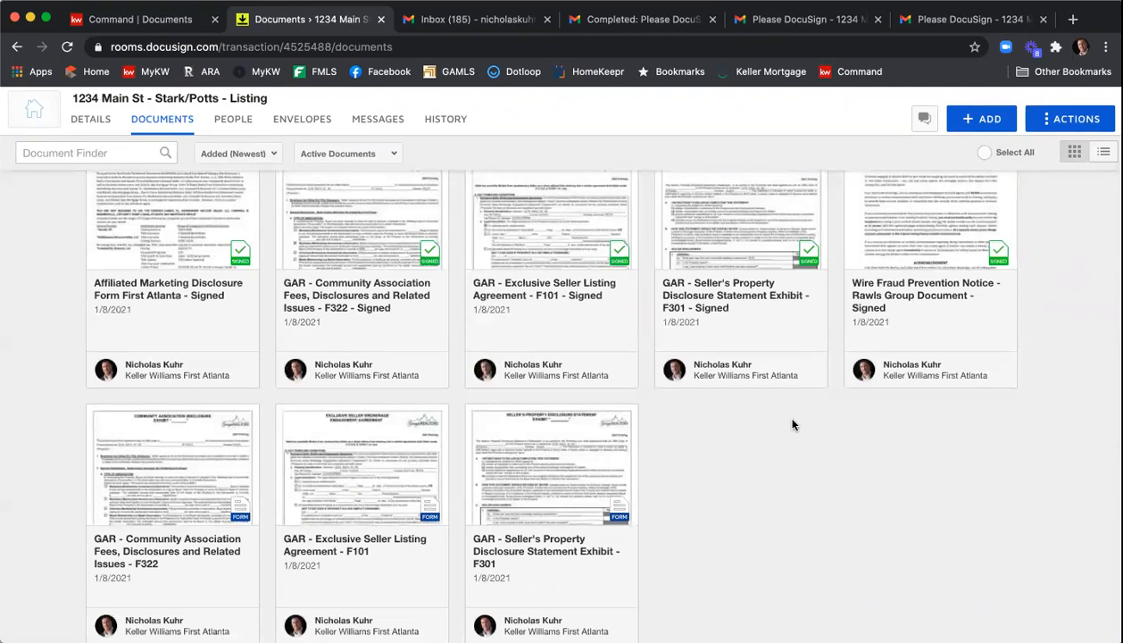
{"action": "scroll", "coordinate": [791, 425], "scroll_direction": "up", "scroll_amount": 1}
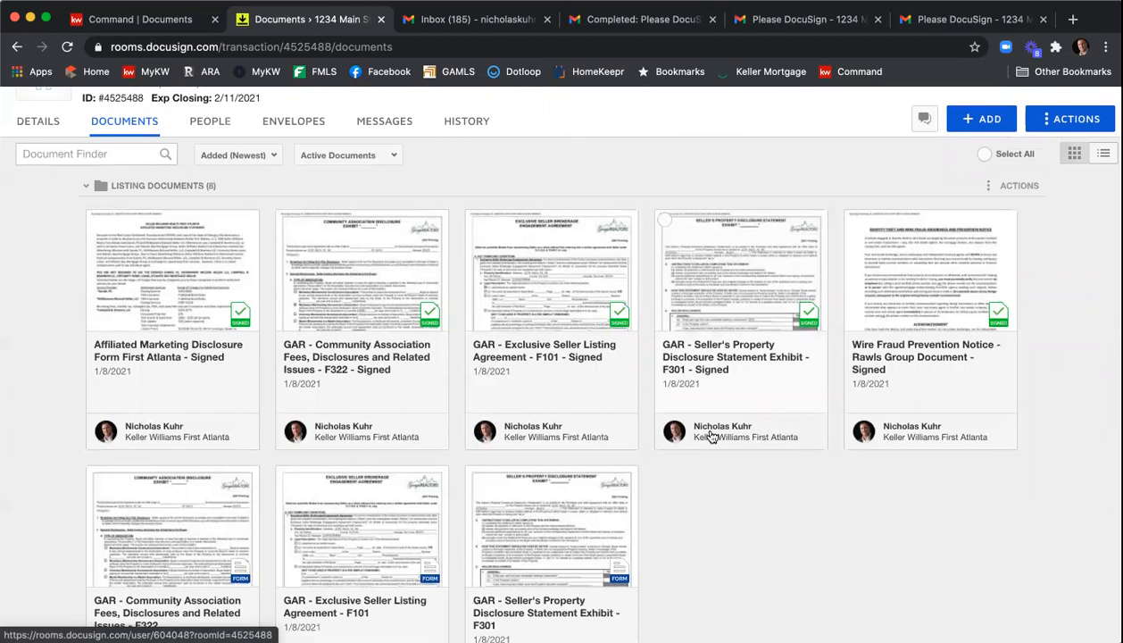
{"action": "scroll", "coordinate": [711, 436], "scroll_direction": "down", "scroll_amount": 1}
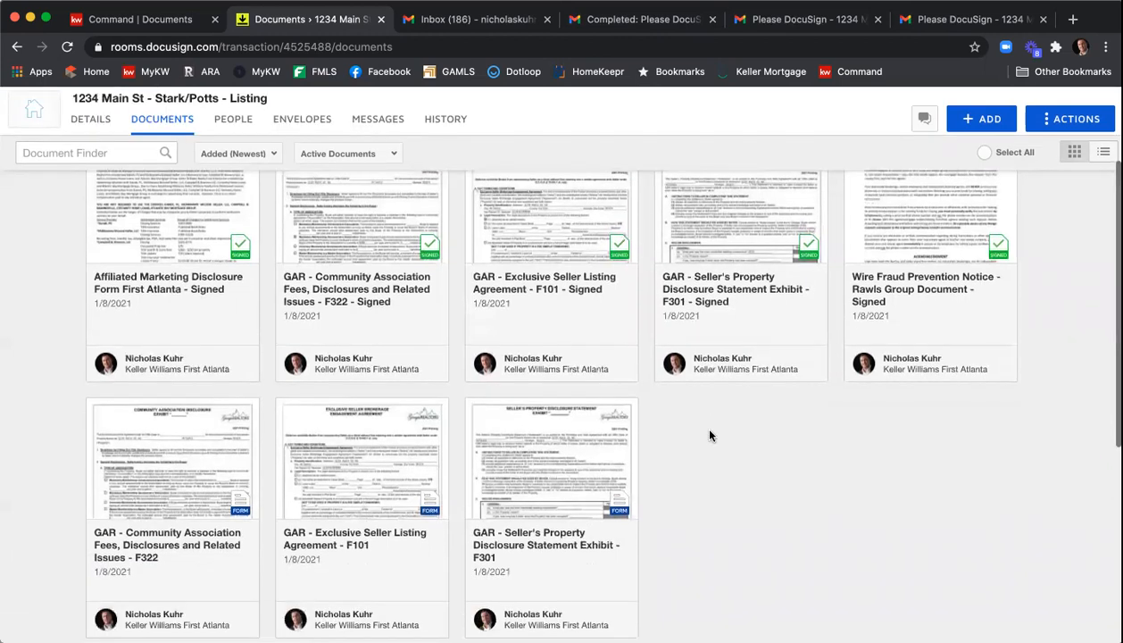
{"action": "scroll", "coordinate": [710, 434], "scroll_direction": "down", "scroll_amount": 1}
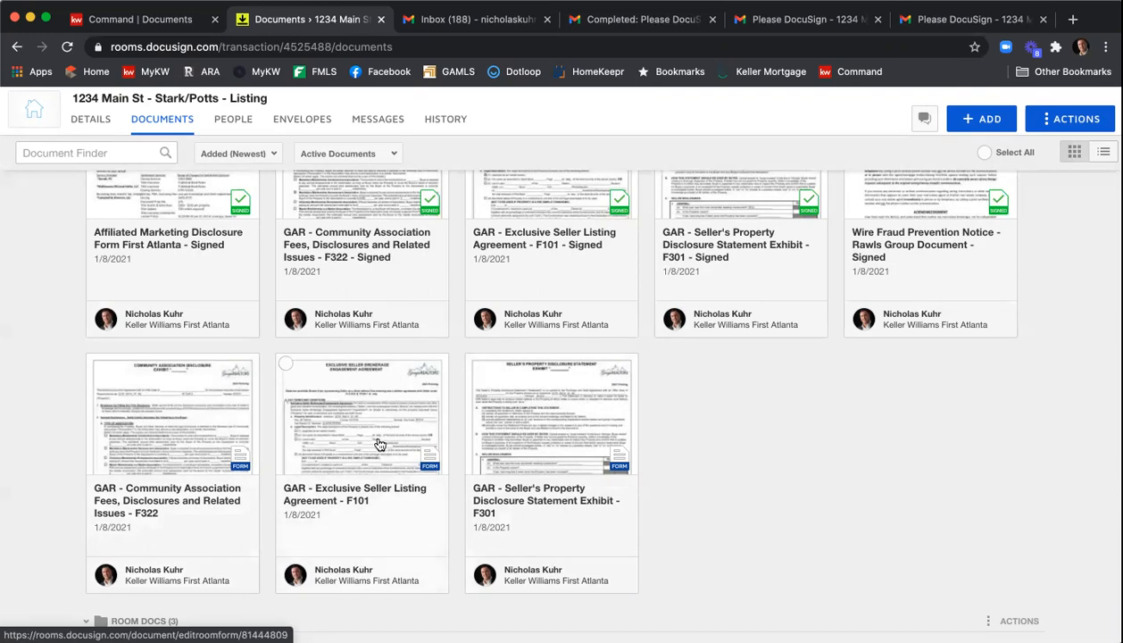
{"action": "scroll", "coordinate": [535, 437], "scroll_direction": "up", "scroll_amount": 2}
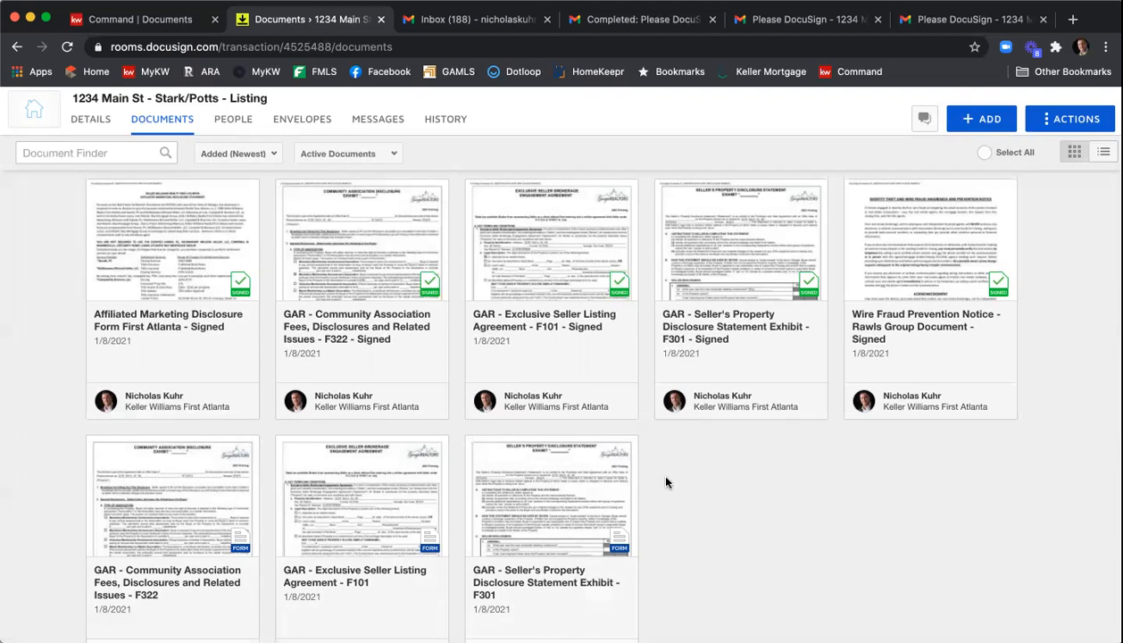
{"action": "scroll", "coordinate": [665, 482], "scroll_direction": "up", "scroll_amount": 1}
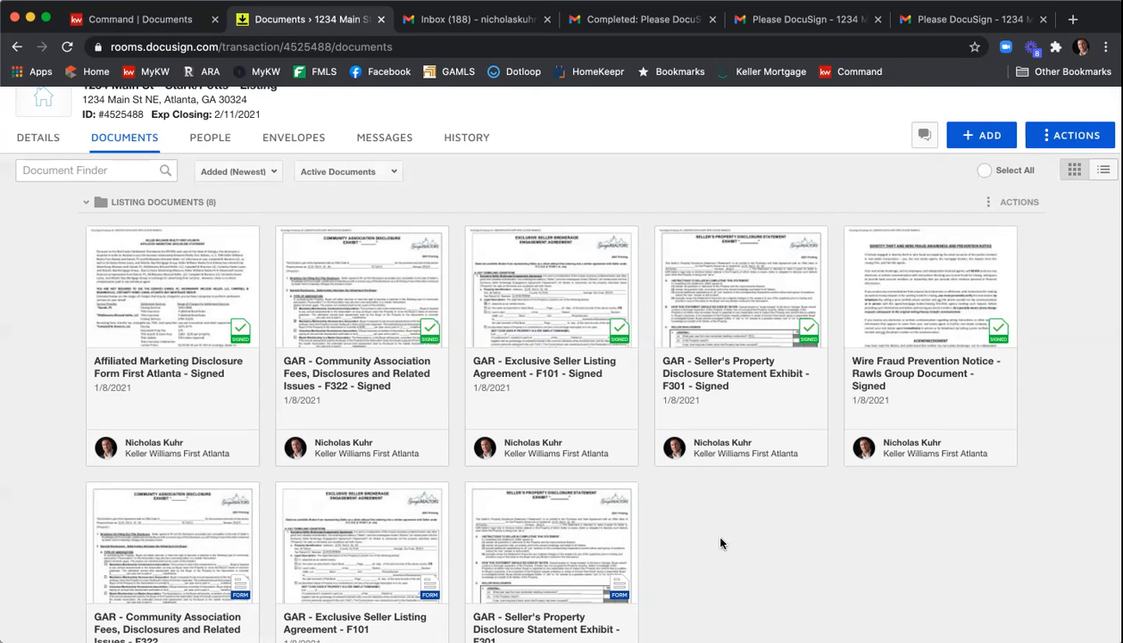
{"action": "left_click", "coordinate": [96, 238]}
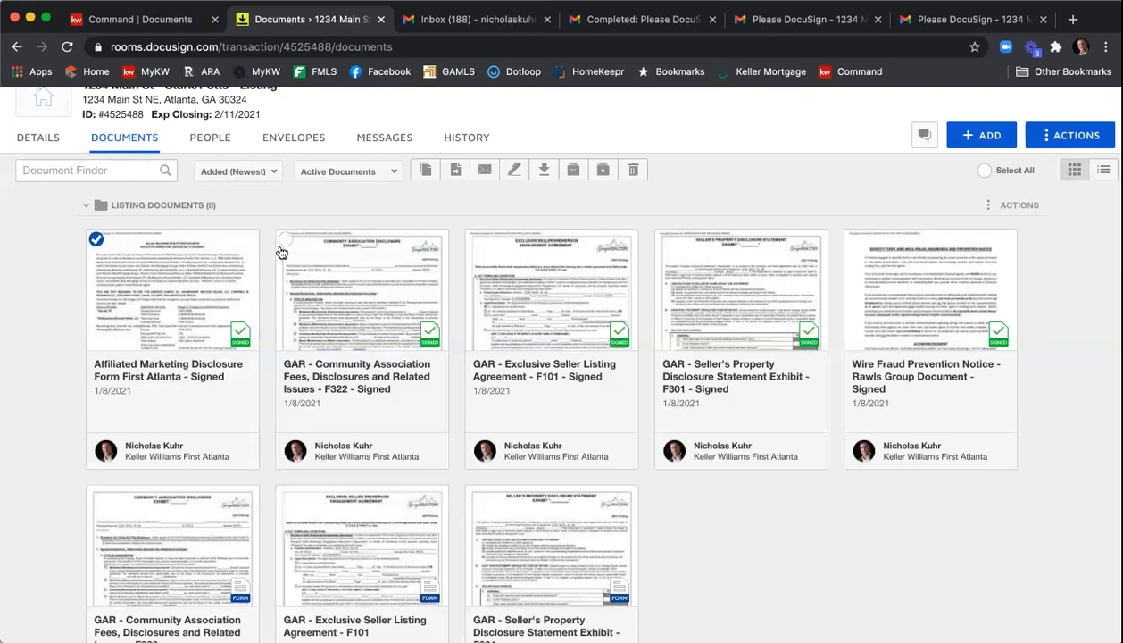
{"action": "left_click", "coordinate": [284, 239]}
{"action": "left_click", "coordinate": [475, 239]}
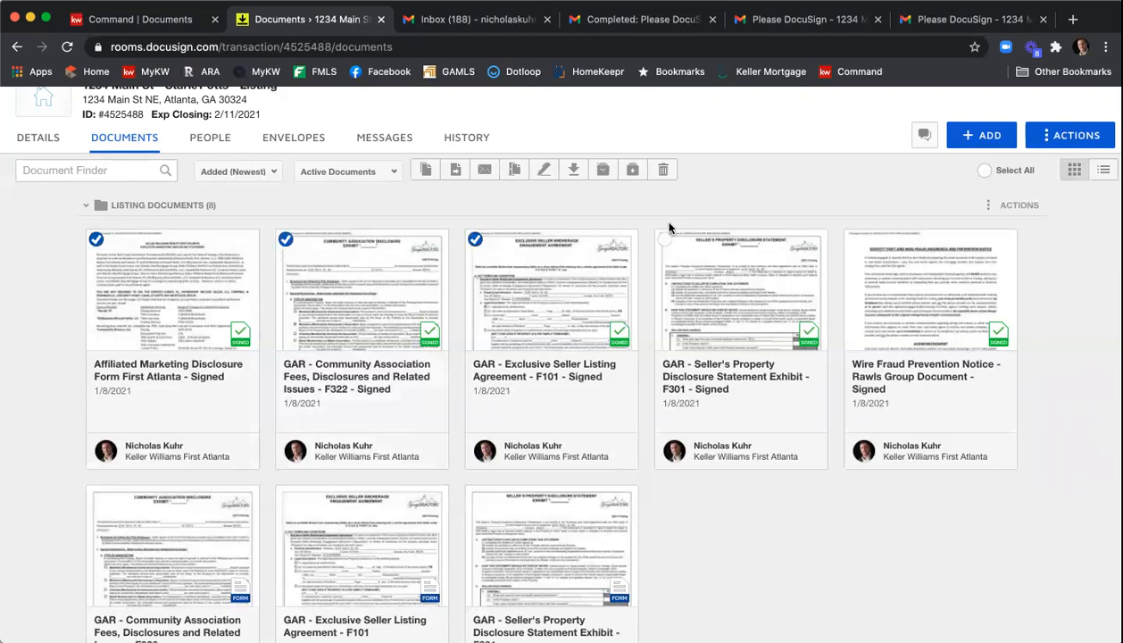
{"action": "left_click", "coordinate": [664, 239]}
{"action": "left_click", "coordinate": [854, 239]}
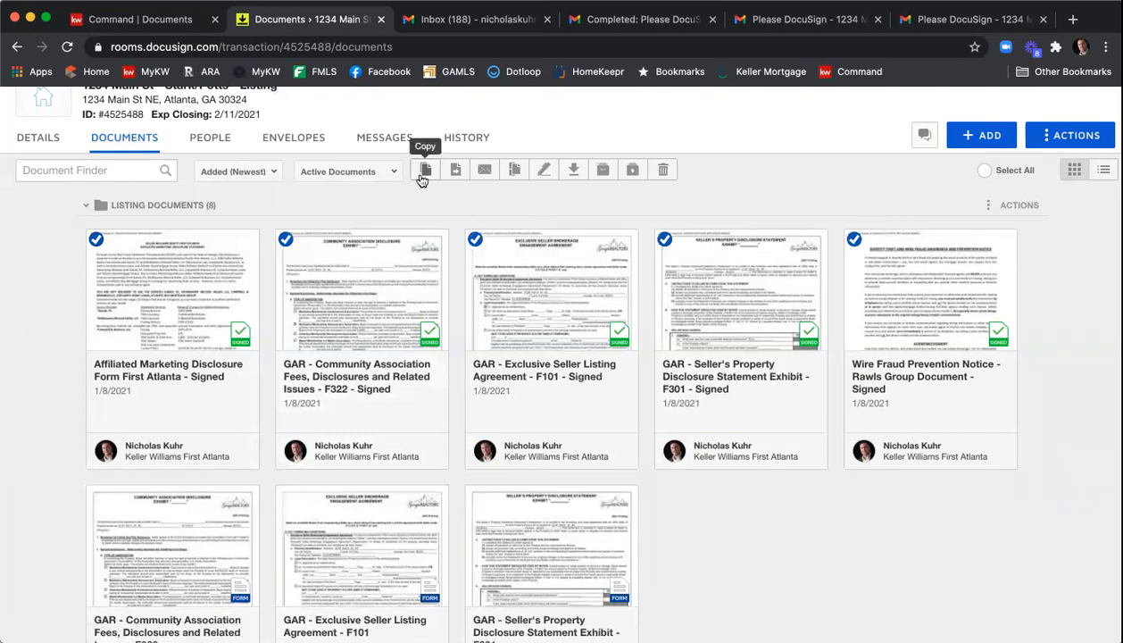
- Combine the selected documents into a new PDF named 1234 Main St Executed Listing Agreement
{"action": "left_click", "coordinate": [511, 173]}
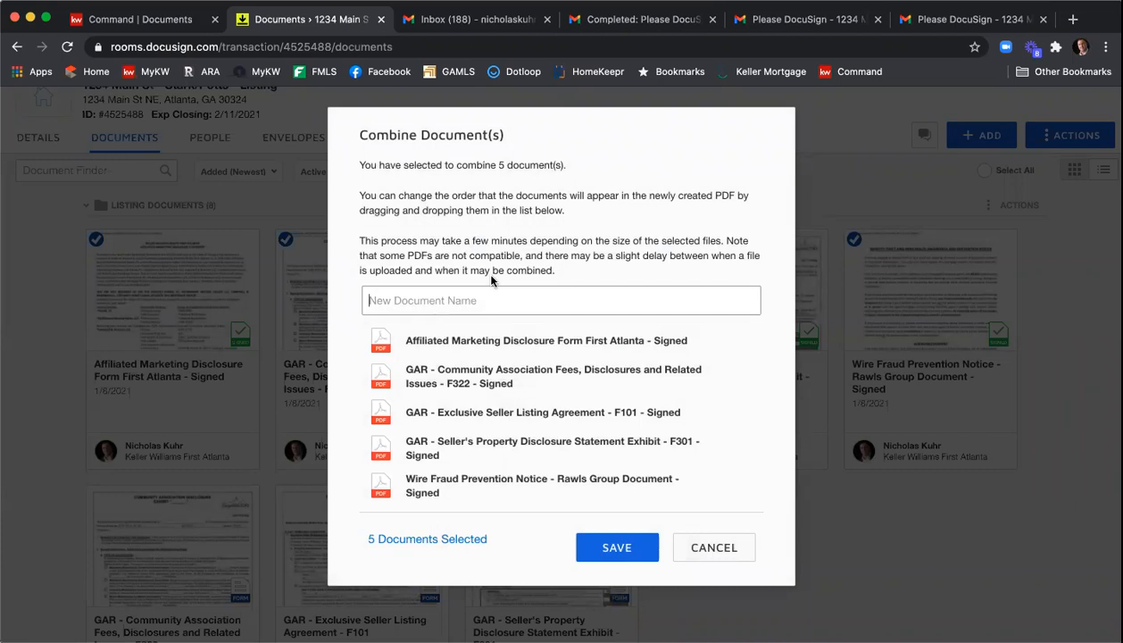
{"action": "type", "text": "1234 Main St Executed Listing Agreement"}
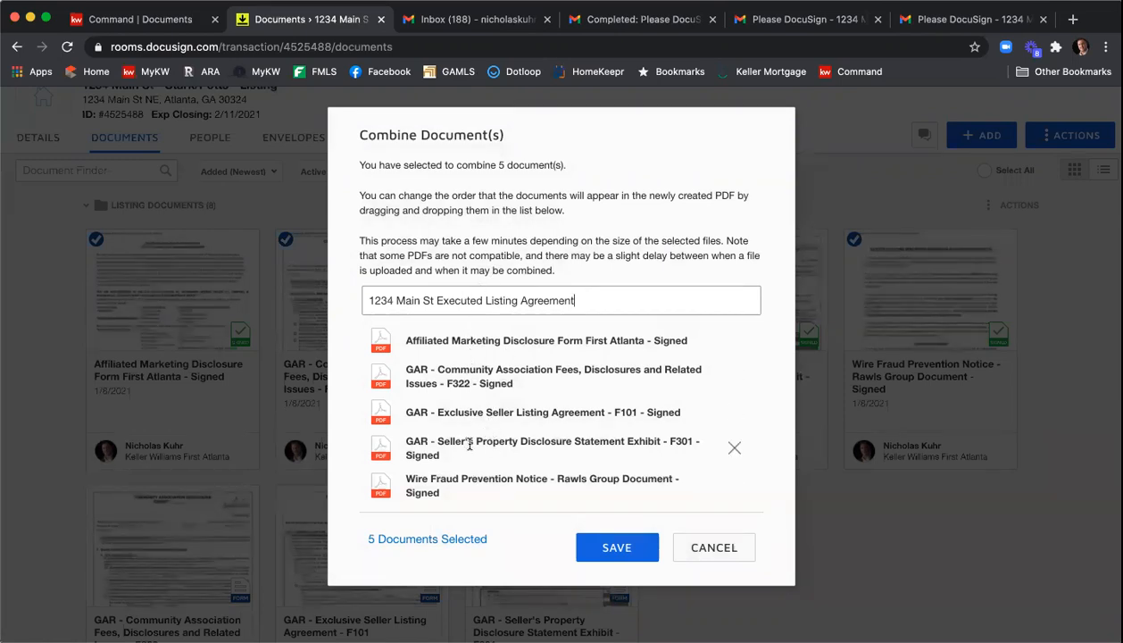
- Reorder the combined documents as Exclusive Seller Listing Agreement, Seller's Property Disclosure, Community Association, Affiliated Marketing, Wire Fraud, and save
{"action": "left_click_drag", "start_coordinate": [464, 411], "coordinate": [454, 341]}
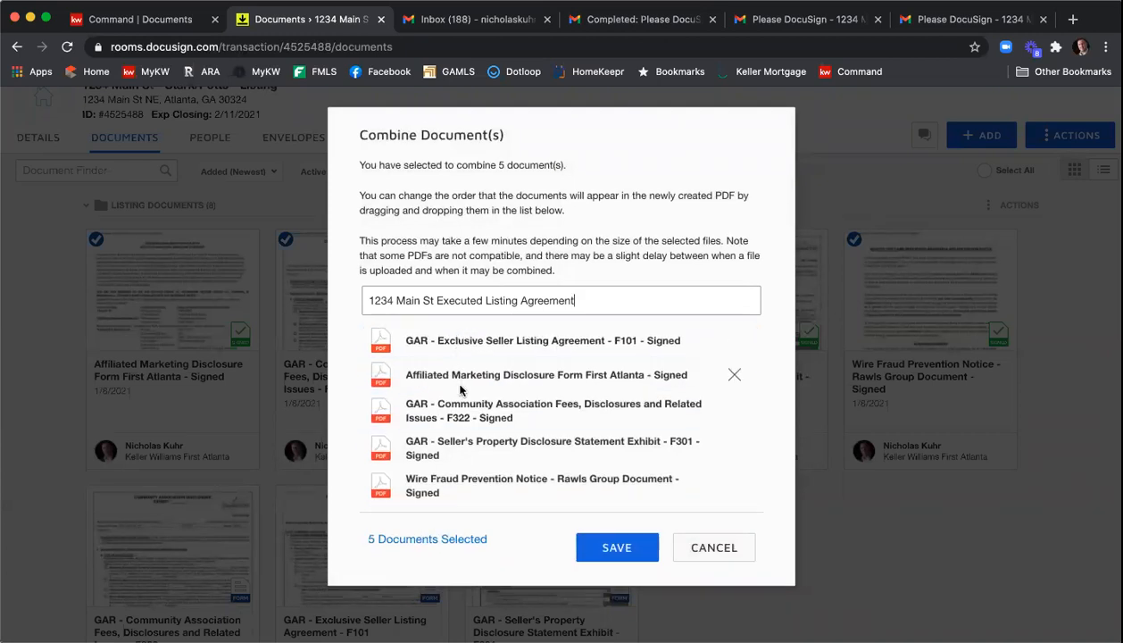
{"action": "left_click_drag", "start_coordinate": [465, 436], "coordinate": [469, 373]}
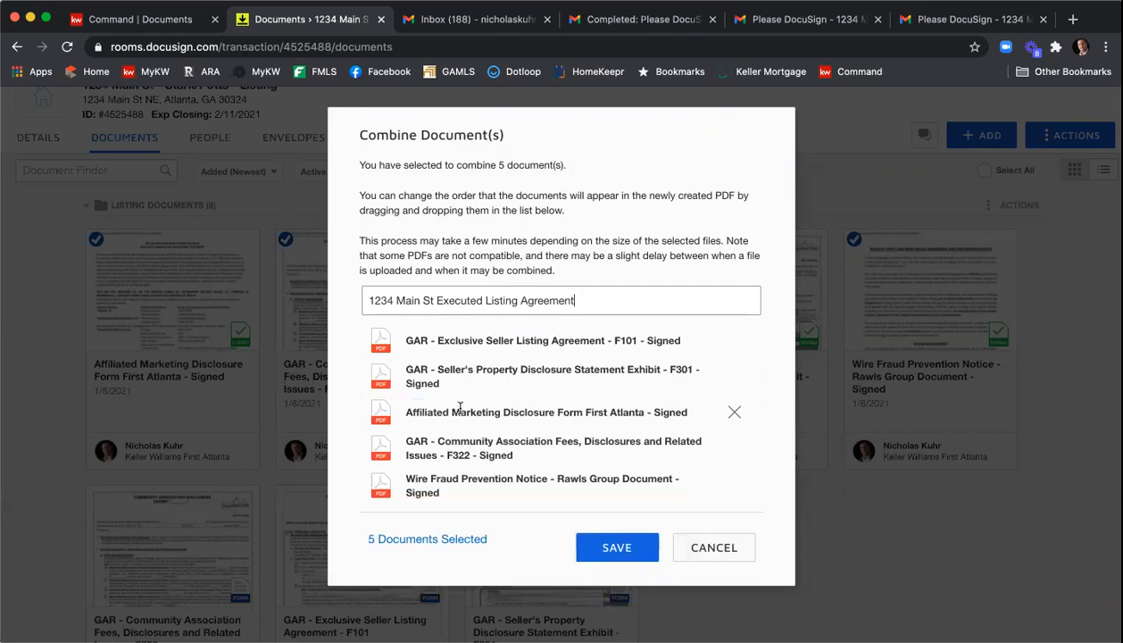
{"action": "left_click_drag", "start_coordinate": [446, 432], "coordinate": [455, 403]}
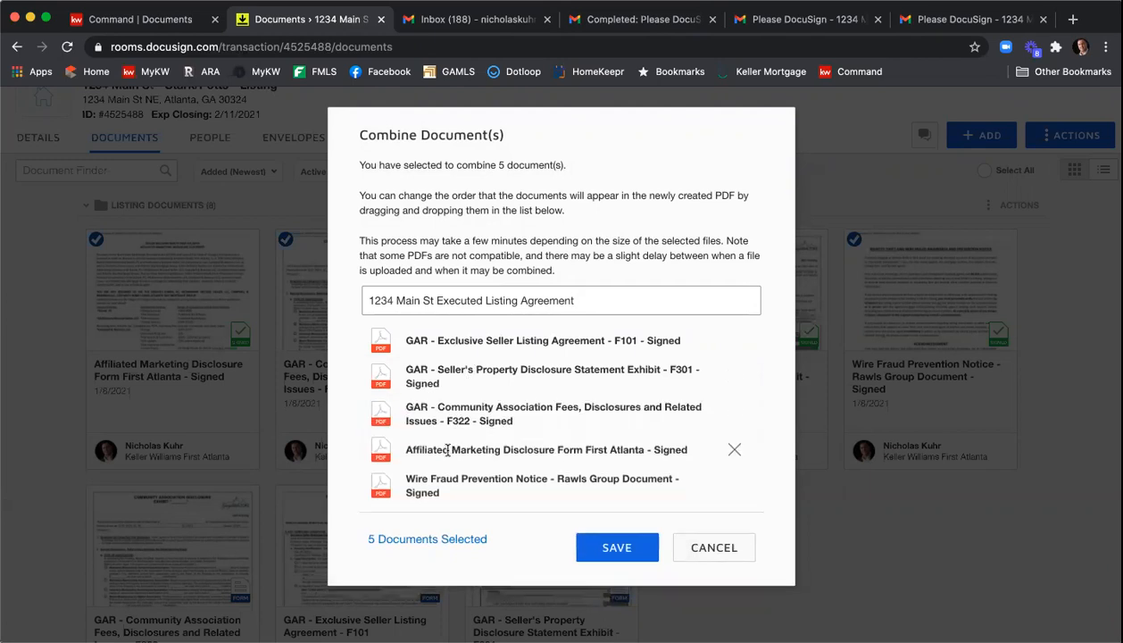
{"action": "left_click", "coordinate": [607, 546]}
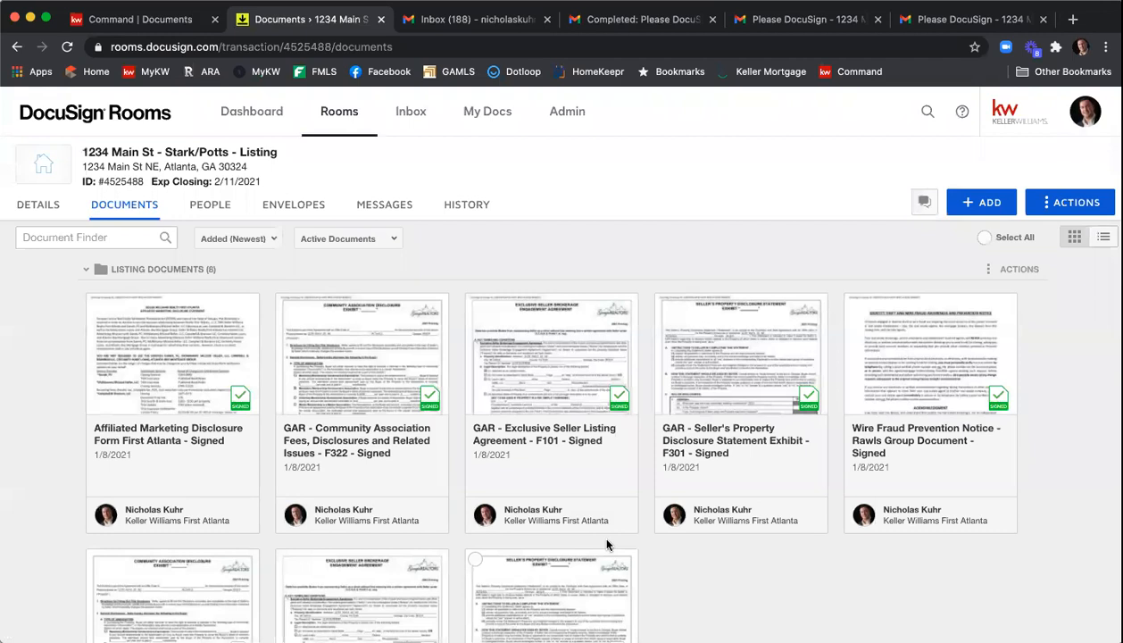
- Move the new 1234 Main St Executed Listing Agreement from Room Docs into the Listing Documents folder
{"action": "scroll", "coordinate": [419, 455], "scroll_direction": "down", "scroll_amount": 5}
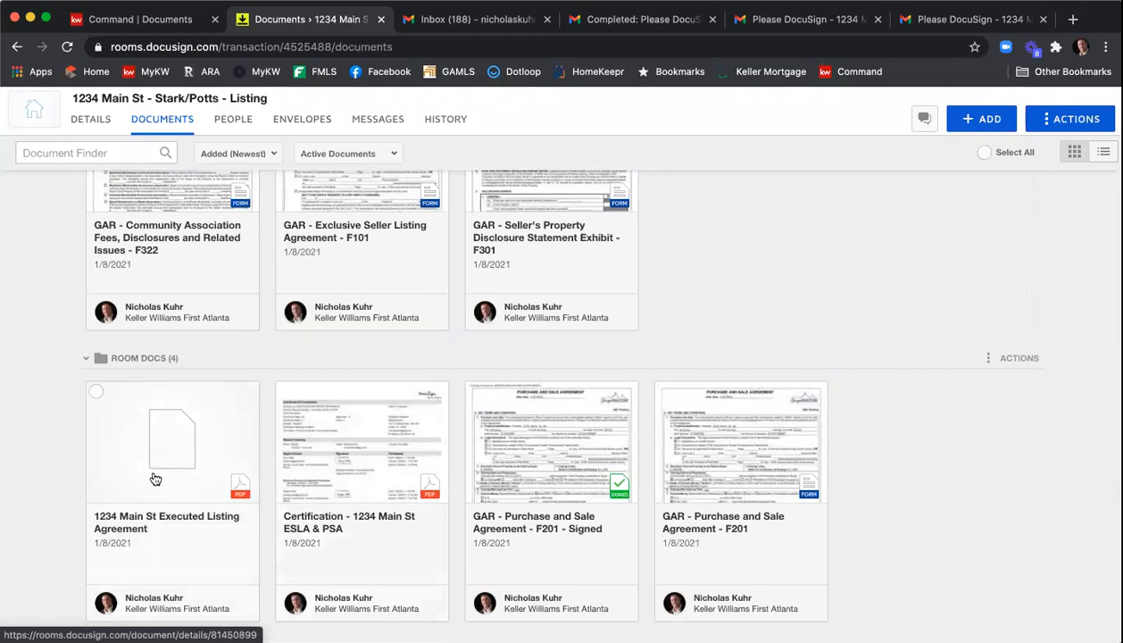
{"action": "left_click_drag", "start_coordinate": [148, 478], "coordinate": [260, 183]}
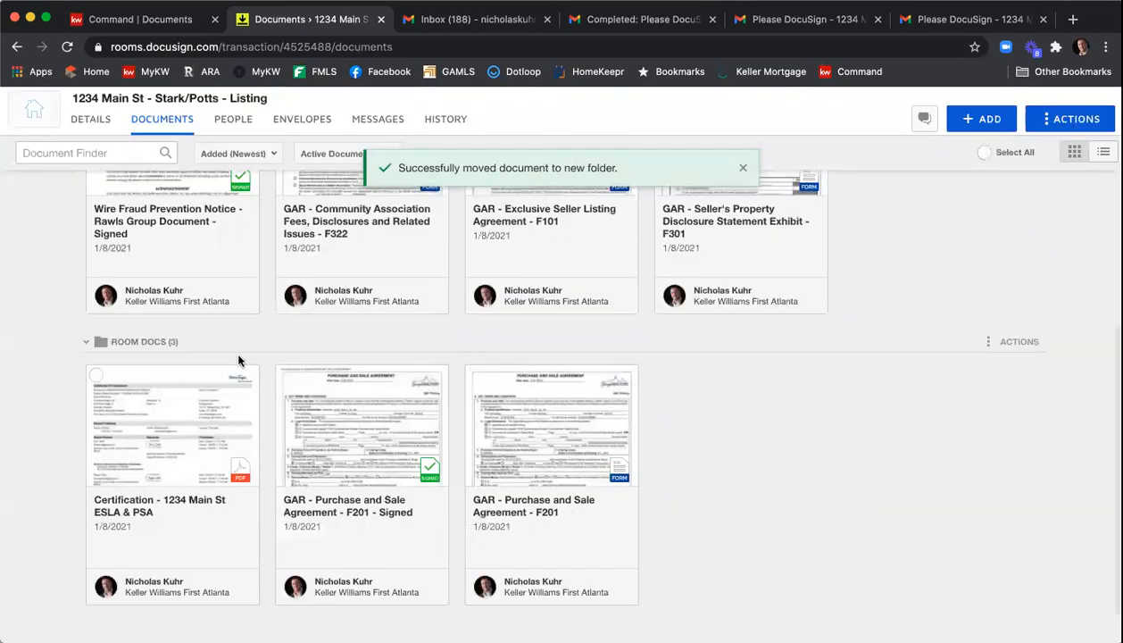
{"action": "scroll", "coordinate": [239, 360], "scroll_direction": "up", "scroll_amount": 3}
{"action": "scroll", "coordinate": [240, 361], "scroll_direction": "up", "scroll_amount": 3}
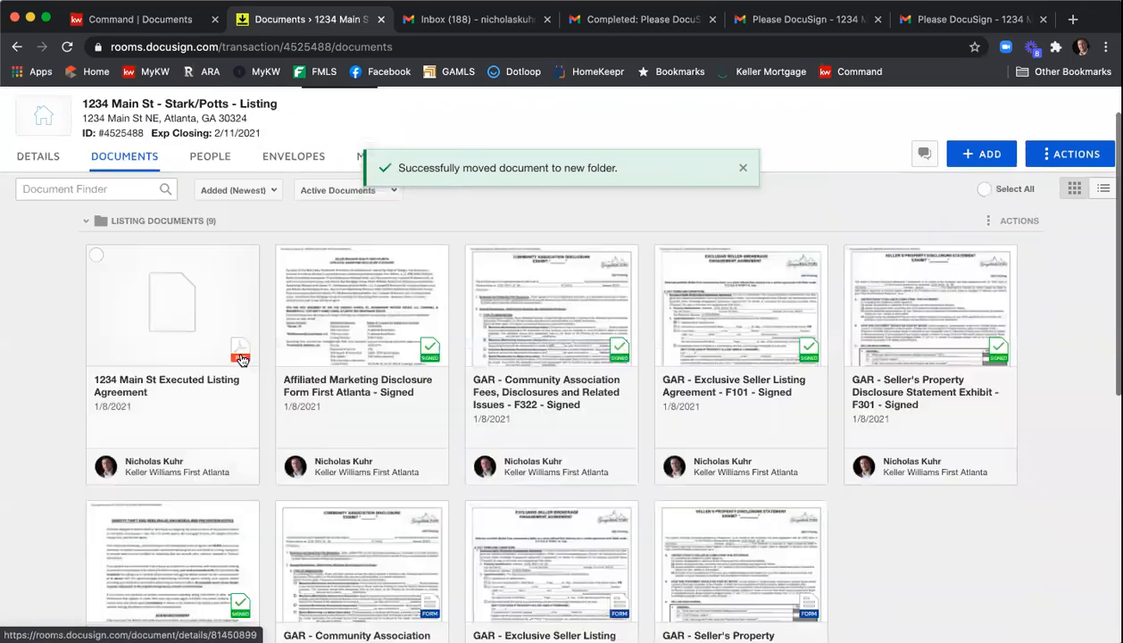
- Open the 1234 Main St Executed Listing Agreement preview and close it
{"action": "left_click", "coordinate": [199, 357]}
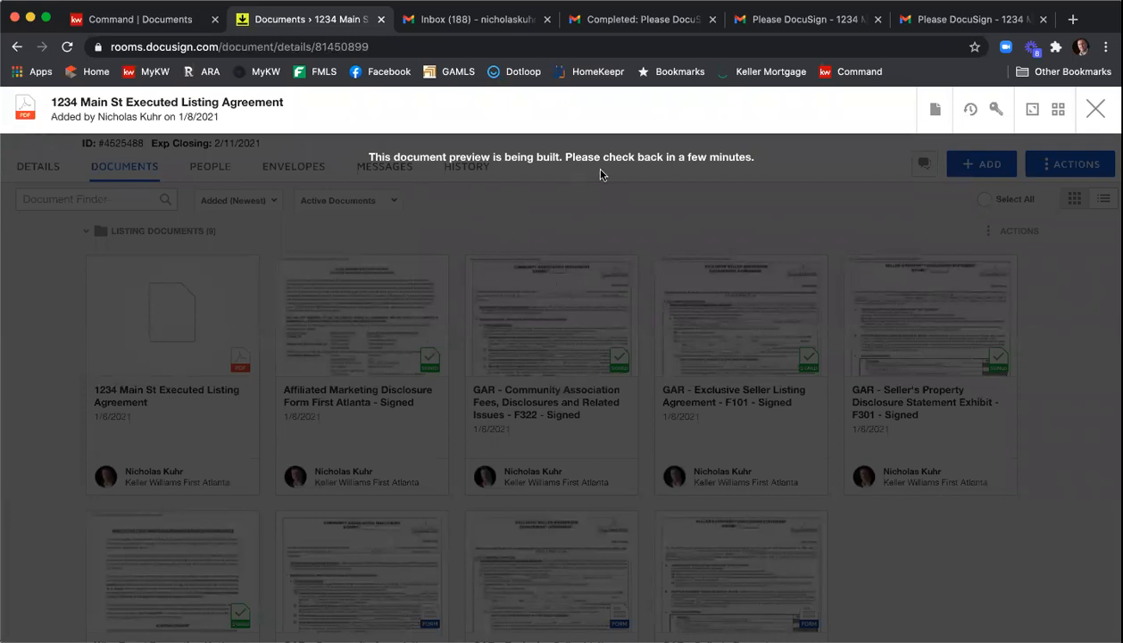
{"action": "left_click", "coordinate": [1094, 110]}
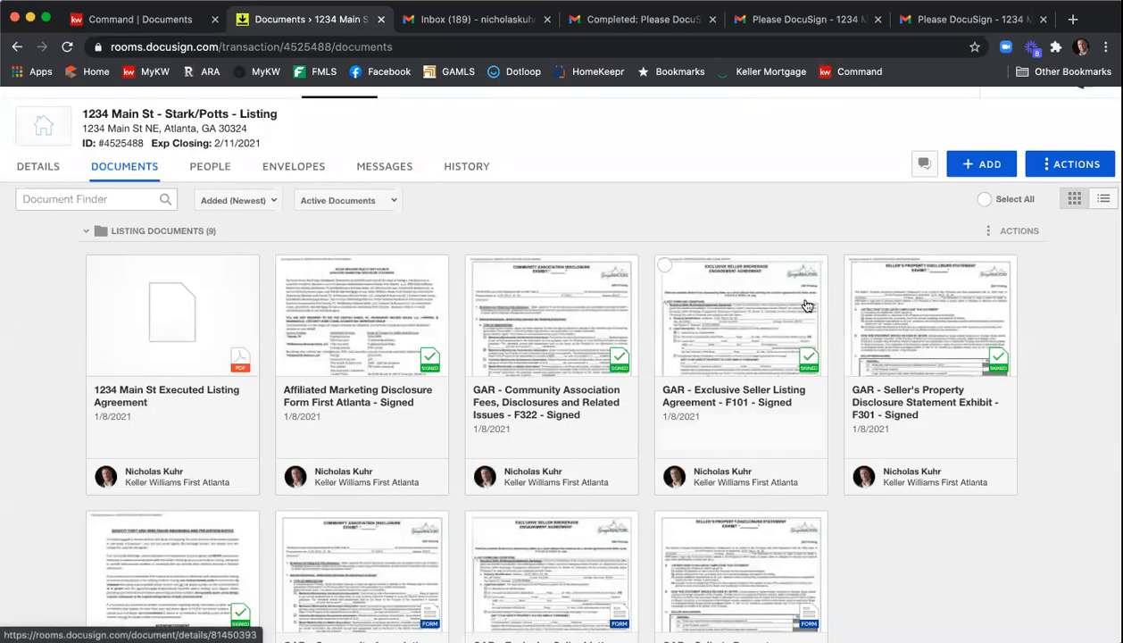
{"action": "left_click", "coordinate": [96, 265]}
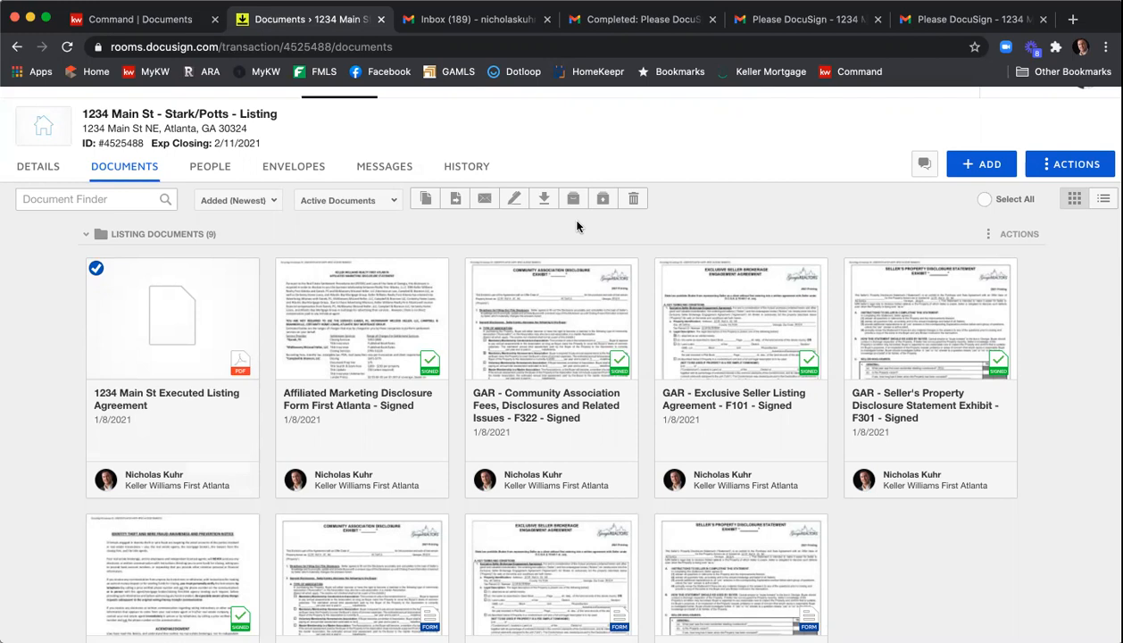
{"action": "left_click", "coordinate": [96, 268]}
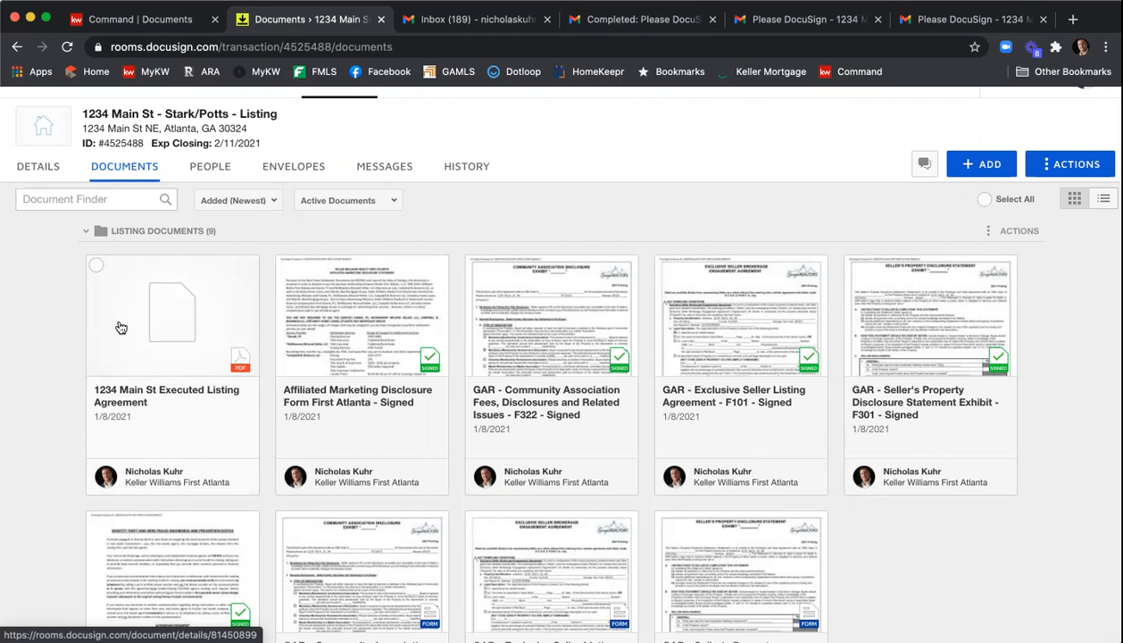
{"action": "left_click", "coordinate": [966, 169]}
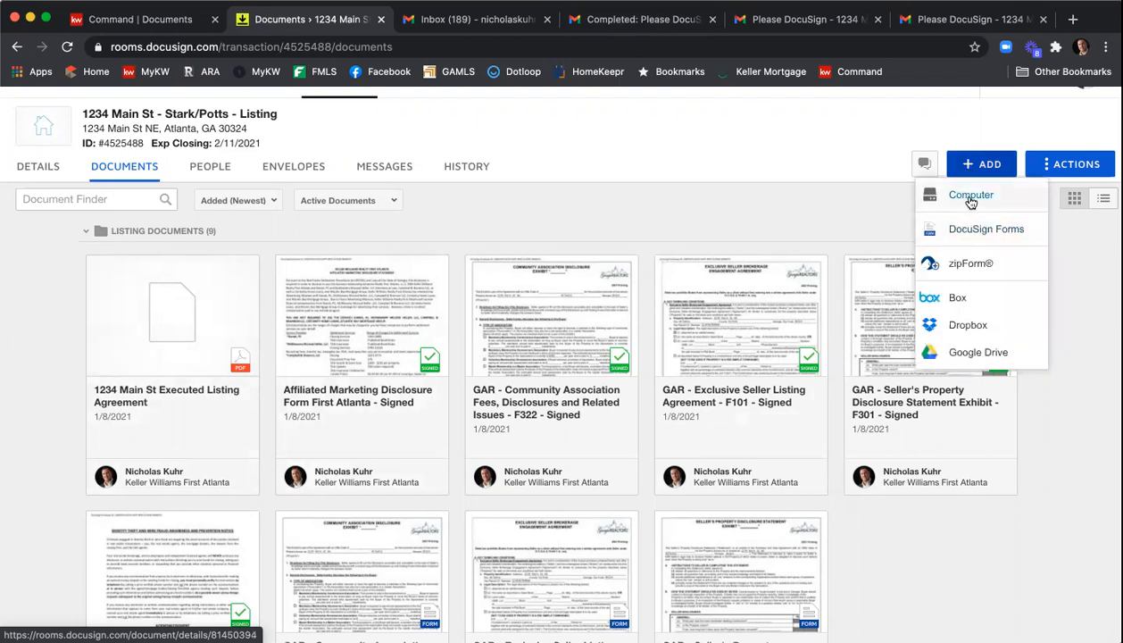
{"action": "left_click", "coordinate": [671, 212]}
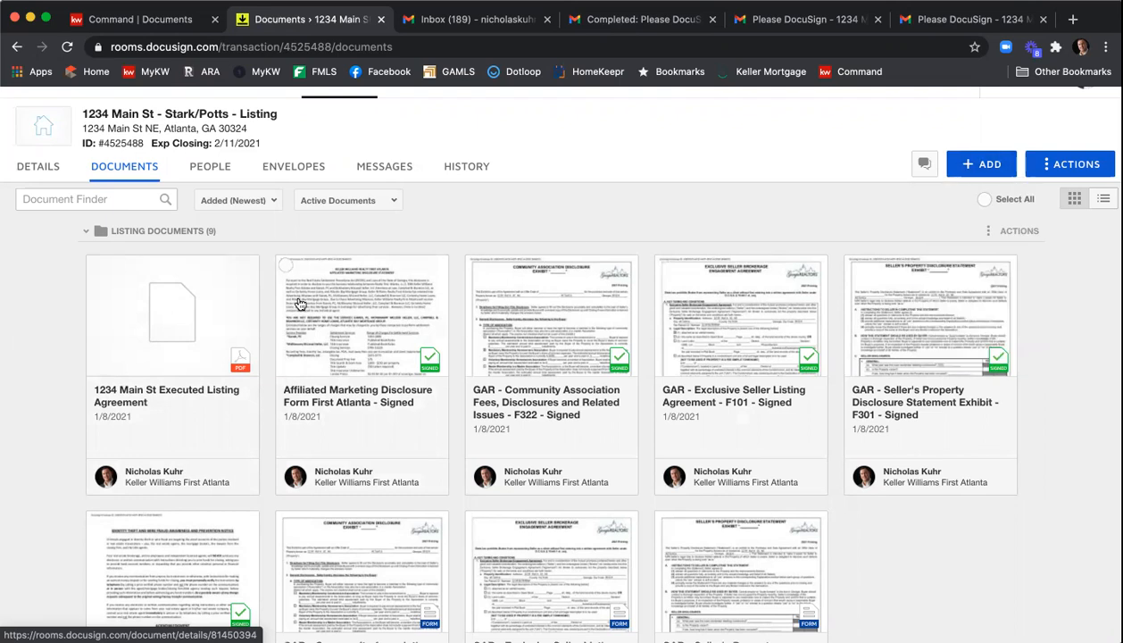
- Split the 1234 Main St Executed Listing Agreement, defining a first document named Signed ESLA with pages 1-9
{"action": "left_click", "coordinate": [197, 336]}
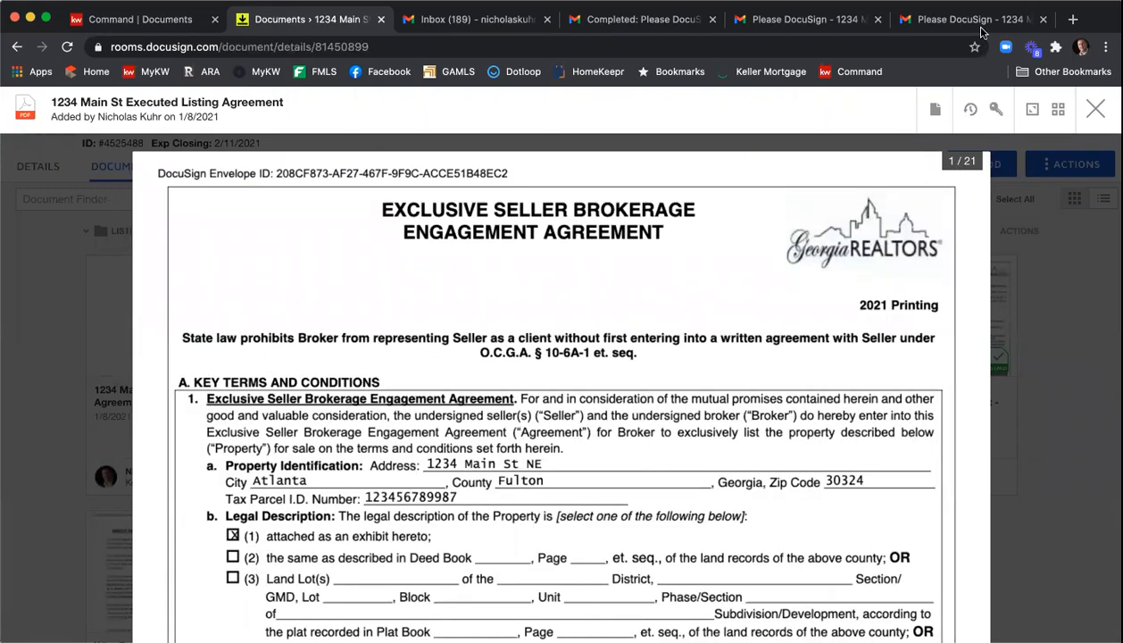
{"action": "left_click", "coordinate": [933, 111]}
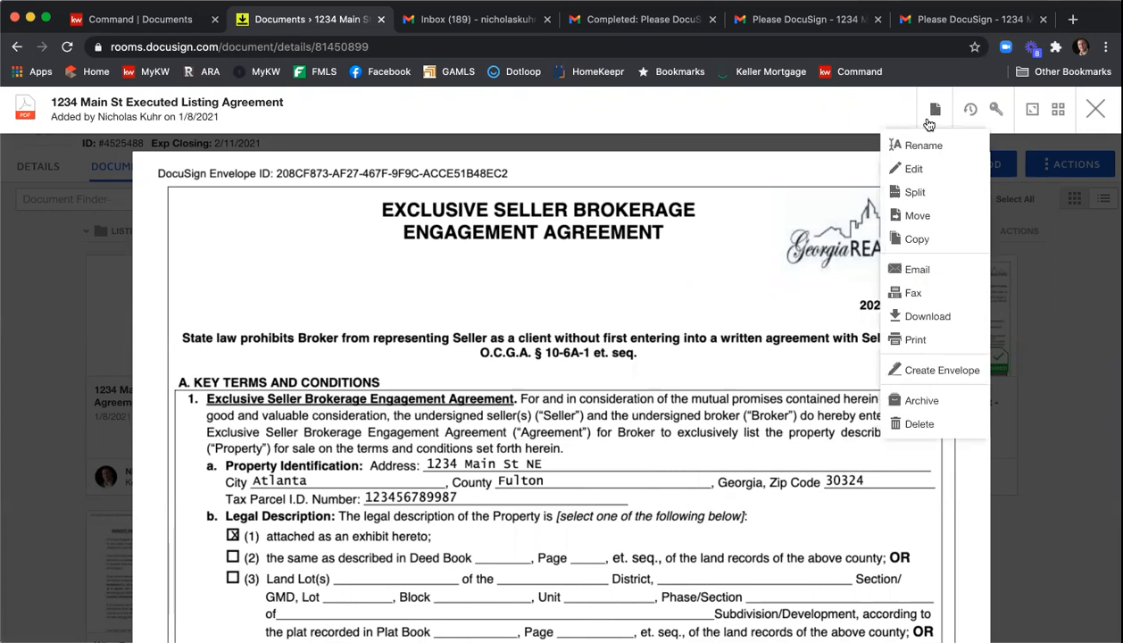
{"action": "left_click", "coordinate": [920, 192]}
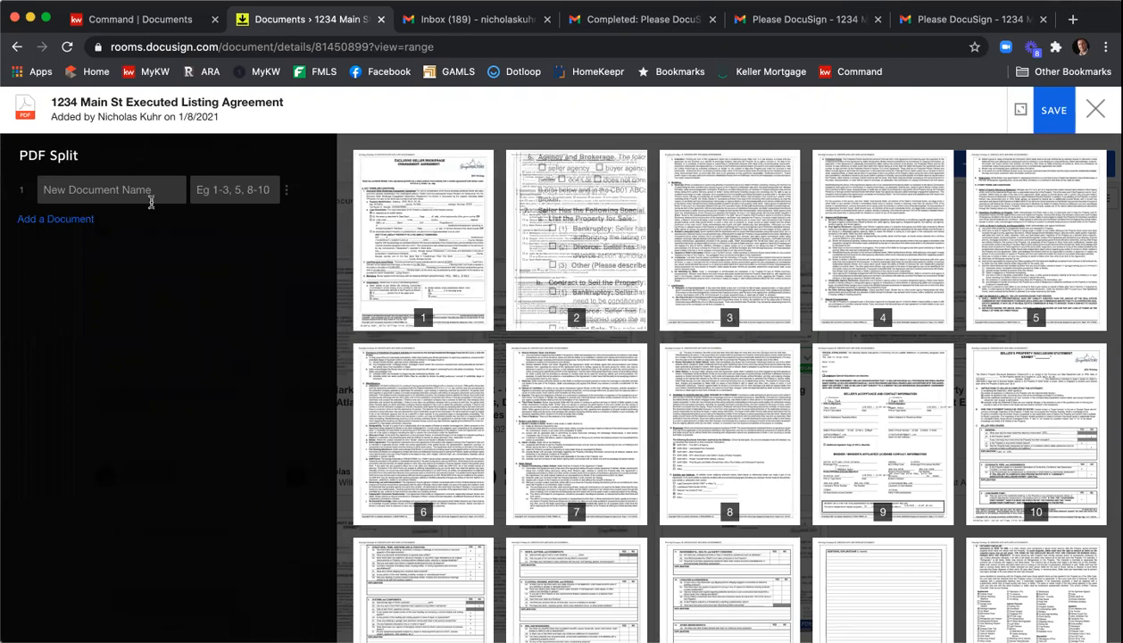
{"action": "left_click", "coordinate": [108, 191]}
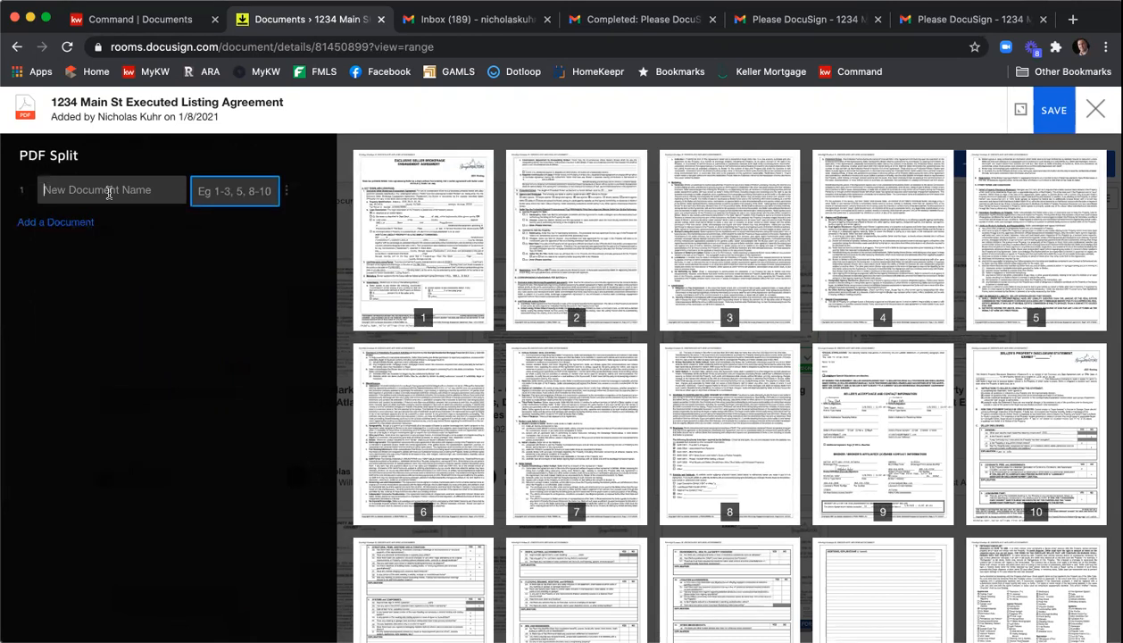
{"action": "type", "text": "Signed EE"}
{"action": "type", "text": "LA"}
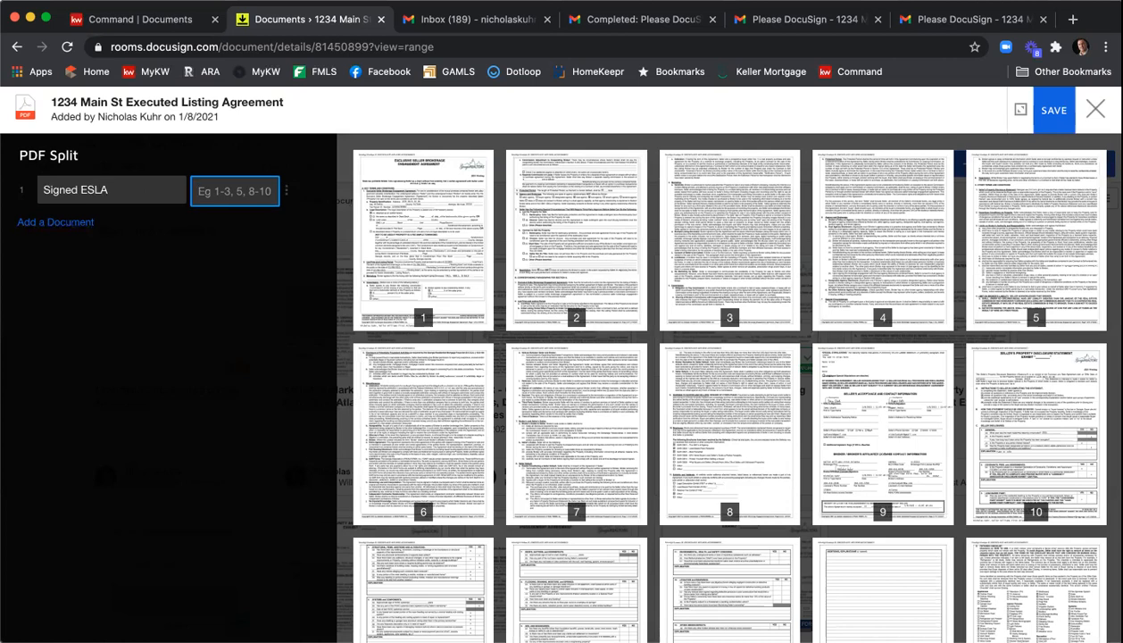
{"action": "type", "text": "1"}
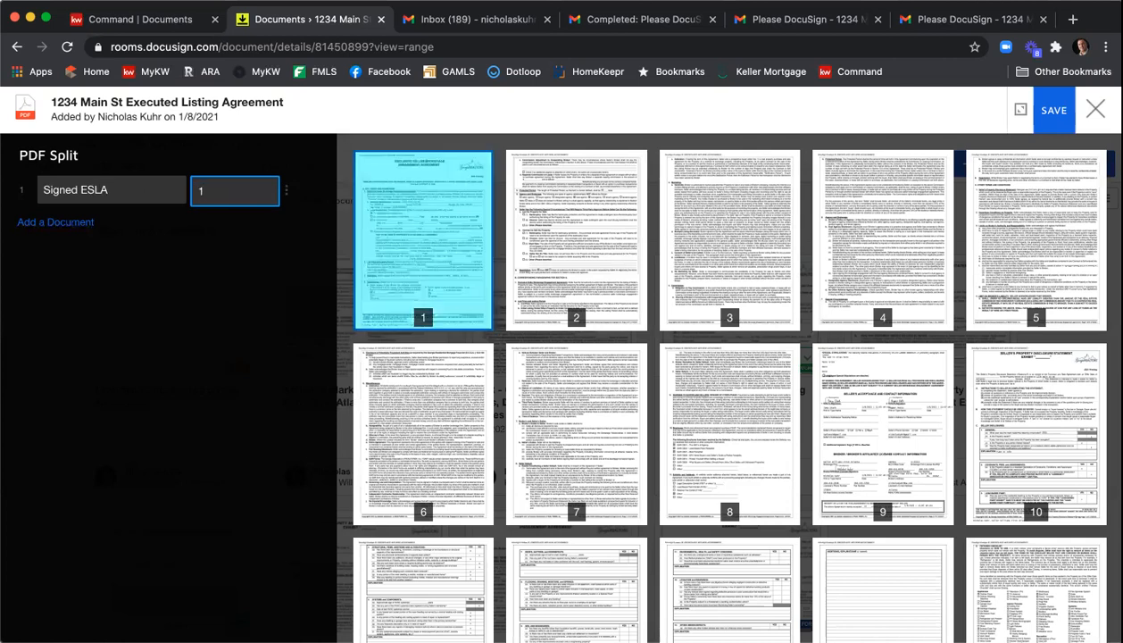
{"action": "type", "text": "-9"}
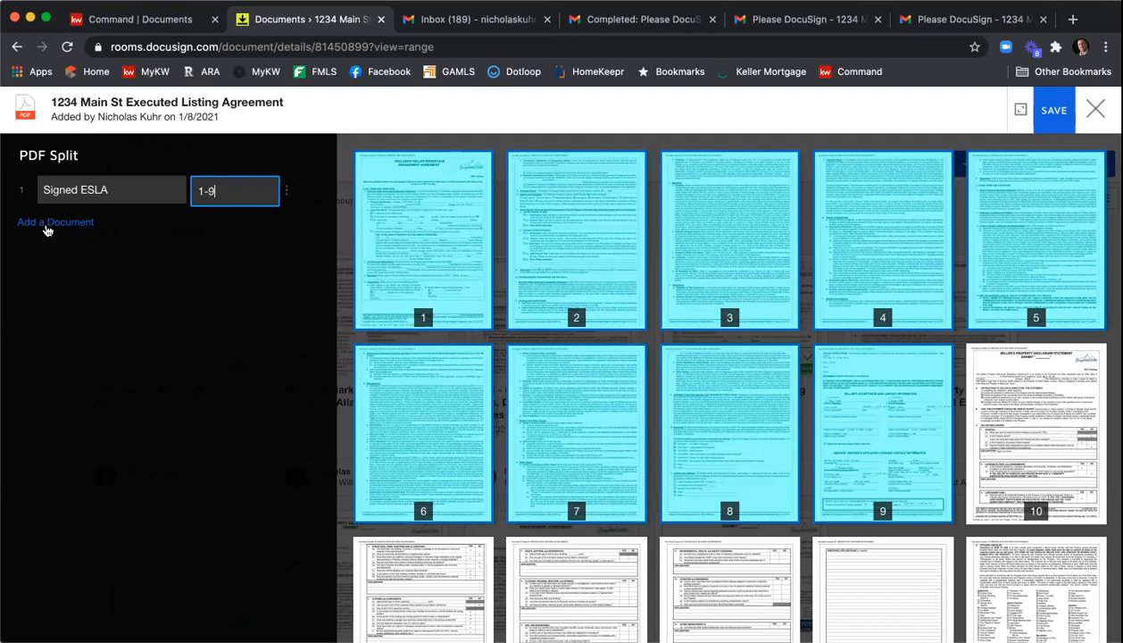
- Add a second split document named SPD covering pages 10-16
{"action": "left_click", "coordinate": [46, 230]}
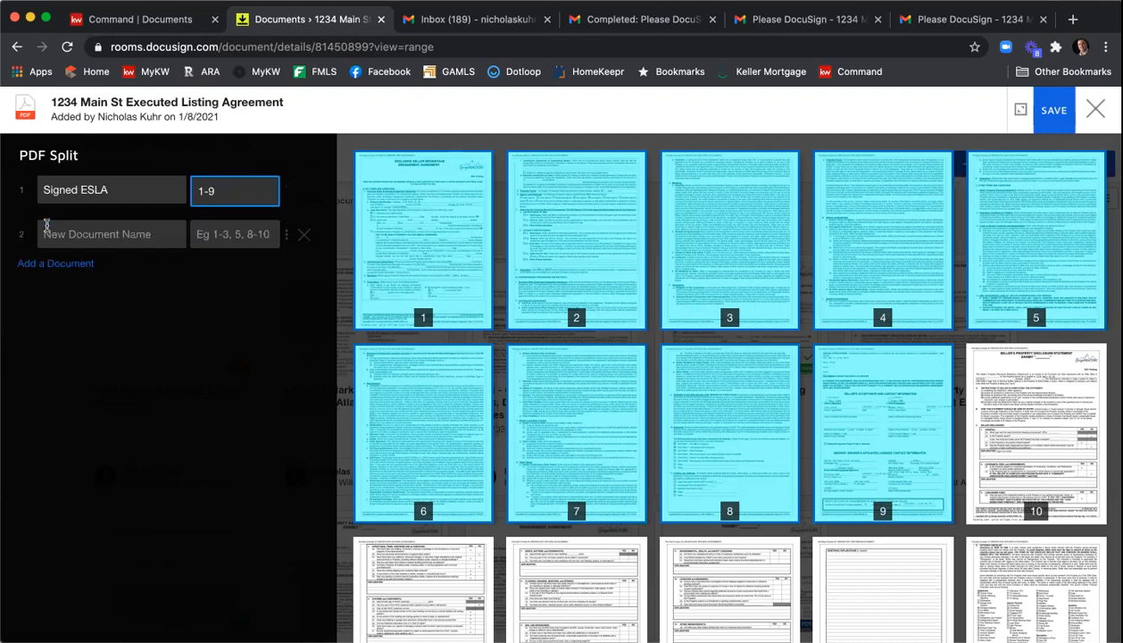
{"action": "scroll", "coordinate": [521, 268], "scroll_direction": "down", "scroll_amount": 3}
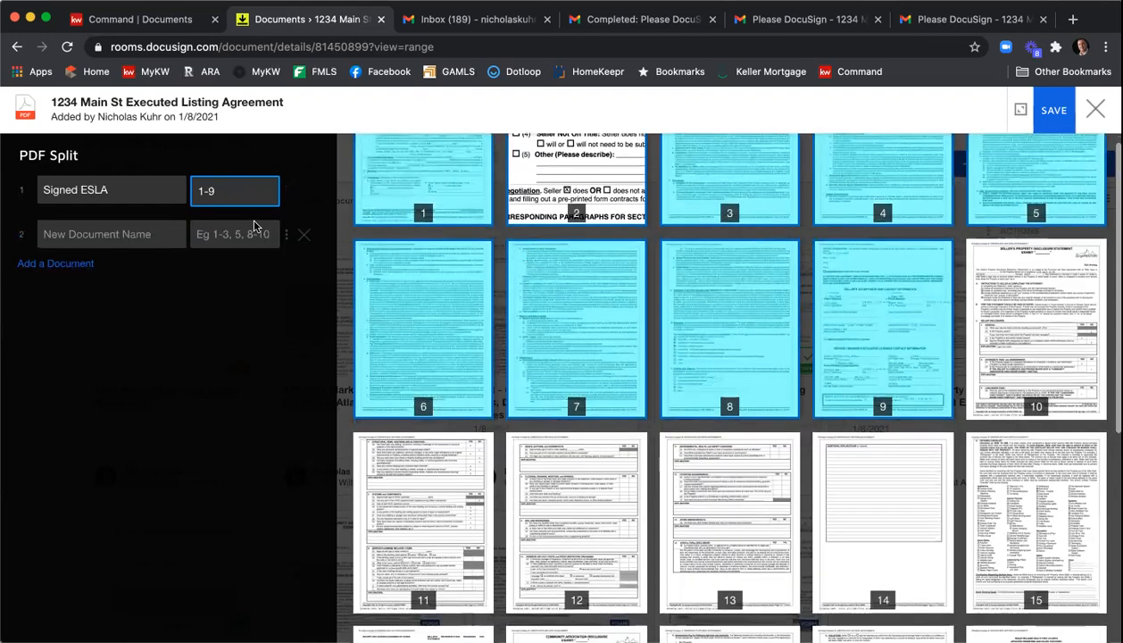
{"action": "left_click", "coordinate": [117, 233]}
{"action": "type", "text": "SPD"}
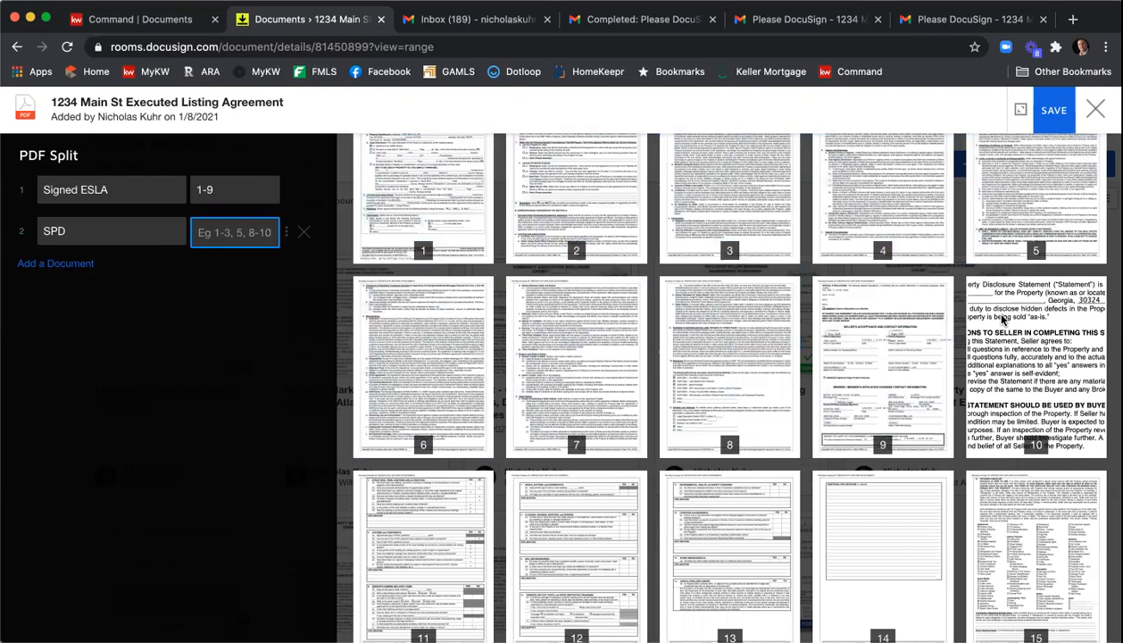
{"action": "scroll", "coordinate": [637, 512], "scroll_direction": "down", "scroll_amount": 5}
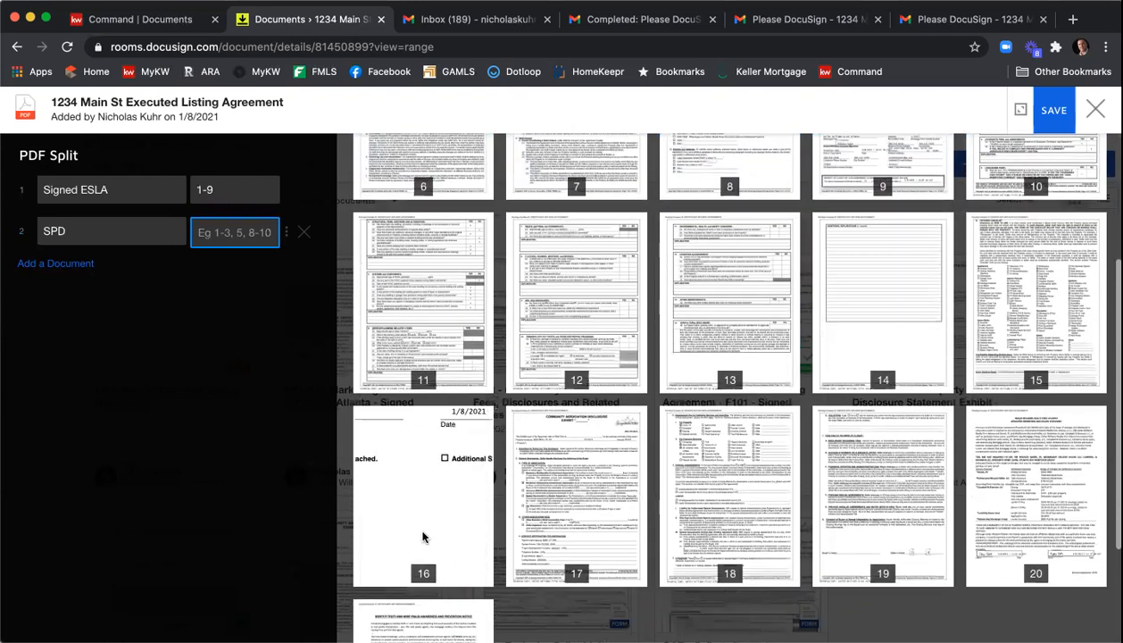
{"action": "left_click", "coordinate": [228, 234]}
{"action": "type", "text": "10-16"}
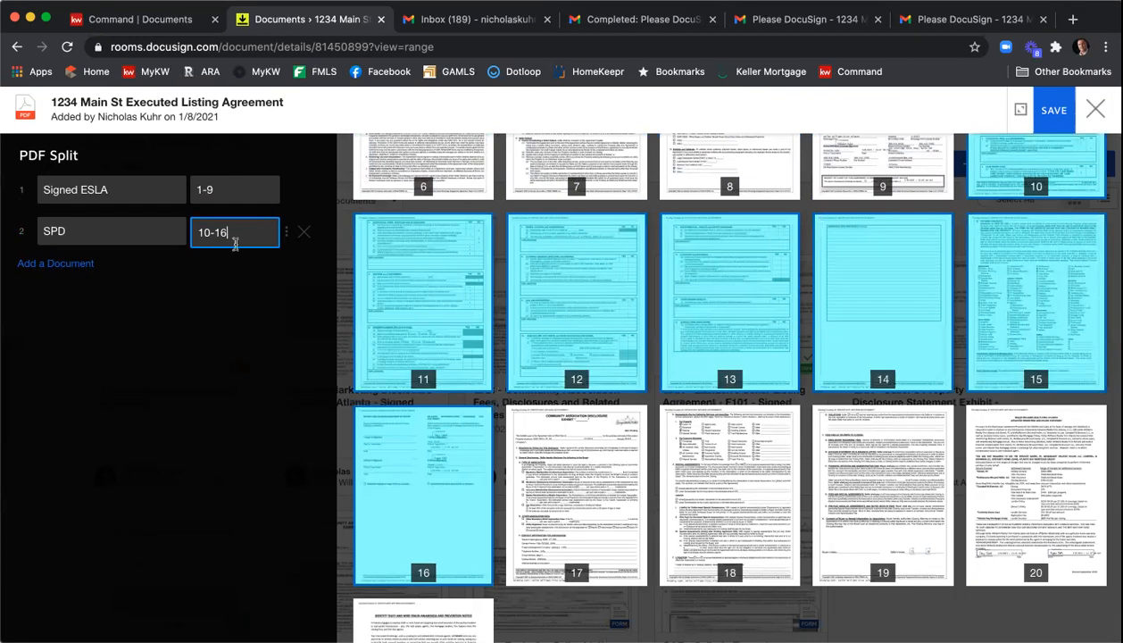
- Add a third split document named CAD covering pages 17-19
{"action": "left_click", "coordinate": [49, 262]}
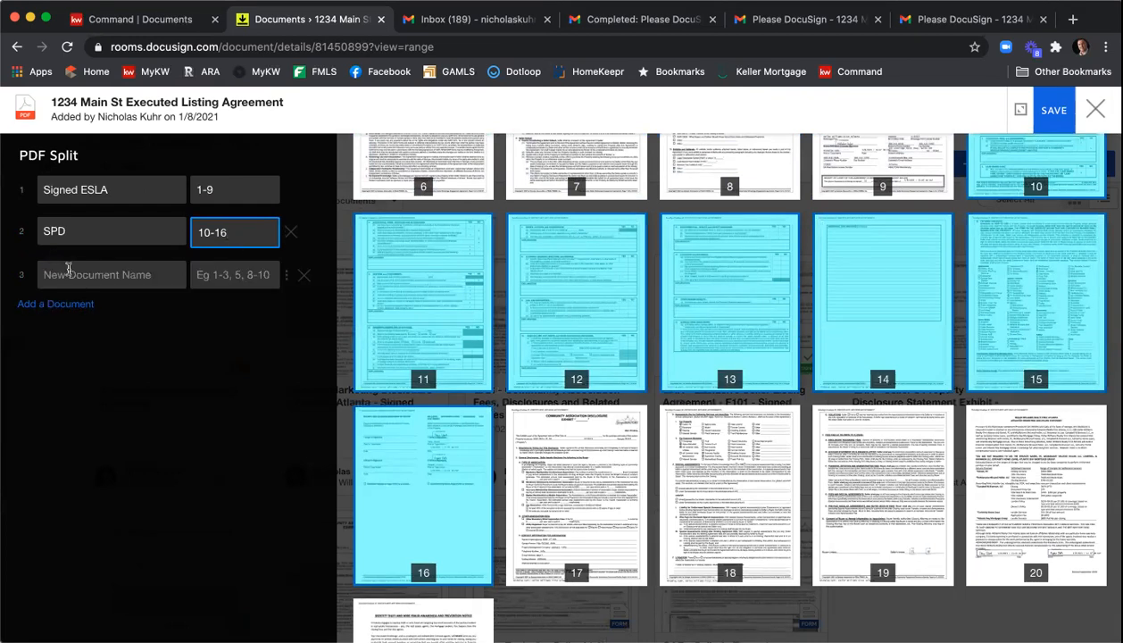
{"action": "left_click", "coordinate": [67, 270]}
{"action": "type", "text": "CAD"}
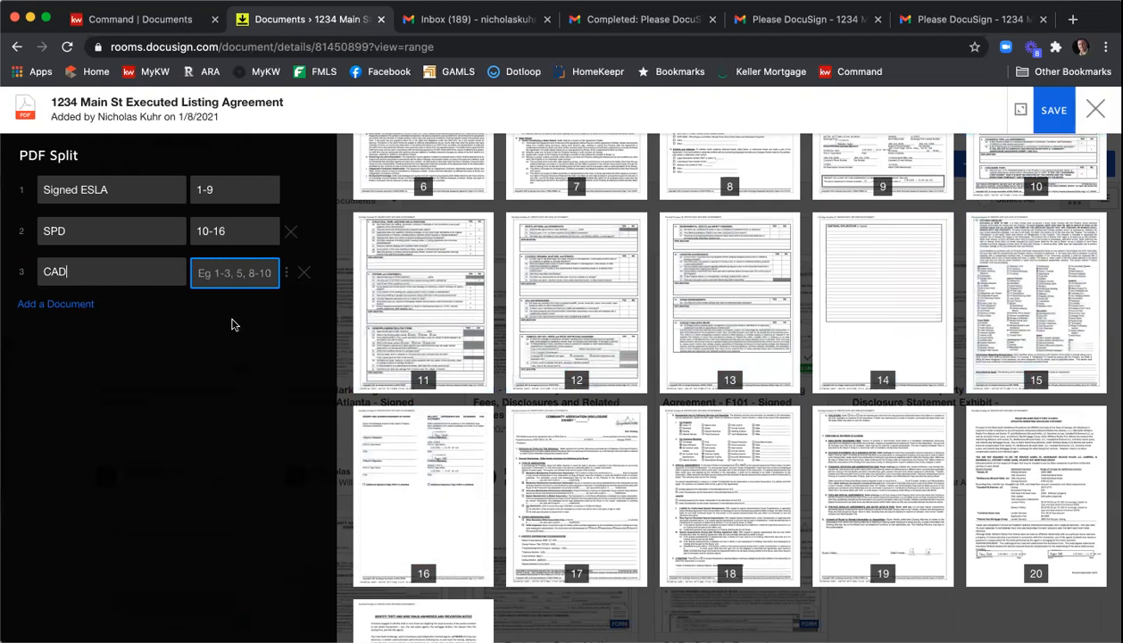
{"action": "type", "text": "17-19"}
{"action": "left_click", "coordinate": [76, 304]}
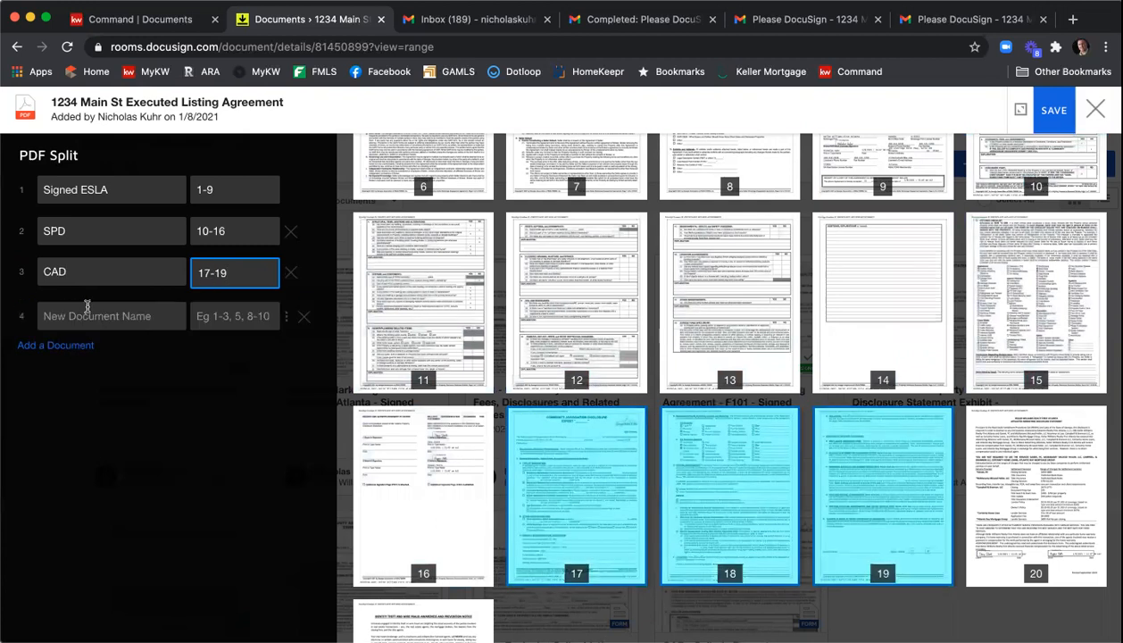
{"action": "left_click", "coordinate": [83, 310]}
{"action": "type", "text": "AMD"}
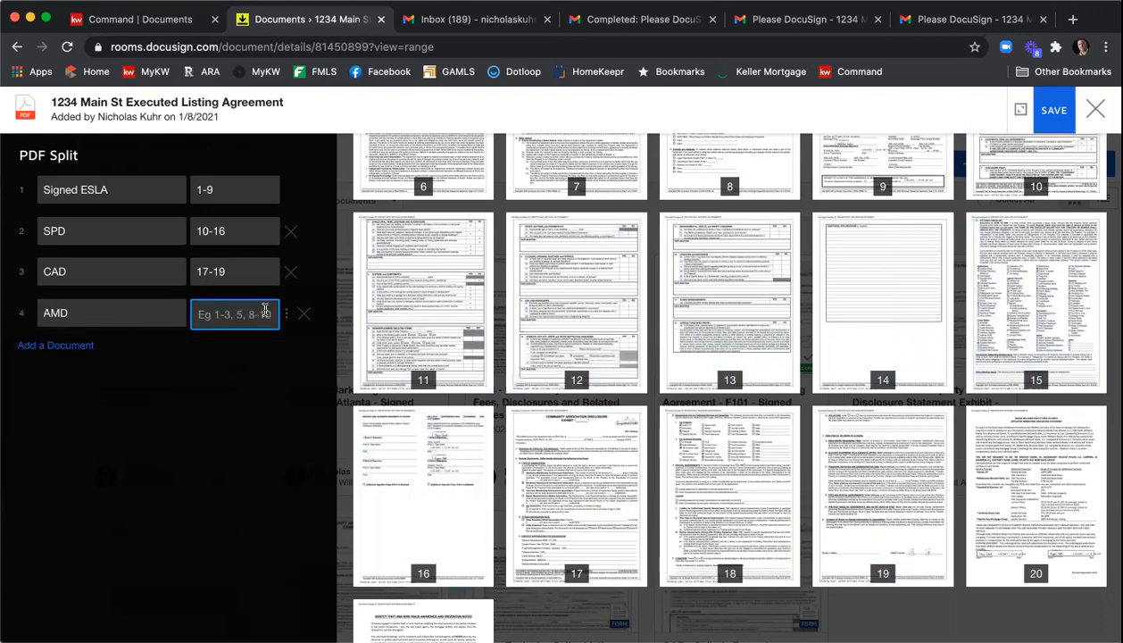
{"action": "left_click", "coordinate": [302, 313]}
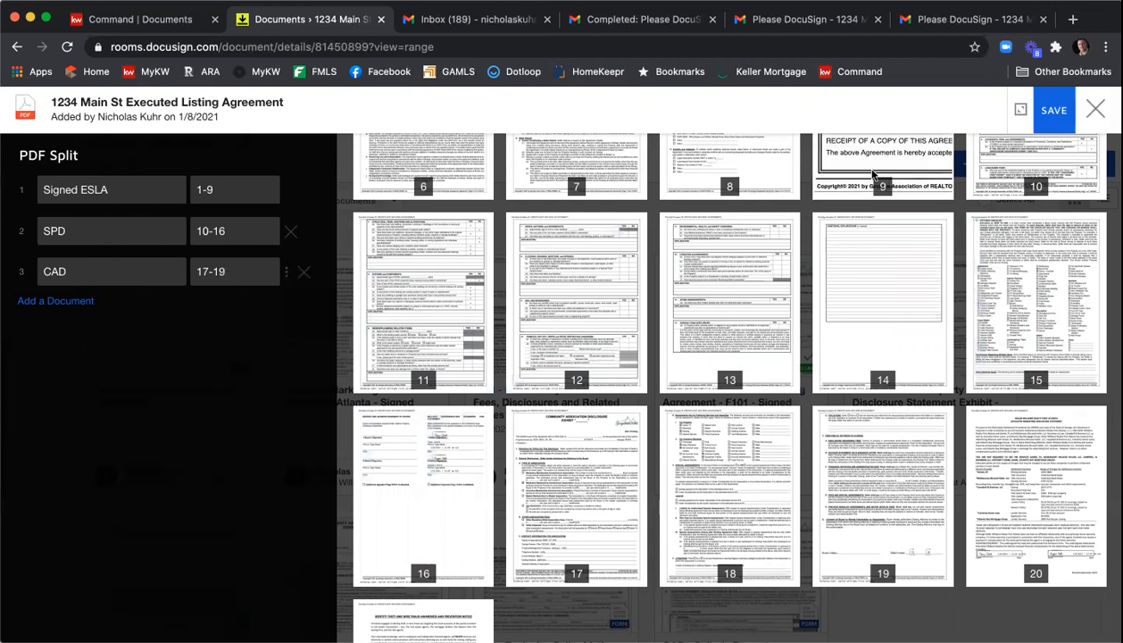
- Save the split and move the CAD, Signed ESLA and SPD documents from Room Docs into the Listing Documents folder
{"action": "left_click", "coordinate": [1051, 109]}
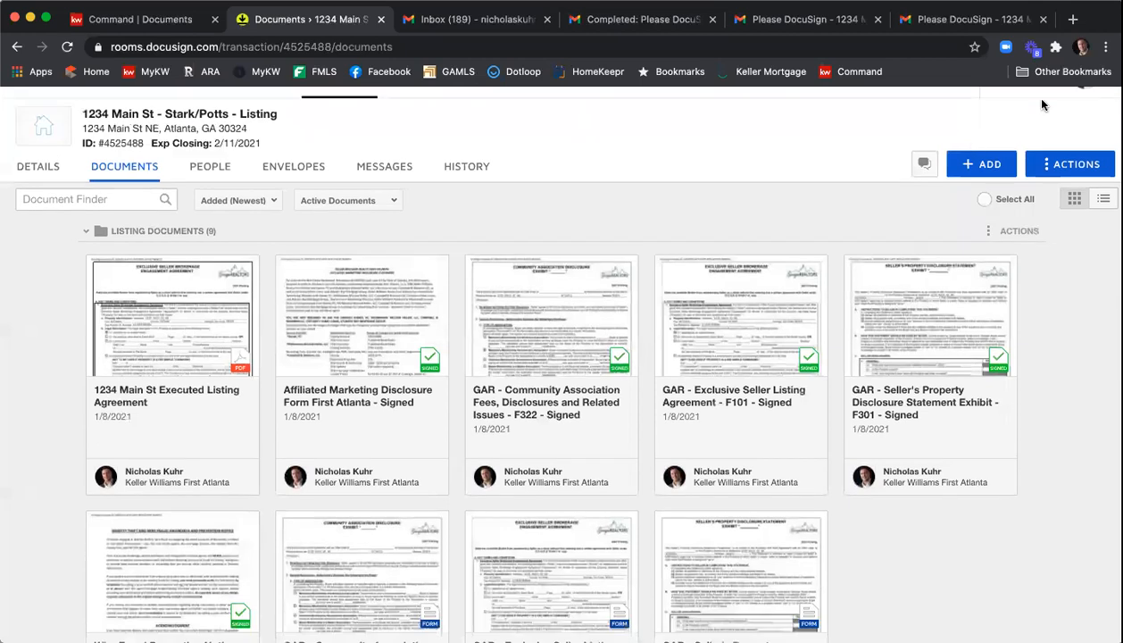
{"action": "scroll", "coordinate": [705, 198], "scroll_direction": "down", "scroll_amount": 10}
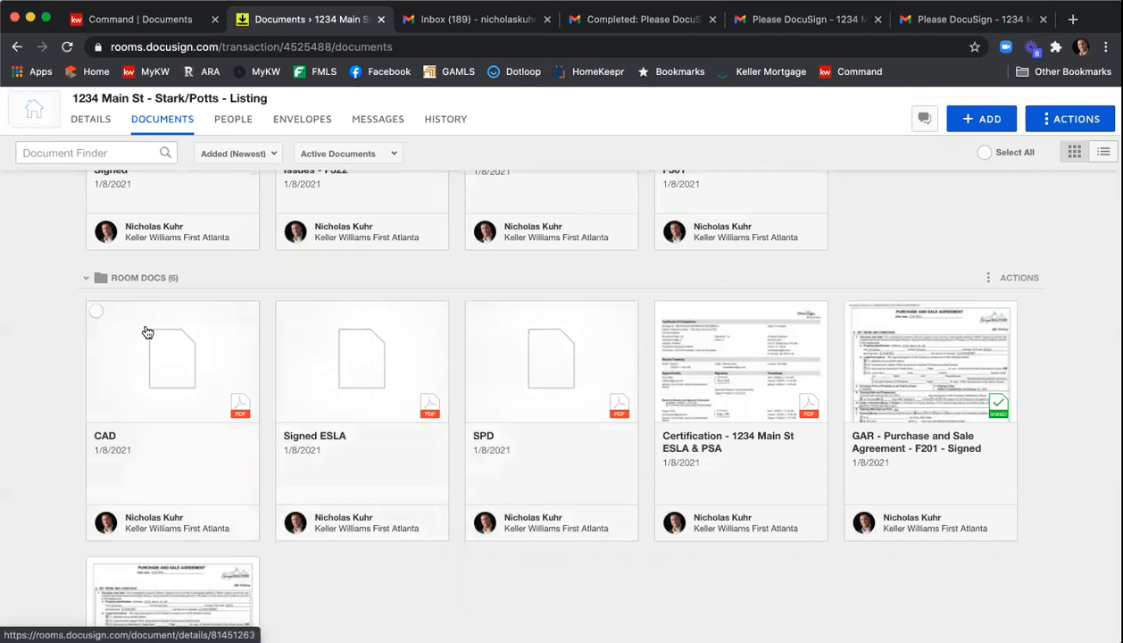
{"action": "left_click", "coordinate": [96, 311]}
{"action": "left_click", "coordinate": [285, 310]}
{"action": "left_click", "coordinate": [475, 313]}
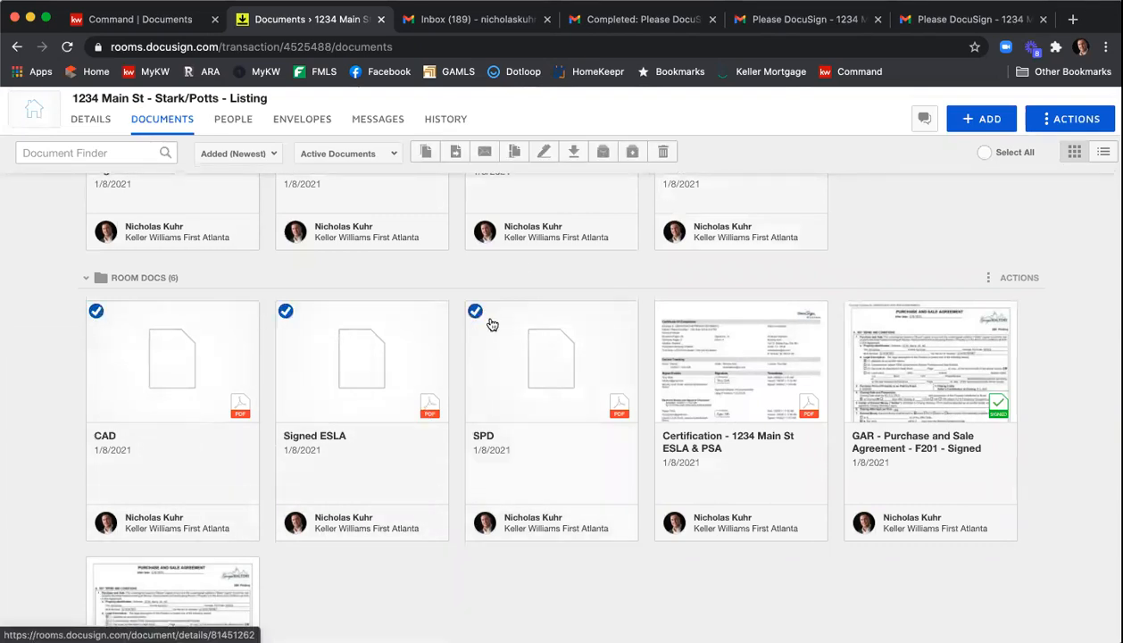
{"action": "left_click", "coordinate": [515, 154]}
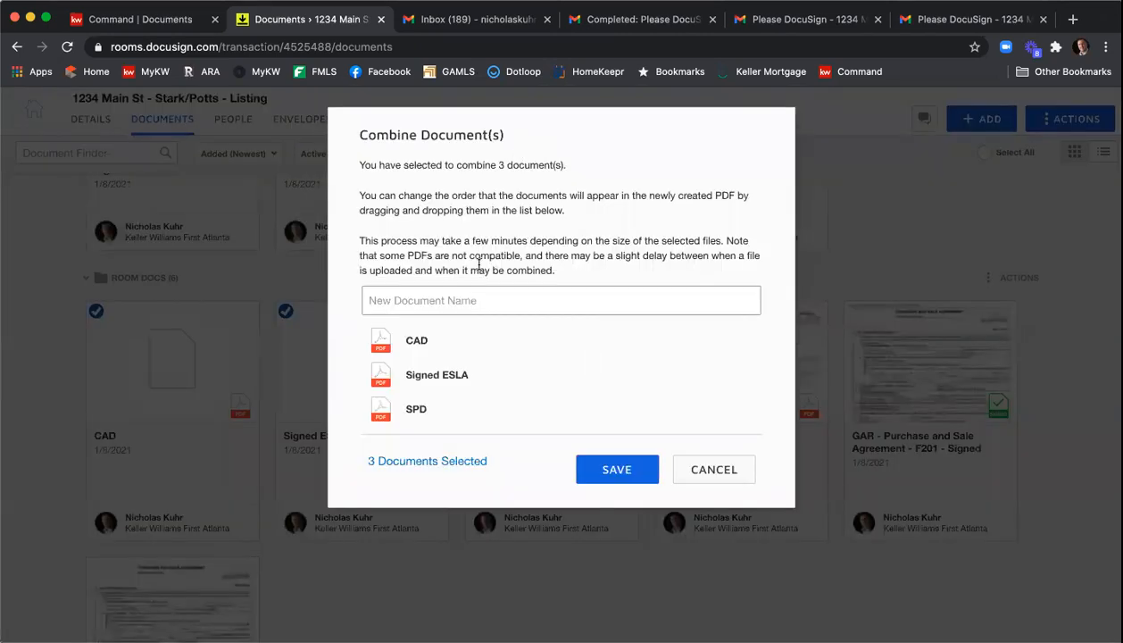
{"action": "left_click", "coordinate": [733, 460]}
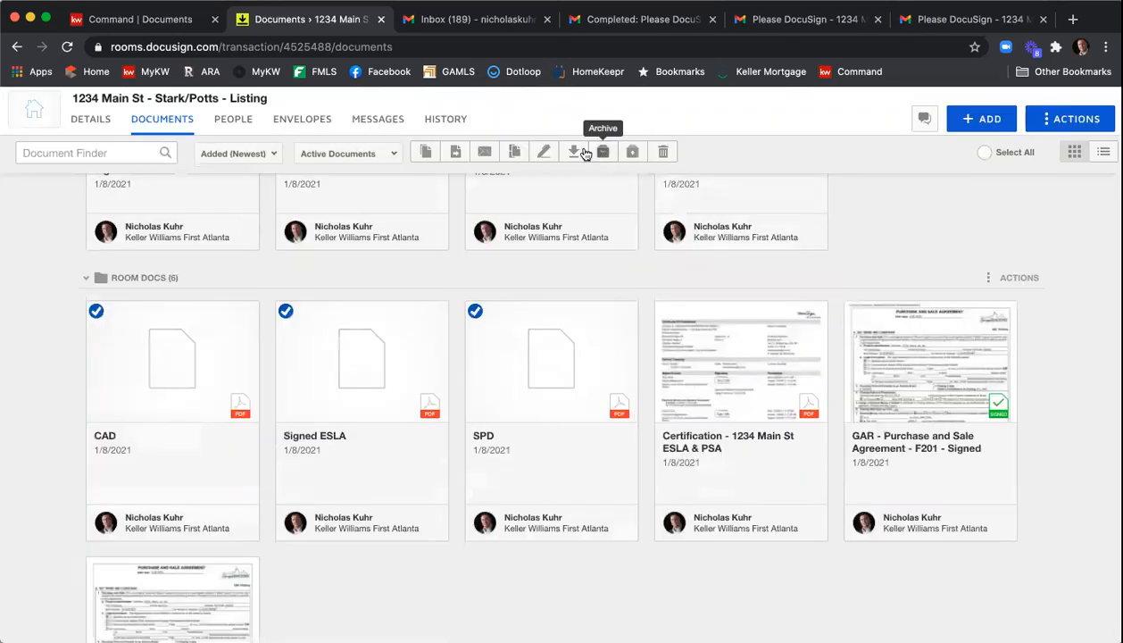
{"action": "left_click", "coordinate": [457, 153]}
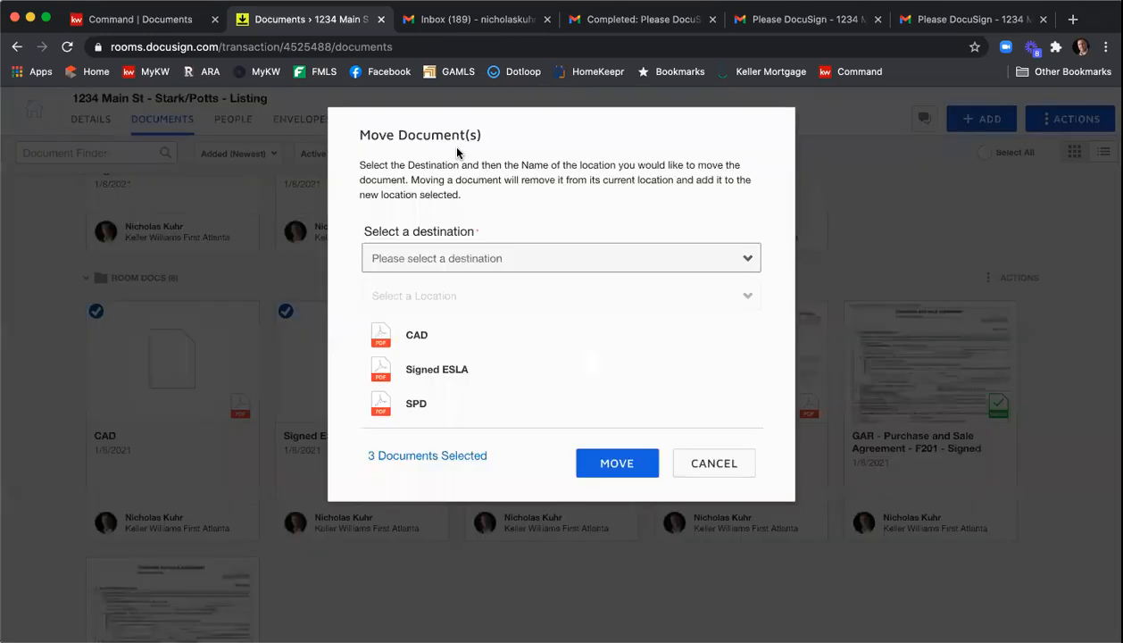
{"action": "left_click", "coordinate": [461, 258]}
{"action": "left_click", "coordinate": [463, 273]}
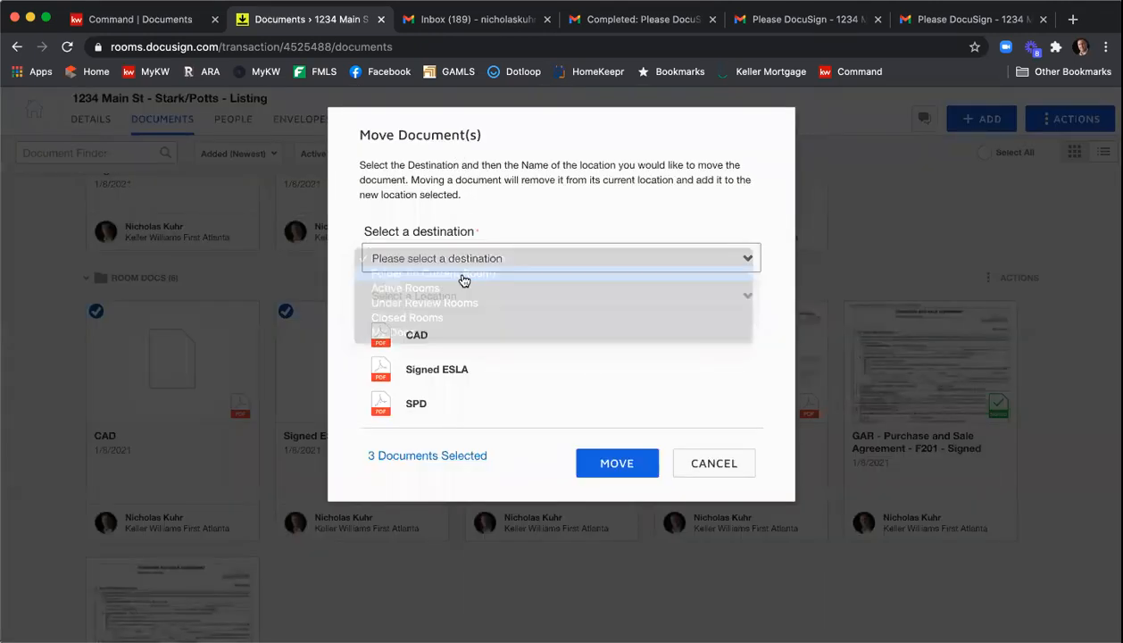
{"action": "left_click", "coordinate": [475, 344]}
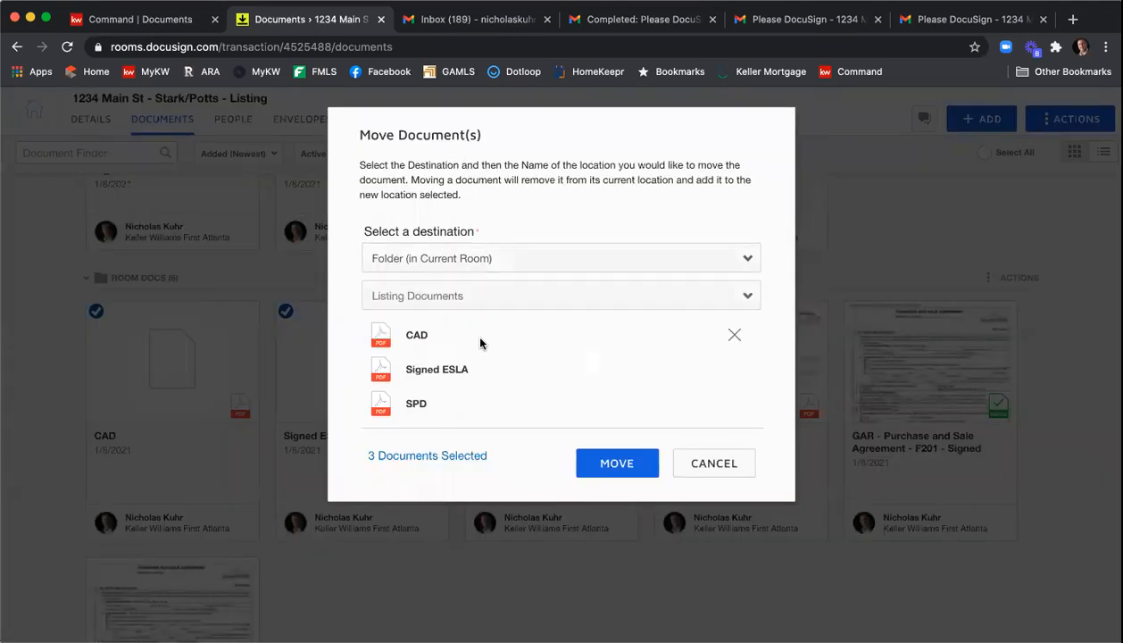
{"action": "left_click", "coordinate": [614, 455]}
- Switch to the Command tab and review the listing's required documents checklist
{"action": "scroll", "coordinate": [622, 448], "scroll_direction": "down", "scroll_amount": 1}
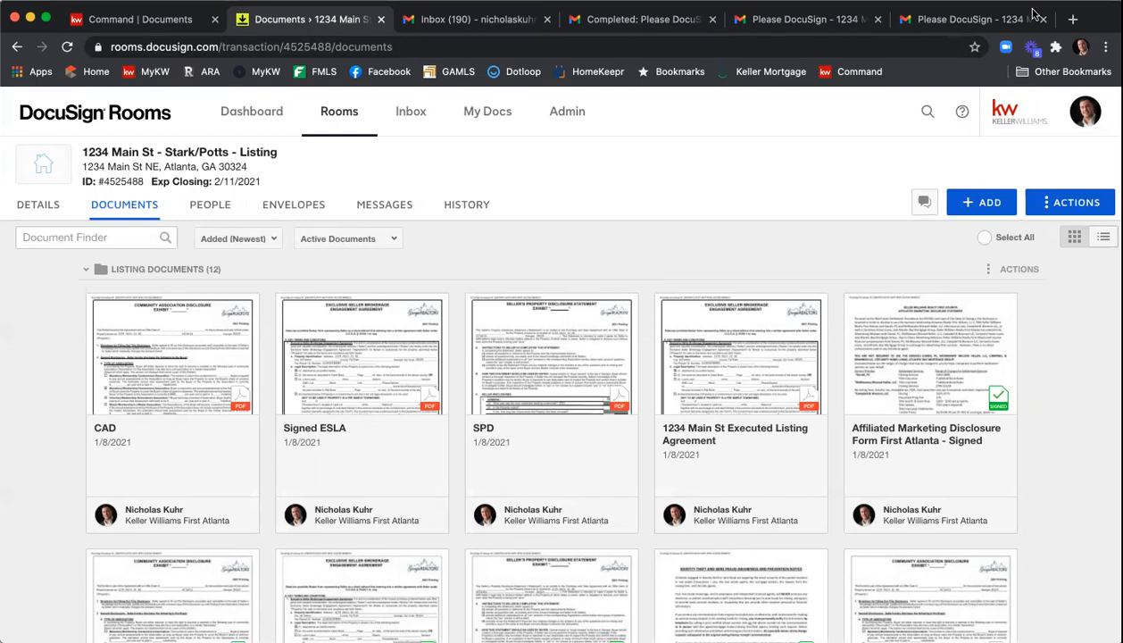
{"action": "left_click", "coordinate": [107, 21]}
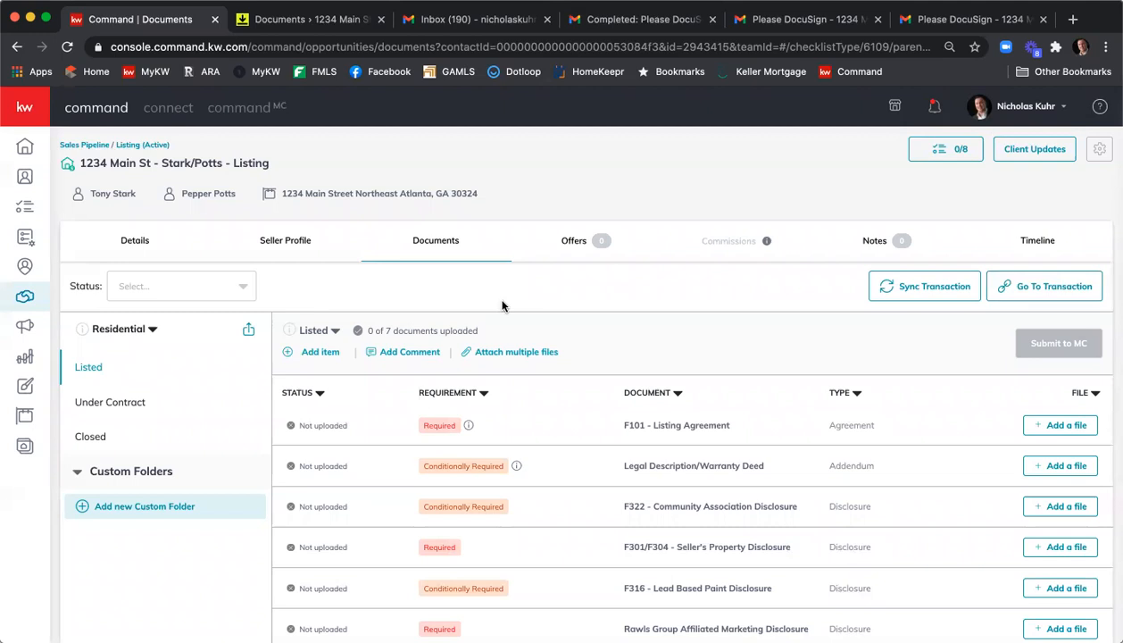
{"action": "scroll", "coordinate": [612, 305], "scroll_direction": "down", "scroll_amount": 1}
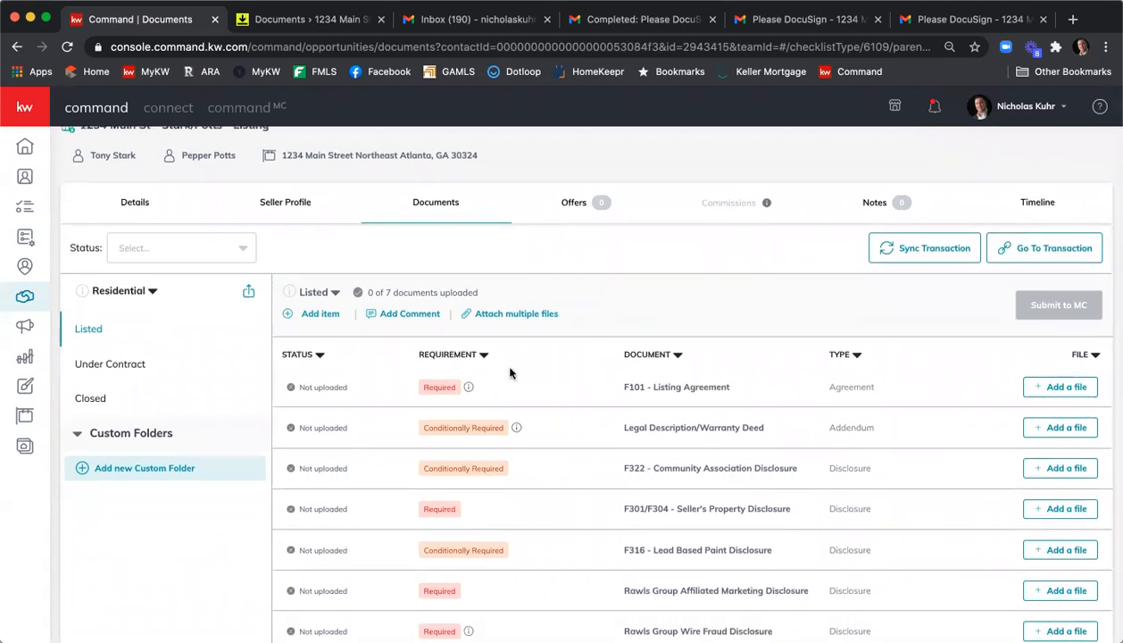
{"action": "scroll", "coordinate": [502, 369], "scroll_direction": "down", "scroll_amount": 1}
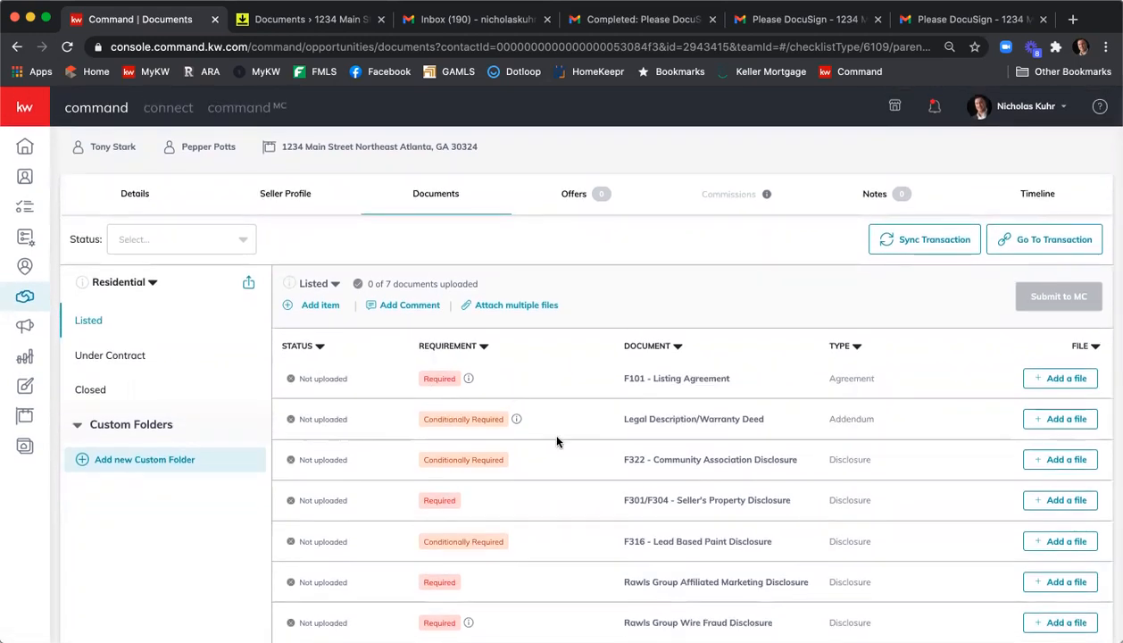
{"action": "scroll", "coordinate": [580, 427], "scroll_direction": "up", "scroll_amount": 2}
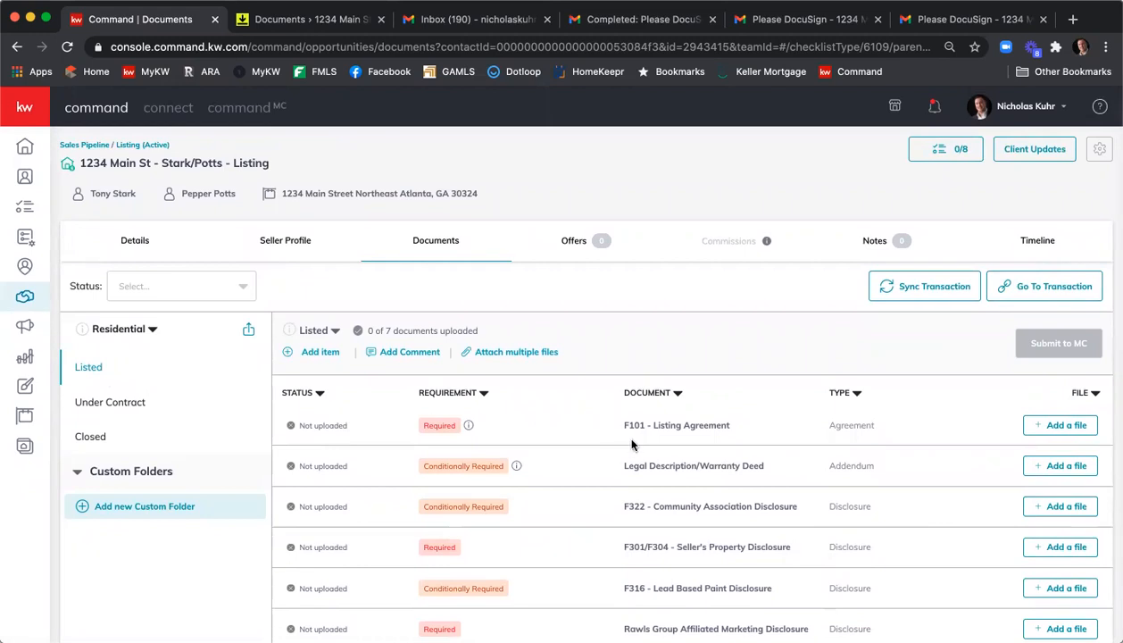
- Assign GAR - Exclusive Seller Listing Agreement - F101 - Signed.pdf from DocuSign Listing Documents to the F101 - Listing Agreement requirement
{"action": "left_click", "coordinate": [1051, 426]}
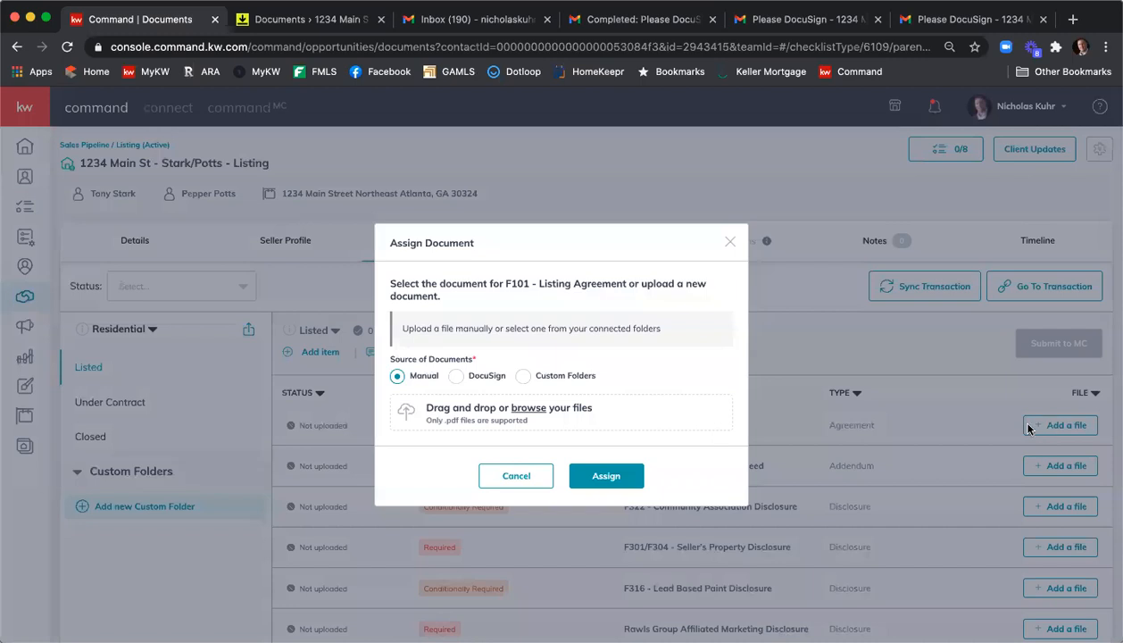
{"action": "left_click", "coordinate": [455, 377]}
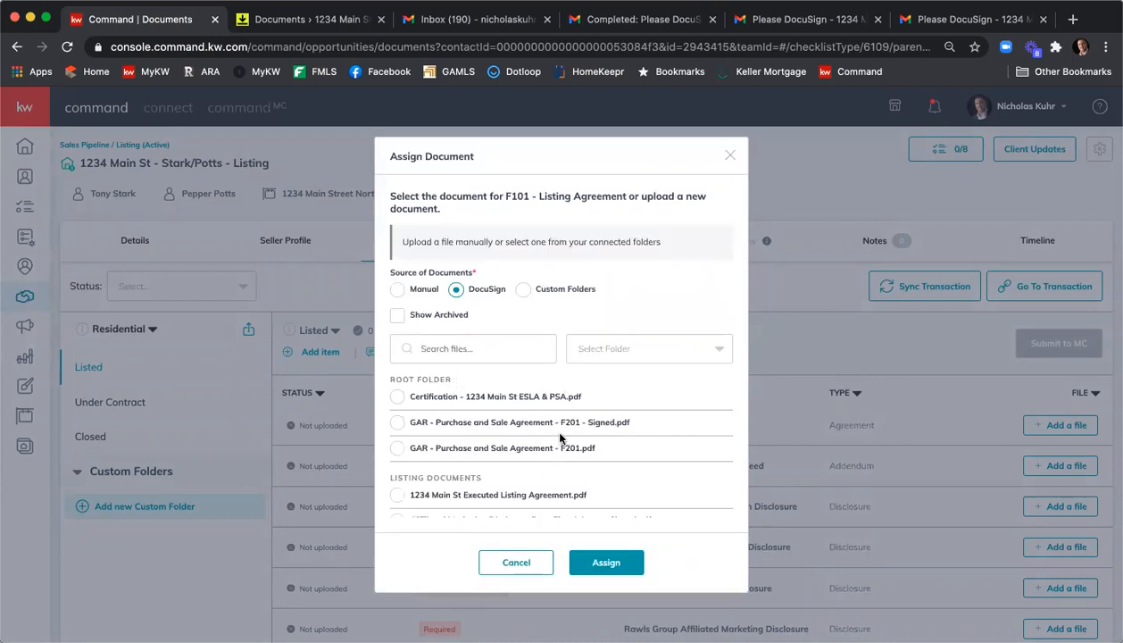
{"action": "left_click", "coordinate": [663, 351]}
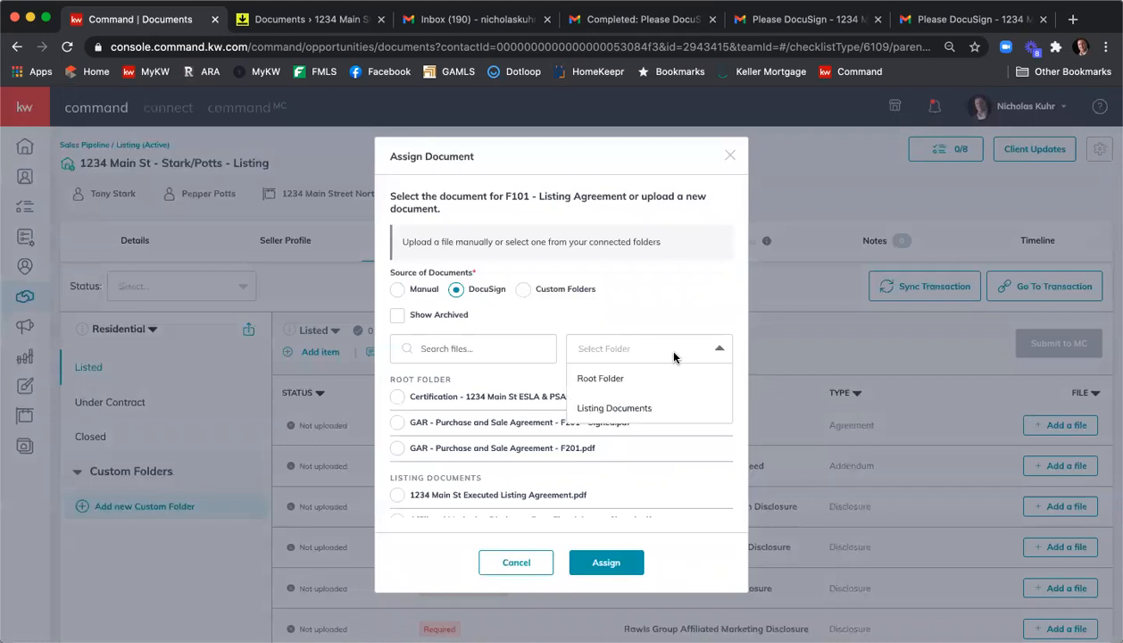
{"action": "left_click", "coordinate": [646, 409]}
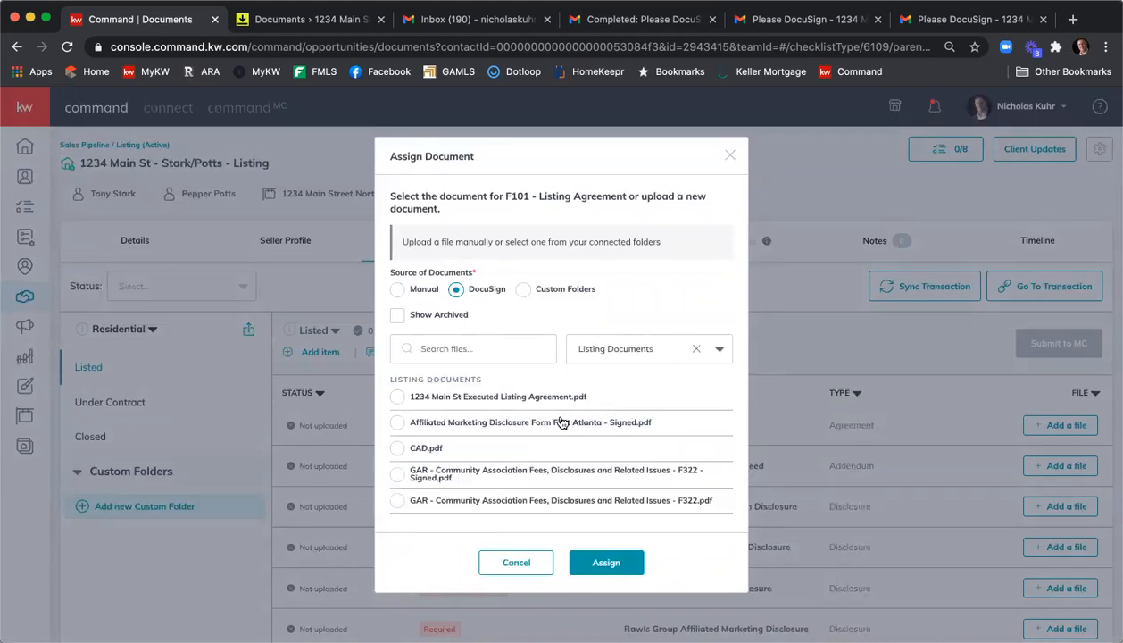
{"action": "scroll", "coordinate": [561, 422], "scroll_direction": "down", "scroll_amount": 5}
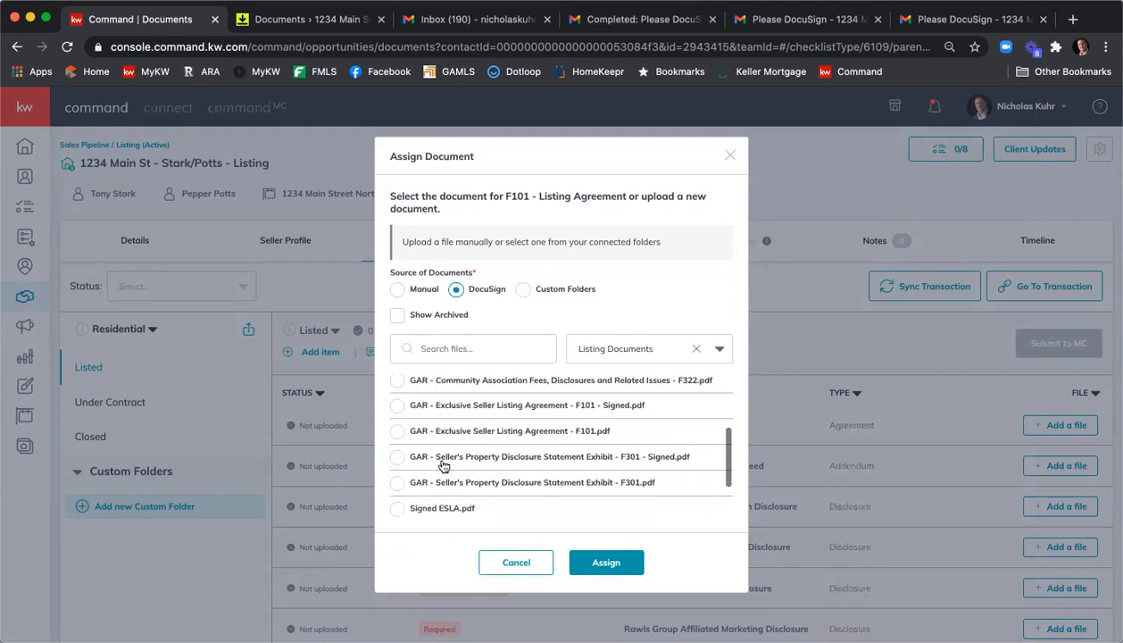
{"action": "scroll", "coordinate": [544, 437], "scroll_direction": "down", "scroll_amount": 1}
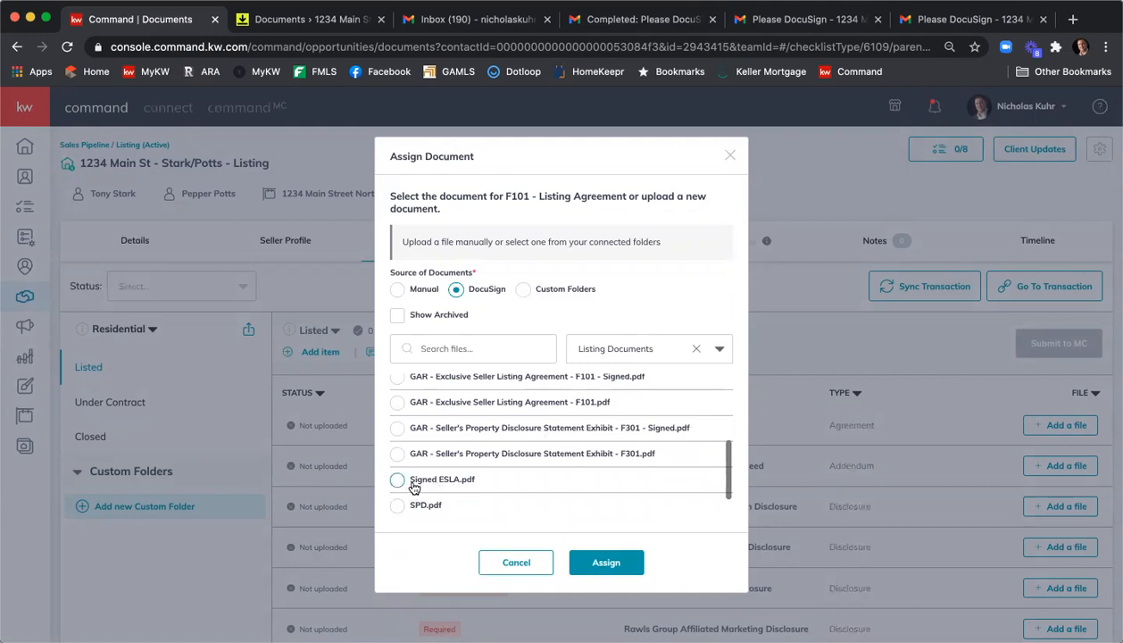
{"action": "scroll", "coordinate": [487, 392], "scroll_direction": "up", "scroll_amount": 1}
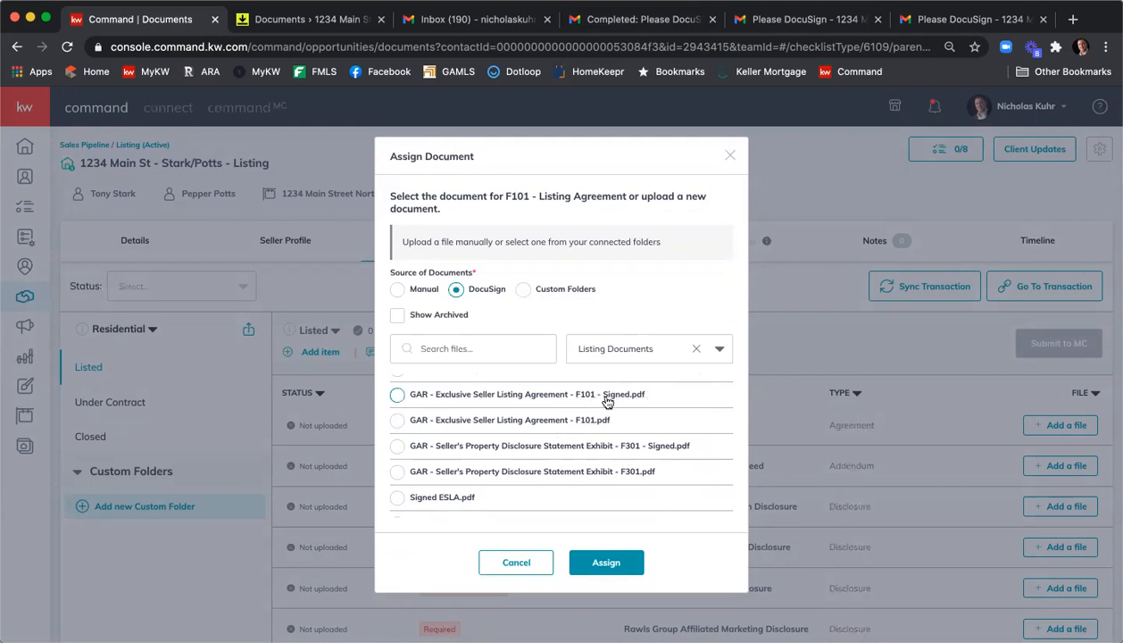
{"action": "left_click", "coordinate": [398, 393]}
{"action": "left_click", "coordinate": [614, 561]}
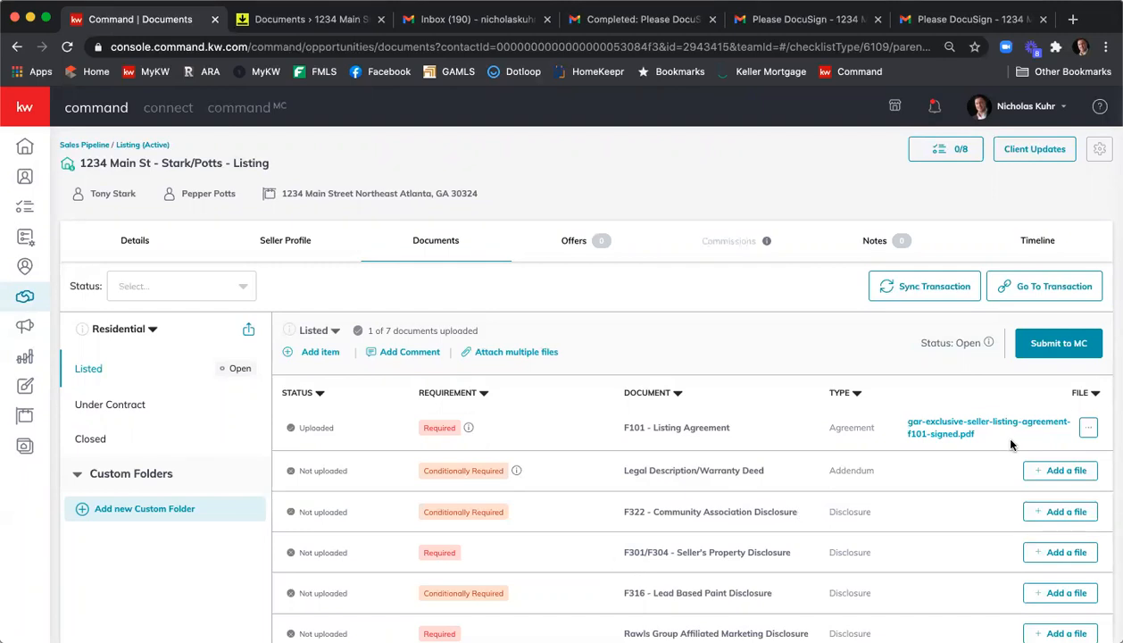
- Attach multiple files from DocuSign, picking GAR - Community Association Fees, Disclosures and Related Issues - F322 - Signed.pdf for F322
{"action": "scroll", "coordinate": [955, 455], "scroll_direction": "down", "scroll_amount": 1}
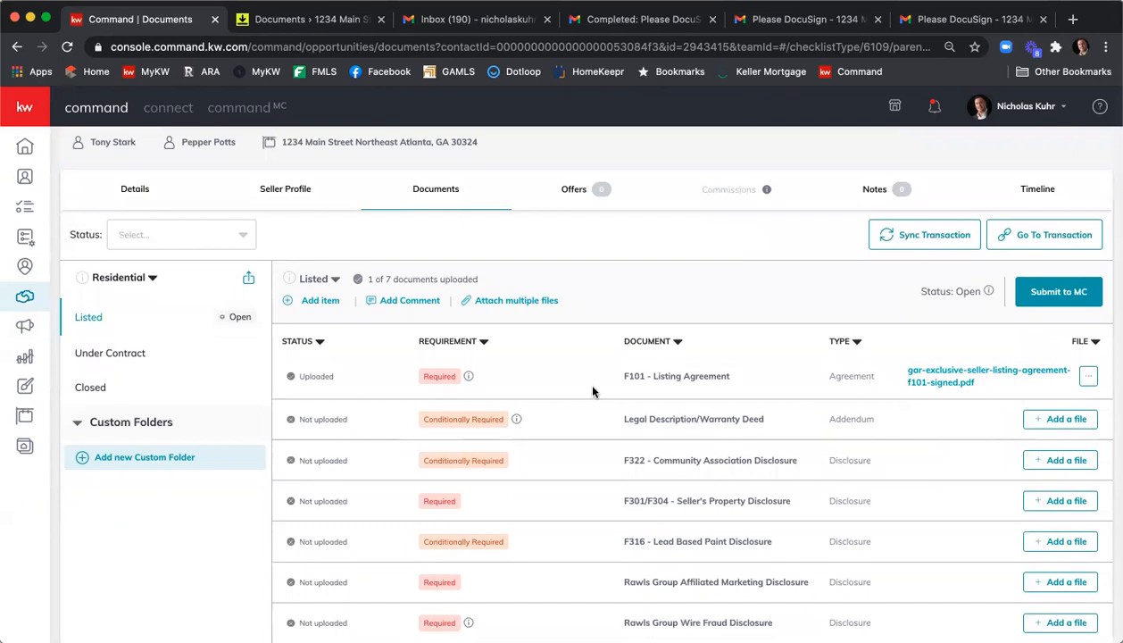
{"action": "left_click", "coordinate": [523, 302]}
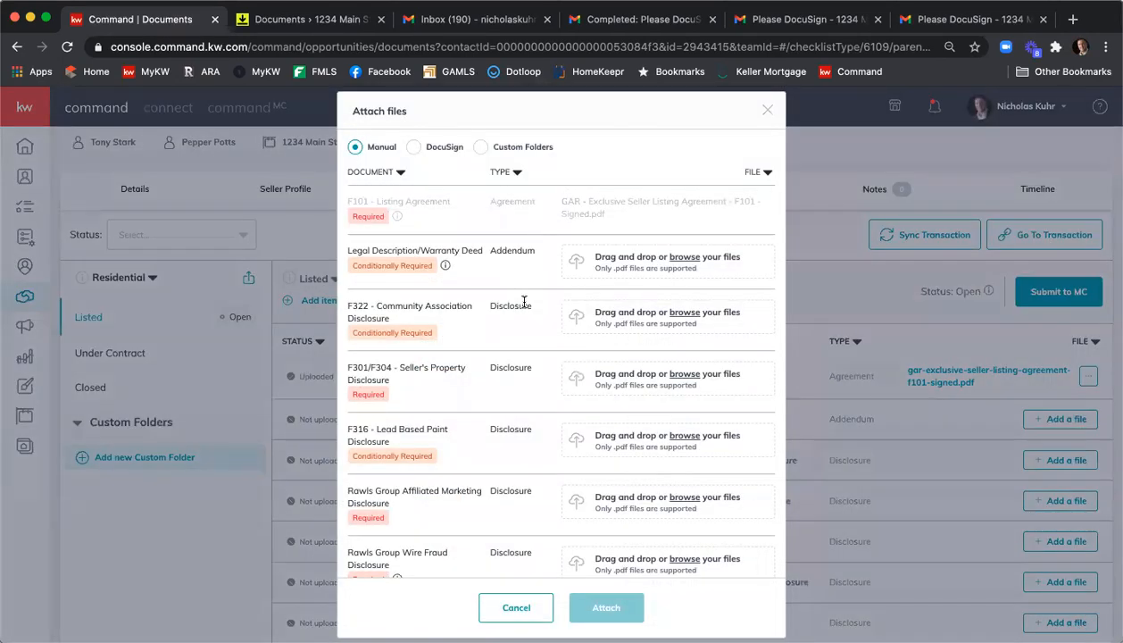
{"action": "left_click", "coordinate": [414, 148]}
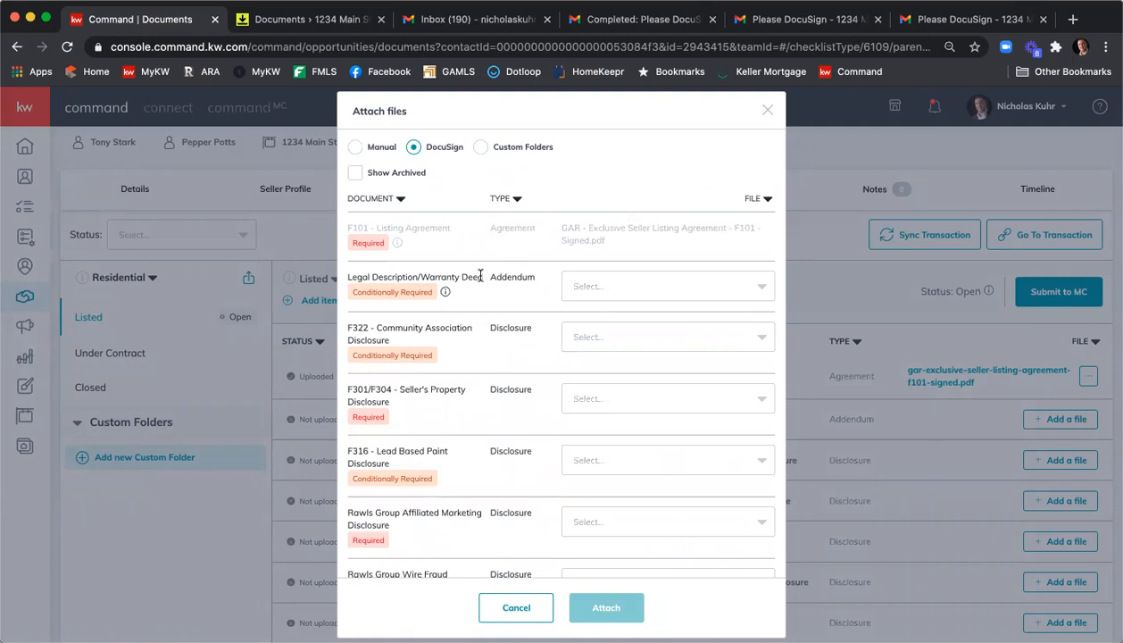
{"action": "scroll", "coordinate": [602, 326], "scroll_direction": "down", "scroll_amount": 1}
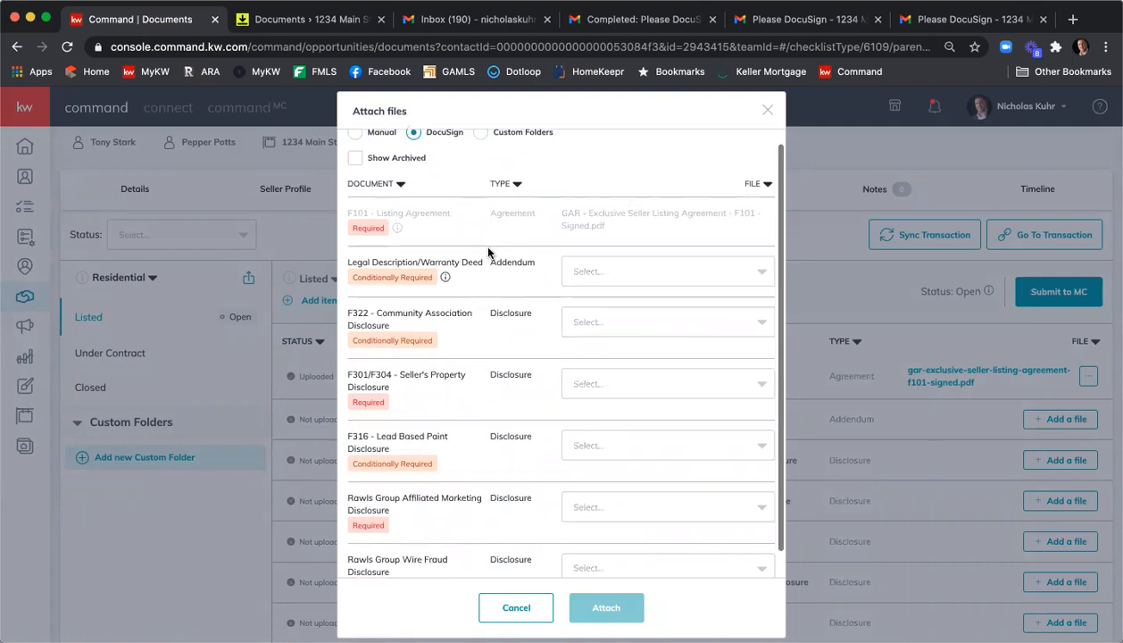
{"action": "left_click", "coordinate": [618, 309]}
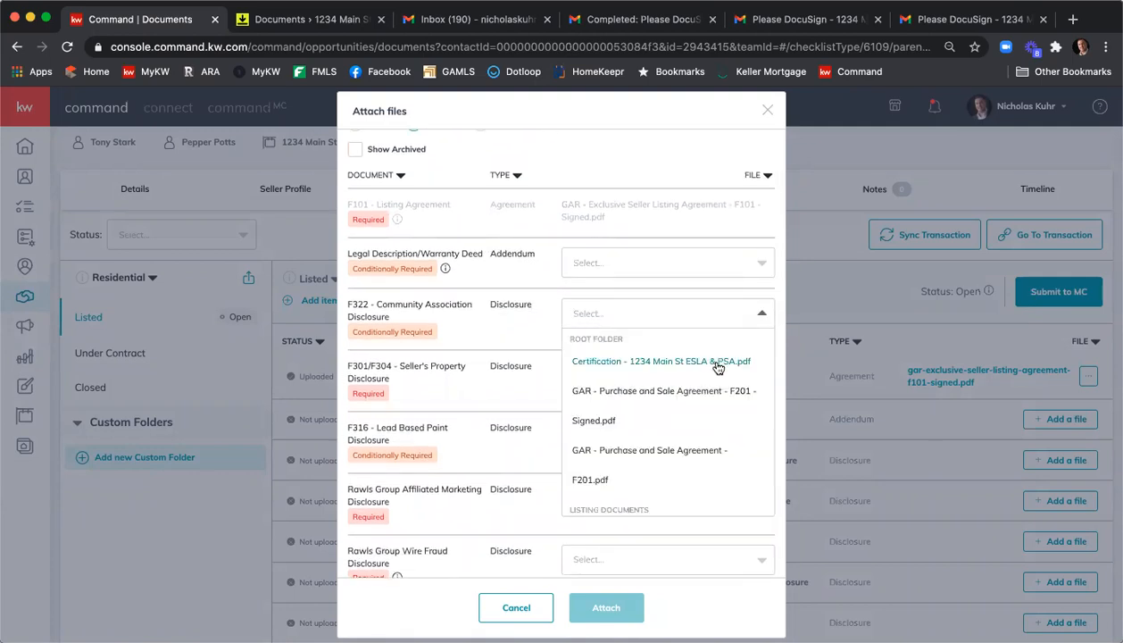
{"action": "scroll", "coordinate": [716, 366], "scroll_direction": "down", "scroll_amount": 3}
{"action": "scroll", "coordinate": [718, 368], "scroll_direction": "down", "scroll_amount": 5}
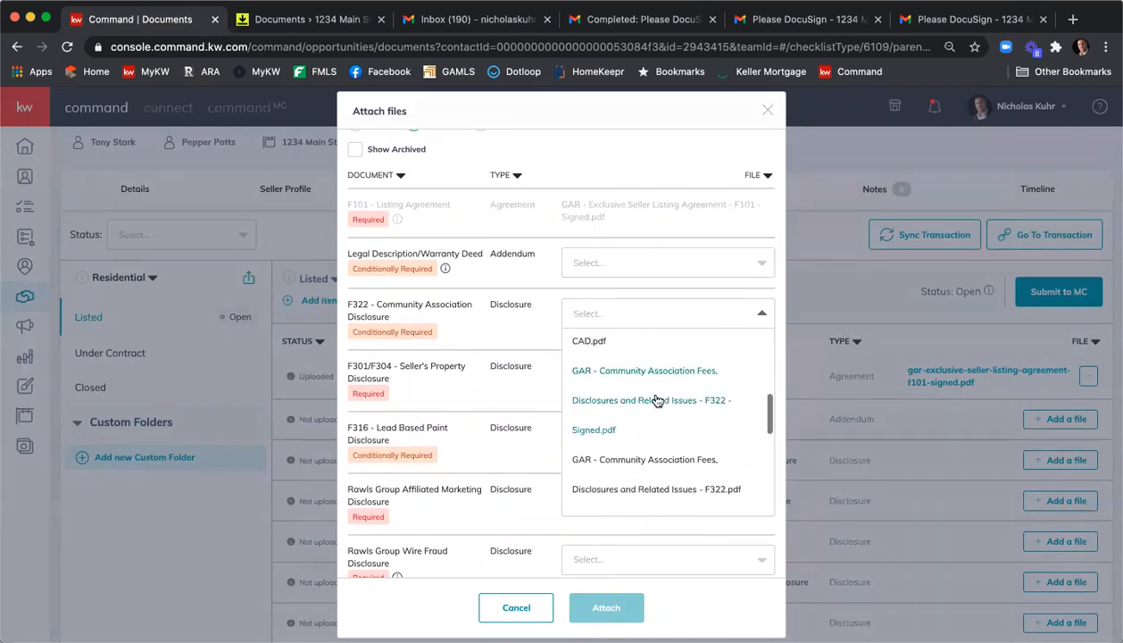
{"action": "left_click", "coordinate": [581, 427]}
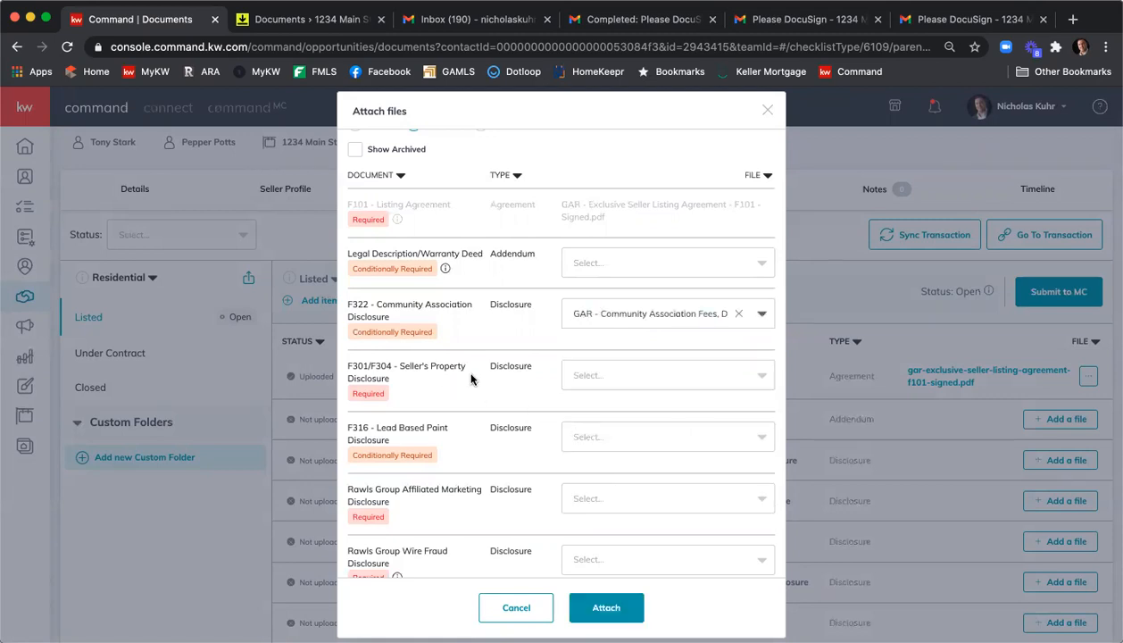
- Assign GAR - Seller's Property Disclosure Statement Exhibit - F301 - Signed.pdf to the F301/F304 Seller's Property Disclosure requirement
{"action": "left_click", "coordinate": [632, 375]}
{"action": "scroll", "coordinate": [671, 433], "scroll_direction": "down", "scroll_amount": 5}
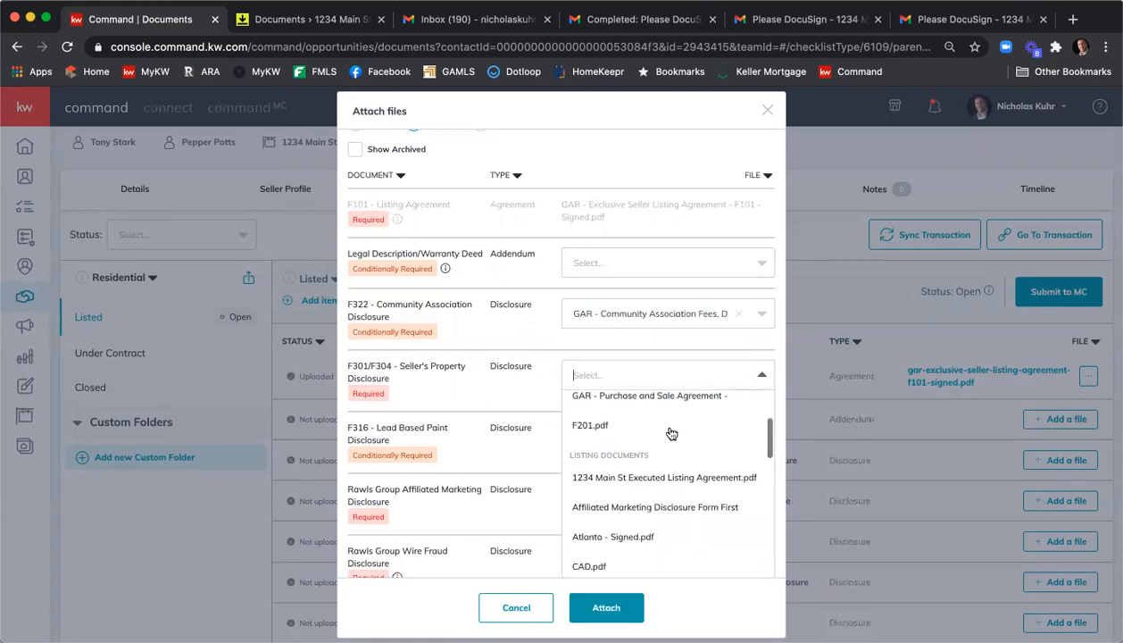
{"action": "scroll", "coordinate": [677, 435], "scroll_direction": "down", "scroll_amount": 3}
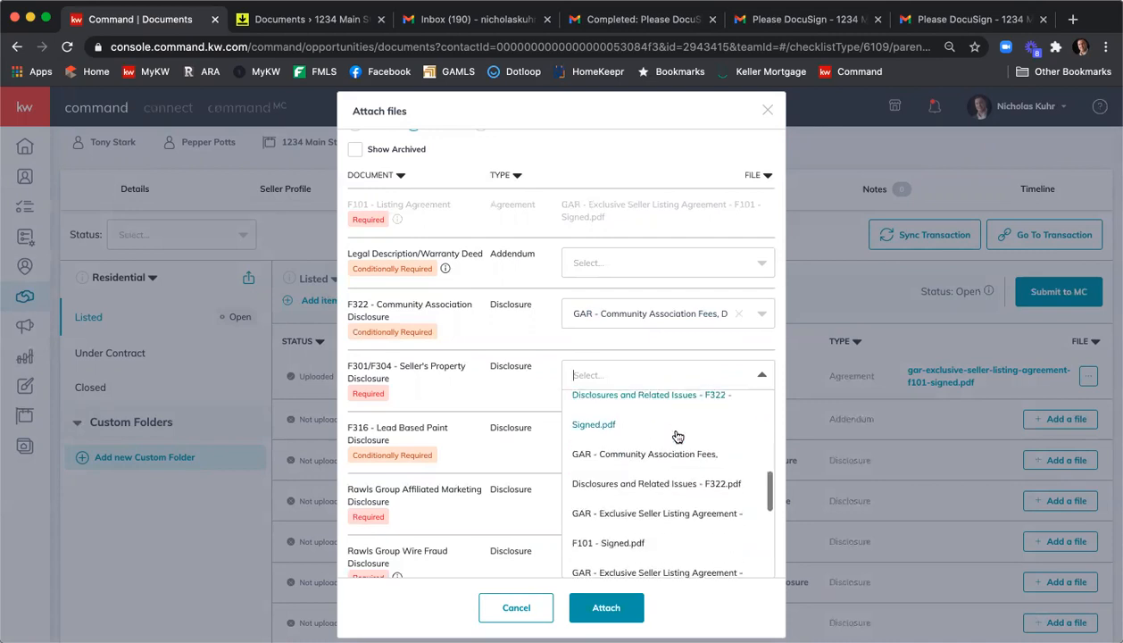
{"action": "scroll", "coordinate": [683, 457], "scroll_direction": "down", "scroll_amount": 1}
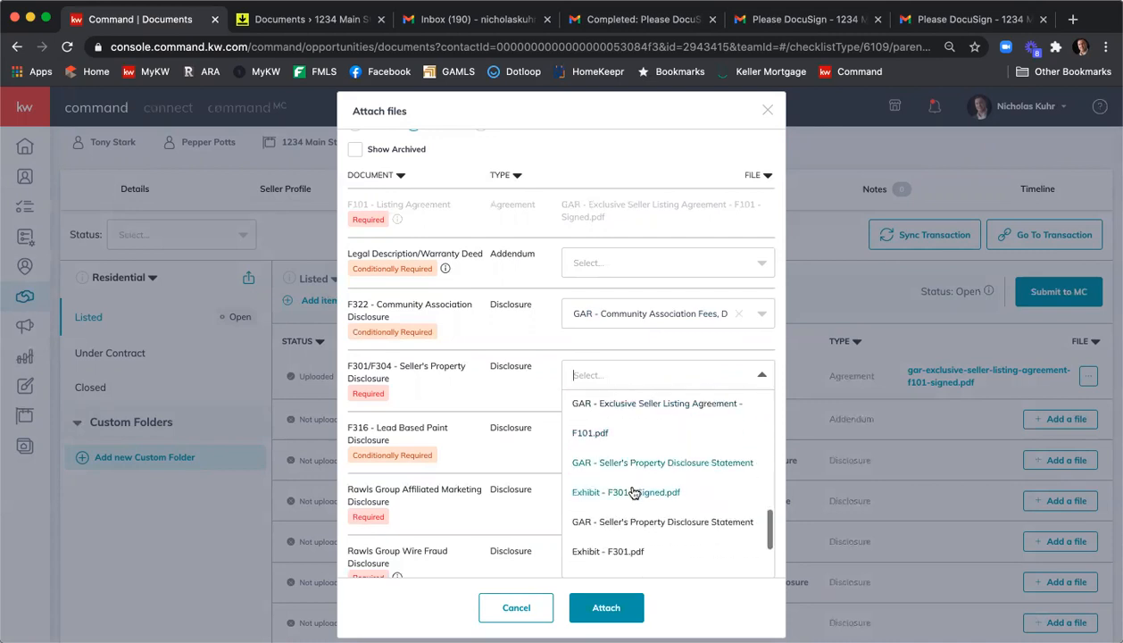
{"action": "left_click", "coordinate": [634, 491]}
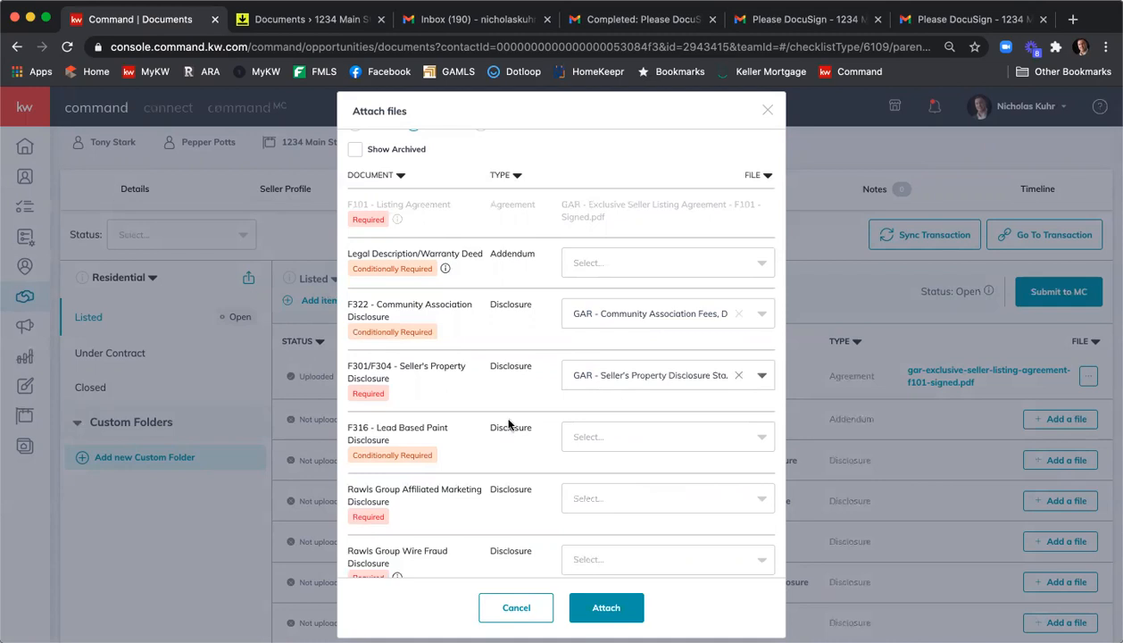
- Assign Affiliated Marketing Disclosure Form First Atlanta - Signed.pdf to the Rawls Group Affiliated Marketing Disclosure requirement
{"action": "left_click", "coordinate": [635, 499]}
{"action": "scroll", "coordinate": [640, 491], "scroll_direction": "down", "scroll_amount": 3}
{"action": "scroll", "coordinate": [678, 483], "scroll_direction": "down", "scroll_amount": 4}
{"action": "scroll", "coordinate": [678, 483], "scroll_direction": "down", "scroll_amount": 5}
{"action": "scroll", "coordinate": [680, 484], "scroll_direction": "up", "scroll_amount": 3}
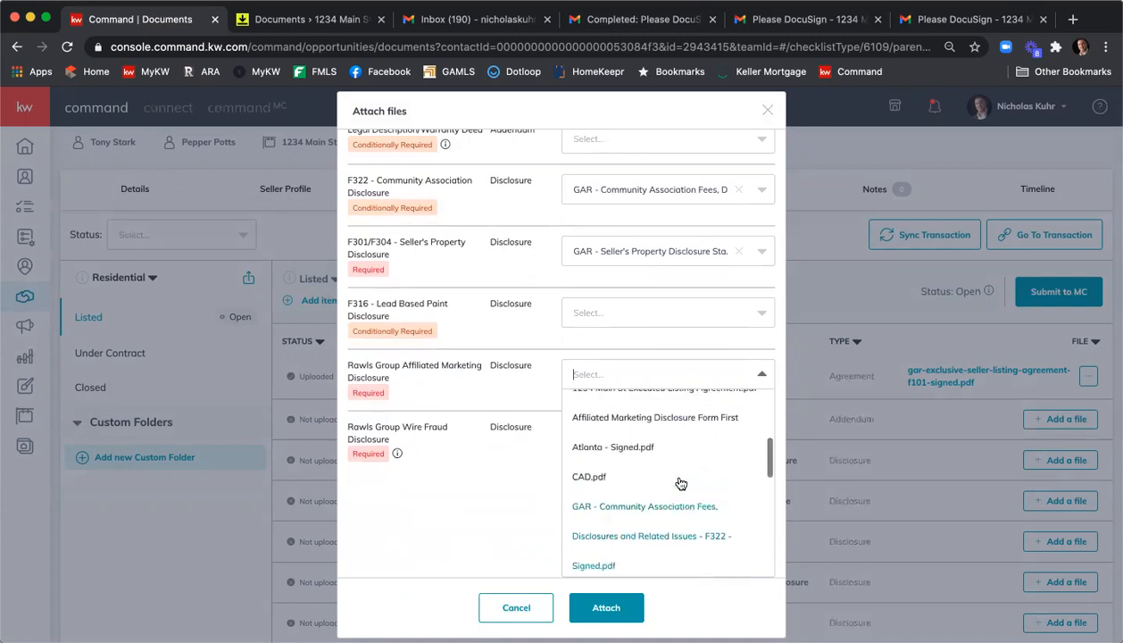
{"action": "left_click", "coordinate": [640, 417]}
- Assign Wire Fraud Prevention Notice - Rawls Group Document - Signed.pdf to the Wire Fraud Disclosure requirement and attach all selections
{"action": "left_click", "coordinate": [612, 534]}
{"action": "scroll", "coordinate": [642, 509], "scroll_direction": "down", "scroll_amount": 10}
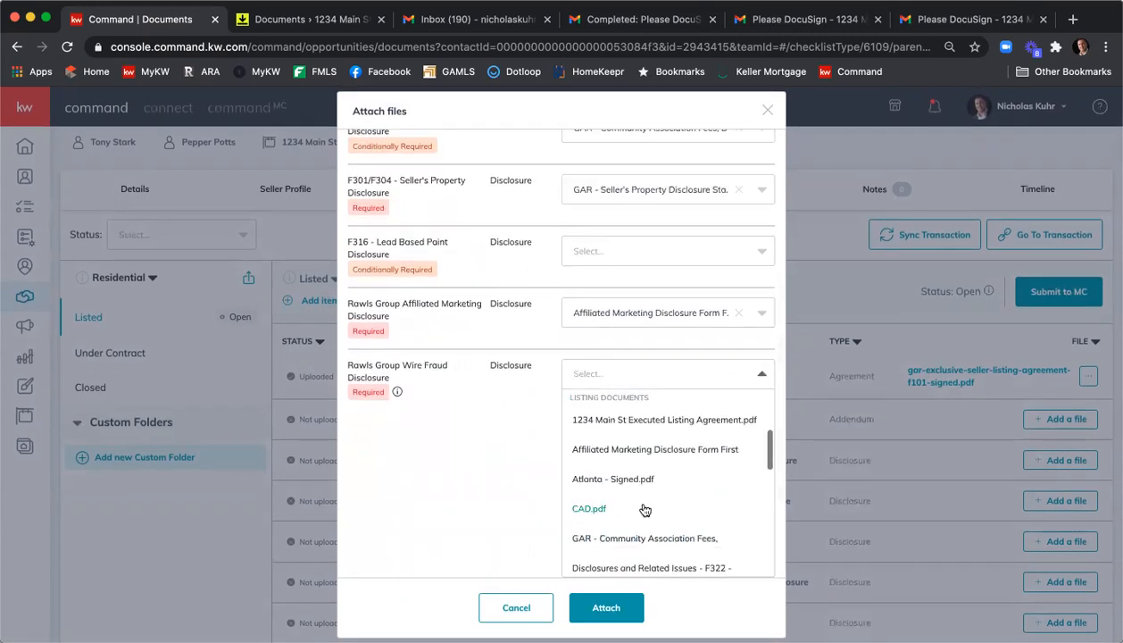
{"action": "scroll", "coordinate": [648, 508], "scroll_direction": "down", "scroll_amount": 5}
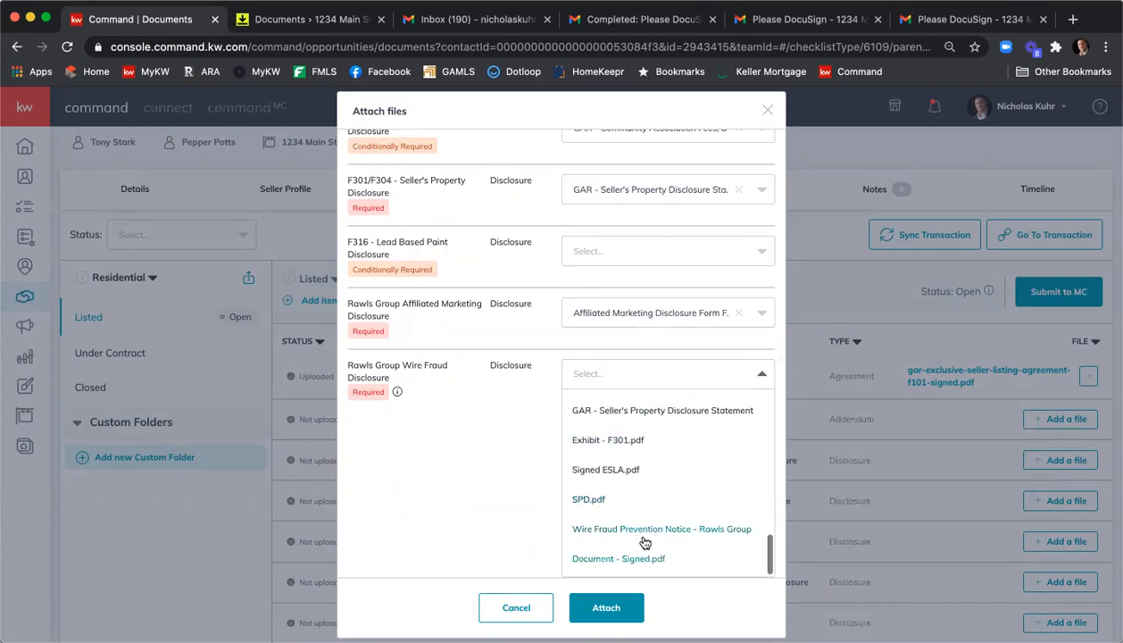
{"action": "left_click", "coordinate": [645, 541]}
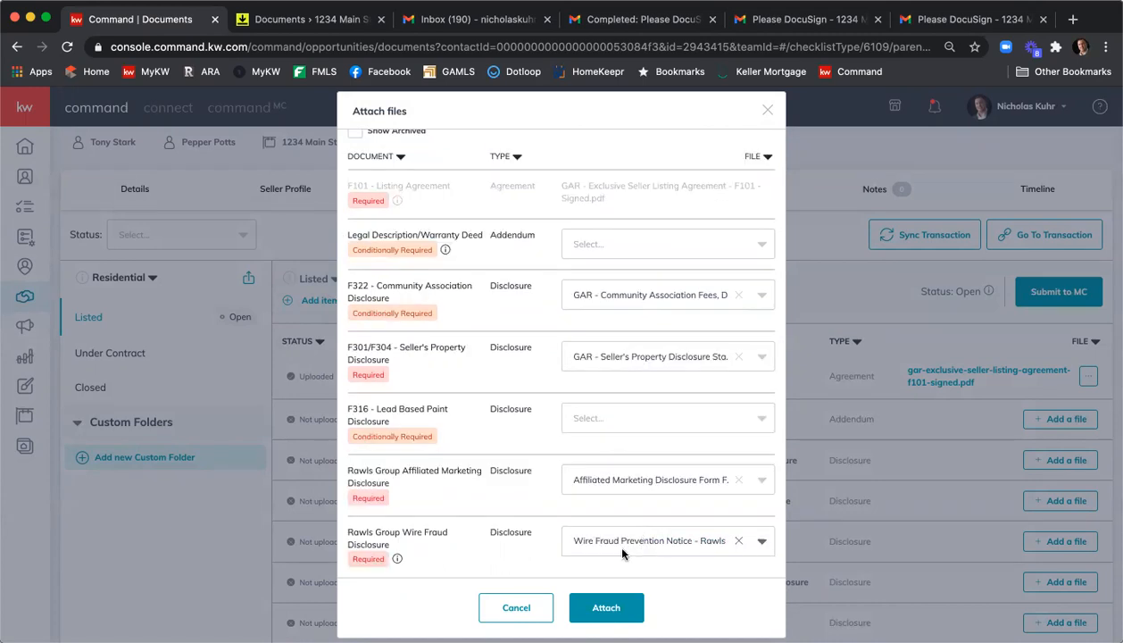
{"action": "left_click", "coordinate": [607, 607]}
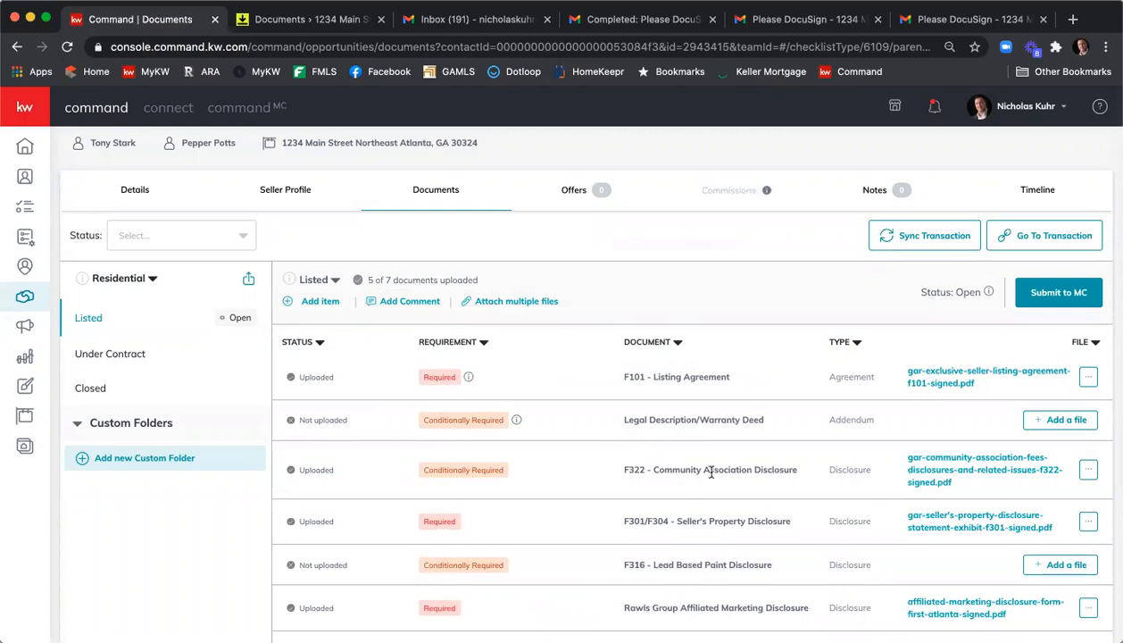
- Start adding a new checklist item named Combine Docs with document type Agreement
{"action": "scroll", "coordinate": [745, 426], "scroll_direction": "down", "scroll_amount": 1}
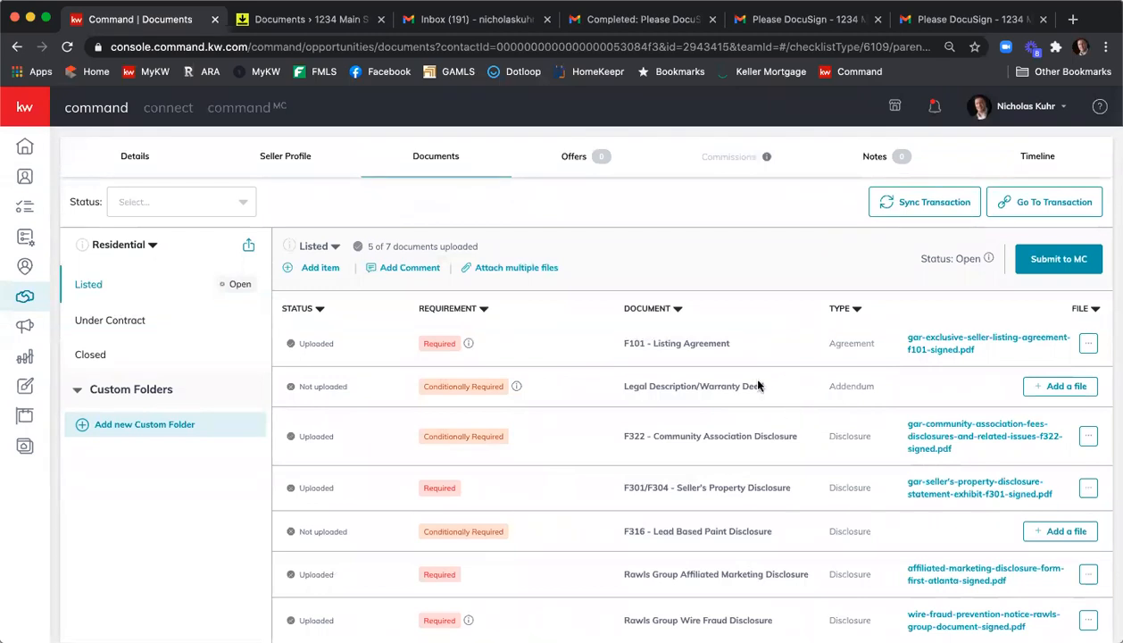
{"action": "left_click", "coordinate": [330, 268]}
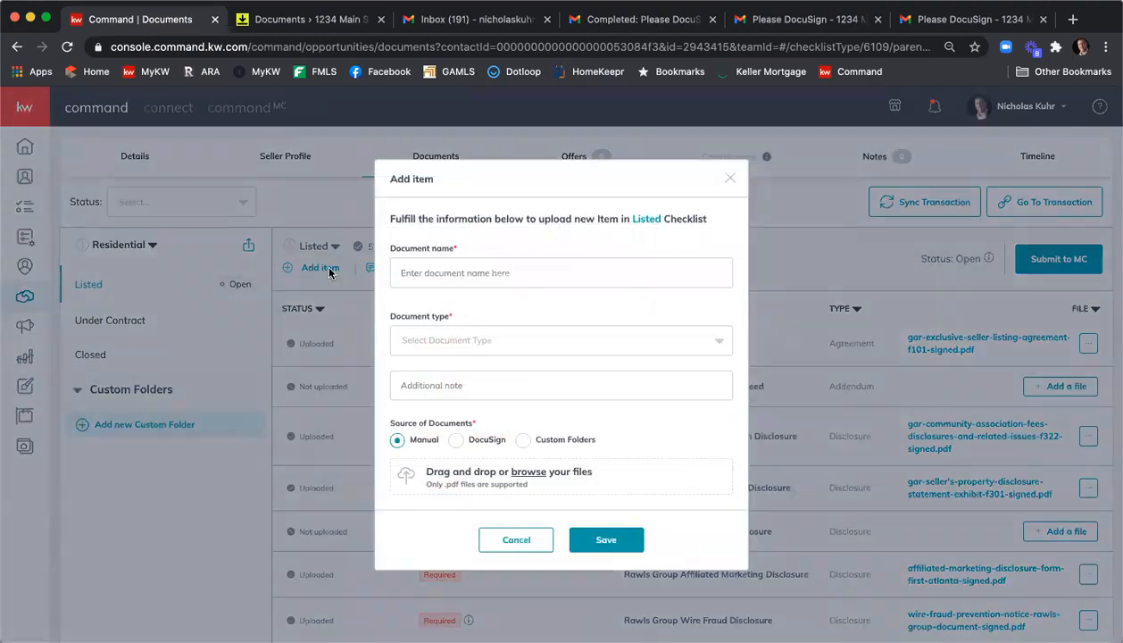
{"action": "left_click", "coordinate": [599, 272]}
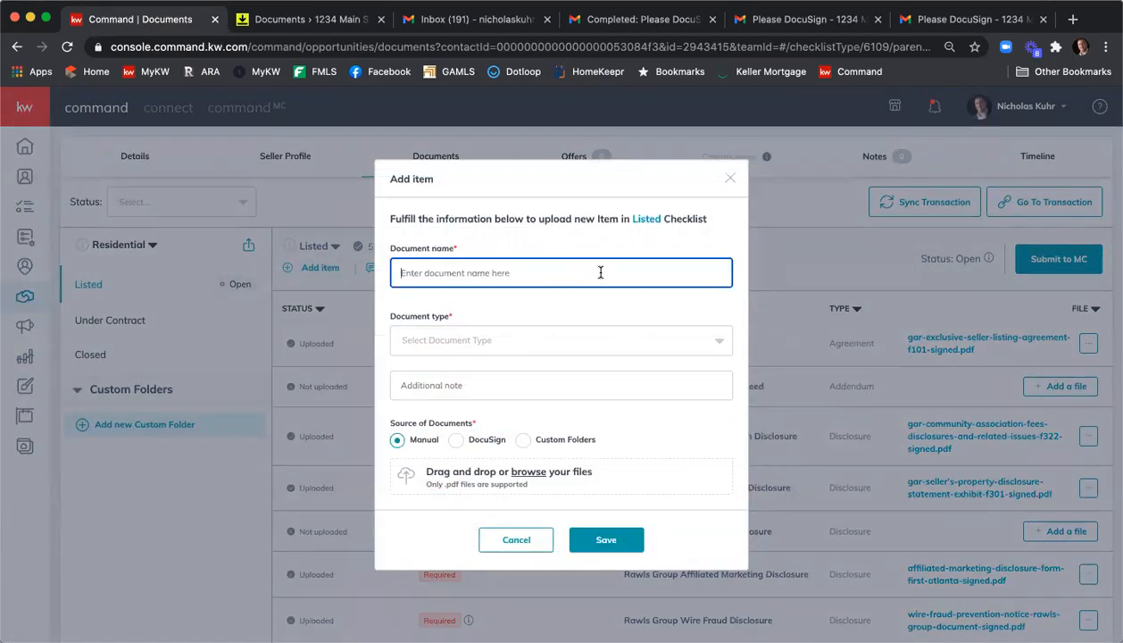
{"action": "type", "text": "Combine Docs"}
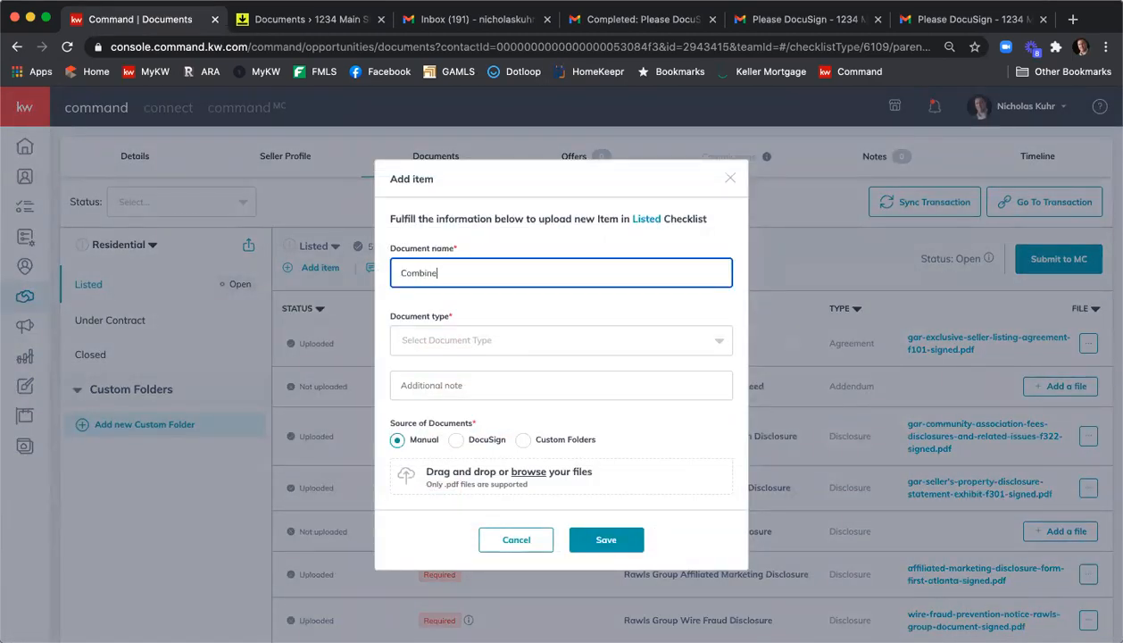
{"action": "left_click", "coordinate": [607, 342]}
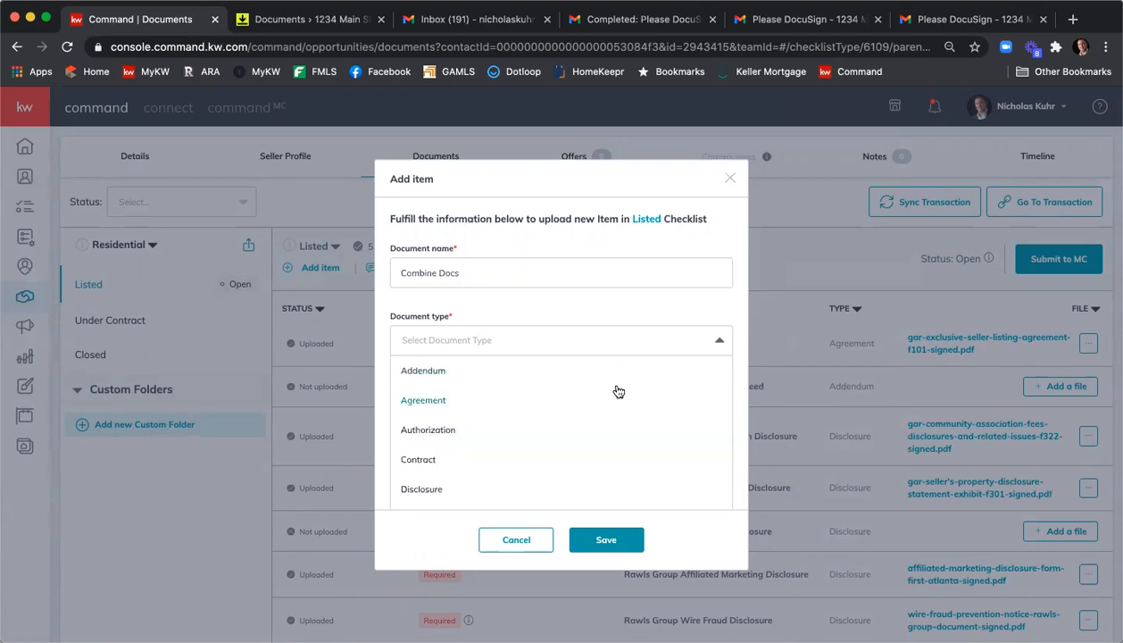
{"action": "scroll", "coordinate": [618, 391], "scroll_direction": "down", "scroll_amount": 2}
{"action": "scroll", "coordinate": [617, 391], "scroll_direction": "up", "scroll_amount": 2}
{"action": "left_click", "coordinate": [528, 409]}
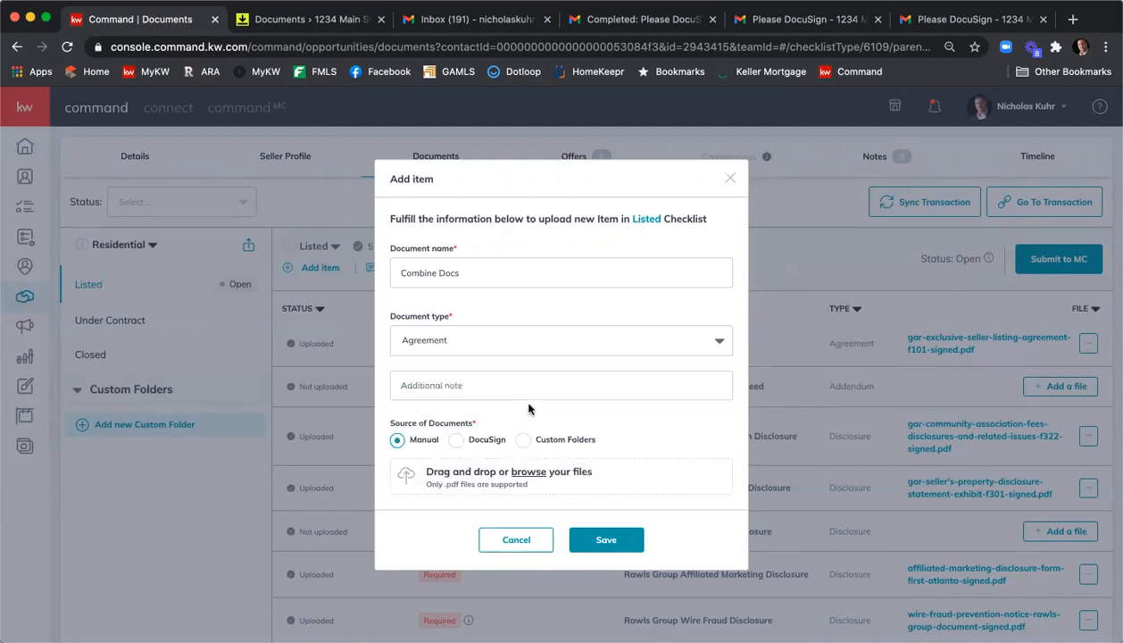
- Source the Combine Docs item from DocuSign using 1234 Main St Executed Listing Agreement.pdf and save it
{"action": "left_click", "coordinate": [456, 440]}
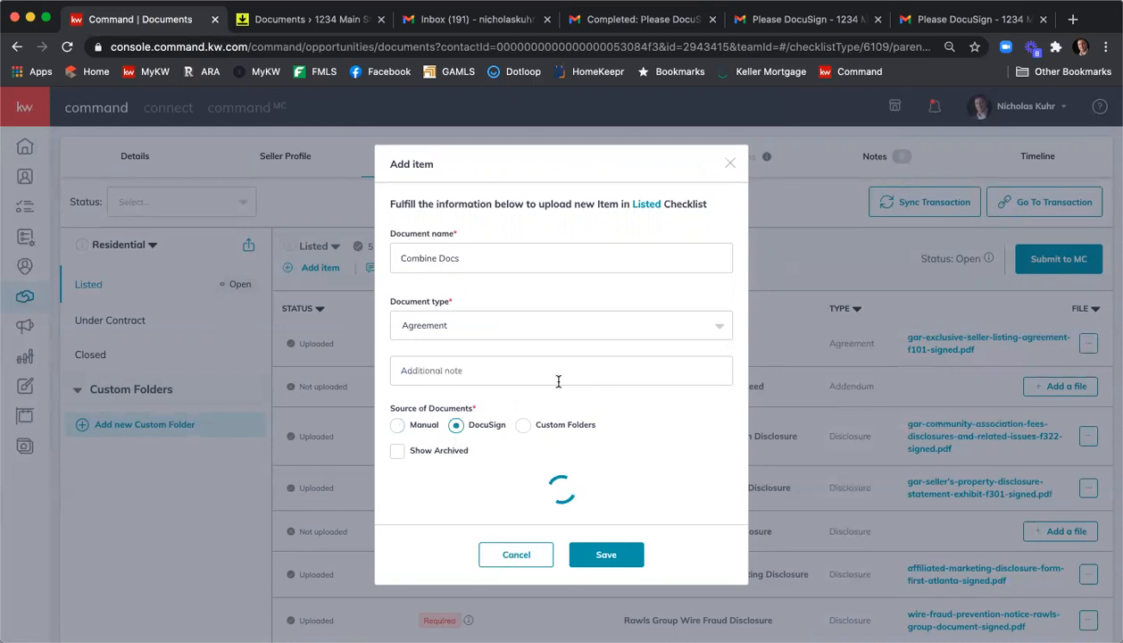
{"action": "scroll", "coordinate": [562, 350], "scroll_direction": "down", "scroll_amount": 1}
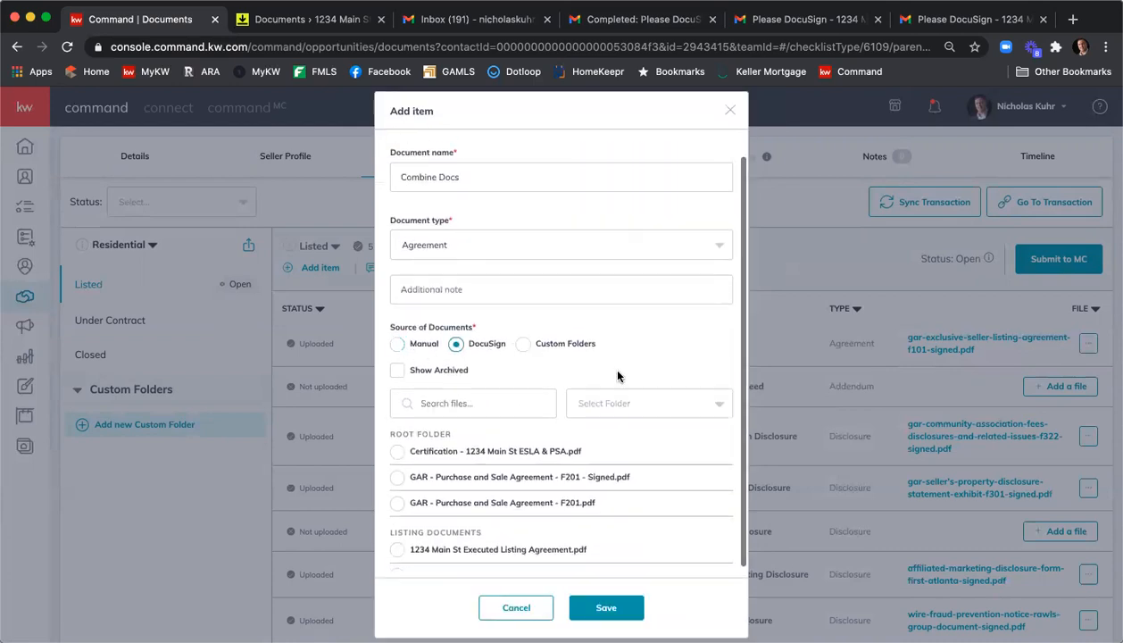
{"action": "scroll", "coordinate": [562, 474], "scroll_direction": "down", "scroll_amount": 3}
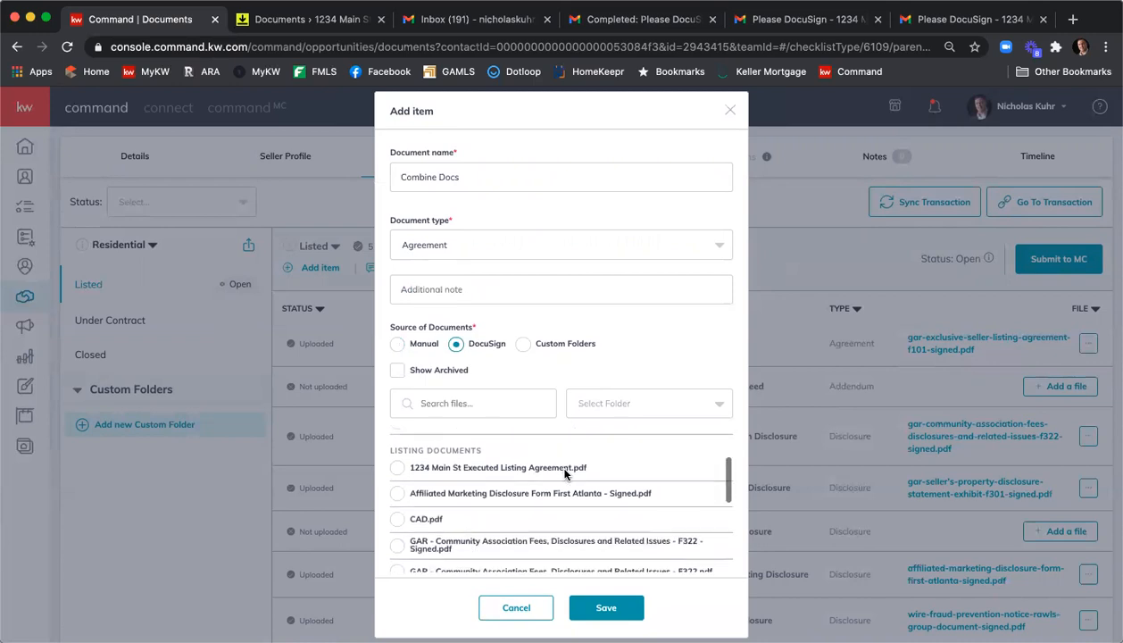
{"action": "scroll", "coordinate": [562, 473], "scroll_direction": "down", "scroll_amount": 3}
{"action": "scroll", "coordinate": [564, 477], "scroll_direction": "up", "scroll_amount": 4}
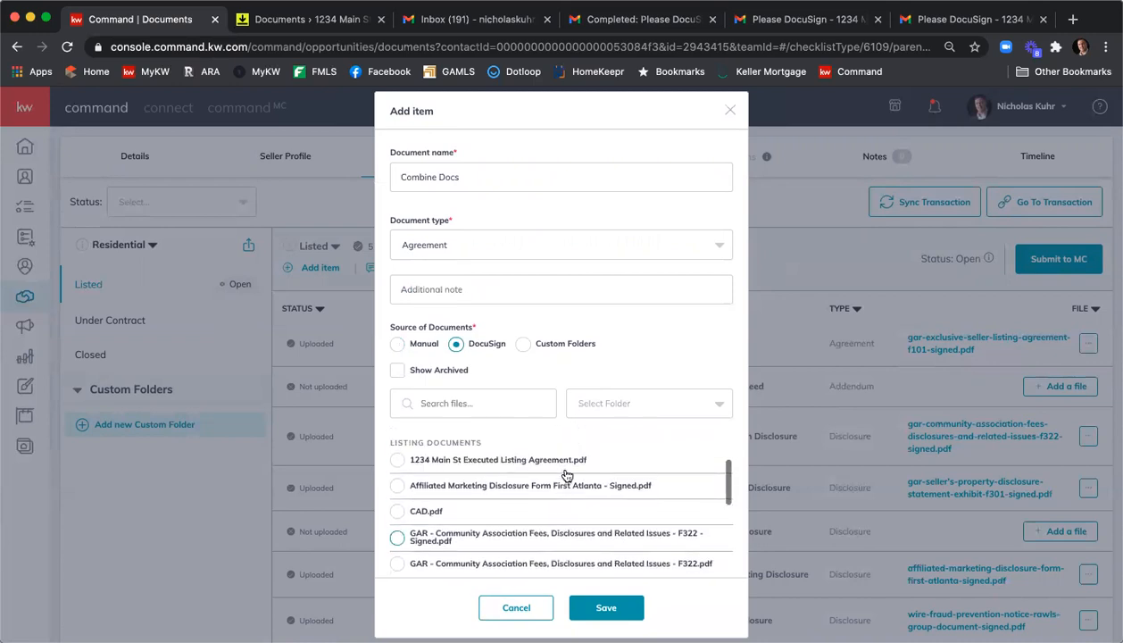
{"action": "left_click", "coordinate": [397, 481]}
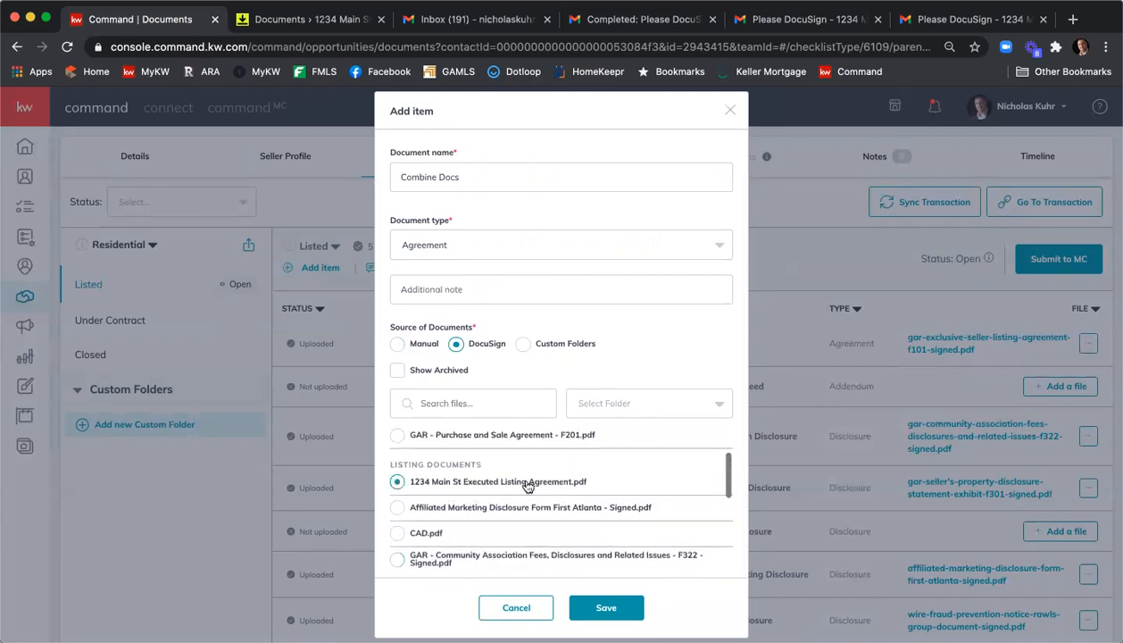
{"action": "left_click", "coordinate": [596, 611]}
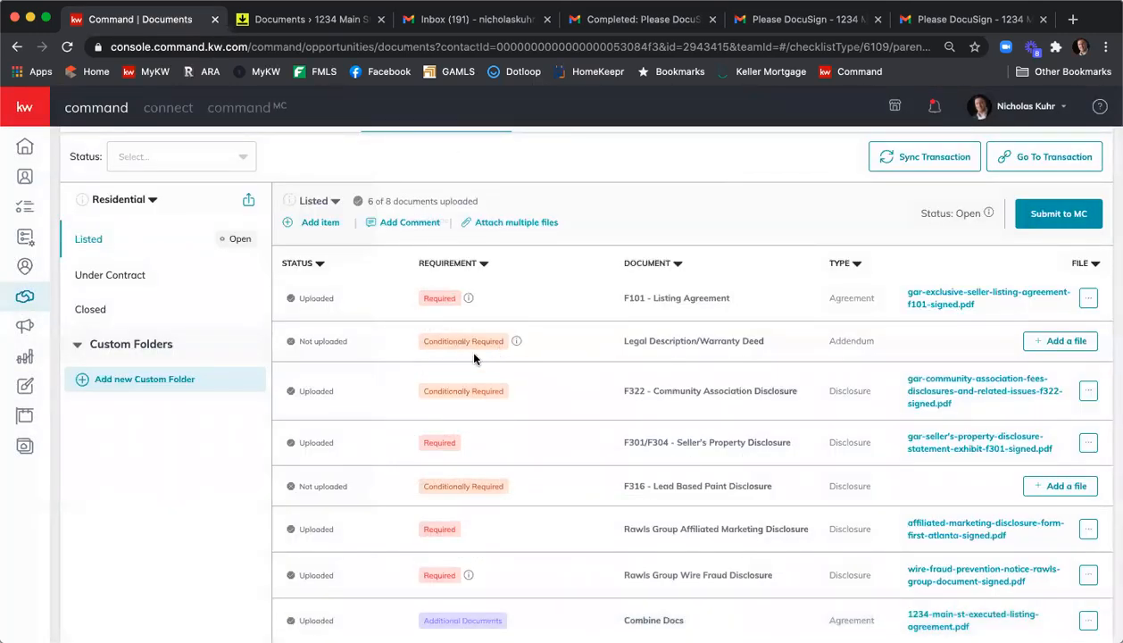
- Switch to the Under Contract checklist and assign GAR - Purchase and Sale Agreement - F201 - Signed.pdf from DocuSign to F201 - Purchase & Sale
{"action": "left_click", "coordinate": [141, 277]}
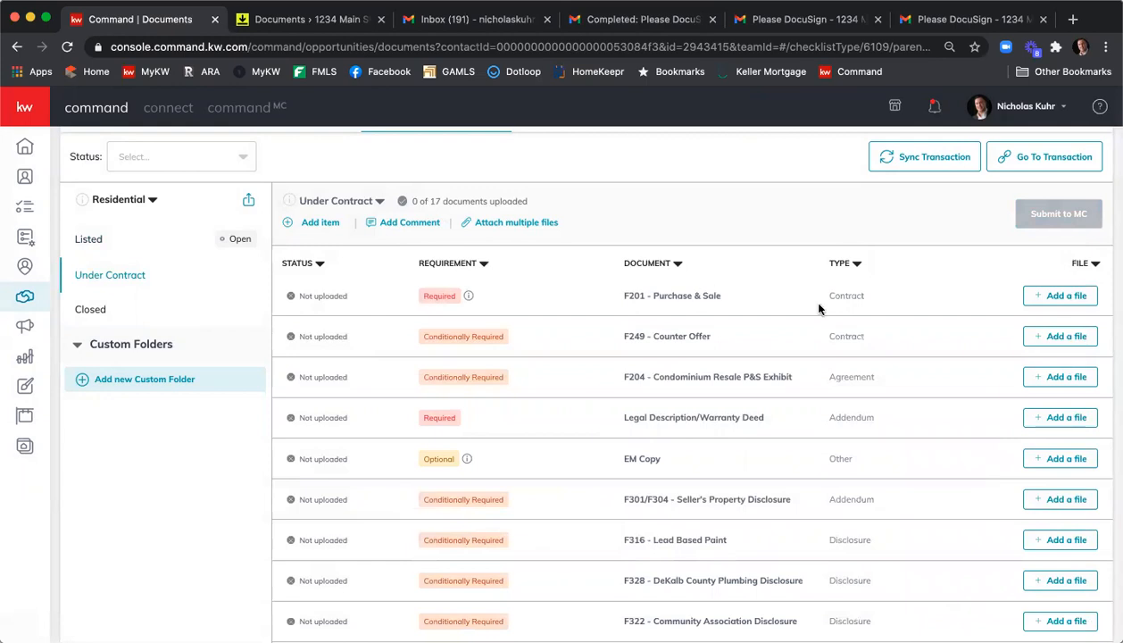
{"action": "left_click", "coordinate": [1048, 297]}
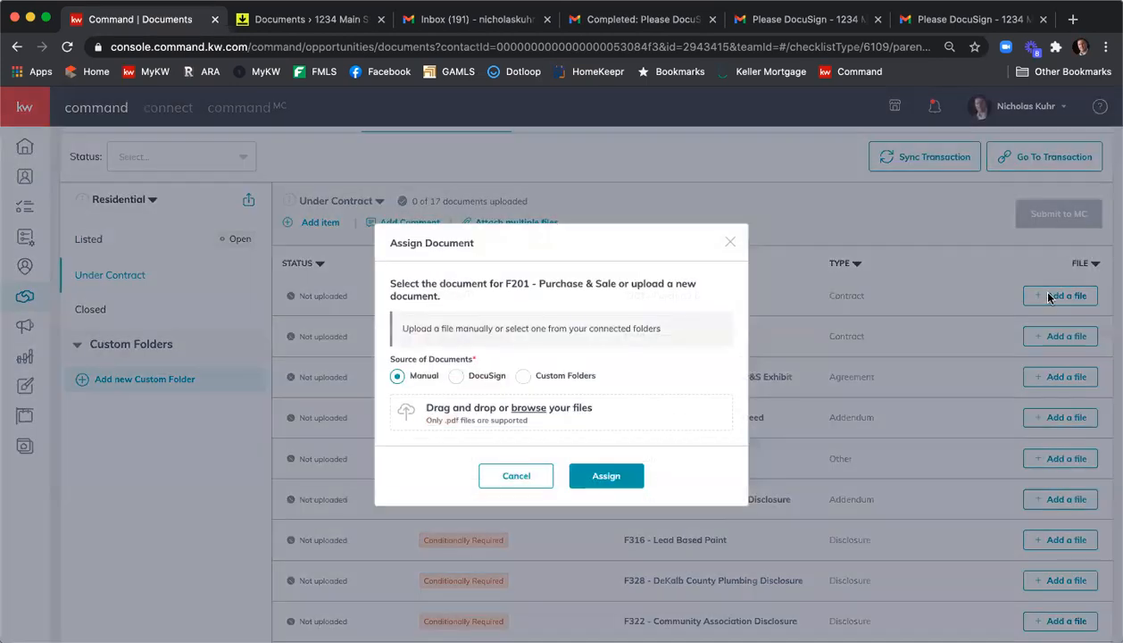
{"action": "left_click", "coordinate": [481, 369]}
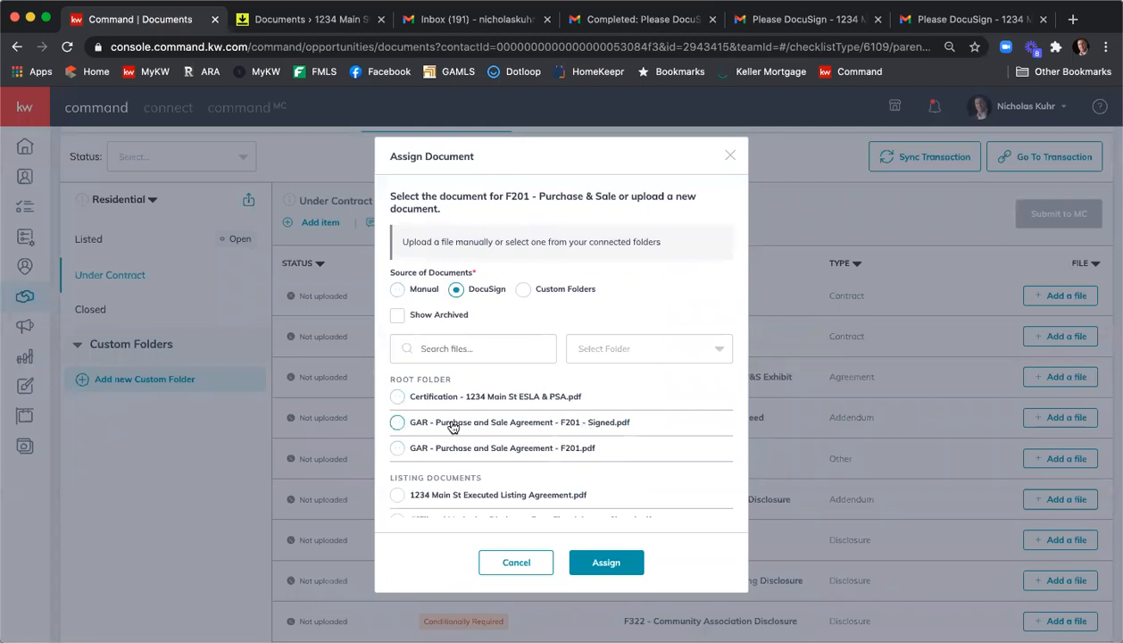
{"action": "left_click", "coordinate": [398, 423]}
{"action": "left_click", "coordinate": [614, 564]}
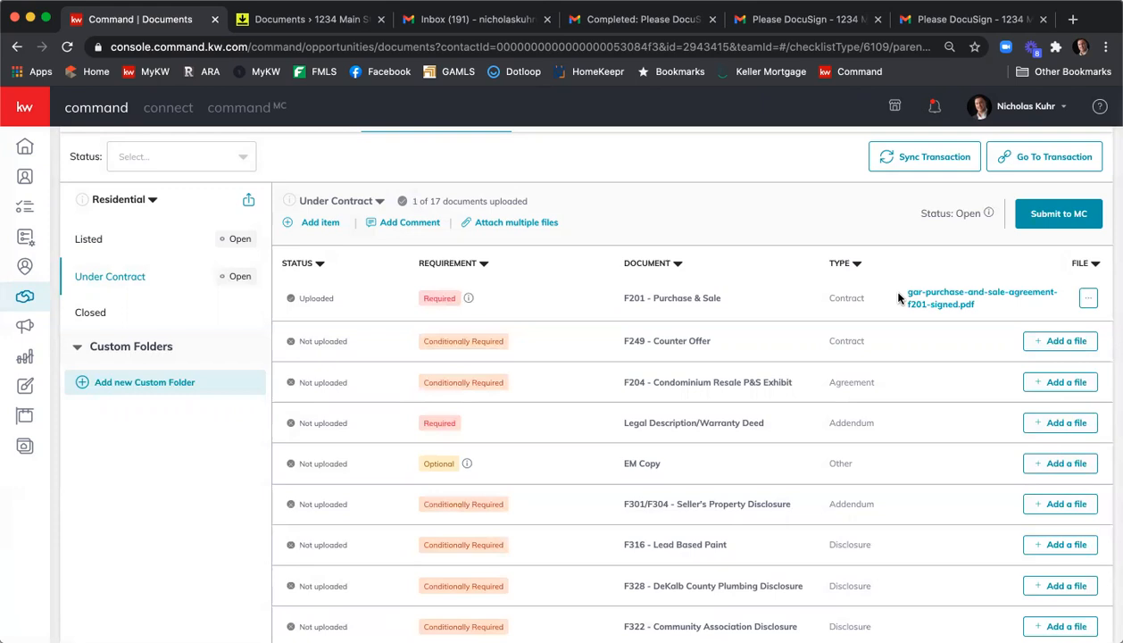
- Create a new Under Contract checklist version named Under Contract v2
{"action": "left_click", "coordinate": [379, 204]}
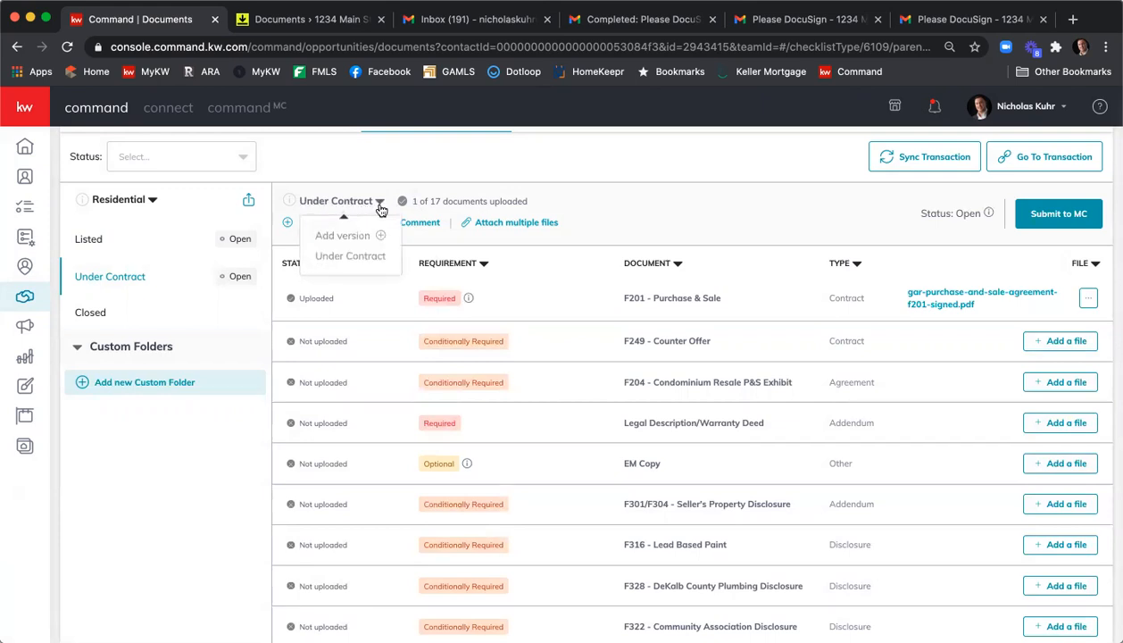
{"action": "left_click", "coordinate": [363, 235]}
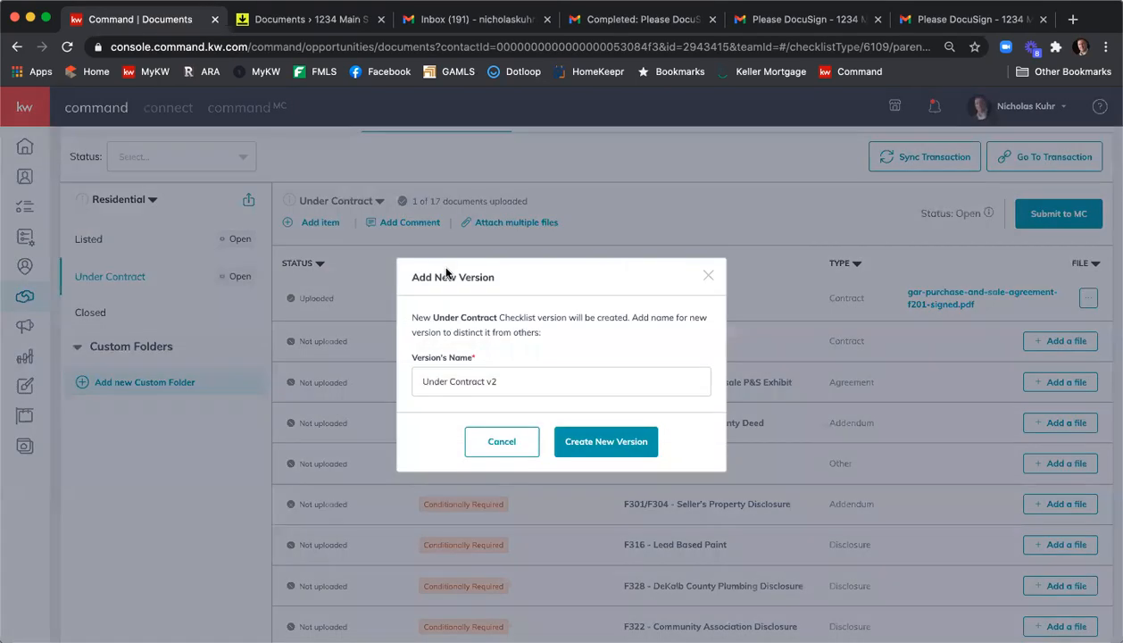
{"action": "left_click", "coordinate": [628, 446]}
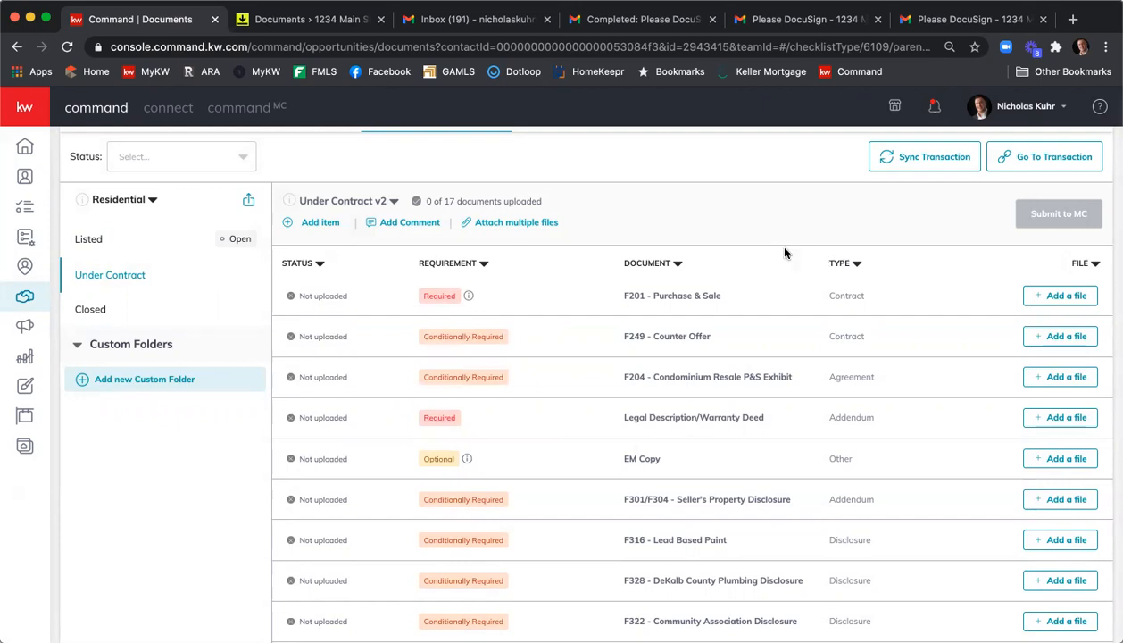
- Switch between the Under Contract and Under Contract v2 checklist versions, then return to the Listed checklist
{"action": "left_click", "coordinate": [396, 203]}
{"action": "left_click", "coordinate": [357, 257]}
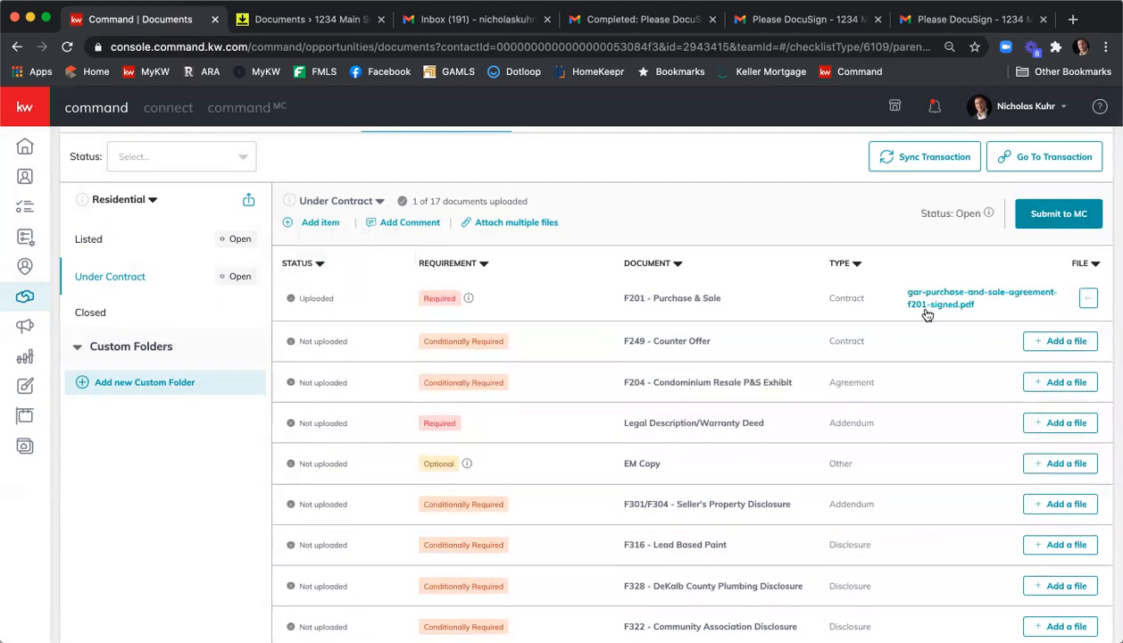
{"action": "left_click", "coordinate": [378, 203]}
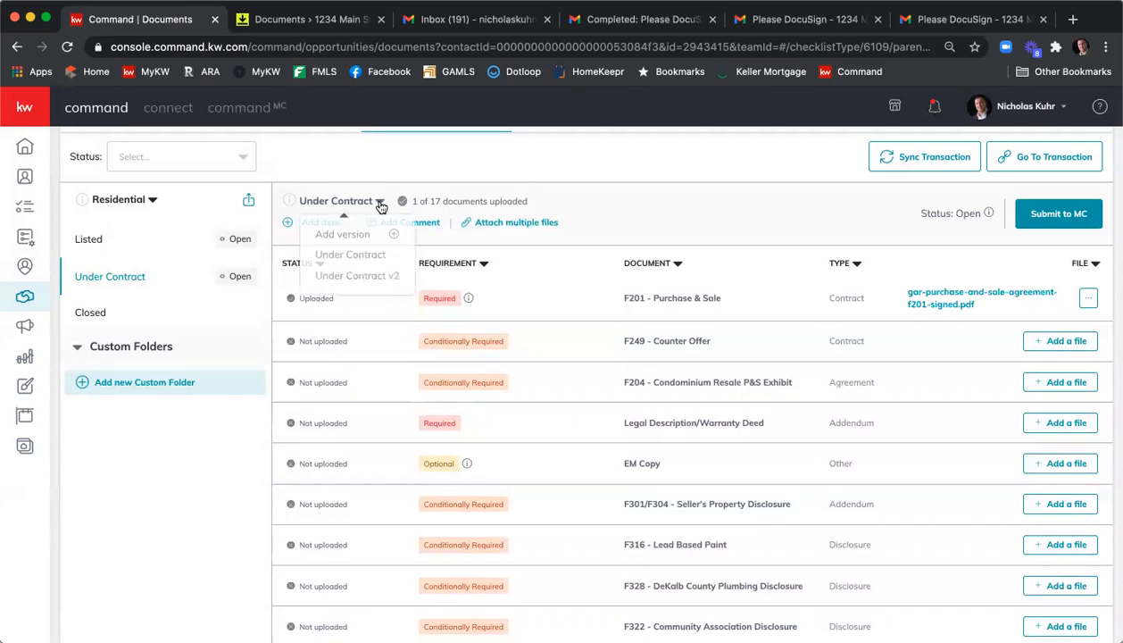
{"action": "left_click", "coordinate": [380, 277]}
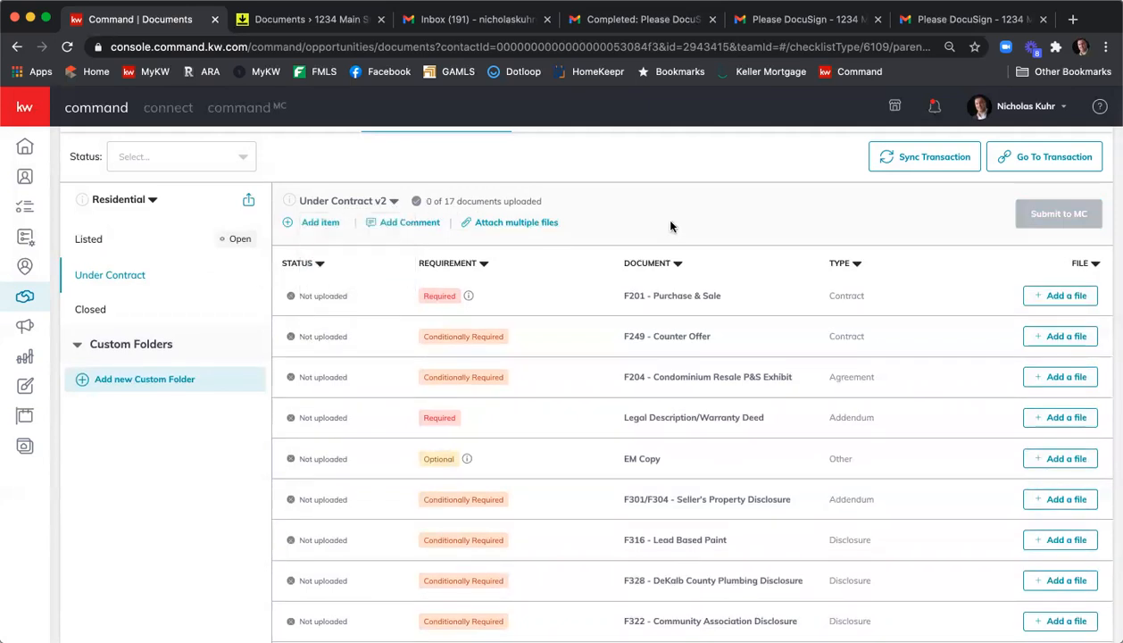
{"action": "left_click", "coordinate": [140, 249]}
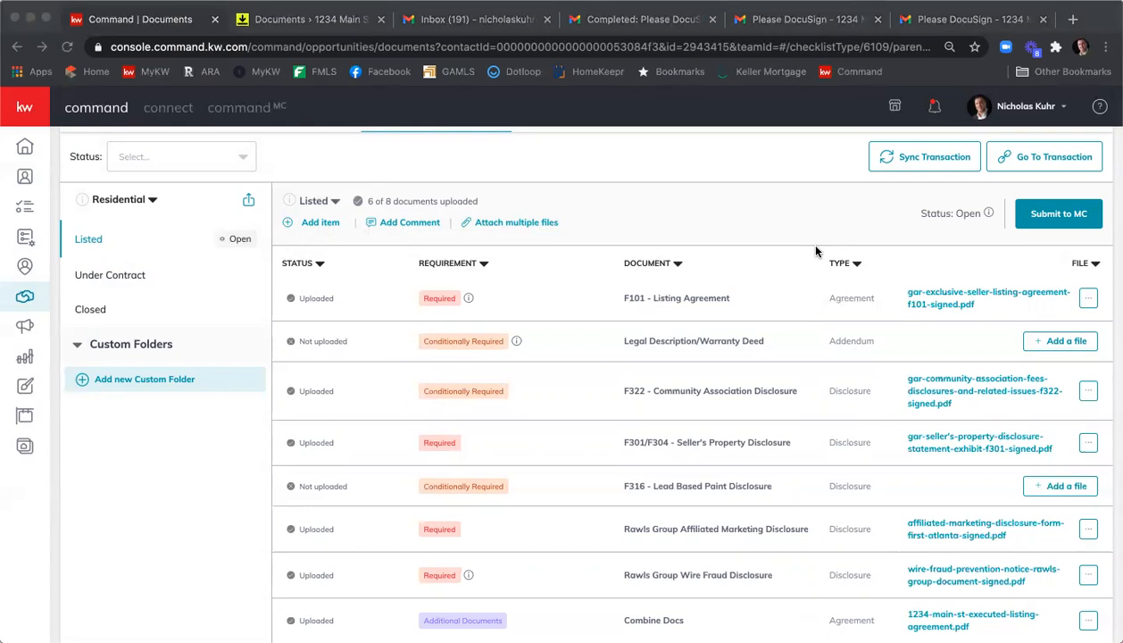
{"action": "left_click", "coordinate": [816, 252]}
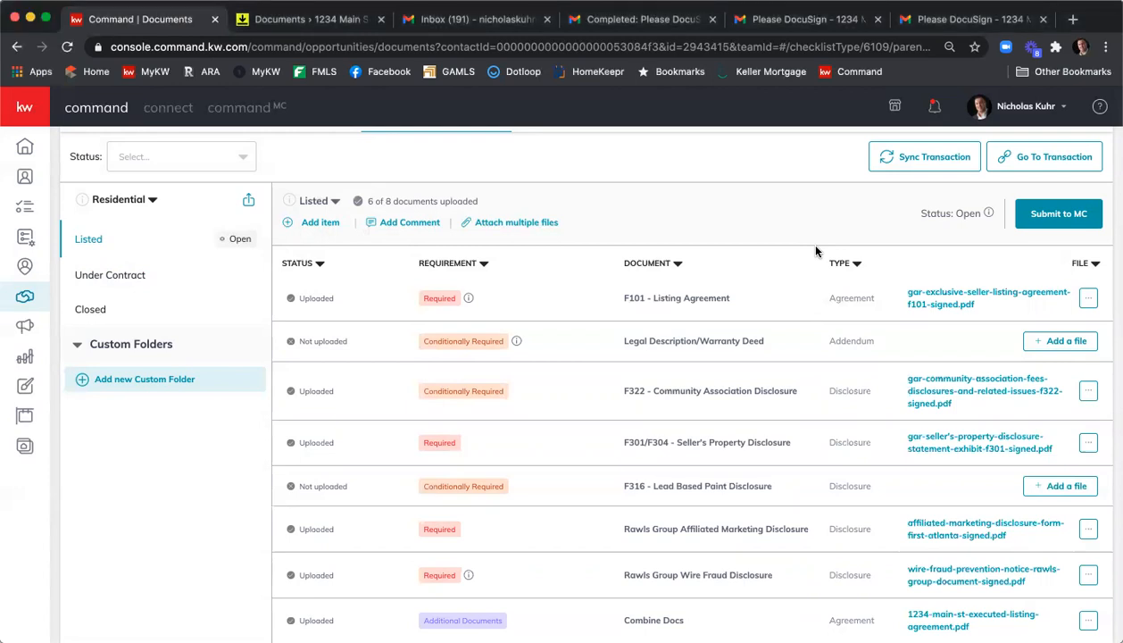